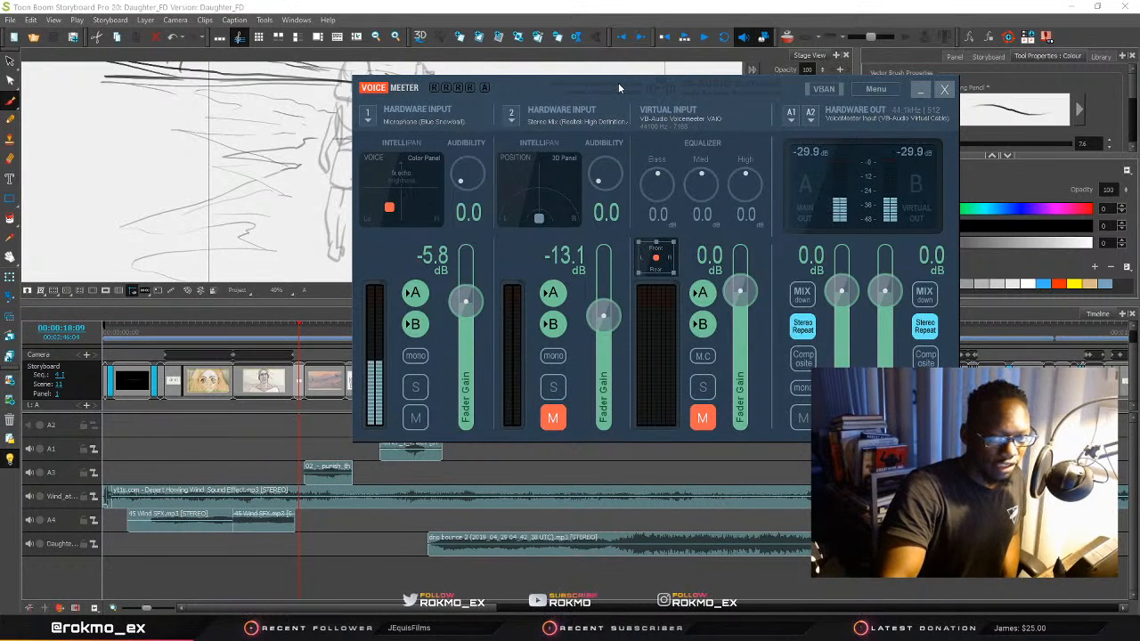
# Move the audio mixer window off the workspace and enlarge the stage view above the timeline
pyautogui.moveTo(571, 81); pyautogui.dragTo(1138, 111)
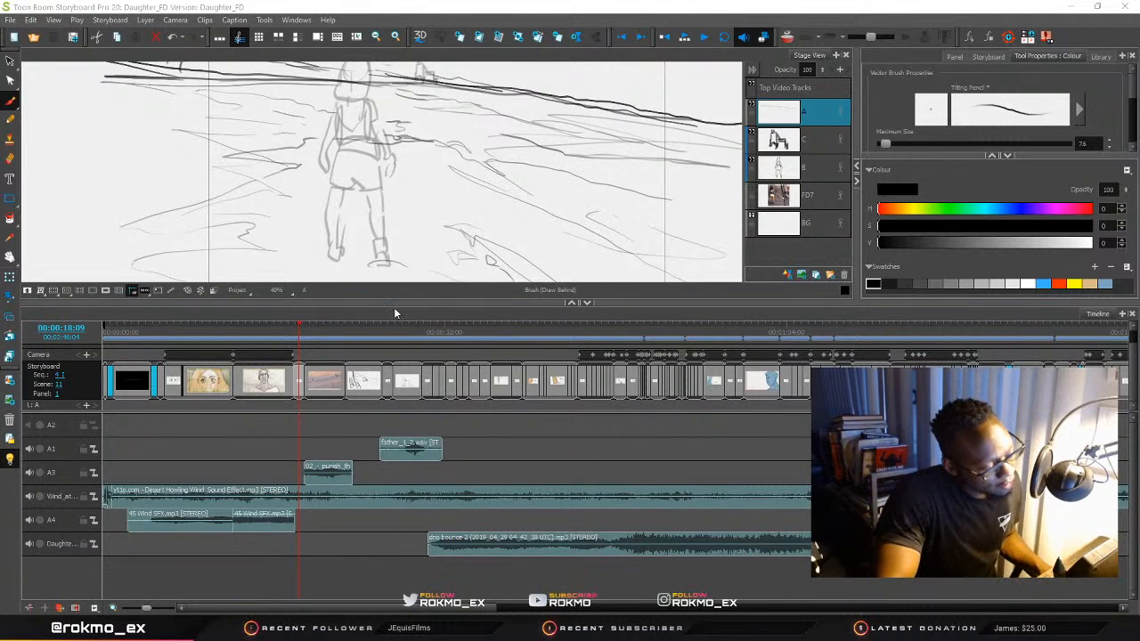
pyautogui.moveTo(441, 303); pyautogui.dragTo(441, 369)
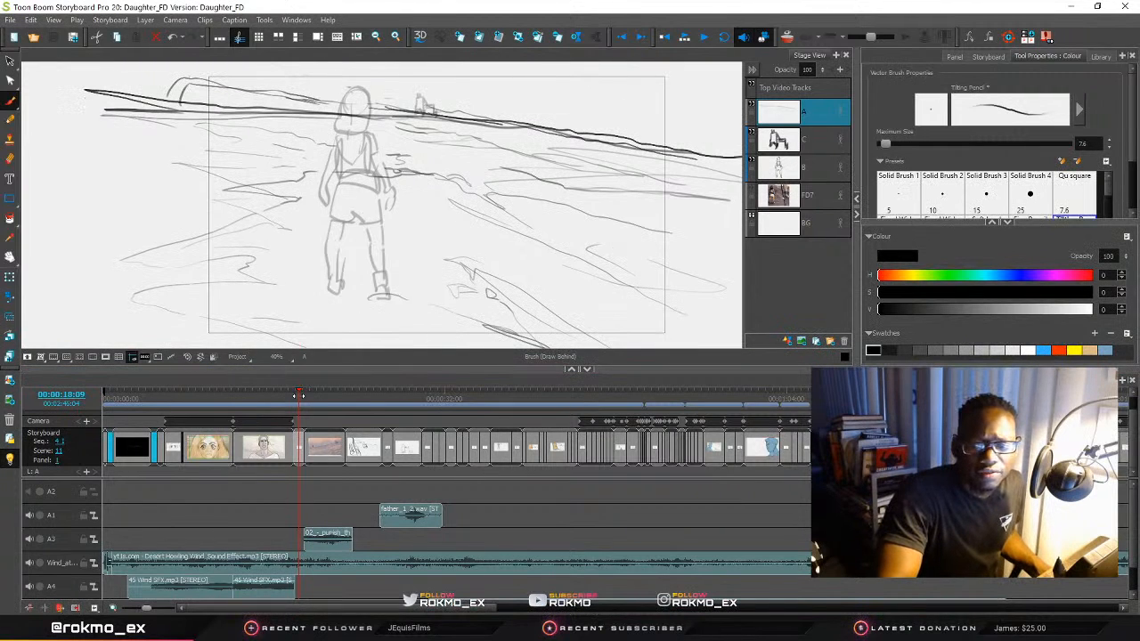
# Extend the scene 11 panel of the girl seen from behind by about 3.5 seconds in the timeline
pyautogui.moveTo(299, 394)
pyautogui.mouseDown()
pyautogui.moveTo(319, 394)
pyautogui.moveTo(308, 393)
pyautogui.mouseUp()
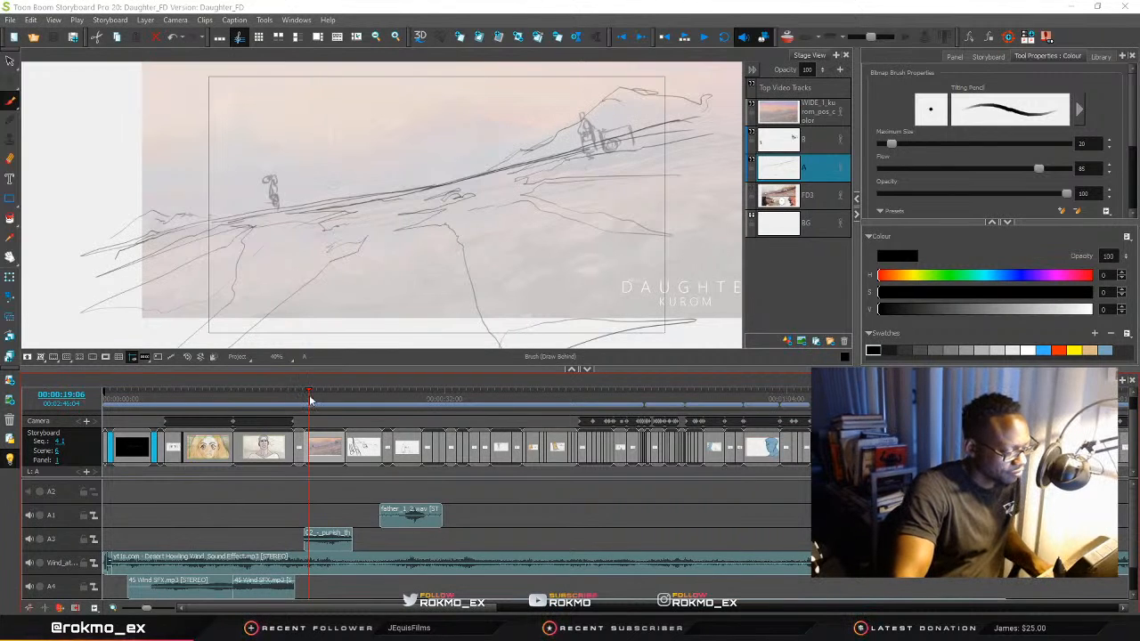
pyautogui.moveTo(309, 400)
pyautogui.mouseDown()
pyautogui.moveTo(142, 403)
pyautogui.moveTo(235, 406)
pyautogui.moveTo(153, 414)
pyautogui.moveTo(235, 413)
pyautogui.moveTo(178, 417)
pyautogui.moveTo(194, 420)
pyautogui.mouseUp()
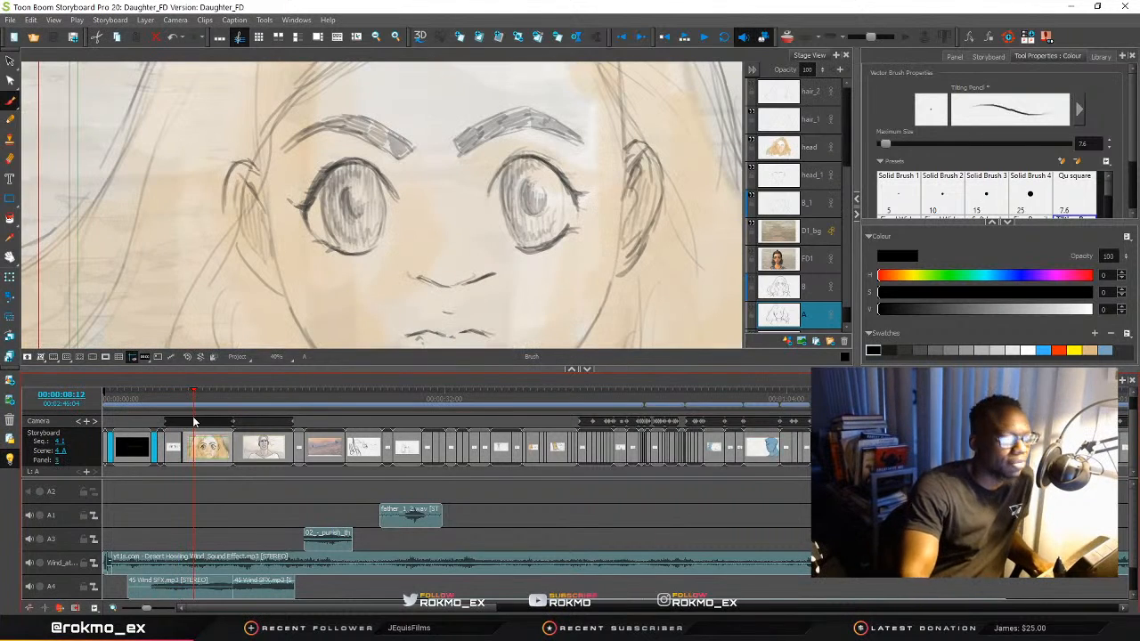
pyautogui.click(229, 394)
pyautogui.moveTo(229, 394)
pyautogui.mouseDown()
pyautogui.moveTo(314, 393)
pyautogui.moveTo(295, 394)
pyautogui.mouseUp()
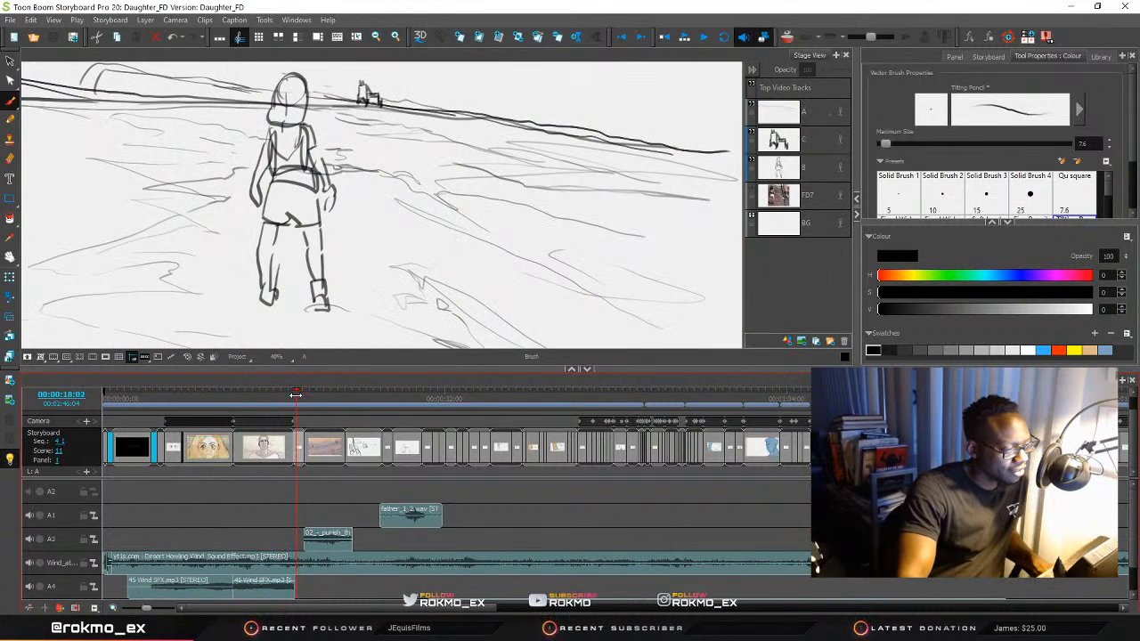
pyautogui.click(290, 443)
pyautogui.moveTo(305, 442); pyautogui.dragTo(339, 440)
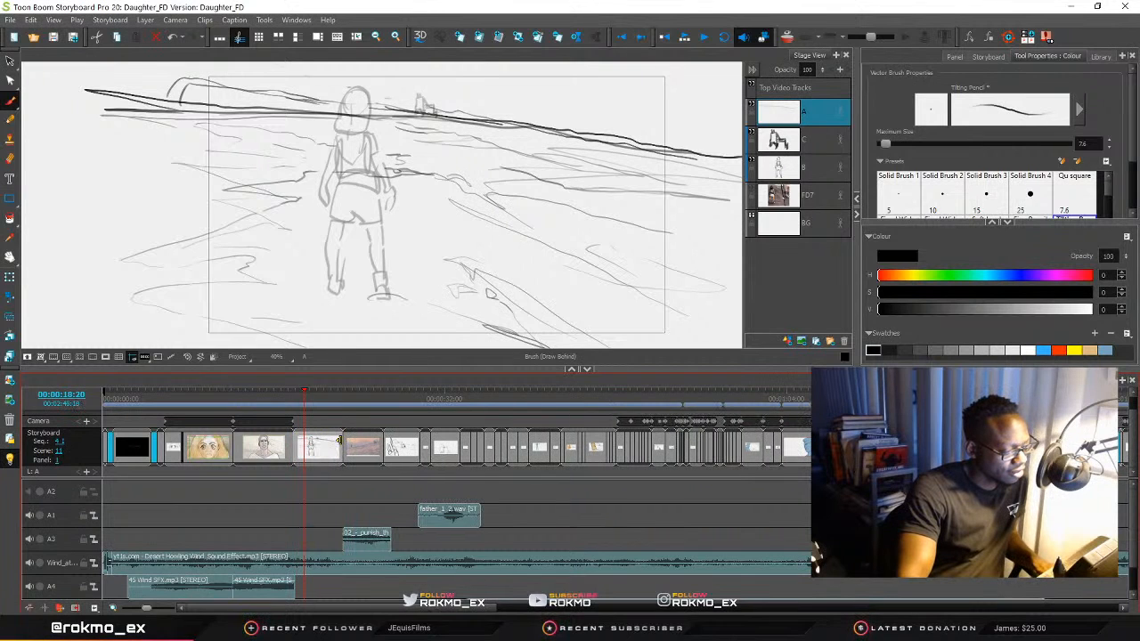
# Stretch the dialogue clip on track A3 from within scene 11 to the start of scene 7, checking the timing with playback
pyautogui.moveTo(374, 535)
pyautogui.mouseDown()
pyautogui.moveTo(334, 534)
pyautogui.moveTo(396, 532)
pyautogui.mouseUp()
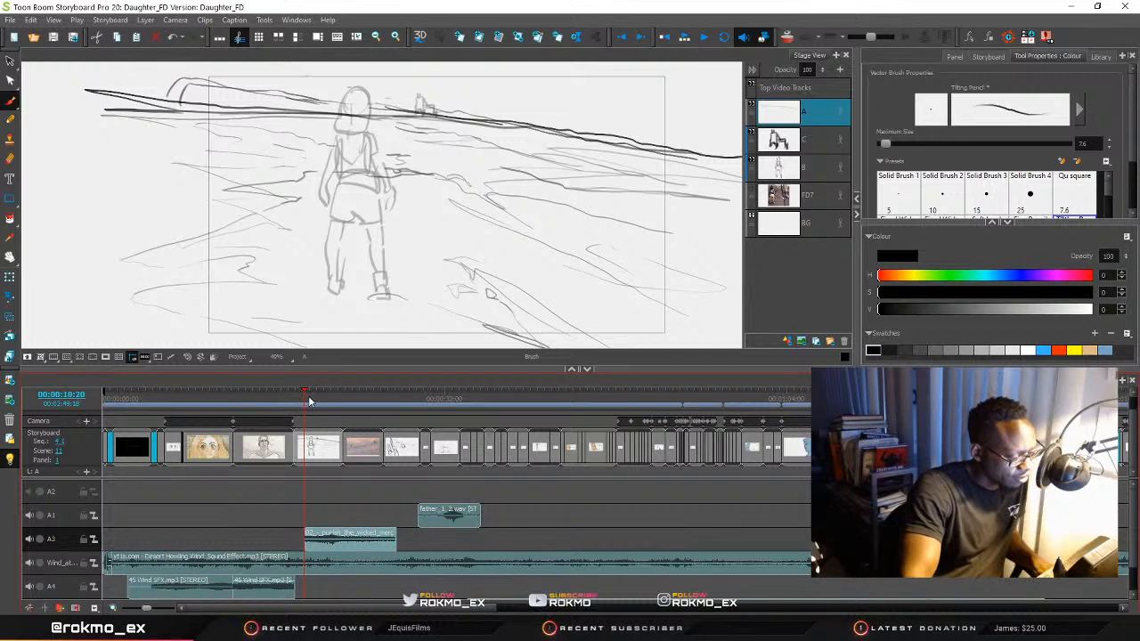
pyautogui.moveTo(305, 397); pyautogui.dragTo(279, 398)
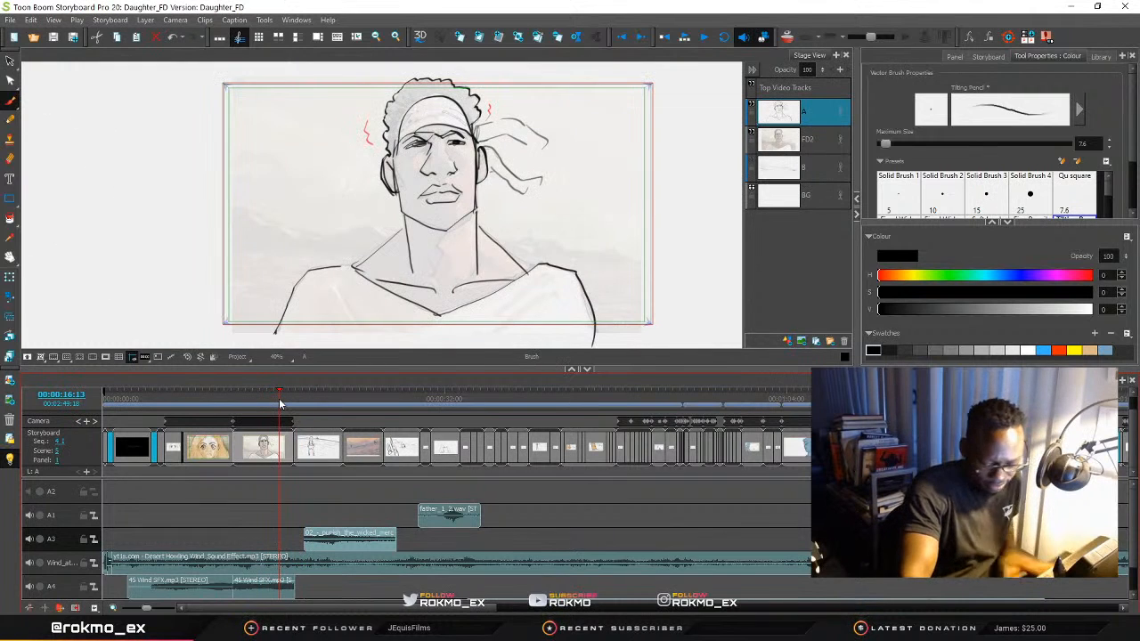
pyautogui.press('space')
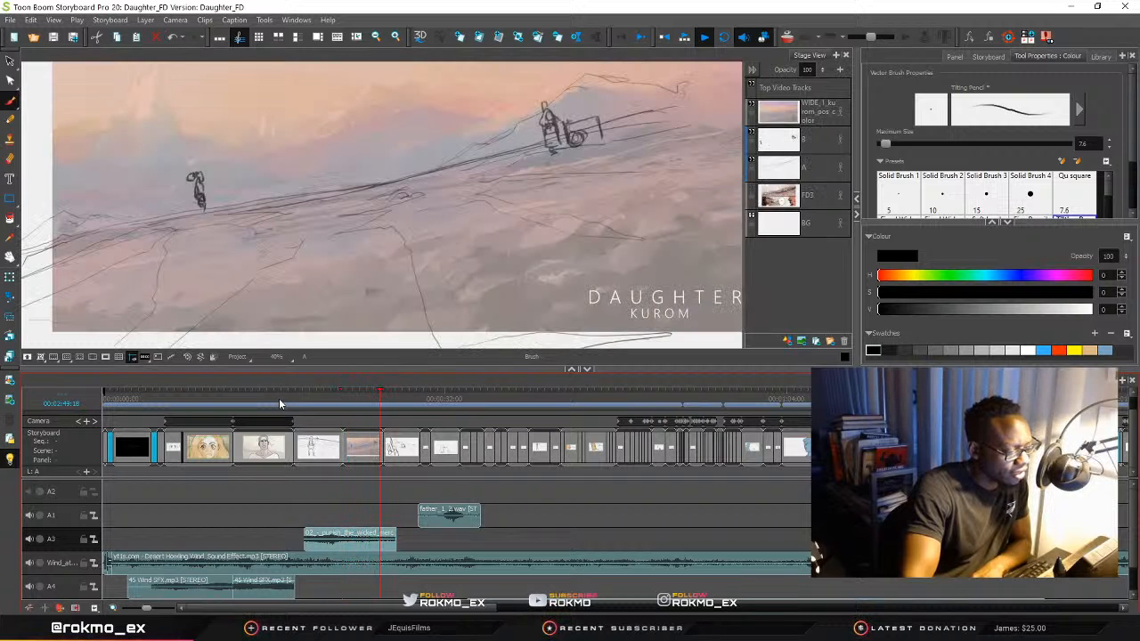
pyautogui.moveTo(395, 541); pyautogui.dragTo(387, 540)
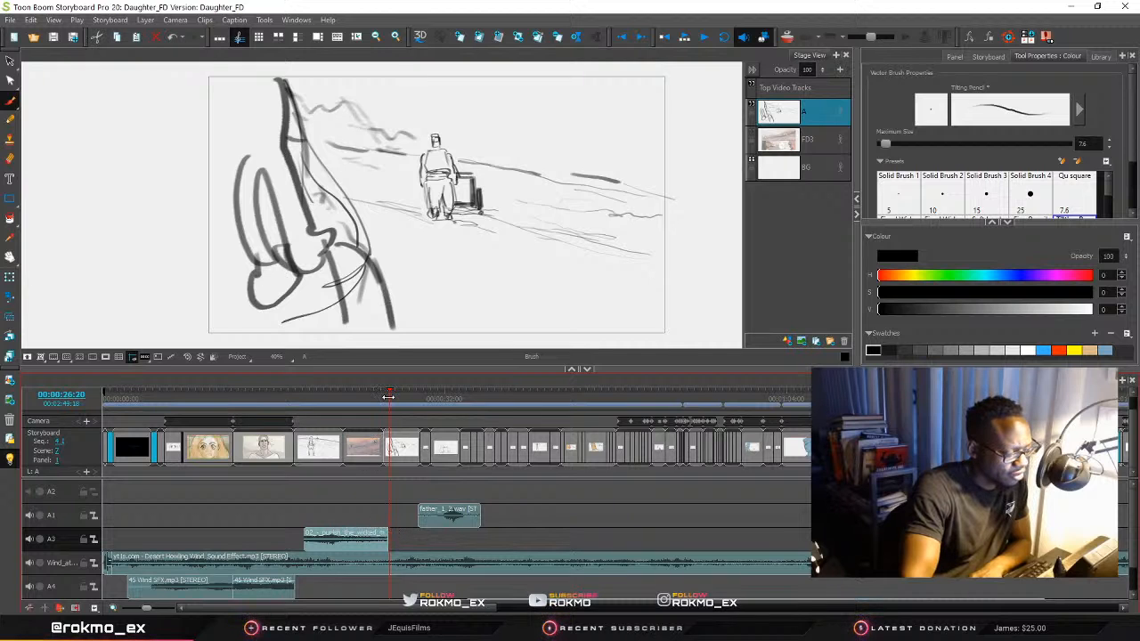
pyautogui.moveTo(388, 397); pyautogui.dragTo(303, 397)
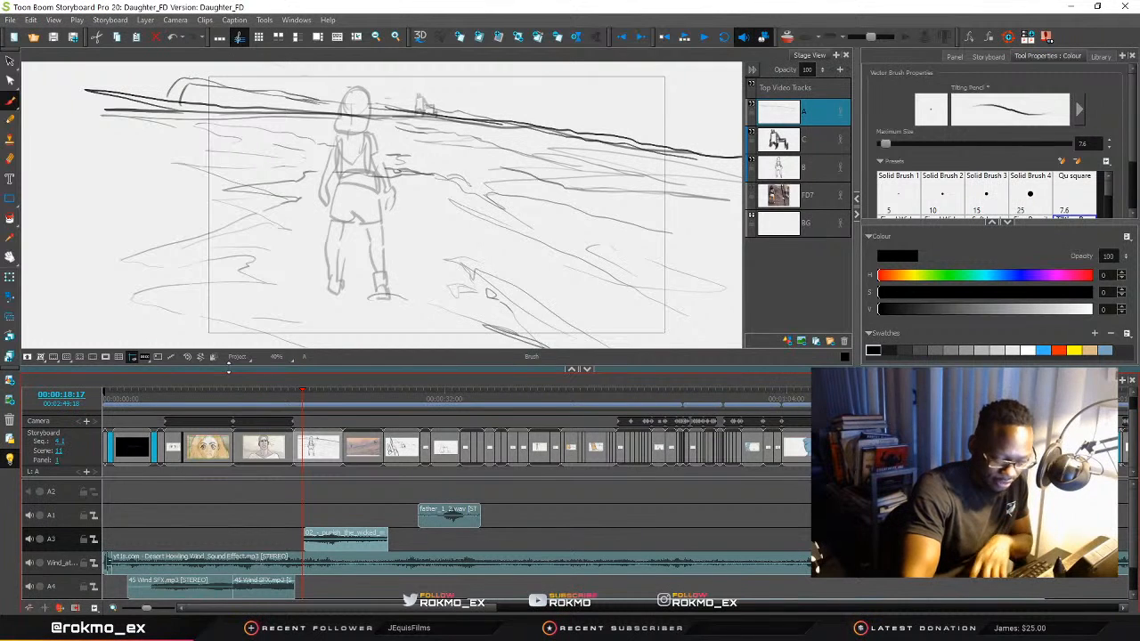
pyautogui.moveTo(301, 397)
pyautogui.mouseDown()
pyautogui.moveTo(204, 404)
pyautogui.moveTo(294, 408)
pyautogui.mouseUp()
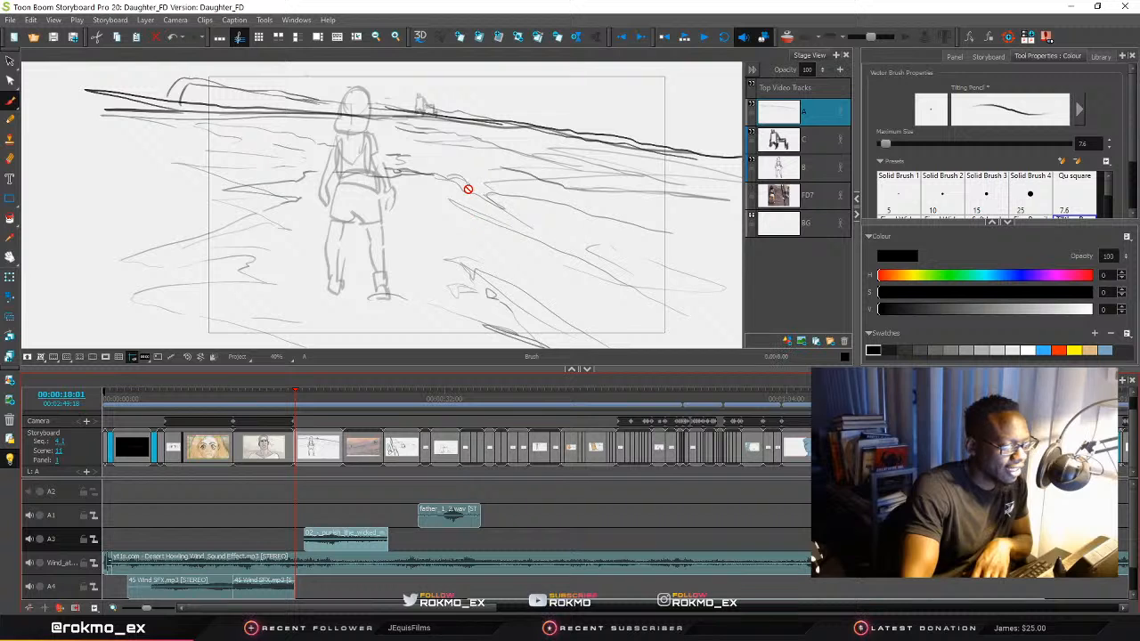
# Select all the landscape lines on layer A of scene 11, scale them down and shift them slightly lower
pyautogui.scroll(-1, 469, 189)
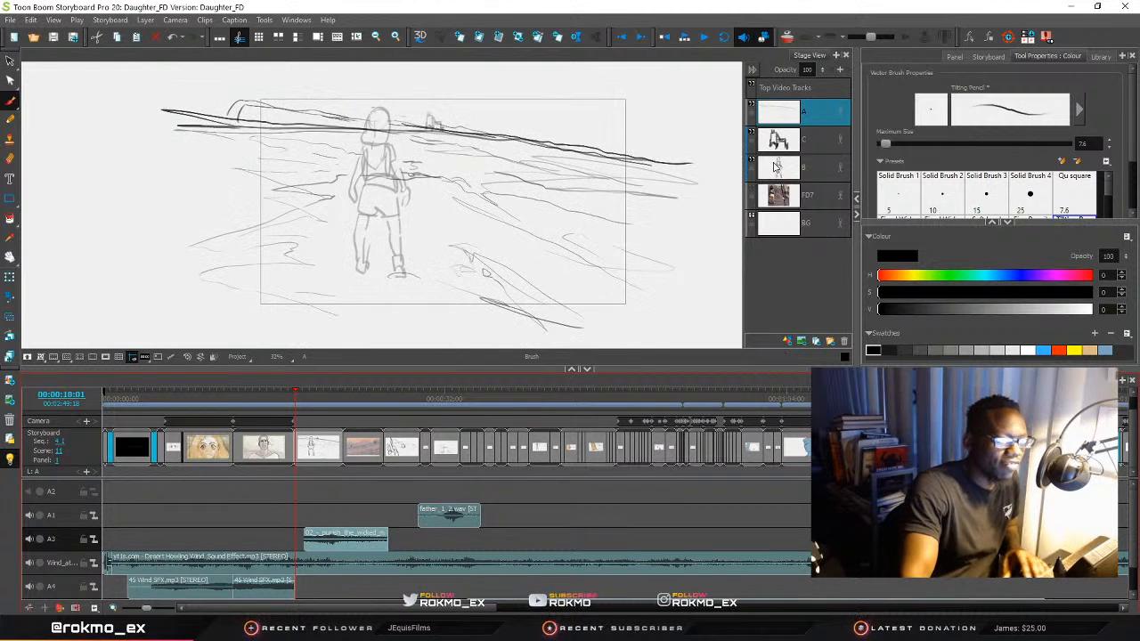
pyautogui.click(827, 173)
pyautogui.keyDown('ctrl'); pyautogui.click(828, 114); pyautogui.keyUp('ctrl')
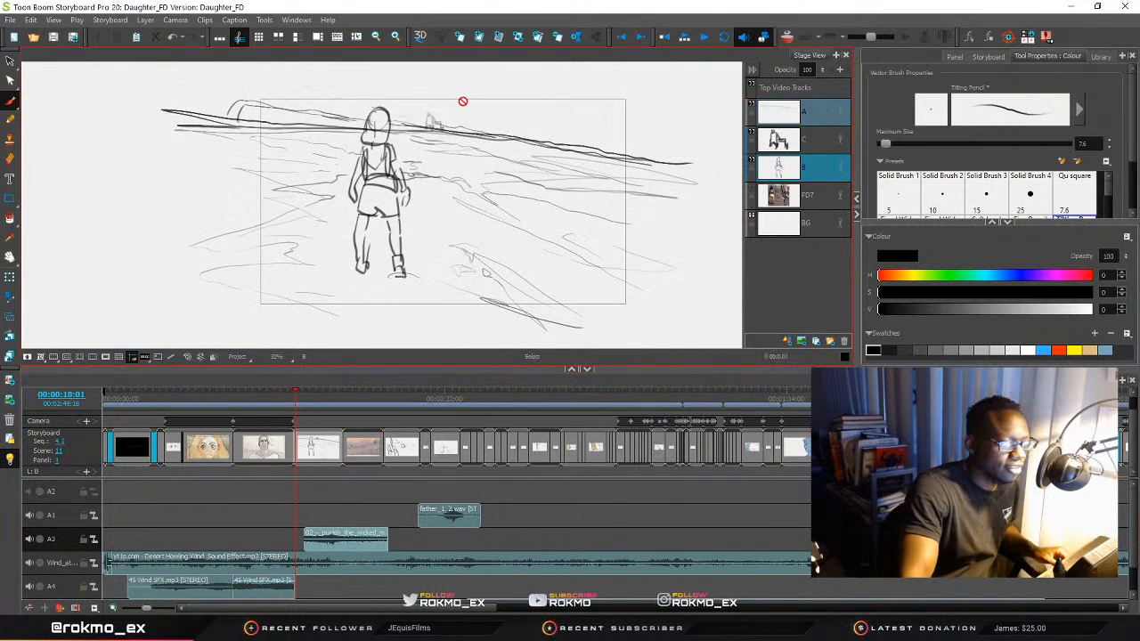
pyautogui.click(9, 61)
pyautogui.scroll(-2, 146, 98)
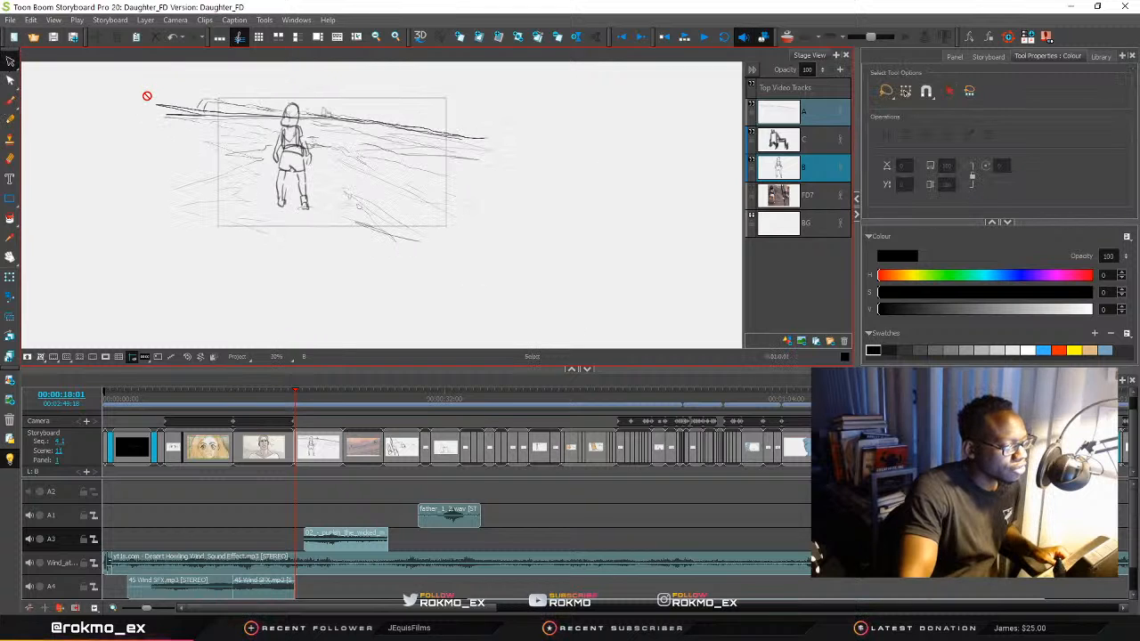
pyautogui.click(816, 118)
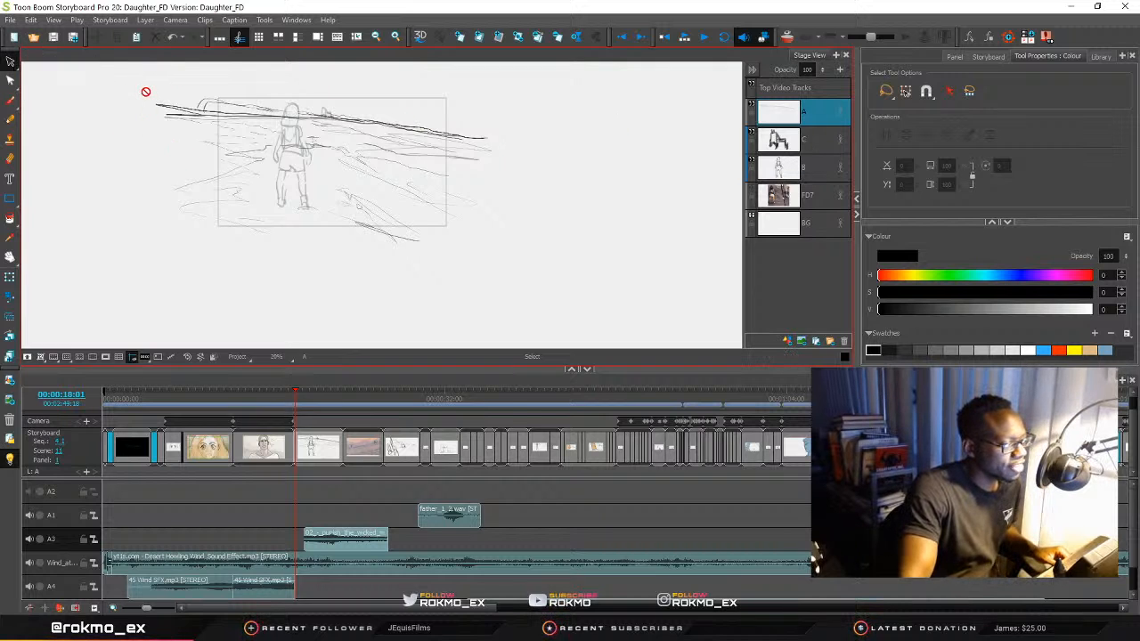
pyautogui.click(11, 80)
pyautogui.click(11, 61)
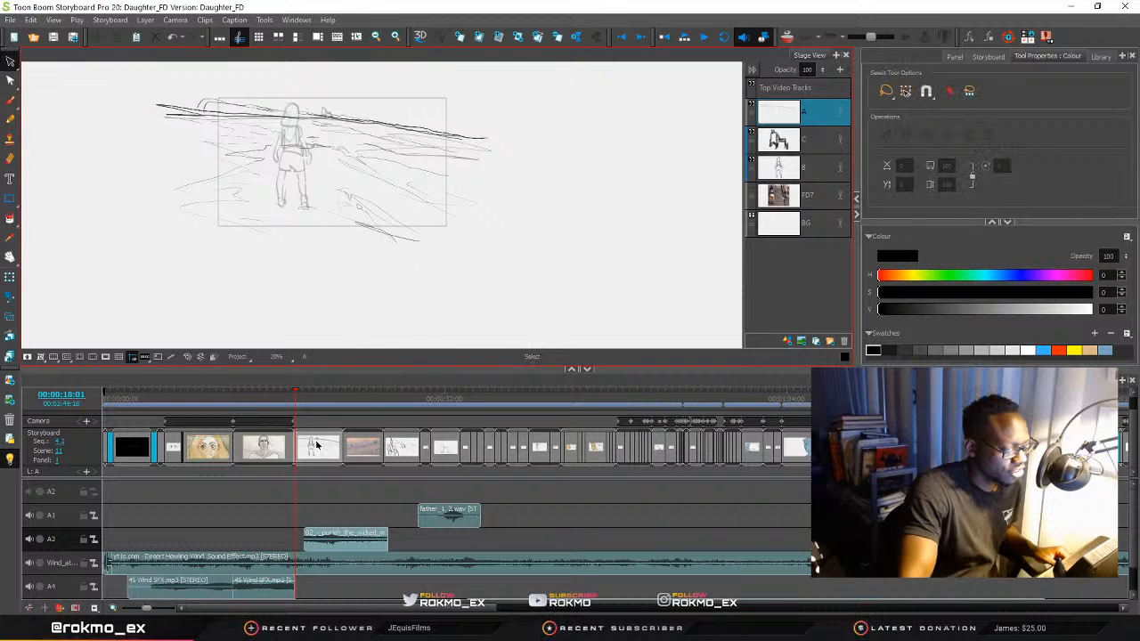
pyautogui.click(300, 445)
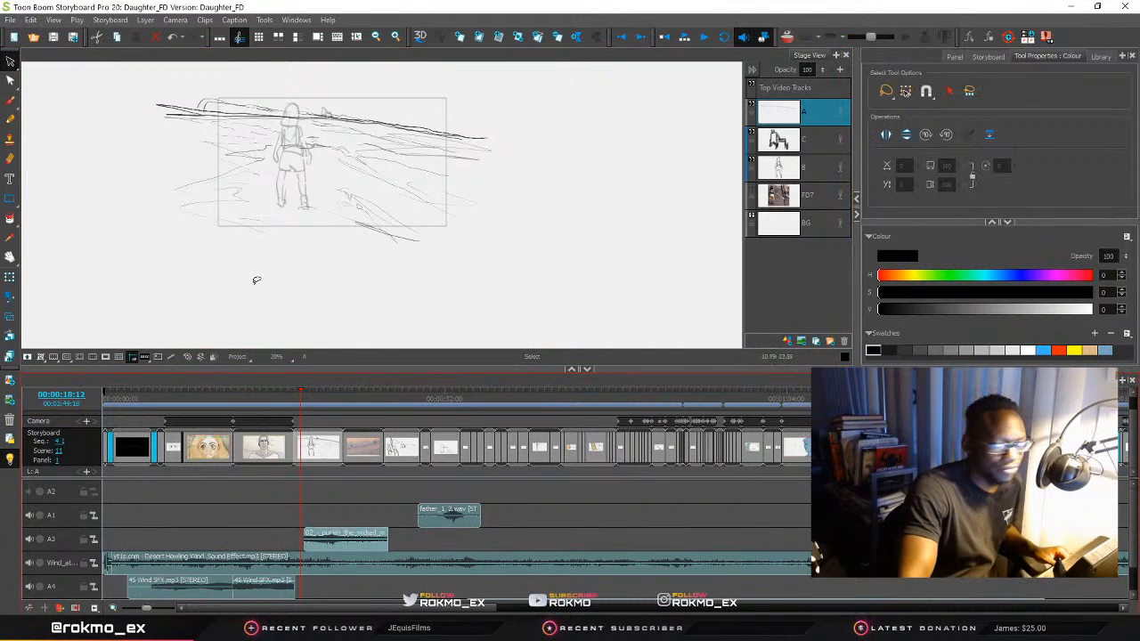
pyautogui.moveTo(131, 132)
pyautogui.mouseDown()
pyautogui.moveTo(132, 84)
pyautogui.moveTo(386, 77)
pyautogui.moveTo(553, 110)
pyautogui.moveTo(602, 340)
pyautogui.moveTo(274, 304)
pyautogui.moveTo(154, 210)
pyautogui.mouseUp()
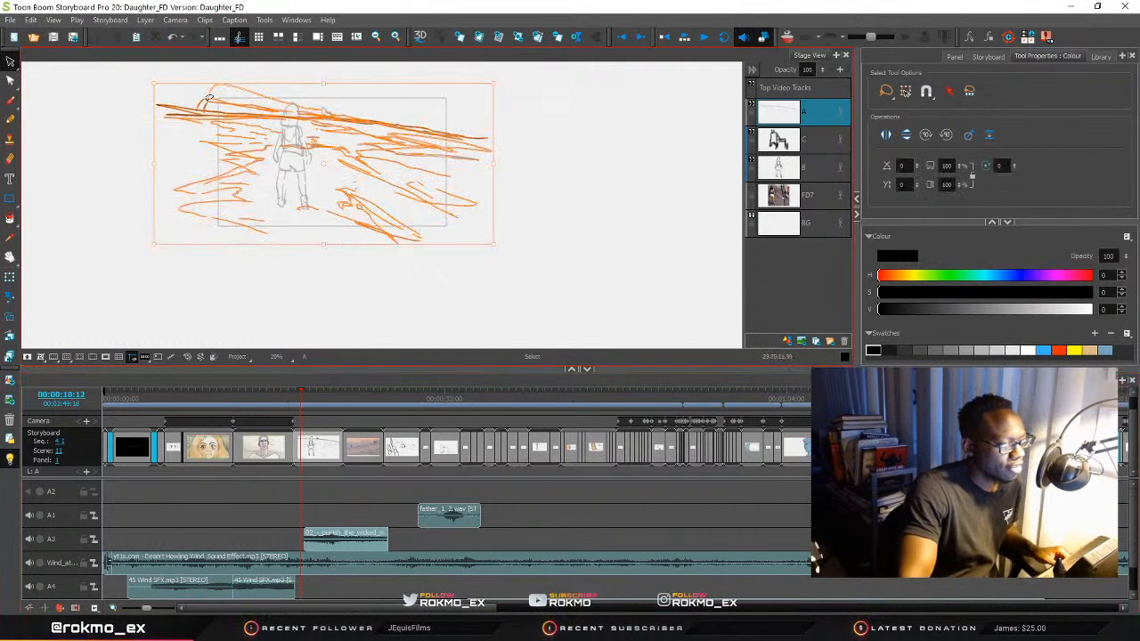
pyautogui.moveTo(494, 86); pyautogui.dragTo(459, 99)
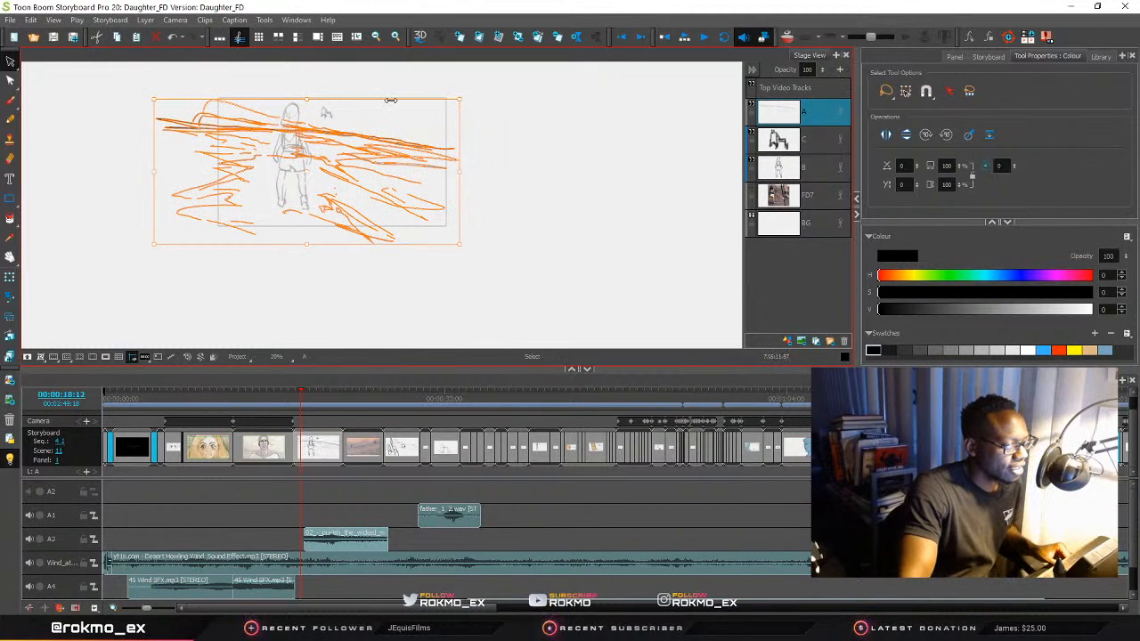
pyautogui.moveTo(371, 137); pyautogui.dragTo(373, 141)
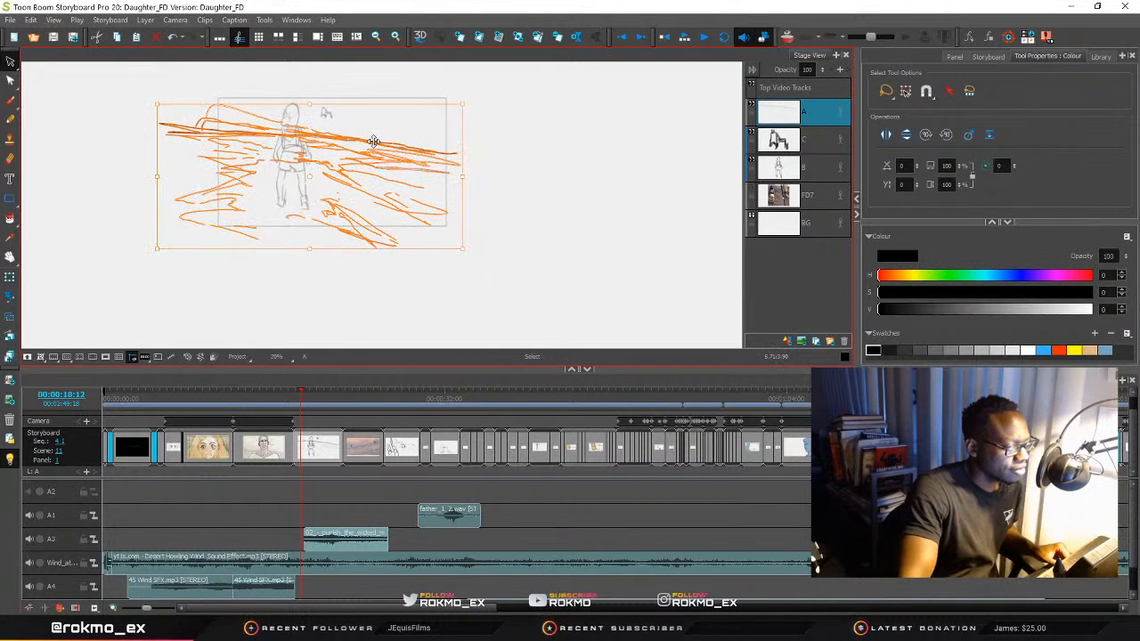
# Move the distant cart figure on layer C down so it sits on the lowered horizon line
pyautogui.click(815, 142)
pyautogui.click(323, 114)
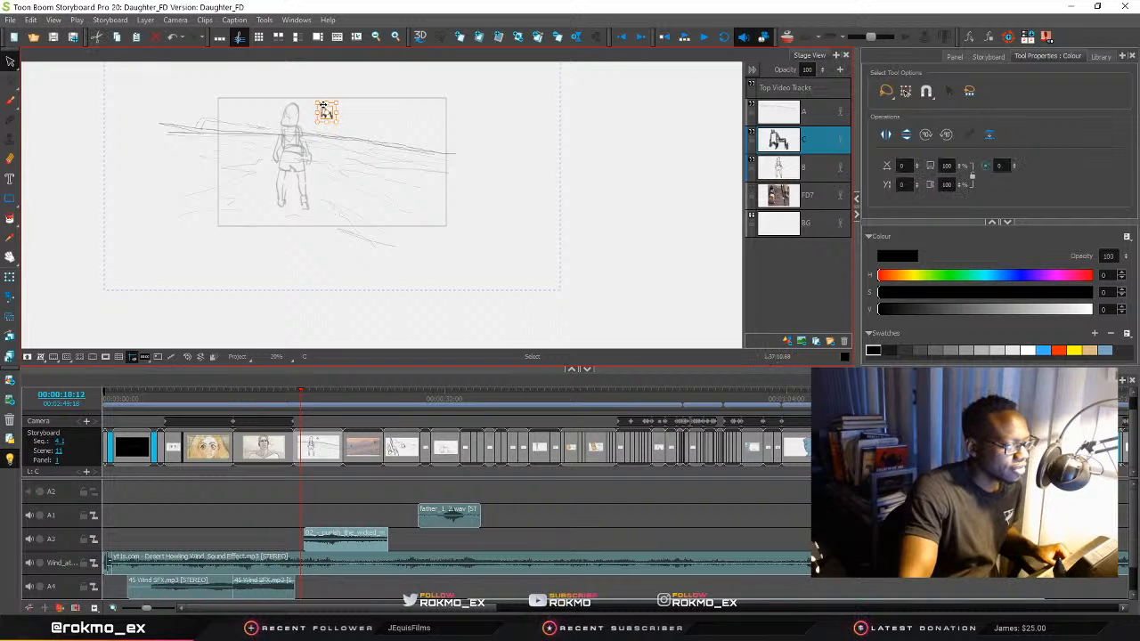
pyautogui.scroll(3, 317, 112)
pyautogui.moveTo(316, 112); pyautogui.dragTo(358, 198)
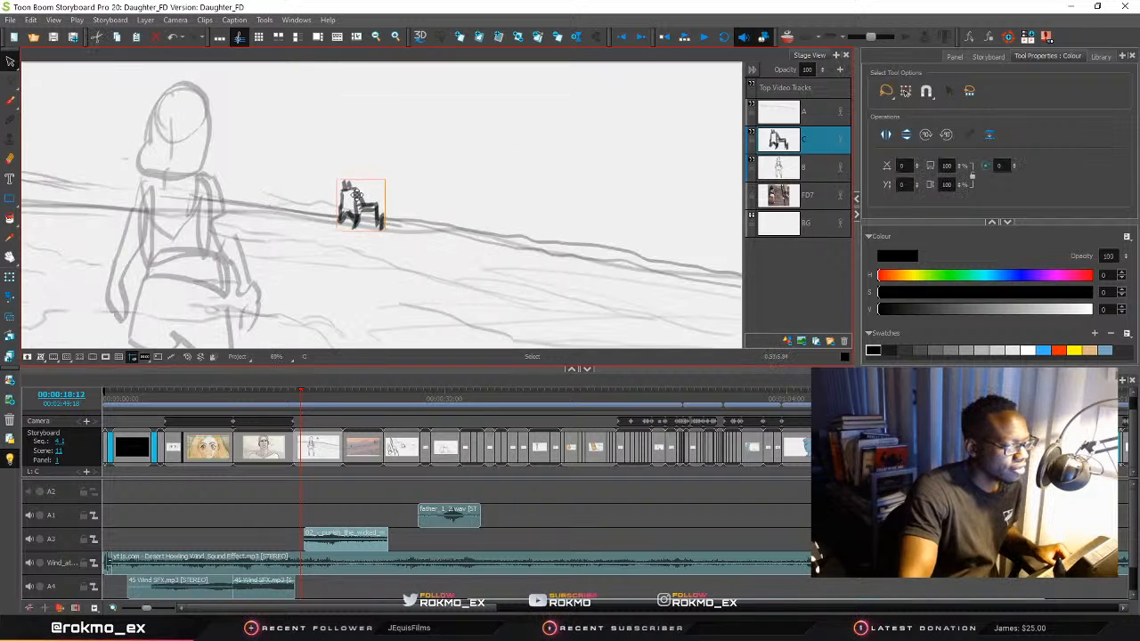
pyautogui.click(450, 146)
pyautogui.scroll(-3, 450, 146)
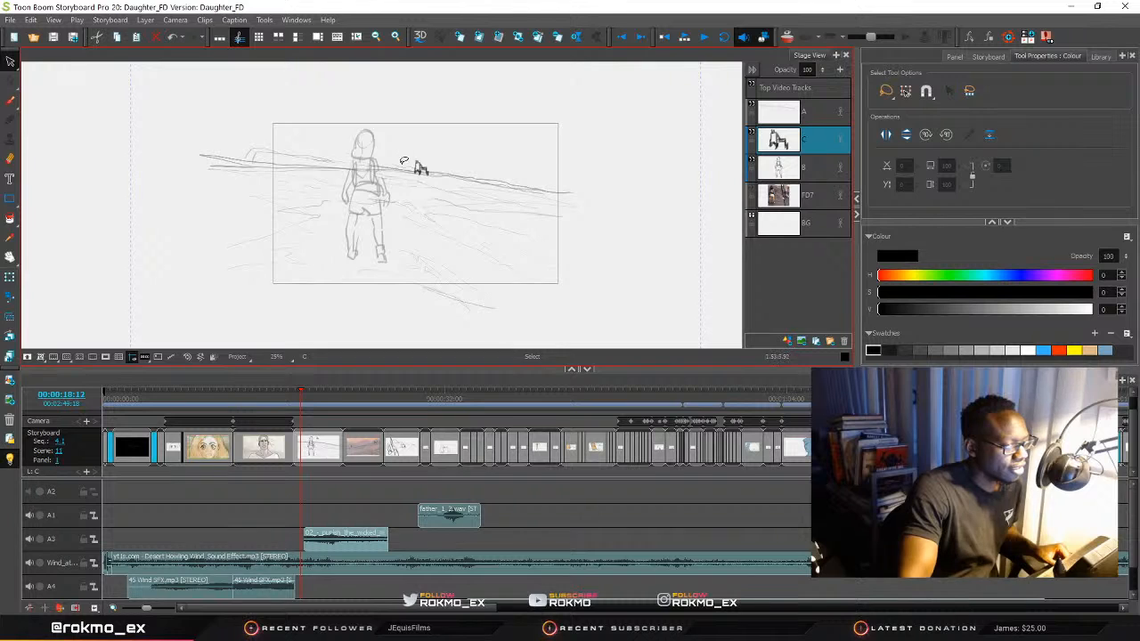
# Scale down the girl on layer B and shift her slightly lower, with her head near the horizon line
pyautogui.click(826, 166)
pyautogui.moveTo(331, 93)
pyautogui.mouseDown()
pyautogui.moveTo(341, 329)
pyautogui.moveTo(392, 107)
pyautogui.moveTo(378, 162)
pyautogui.mouseUp()
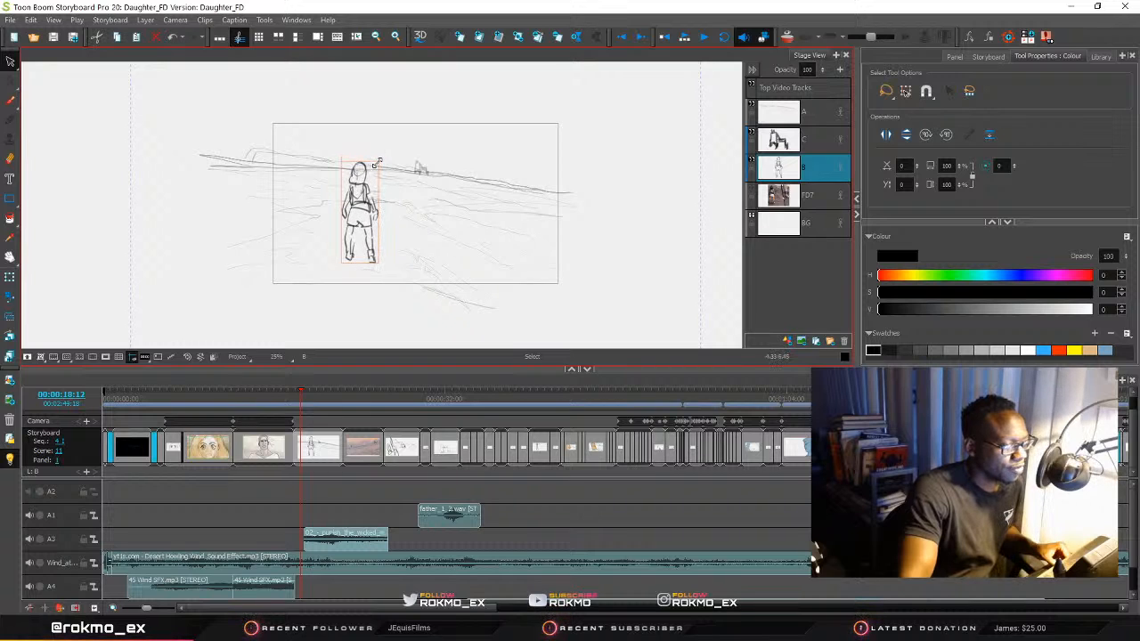
pyautogui.hotkey('ctrl', 'z')
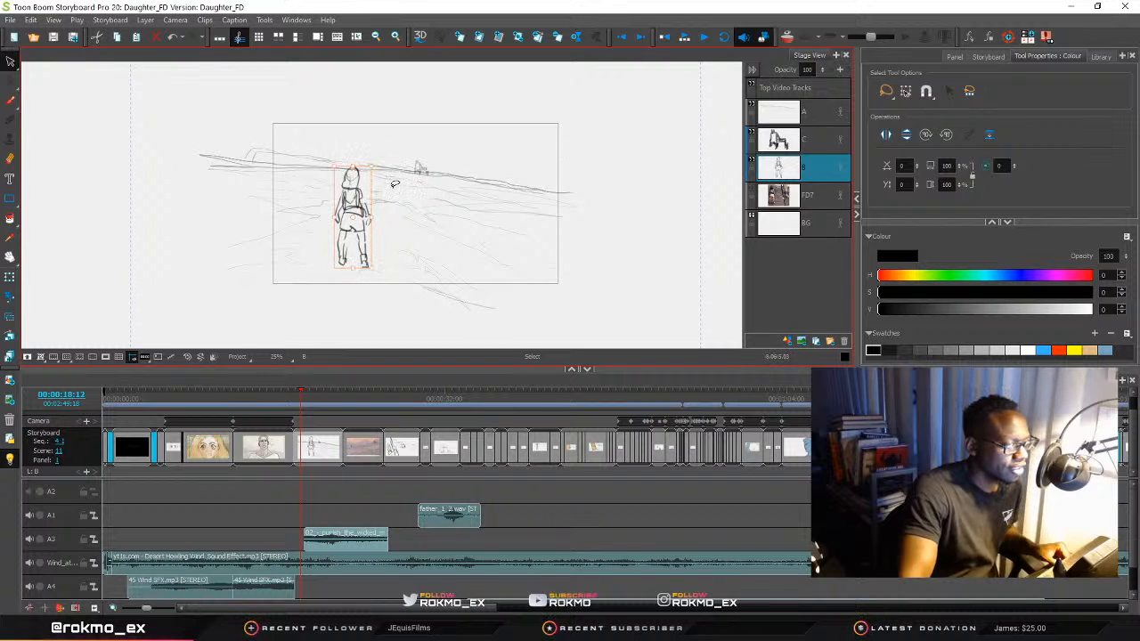
pyautogui.hotkey('shift', 'z')
pyautogui.moveTo(456, 119); pyautogui.dragTo(389, 210)
pyautogui.scroll(-3, 380, 240)
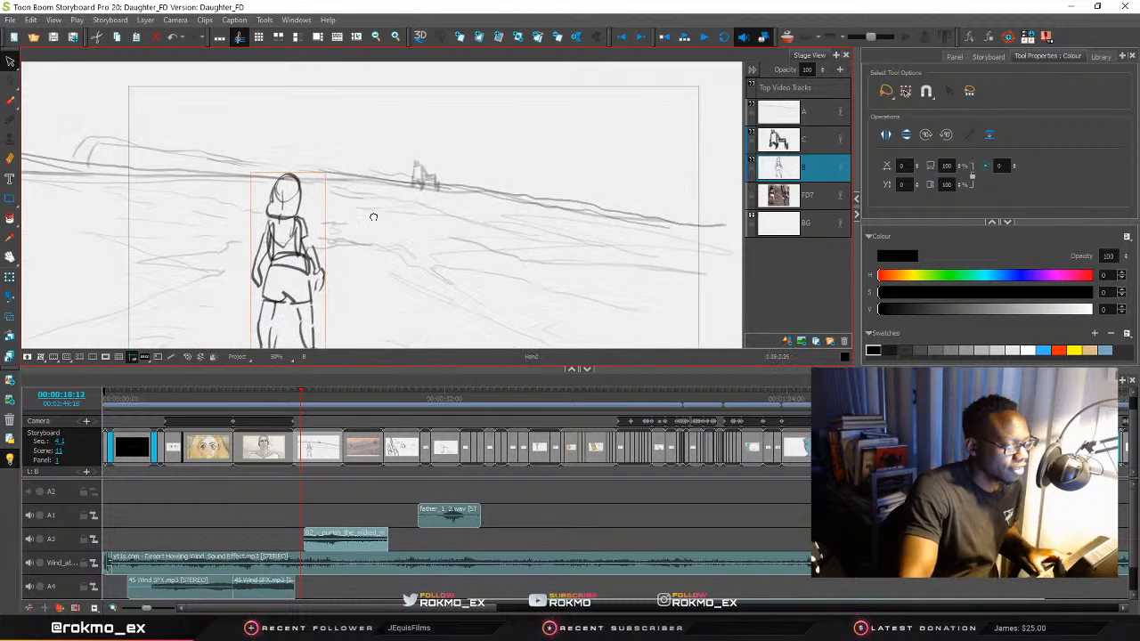
pyautogui.click(461, 116)
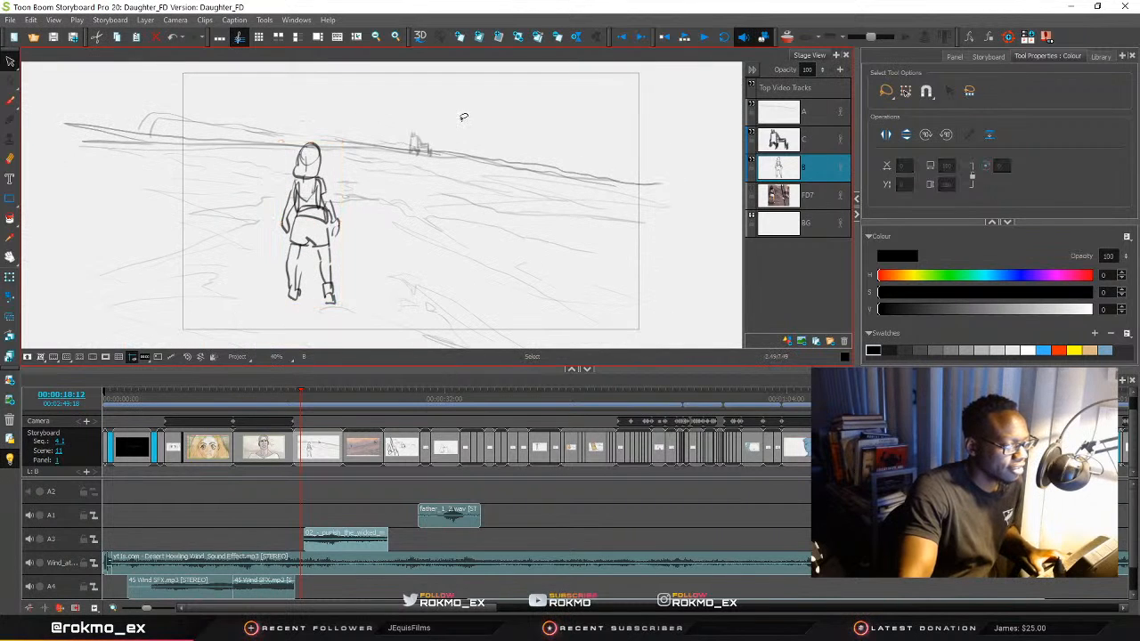
# Show the FD7 reference image layer and examine its distant figure with the cart up close
pyautogui.click(825, 119)
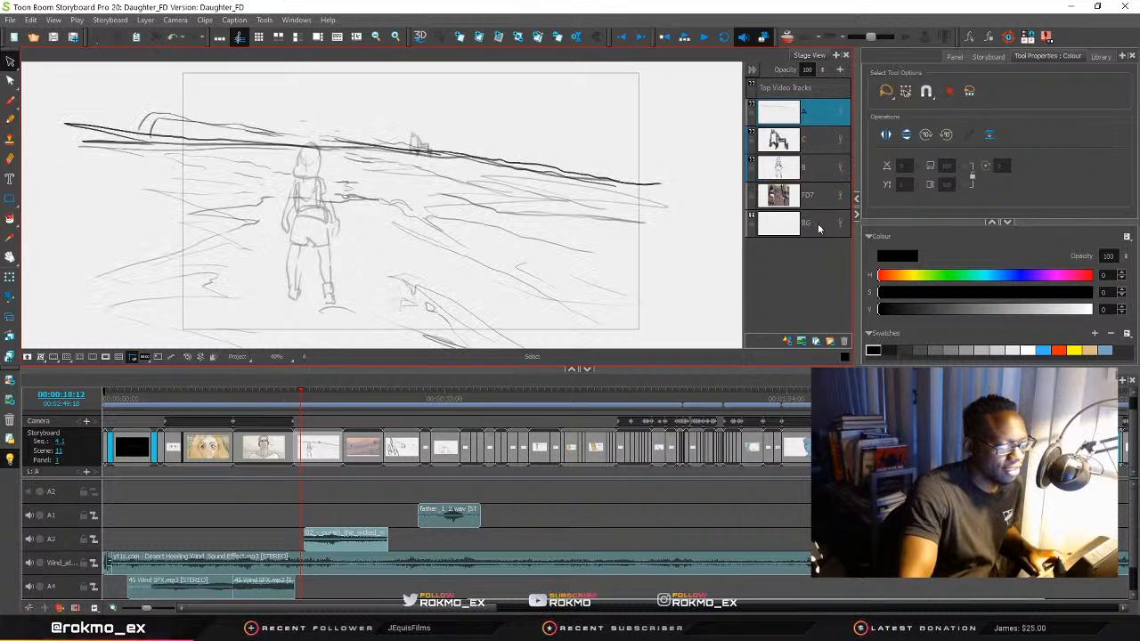
pyautogui.click(757, 191)
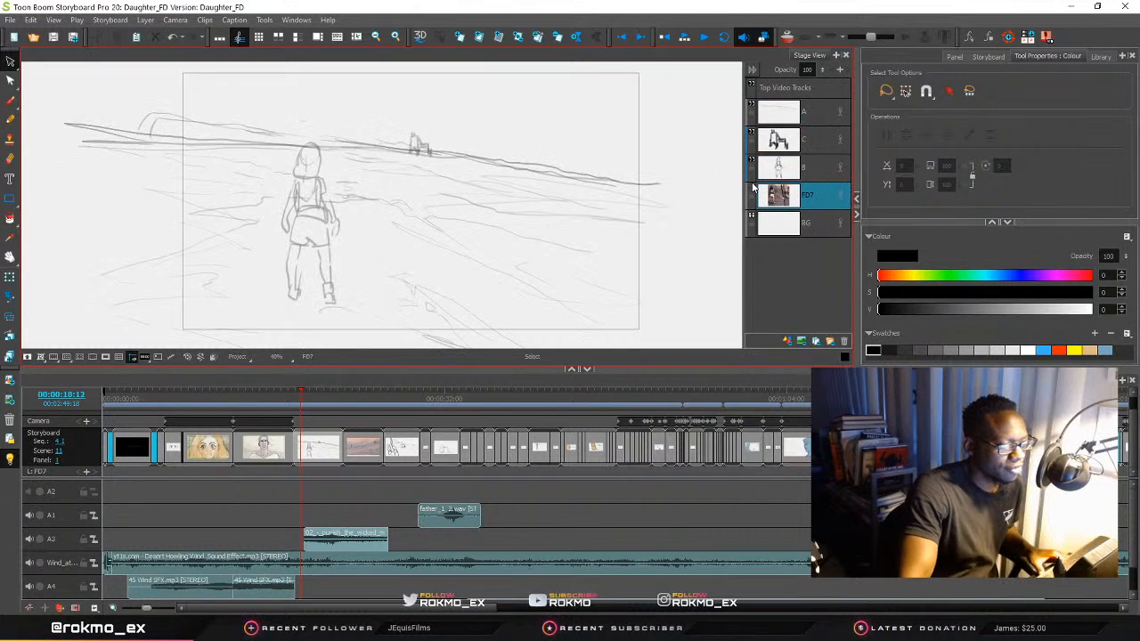
pyautogui.click(752, 190)
pyautogui.scroll(-2, 532, 194)
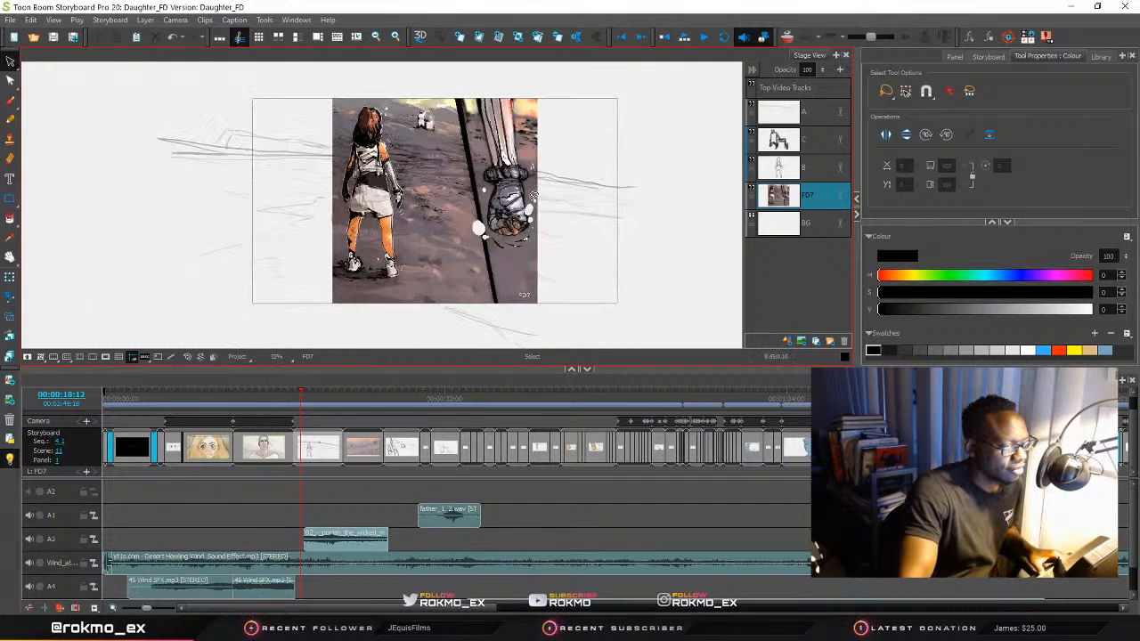
pyautogui.moveTo(465, 182); pyautogui.dragTo(481, 240)
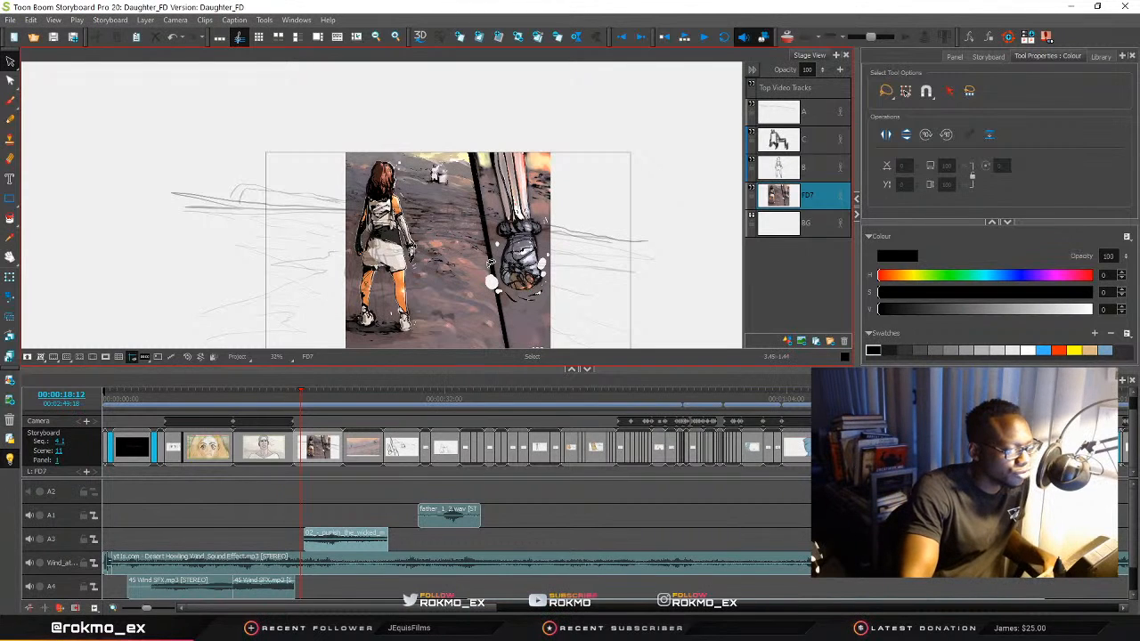
pyautogui.scroll(-1, 411, 271)
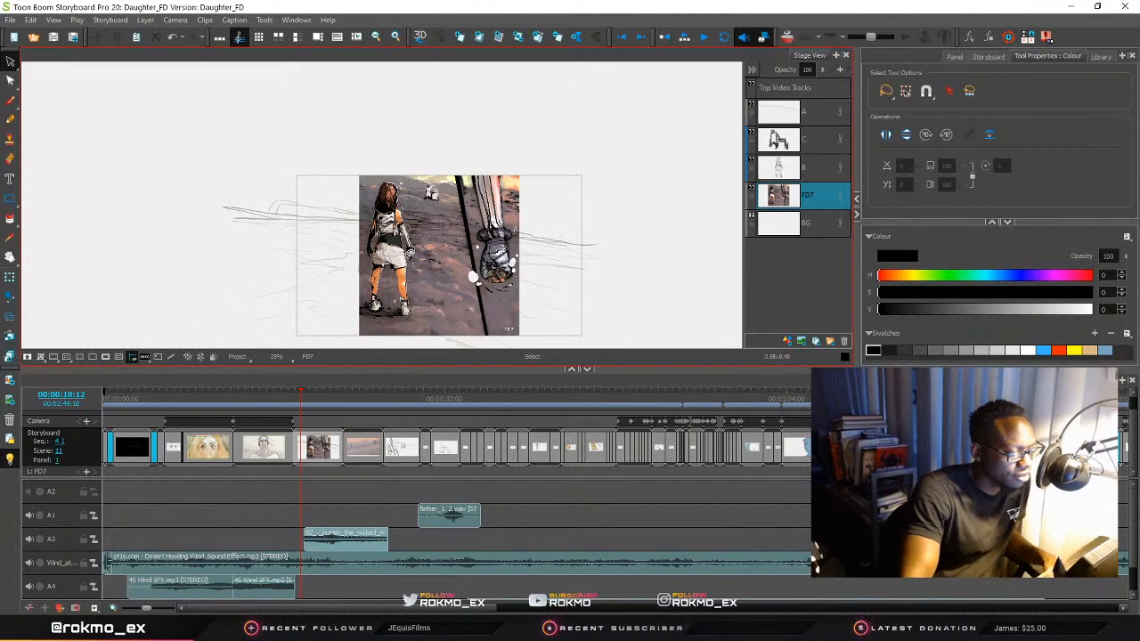
pyautogui.scroll(5, 436, 196)
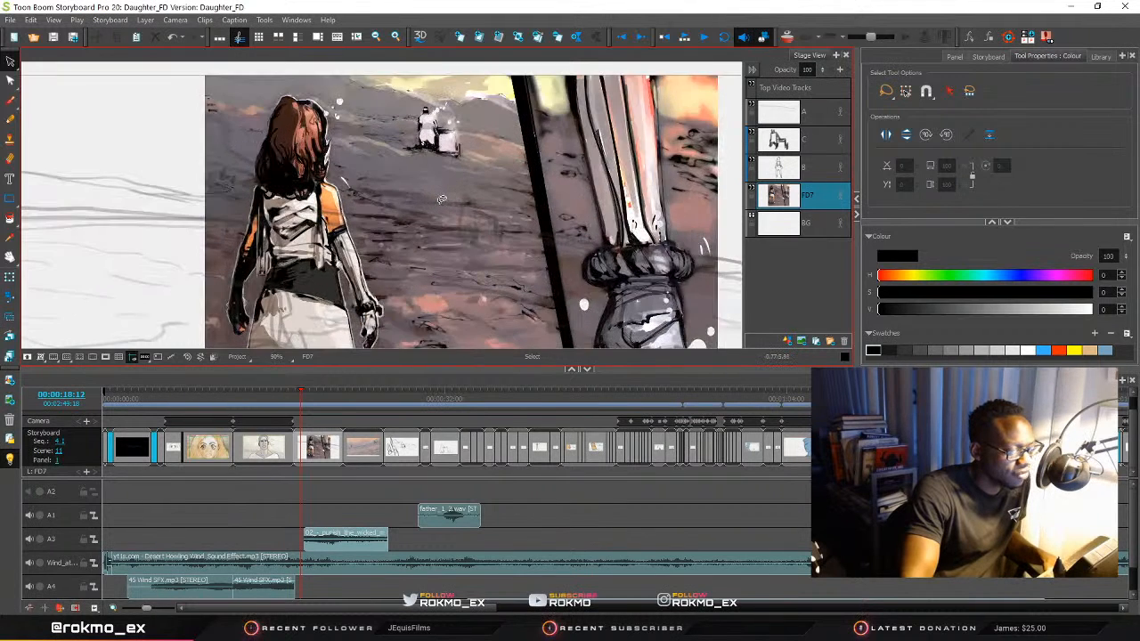
pyautogui.scroll(2, 422, 165)
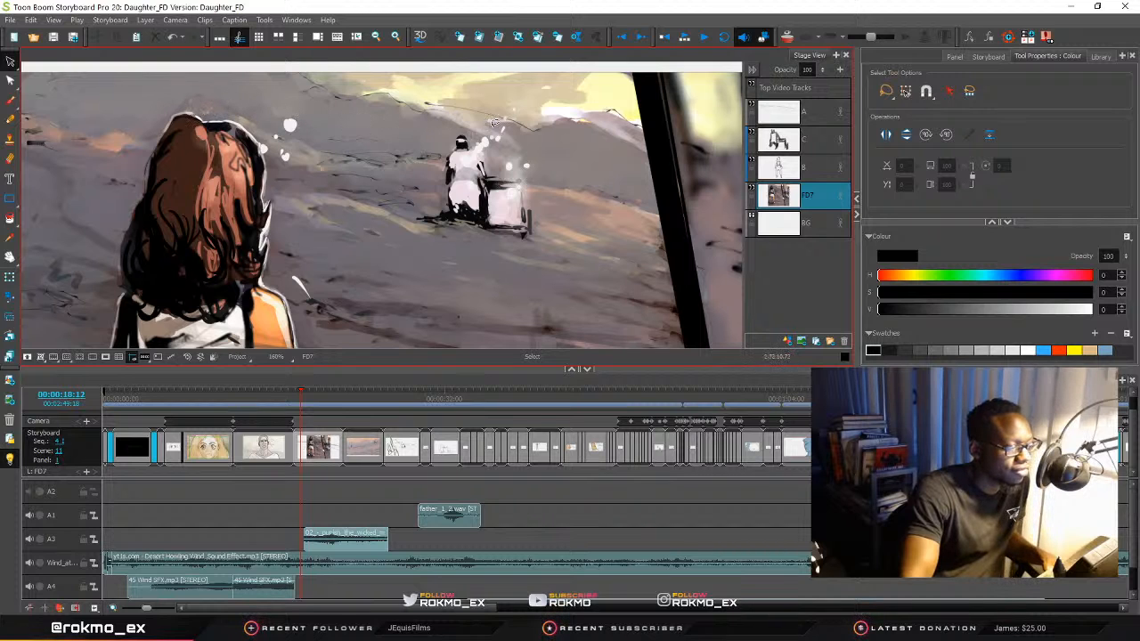
# Hide the FD7 reference image layer so only the line drawing of scene 11 remains
pyautogui.scroll(-5, 417, 128)
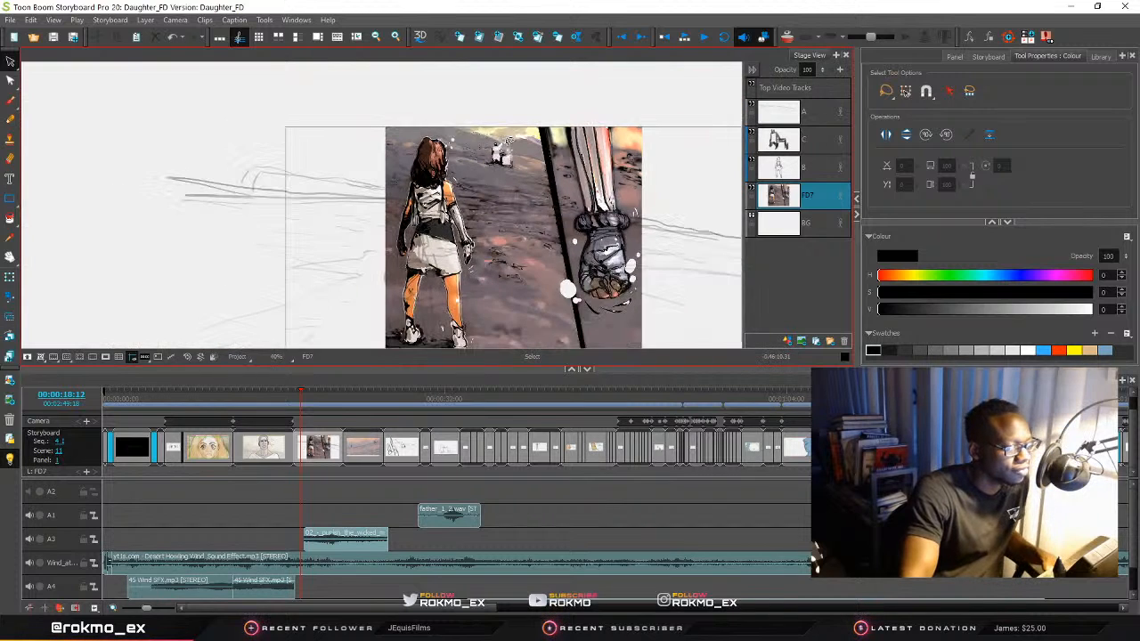
pyautogui.click(750, 190)
pyautogui.moveTo(555, 252); pyautogui.dragTo(467, 202)
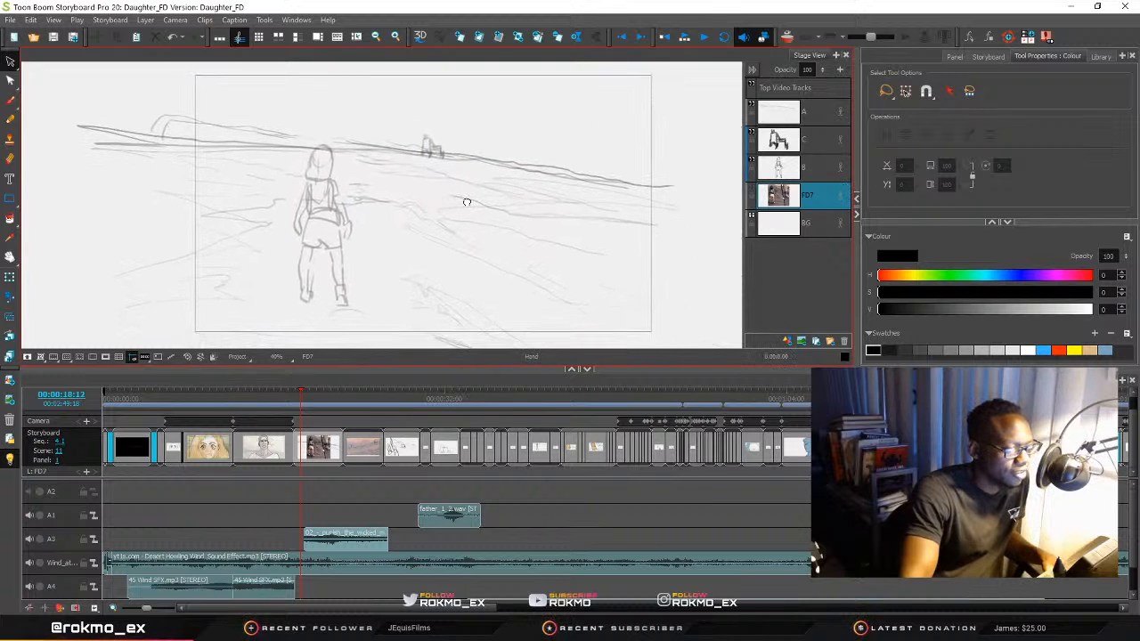
pyautogui.scroll(-2, 466, 202)
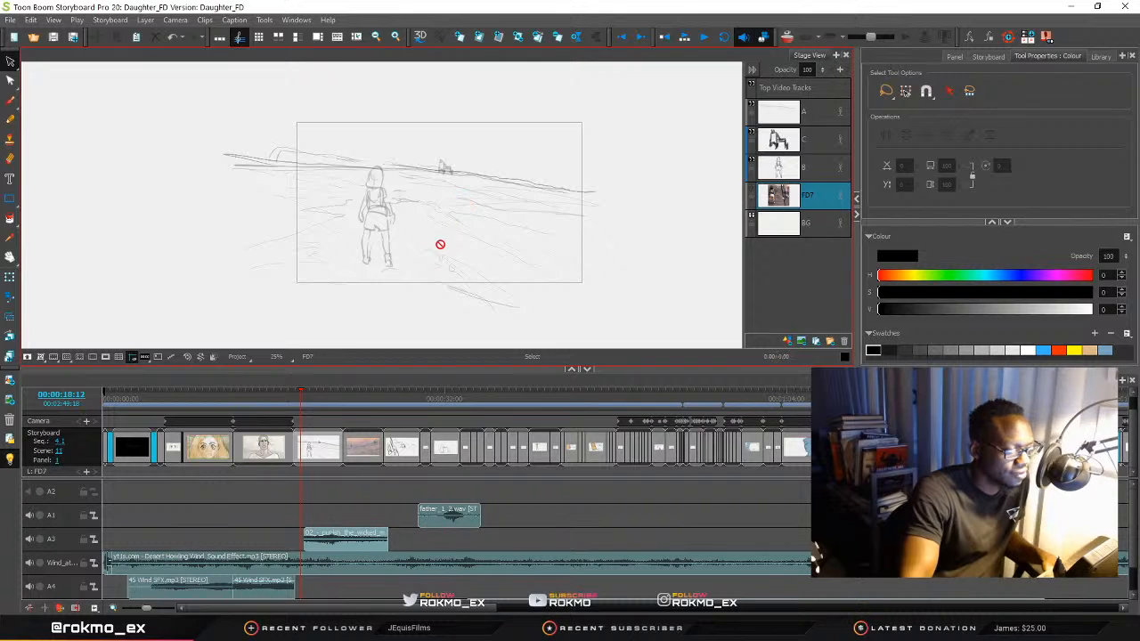
# Play back the cut from the man's close-up in scene 5 into scene 11
pyautogui.moveTo(299, 395)
pyautogui.mouseDown()
pyautogui.moveTo(267, 393)
pyautogui.moveTo(305, 392)
pyautogui.mouseUp()
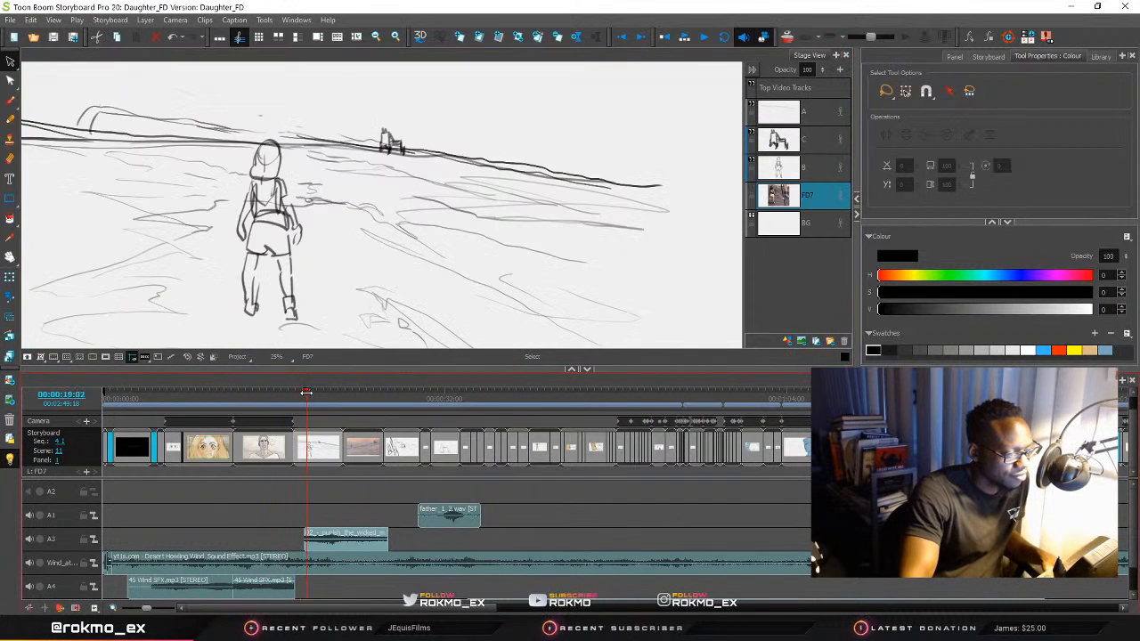
pyautogui.moveTo(305, 392); pyautogui.dragTo(253, 395)
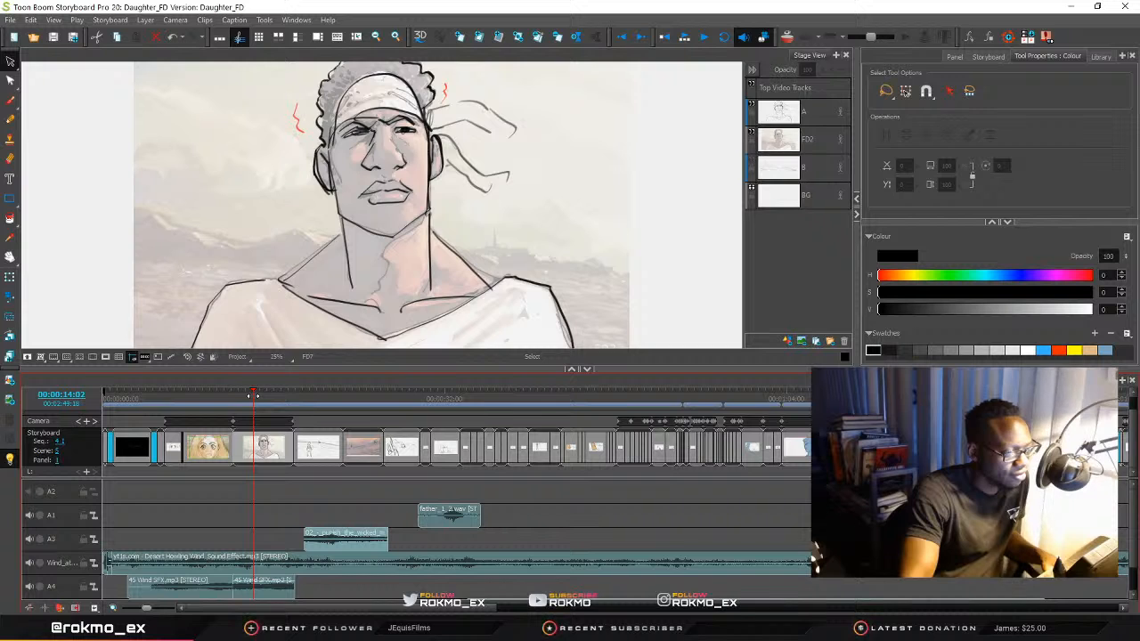
pyautogui.press('space')
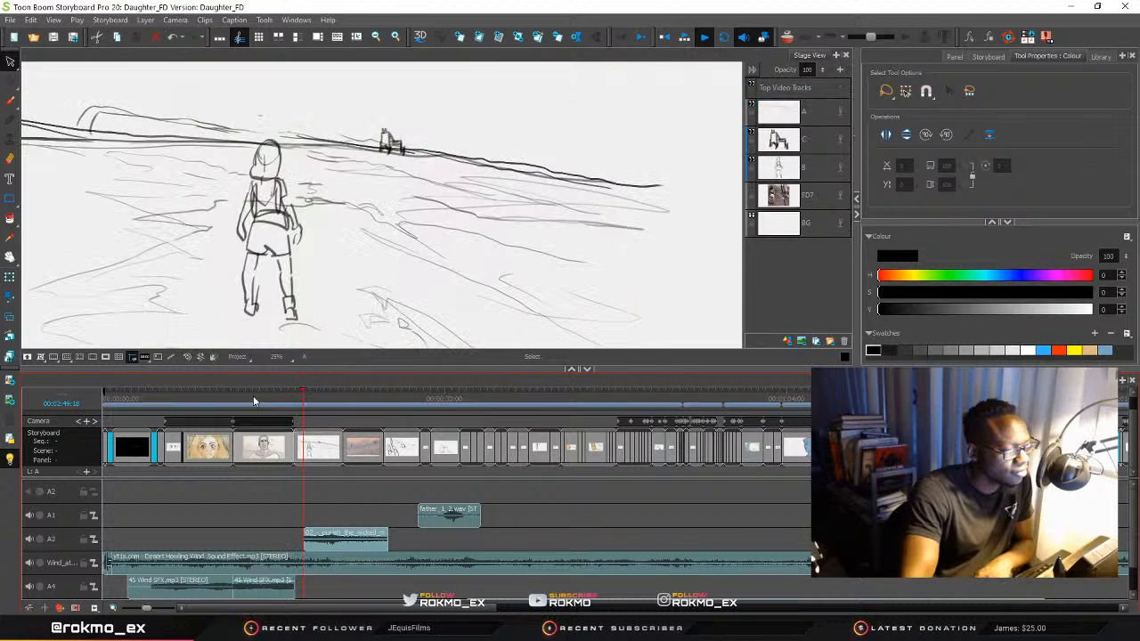
pyautogui.press('space')
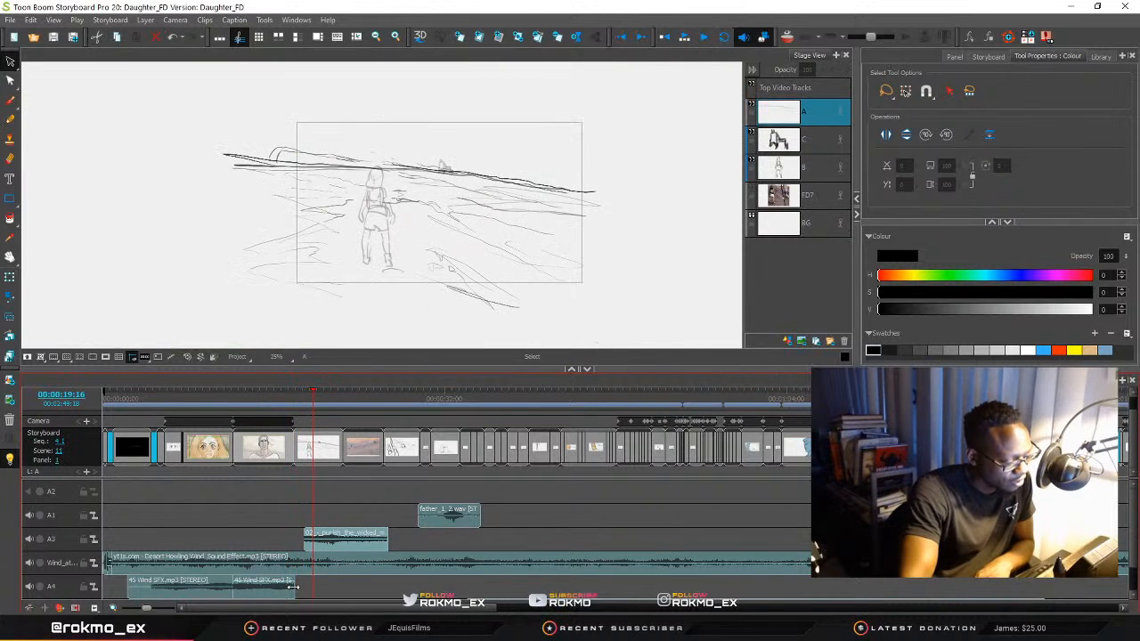
# Extend the end of the last 45 Wind SFX clip on track A4 slightly into scene 11
pyautogui.moveTo(298, 587); pyautogui.dragTo(279, 589)
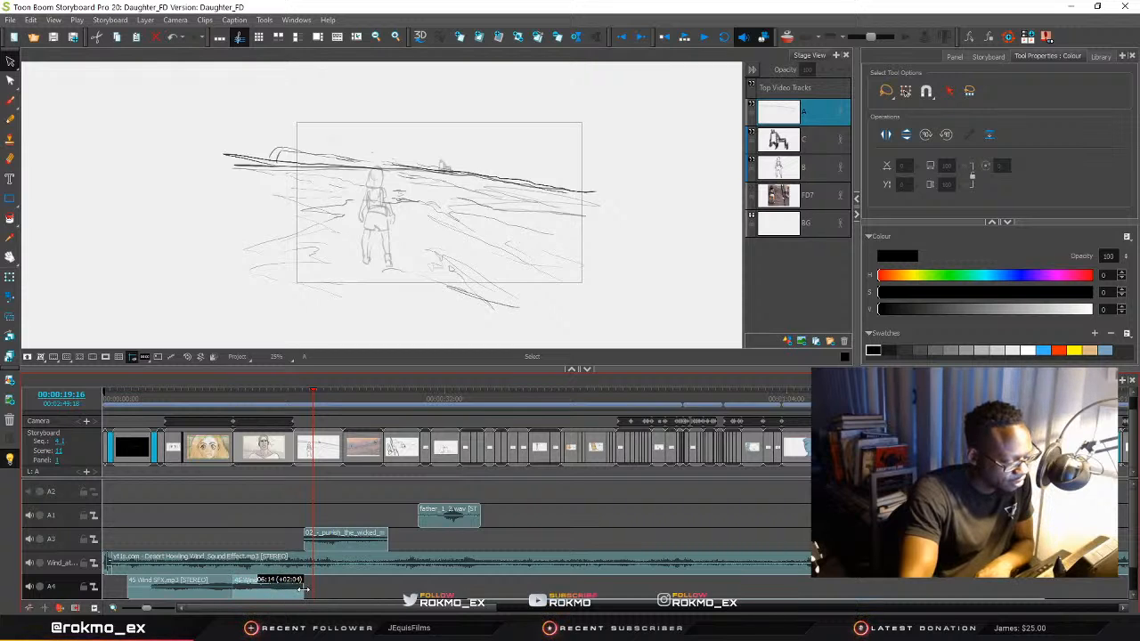
pyautogui.rightClick(296, 591)
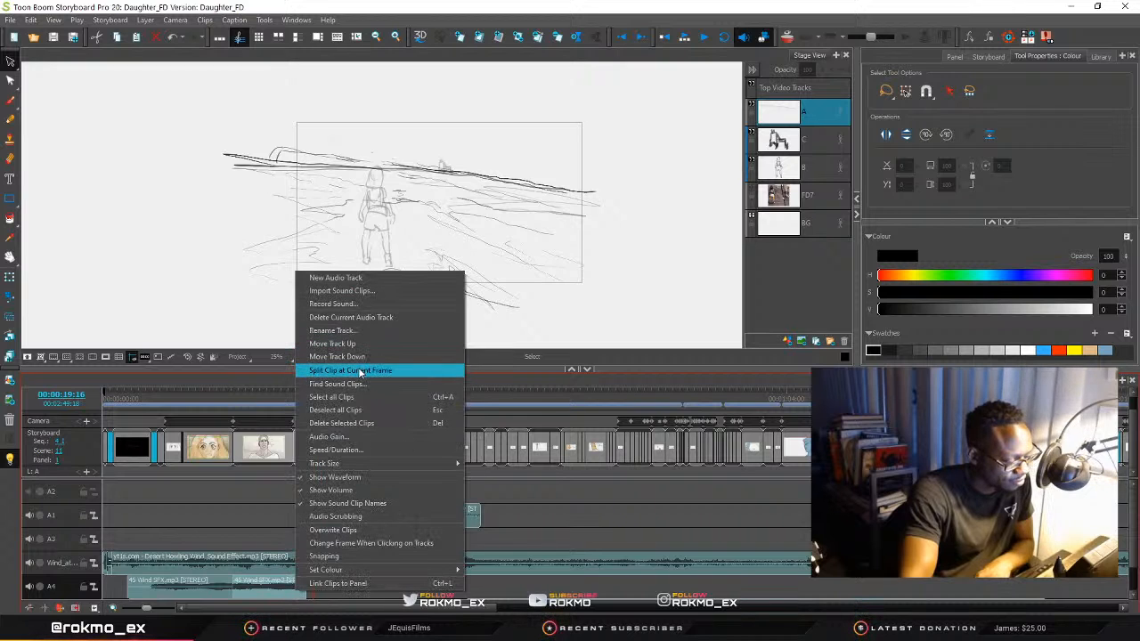
pyautogui.click(273, 489)
# Split the last 45 Wind SFX clip on track A4 at 00:00:16:17 and separate the cut-off end piece from it
pyautogui.moveTo(299, 411)
pyautogui.mouseDown()
pyautogui.moveTo(281, 597)
pyautogui.moveTo(283, 344)
pyautogui.moveTo(262, 113)
pyautogui.moveTo(231, 90)
pyautogui.mouseUp()
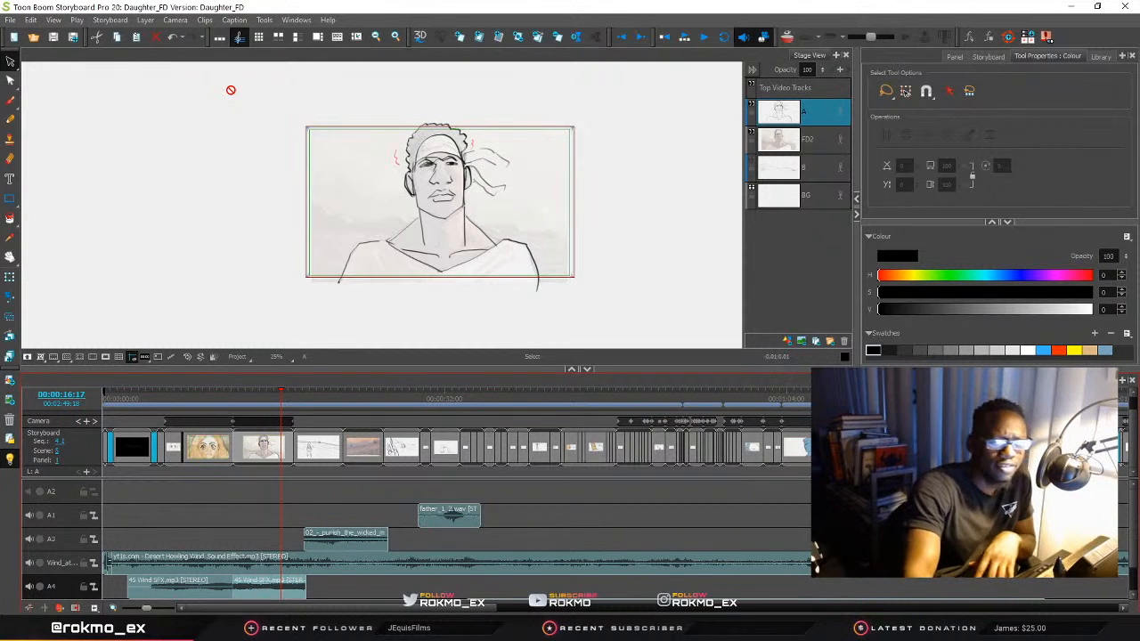
pyautogui.rightClick(280, 593)
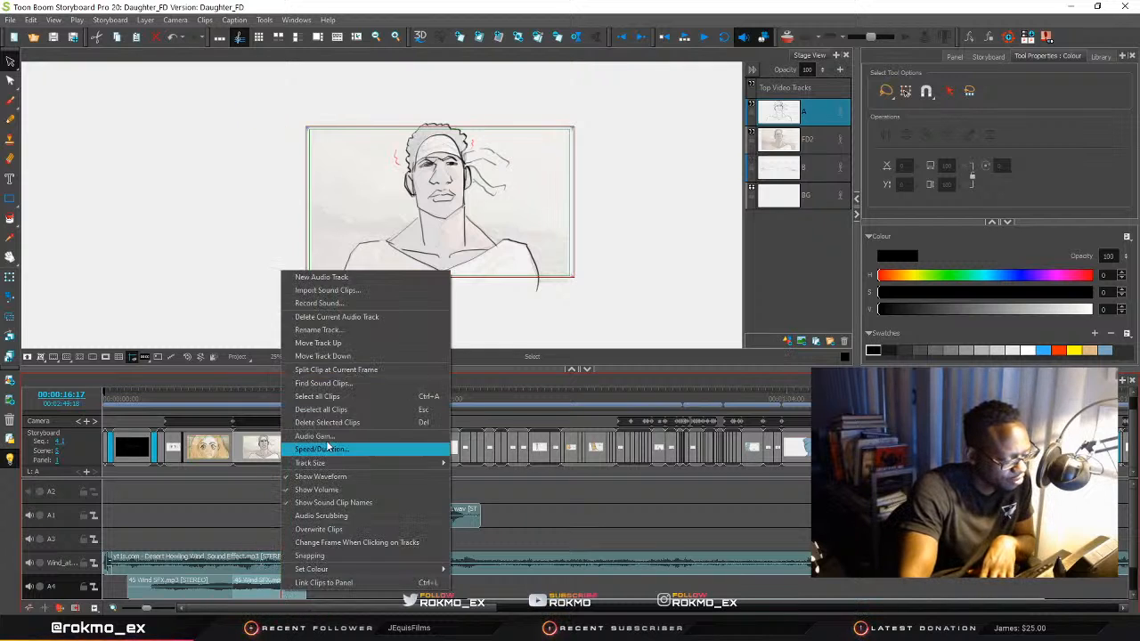
pyautogui.click(336, 371)
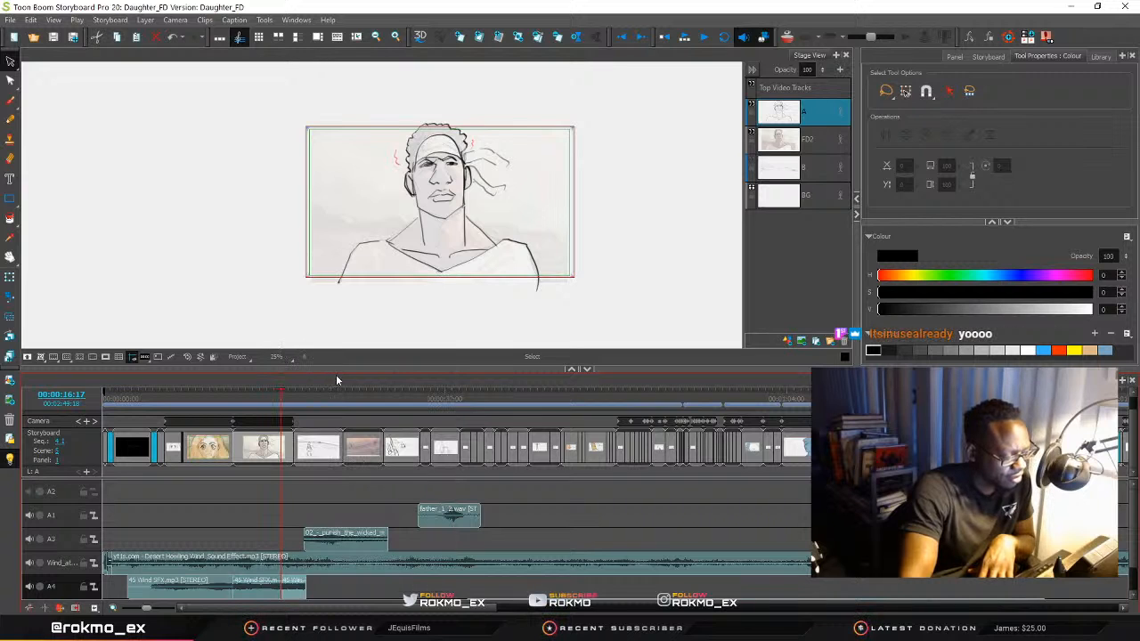
pyautogui.moveTo(299, 584); pyautogui.dragTo(292, 560)
# Lengthen the split wind piece on track A4 and place it from the start of scene 11 to the end of the following wide shot
pyautogui.moveTo(281, 396); pyautogui.dragTo(294, 396)
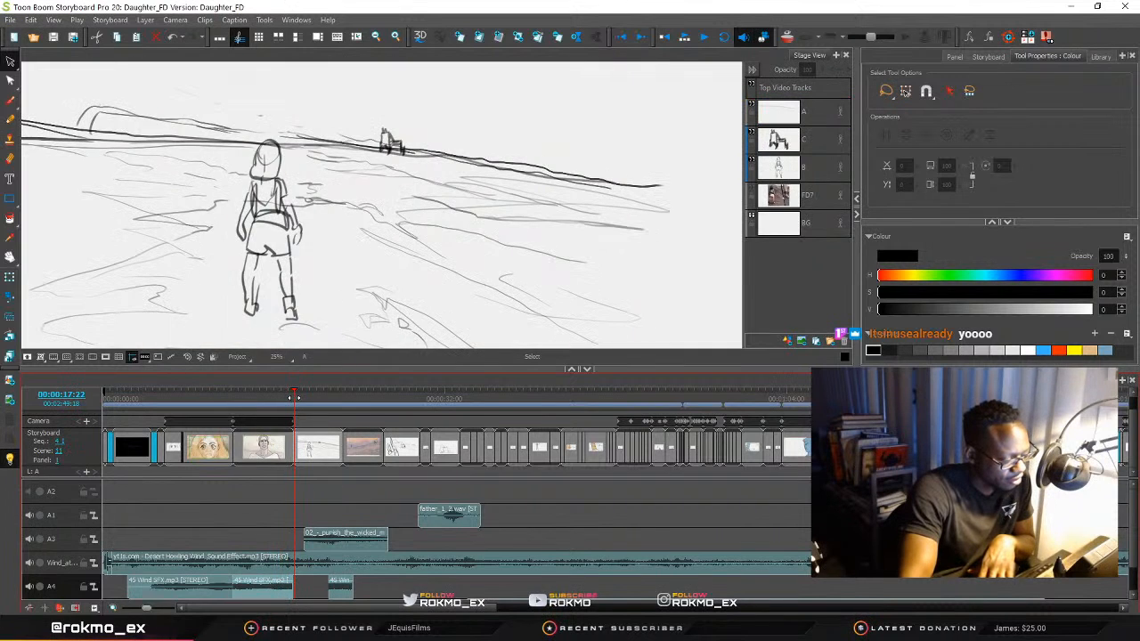
pyautogui.moveTo(352, 580); pyautogui.dragTo(711, 579)
pyautogui.click(329, 594)
pyautogui.moveTo(328, 590); pyautogui.dragTo(298, 585)
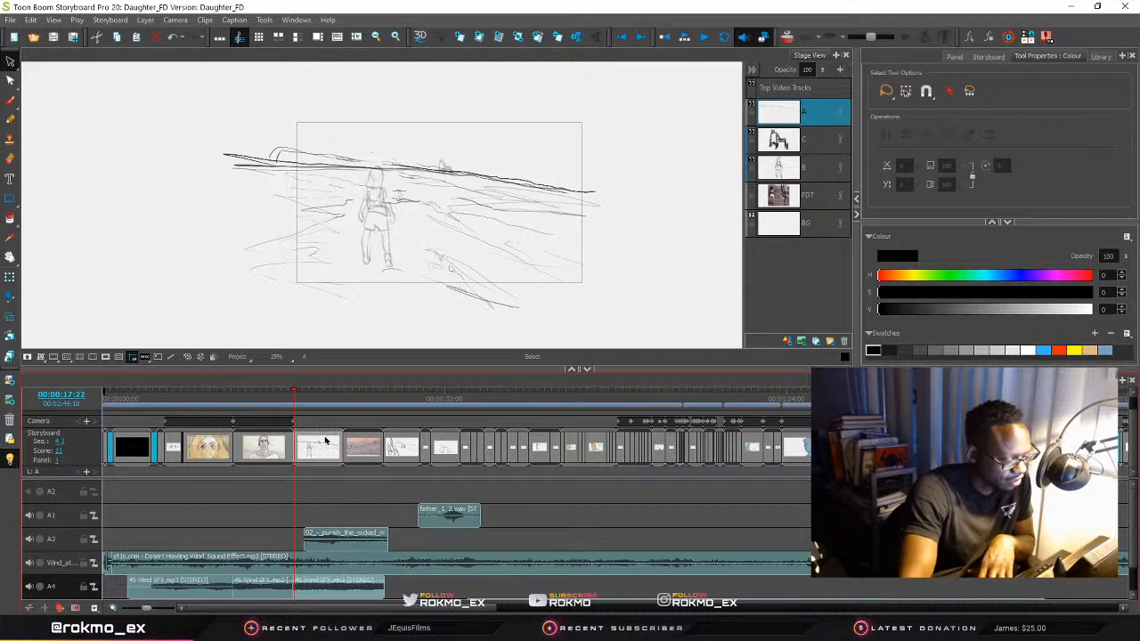
# Play scene 11 from its beginning to check the added wind sound with the other audio
pyautogui.moveTo(298, 396)
pyautogui.mouseDown()
pyautogui.moveTo(326, 400)
pyautogui.moveTo(295, 401)
pyautogui.mouseUp()
pyautogui.press('space')
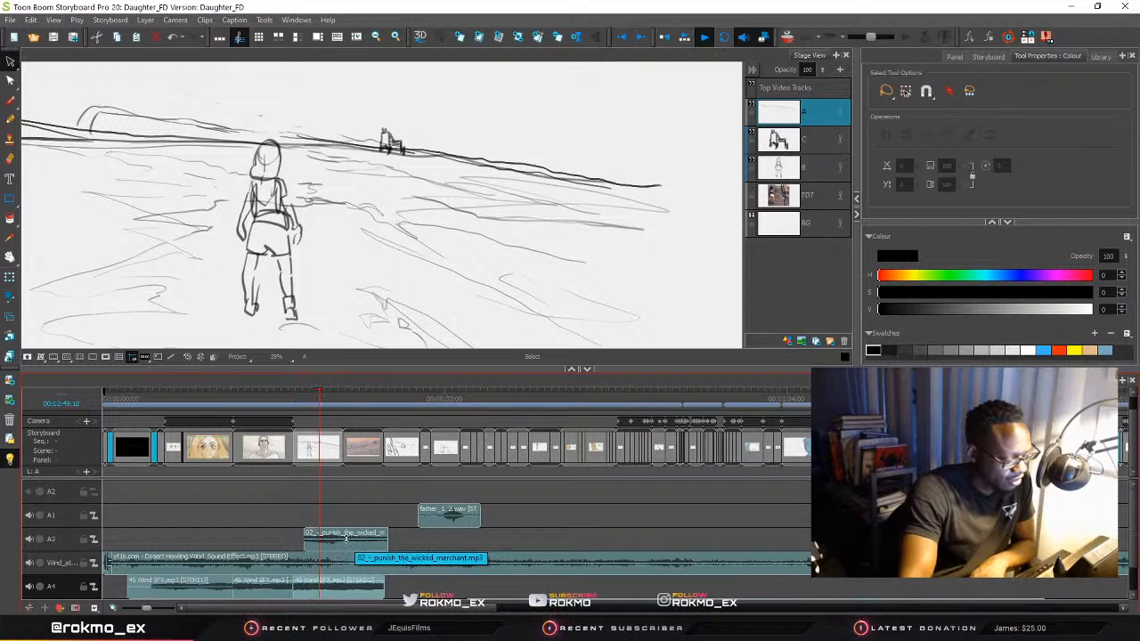
pyautogui.press('space')
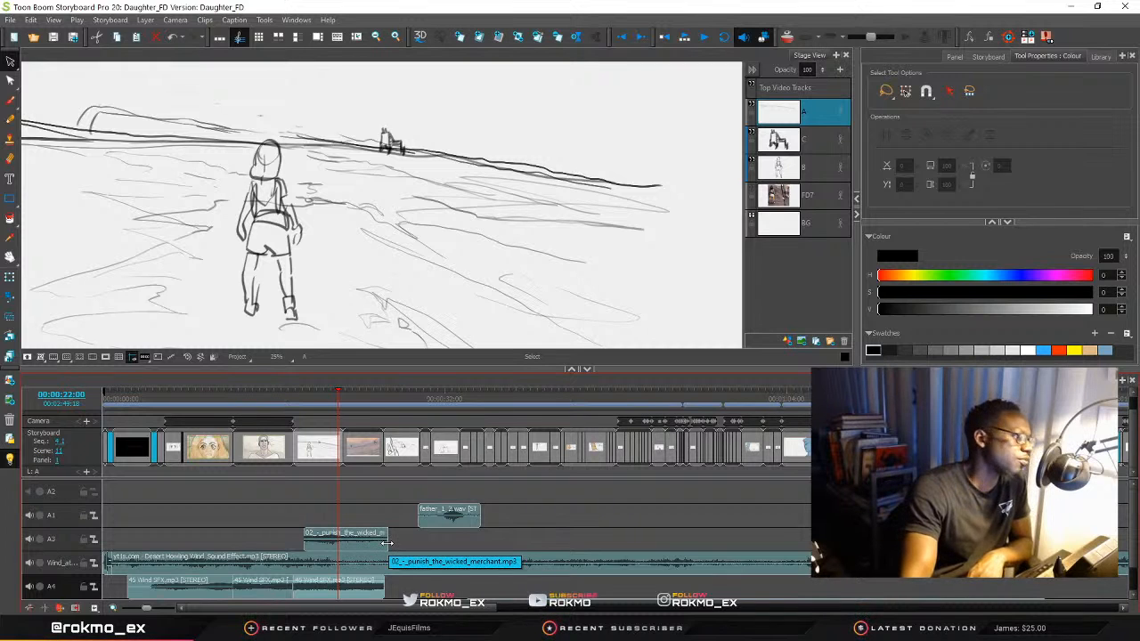
# Extend the punish_the_wicked_merchant clip on track A3 to about 54 seconds and move the father clip on track A1 clear of it
pyautogui.moveTo(386, 543); pyautogui.dragTo(675, 540)
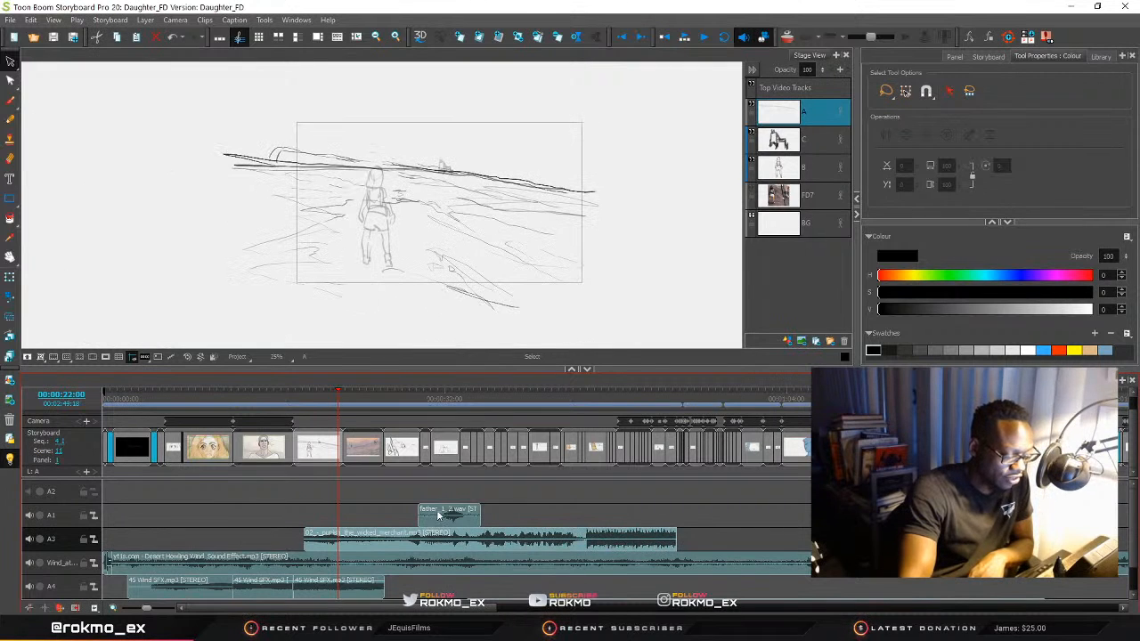
pyautogui.moveTo(437, 514); pyautogui.dragTo(777, 513)
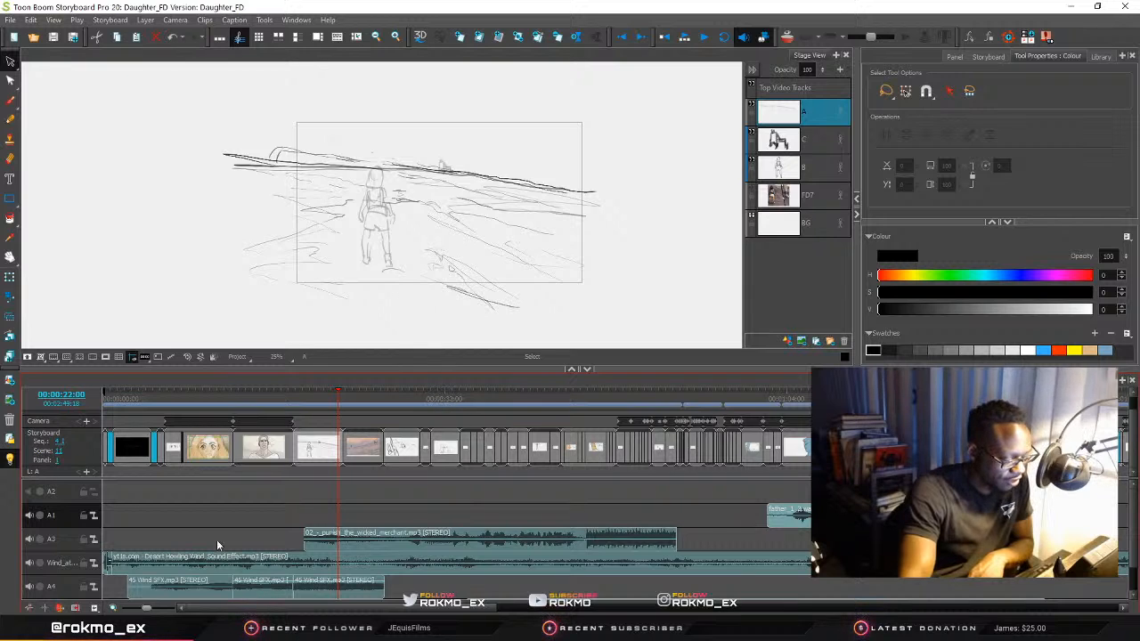
# Play from scene 11 into the wide shot of scene 6, and scrub back to 00:00:19:08
pyautogui.press('Return')
pyautogui.press('Return')
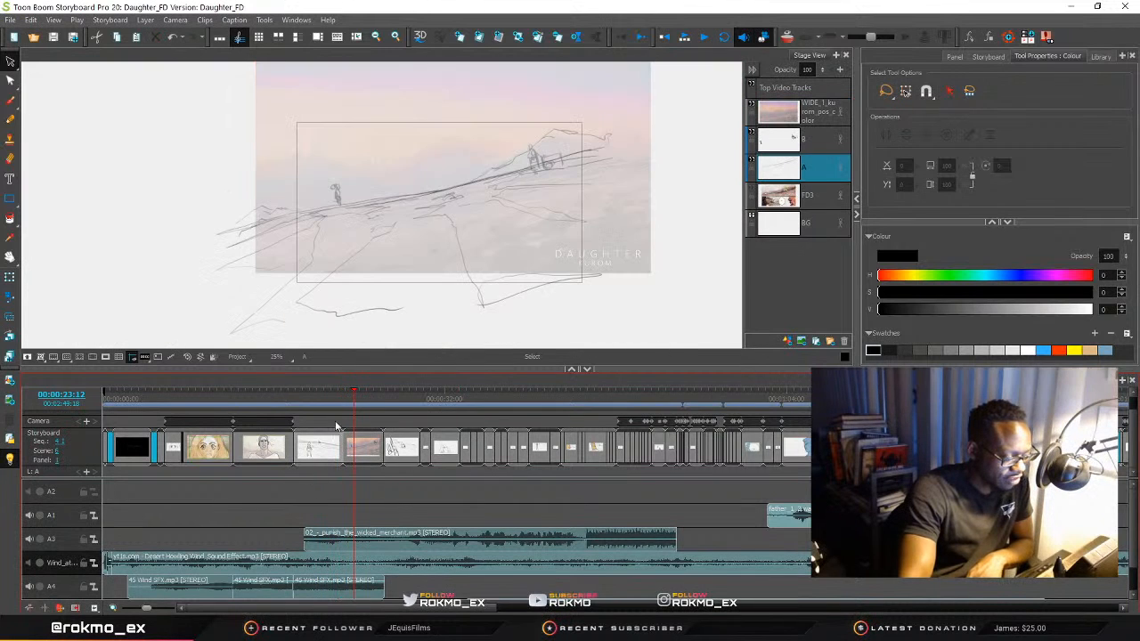
pyautogui.moveTo(354, 394); pyautogui.dragTo(325, 406)
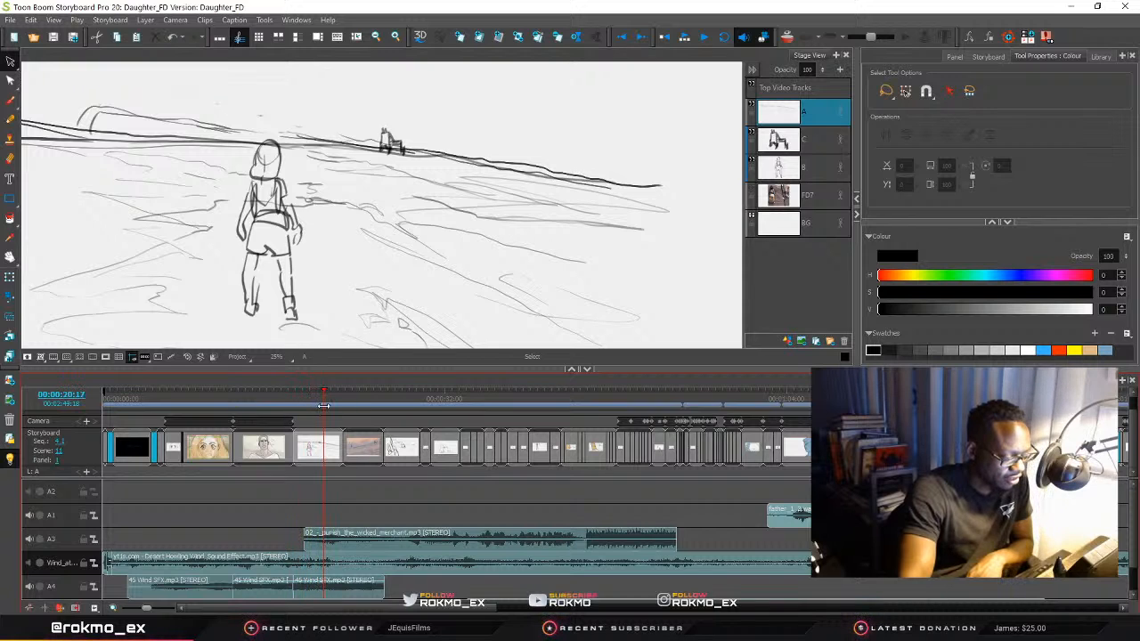
pyautogui.moveTo(324, 405); pyautogui.dragTo(308, 425)
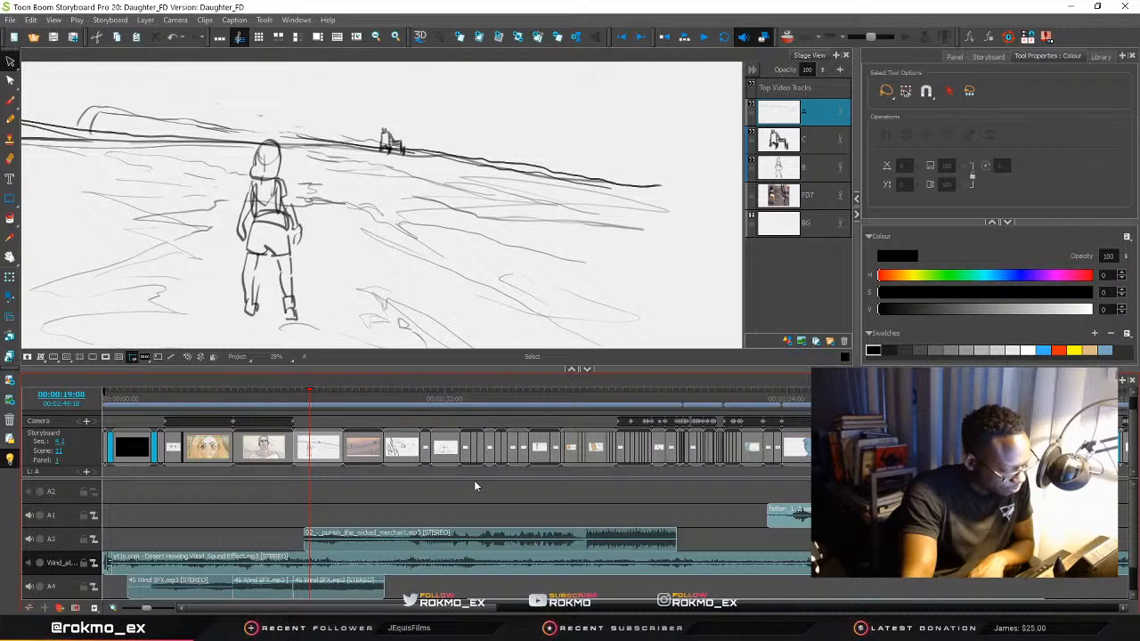
# Enlarge the timeline area and move the bounce clip on the Daughter track to start level with the father clip
pyautogui.moveTo(222, 370); pyautogui.dragTo(235, 270)
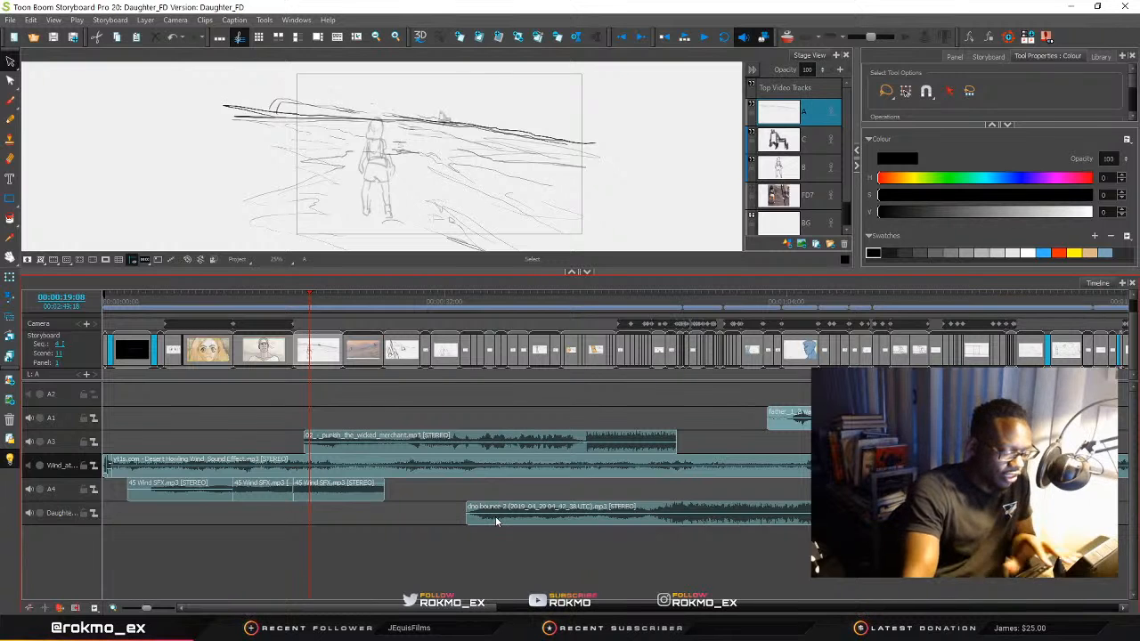
pyautogui.moveTo(496, 521); pyautogui.dragTo(797, 518)
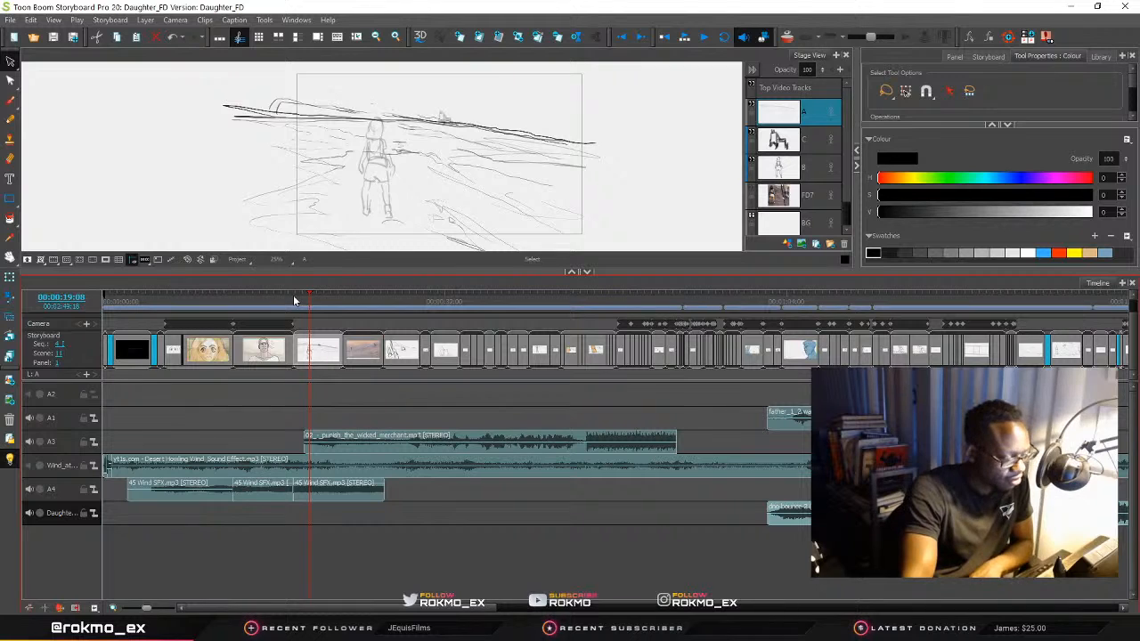
# Play the animatic from scene 11 through the following action shots with the extended punish_the_wicked_merchant audio, and replay the start of scene 11
pyautogui.press('Return')
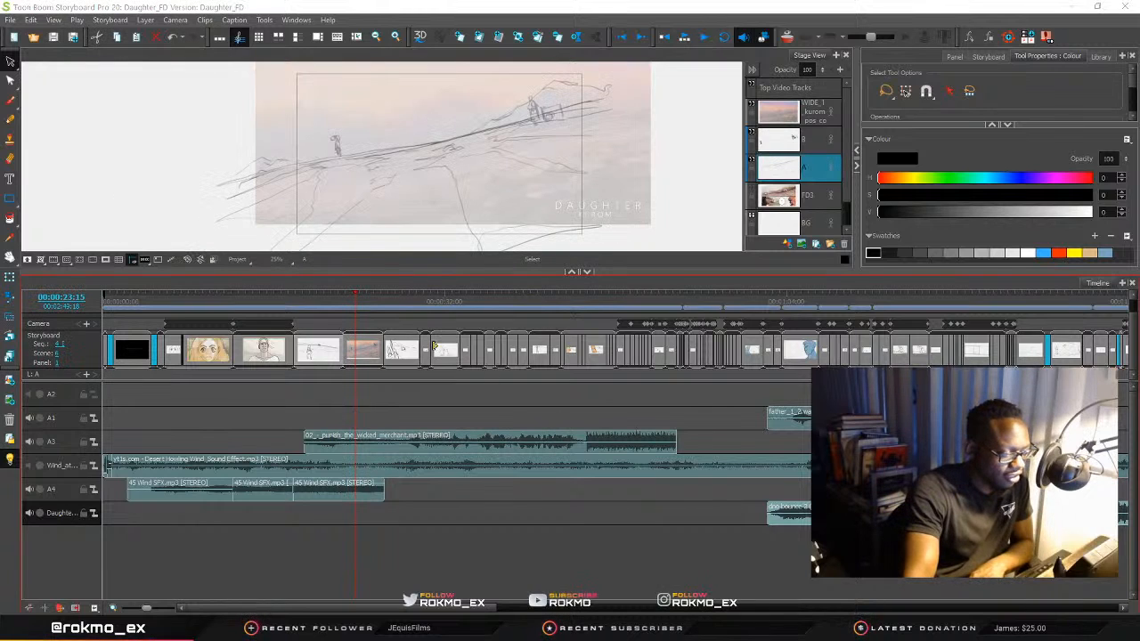
pyautogui.click(301, 302)
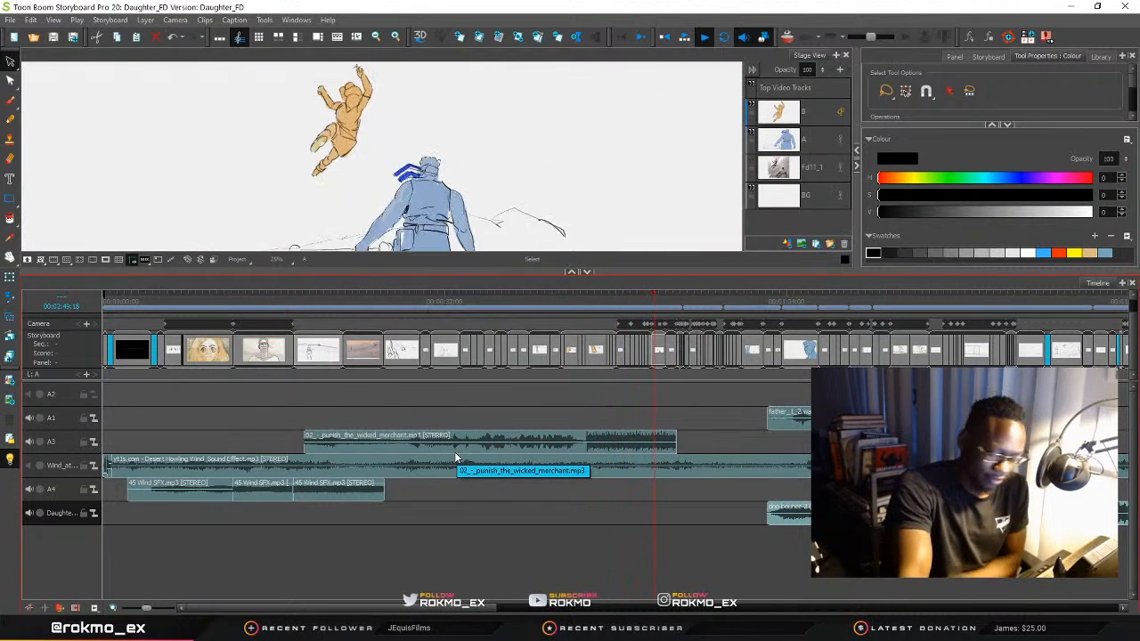
pyautogui.press('space')
pyautogui.moveTo(660, 300); pyautogui.dragTo(302, 299)
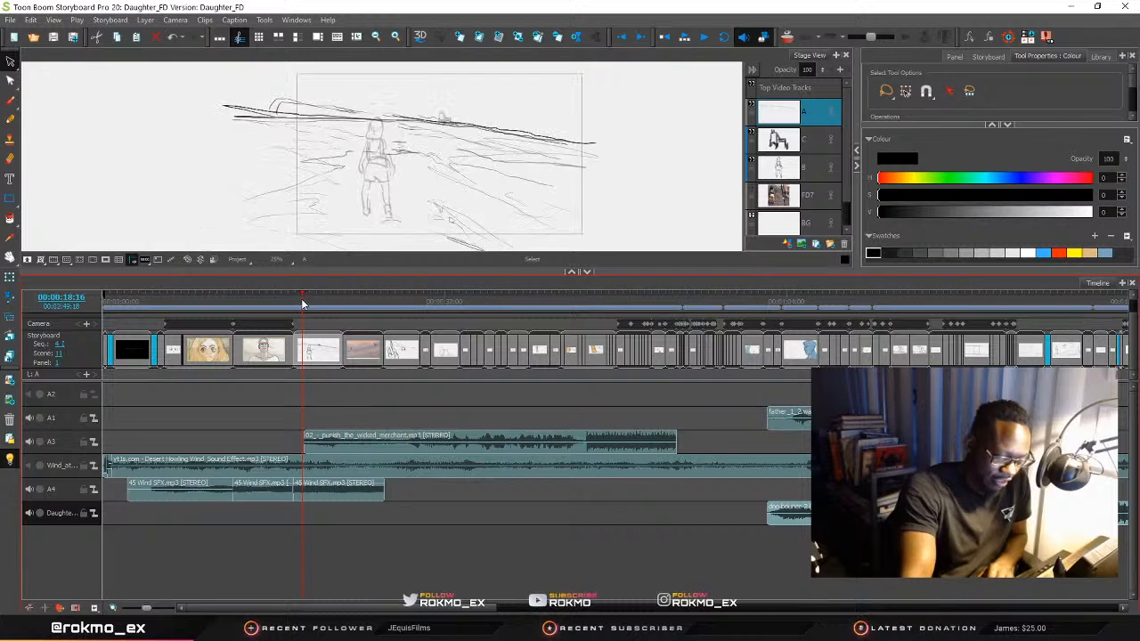
pyautogui.press('Return')
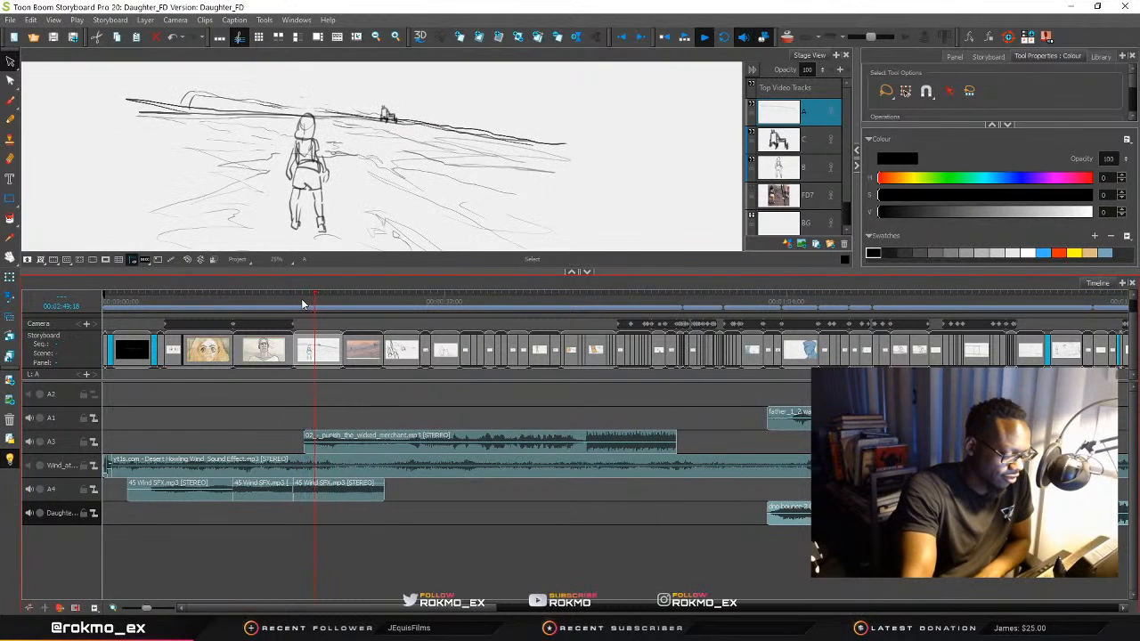
pyautogui.press('Return')
# Trim the end of the punish_the_wicked_merchant clip on track A3 to about 29 seconds and play it over the wide shot
pyautogui.moveTo(676, 439); pyautogui.dragTo(414, 436)
pyautogui.press('Return')
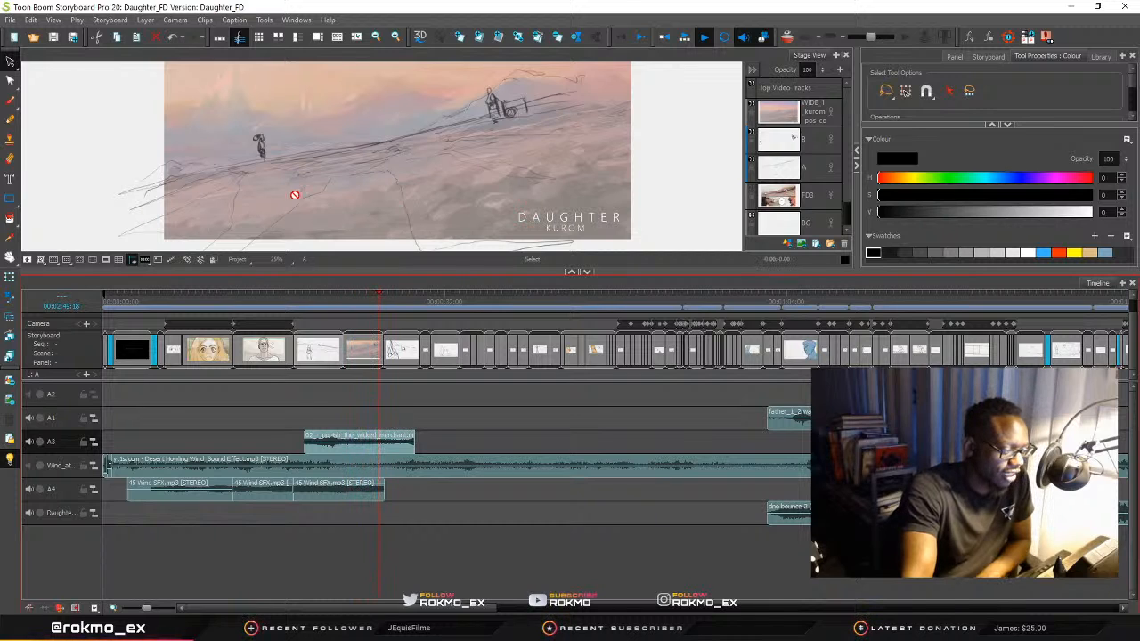
pyautogui.press('Return')
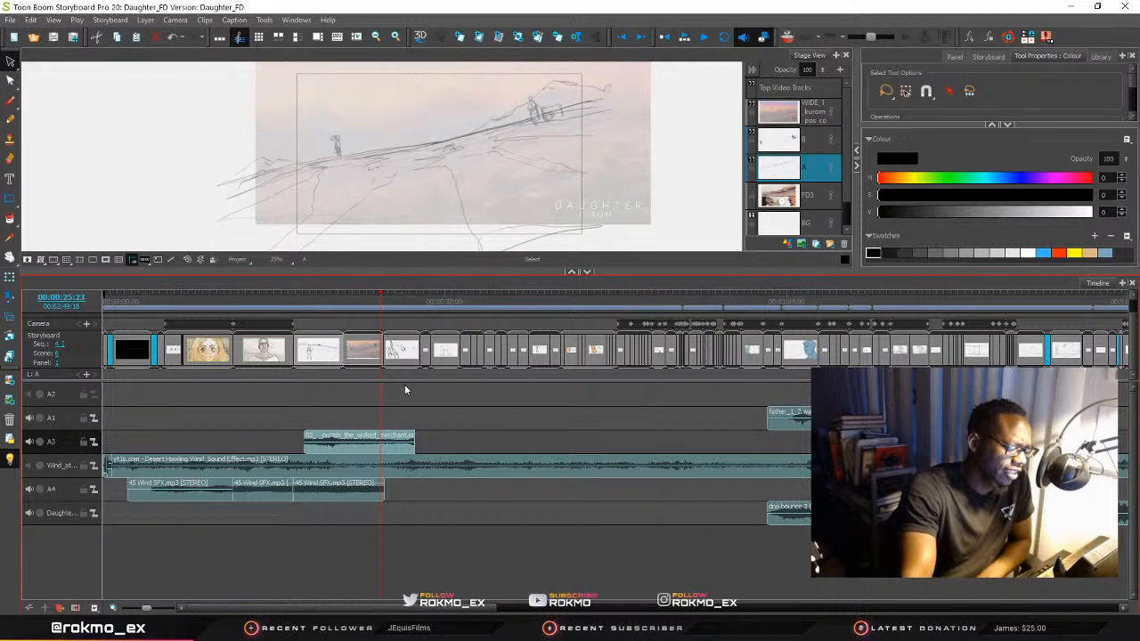
# Review the animatic from the opening title through the close-ups to scene 11, and scrub to 00:00:19:10
pyautogui.moveTo(380, 303); pyautogui.dragTo(115, 319)
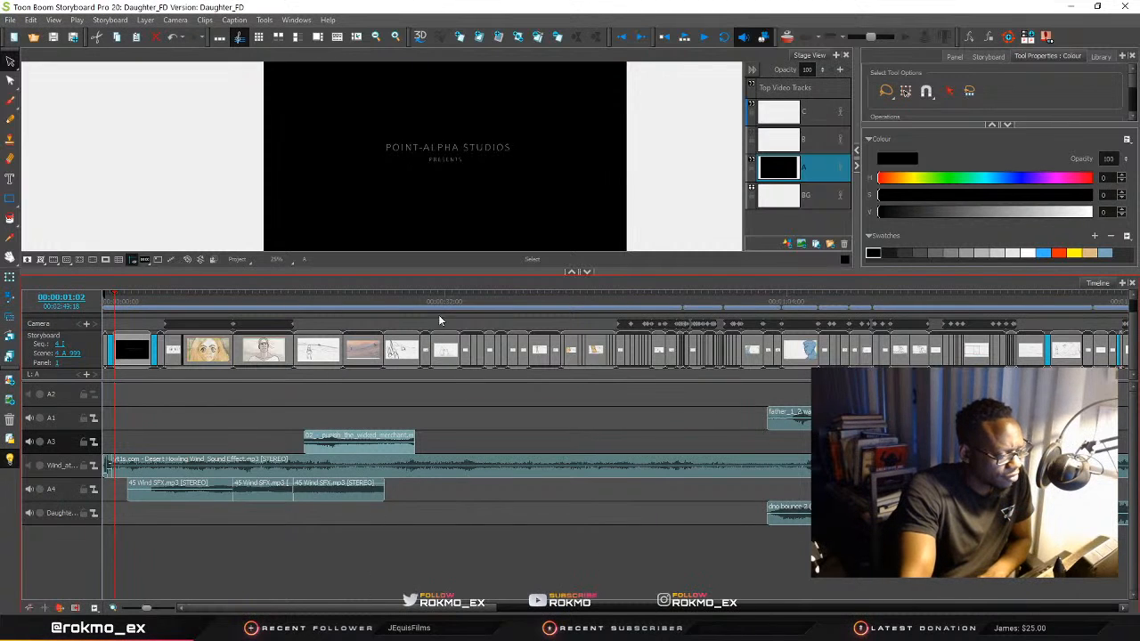
pyautogui.click(103, 301)
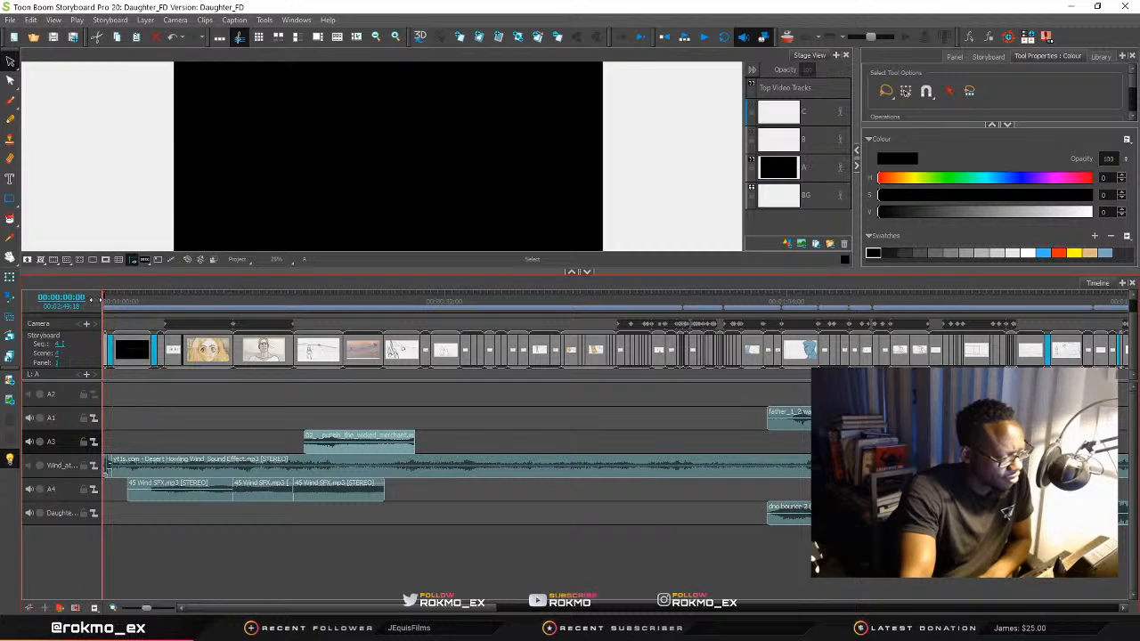
pyautogui.press('Return')
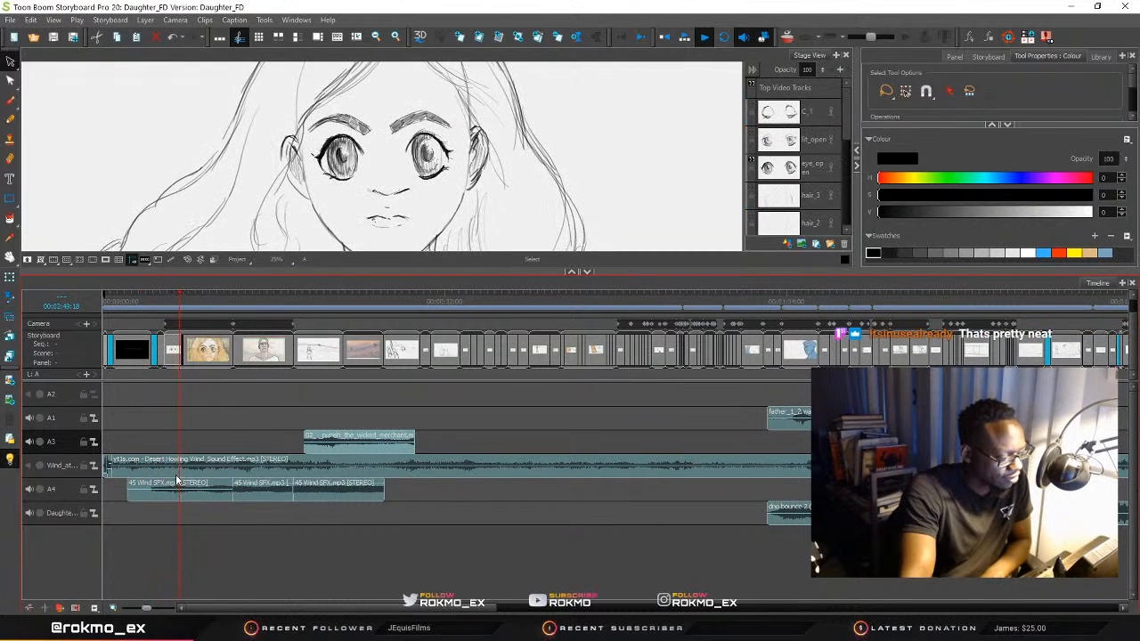
pyautogui.moveTo(186, 301)
pyautogui.mouseDown()
pyautogui.moveTo(149, 305)
pyautogui.moveTo(167, 307)
pyautogui.mouseUp()
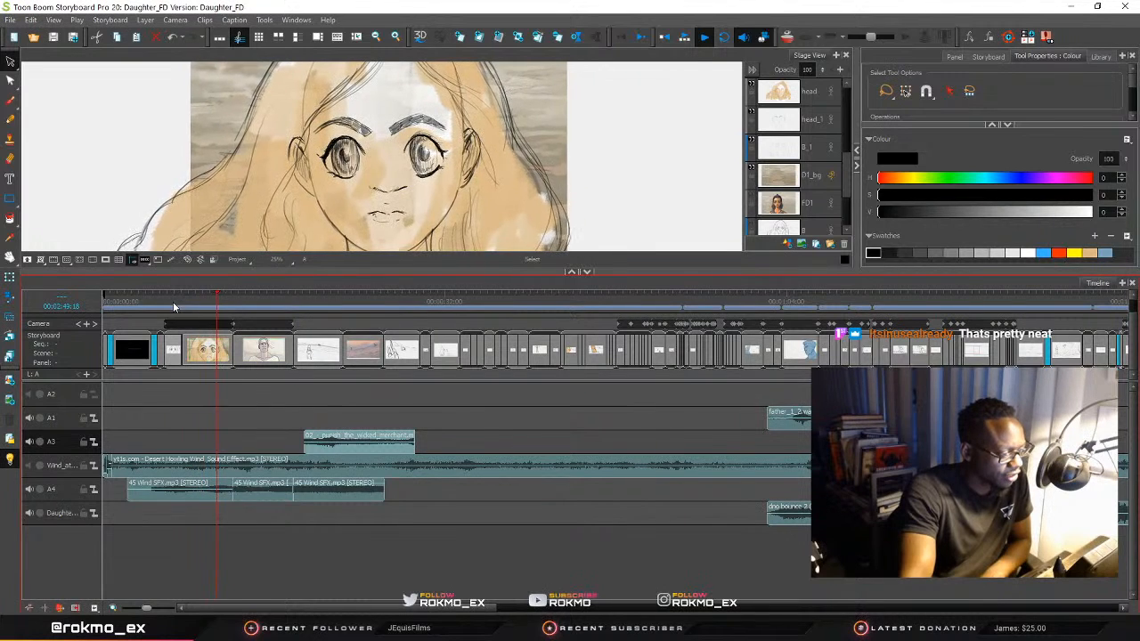
pyautogui.moveTo(216, 295); pyautogui.dragTo(303, 297)
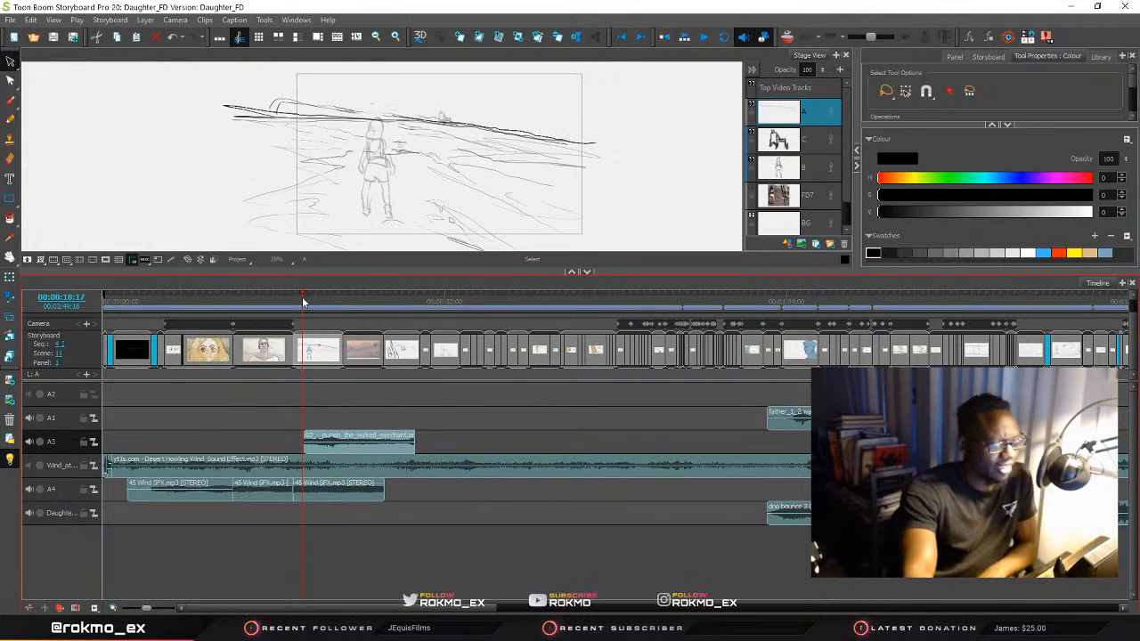
pyautogui.moveTo(302, 296)
pyautogui.mouseDown()
pyautogui.moveTo(368, 296)
pyautogui.moveTo(267, 298)
pyautogui.moveTo(320, 299)
pyautogui.moveTo(286, 298)
pyautogui.moveTo(310, 299)
pyautogui.mouseUp()
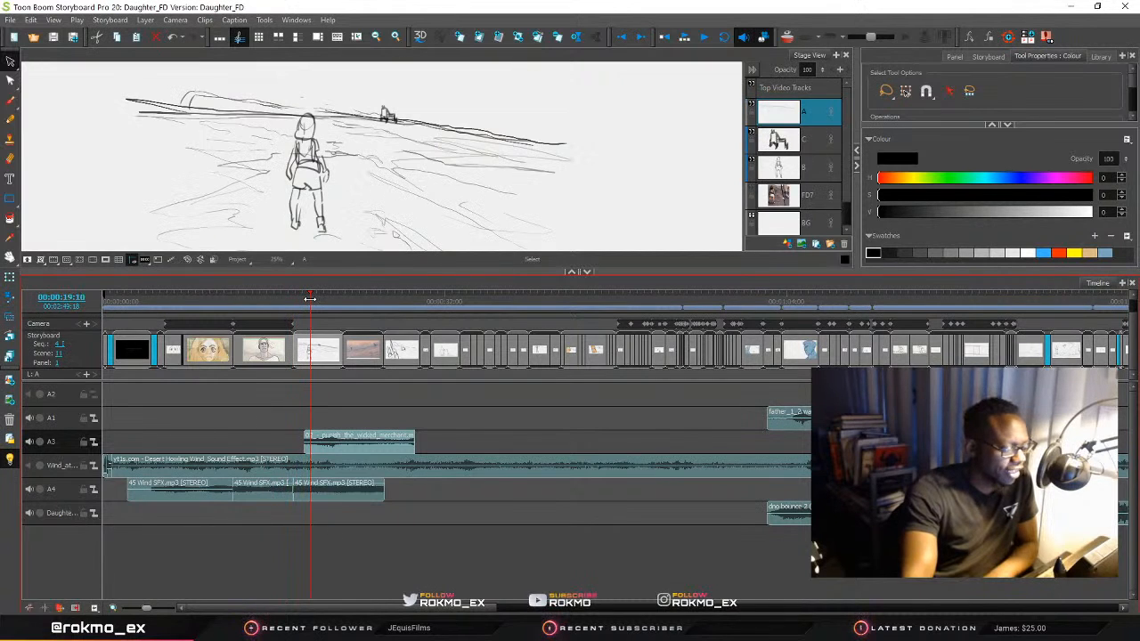
# Move the bounce clip on the Daughter track to start at about 35 seconds and play the shots around it
pyautogui.moveTo(310, 299)
pyautogui.mouseDown()
pyautogui.moveTo(652, 324)
pyautogui.moveTo(596, 331)
pyautogui.moveTo(468, 317)
pyautogui.mouseUp()
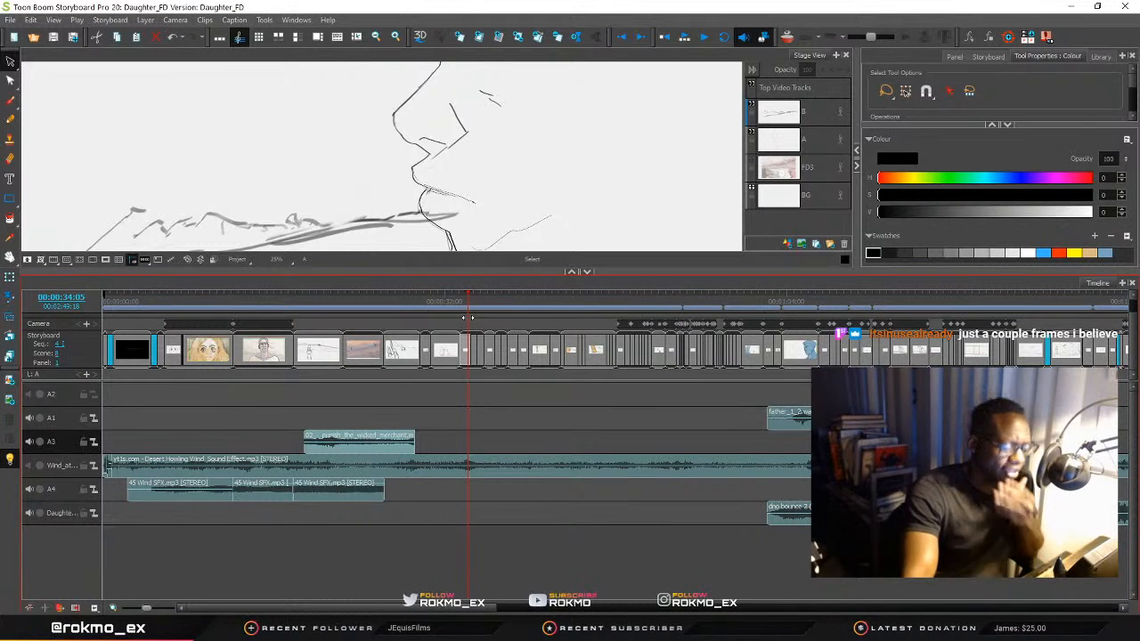
pyautogui.moveTo(469, 317); pyautogui.dragTo(512, 319)
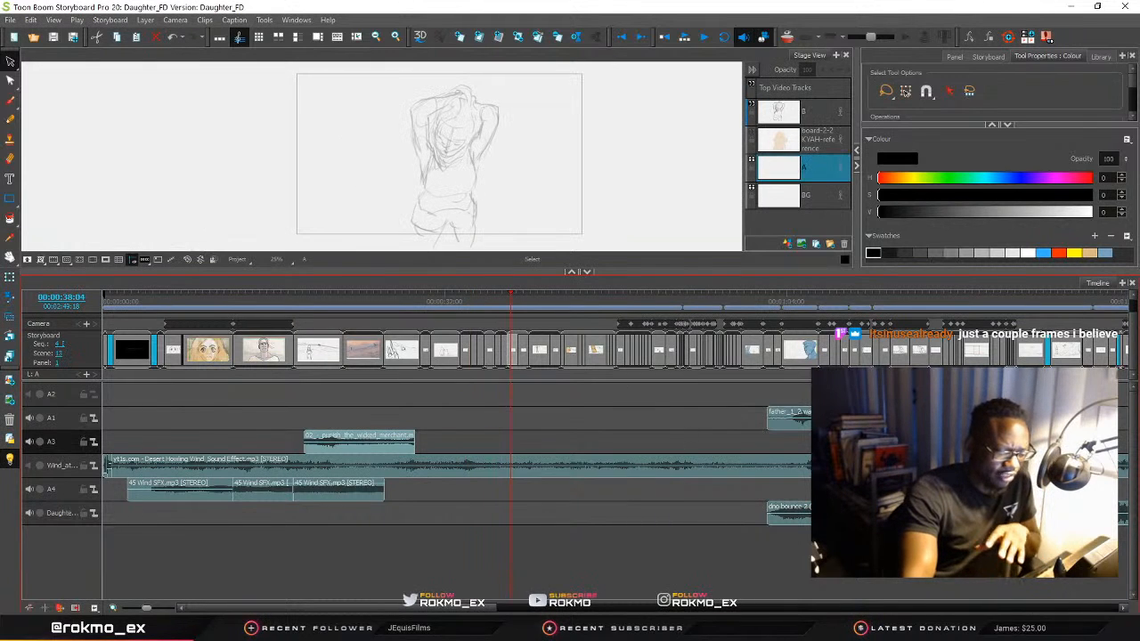
pyautogui.moveTo(837, 514); pyautogui.dragTo(568, 520)
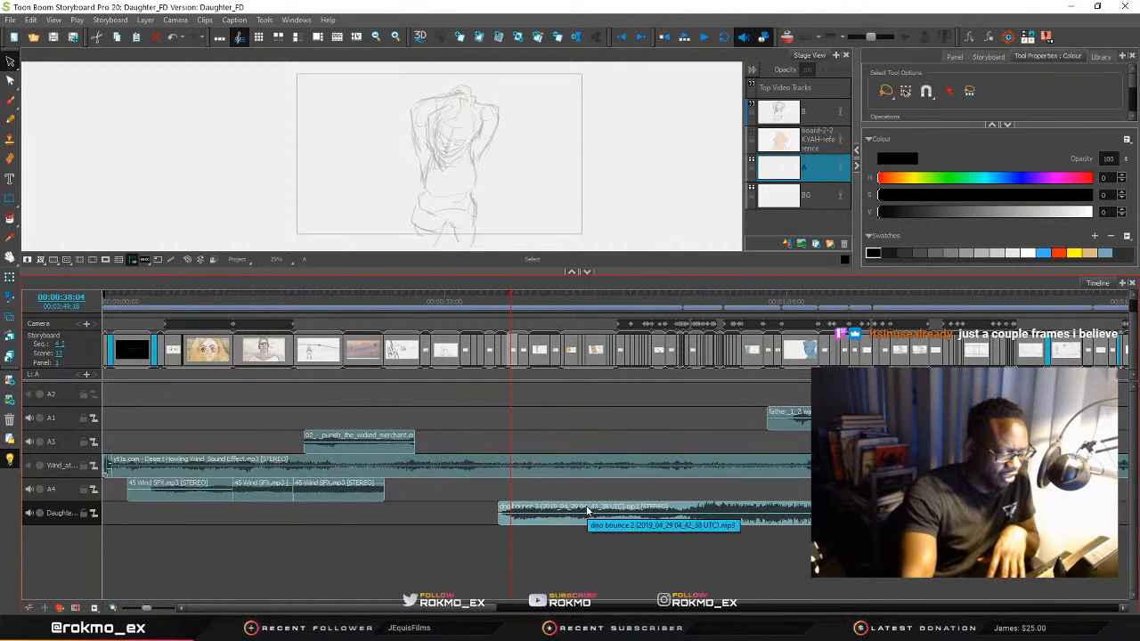
pyautogui.moveTo(587, 511); pyautogui.dragTo(570, 510)
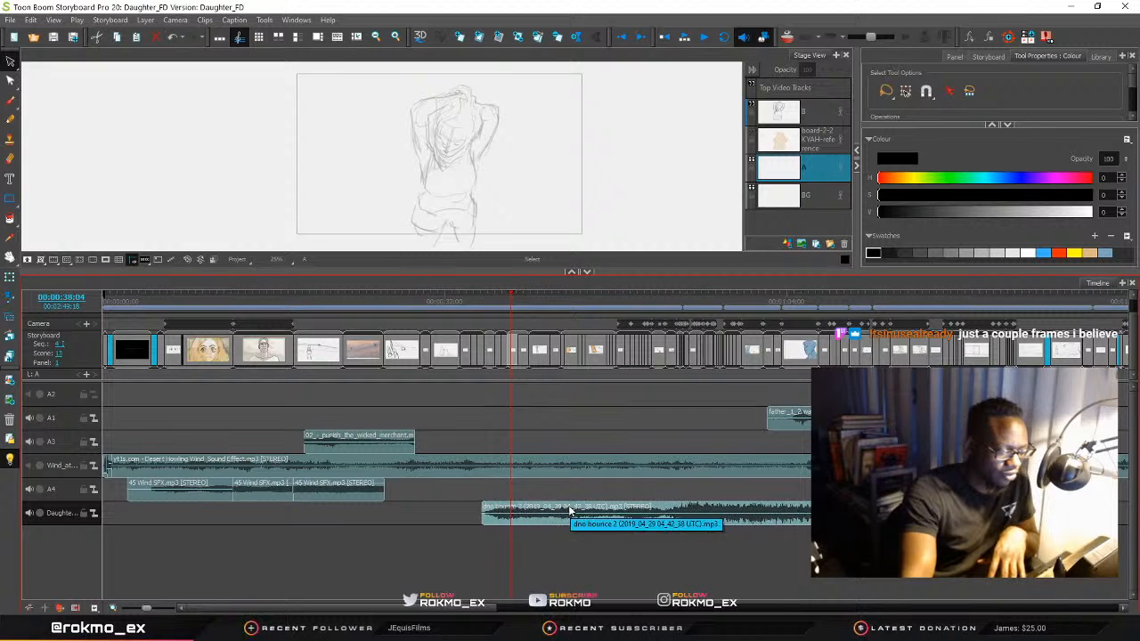
pyautogui.moveTo(512, 301); pyautogui.dragTo(486, 315)
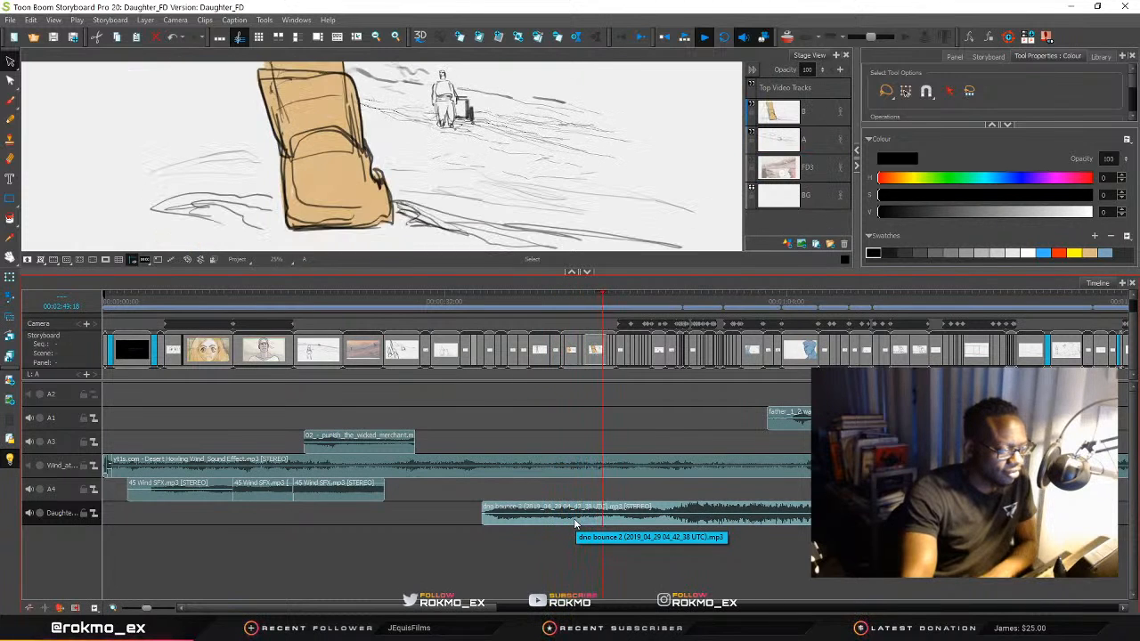
pyautogui.press('space')
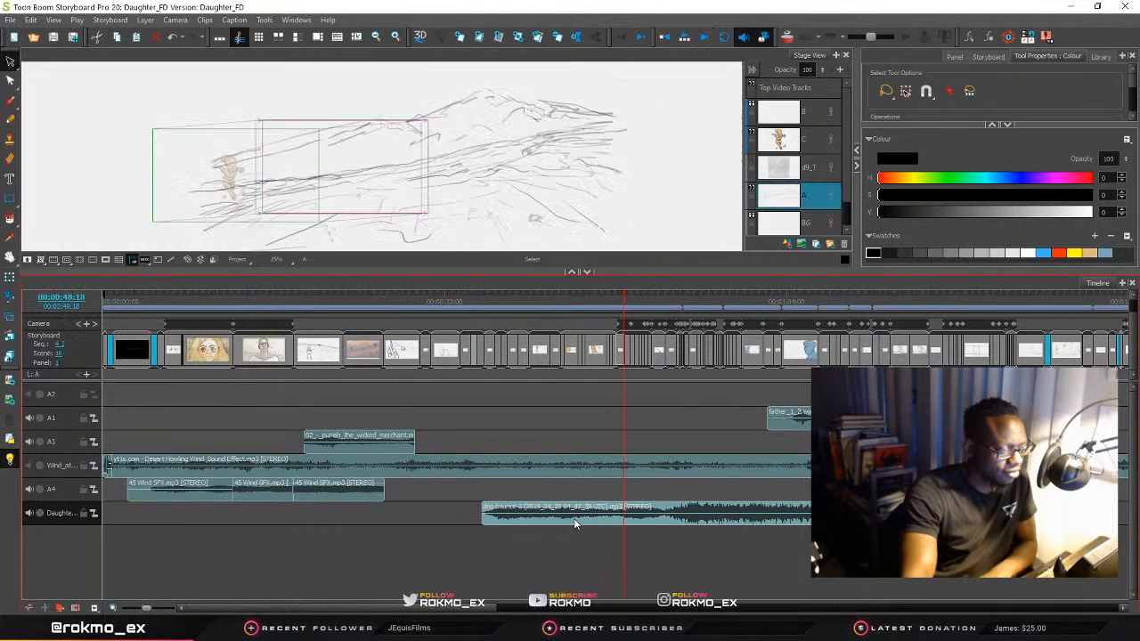
# Shift the bounce clip earlier to start at about 30 seconds and play it through the action shots
pyautogui.moveTo(585, 517); pyautogui.dragTo(533, 525)
pyautogui.press('space')
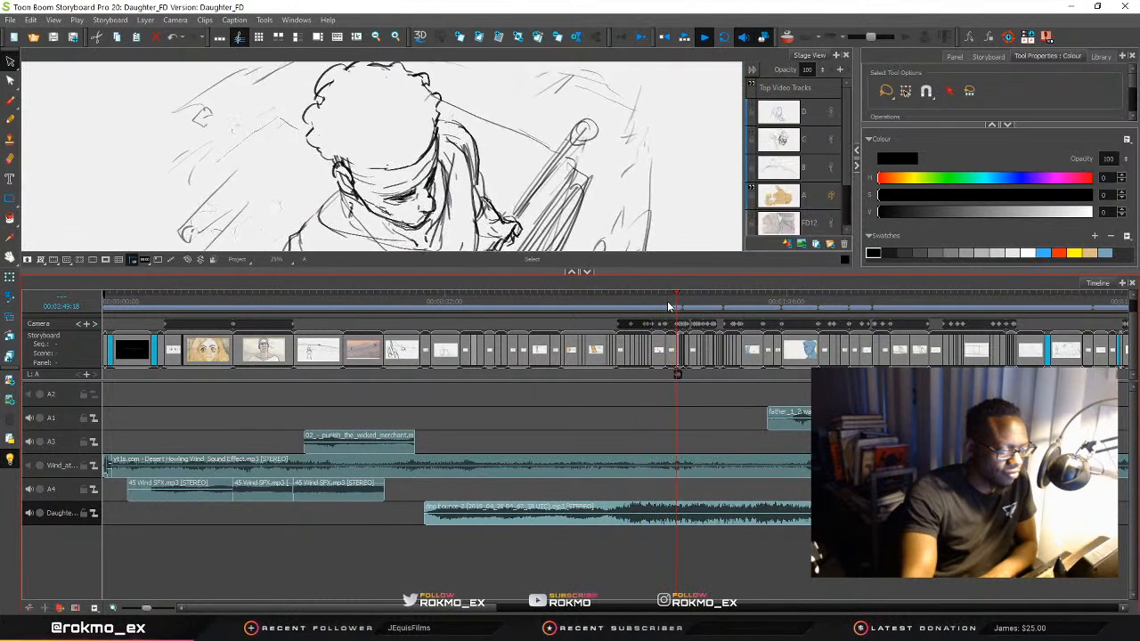
pyautogui.press('space')
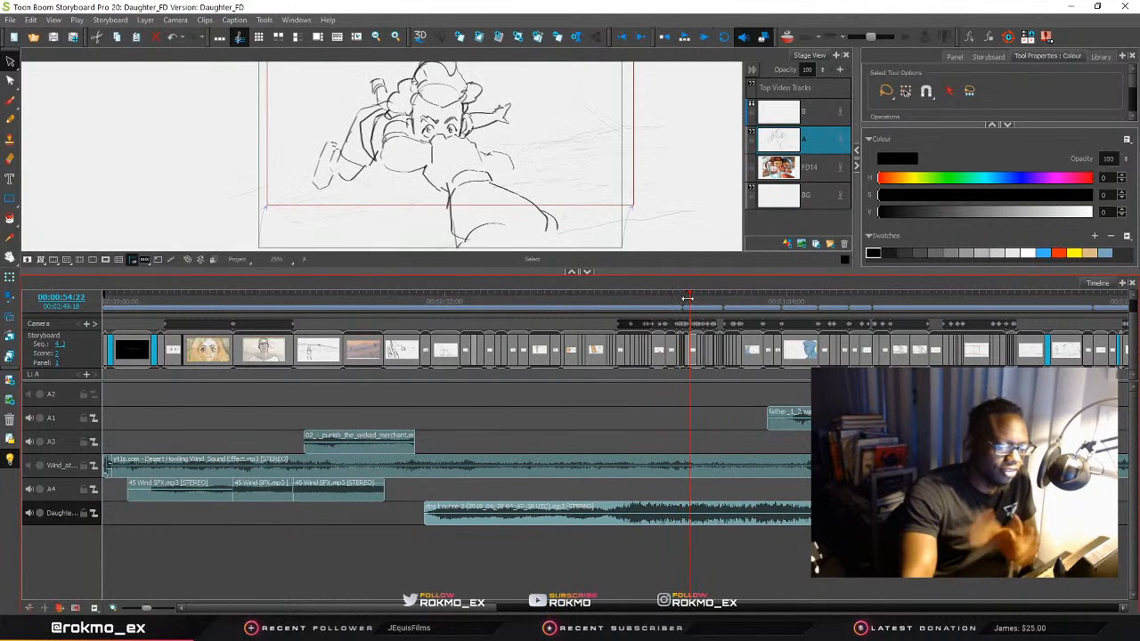
# Scrub between scene 10 and the scene 15 shots to check the timing of the boards against the bounce music
pyautogui.moveTo(687, 299); pyautogui.dragTo(578, 314)
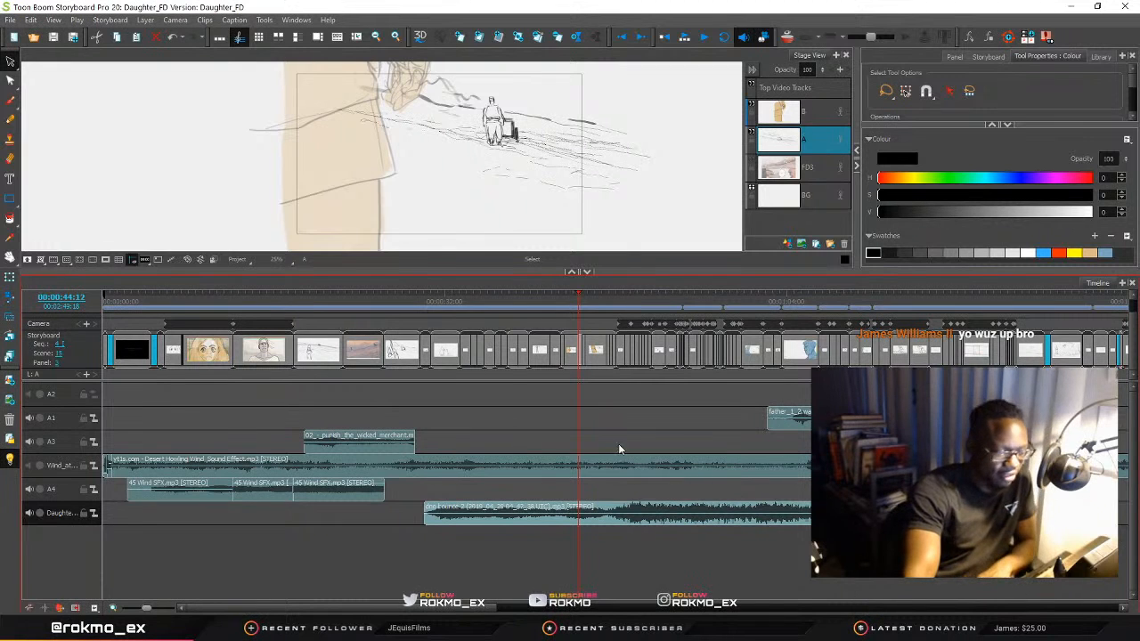
pyautogui.moveTo(577, 301); pyautogui.dragTo(421, 298)
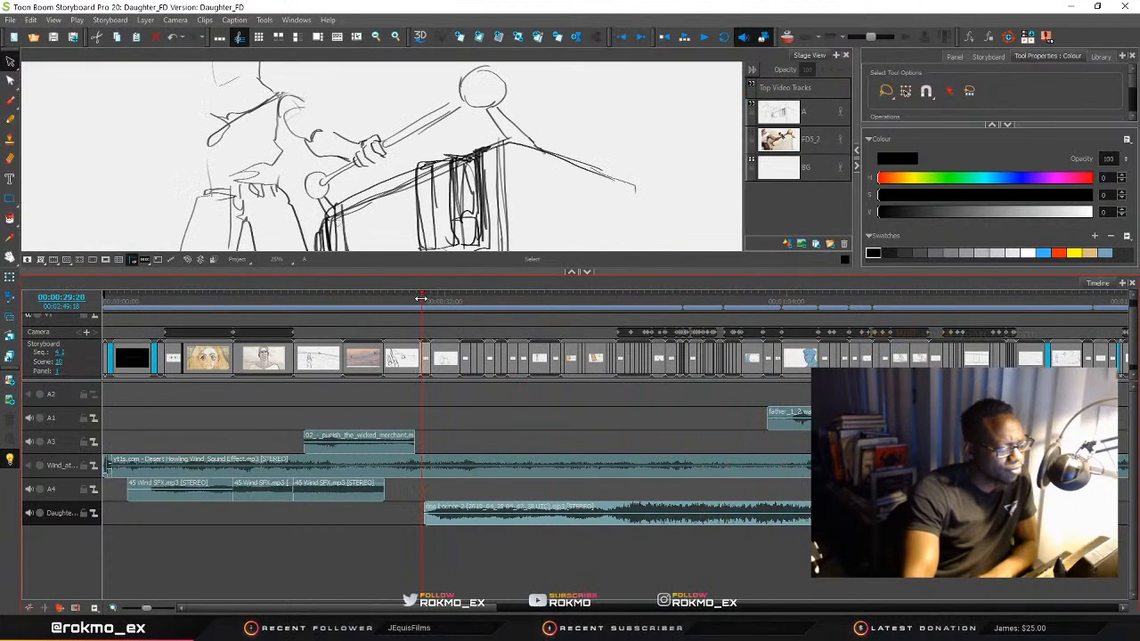
pyautogui.press('space')
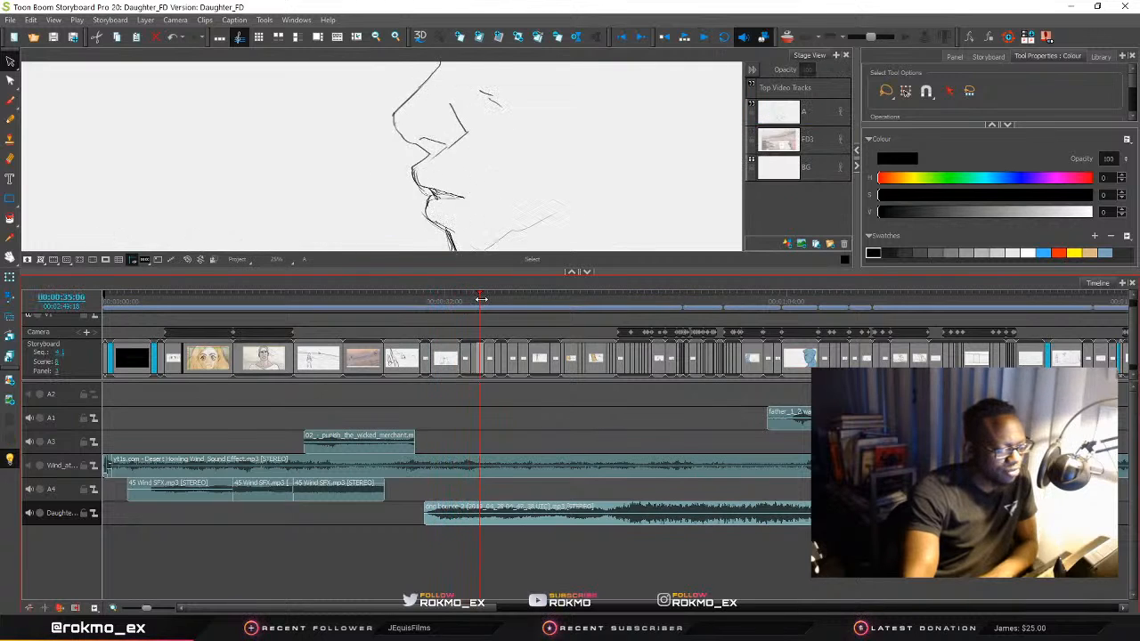
pyautogui.moveTo(507, 299); pyautogui.dragTo(550, 300)
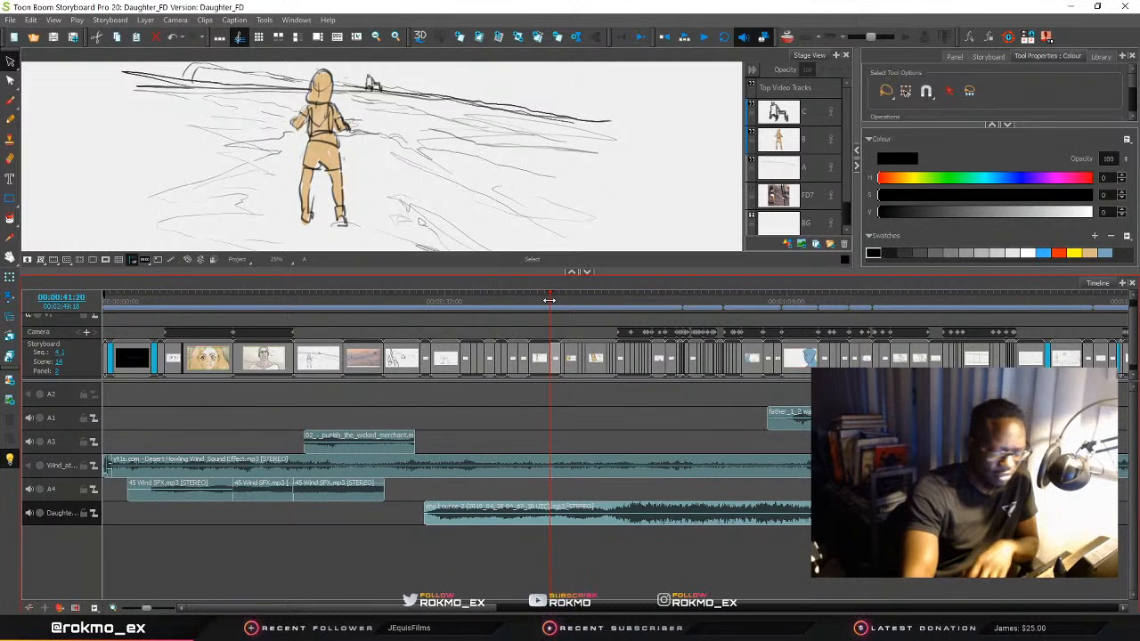
pyautogui.moveTo(549, 300); pyautogui.dragTo(434, 315)
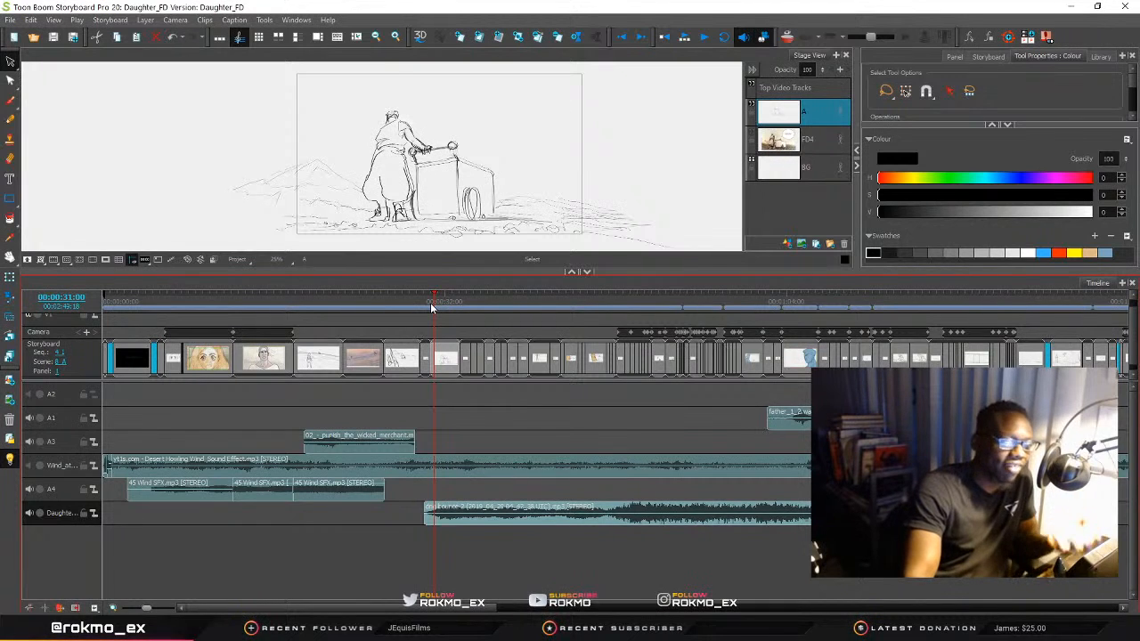
# Check the cut from scene 10 to scene 8_A, play on into the mouth close-ups, and return to scene 11 at 00:00:20:08
pyautogui.moveTo(433, 295)
pyautogui.mouseDown()
pyautogui.moveTo(448, 295)
pyautogui.moveTo(433, 295)
pyautogui.mouseUp()
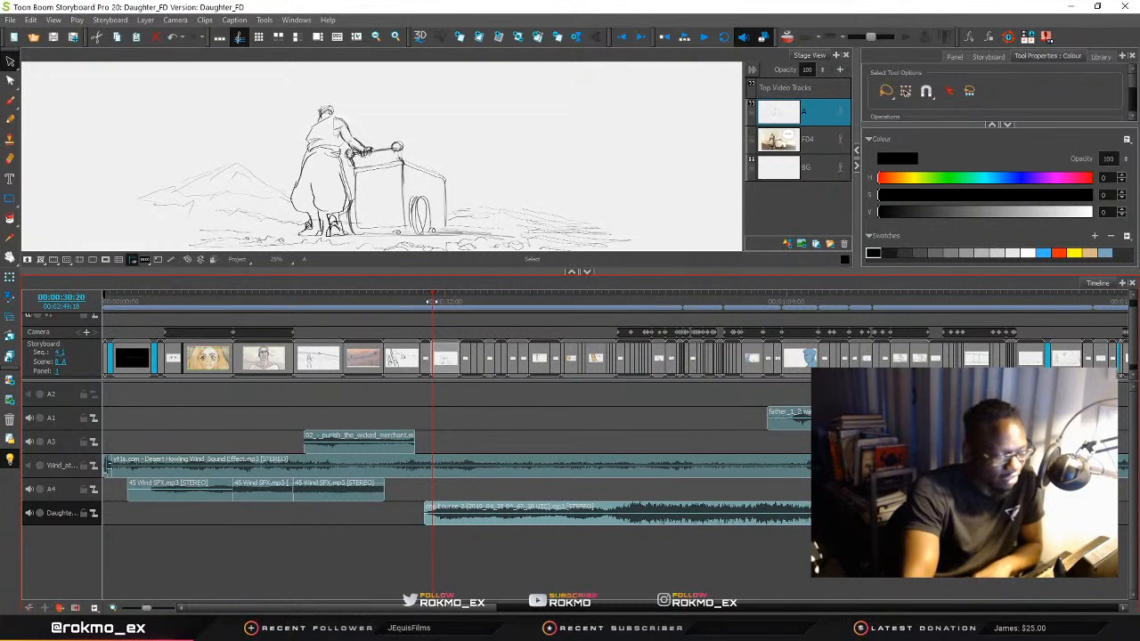
pyautogui.moveTo(427, 301); pyautogui.dragTo(427, 301)
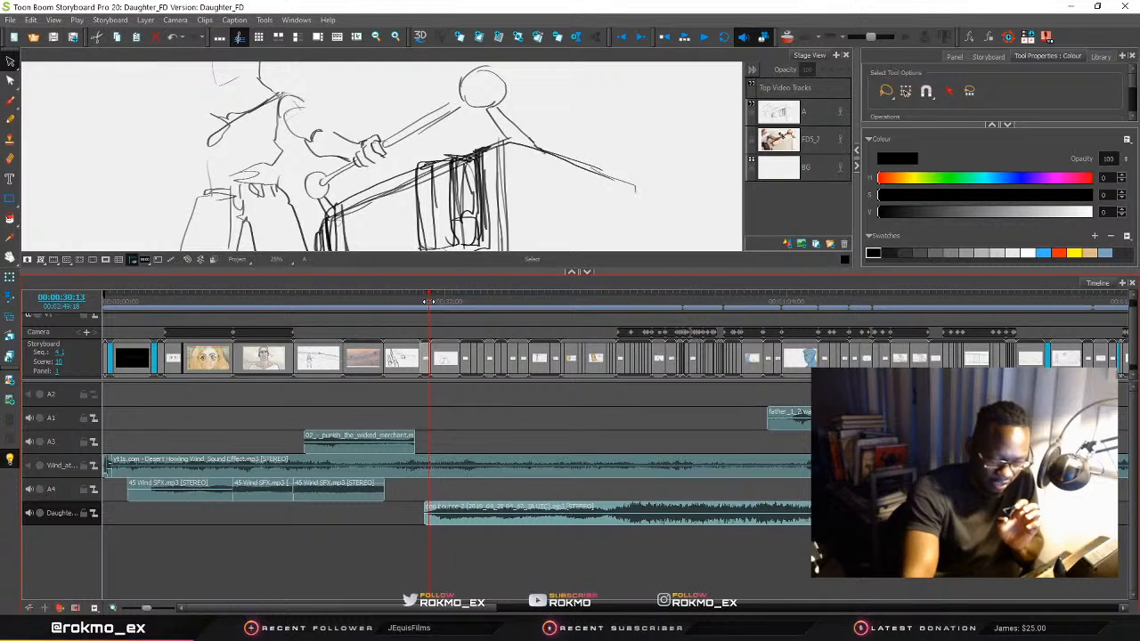
pyautogui.moveTo(427, 301); pyautogui.dragTo(435, 302)
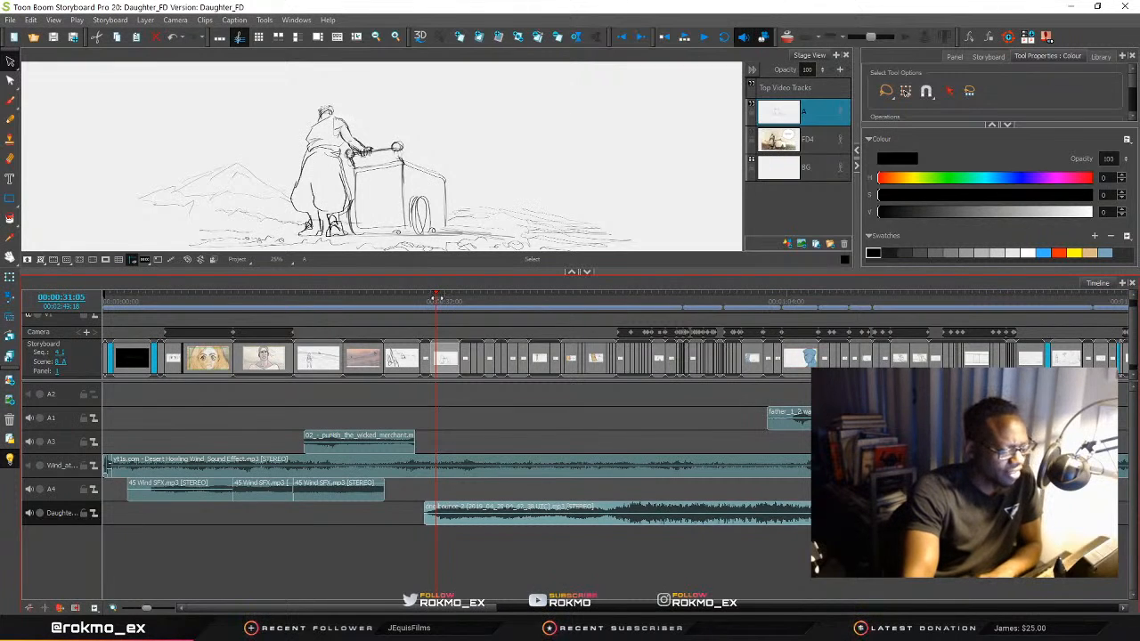
pyautogui.press('space')
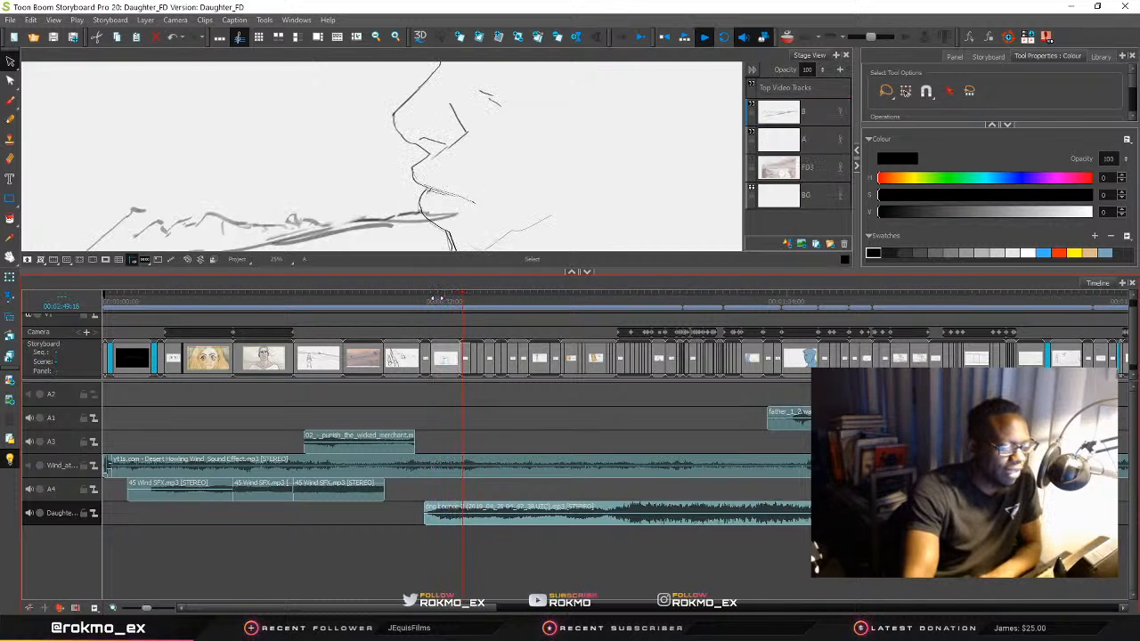
pyautogui.press('space')
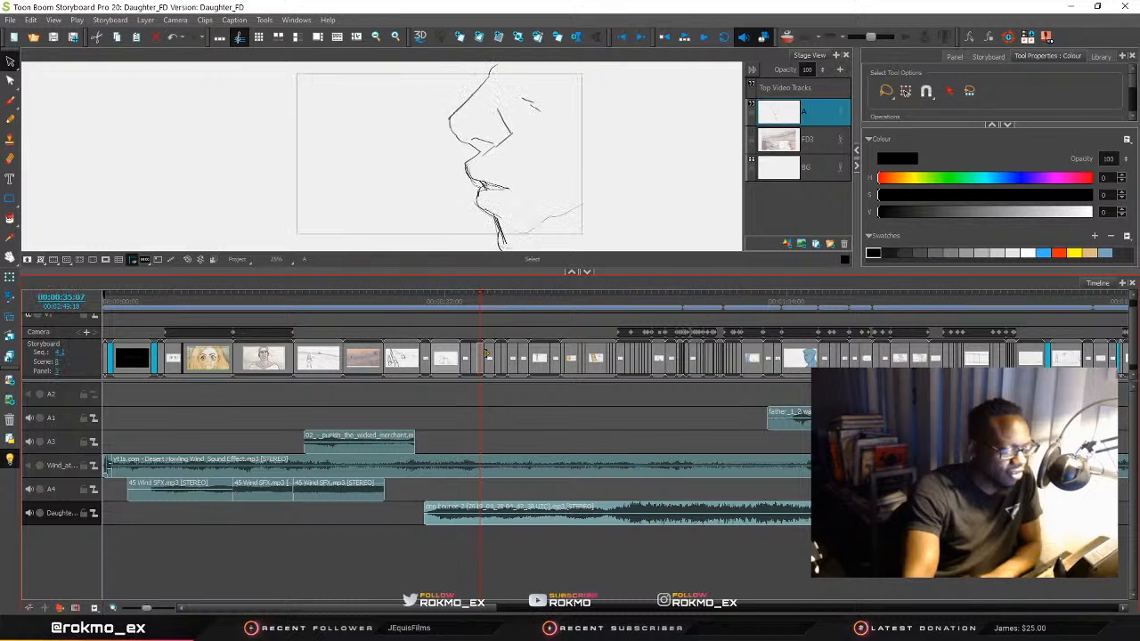
pyautogui.moveTo(480, 299); pyautogui.dragTo(313, 323)
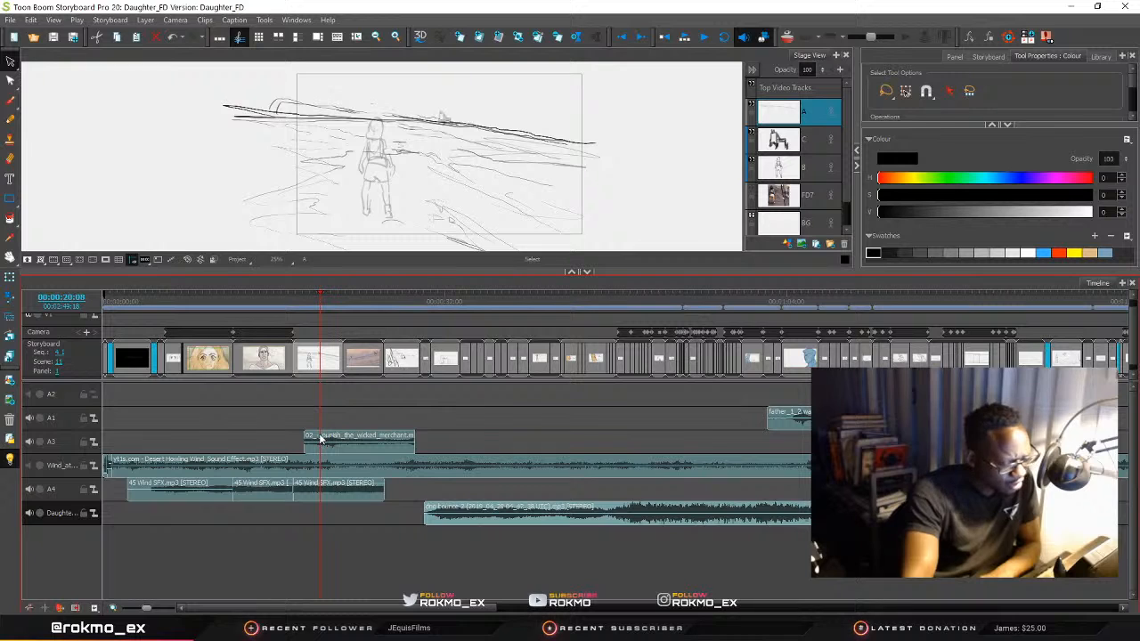
# Move the father clip on track A1 to start where punish_the_wicked_merchant ends, and place the start of the bounce clip at 27:04
pyautogui.moveTo(799, 414); pyautogui.dragTo(447, 414)
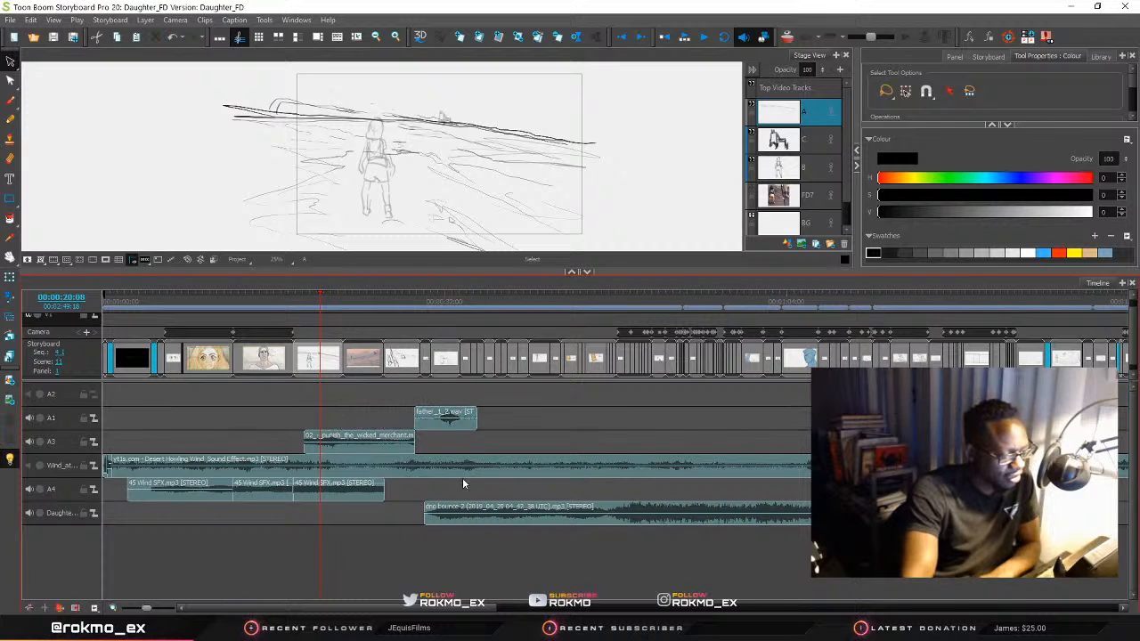
pyautogui.moveTo(471, 518); pyautogui.dragTo(506, 518)
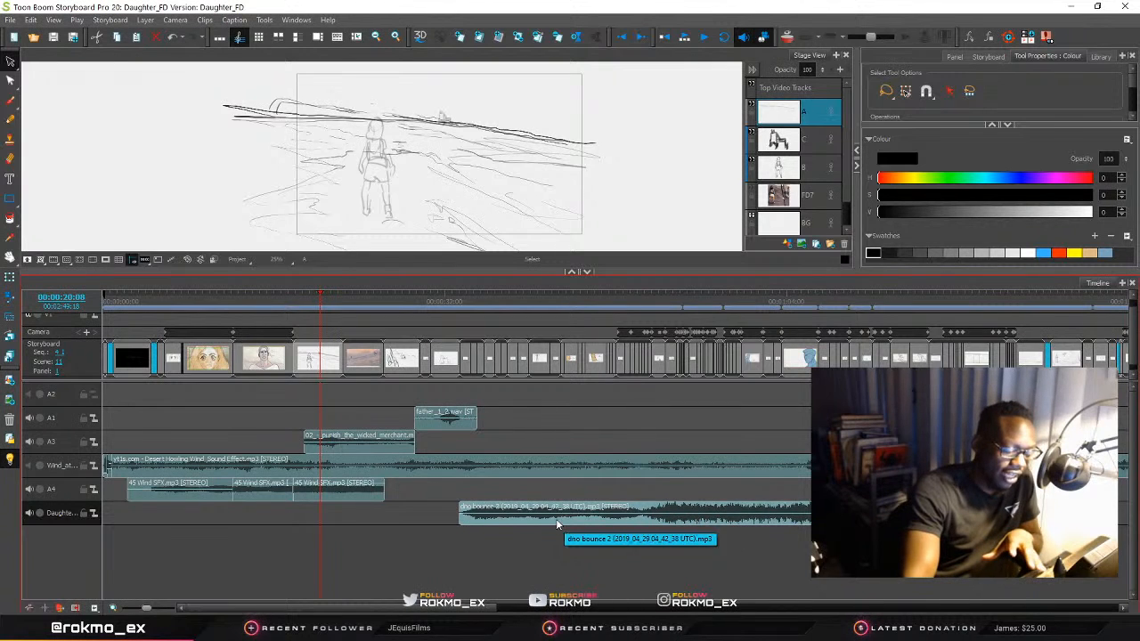
pyautogui.moveTo(320, 298); pyautogui.dragTo(512, 323)
pyautogui.moveTo(538, 519); pyautogui.dragTo(422, 520)
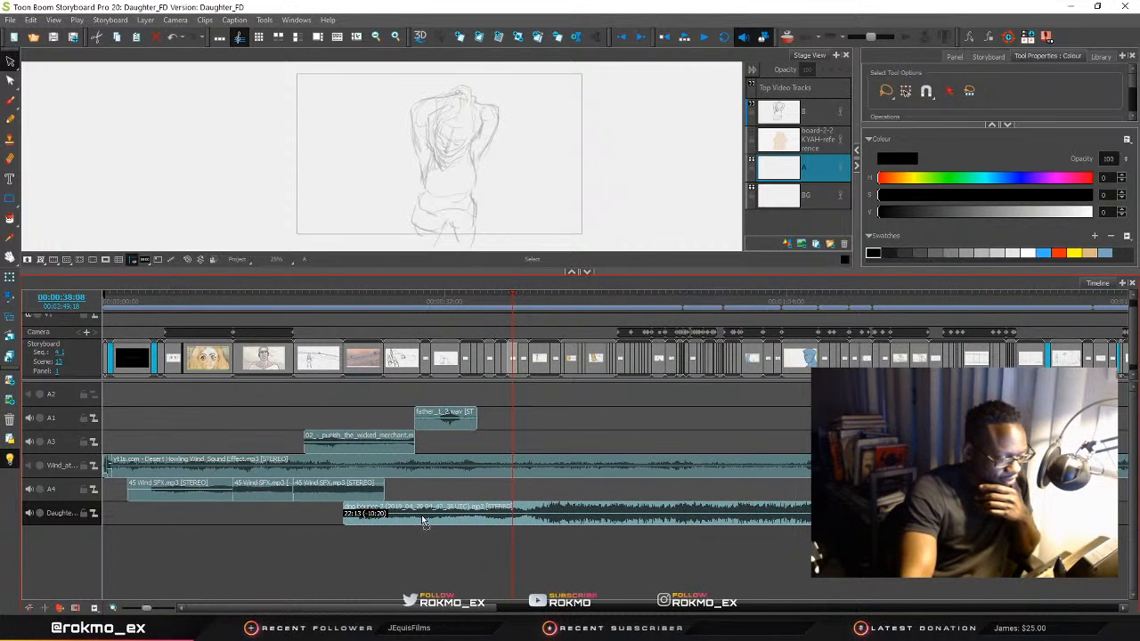
pyautogui.moveTo(421, 514); pyautogui.dragTo(471, 521)
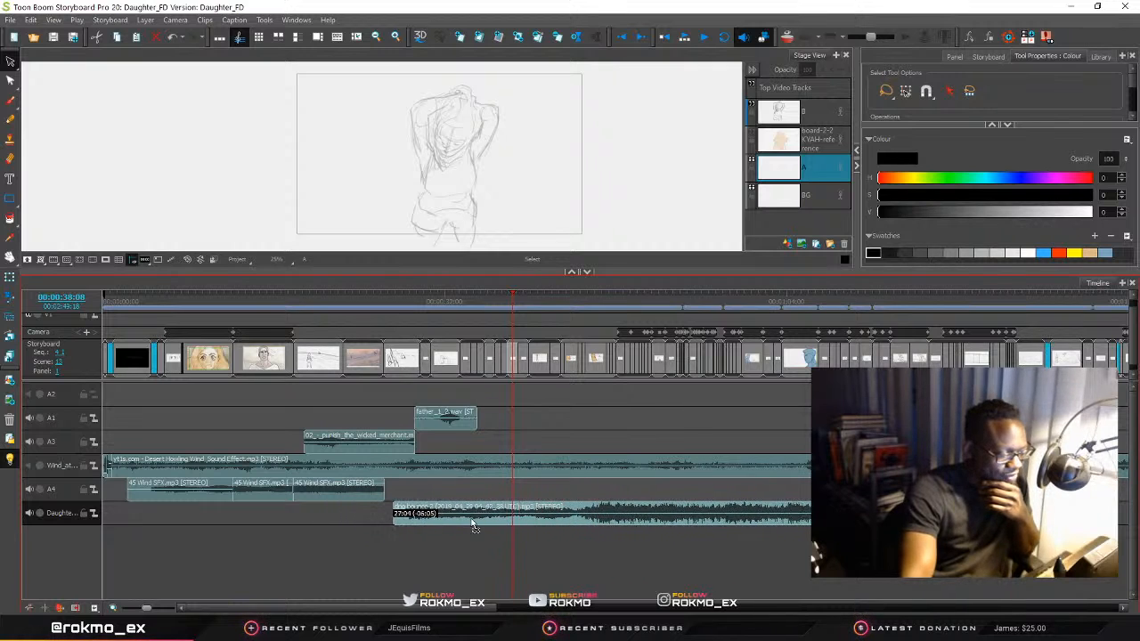
# Review scene 10 and the painted wide shot, then scrub and play through the following action scenes
pyautogui.moveTo(512, 299)
pyautogui.mouseDown()
pyautogui.moveTo(198, 325)
pyautogui.moveTo(419, 327)
pyautogui.mouseUp()
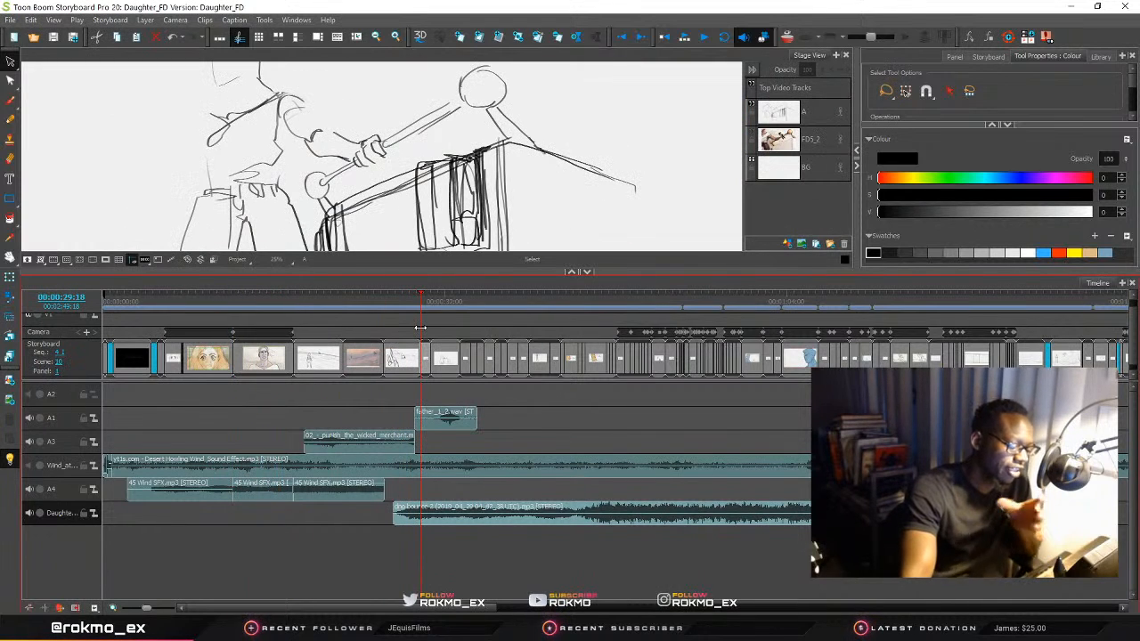
pyautogui.moveTo(420, 328)
pyautogui.mouseDown()
pyautogui.moveTo(305, 321)
pyautogui.moveTo(372, 329)
pyautogui.mouseUp()
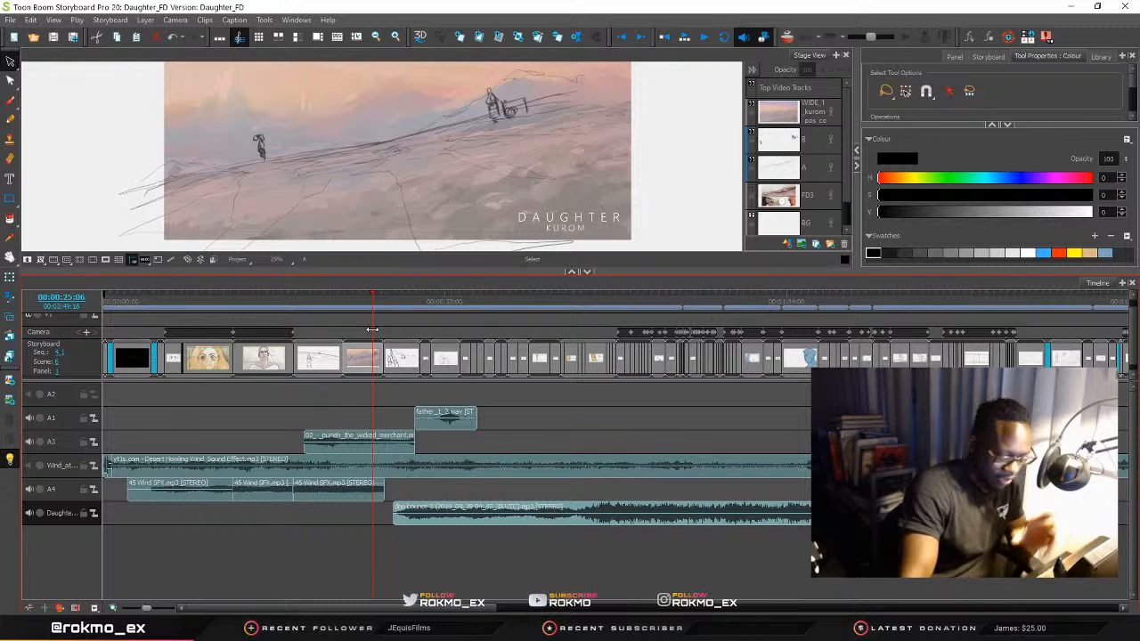
pyautogui.moveTo(412, 331); pyautogui.dragTo(1117, 326)
pyautogui.moveTo(1123, 383); pyautogui.dragTo(596, 413)
pyautogui.moveTo(610, 412); pyautogui.dragTo(262, 394)
pyautogui.press('space')
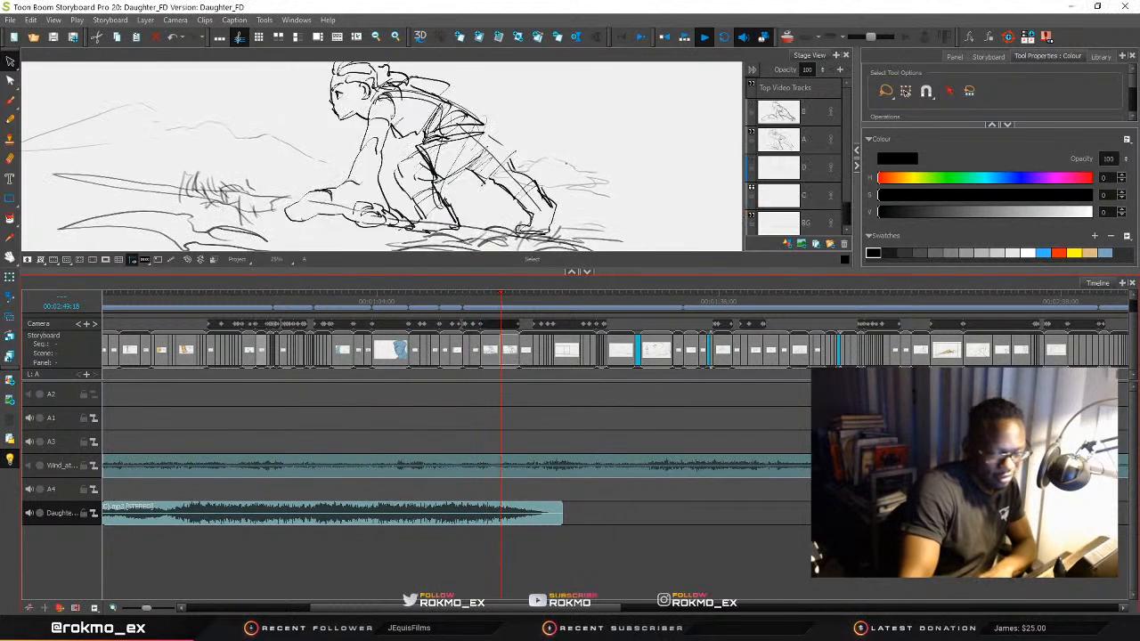
pyautogui.press('space')
# Examine the remaining rough boards by scrubbing through the closing scenes to the end of the animatic at 00:02:49:12
pyautogui.moveTo(500, 292); pyautogui.dragTo(1044, 394)
pyautogui.press('Return')
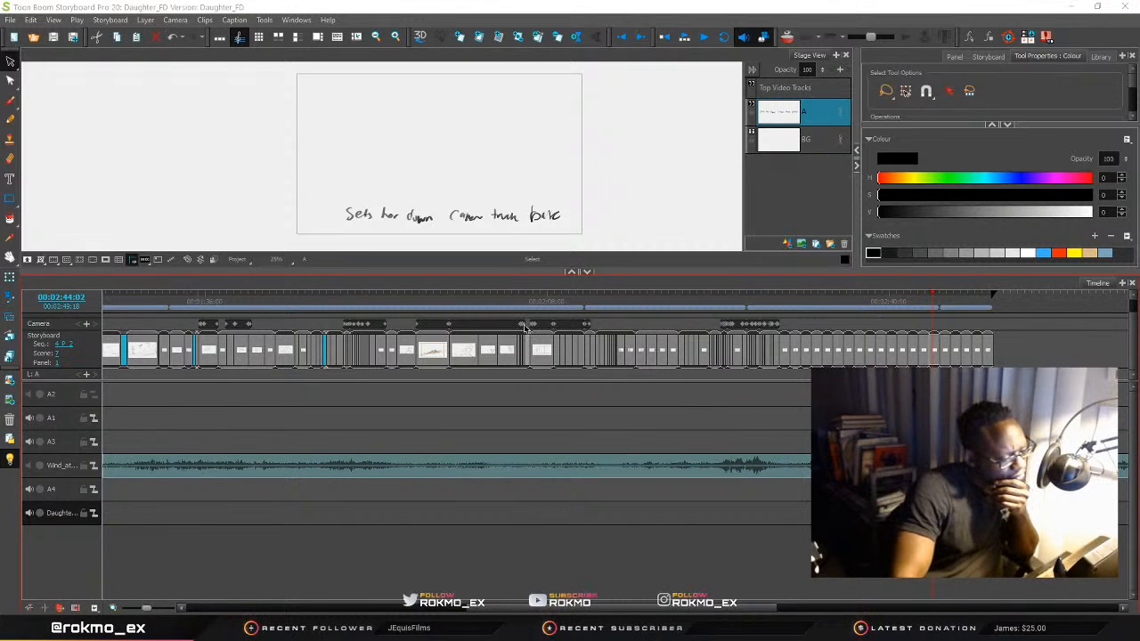
pyautogui.click(680, 296)
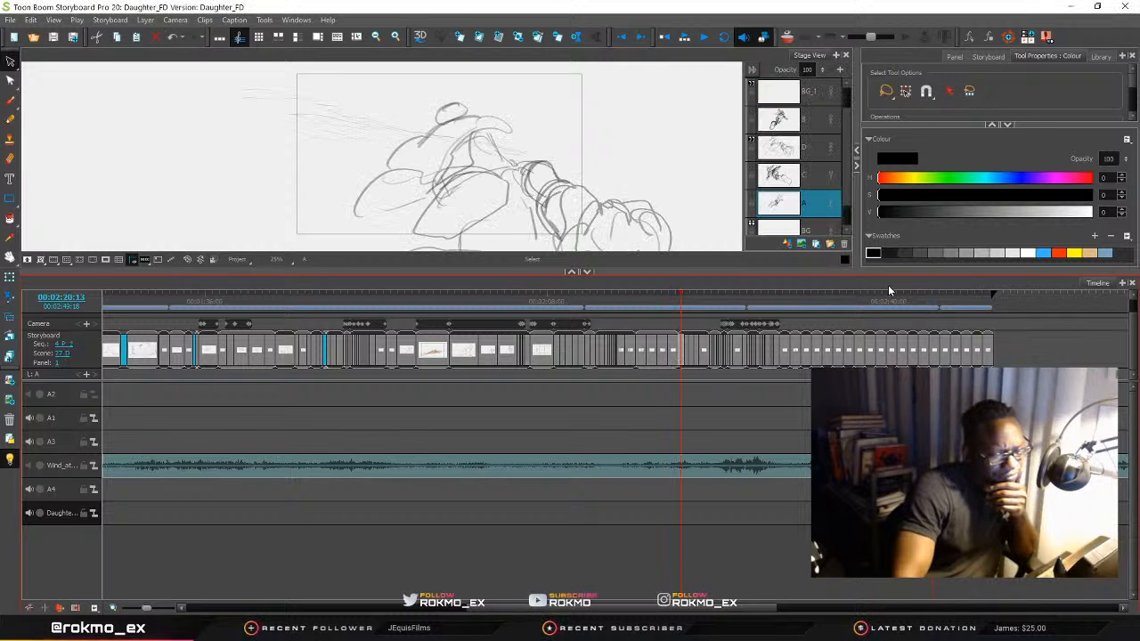
pyautogui.moveTo(684, 299)
pyautogui.mouseDown()
pyautogui.moveTo(392, 299)
pyautogui.moveTo(948, 309)
pyautogui.mouseUp()
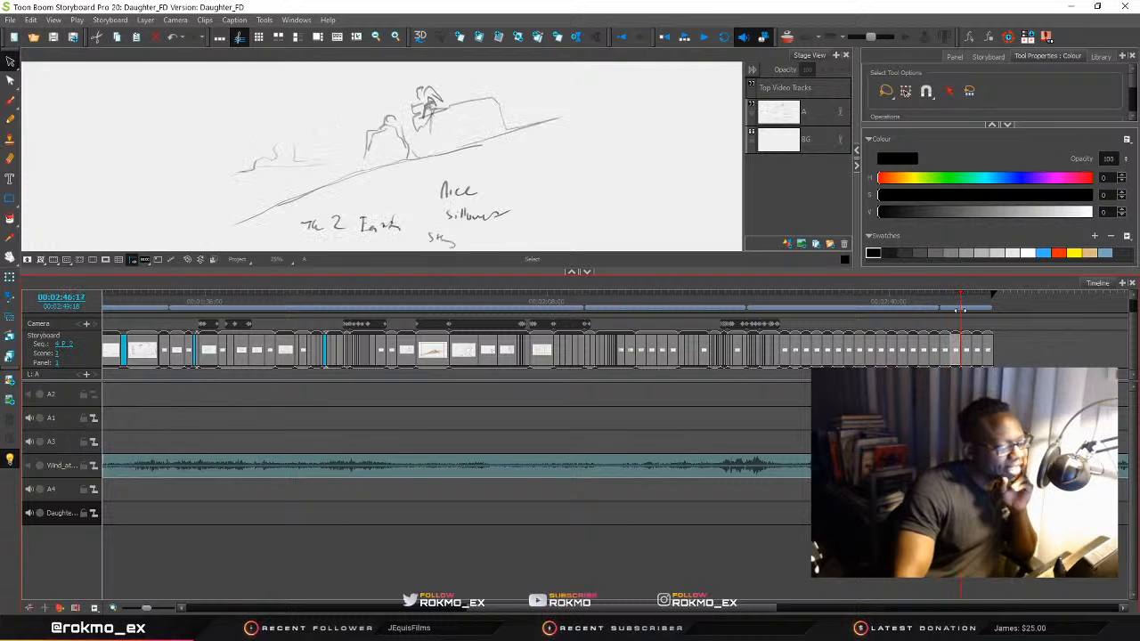
pyautogui.moveTo(959, 309); pyautogui.dragTo(984, 309)
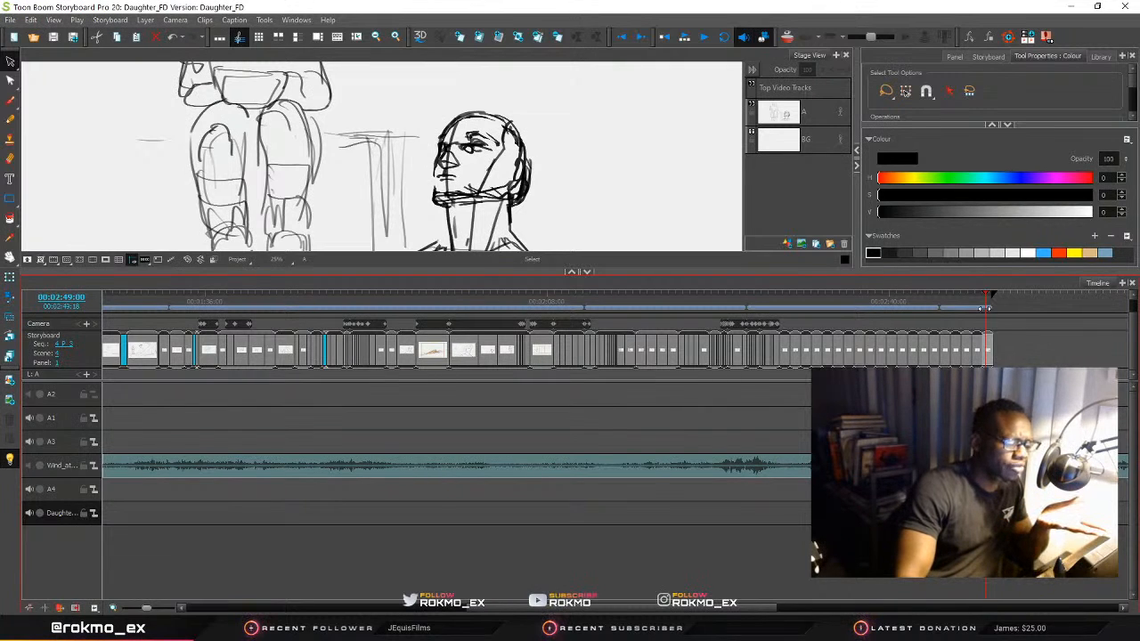
pyautogui.moveTo(984, 308); pyautogui.dragTo(988, 308)
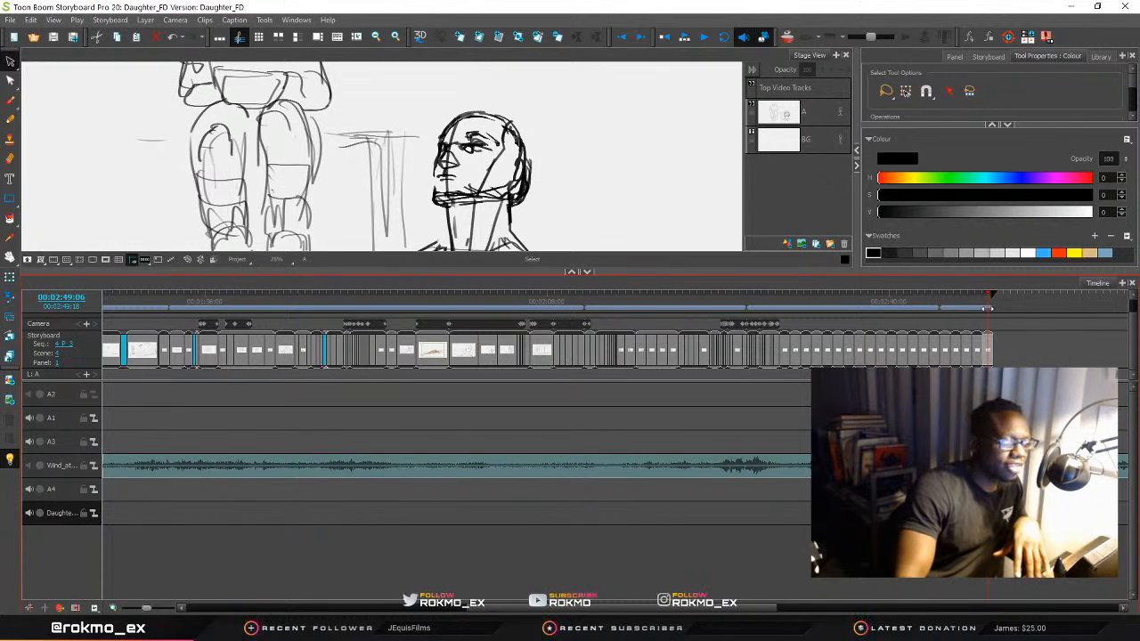
pyautogui.moveTo(986, 308)
pyautogui.mouseDown()
pyautogui.moveTo(719, 300)
pyautogui.moveTo(990, 305)
pyautogui.mouseUp()
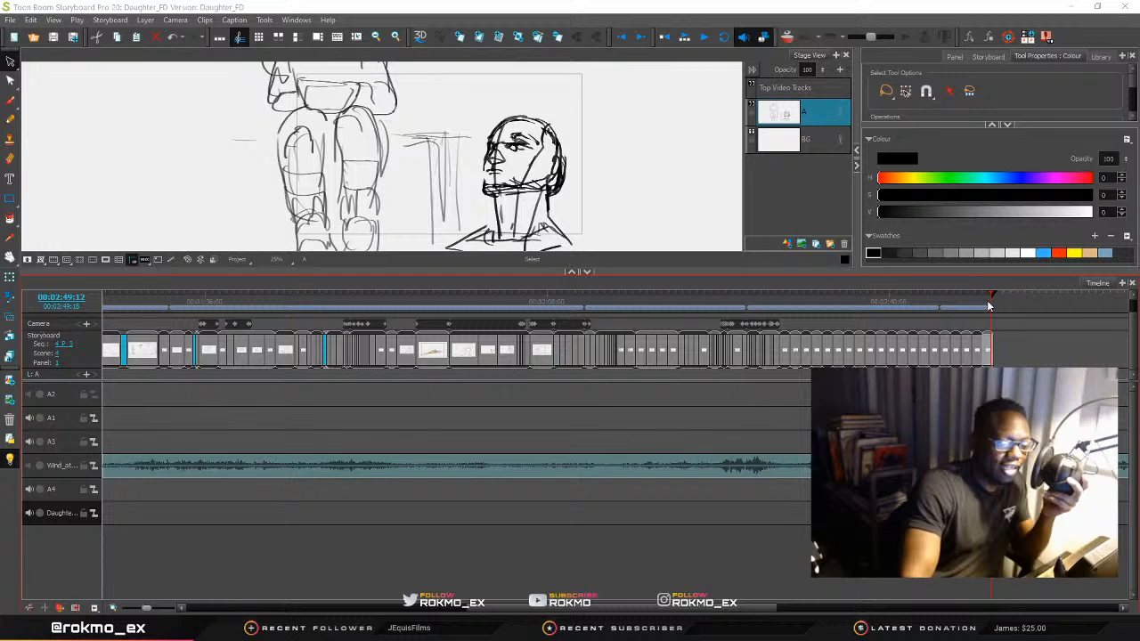
# Return to scene 16 at 00:00:48:14 and enlarge the stage area for a closer look at the running figure and camera frames
pyautogui.moveTo(1011, 300)
pyautogui.mouseDown()
pyautogui.moveTo(578, 290)
pyautogui.moveTo(98, 303)
pyautogui.moveTo(276, 307)
pyautogui.moveTo(647, 355)
pyautogui.moveTo(620, 356)
pyautogui.mouseUp()
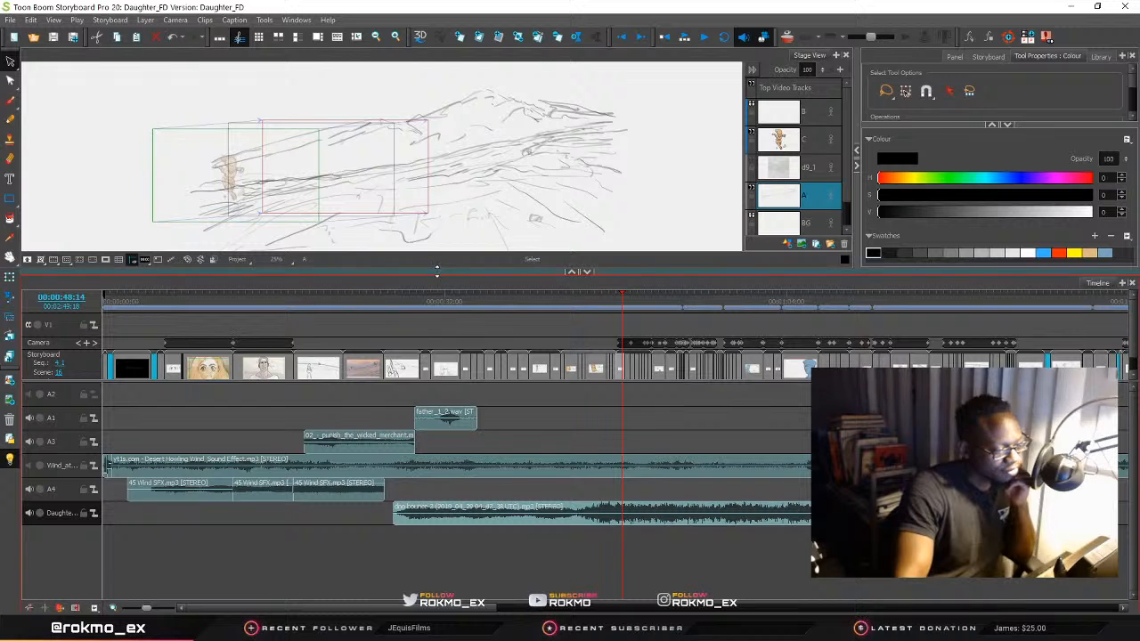
pyautogui.moveTo(439, 285); pyautogui.dragTo(445, 369)
pyautogui.scroll(5, 280, 248)
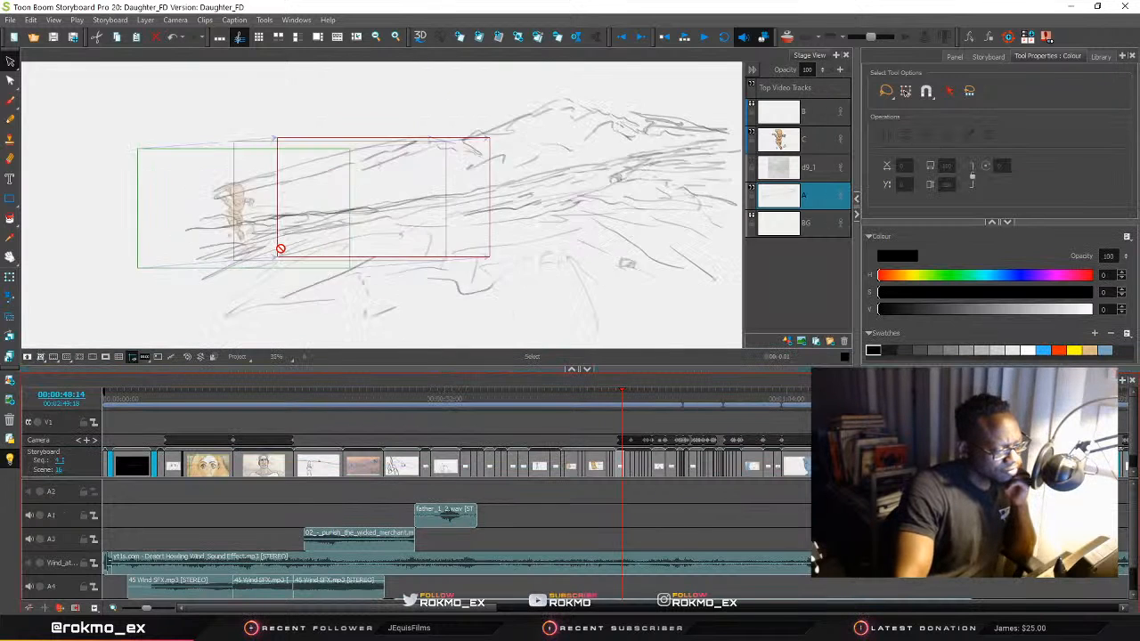
pyautogui.scroll(-1, 281, 248)
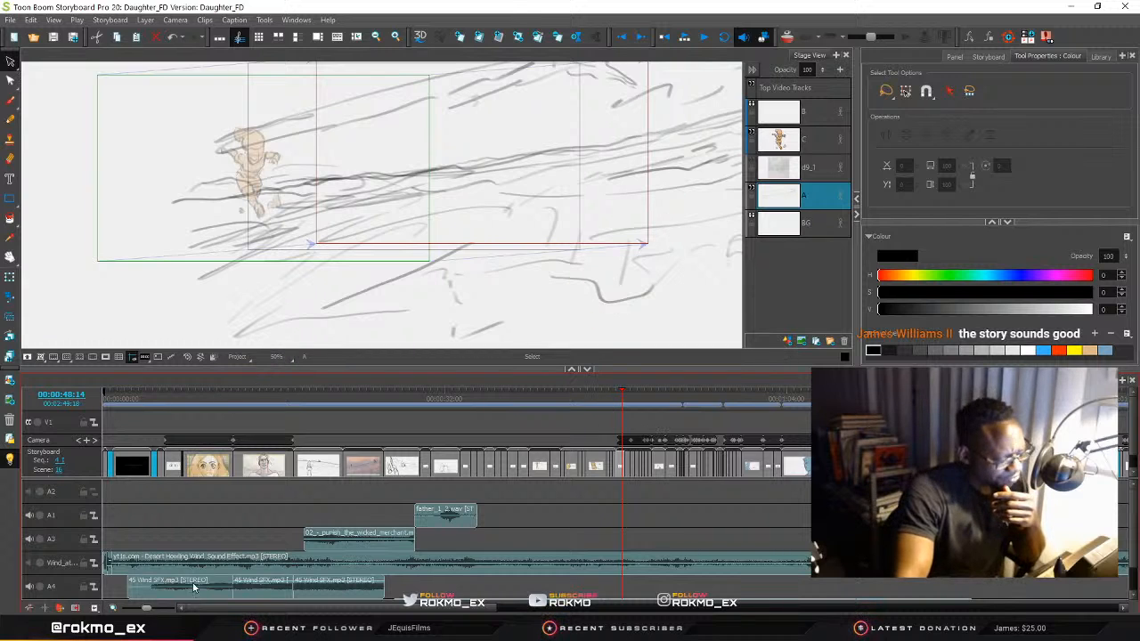
# Split the running-figure panel of scene 16 at 00:00:48:11 and hide the figure on layer C in the second part
pyautogui.moveTo(147, 609); pyautogui.dragTo(159, 608)
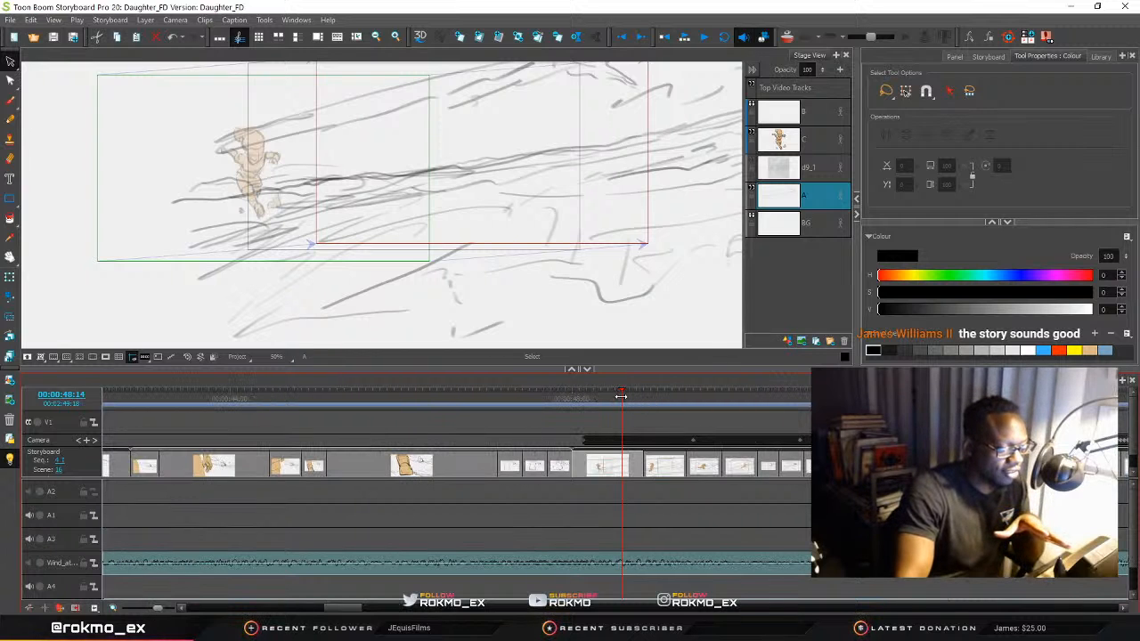
pyautogui.moveTo(620, 395); pyautogui.dragTo(611, 397)
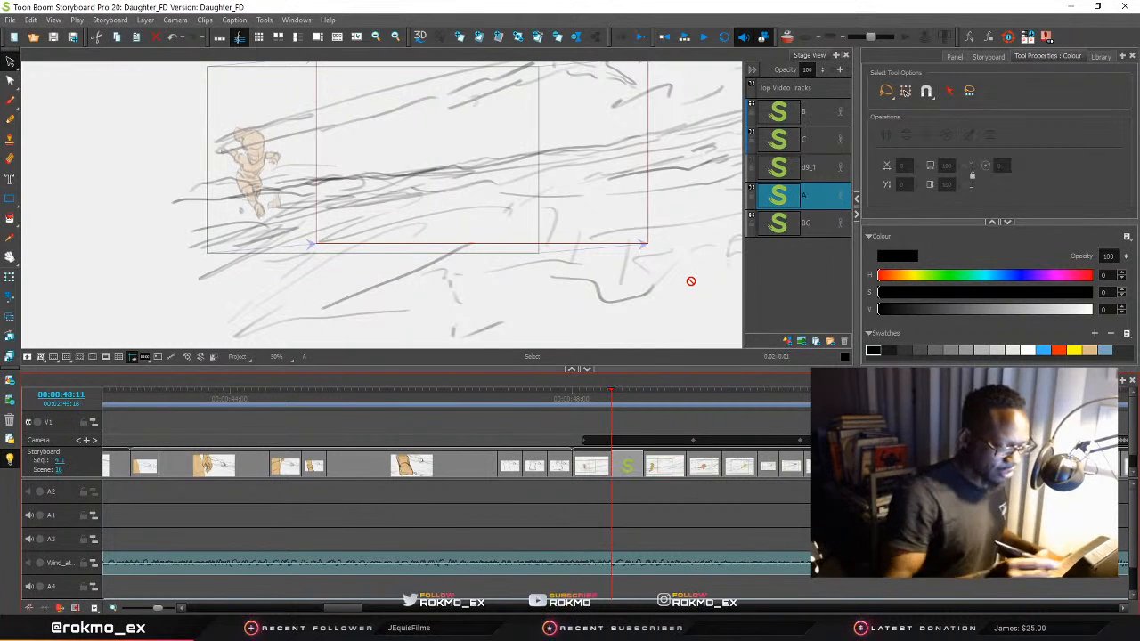
pyautogui.moveTo(611, 397)
pyautogui.mouseDown()
pyautogui.moveTo(591, 404)
pyautogui.moveTo(630, 415)
pyautogui.mouseUp()
pyautogui.press('space')
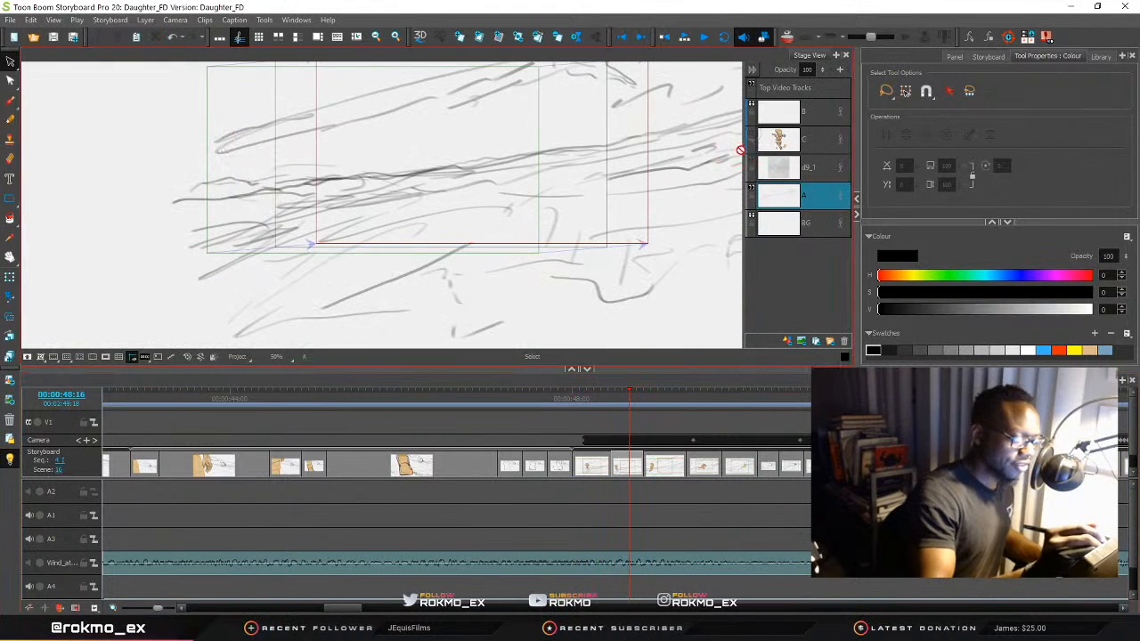
# Show the onion skin of the neighbouring poses and add a vector layer above layer C, with the Brush tool active
pyautogui.moveTo(466, 315); pyautogui.dragTo(519, 310)
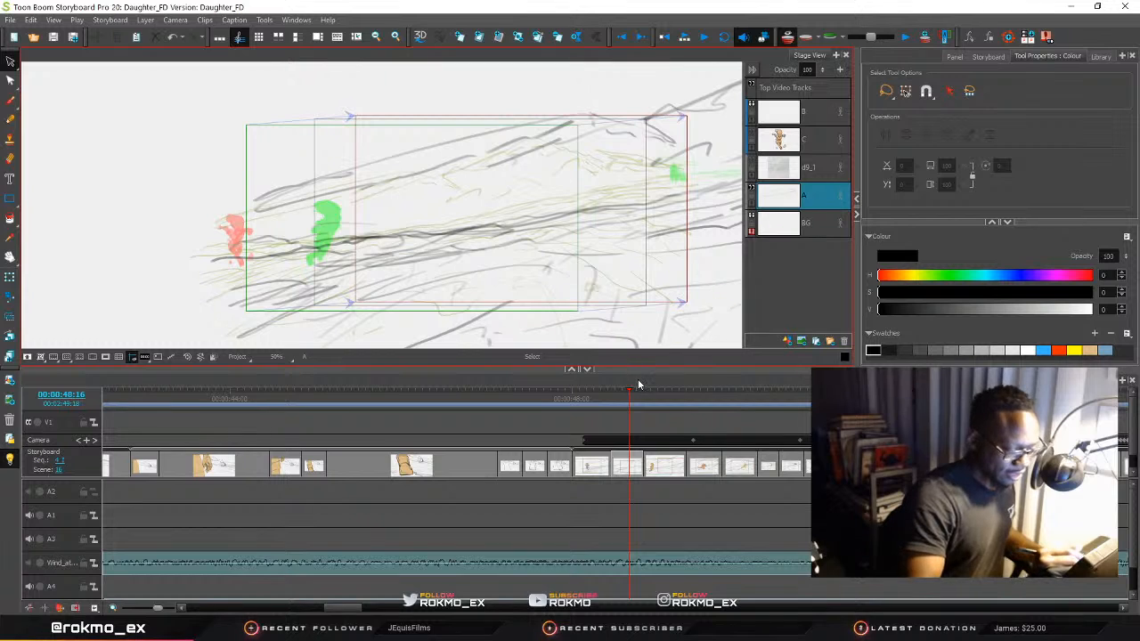
pyautogui.moveTo(311, 276); pyautogui.dragTo(578, 258)
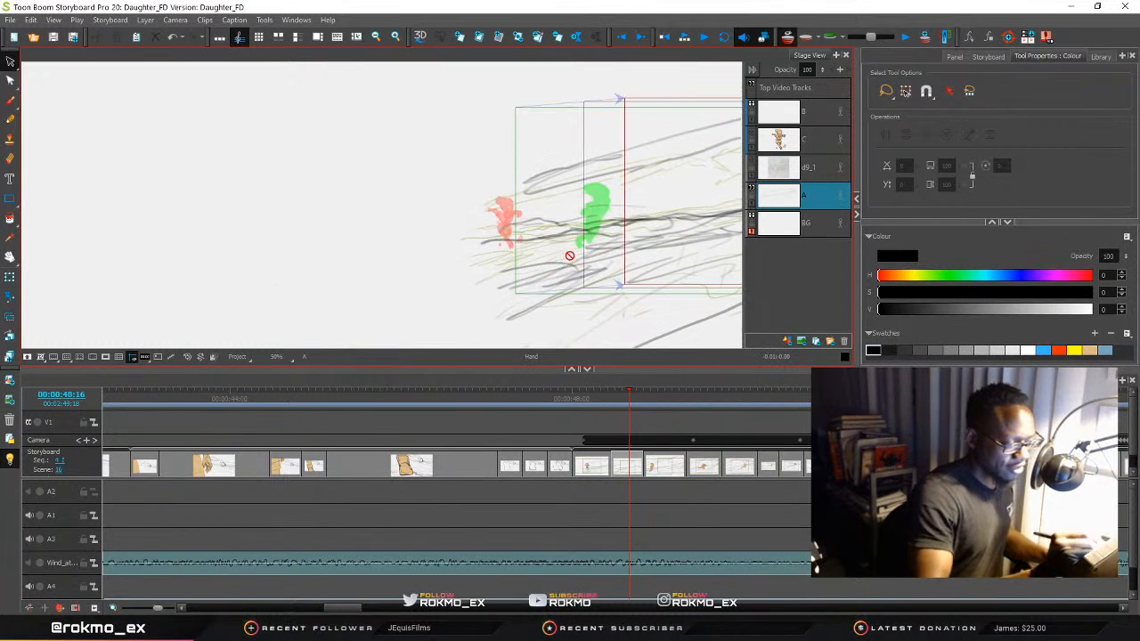
pyautogui.click(817, 141)
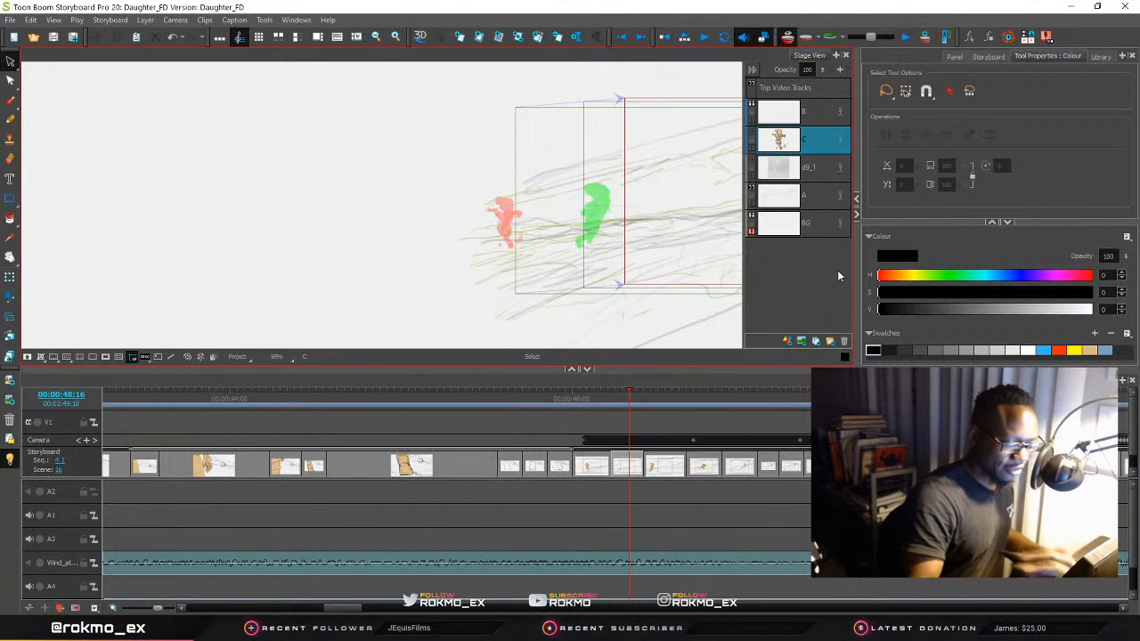
pyautogui.scroll(4, 584, 216)
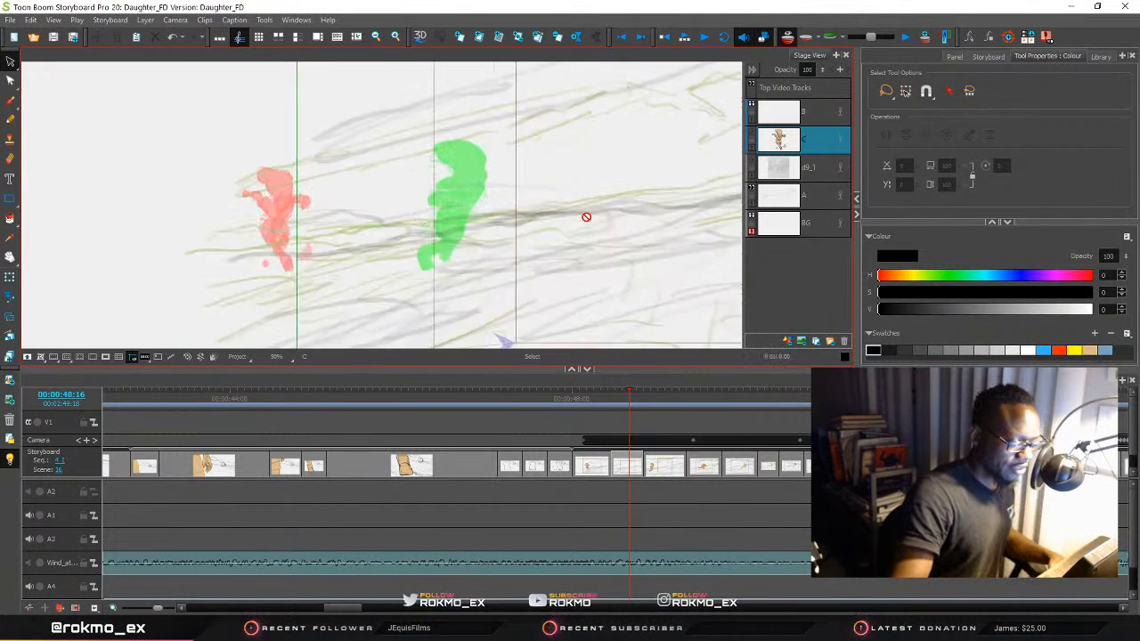
pyautogui.press('space')
pyautogui.moveTo(496, 244); pyautogui.dragTo(706, 266)
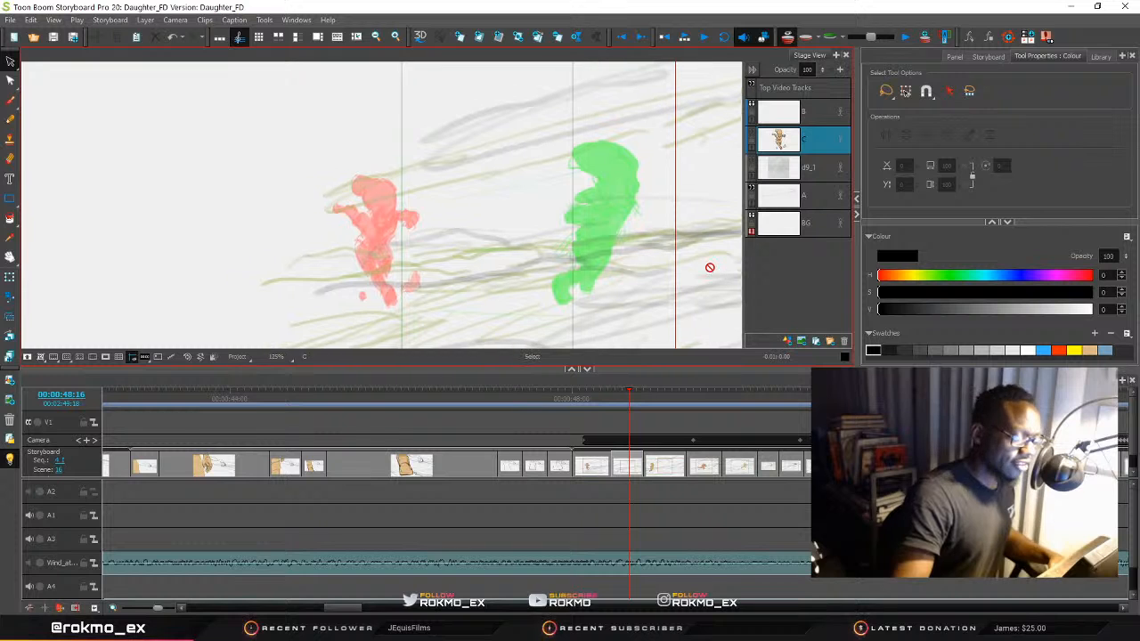
pyautogui.click(789, 343)
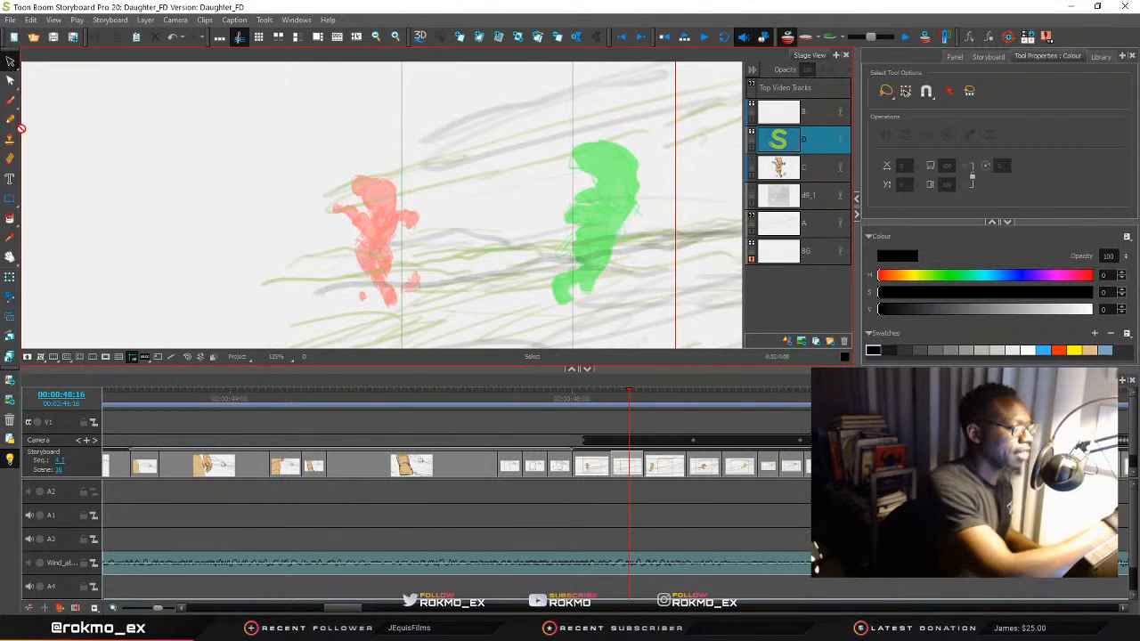
pyautogui.click(10, 100)
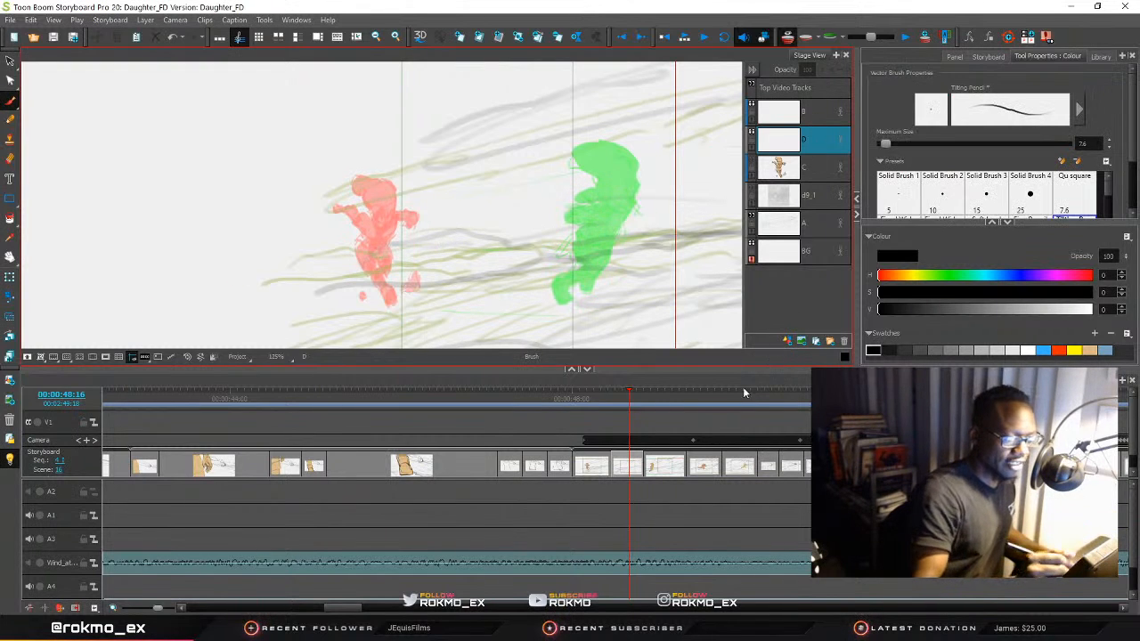
# Rough in the runner's planted back leg, hips and bent front leg on layer D, between the red and green onion-skin poses
pyautogui.click(626, 473)
pyautogui.moveTo(659, 198); pyautogui.dragTo(418, 223)
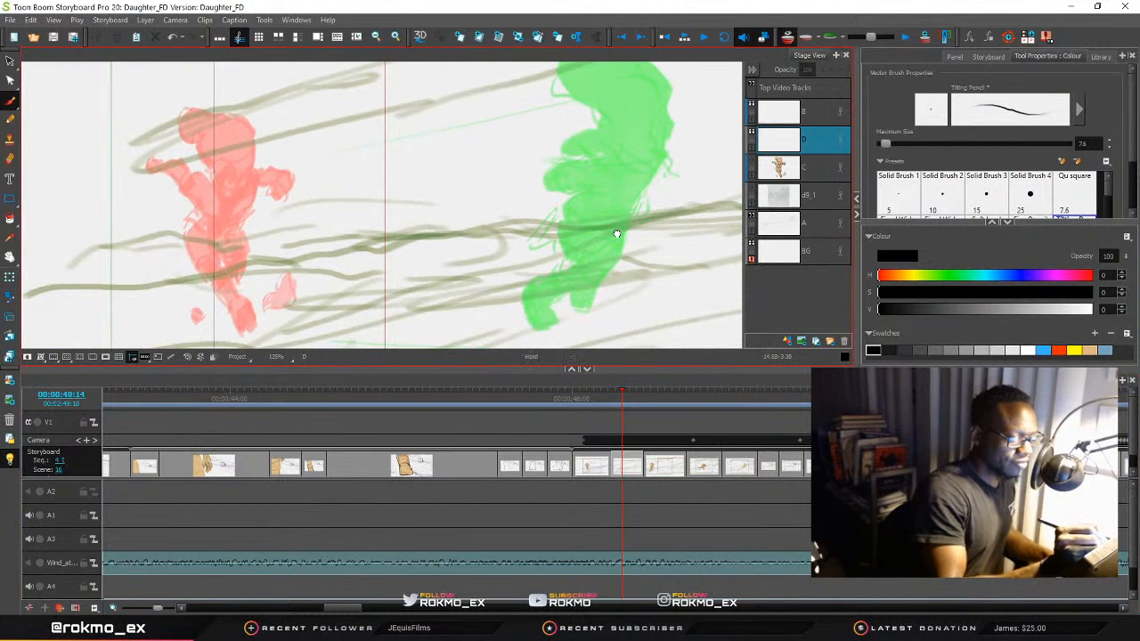
pyautogui.moveTo(615, 233); pyautogui.dragTo(641, 225)
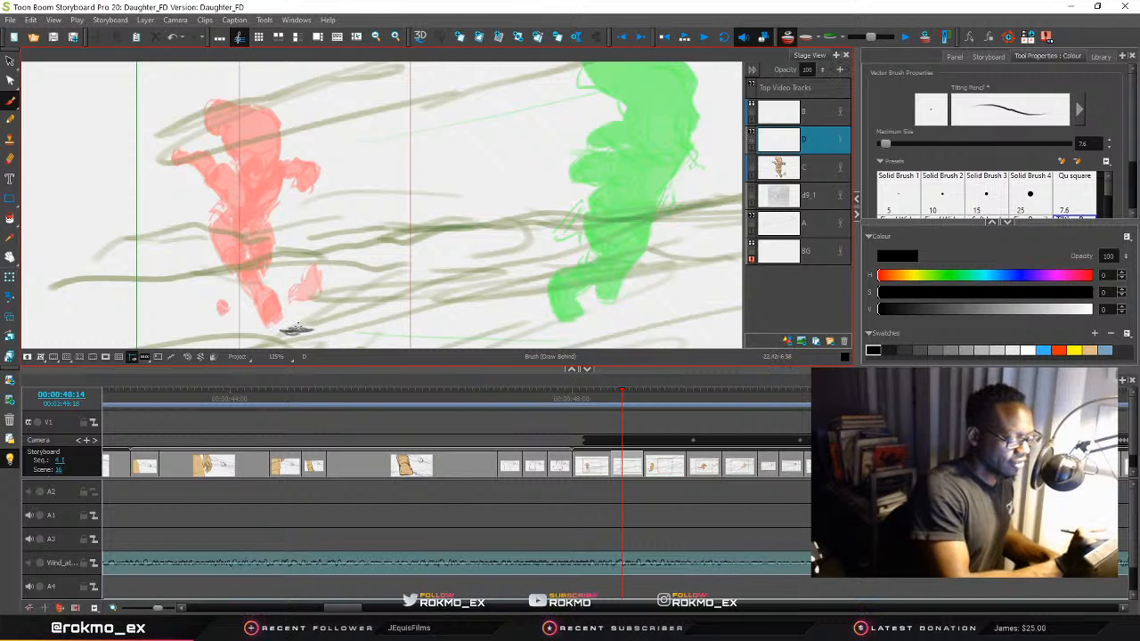
pyautogui.moveTo(295, 329); pyautogui.dragTo(317, 271)
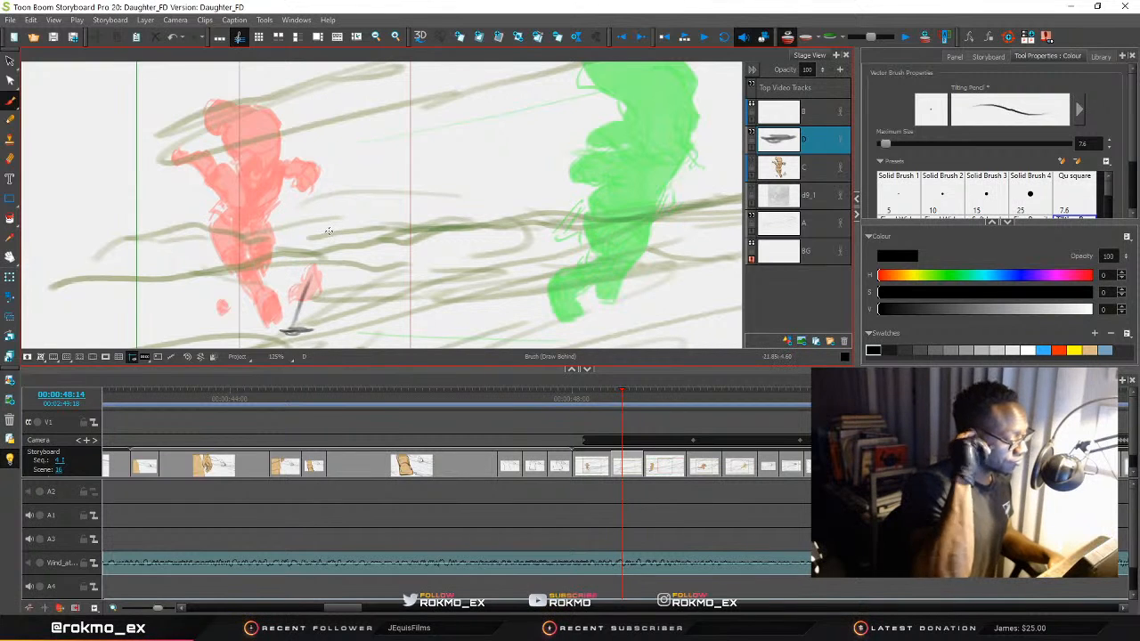
pyautogui.moveTo(295, 331); pyautogui.dragTo(321, 230)
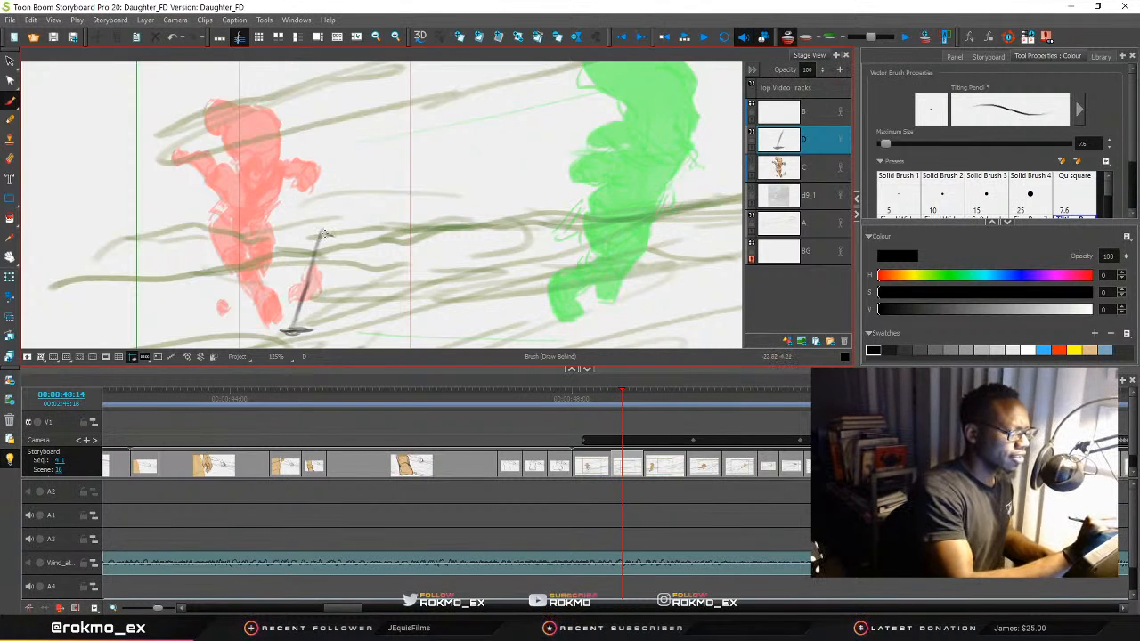
pyautogui.moveTo(334, 231)
pyautogui.mouseDown()
pyautogui.moveTo(336, 249)
pyautogui.moveTo(376, 236)
pyautogui.mouseUp()
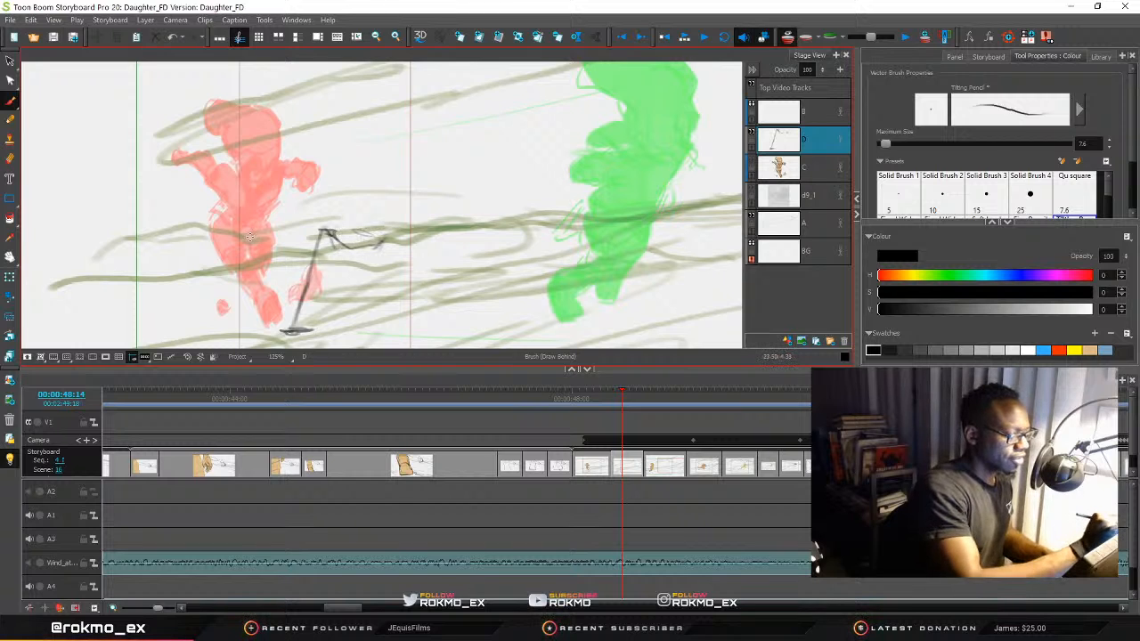
pyautogui.moveTo(356, 233)
pyautogui.mouseDown()
pyautogui.moveTo(389, 236)
pyautogui.moveTo(378, 237)
pyautogui.moveTo(382, 259)
pyautogui.moveTo(359, 243)
pyautogui.moveTo(354, 257)
pyautogui.moveTo(382, 237)
pyautogui.moveTo(359, 252)
pyautogui.moveTo(376, 265)
pyautogui.moveTo(401, 253)
pyautogui.moveTo(399, 269)
pyautogui.moveTo(374, 265)
pyautogui.moveTo(397, 270)
pyautogui.moveTo(378, 269)
pyautogui.moveTo(375, 289)
pyautogui.moveTo(394, 290)
pyautogui.moveTo(399, 254)
pyautogui.moveTo(414, 281)
pyautogui.mouseUp()
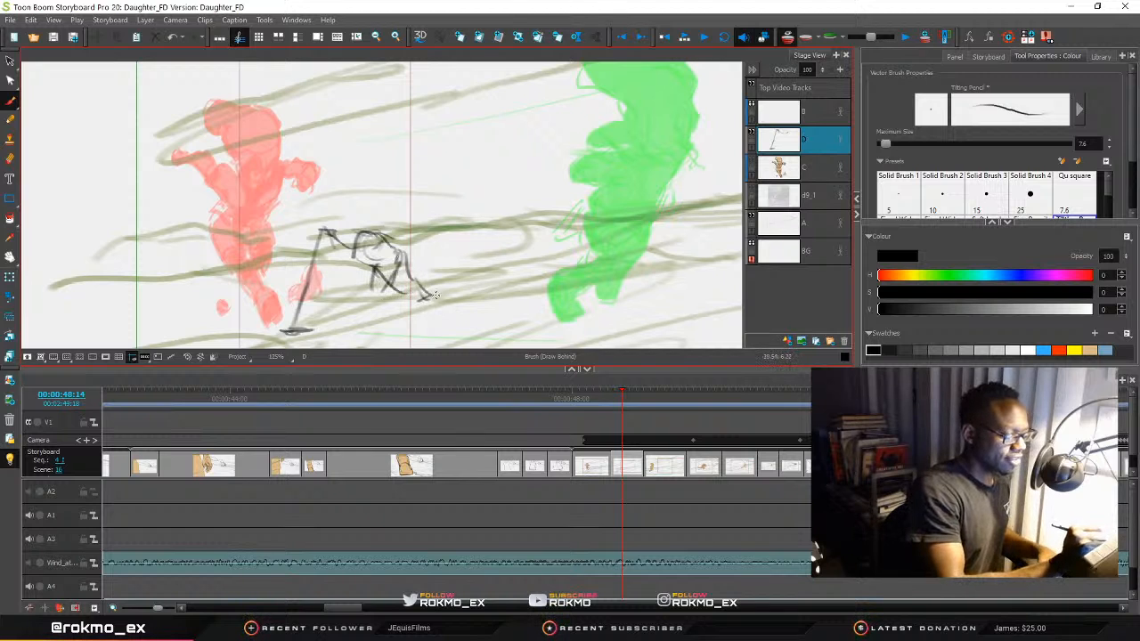
# Undo the last front-leg strokes, redraw the front leg bent and raised, and build up the planted back leg
pyautogui.hotkey('ctrl', 'z')
pyautogui.hotkey('ctrl', 'z')
pyautogui.moveTo(399, 258)
pyautogui.mouseDown()
pyautogui.moveTo(380, 285)
pyautogui.moveTo(377, 267)
pyautogui.moveTo(365, 282)
pyautogui.moveTo(370, 269)
pyautogui.moveTo(364, 290)
pyautogui.moveTo(397, 261)
pyautogui.moveTo(370, 289)
pyautogui.moveTo(373, 269)
pyautogui.moveTo(355, 305)
pyautogui.moveTo(379, 290)
pyautogui.moveTo(354, 312)
pyautogui.mouseUp()
pyautogui.moveTo(371, 287); pyautogui.dragTo(361, 308)
pyautogui.moveTo(386, 261)
pyautogui.mouseDown()
pyautogui.moveTo(345, 248)
pyautogui.moveTo(350, 220)
pyautogui.moveTo(322, 276)
pyautogui.mouseUp()
pyautogui.moveTo(319, 224)
pyautogui.mouseDown()
pyautogui.moveTo(286, 329)
pyautogui.moveTo(322, 307)
pyautogui.moveTo(292, 333)
pyautogui.moveTo(310, 322)
pyautogui.moveTo(292, 310)
pyautogui.moveTo(301, 298)
pyautogui.mouseUp()
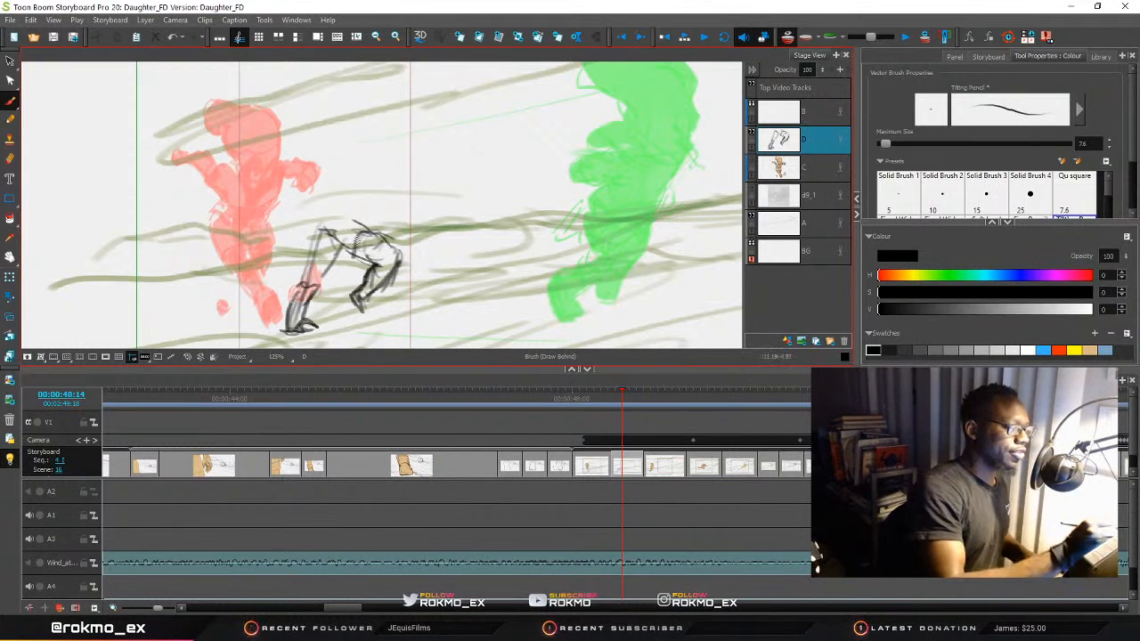
pyautogui.moveTo(316, 143)
pyautogui.mouseDown()
pyautogui.moveTo(338, 157)
pyautogui.moveTo(308, 180)
pyautogui.mouseUp()
pyautogui.moveTo(323, 122); pyautogui.dragTo(304, 184)
pyautogui.moveTo(332, 153)
pyautogui.mouseDown()
pyautogui.moveTo(249, 177)
pyautogui.moveTo(329, 157)
pyautogui.mouseUp()
pyautogui.moveTo(450, 139)
pyautogui.mouseDown()
pyautogui.moveTo(572, 132)
pyautogui.moveTo(568, 151)
pyautogui.mouseUp()
pyautogui.moveTo(568, 111); pyautogui.dragTo(577, 140)
pyautogui.moveTo(648, 136); pyautogui.dragTo(729, 145)
pyautogui.press('ctrl')
pyautogui.hotkey('ctrl', 'z')
pyautogui.hotkey('ctrl', 'z')
pyautogui.hotkey('ctrl', 'z')
pyautogui.hotkey('ctrl', 'z')
pyautogui.hotkey('ctrl', 'z')
pyautogui.hotkey('ctrl', 'z')
pyautogui.hotkey('ctrl', 'z')
pyautogui.hotkey('ctrl', 'z')
pyautogui.hotkey('ctrl', 'z')
# Reinforce the hips and thighs, and sketch the torso, shoulder and head of the forward-leaning runner above them
pyautogui.moveTo(313, 233)
pyautogui.mouseDown()
pyautogui.moveTo(319, 215)
pyautogui.moveTo(350, 222)
pyautogui.moveTo(323, 272)
pyautogui.mouseUp()
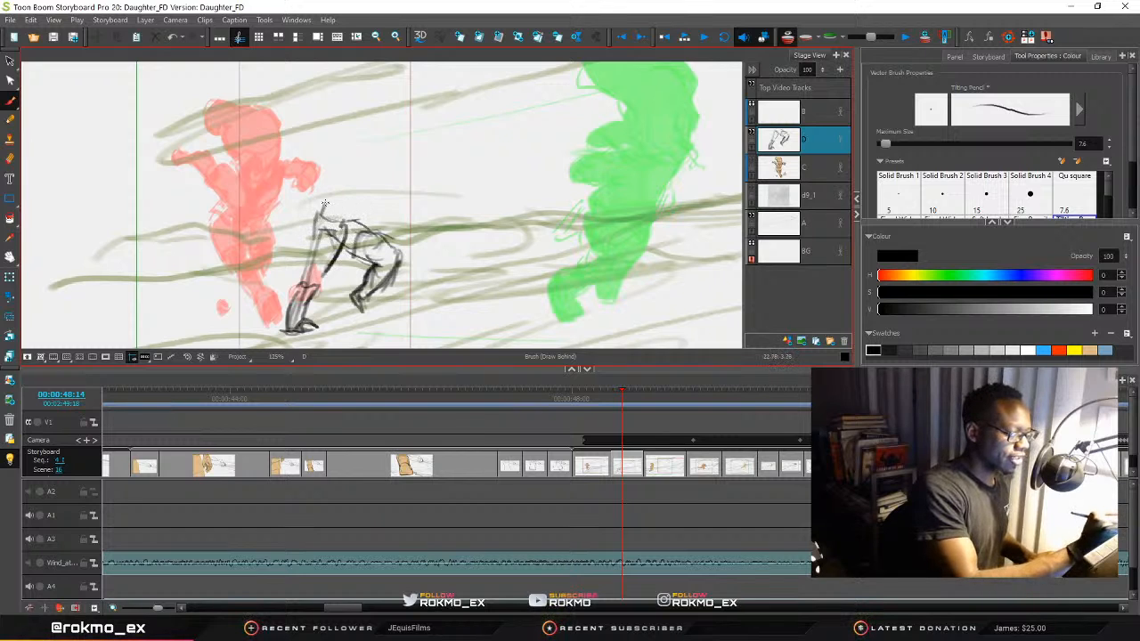
pyautogui.moveTo(359, 219)
pyautogui.mouseDown()
pyautogui.moveTo(381, 232)
pyautogui.moveTo(366, 260)
pyautogui.moveTo(400, 251)
pyautogui.moveTo(391, 265)
pyautogui.moveTo(397, 254)
pyautogui.moveTo(312, 292)
pyautogui.mouseUp()
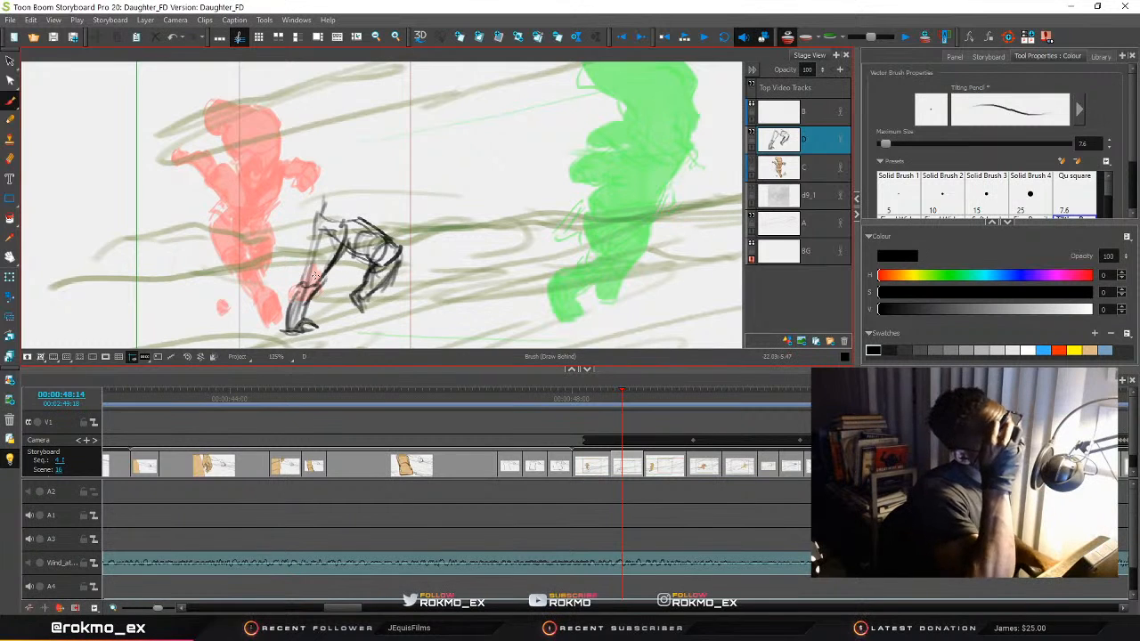
pyautogui.moveTo(324, 219)
pyautogui.mouseDown()
pyautogui.moveTo(340, 162)
pyautogui.moveTo(392, 167)
pyautogui.moveTo(351, 223)
pyautogui.mouseUp()
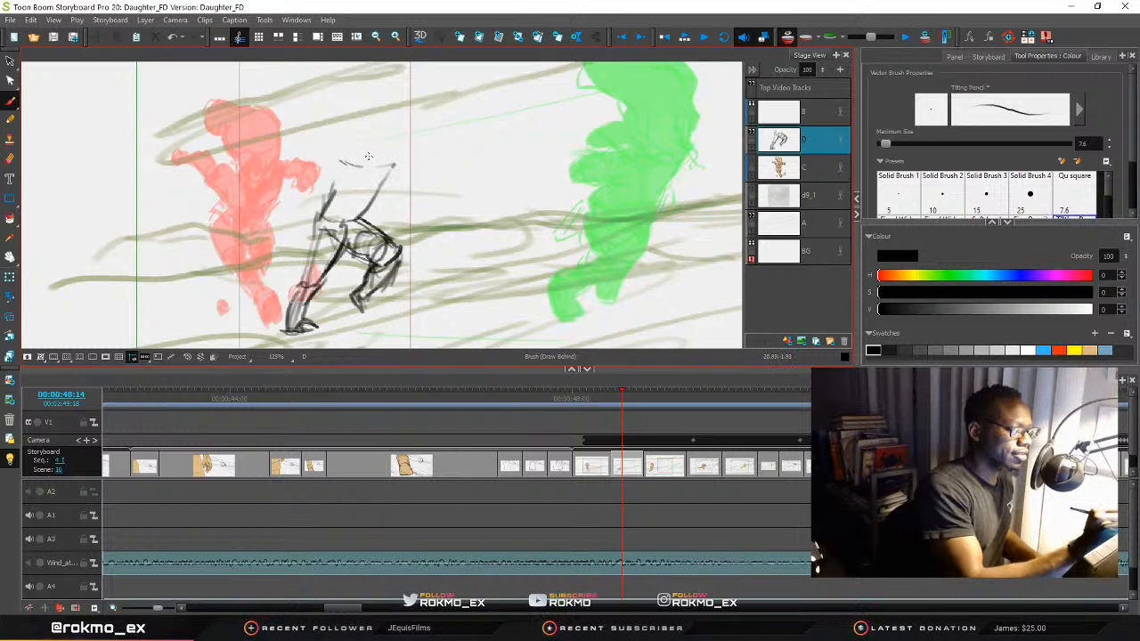
pyautogui.moveTo(373, 130)
pyautogui.mouseDown()
pyautogui.moveTo(399, 139)
pyautogui.moveTo(356, 142)
pyautogui.moveTo(373, 138)
pyautogui.moveTo(370, 149)
pyautogui.moveTo(393, 155)
pyautogui.moveTo(377, 171)
pyautogui.moveTo(360, 169)
pyautogui.mouseUp()
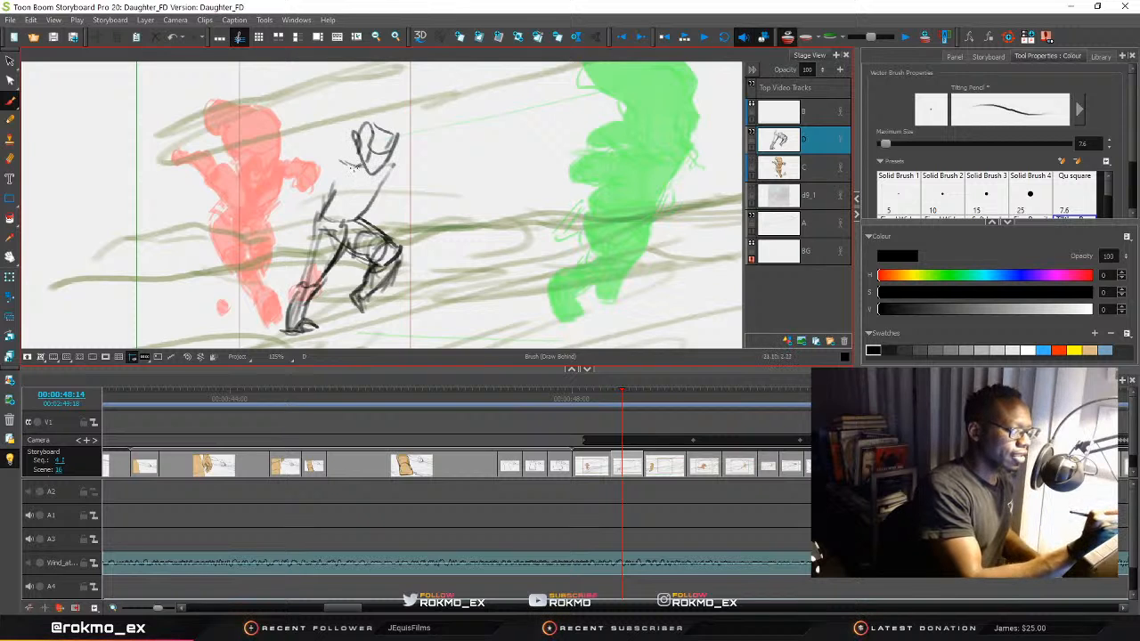
pyautogui.moveTo(318, 172); pyautogui.dragTo(316, 182)
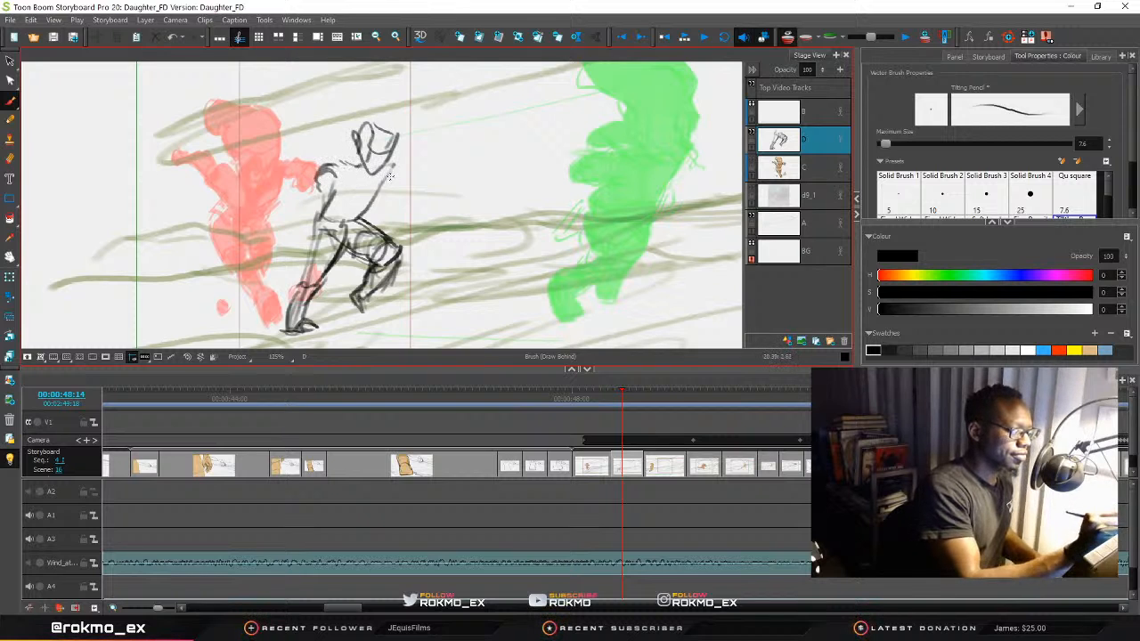
pyautogui.moveTo(372, 153)
pyautogui.mouseDown()
pyautogui.moveTo(391, 166)
pyautogui.moveTo(379, 146)
pyautogui.moveTo(396, 157)
pyautogui.moveTo(386, 178)
pyautogui.moveTo(356, 212)
pyautogui.moveTo(334, 209)
pyautogui.mouseUp()
# Refine the runner's chest and darken the planted leg, raised thigh and lower legs with further brush strokes
pyautogui.moveTo(398, 180)
pyautogui.mouseDown()
pyautogui.moveTo(409, 233)
pyautogui.moveTo(460, 169)
pyautogui.mouseUp()
pyautogui.moveTo(383, 205); pyautogui.dragTo(348, 308)
pyautogui.moveTo(360, 261); pyautogui.dragTo(346, 305)
pyautogui.moveTo(395, 253); pyautogui.dragTo(359, 290)
pyautogui.moveTo(422, 176)
pyautogui.mouseDown()
pyautogui.moveTo(382, 234)
pyautogui.moveTo(276, 250)
pyautogui.moveTo(311, 206)
pyautogui.mouseUp()
pyautogui.moveTo(870, 37)
pyautogui.mouseDown()
pyautogui.moveTo(855, 39)
pyautogui.moveTo(903, 37)
pyautogui.moveTo(848, 44)
pyautogui.moveTo(888, 42)
pyautogui.moveTo(851, 43)
pyautogui.moveTo(863, 47)
pyautogui.mouseUp()
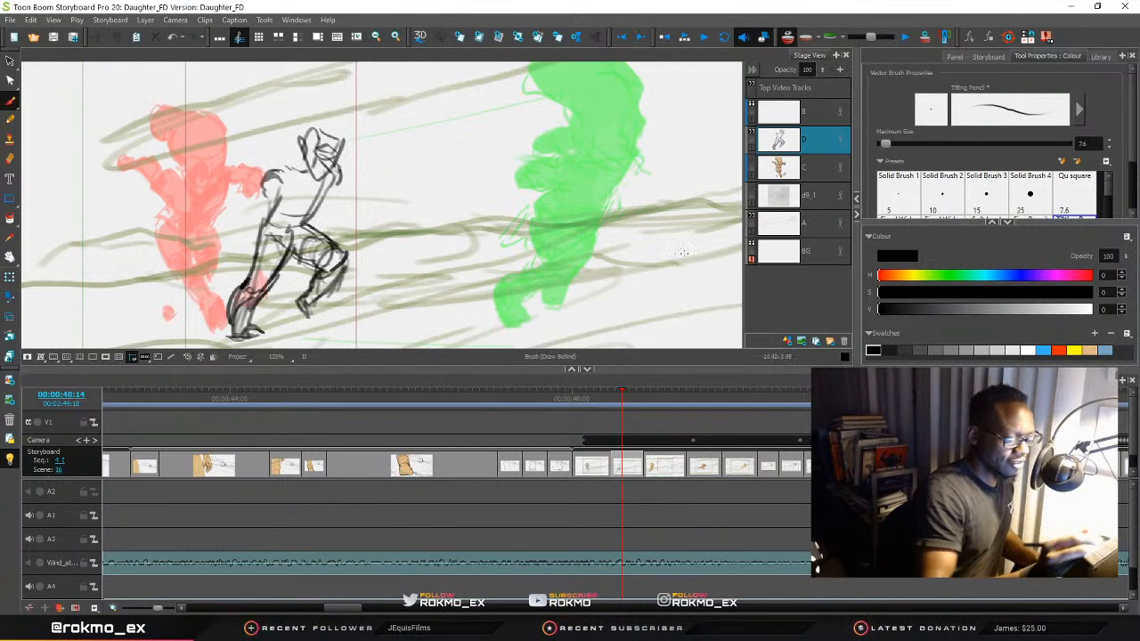
# Split the new panel at 00:00:48:15 and delete the copied layer D from its second part
pyautogui.click(625, 394)
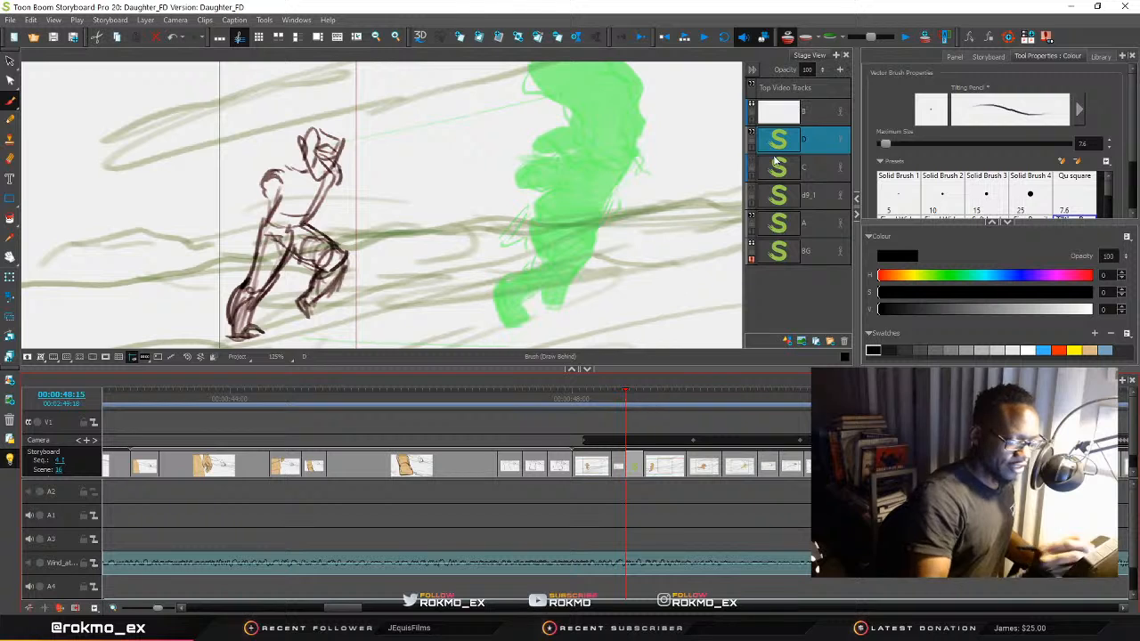
pyautogui.click(751, 135)
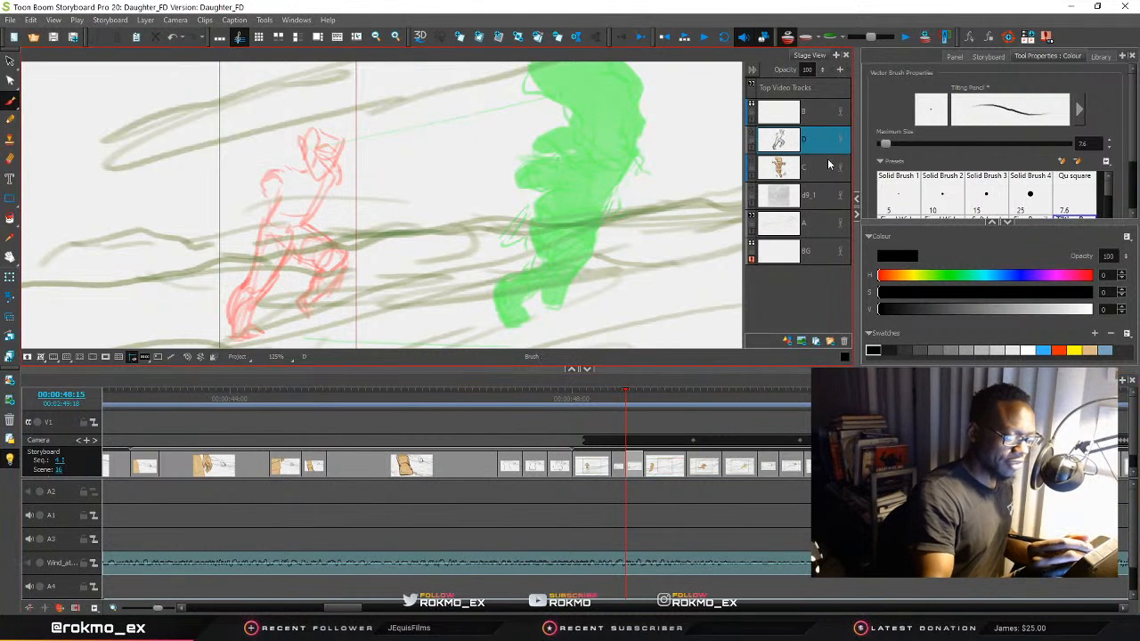
pyautogui.click(751, 134)
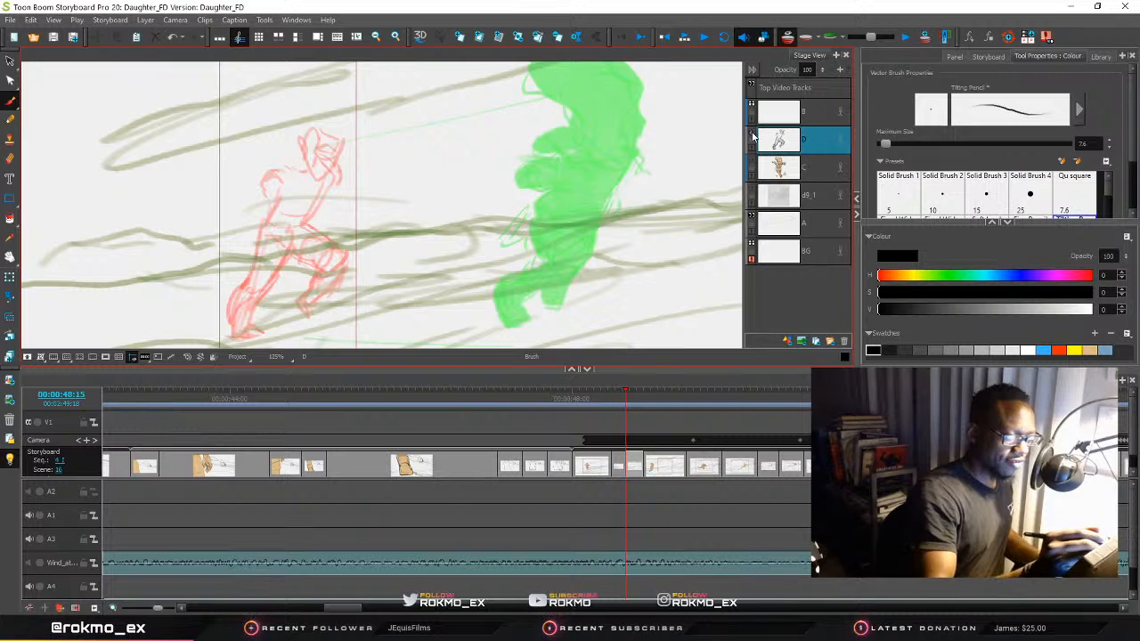
pyautogui.click(843, 341)
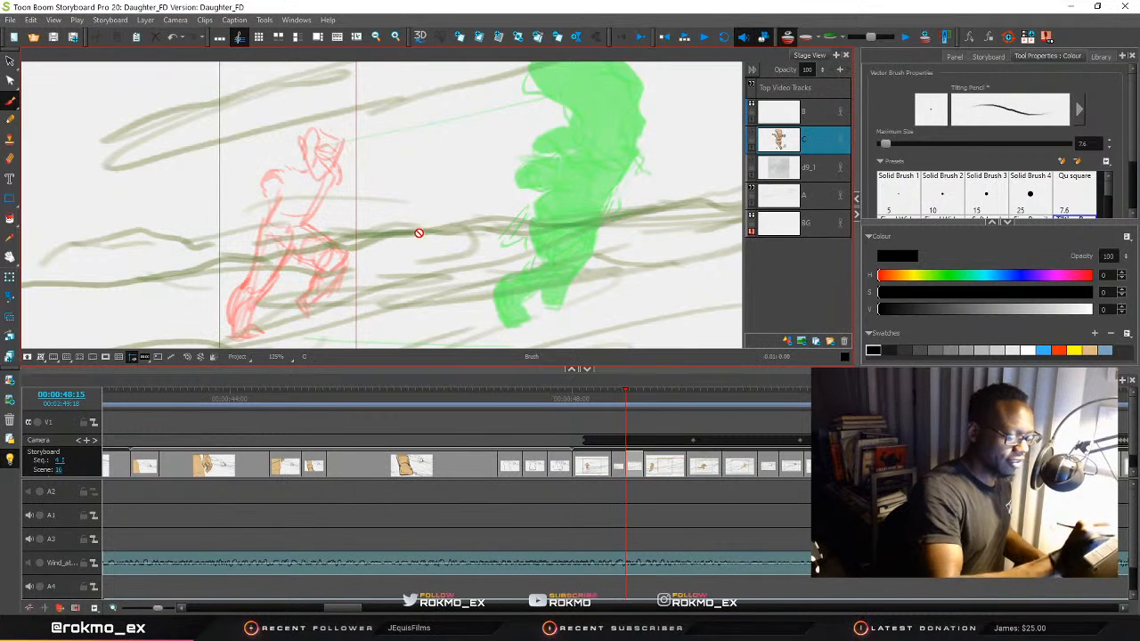
pyautogui.click(9, 104)
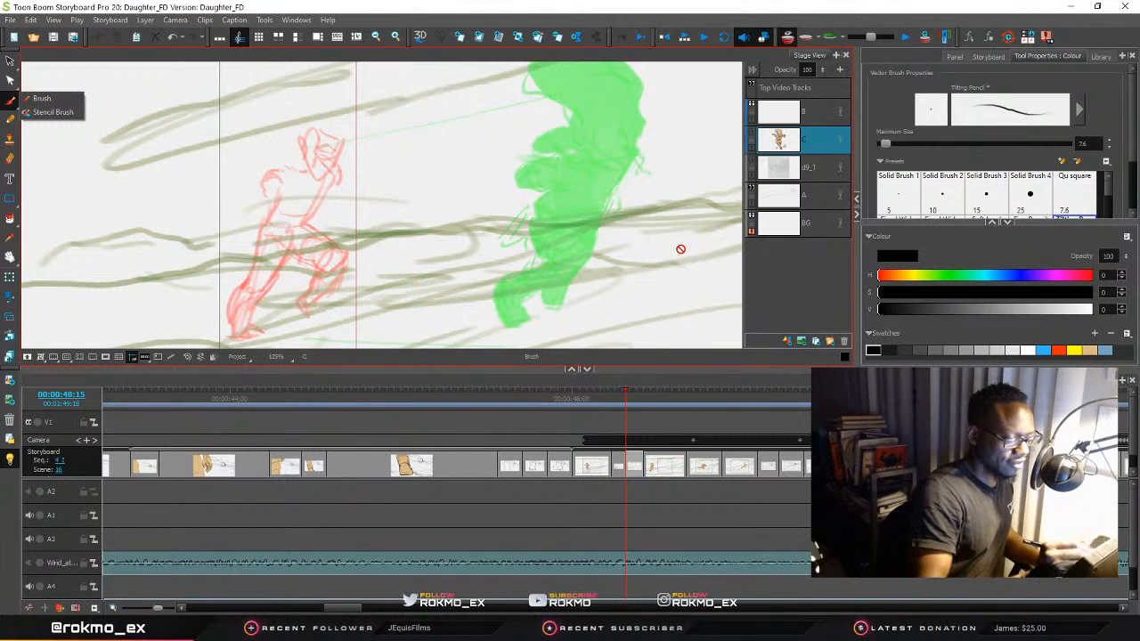
pyautogui.click(861, 35)
pyautogui.moveTo(861, 36)
pyautogui.mouseDown()
pyautogui.moveTo(888, 38)
pyautogui.moveTo(857, 43)
pyautogui.mouseUp()
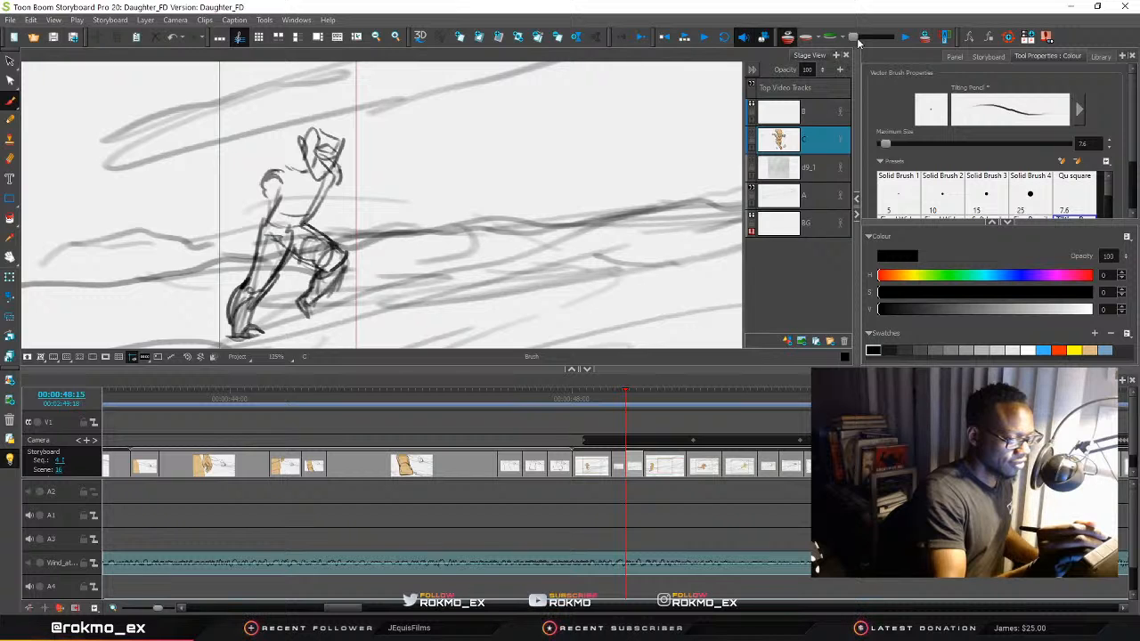
pyautogui.moveTo(858, 43); pyautogui.dragTo(871, 40)
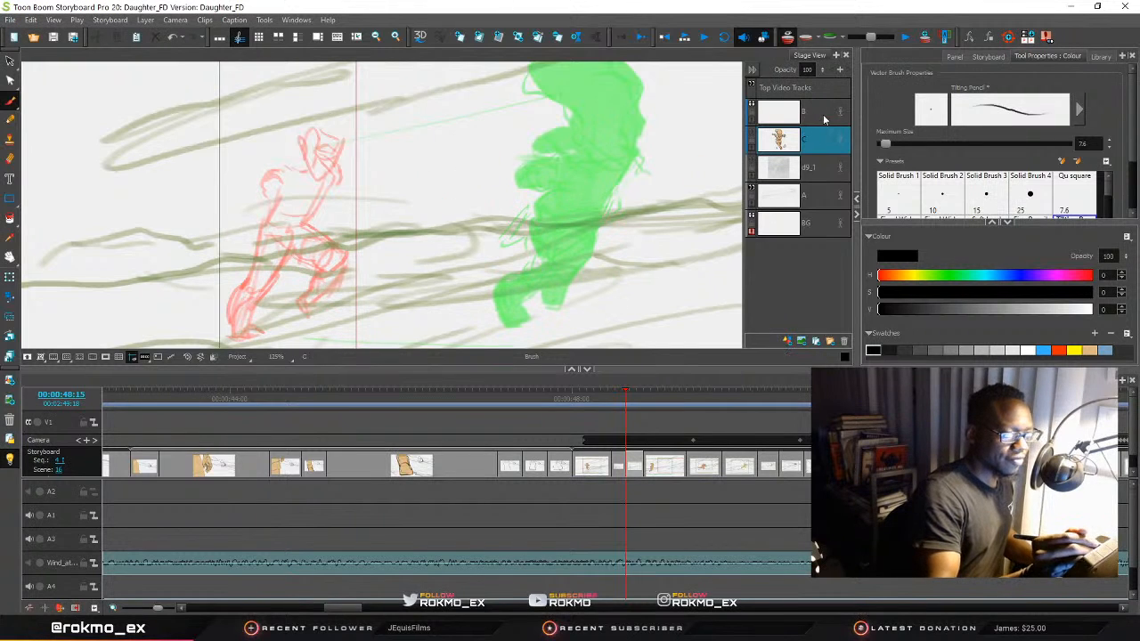
# Add a vector layer above layer C and rough in the next pose's head, torso and hips ahead of the red onion-skin runner
pyautogui.click(787, 342)
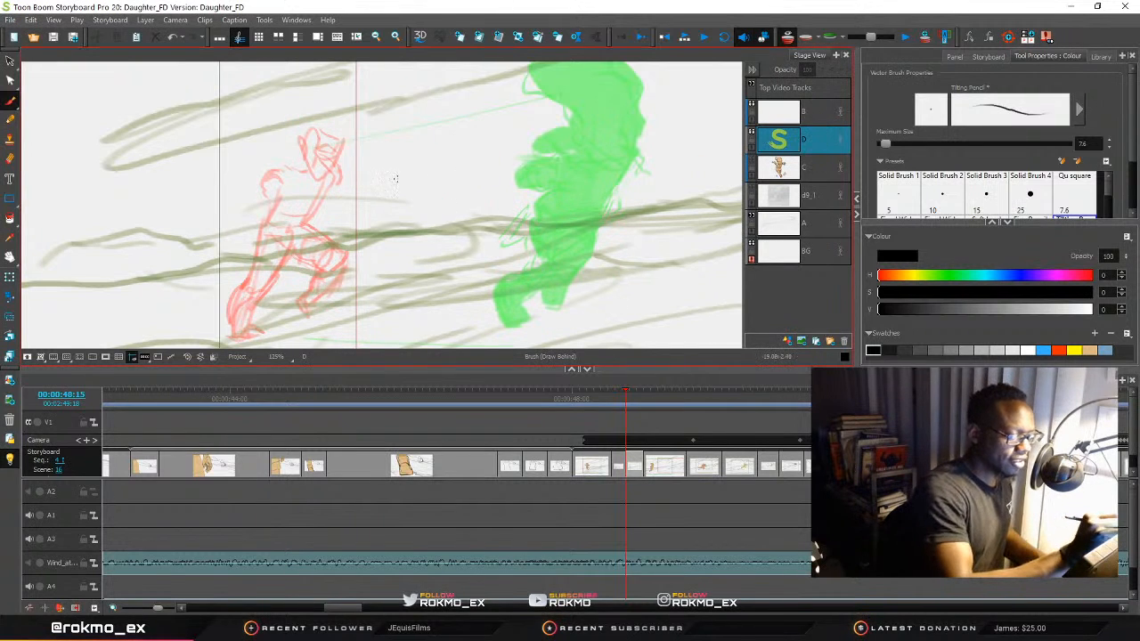
pyautogui.moveTo(413, 160)
pyautogui.mouseDown()
pyautogui.moveTo(449, 133)
pyautogui.moveTo(429, 139)
pyautogui.moveTo(458, 153)
pyautogui.moveTo(450, 140)
pyautogui.moveTo(413, 158)
pyautogui.moveTo(388, 209)
pyautogui.moveTo(412, 151)
pyautogui.moveTo(445, 137)
pyautogui.moveTo(454, 161)
pyautogui.moveTo(427, 196)
pyautogui.moveTo(404, 164)
pyautogui.moveTo(393, 183)
pyautogui.moveTo(403, 161)
pyautogui.moveTo(409, 173)
pyautogui.moveTo(443, 163)
pyautogui.moveTo(455, 179)
pyautogui.moveTo(442, 195)
pyautogui.moveTo(406, 206)
pyautogui.moveTo(394, 195)
pyautogui.moveTo(406, 205)
pyautogui.moveTo(448, 201)
pyautogui.mouseUp()
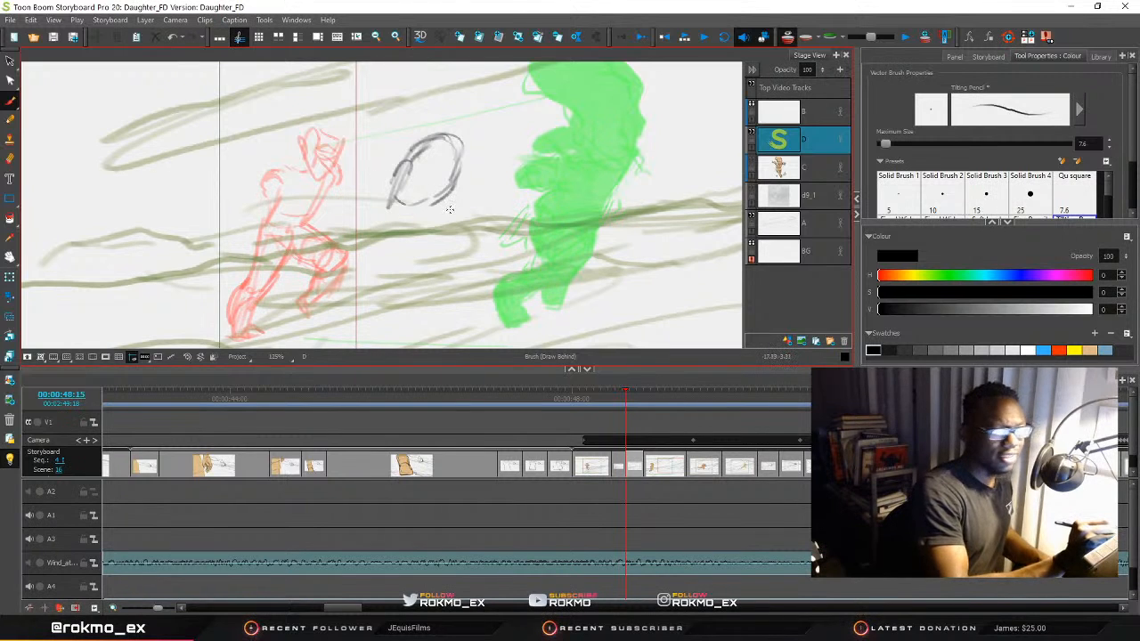
pyautogui.moveTo(437, 148)
pyautogui.mouseDown()
pyautogui.moveTo(431, 115)
pyautogui.moveTo(458, 127)
pyautogui.moveTo(437, 135)
pyautogui.mouseUp()
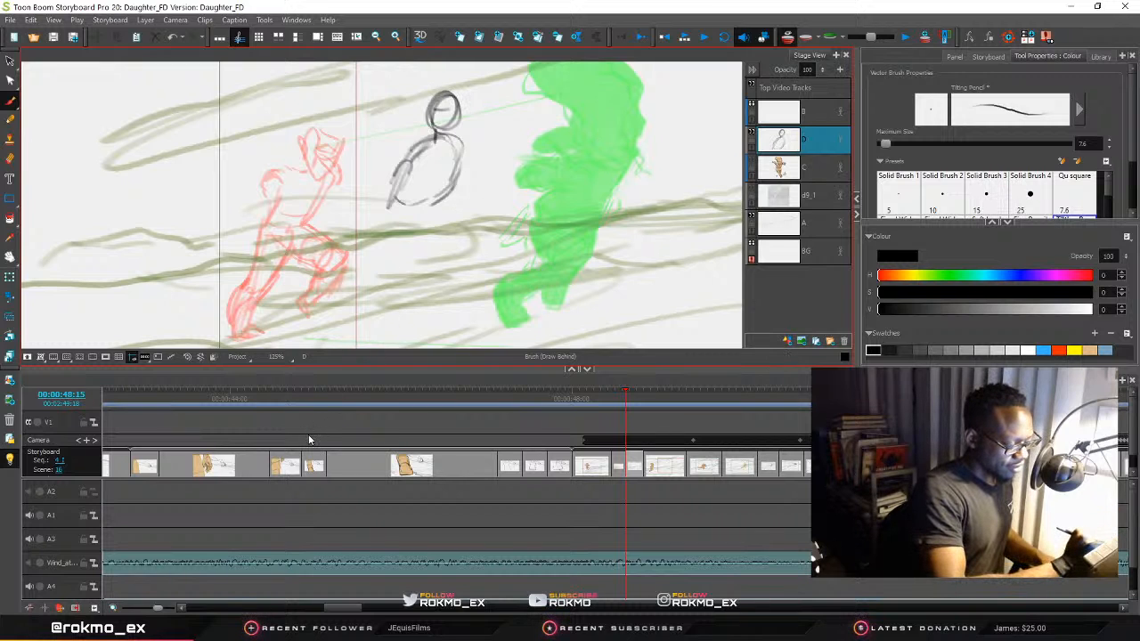
pyautogui.moveTo(400, 160)
pyautogui.mouseDown()
pyautogui.moveTo(390, 194)
pyautogui.moveTo(401, 207)
pyautogui.moveTo(453, 185)
pyautogui.moveTo(406, 223)
pyautogui.moveTo(393, 196)
pyautogui.moveTo(378, 218)
pyautogui.moveTo(389, 234)
pyautogui.moveTo(437, 216)
pyautogui.mouseUp()
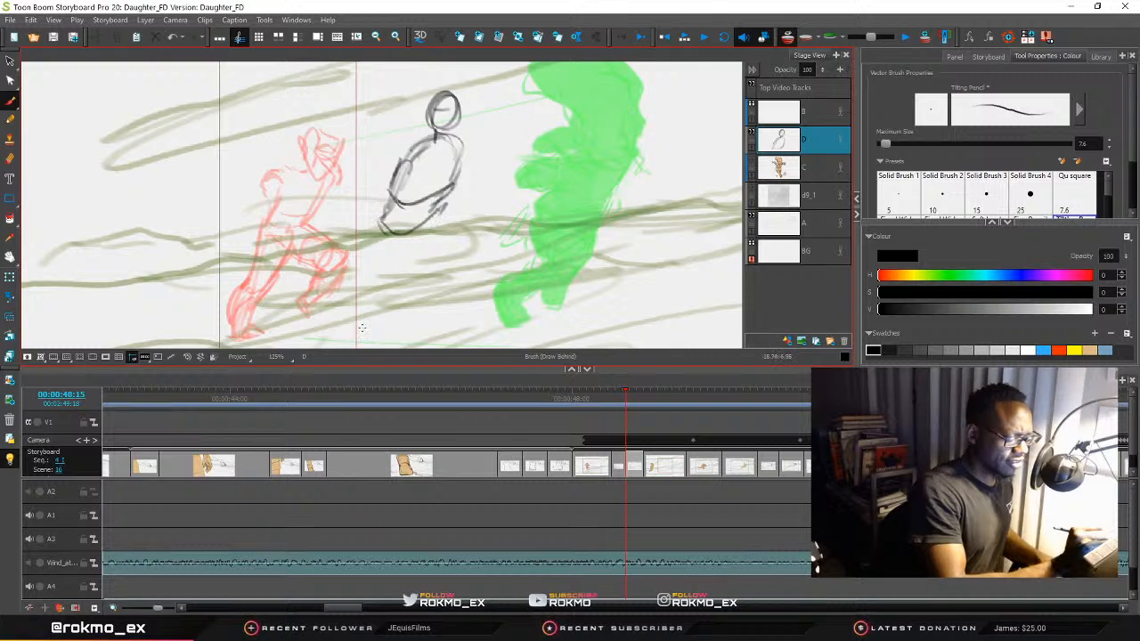
# Try to rough in the thighs and the trailing lower leg beneath the new pose's torso
pyautogui.moveTo(437, 210)
pyautogui.mouseDown()
pyautogui.moveTo(376, 249)
pyautogui.moveTo(377, 230)
pyautogui.moveTo(363, 238)
pyautogui.moveTo(373, 227)
pyautogui.moveTo(339, 241)
pyautogui.moveTo(358, 257)
pyautogui.moveTo(392, 240)
pyautogui.moveTo(351, 269)
pyautogui.mouseUp()
pyautogui.moveTo(411, 236)
pyautogui.mouseDown()
pyautogui.moveTo(365, 266)
pyautogui.moveTo(310, 254)
pyautogui.moveTo(278, 301)
pyautogui.moveTo(338, 278)
pyautogui.moveTo(301, 264)
pyautogui.moveTo(272, 315)
pyautogui.mouseUp()
pyautogui.moveTo(273, 305)
pyautogui.mouseDown()
pyautogui.moveTo(318, 288)
pyautogui.moveTo(282, 297)
pyautogui.mouseUp()
pyautogui.moveTo(284, 283); pyautogui.dragTo(333, 278)
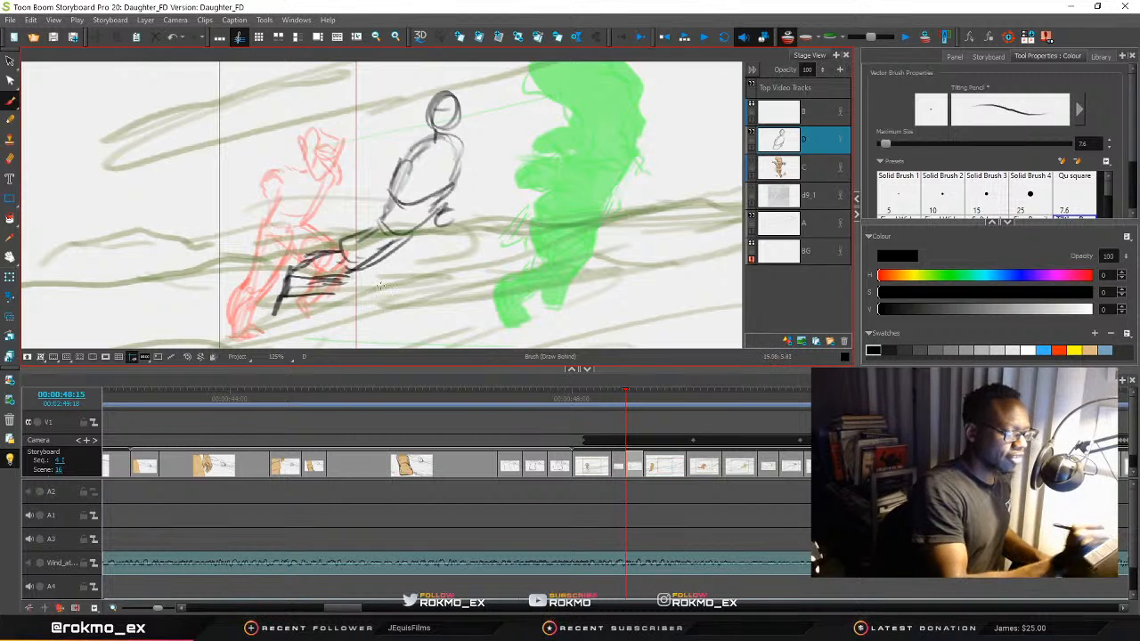
# Erase the entire black rough pose on layer D with the Soft Eraser
pyautogui.click(10, 159)
pyautogui.moveTo(450, 98)
pyautogui.mouseDown()
pyautogui.moveTo(405, 222)
pyautogui.moveTo(428, 276)
pyautogui.moveTo(338, 294)
pyautogui.mouseUp()
pyautogui.moveTo(352, 223); pyautogui.dragTo(254, 334)
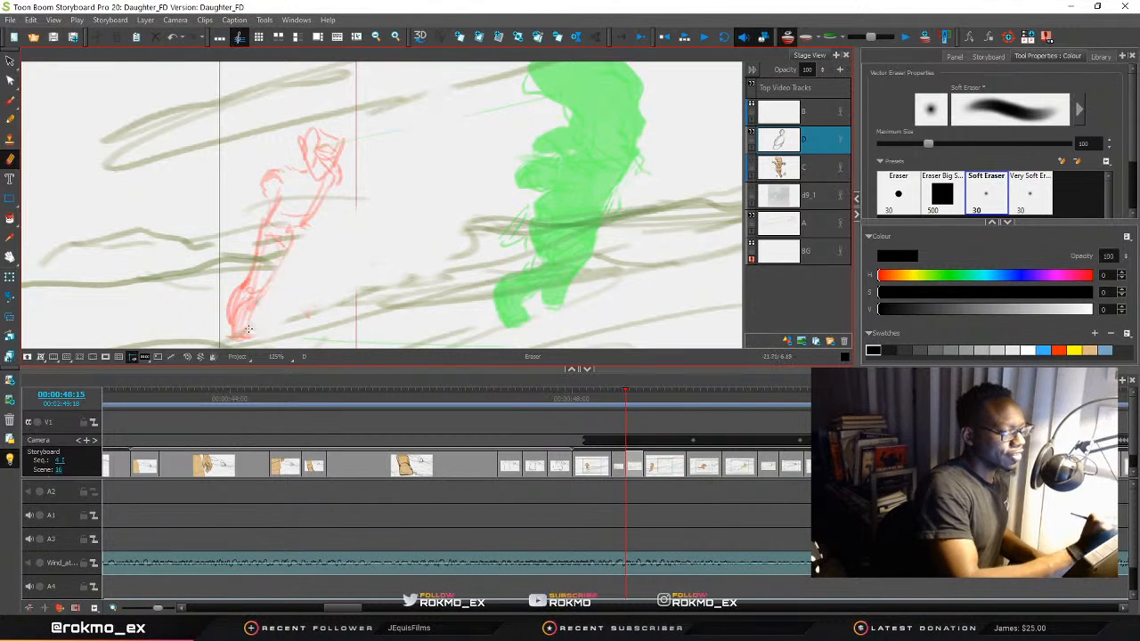
# Sketch a lower, lunging pose between the red and green runners: trailing leg, torso outline and forward thigh
pyautogui.click(10, 100)
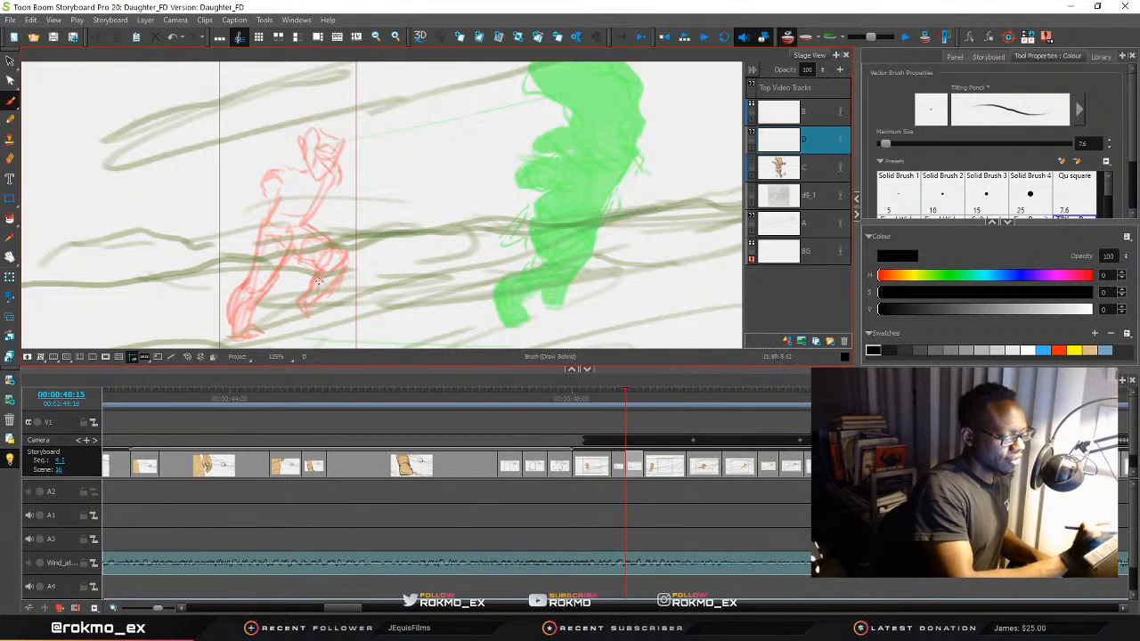
pyautogui.moveTo(342, 316); pyautogui.dragTo(402, 252)
pyautogui.moveTo(446, 177)
pyautogui.mouseDown()
pyautogui.moveTo(454, 218)
pyautogui.moveTo(441, 223)
pyautogui.mouseUp()
pyautogui.moveTo(426, 176)
pyautogui.mouseDown()
pyautogui.moveTo(416, 179)
pyautogui.moveTo(425, 205)
pyautogui.mouseUp()
pyautogui.moveTo(491, 177)
pyautogui.mouseDown()
pyautogui.moveTo(432, 242)
pyautogui.moveTo(397, 248)
pyautogui.mouseUp()
pyautogui.moveTo(400, 244)
pyautogui.mouseDown()
pyautogui.moveTo(422, 244)
pyautogui.moveTo(365, 290)
pyautogui.moveTo(331, 299)
pyautogui.moveTo(342, 312)
pyautogui.moveTo(326, 327)
pyautogui.moveTo(381, 287)
pyautogui.moveTo(411, 244)
pyautogui.moveTo(446, 233)
pyautogui.moveTo(453, 250)
pyautogui.moveTo(498, 252)
pyautogui.moveTo(454, 255)
pyautogui.moveTo(495, 255)
pyautogui.moveTo(502, 279)
pyautogui.mouseUp()
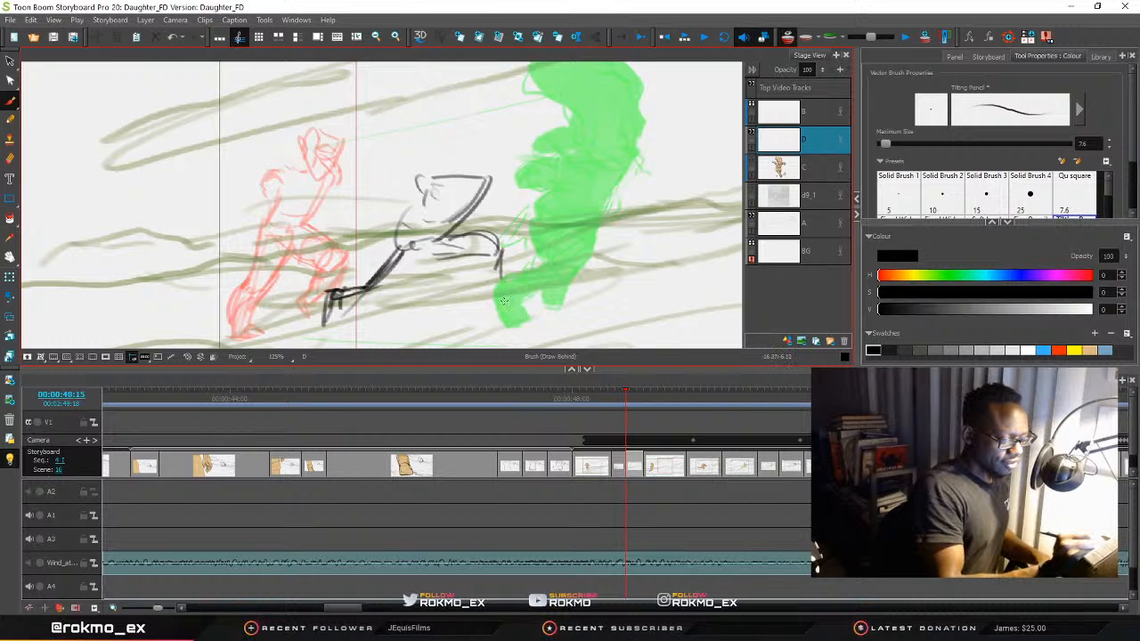
# Add the lunging runner's front shin and planted foot, and strengthen the thighs, hips and back line
pyautogui.moveTo(478, 267)
pyautogui.mouseDown()
pyautogui.moveTo(516, 327)
pyautogui.moveTo(507, 323)
pyautogui.mouseUp()
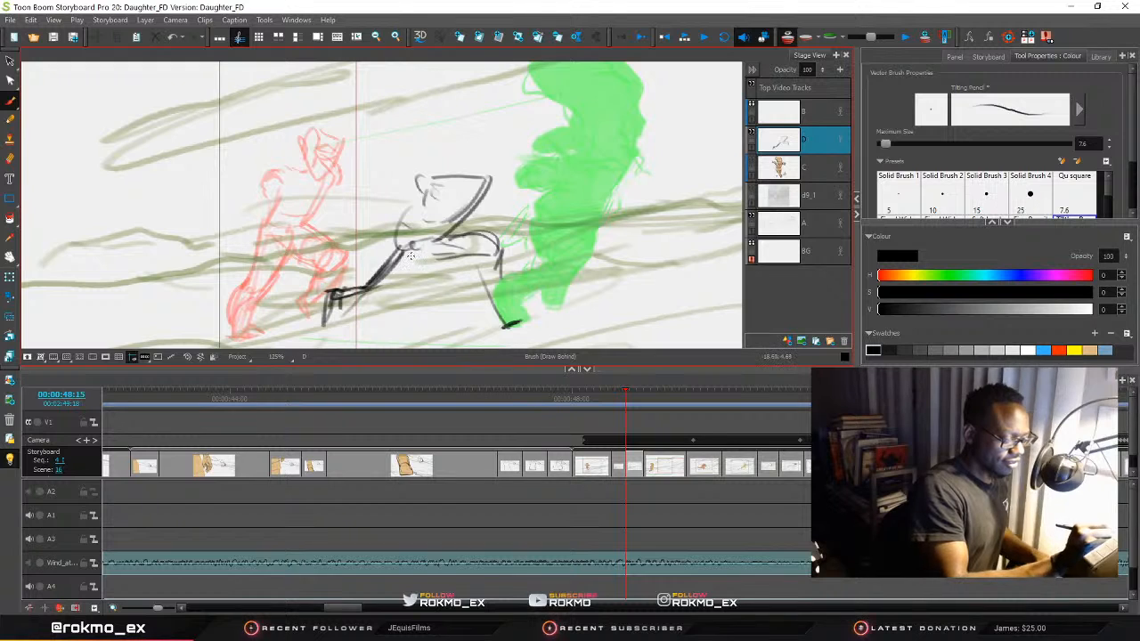
pyautogui.moveTo(433, 252)
pyautogui.mouseDown()
pyautogui.moveTo(361, 277)
pyautogui.moveTo(379, 285)
pyautogui.moveTo(426, 246)
pyautogui.moveTo(469, 256)
pyautogui.moveTo(450, 248)
pyautogui.moveTo(477, 268)
pyautogui.moveTo(481, 294)
pyautogui.moveTo(466, 289)
pyautogui.moveTo(485, 319)
pyautogui.moveTo(497, 312)
pyautogui.mouseUp()
pyautogui.moveTo(480, 245); pyautogui.dragTo(488, 233)
pyautogui.moveTo(399, 267)
pyautogui.mouseDown()
pyautogui.moveTo(431, 282)
pyautogui.moveTo(420, 256)
pyautogui.moveTo(400, 283)
pyautogui.moveTo(449, 212)
pyautogui.moveTo(449, 188)
pyautogui.mouseUp()
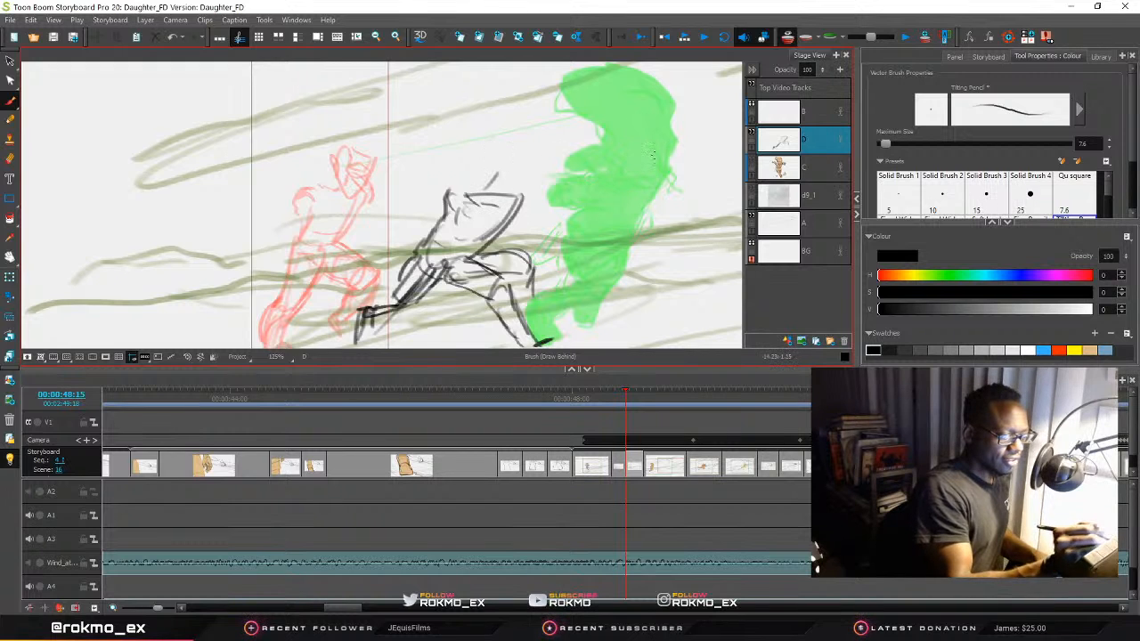
# Draw the lunging runner's neck and head, and refine the shoulder line
pyautogui.moveTo(497, 171)
pyautogui.mouseDown()
pyautogui.moveTo(532, 164)
pyautogui.moveTo(512, 197)
pyautogui.moveTo(497, 189)
pyautogui.moveTo(504, 201)
pyautogui.moveTo(481, 209)
pyautogui.mouseUp()
pyautogui.moveTo(480, 155); pyautogui.dragTo(495, 174)
pyautogui.moveTo(474, 196); pyautogui.dragTo(438, 212)
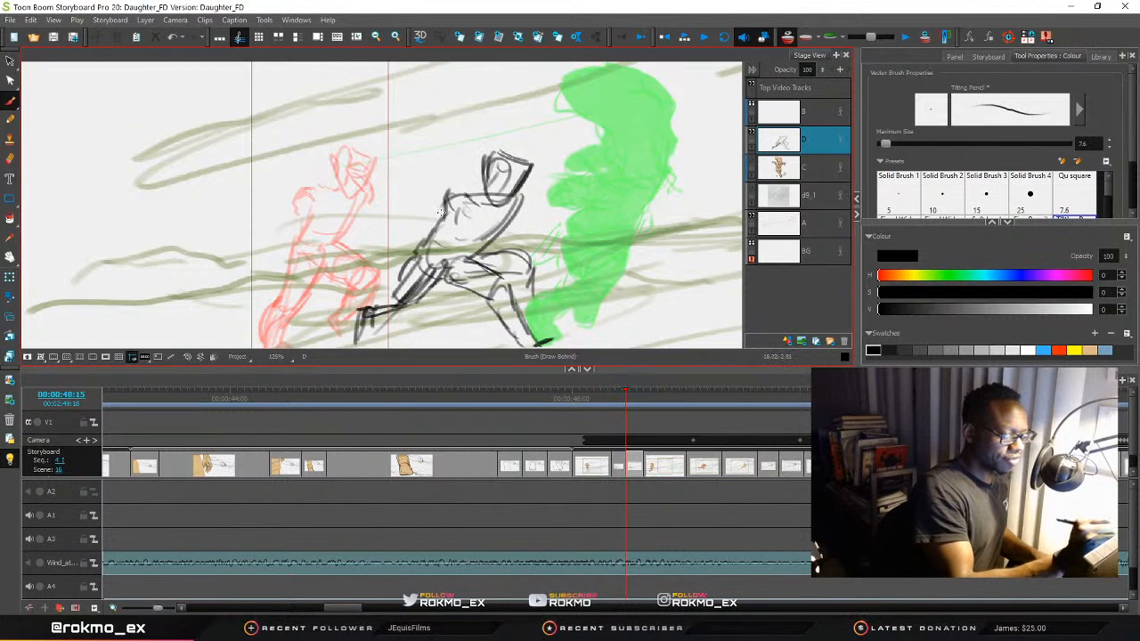
# Scrub the timeline between 00:00:48:09 and 00:00:49:03 to review the new pose against the neighbouring panels
pyautogui.moveTo(869, 37)
pyautogui.mouseDown()
pyautogui.moveTo(855, 38)
pyautogui.moveTo(907, 37)
pyautogui.moveTo(824, 58)
pyautogui.moveTo(893, 39)
pyautogui.moveTo(846, 49)
pyautogui.moveTo(892, 41)
pyautogui.moveTo(856, 43)
pyautogui.moveTo(876, 40)
pyautogui.mouseUp()
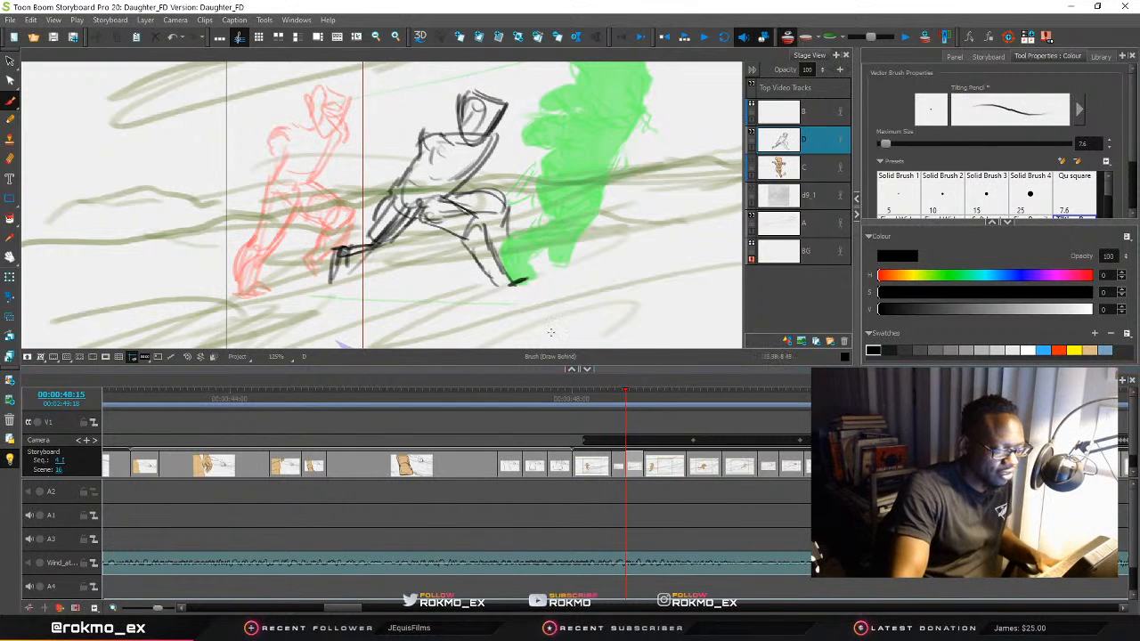
pyautogui.scroll(-1, 574, 293)
pyautogui.scroll(-1, 574, 293)
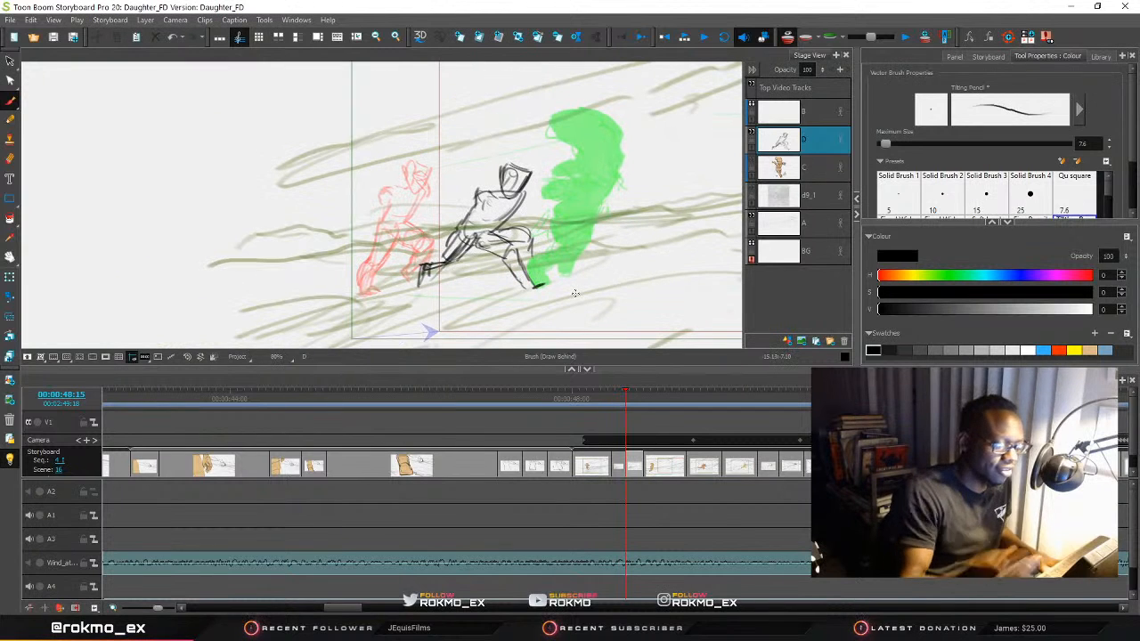
pyautogui.moveTo(627, 399)
pyautogui.mouseDown()
pyautogui.moveTo(567, 414)
pyautogui.moveTo(717, 416)
pyautogui.moveTo(581, 421)
pyautogui.moveTo(570, 432)
pyautogui.moveTo(691, 410)
pyautogui.moveTo(579, 421)
pyautogui.moveTo(646, 429)
pyautogui.moveTo(590, 445)
pyautogui.moveTo(573, 474)
pyautogui.moveTo(575, 463)
pyautogui.moveTo(634, 454)
pyautogui.moveTo(631, 440)
pyautogui.moveTo(672, 424)
pyautogui.moveTo(663, 454)
pyautogui.moveTo(588, 456)
pyautogui.moveTo(648, 440)
pyautogui.moveTo(605, 456)
pyautogui.mouseUp()
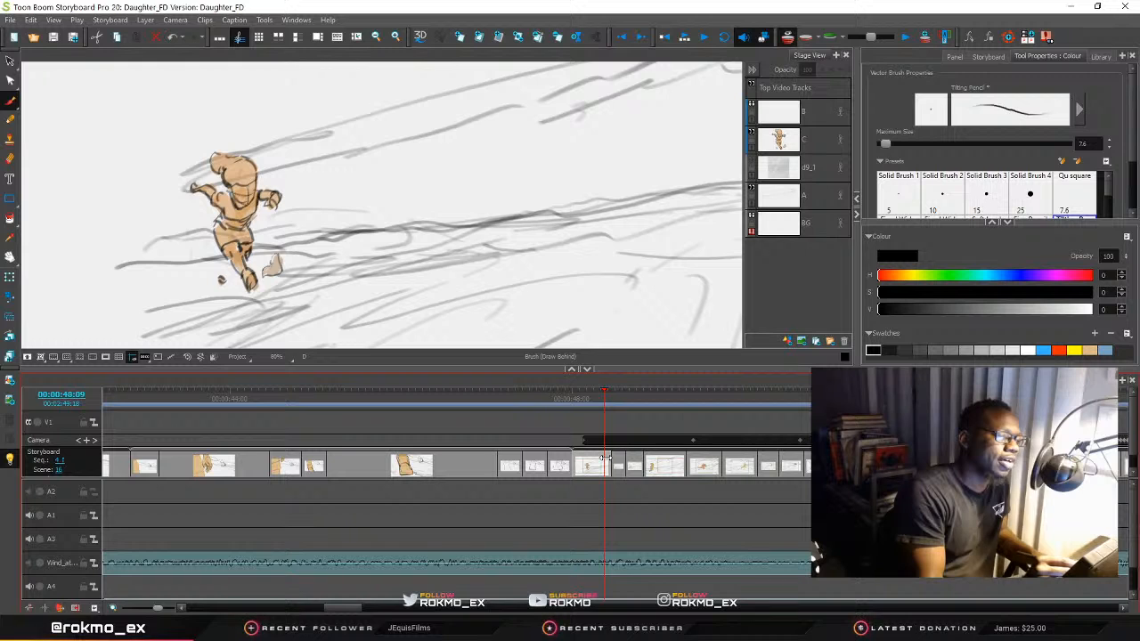
pyautogui.moveTo(605, 457); pyautogui.dragTo(608, 455)
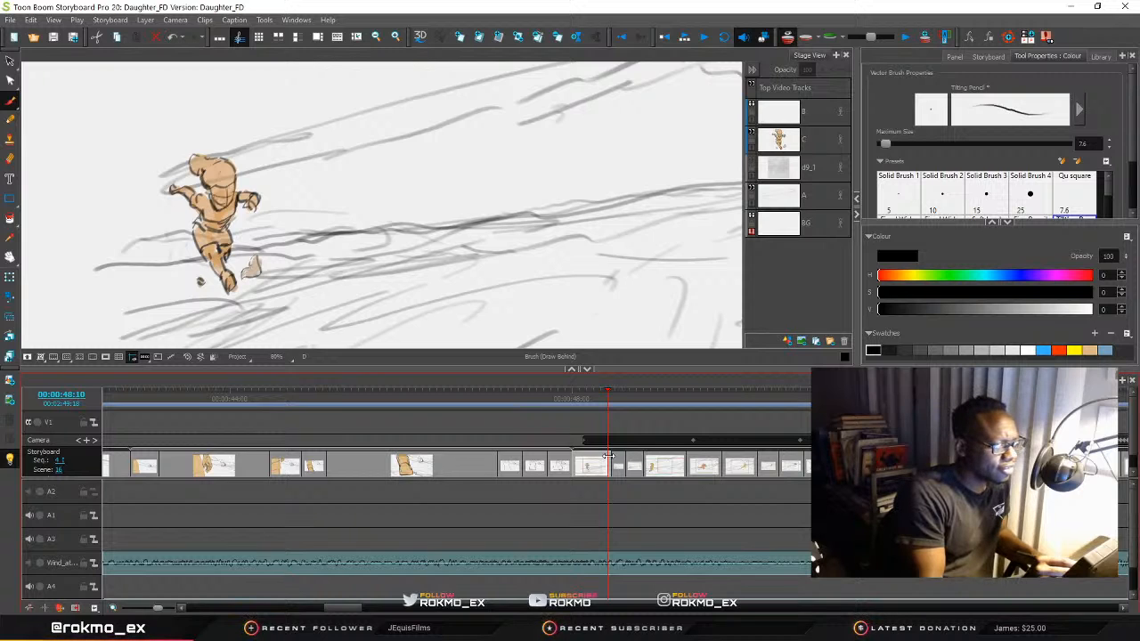
pyautogui.moveTo(608, 455); pyautogui.dragTo(664, 440)
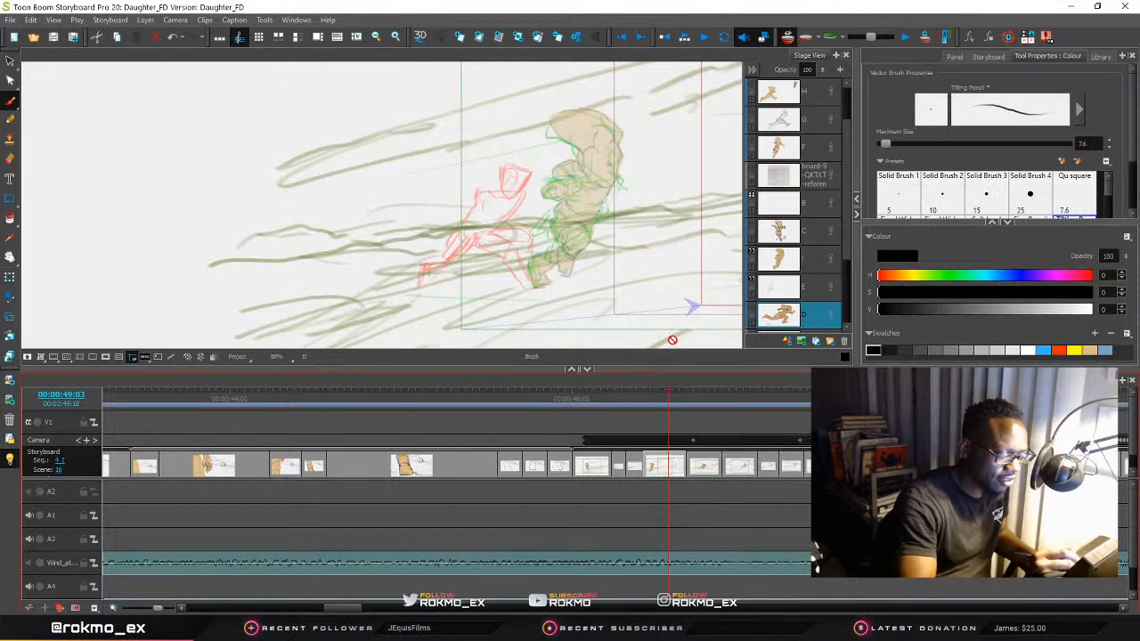
# Split the following panel of scene 16 at 00:00:49:01
pyautogui.click(677, 398)
pyautogui.click(661, 398)
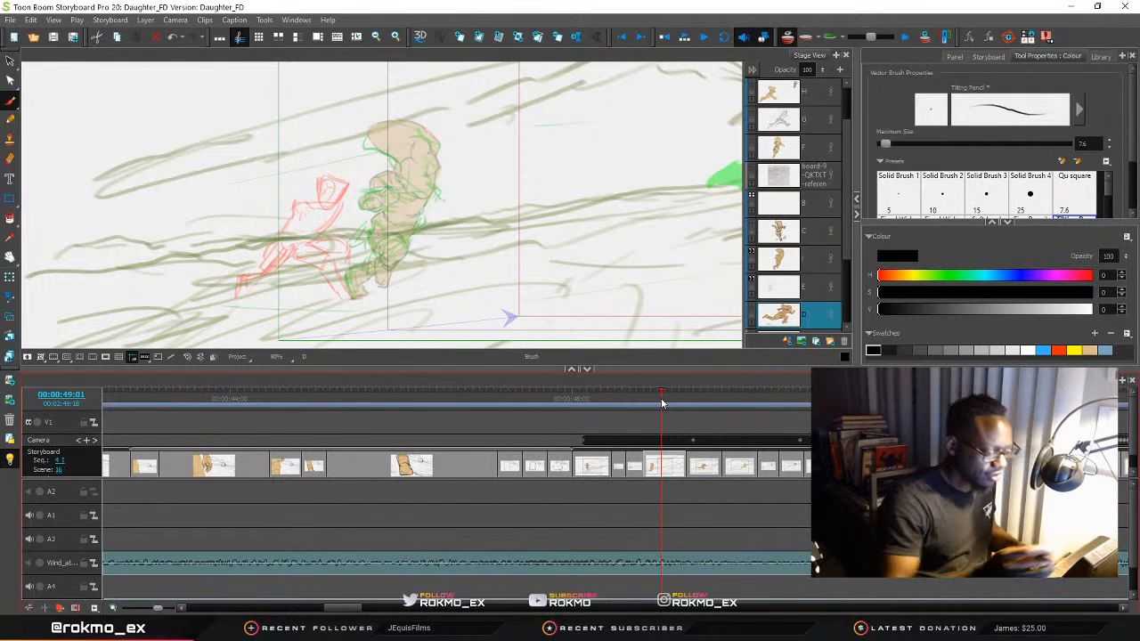
pyautogui.hotkey('alt', 's')
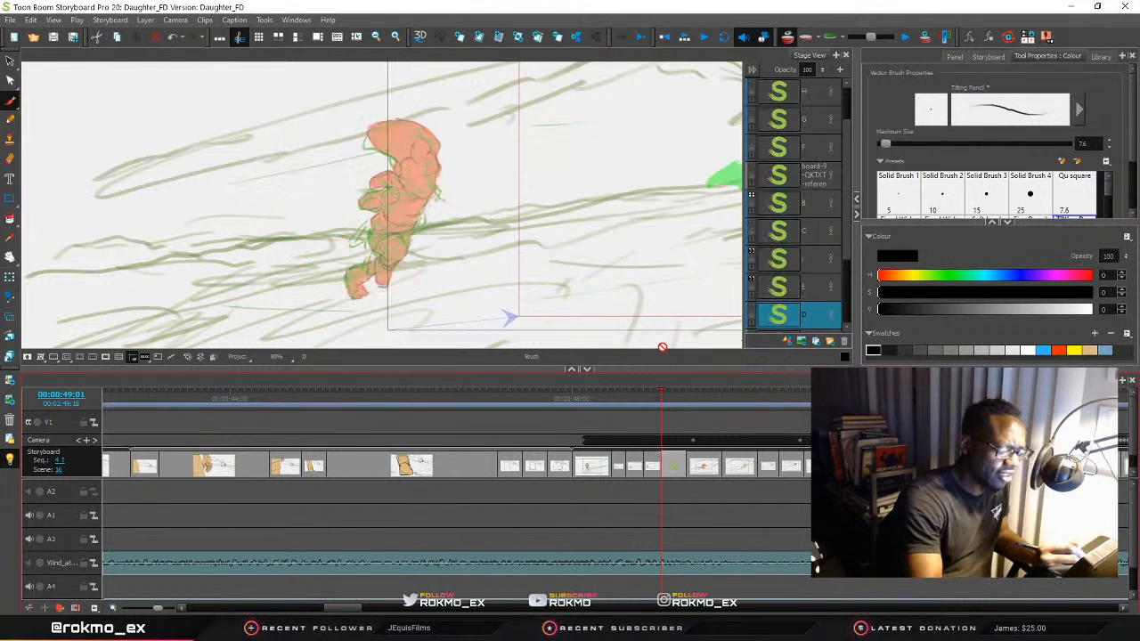
pyautogui.press('space')
pyautogui.moveTo(638, 220)
pyautogui.mouseDown()
pyautogui.moveTo(568, 245)
pyautogui.moveTo(465, 254)
pyautogui.moveTo(501, 279)
pyautogui.mouseUp()
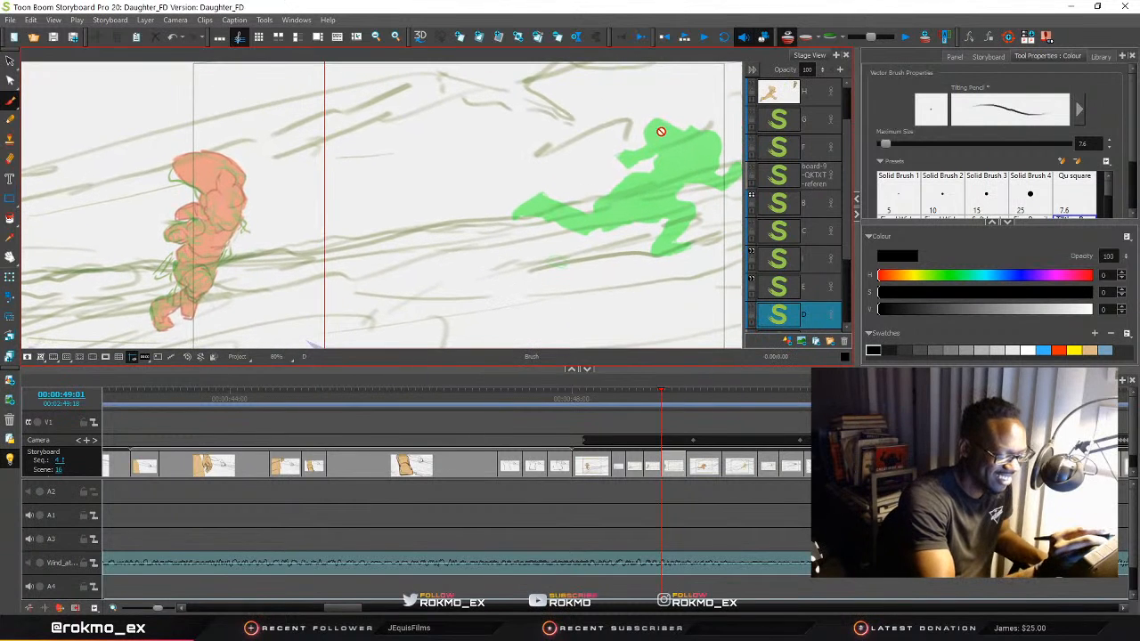
pyautogui.click(10, 103)
pyautogui.press('space')
pyautogui.moveTo(519, 274); pyautogui.dragTo(551, 269)
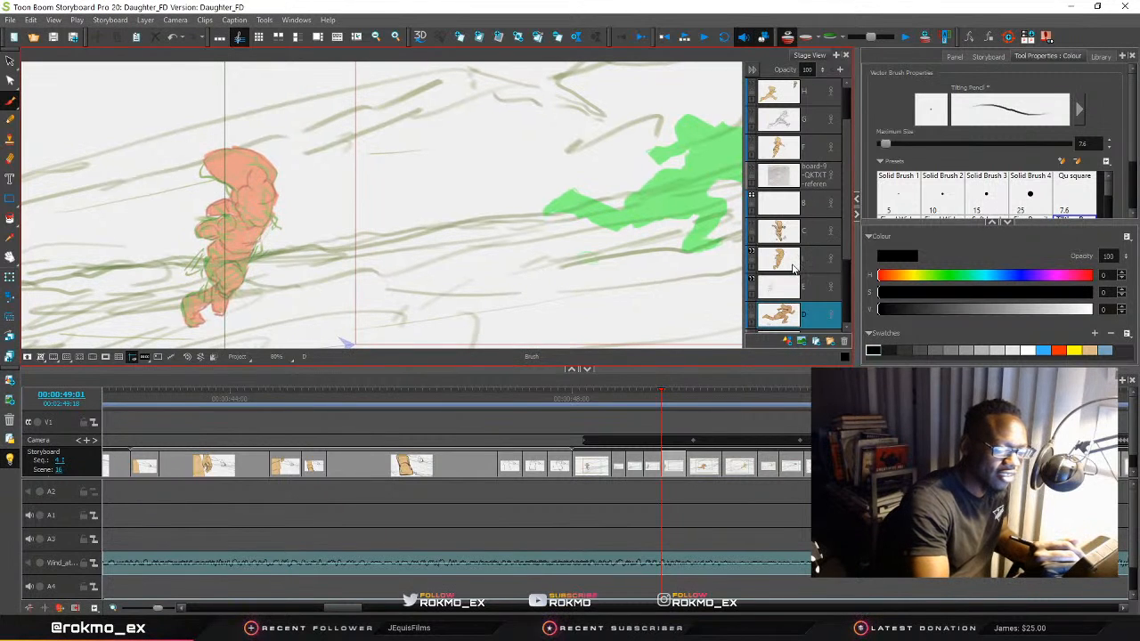
pyautogui.click(801, 96)
pyautogui.click(812, 119)
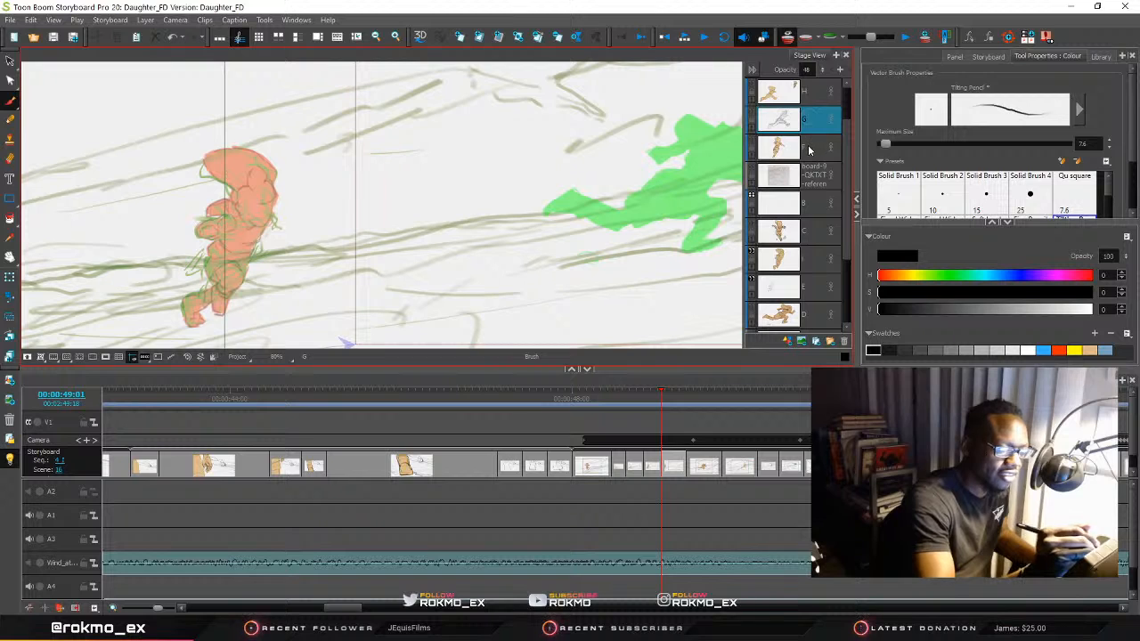
pyautogui.click(812, 92)
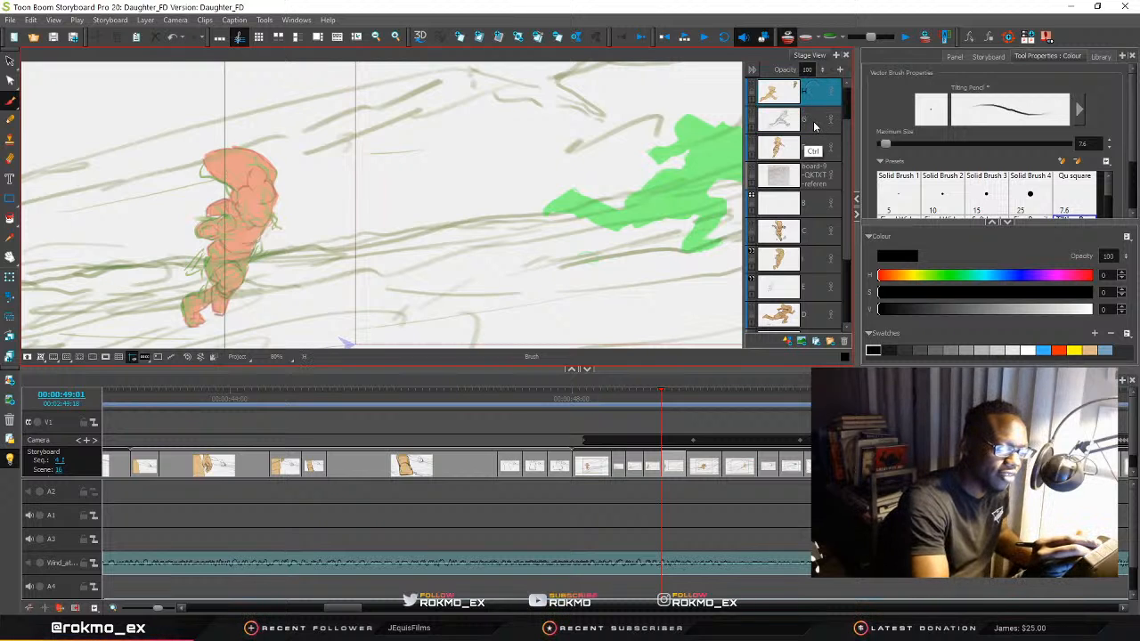
pyautogui.keyDown('shift'); pyautogui.click(812, 125); pyautogui.keyUp('shift')
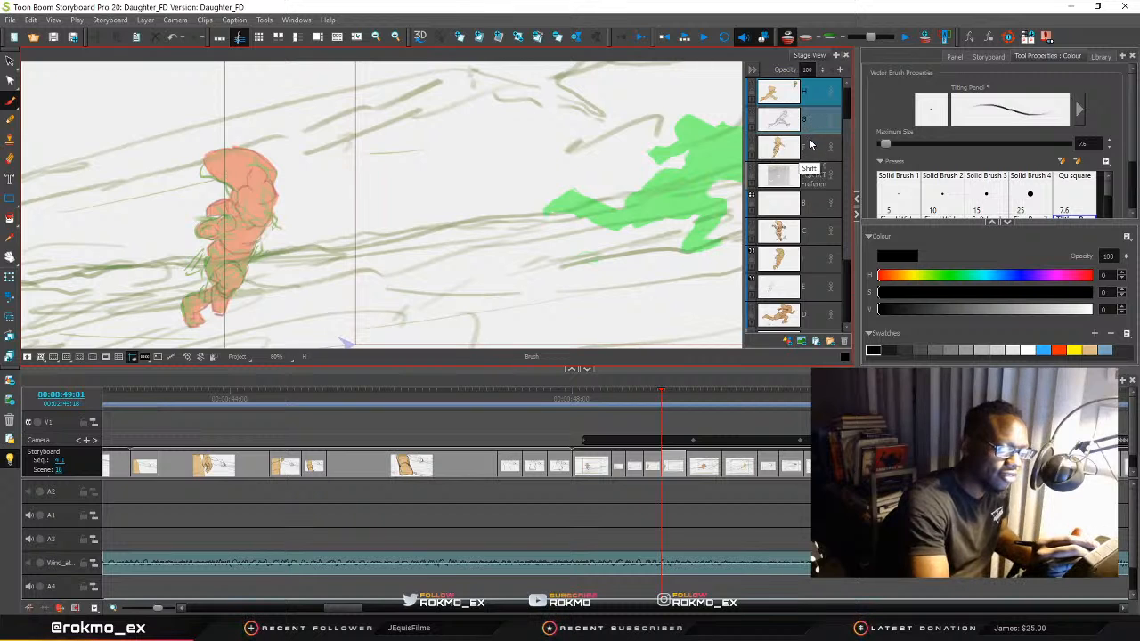
pyautogui.keyDown('shift'); pyautogui.click(813, 150); pyautogui.keyUp('shift')
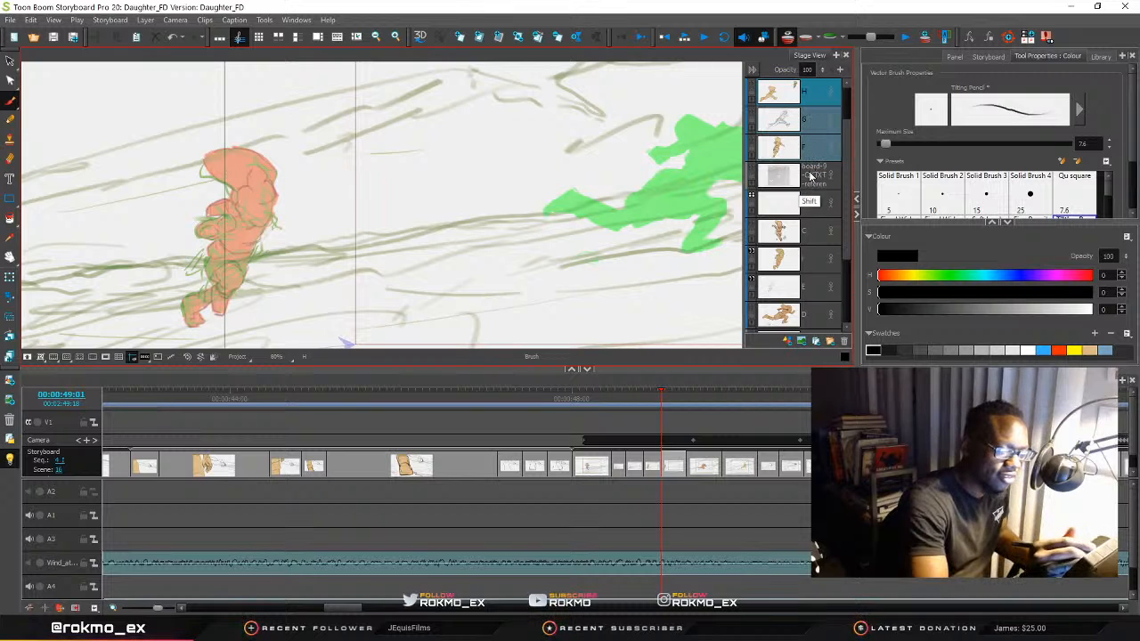
pyautogui.keyDown('shift'); pyautogui.click(816, 235); pyautogui.keyUp('shift')
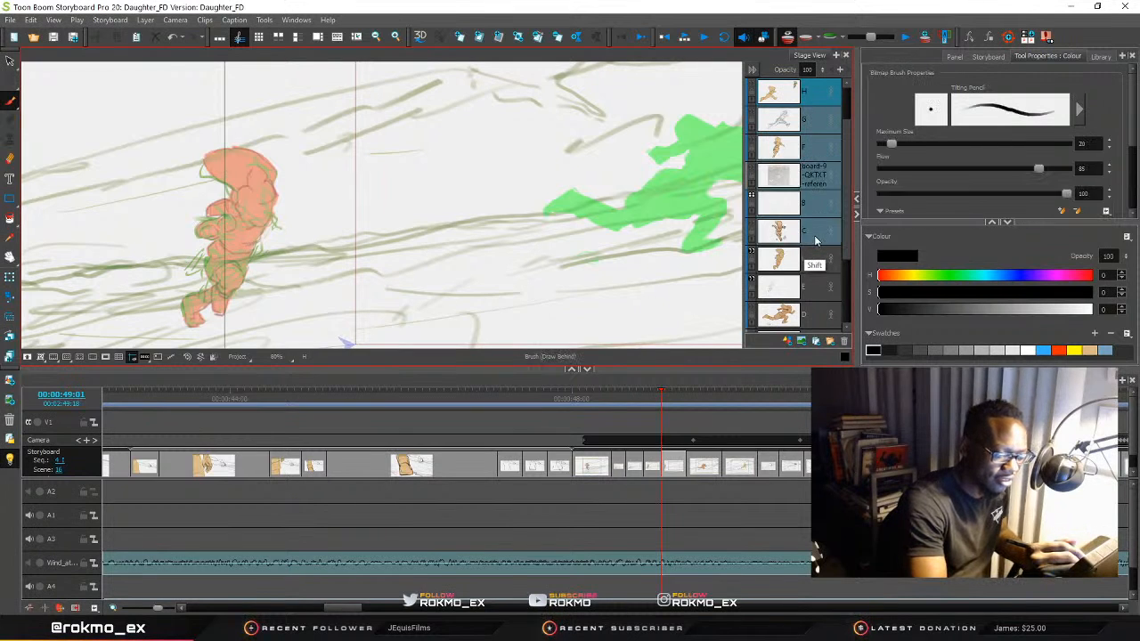
pyautogui.click(820, 182)
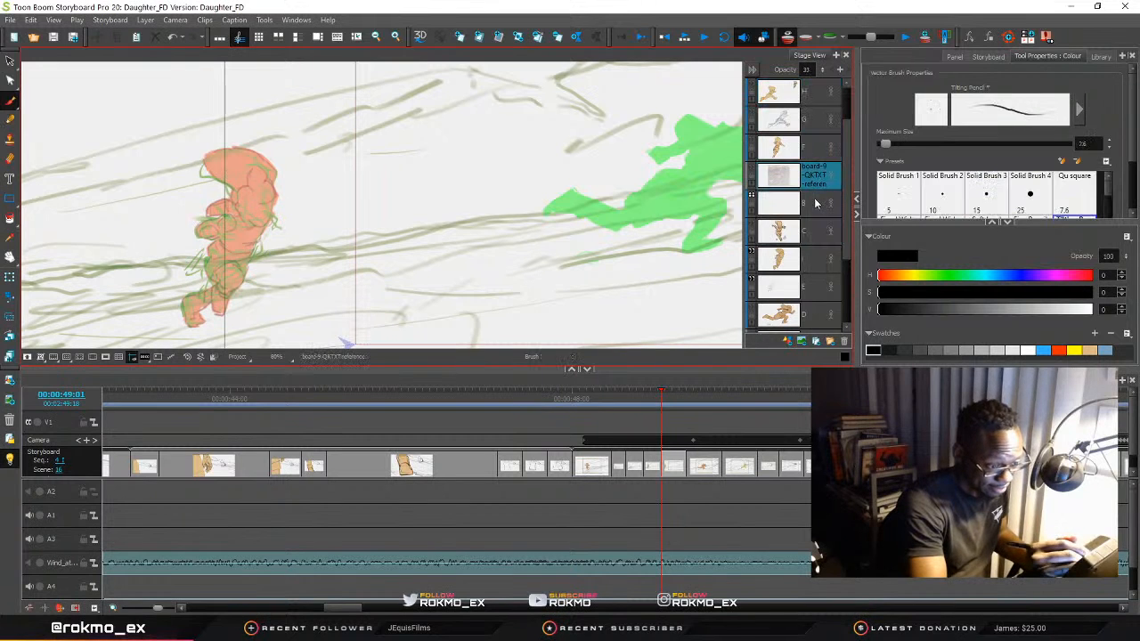
# Delete layers H, G and F, plus layers C and D, from the new panel at 00:00:49:01
pyautogui.click(812, 149)
pyautogui.keyDown('shift'); pyautogui.click(815, 91); pyautogui.keyUp('shift')
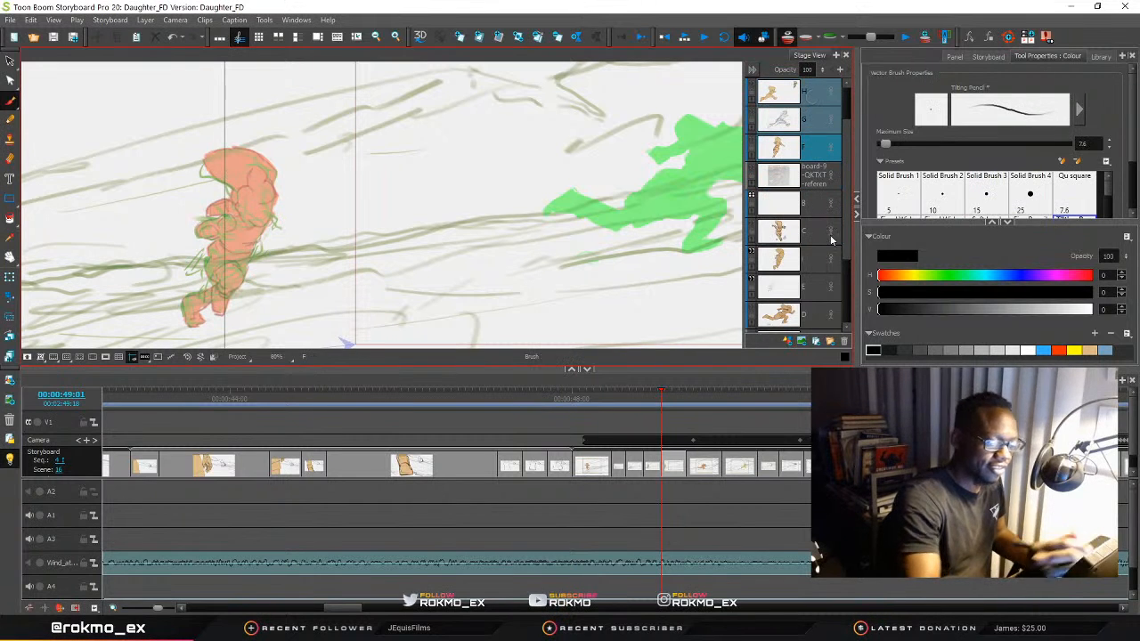
pyautogui.click(845, 342)
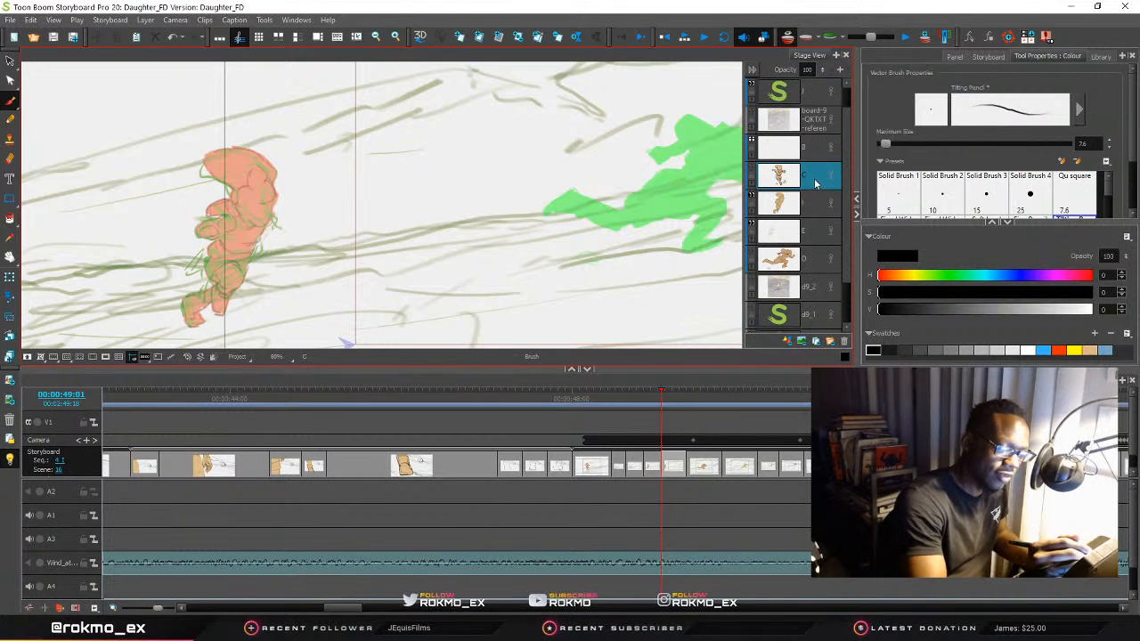
pyautogui.click(844, 343)
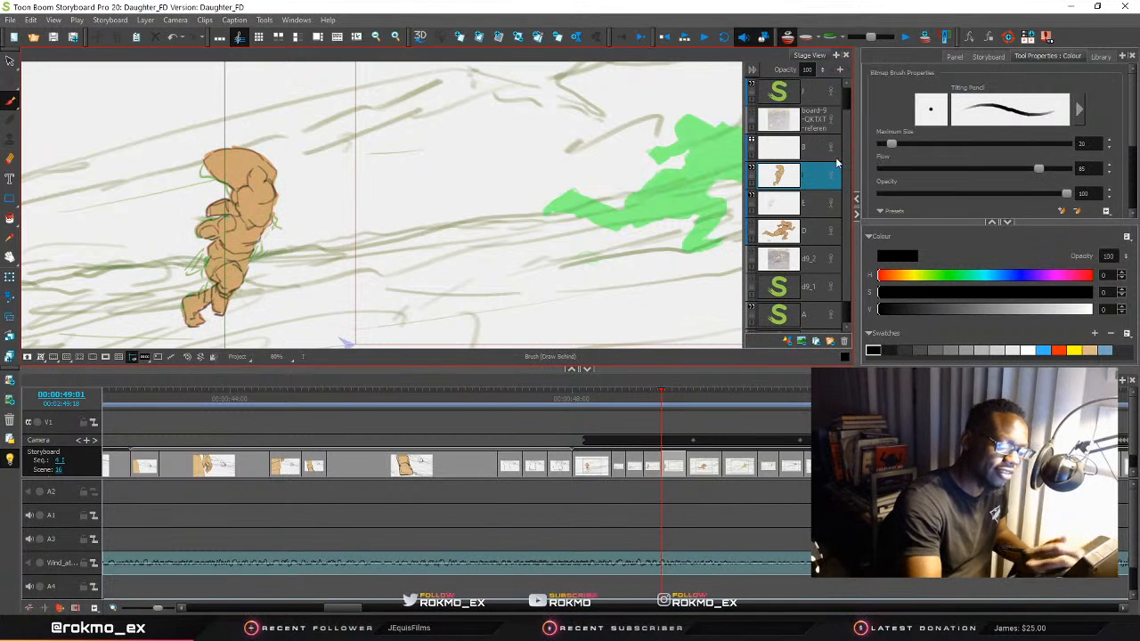
pyautogui.click(818, 230)
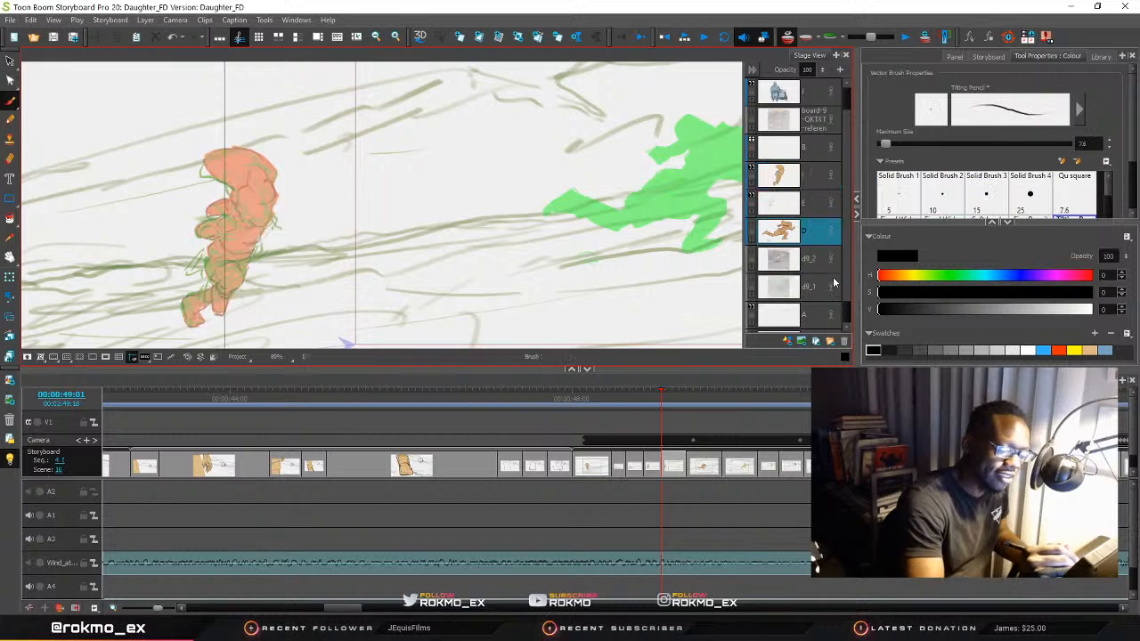
pyautogui.click(843, 341)
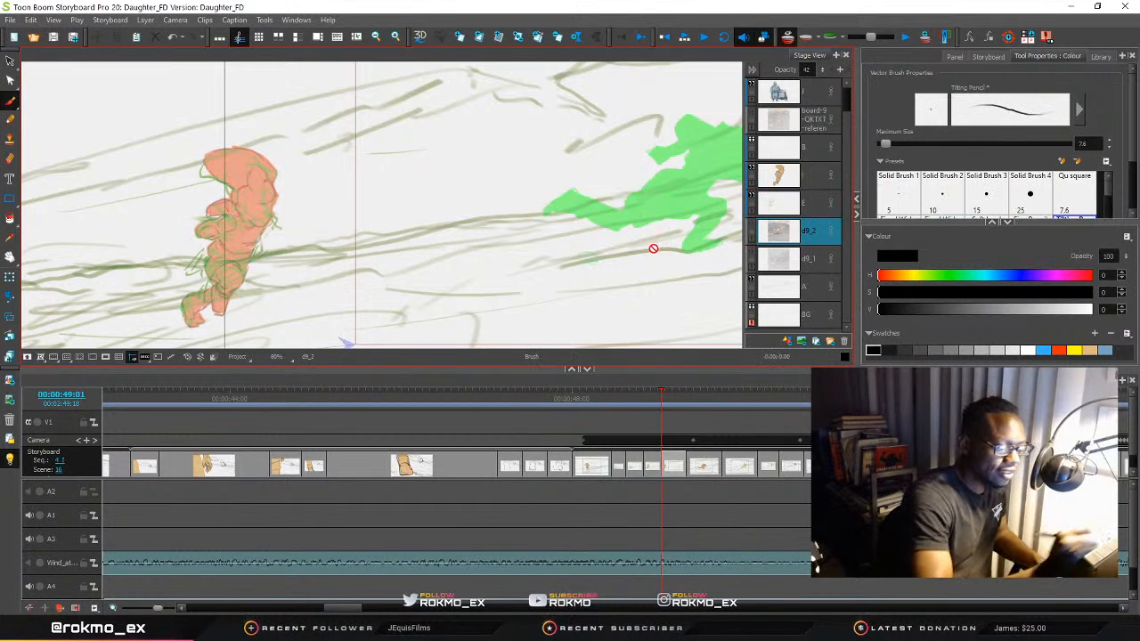
# Delete the remaining runner drawing layer below layer B, and layer E, from the panel at 00:00:49:03
pyautogui.moveTo(660, 398)
pyautogui.mouseDown()
pyautogui.moveTo(642, 402)
pyautogui.moveTo(668, 402)
pyautogui.mouseUp()
pyautogui.click(761, 194)
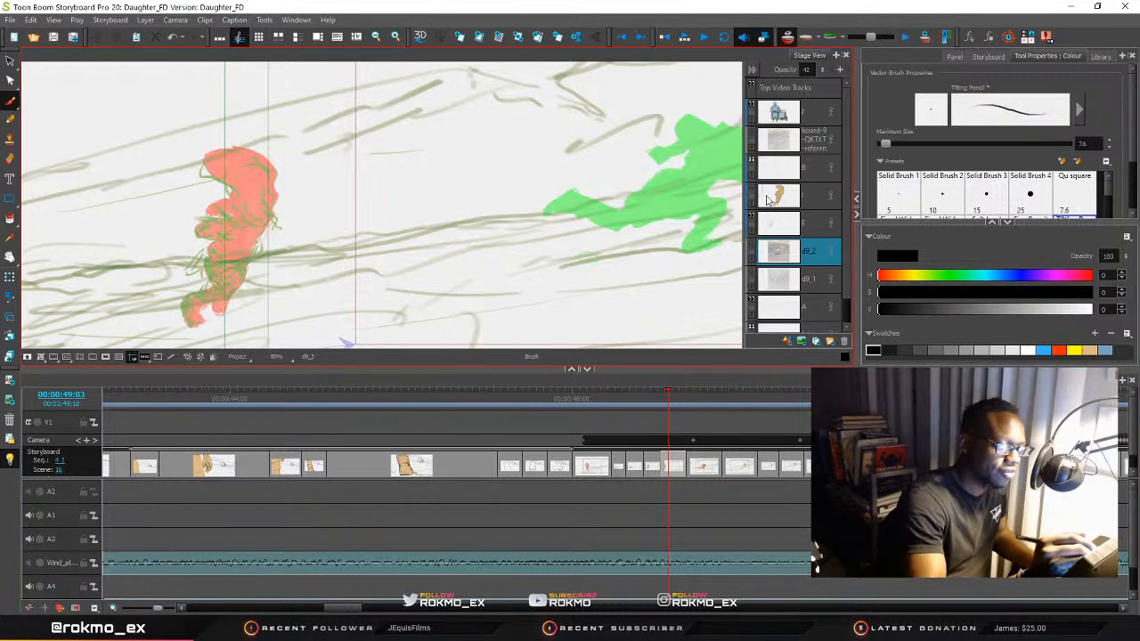
pyautogui.click(812, 203)
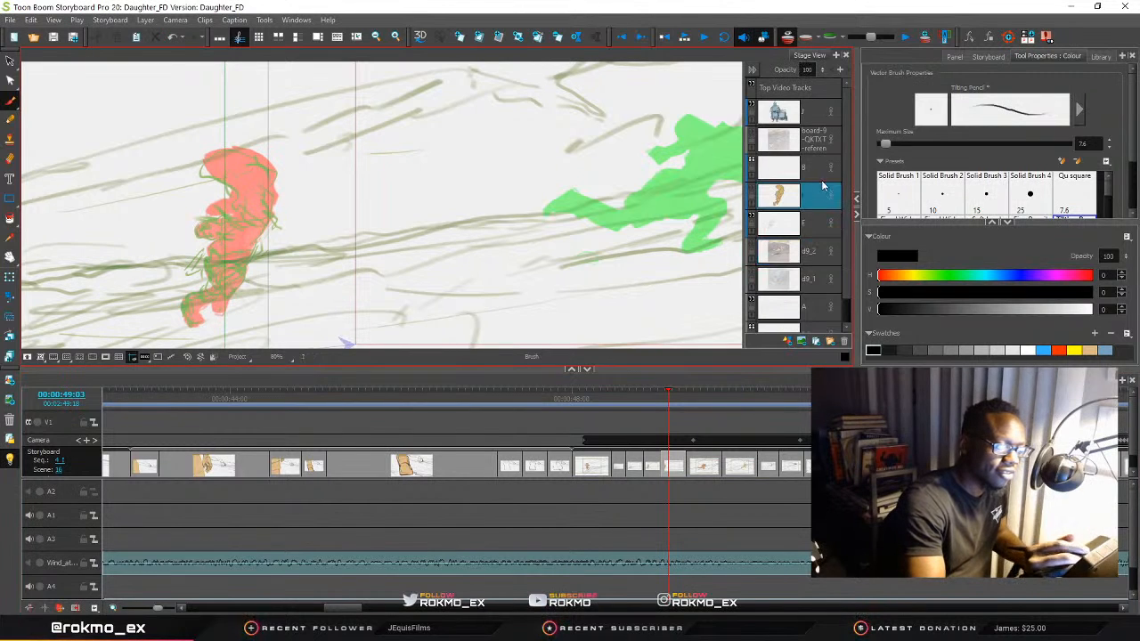
pyautogui.click(844, 341)
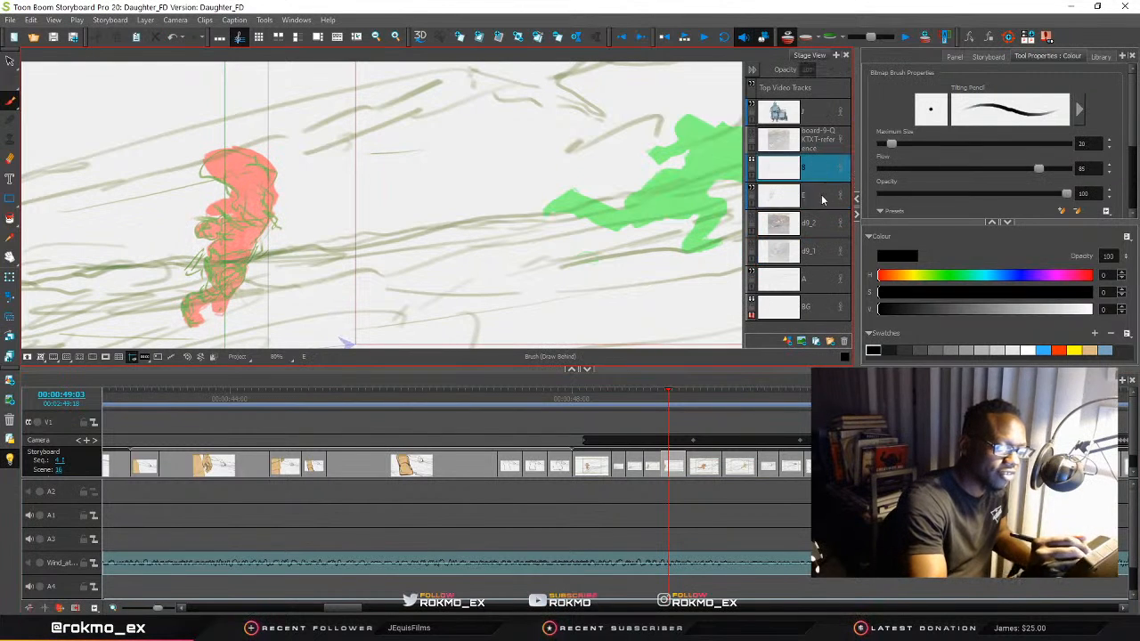
pyautogui.click(844, 343)
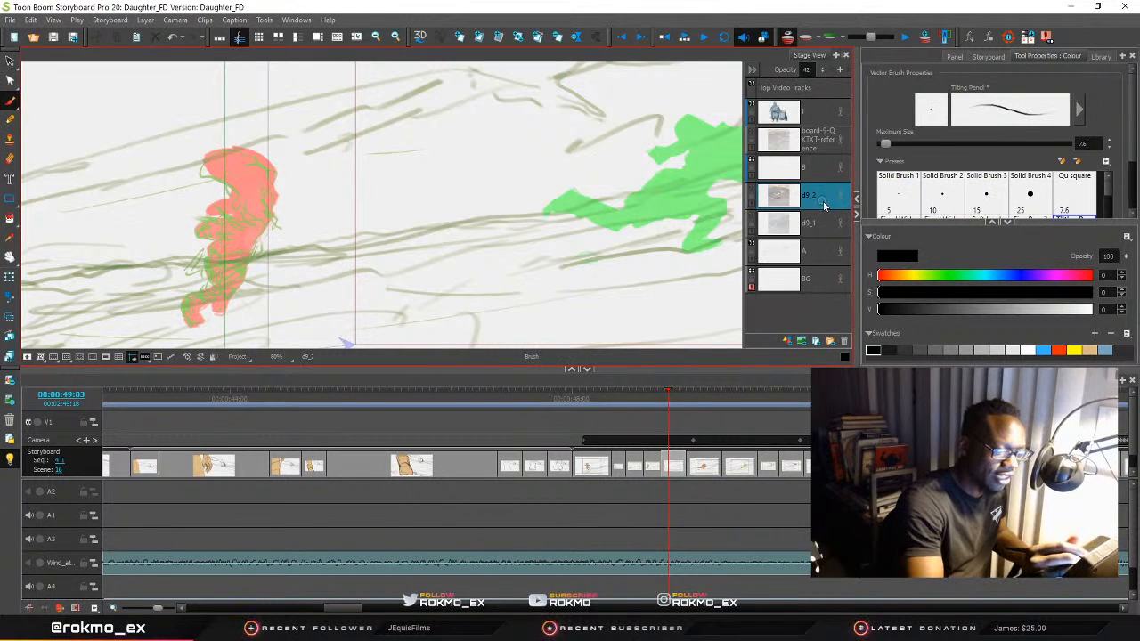
# Select layer B and reduce the onion skin colour wash so the neighbouring poses show their own lines and colours
pyautogui.click(815, 171)
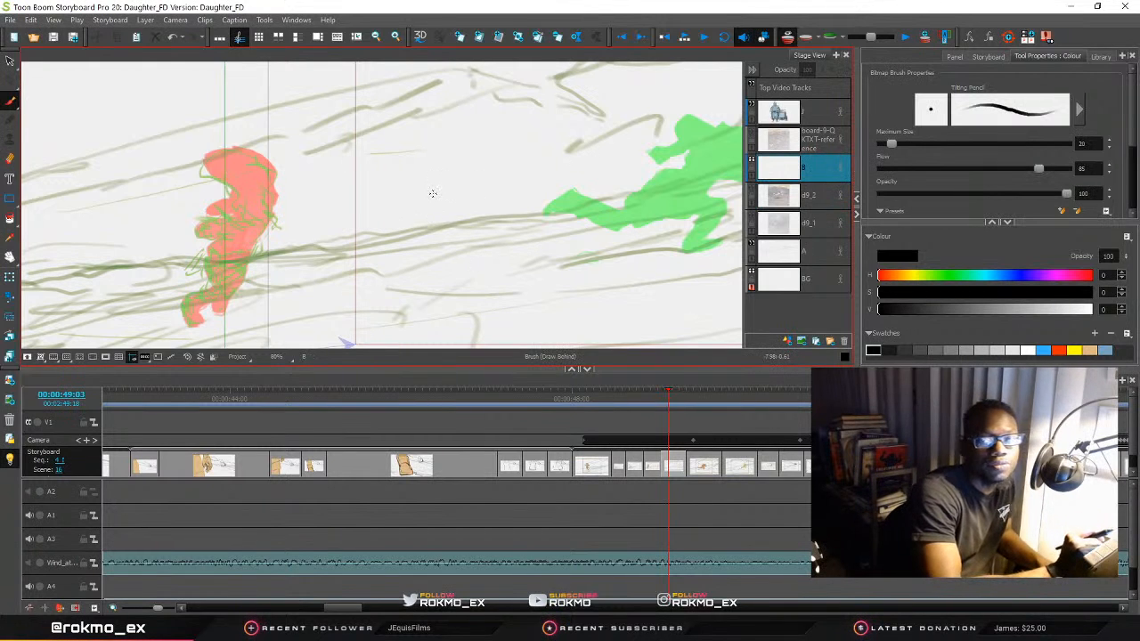
pyautogui.press('space')
pyautogui.moveTo(600, 238)
pyautogui.mouseDown()
pyautogui.moveTo(484, 263)
pyautogui.moveTo(549, 233)
pyautogui.mouseUp()
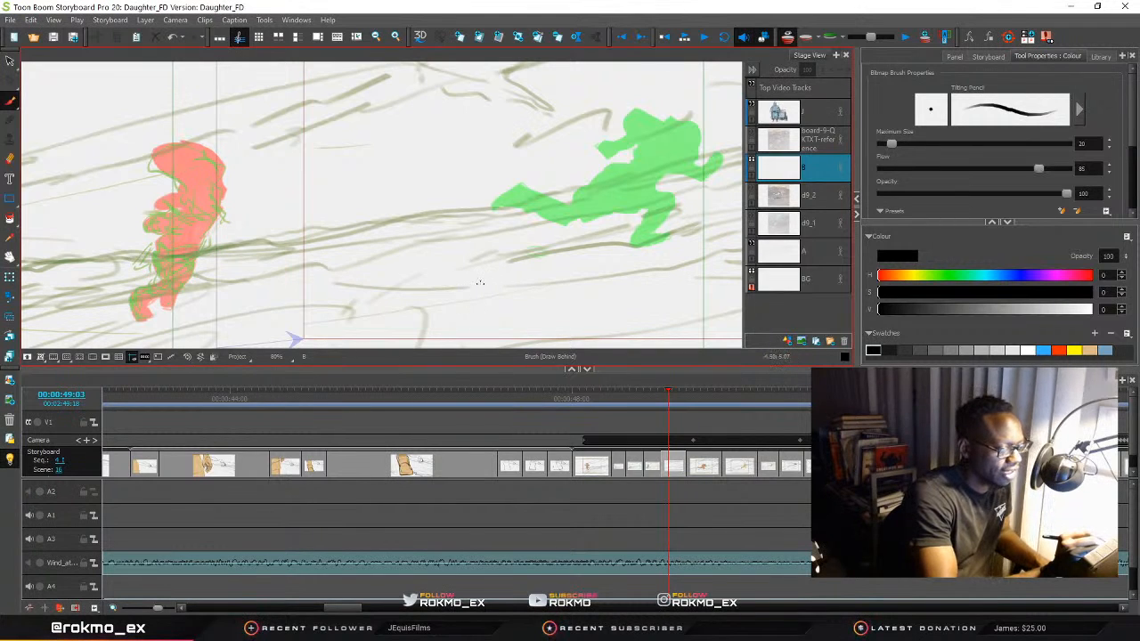
pyautogui.moveTo(477, 284); pyautogui.dragTo(479, 276)
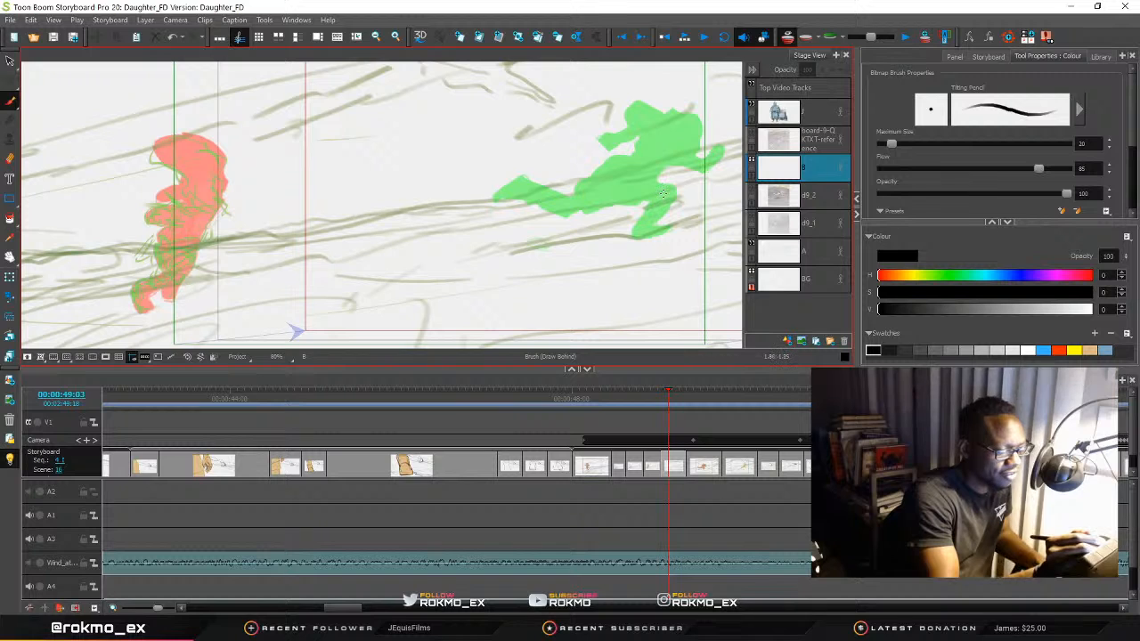
pyautogui.click(877, 37)
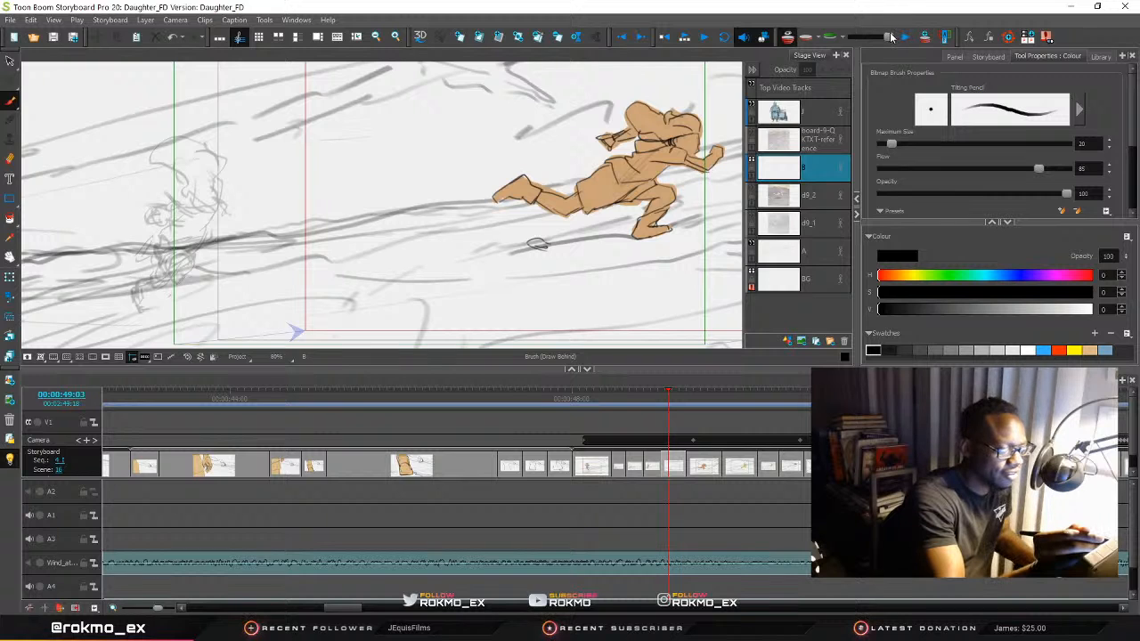
# Set the onion skin colour wash to its midpoint so the previous pose is tinted red and the next pose green
pyautogui.moveTo(890, 36); pyautogui.dragTo(856, 40)
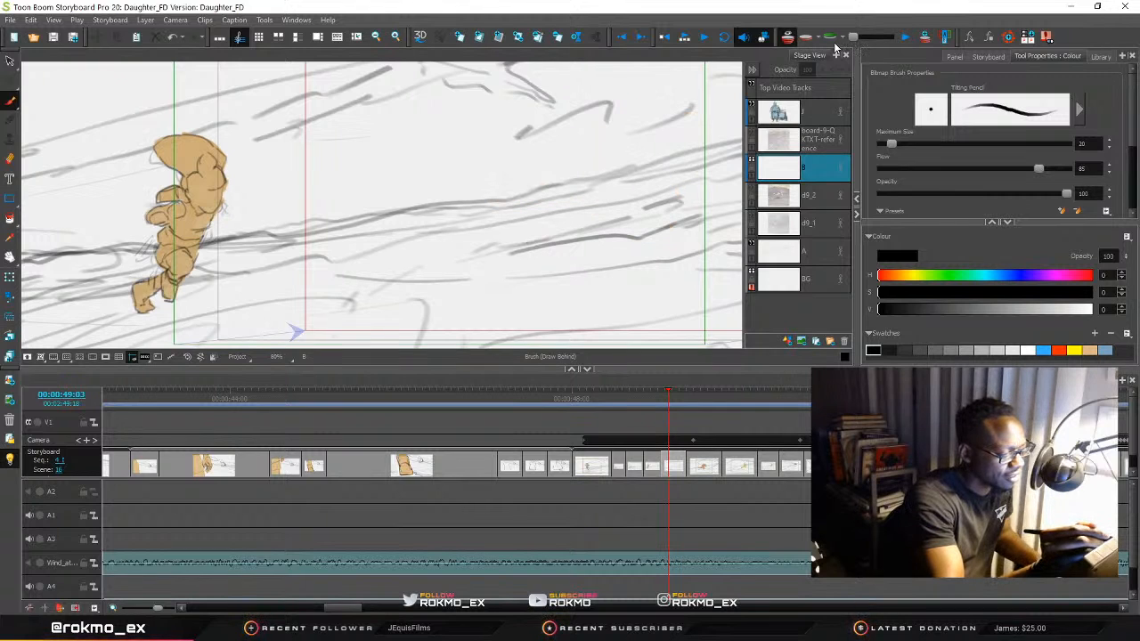
pyautogui.moveTo(853, 37)
pyautogui.mouseDown()
pyautogui.moveTo(887, 41)
pyautogui.moveTo(844, 51)
pyautogui.moveTo(886, 42)
pyautogui.moveTo(846, 51)
pyautogui.moveTo(870, 42)
pyautogui.mouseUp()
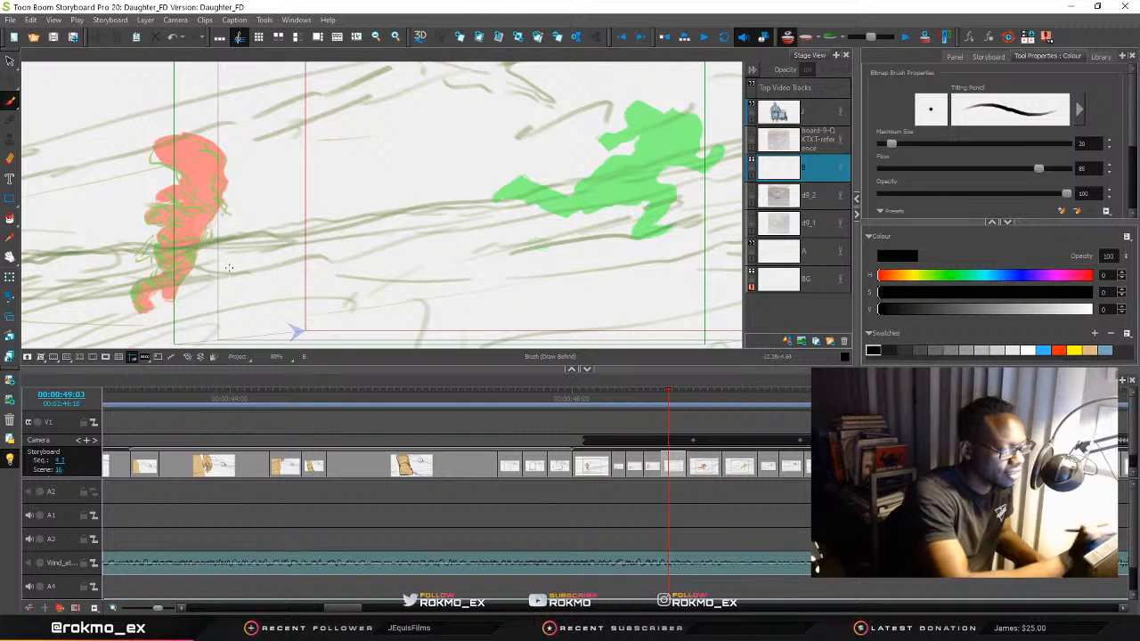
pyautogui.moveTo(187, 258)
pyautogui.mouseDown()
pyautogui.moveTo(218, 241)
pyautogui.moveTo(382, 247)
pyautogui.mouseUp()
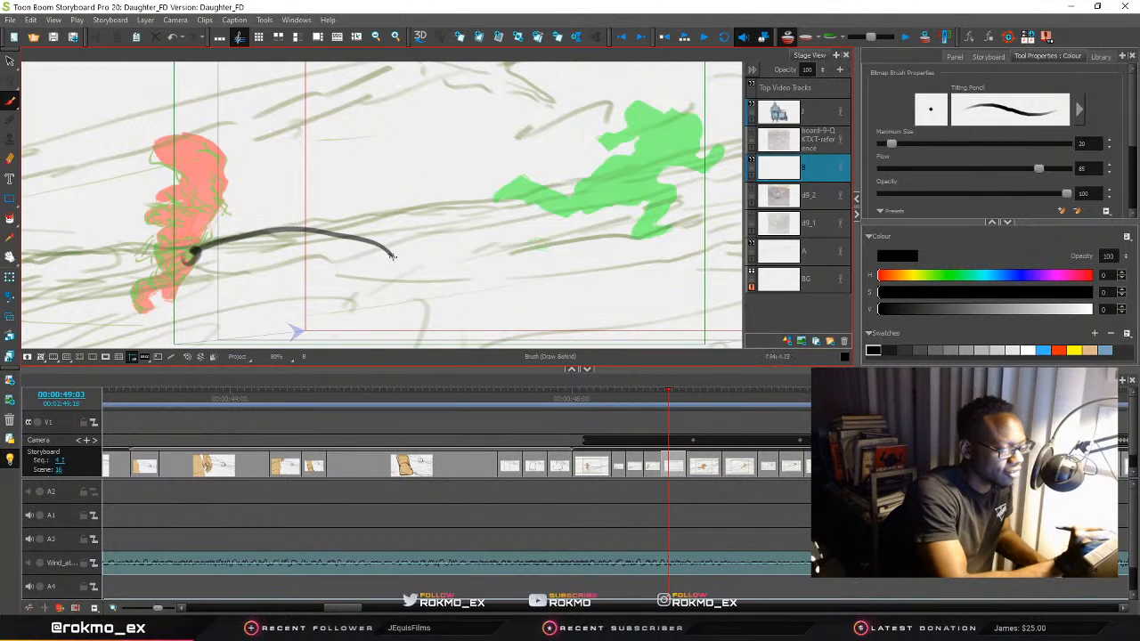
pyautogui.moveTo(389, 259)
pyautogui.mouseDown()
pyautogui.moveTo(389, 219)
pyautogui.moveTo(554, 190)
pyautogui.moveTo(648, 218)
pyautogui.moveTo(623, 233)
pyautogui.mouseUp()
pyautogui.hotkey('ctrl', 'z')
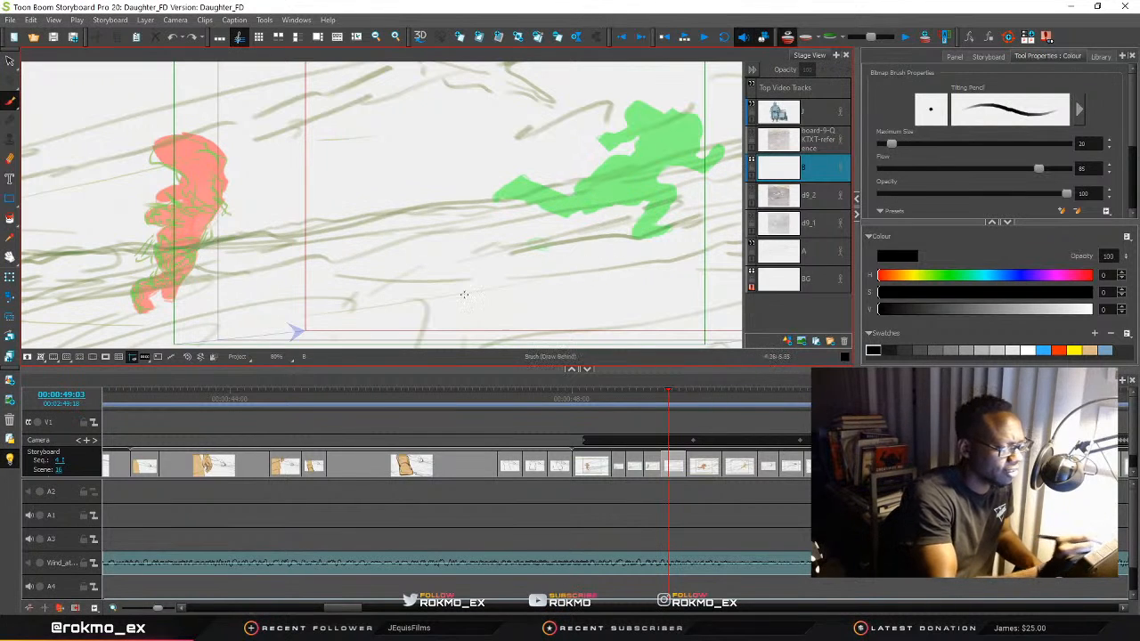
# Sketch the runner's planted foot and bent front leg on layer B, midway between the red and green poses
pyautogui.moveTo(392, 285); pyautogui.dragTo(374, 290)
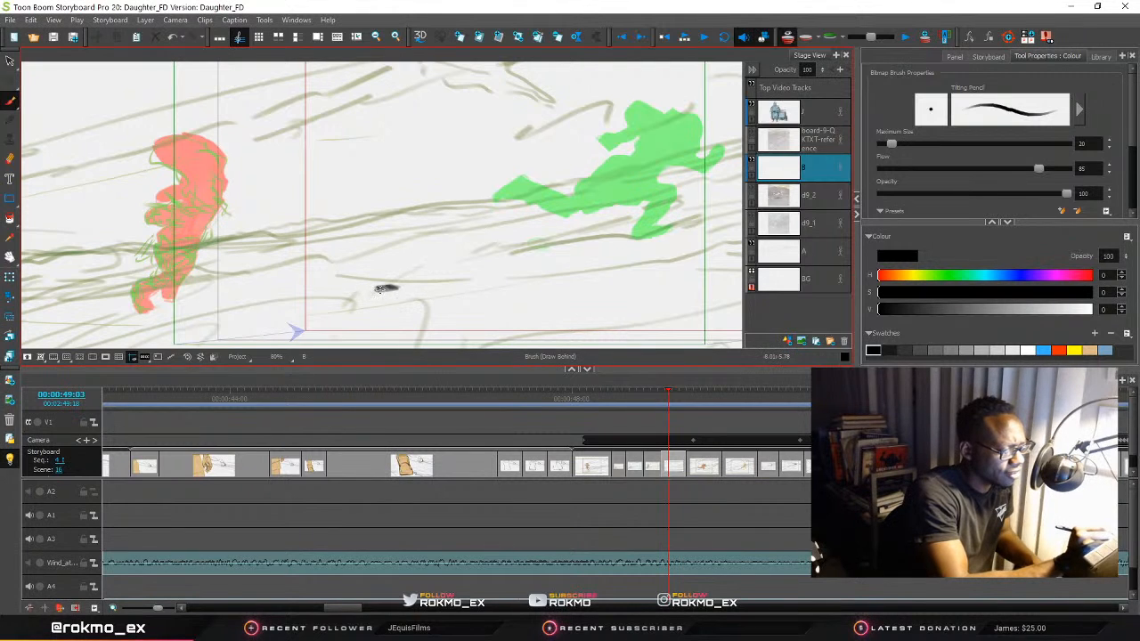
pyautogui.moveTo(163, 296); pyautogui.dragTo(321, 303)
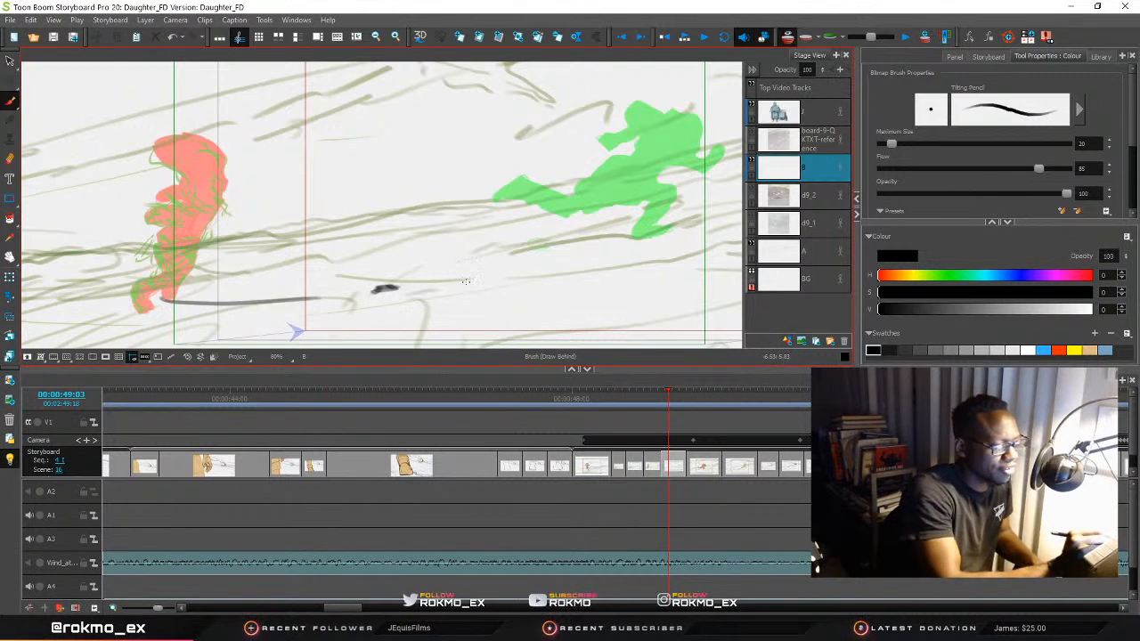
pyautogui.moveTo(535, 245); pyautogui.dragTo(669, 228)
pyautogui.hotkey('ctrl', 'z')
pyautogui.hotkey('ctrl', 'z')
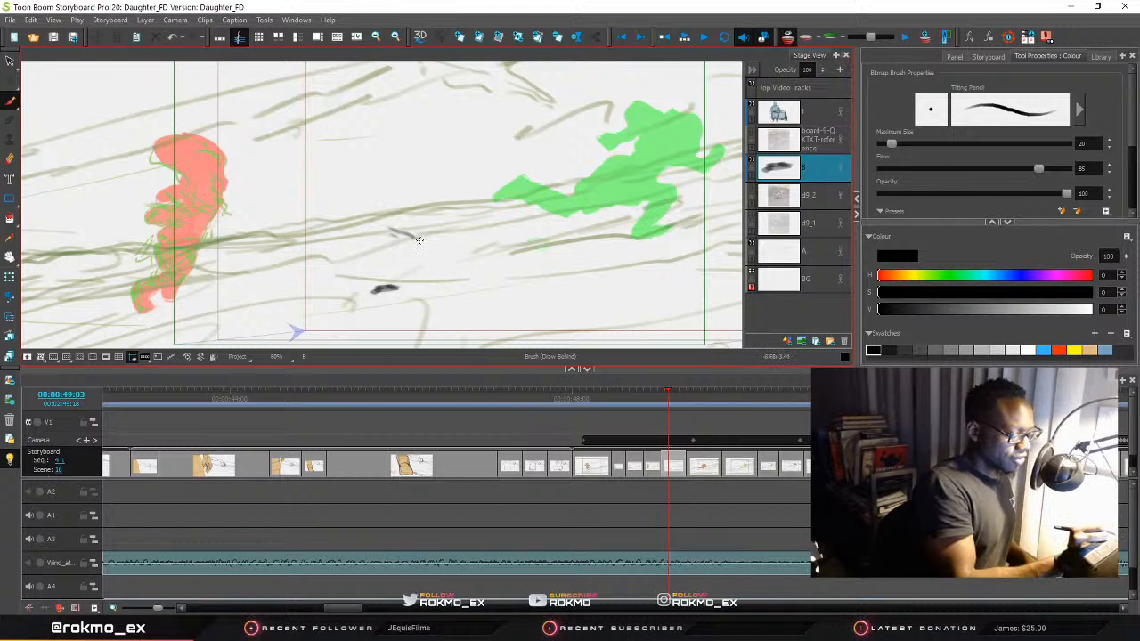
pyautogui.moveTo(420, 238); pyautogui.dragTo(397, 275)
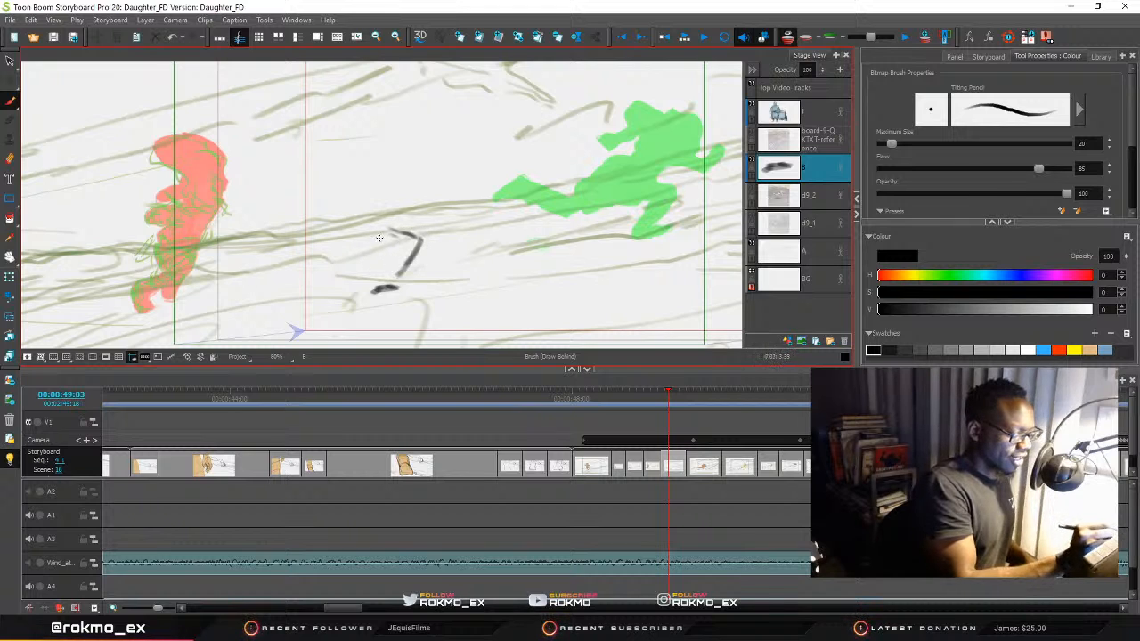
pyautogui.moveTo(375, 218)
pyautogui.mouseDown()
pyautogui.moveTo(410, 233)
pyautogui.moveTo(382, 240)
pyautogui.moveTo(394, 254)
pyautogui.moveTo(411, 242)
pyautogui.moveTo(381, 274)
pyautogui.moveTo(408, 262)
pyautogui.moveTo(400, 289)
pyautogui.mouseUp()
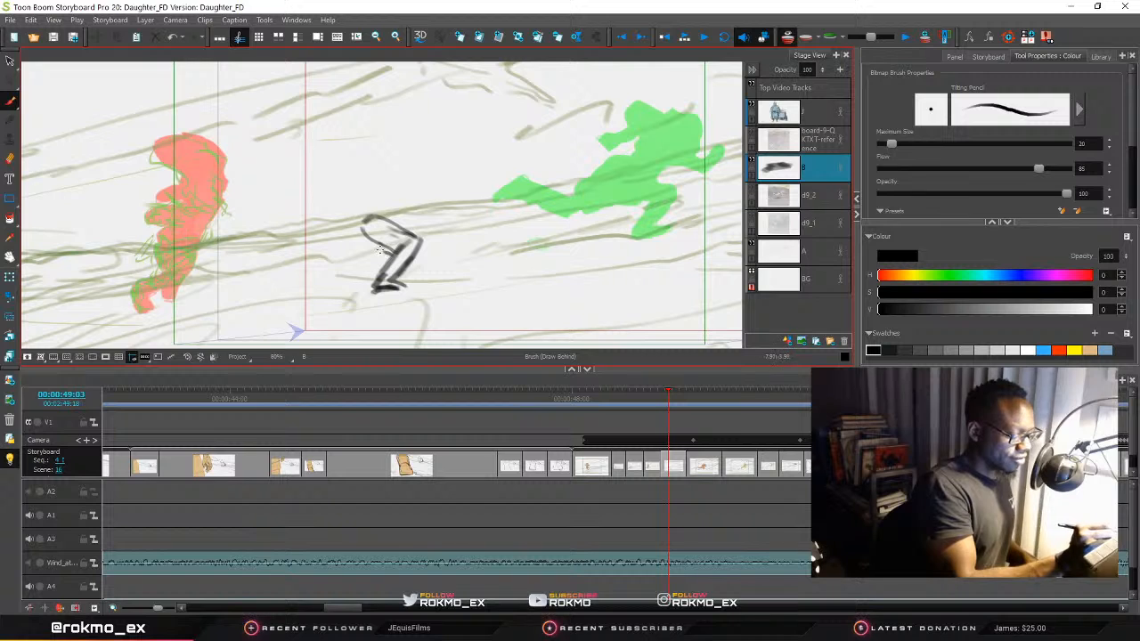
# Sketch the runner's trailing leg stretched back from the hips towards the red pose
pyautogui.moveTo(367, 239); pyautogui.dragTo(333, 257)
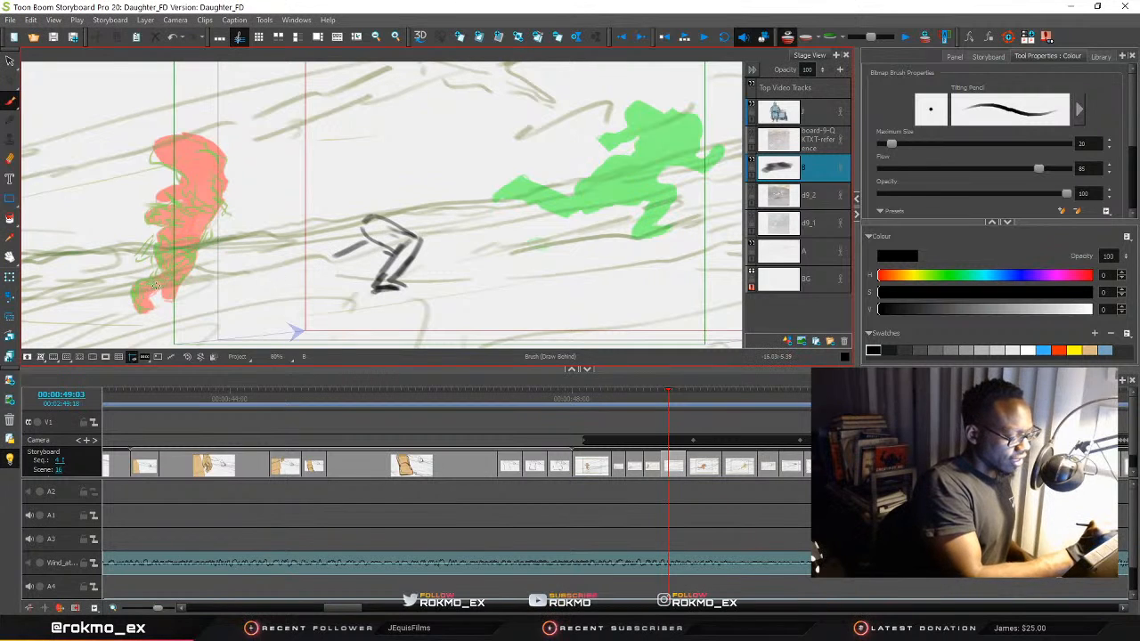
pyautogui.moveTo(378, 236)
pyautogui.mouseDown()
pyautogui.moveTo(345, 256)
pyautogui.moveTo(346, 226)
pyautogui.moveTo(319, 250)
pyautogui.moveTo(265, 260)
pyautogui.mouseUp()
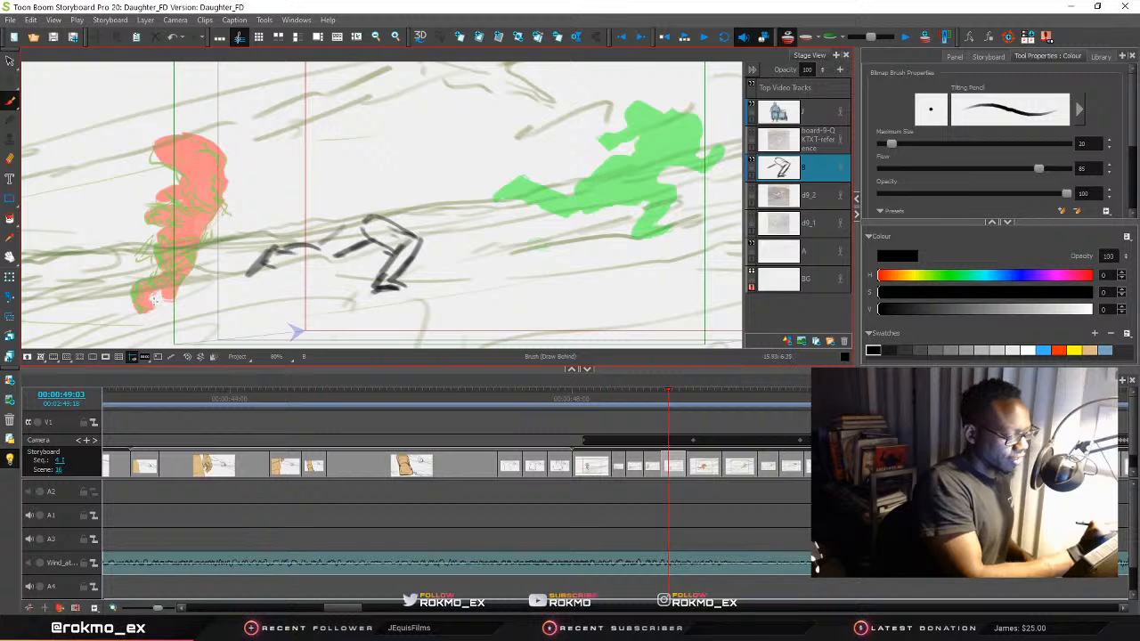
pyautogui.moveTo(265, 265)
pyautogui.mouseDown()
pyautogui.moveTo(325, 268)
pyautogui.moveTo(360, 243)
pyautogui.mouseUp()
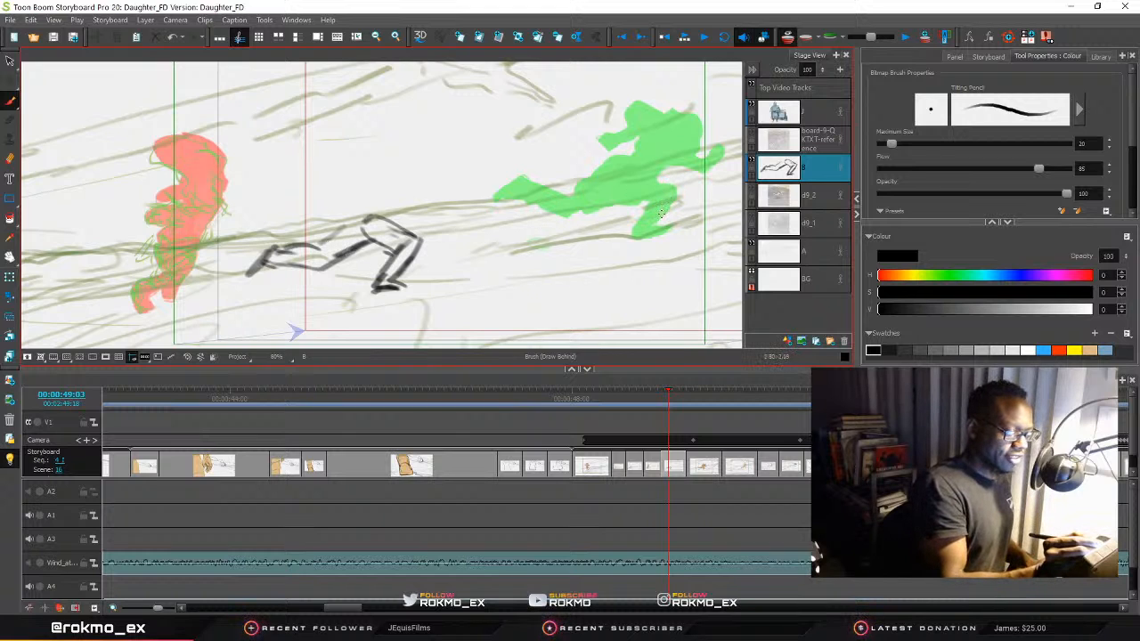
# Sketch the forward-leaning torso and round head above the legs to complete the rough in-between pose
pyautogui.moveTo(293, 260)
pyautogui.mouseDown()
pyautogui.moveTo(386, 266)
pyautogui.moveTo(624, 162)
pyautogui.moveTo(643, 235)
pyautogui.mouseUp()
pyautogui.hotkey('ctrl', 'z')
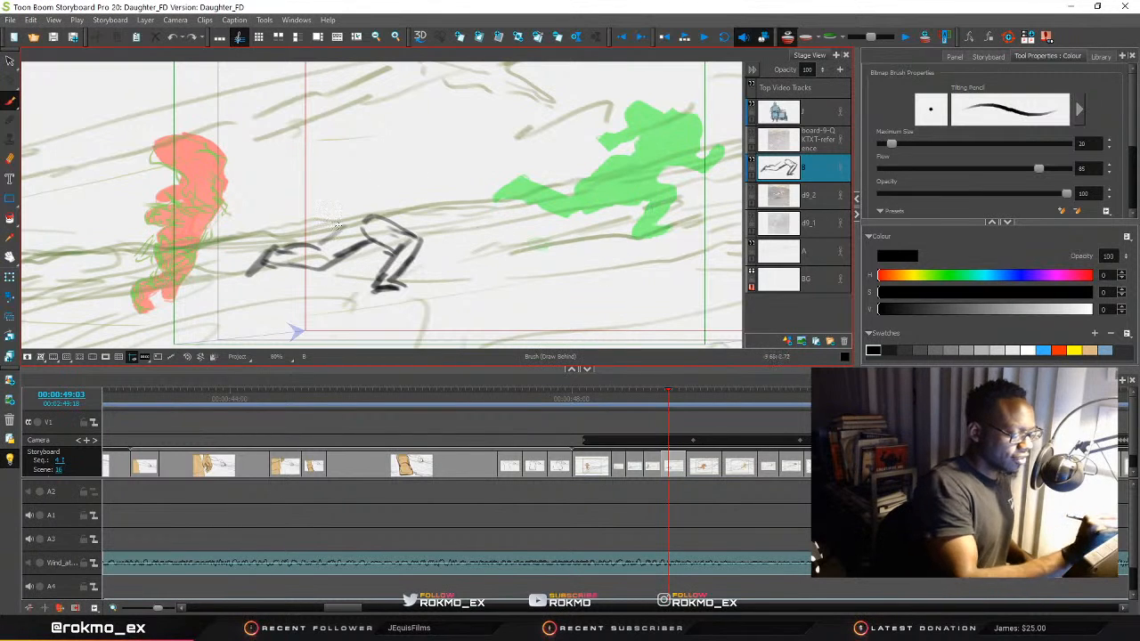
pyautogui.moveTo(351, 218); pyautogui.dragTo(392, 177)
pyautogui.moveTo(388, 218)
pyautogui.mouseDown()
pyautogui.moveTo(418, 188)
pyautogui.moveTo(384, 183)
pyautogui.moveTo(414, 182)
pyautogui.moveTo(415, 164)
pyautogui.moveTo(430, 171)
pyautogui.moveTo(407, 167)
pyautogui.moveTo(420, 154)
pyautogui.moveTo(430, 180)
pyautogui.moveTo(412, 166)
pyautogui.moveTo(423, 161)
pyautogui.moveTo(406, 181)
pyautogui.moveTo(411, 166)
pyautogui.moveTo(431, 161)
pyautogui.moveTo(427, 188)
pyautogui.moveTo(403, 178)
pyautogui.mouseUp()
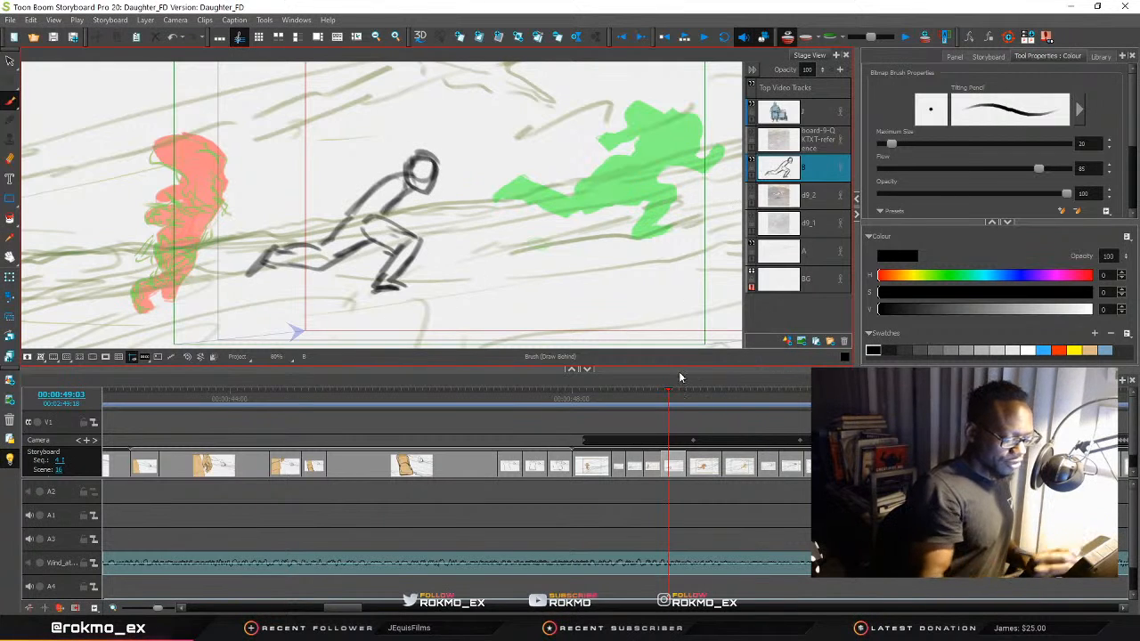
# Split the scene 16 panel at 00:00:49:05 and replace the new panel's layer B with an empty vector layer
pyautogui.moveTo(666, 400)
pyautogui.mouseDown()
pyautogui.moveTo(641, 400)
pyautogui.moveTo(703, 404)
pyautogui.moveTo(668, 399)
pyautogui.moveTo(681, 398)
pyautogui.mouseUp()
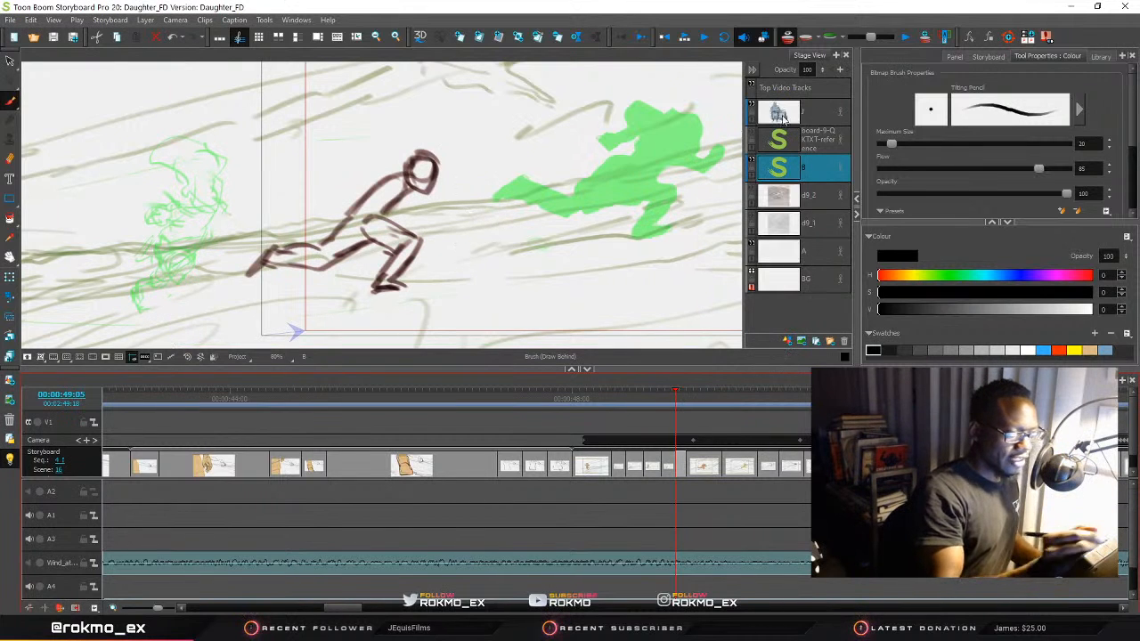
pyautogui.click(844, 341)
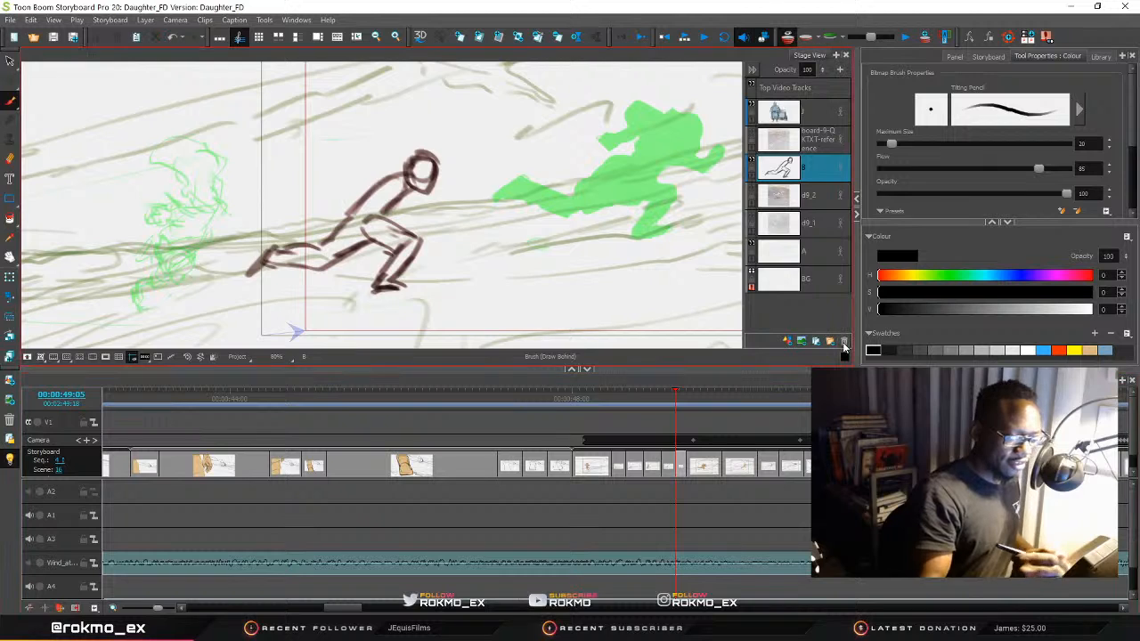
pyautogui.click(786, 342)
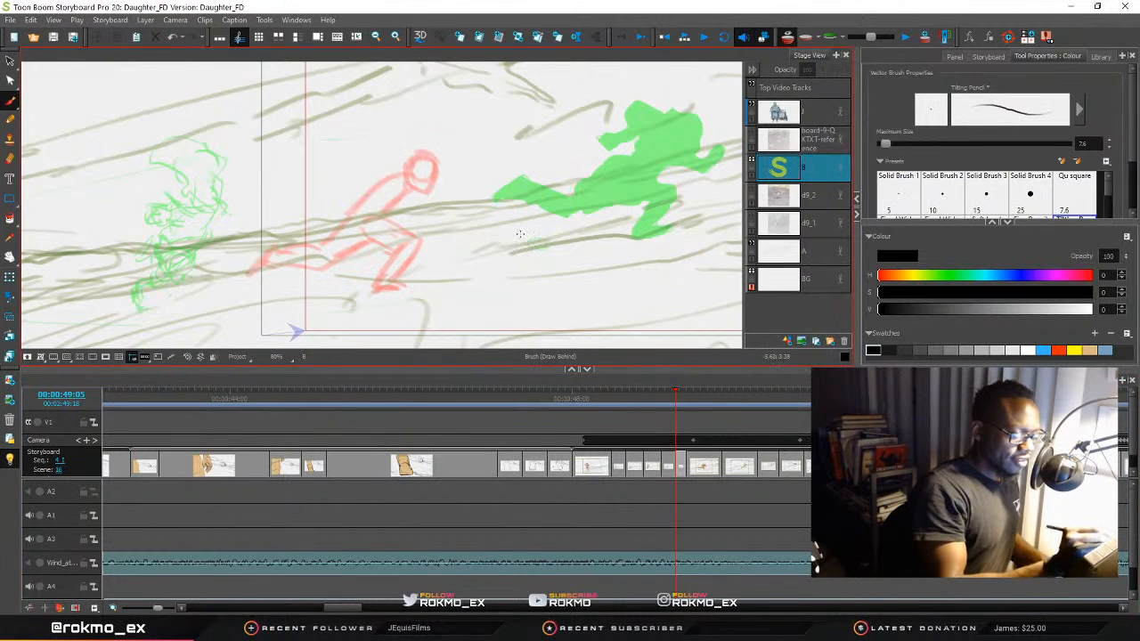
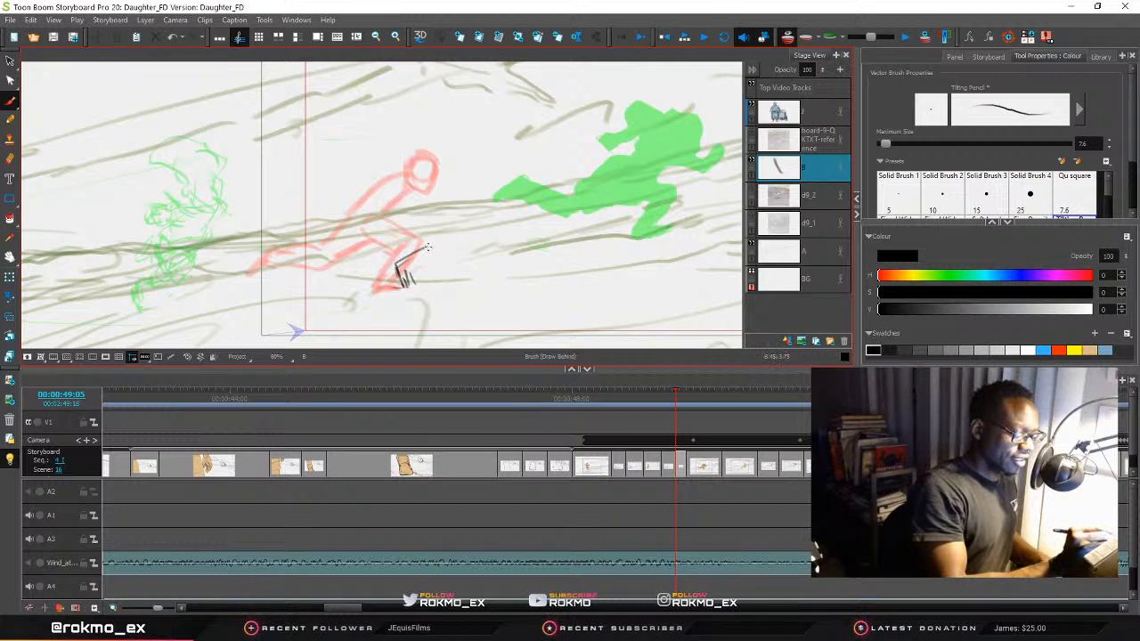
# Sketch the second pose's back leg pushing off from the red pose's planted foot, plus the hips and front thigh
pyautogui.moveTo(423, 249)
pyautogui.mouseDown()
pyautogui.moveTo(504, 212)
pyautogui.moveTo(472, 244)
pyautogui.mouseUp()
pyautogui.moveTo(408, 274)
pyautogui.mouseDown()
pyautogui.moveTo(510, 214)
pyautogui.moveTo(483, 212)
pyautogui.moveTo(521, 210)
pyautogui.moveTo(493, 205)
pyautogui.moveTo(541, 201)
pyautogui.moveTo(553, 212)
pyautogui.moveTo(528, 235)
pyautogui.moveTo(509, 223)
pyautogui.moveTo(518, 224)
pyautogui.moveTo(498, 244)
pyautogui.mouseUp()
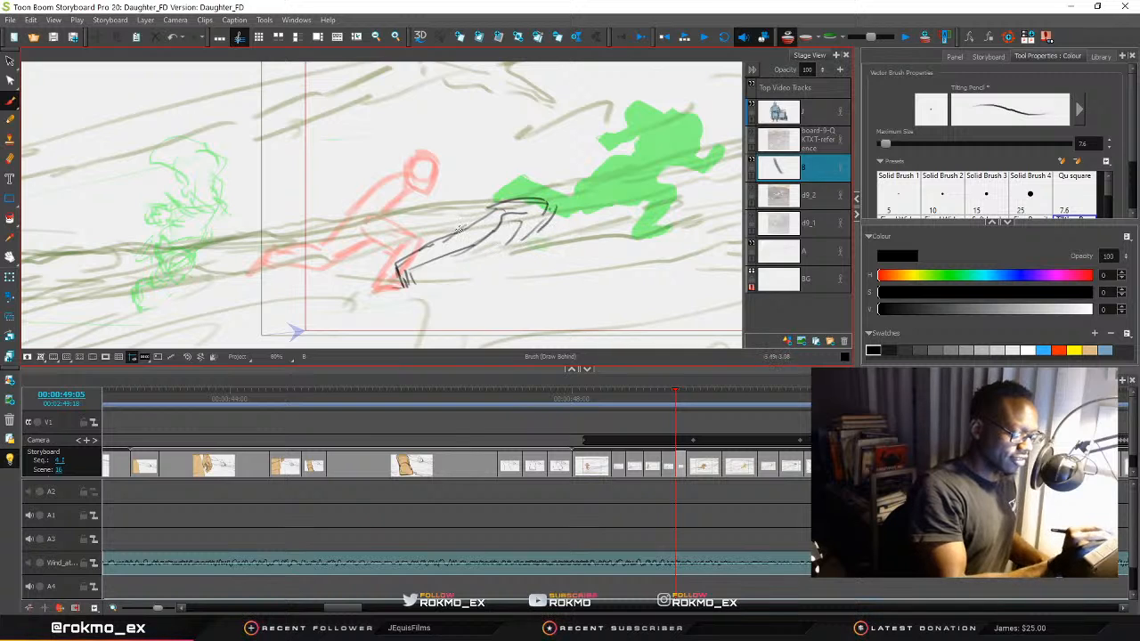
pyautogui.moveTo(402, 263)
pyautogui.mouseDown()
pyautogui.moveTo(466, 219)
pyautogui.moveTo(491, 220)
pyautogui.moveTo(464, 252)
pyautogui.mouseUp()
pyautogui.moveTo(406, 277)
pyautogui.mouseDown()
pyautogui.moveTo(500, 223)
pyautogui.moveTo(490, 209)
pyautogui.moveTo(536, 217)
pyautogui.mouseUp()
pyautogui.moveTo(541, 221); pyautogui.dragTo(552, 208)
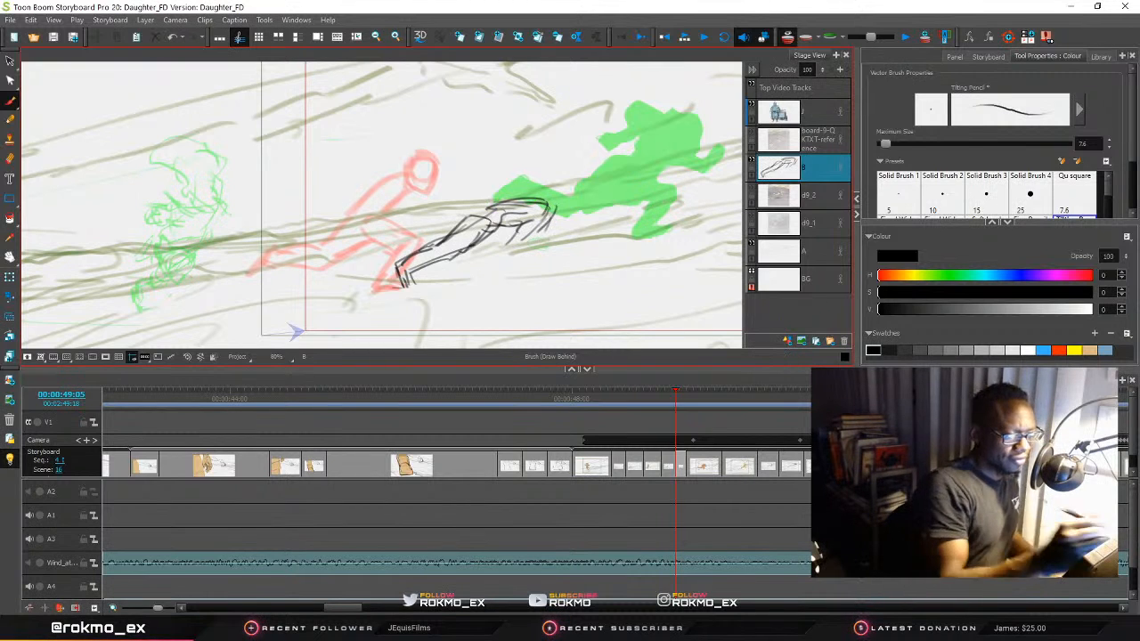
# Sketch the second pose's front shin and foot, leaning torso and head, and compare it with the neighbouring coloured pose
pyautogui.moveTo(548, 217); pyautogui.dragTo(534, 238)
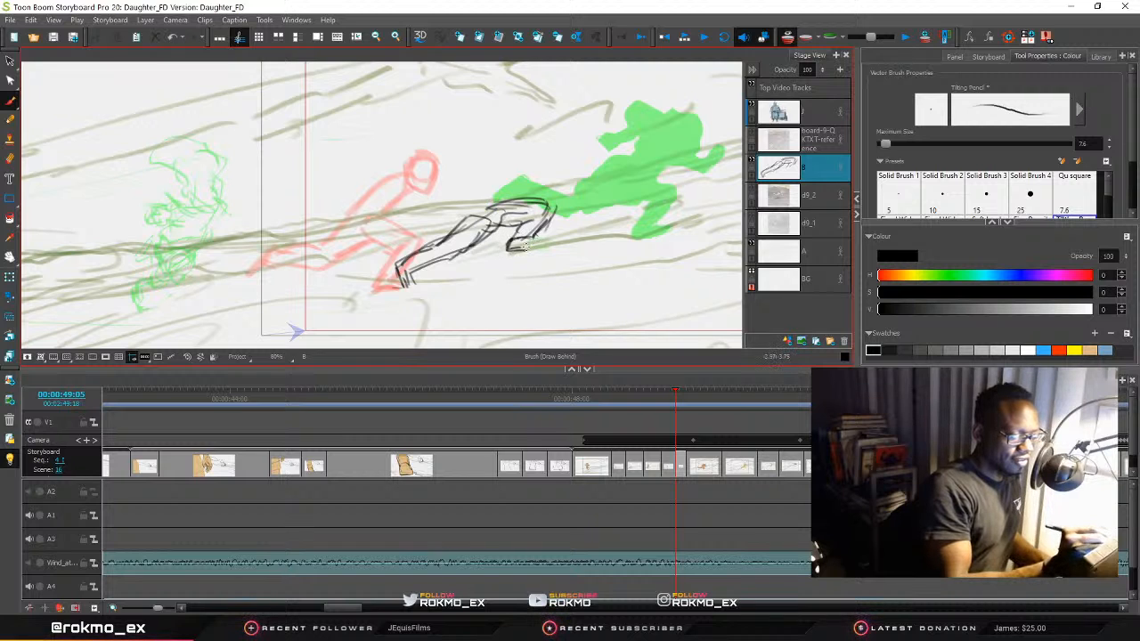
pyautogui.moveTo(541, 246)
pyautogui.mouseDown()
pyautogui.moveTo(584, 286)
pyautogui.moveTo(544, 207)
pyautogui.moveTo(568, 211)
pyautogui.moveTo(442, 220)
pyautogui.moveTo(518, 217)
pyautogui.moveTo(507, 203)
pyautogui.moveTo(515, 187)
pyautogui.moveTo(534, 198)
pyautogui.moveTo(515, 203)
pyautogui.moveTo(513, 193)
pyautogui.moveTo(610, 208)
pyautogui.moveTo(624, 194)
pyautogui.moveTo(554, 228)
pyautogui.mouseUp()
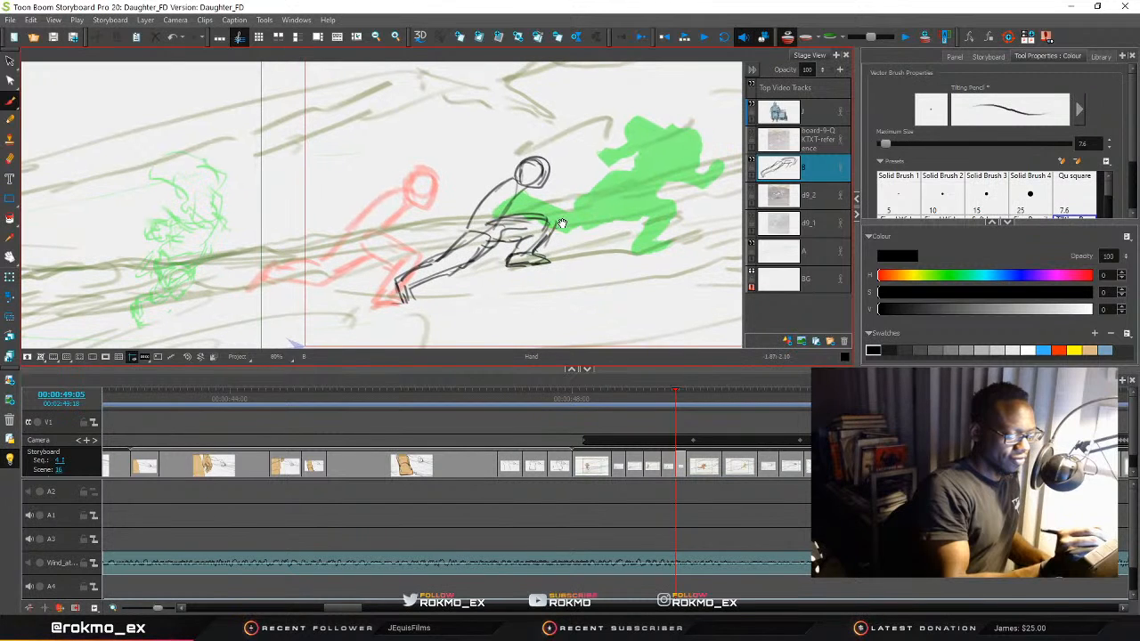
pyautogui.click(889, 39)
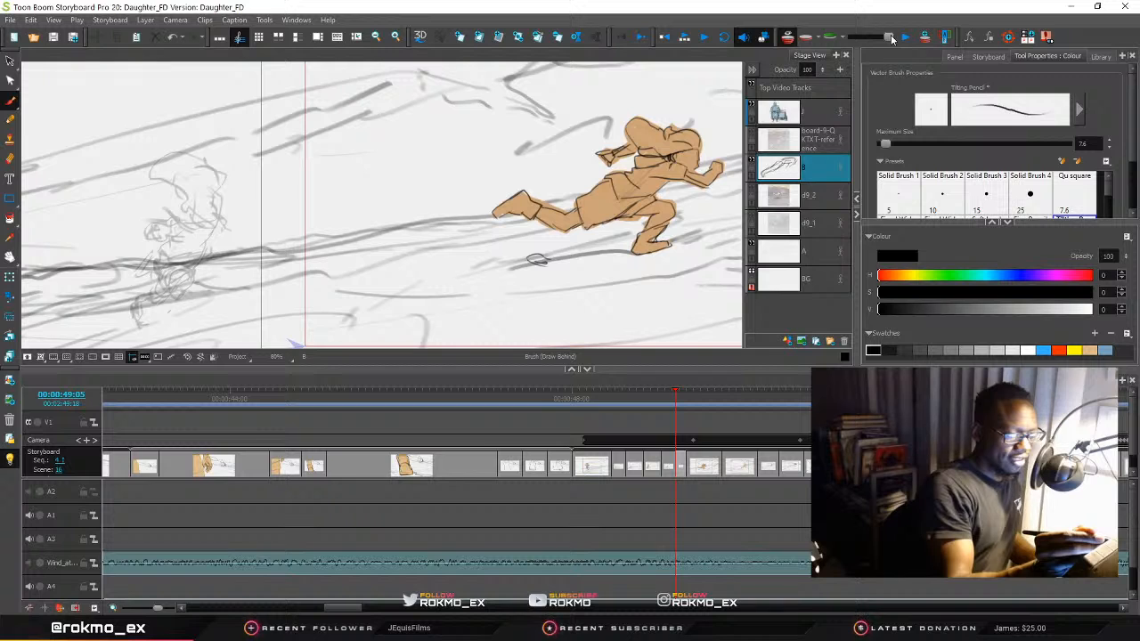
pyautogui.click(892, 39)
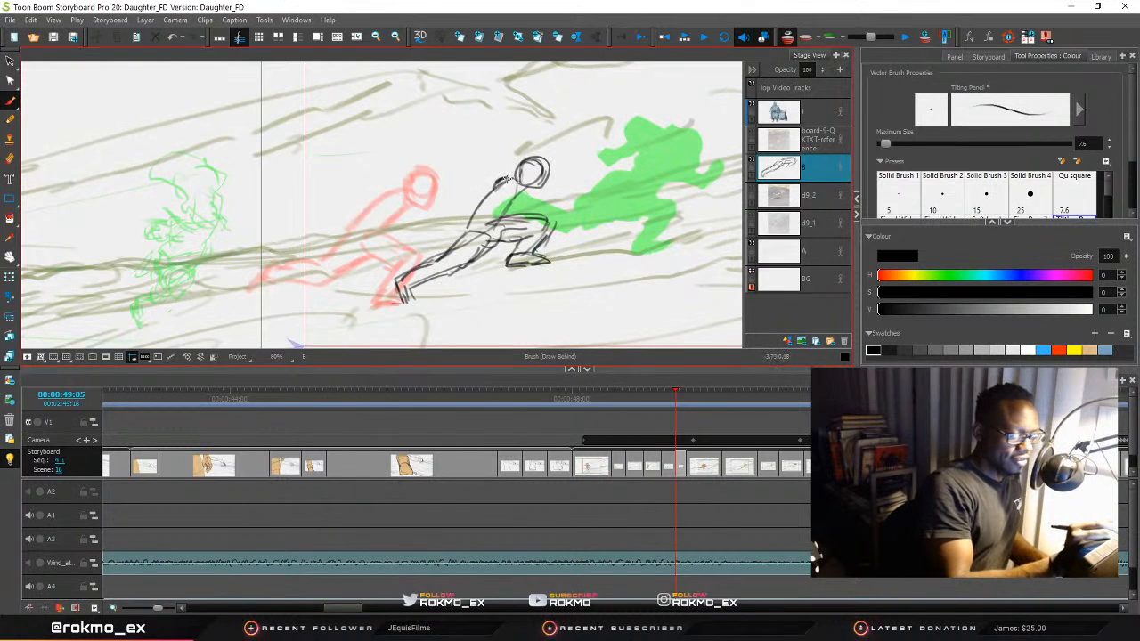
# Refine the second pose by adding the shoulder, torso and pelvis lines and firming up the back foot
pyautogui.moveTo(495, 187)
pyautogui.mouseDown()
pyautogui.moveTo(468, 227)
pyautogui.moveTo(472, 245)
pyautogui.moveTo(473, 224)
pyautogui.moveTo(501, 227)
pyautogui.mouseUp()
pyautogui.moveTo(518, 181)
pyautogui.mouseDown()
pyautogui.moveTo(513, 214)
pyautogui.moveTo(534, 184)
pyautogui.moveTo(509, 199)
pyautogui.moveTo(509, 234)
pyautogui.moveTo(615, 214)
pyautogui.moveTo(489, 236)
pyautogui.moveTo(617, 162)
pyautogui.mouseUp()
pyautogui.press('space')
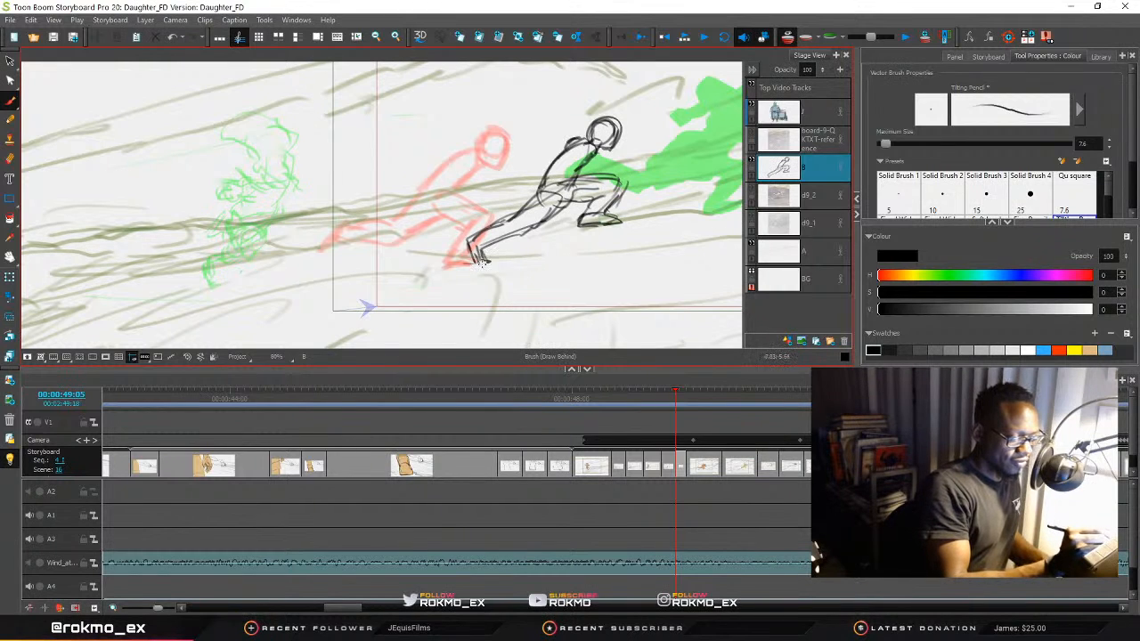
pyautogui.moveTo(475, 248); pyautogui.dragTo(469, 258)
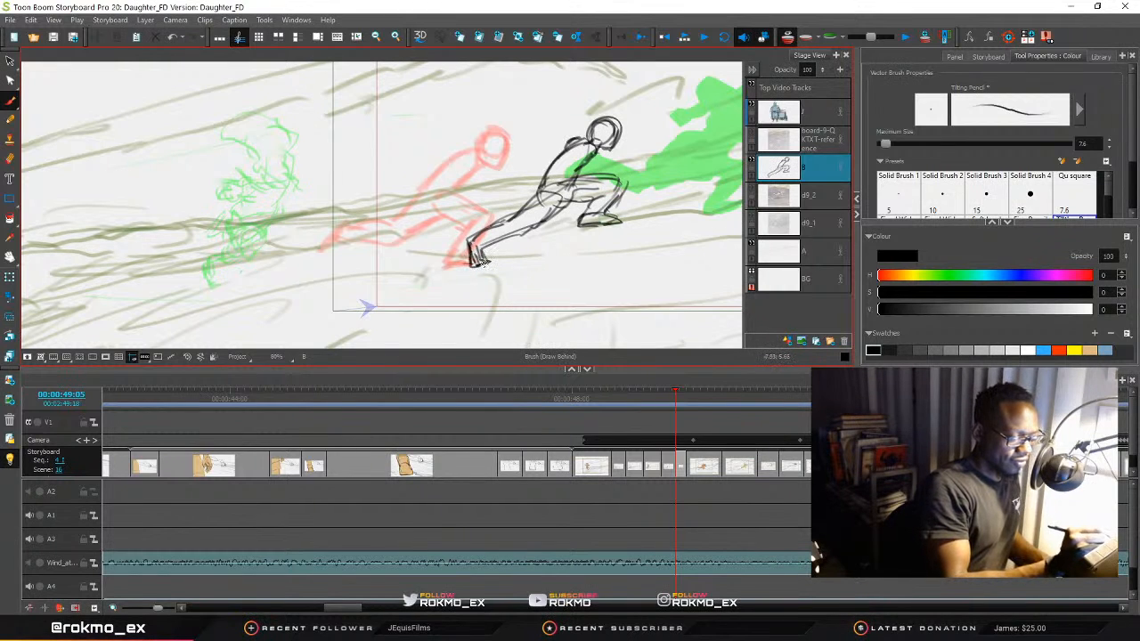
pyautogui.press('space')
pyautogui.moveTo(540, 249)
pyautogui.mouseDown()
pyautogui.moveTo(611, 267)
pyautogui.moveTo(585, 271)
pyautogui.moveTo(566, 257)
pyautogui.moveTo(620, 218)
pyautogui.mouseUp()
pyautogui.press('space')
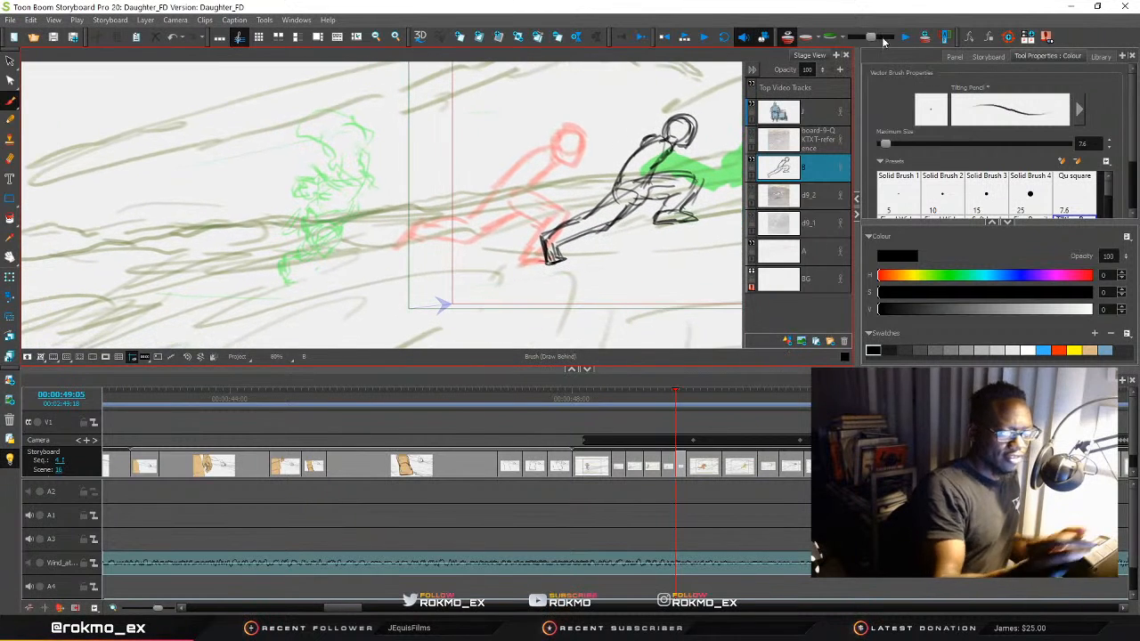
# Select the whole pose drawing in the panel at 00:00:49:07 and move it slightly up and forward along the slope
pyautogui.moveTo(675, 395); pyautogui.dragTo(684, 430)
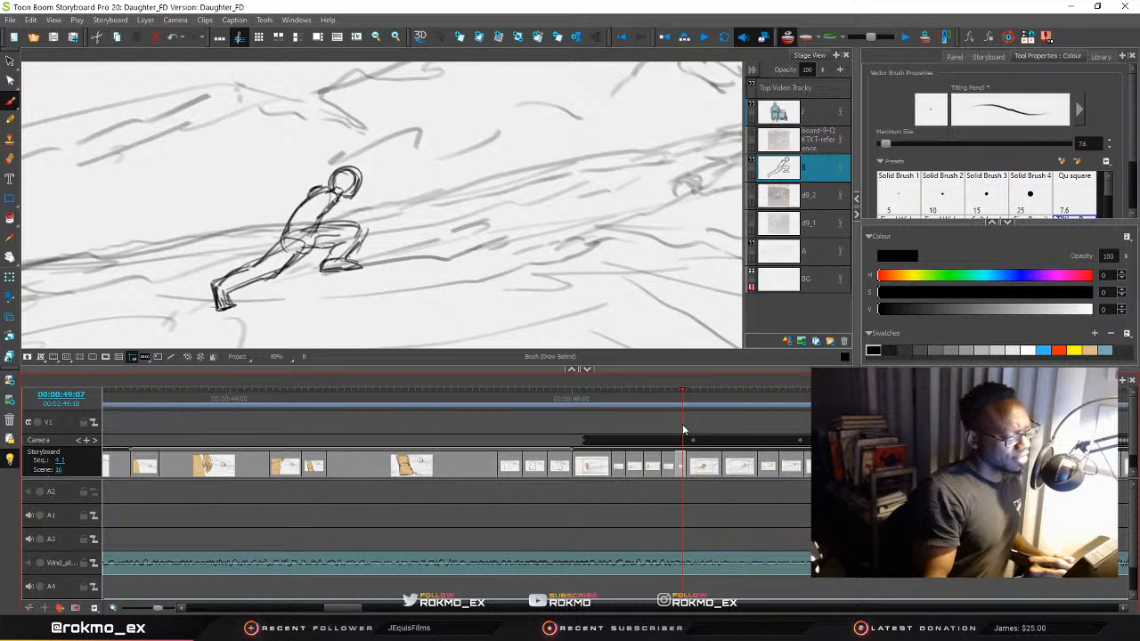
pyautogui.moveTo(345, 125); pyautogui.dragTo(262, 160)
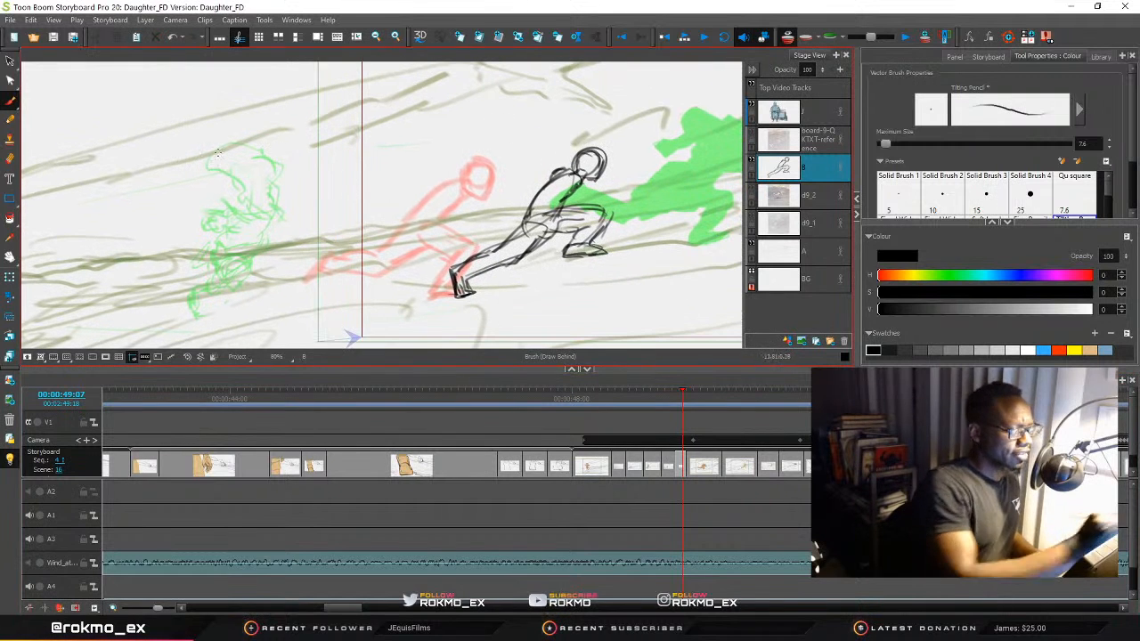
pyautogui.click(10, 62)
pyautogui.moveTo(576, 261); pyautogui.dragTo(544, 259)
pyautogui.moveTo(445, 218)
pyautogui.mouseDown()
pyautogui.moveTo(392, 283)
pyautogui.moveTo(450, 215)
pyautogui.mouseUp()
pyautogui.moveTo(532, 200); pyautogui.dragTo(537, 179)
pyautogui.press('space')
pyautogui.moveTo(662, 241); pyautogui.dragTo(567, 236)
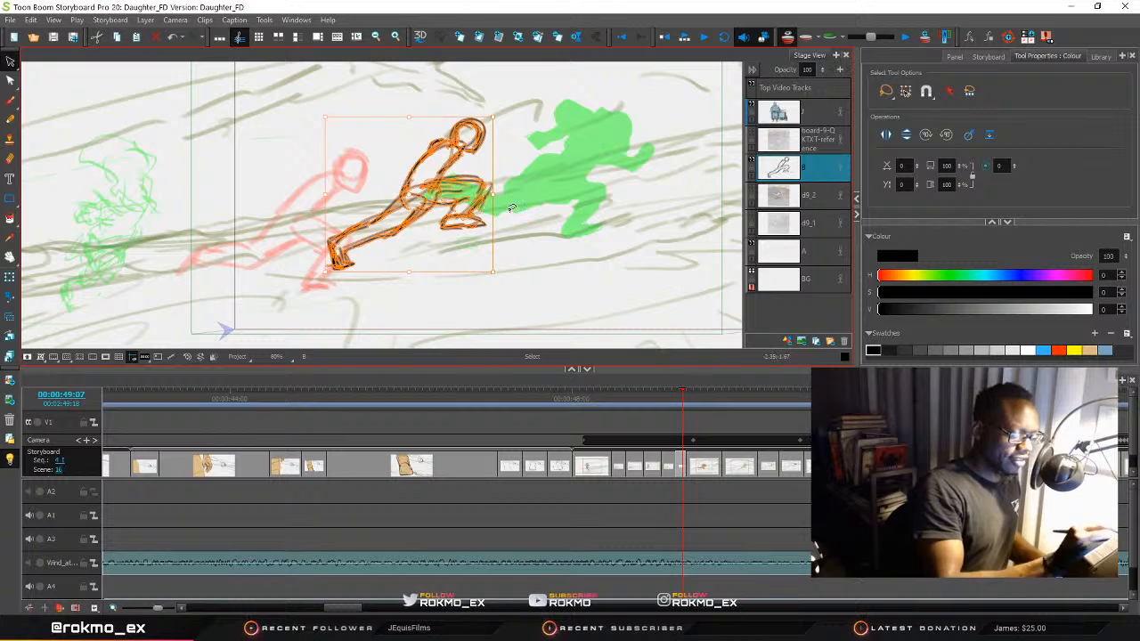
# Split the next running panel of scene 16 at 00:00:49:14
pyautogui.moveTo(683, 394)
pyautogui.mouseDown()
pyautogui.moveTo(660, 395)
pyautogui.moveTo(695, 394)
pyautogui.moveTo(645, 411)
pyautogui.moveTo(812, 383)
pyautogui.moveTo(777, 450)
pyautogui.moveTo(568, 447)
pyautogui.moveTo(724, 428)
pyautogui.moveTo(705, 426)
pyautogui.mouseUp()
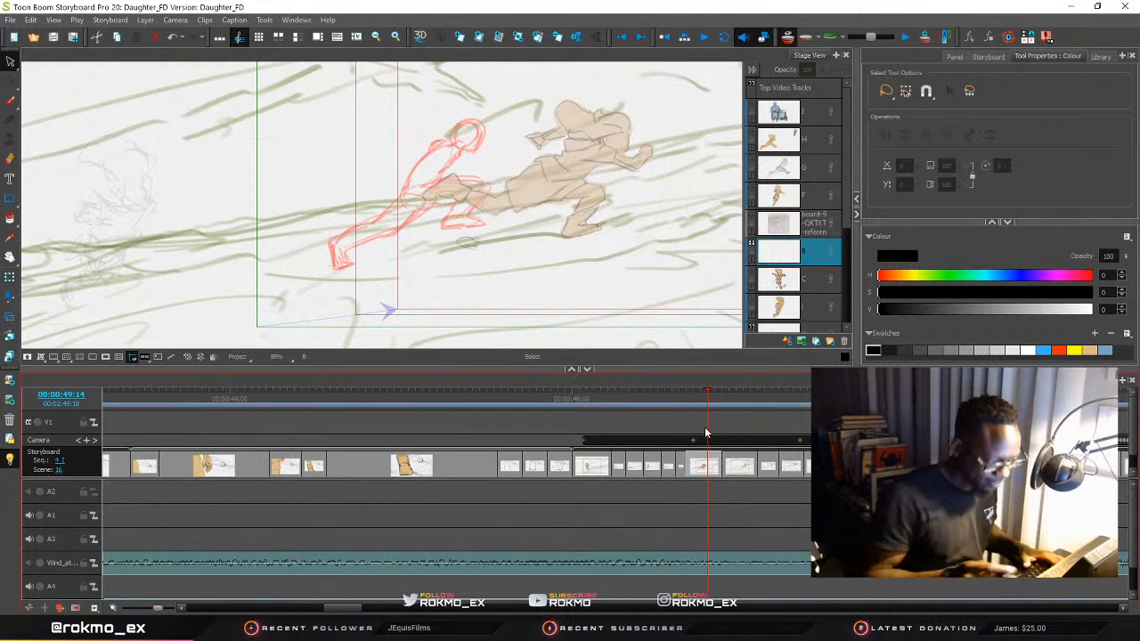
pyautogui.moveTo(644, 216); pyautogui.dragTo(428, 260)
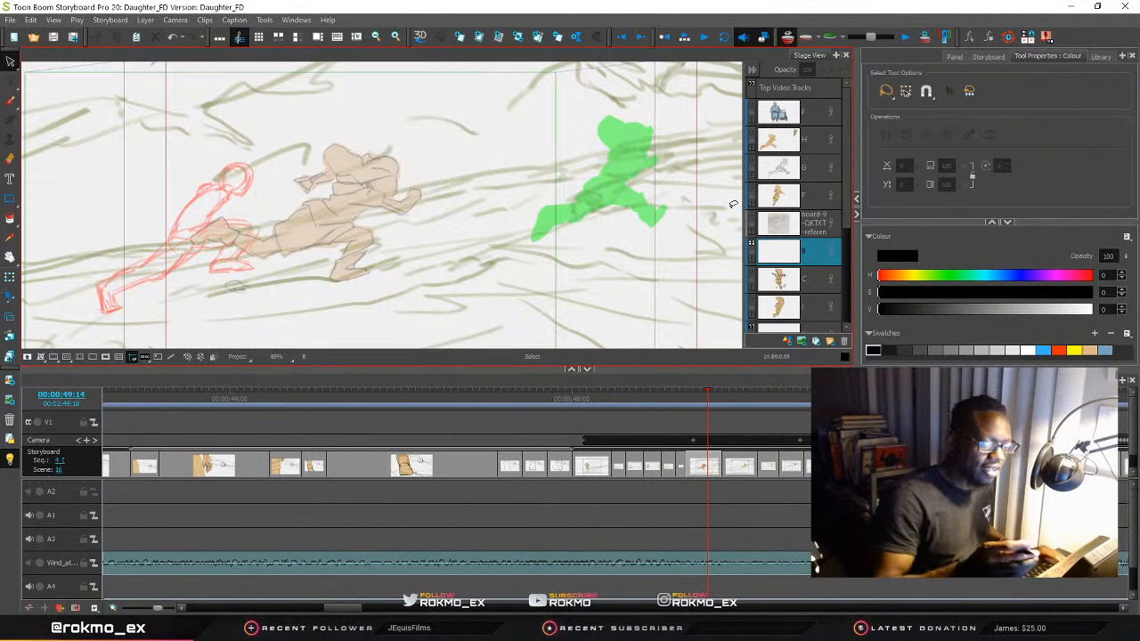
pyautogui.hotkey('alt', '/')
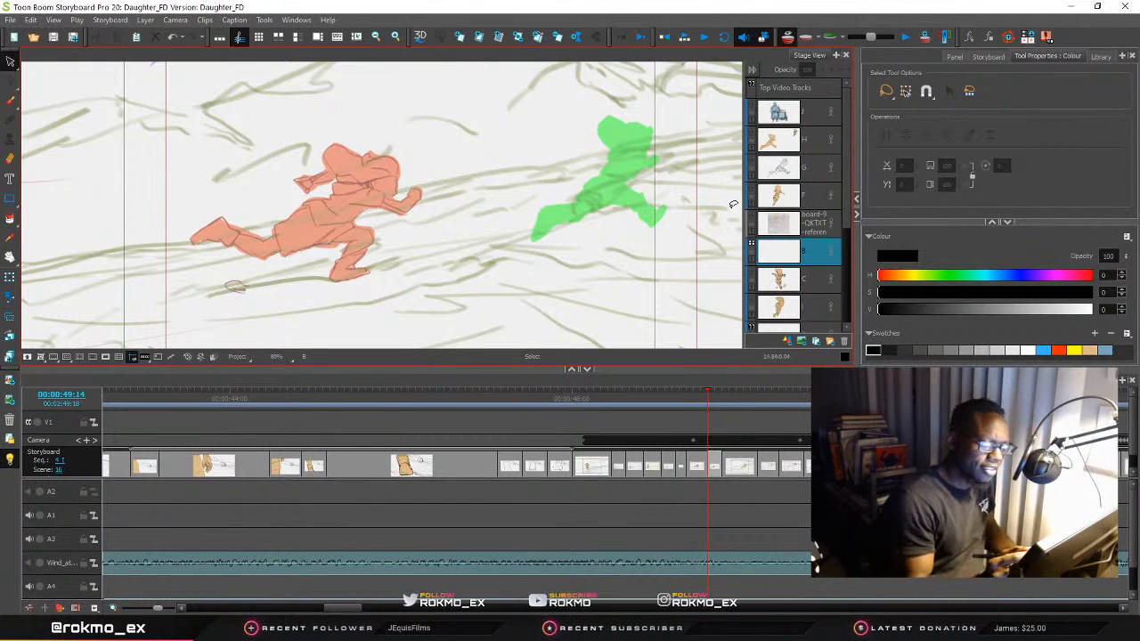
# Delete layers H, G, F, C and the figure layer beneath C from the panel at 00:00:49:15
pyautogui.moveTo(706, 393); pyautogui.dragTo(712, 393)
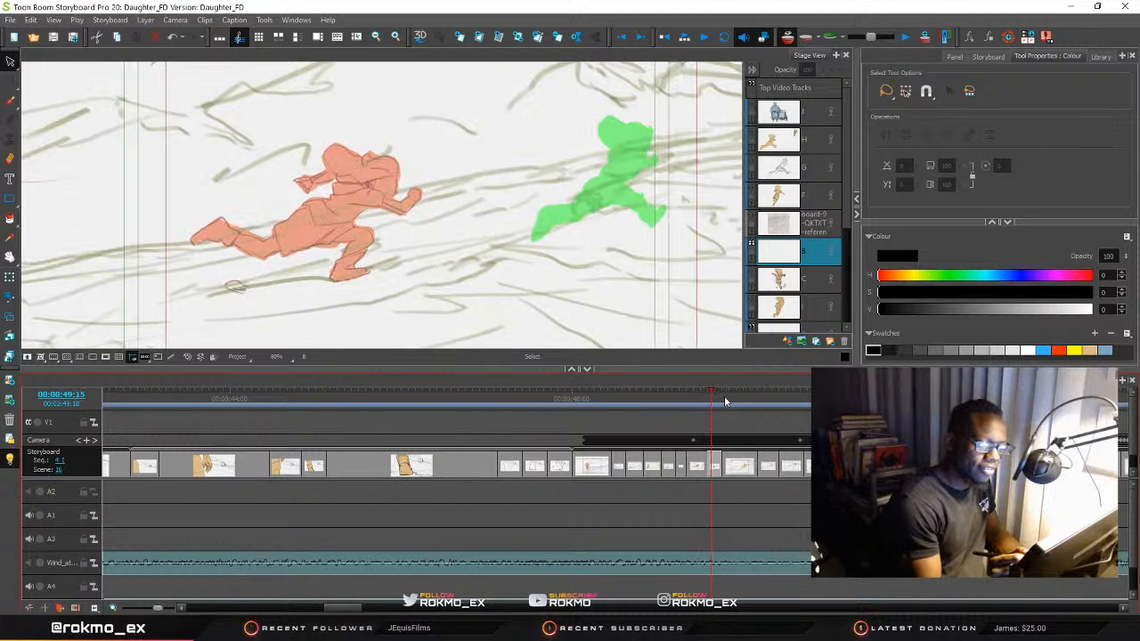
pyautogui.click(810, 196)
pyautogui.keyDown('ctrl'); pyautogui.click(810, 169); pyautogui.keyUp('ctrl')
pyautogui.keyDown('ctrl'); pyautogui.click(812, 142); pyautogui.keyUp('ctrl')
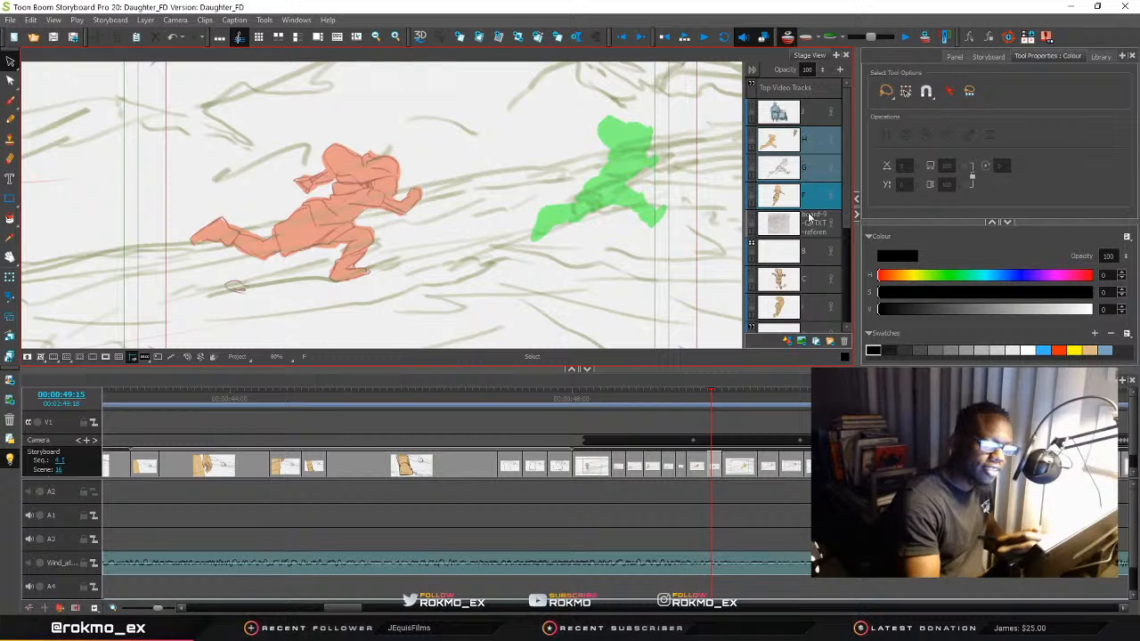
pyautogui.keyDown('ctrl'); pyautogui.click(814, 281); pyautogui.keyUp('ctrl')
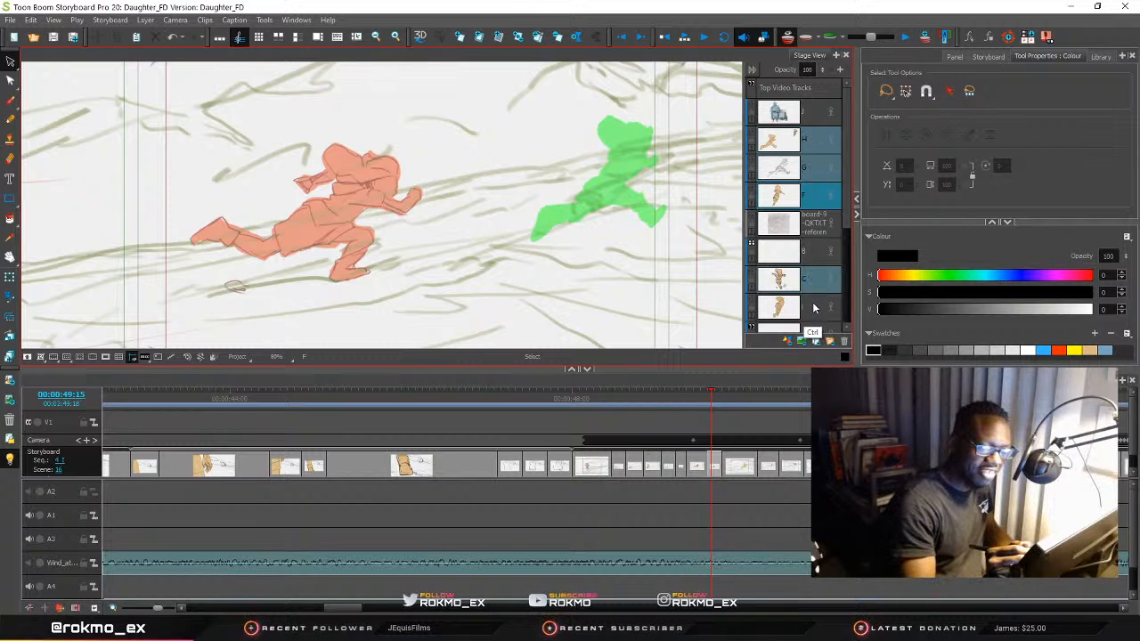
pyautogui.keyDown('ctrl'); pyautogui.click(812, 307); pyautogui.keyUp('ctrl')
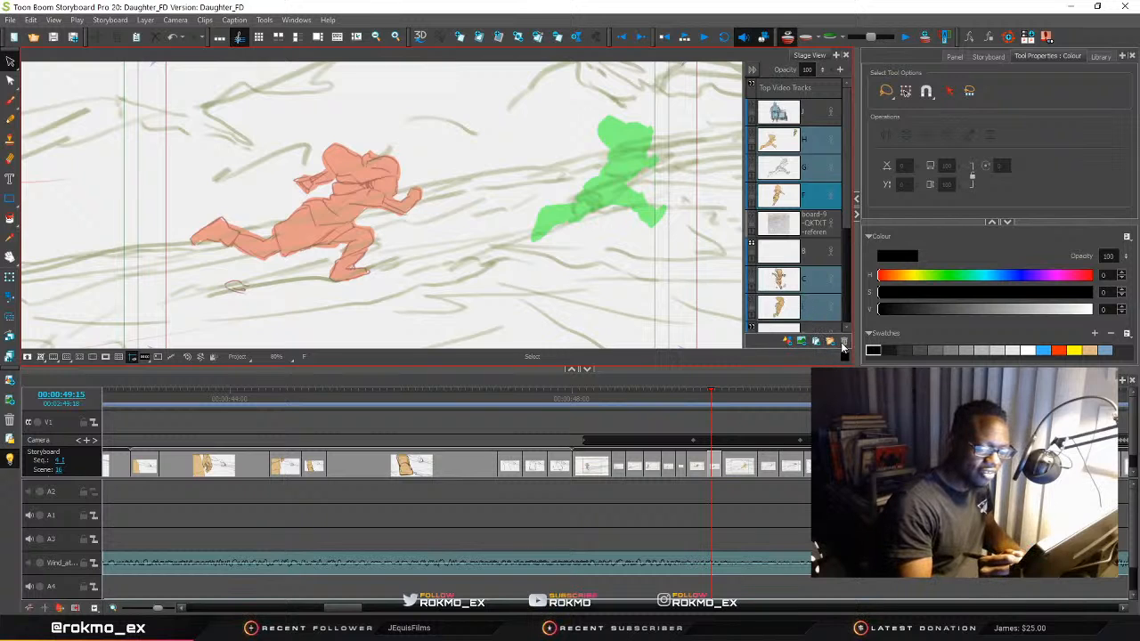
pyautogui.click(842, 343)
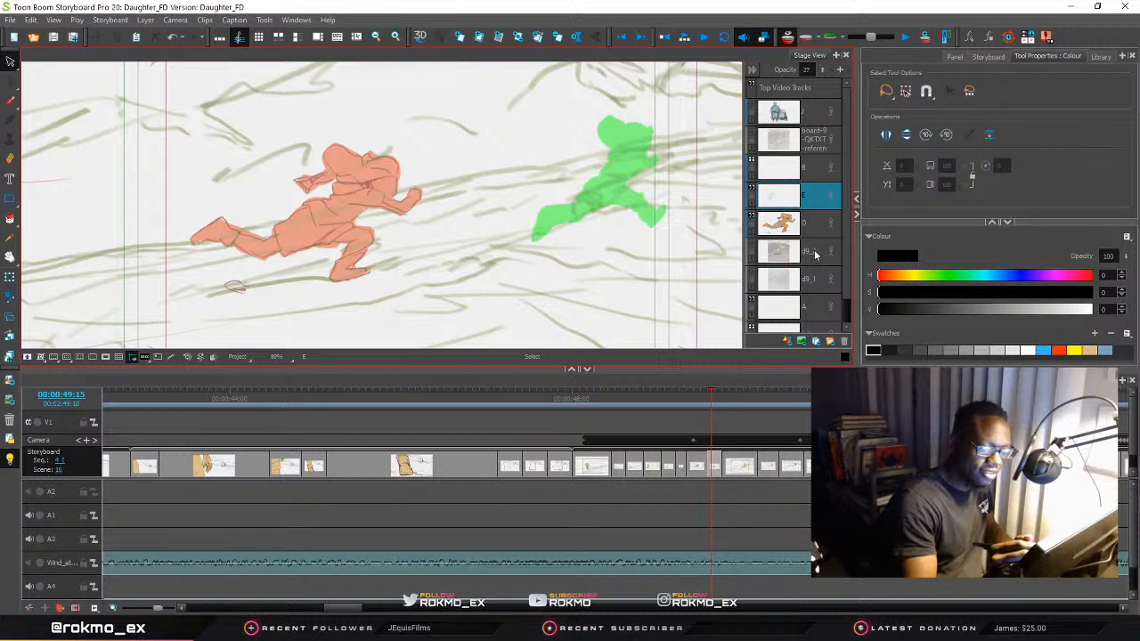
# Delete the leftover character layers D and E from the same panel
pyautogui.click(761, 229)
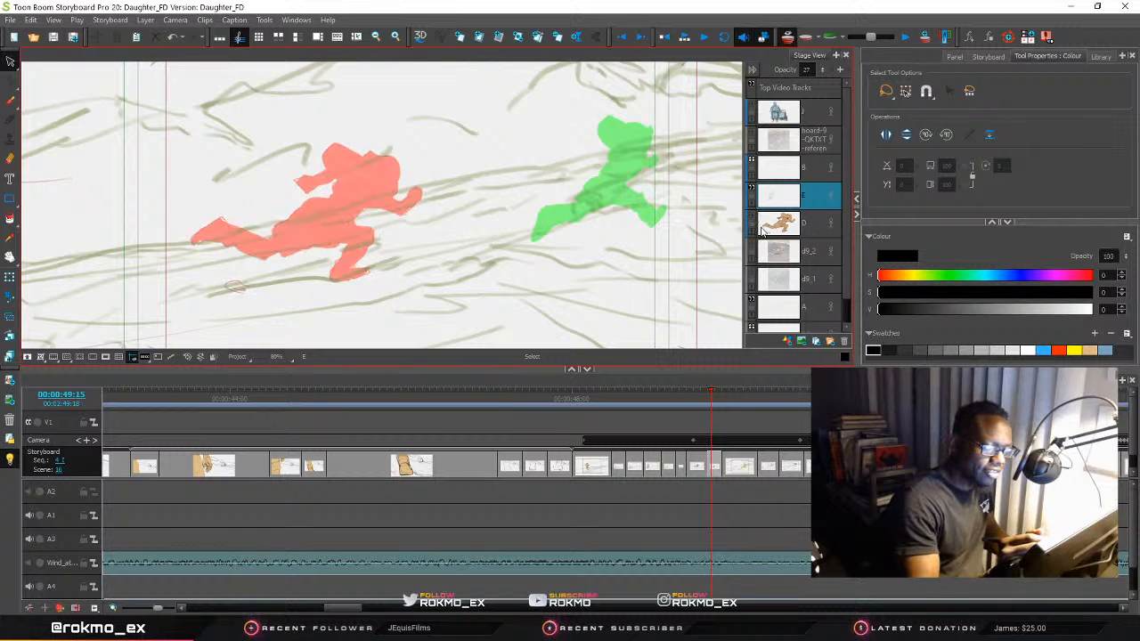
pyautogui.click(814, 230)
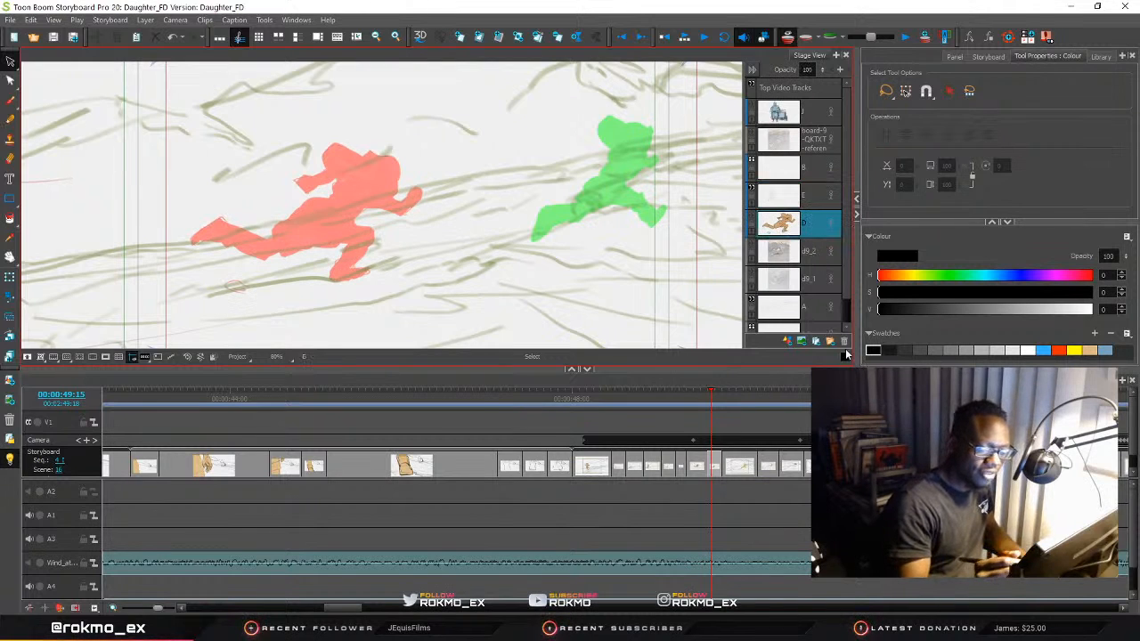
pyautogui.click(844, 341)
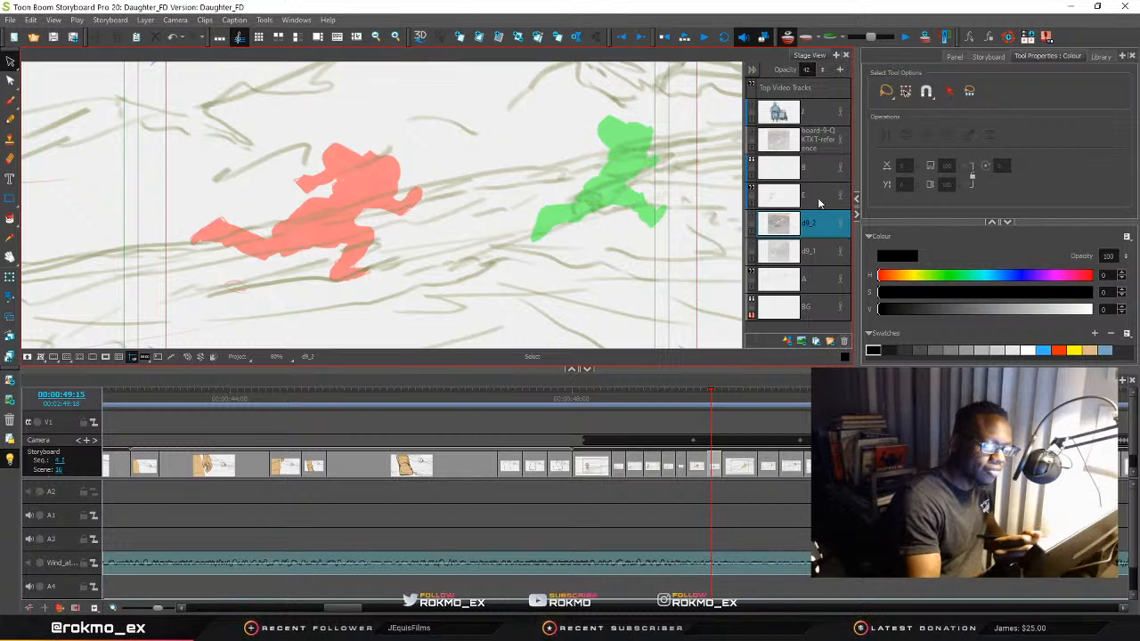
pyautogui.click(819, 198)
pyautogui.click(844, 341)
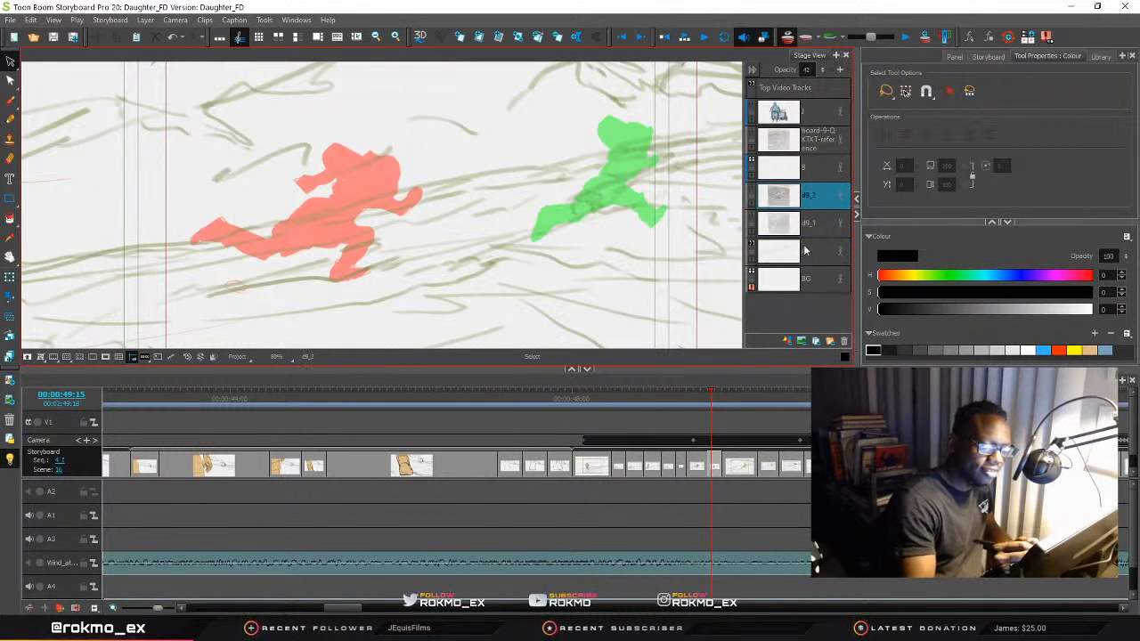
# On layer B, sketch the next pose's planted foot and rising leg with the Tilting Pencil brush reduced to size 7
pyautogui.click(801, 167)
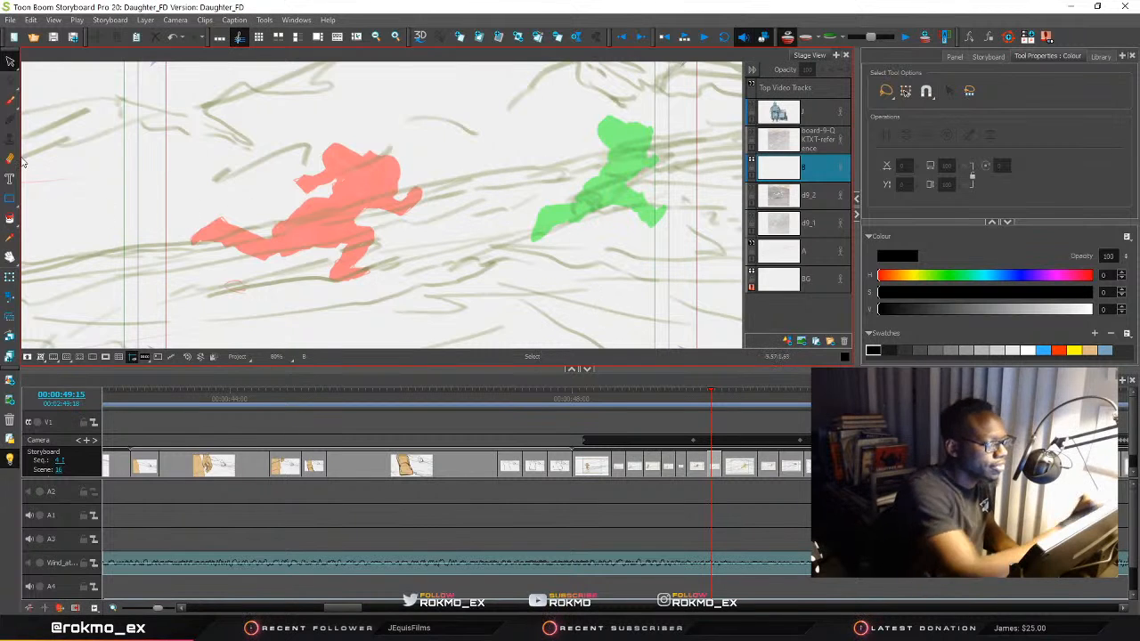
pyautogui.click(10, 100)
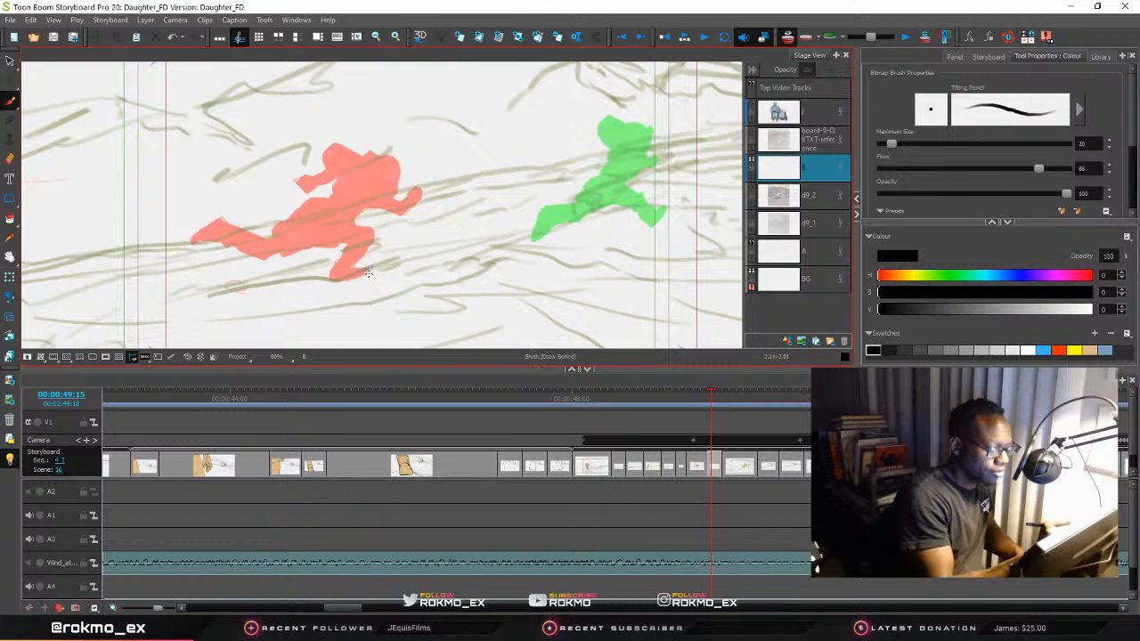
pyautogui.press('[')
pyautogui.press('[')
pyautogui.press('[')
pyautogui.press('[')
pyautogui.press('[')
pyautogui.press('[')
pyautogui.press('[')
pyautogui.press('[')
pyautogui.press('[')
pyautogui.press('[')
pyautogui.press('[')
pyautogui.press('[')
pyautogui.press('[')
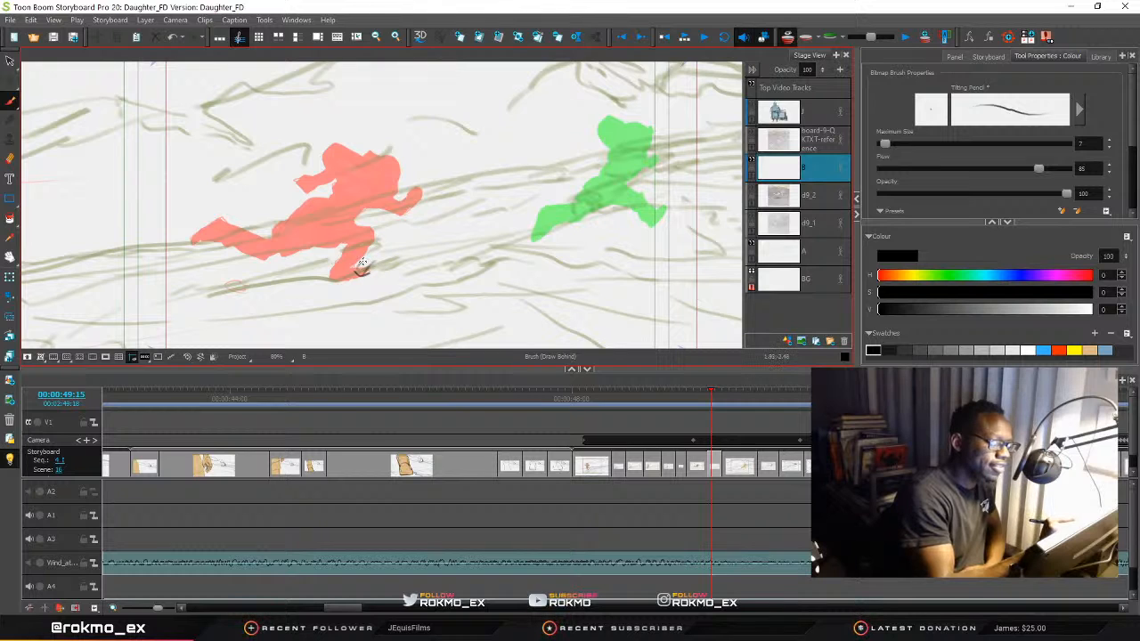
pyautogui.moveTo(361, 265); pyautogui.dragTo(403, 210)
pyautogui.moveTo(356, 266)
pyautogui.mouseDown()
pyautogui.moveTo(422, 197)
pyautogui.moveTo(440, 195)
pyautogui.moveTo(435, 209)
pyautogui.moveTo(416, 193)
pyautogui.moveTo(434, 187)
pyautogui.moveTo(437, 207)
pyautogui.moveTo(405, 247)
pyautogui.moveTo(365, 267)
pyautogui.moveTo(359, 252)
pyautogui.moveTo(359, 277)
pyautogui.moveTo(363, 258)
pyautogui.moveTo(373, 269)
pyautogui.moveTo(357, 279)
pyautogui.moveTo(350, 255)
pyautogui.moveTo(400, 221)
pyautogui.moveTo(423, 184)
pyautogui.moveTo(441, 185)
pyautogui.moveTo(442, 205)
pyautogui.moveTo(418, 235)
pyautogui.moveTo(375, 254)
pyautogui.moveTo(420, 230)
pyautogui.moveTo(440, 193)
pyautogui.moveTo(438, 214)
pyautogui.moveTo(361, 253)
pyautogui.moveTo(443, 189)
pyautogui.moveTo(430, 221)
pyautogui.moveTo(444, 162)
pyautogui.moveTo(470, 164)
pyautogui.mouseUp()
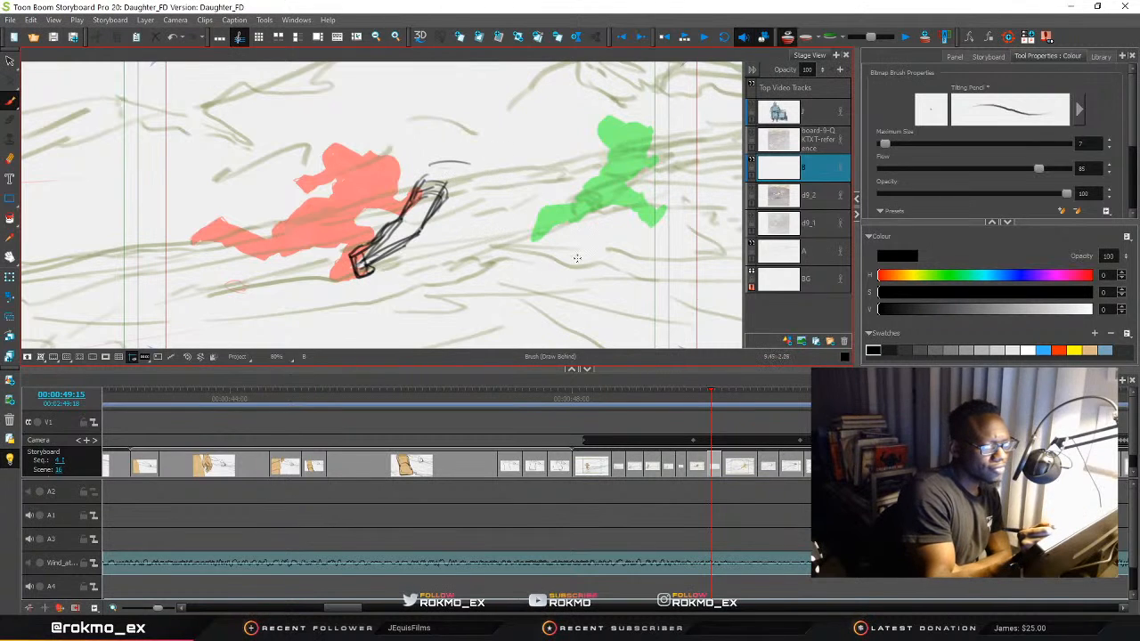
pyautogui.moveTo(414, 198)
pyautogui.mouseDown()
pyautogui.moveTo(467, 178)
pyautogui.moveTo(438, 148)
pyautogui.moveTo(408, 214)
pyautogui.moveTo(417, 176)
pyautogui.moveTo(450, 166)
pyautogui.moveTo(458, 202)
pyautogui.mouseUp()
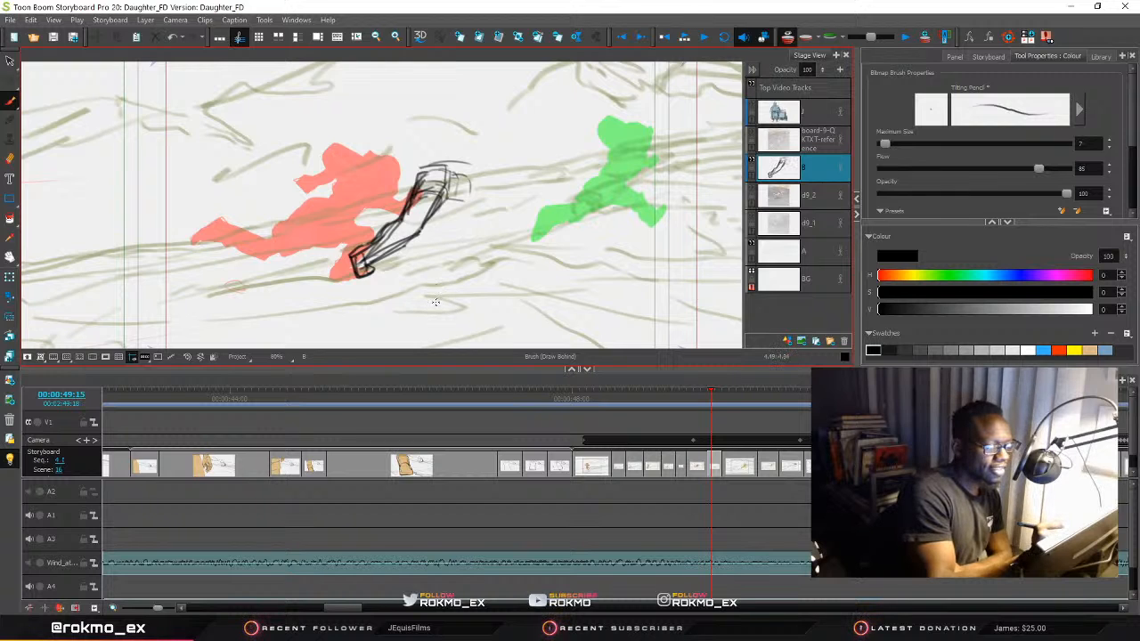
# Erase the leg above the planted foot and redraw the shin and knee at a lower, more bent angle
pyautogui.moveTo(871, 37)
pyautogui.mouseDown()
pyautogui.moveTo(853, 41)
pyautogui.moveTo(871, 39)
pyautogui.mouseUp()
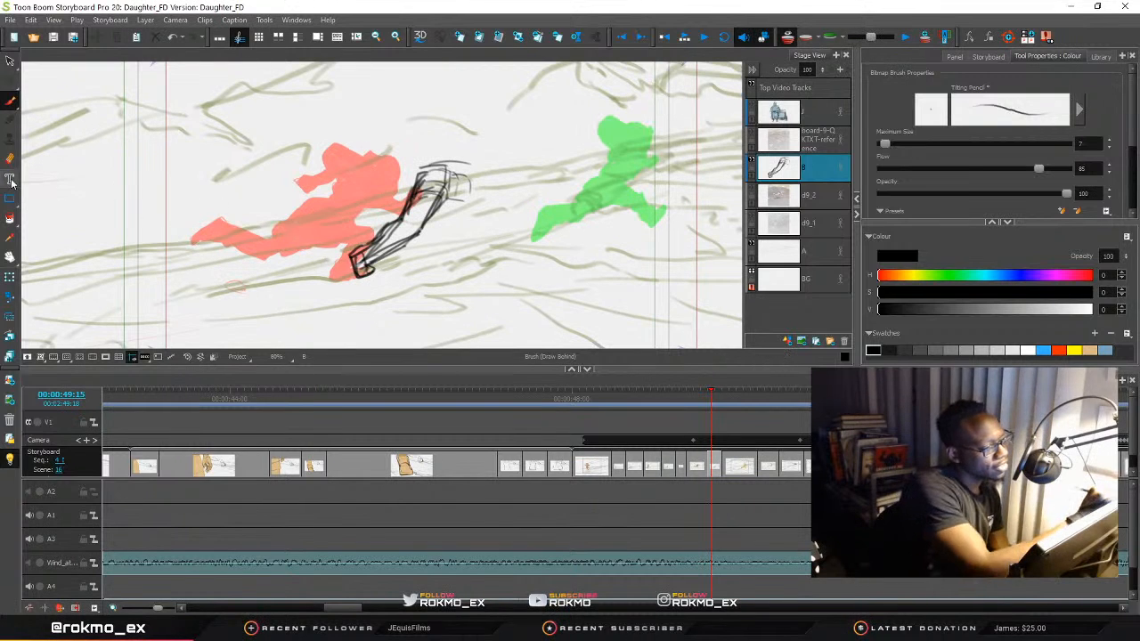
pyautogui.hotkey('alt', 'e')
pyautogui.moveTo(475, 185)
pyautogui.mouseDown()
pyautogui.moveTo(438, 206)
pyautogui.moveTo(460, 160)
pyautogui.moveTo(405, 196)
pyautogui.moveTo(418, 182)
pyautogui.moveTo(462, 173)
pyautogui.moveTo(443, 222)
pyautogui.moveTo(391, 230)
pyautogui.moveTo(396, 216)
pyautogui.moveTo(361, 259)
pyautogui.mouseUp()
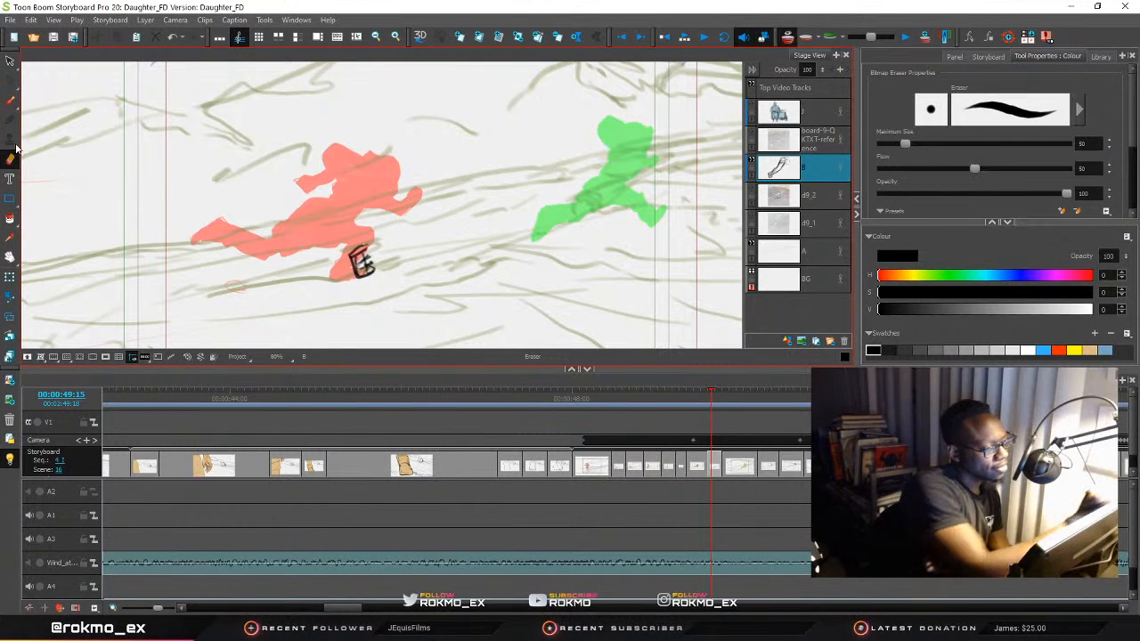
pyautogui.hotkey('alt', 'b')
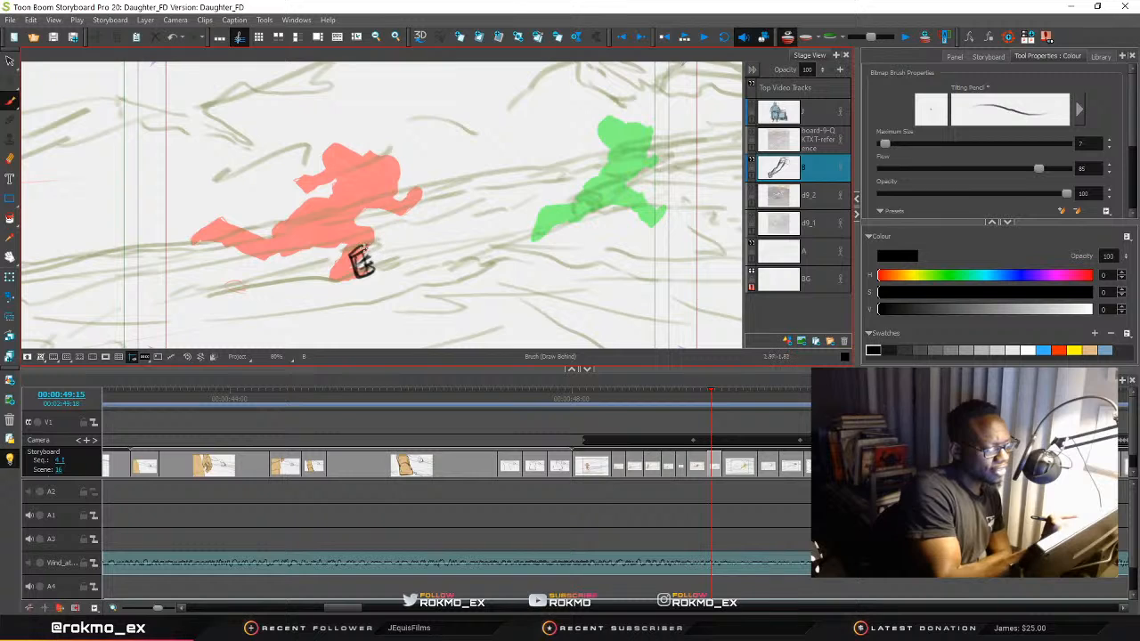
pyautogui.moveTo(387, 234); pyautogui.dragTo(403, 203)
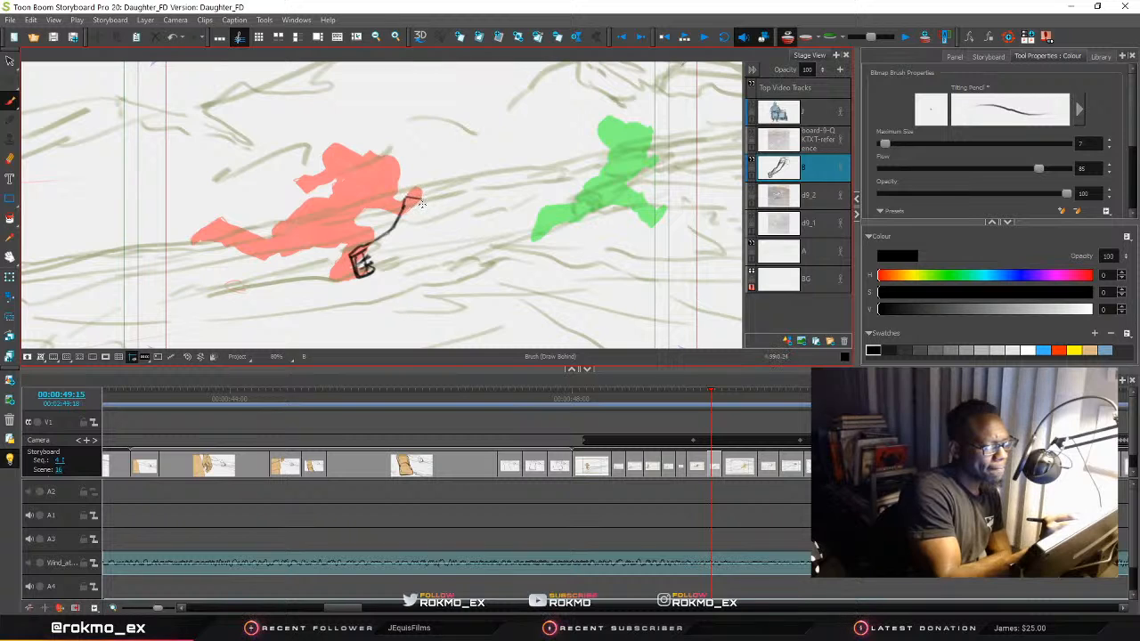
pyautogui.moveTo(410, 239)
pyautogui.mouseDown()
pyautogui.moveTo(365, 260)
pyautogui.moveTo(385, 257)
pyautogui.moveTo(367, 260)
pyautogui.moveTo(373, 242)
pyautogui.moveTo(351, 251)
pyautogui.mouseUp()
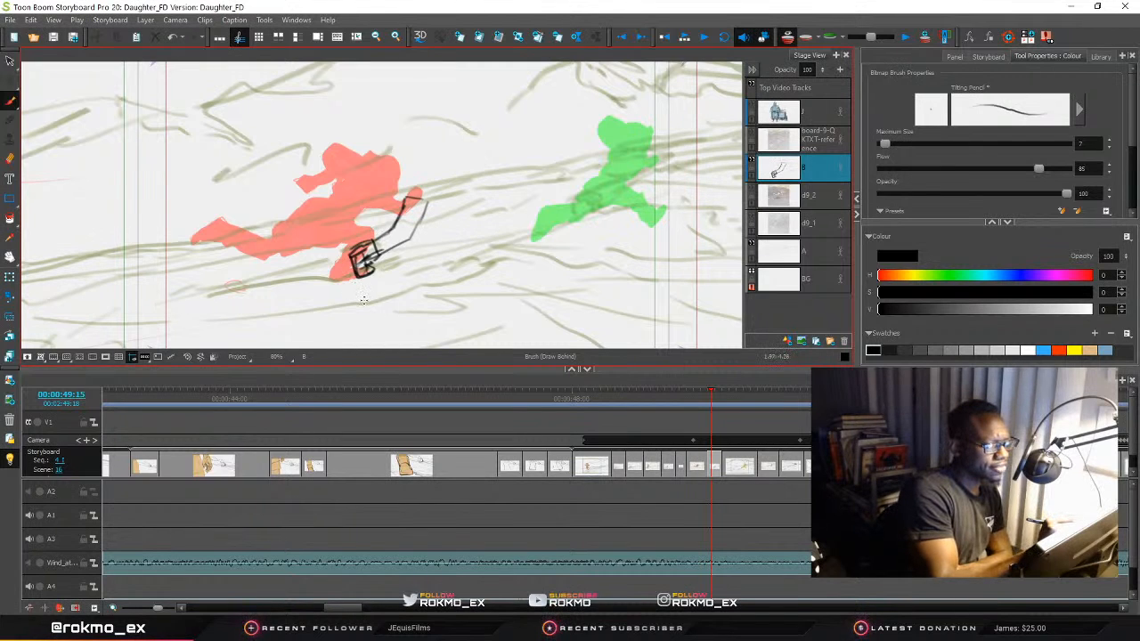
pyautogui.moveTo(415, 203)
pyautogui.mouseDown()
pyautogui.moveTo(386, 224)
pyautogui.moveTo(383, 243)
pyautogui.moveTo(406, 238)
pyautogui.moveTo(390, 234)
pyautogui.moveTo(381, 250)
pyautogui.moveTo(387, 237)
pyautogui.moveTo(438, 237)
pyautogui.moveTo(440, 200)
pyautogui.moveTo(409, 223)
pyautogui.moveTo(420, 219)
pyautogui.moveTo(415, 193)
pyautogui.moveTo(445, 194)
pyautogui.moveTo(434, 217)
pyautogui.moveTo(402, 210)
pyautogui.mouseUp()
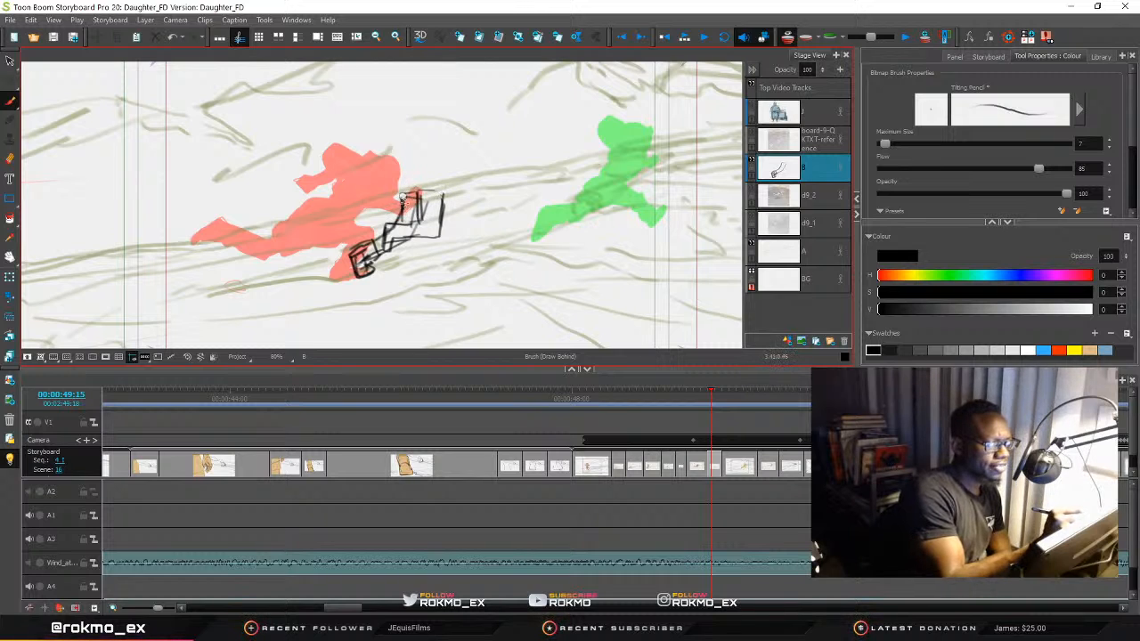
# Draw the upper part of the figure rising steeply from the knee and clean up the block at its top end
pyautogui.moveTo(404, 197)
pyautogui.mouseDown()
pyautogui.moveTo(415, 165)
pyautogui.moveTo(452, 153)
pyautogui.moveTo(443, 196)
pyautogui.moveTo(434, 161)
pyautogui.moveTo(416, 166)
pyautogui.moveTo(448, 136)
pyautogui.moveTo(452, 153)
pyautogui.moveTo(437, 136)
pyautogui.moveTo(464, 139)
pyautogui.moveTo(437, 192)
pyautogui.moveTo(434, 134)
pyautogui.moveTo(458, 138)
pyautogui.moveTo(455, 147)
pyautogui.moveTo(440, 132)
pyautogui.moveTo(436, 161)
pyautogui.moveTo(411, 177)
pyautogui.moveTo(415, 163)
pyautogui.moveTo(427, 153)
pyautogui.moveTo(419, 191)
pyautogui.mouseUp()
pyautogui.moveTo(419, 191)
pyautogui.mouseDown()
pyautogui.moveTo(430, 149)
pyautogui.moveTo(447, 147)
pyautogui.moveTo(450, 179)
pyautogui.moveTo(442, 152)
pyautogui.moveTo(414, 160)
pyautogui.moveTo(407, 192)
pyautogui.moveTo(419, 190)
pyautogui.moveTo(422, 149)
pyautogui.moveTo(461, 131)
pyautogui.mouseUp()
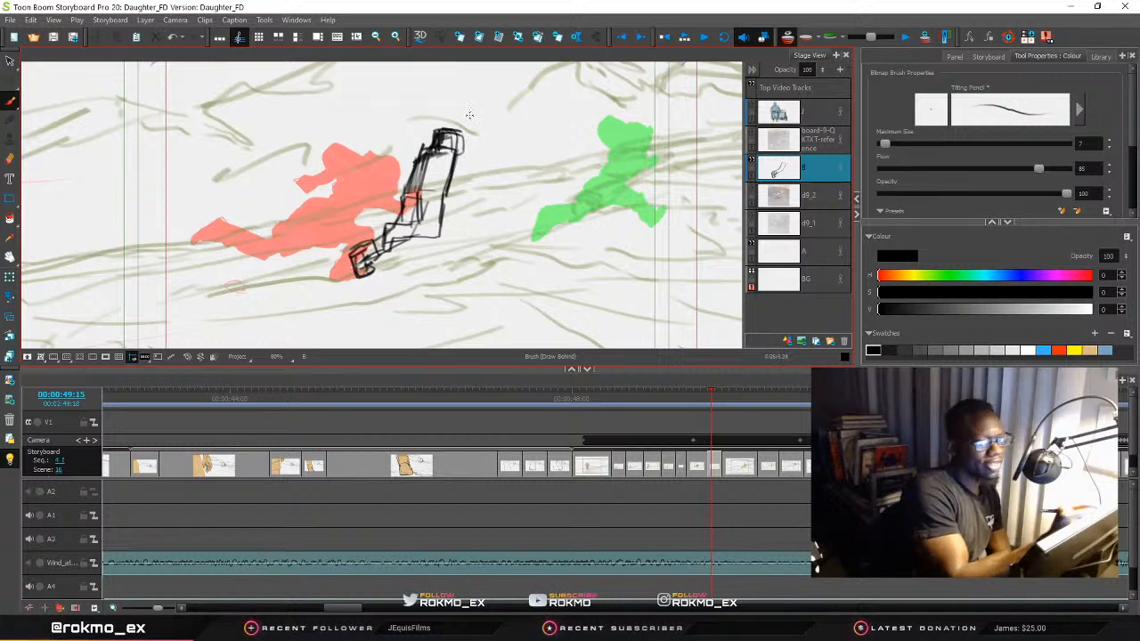
pyautogui.hotkey('alt', 'e')
pyautogui.moveTo(452, 139)
pyautogui.mouseDown()
pyautogui.moveTo(460, 150)
pyautogui.moveTo(445, 131)
pyautogui.moveTo(458, 153)
pyautogui.mouseUp()
pyautogui.click(9, 100)
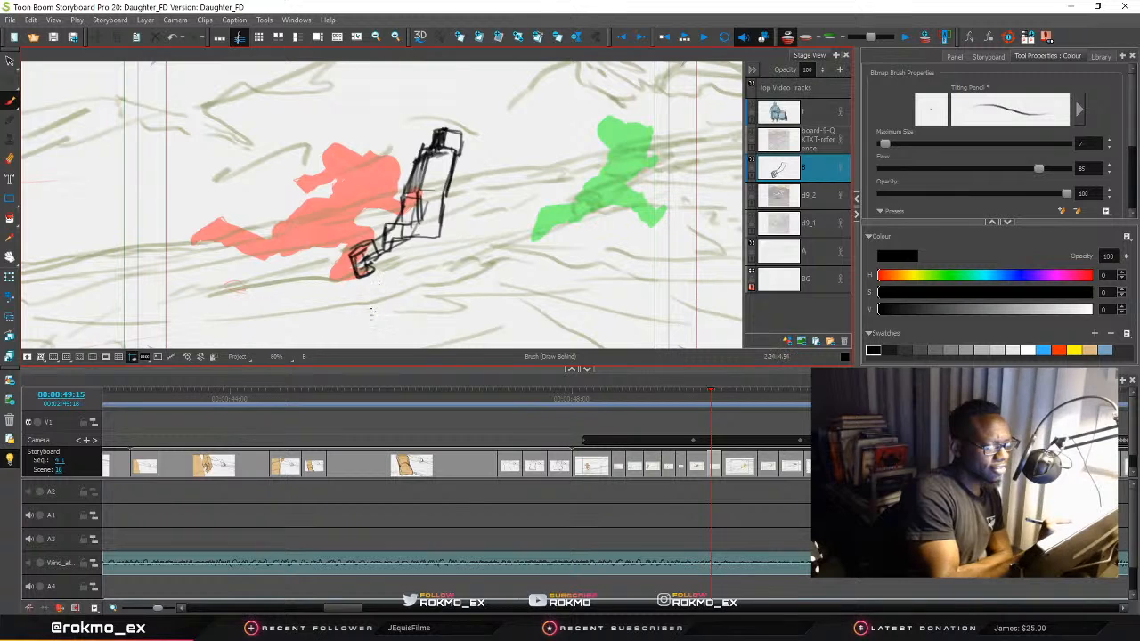
# Split the next running panel of scene 16 at 00:00:49:22
pyautogui.click(848, 39)
pyautogui.moveTo(850, 40)
pyautogui.mouseDown()
pyautogui.moveTo(881, 38)
pyautogui.moveTo(852, 41)
pyautogui.moveTo(869, 45)
pyautogui.mouseUp()
pyautogui.click(730, 393)
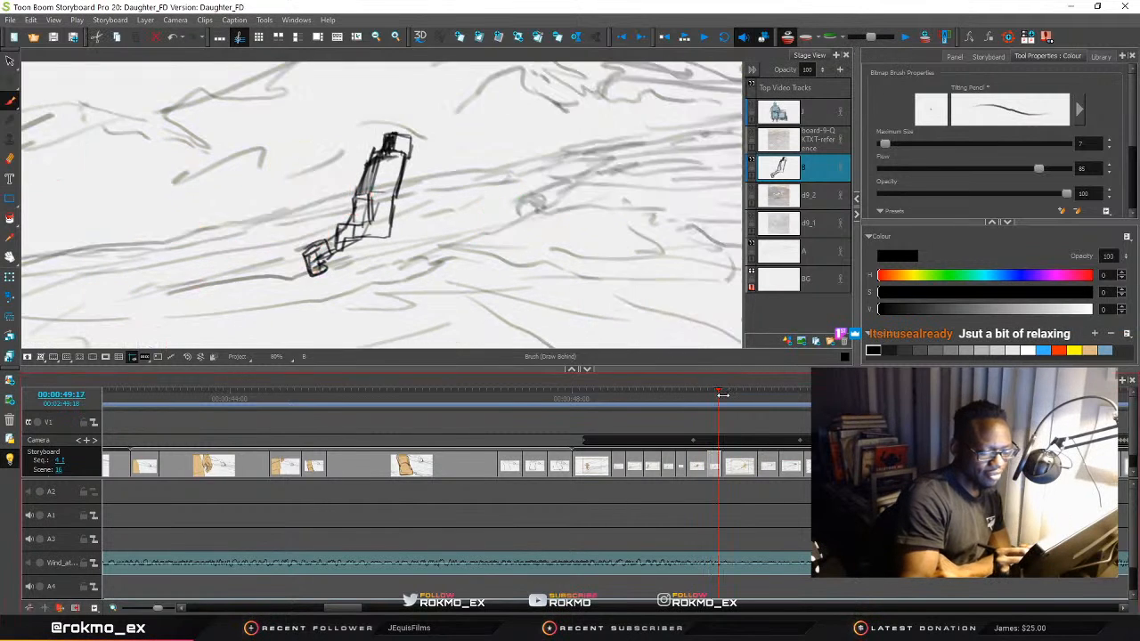
pyautogui.moveTo(730, 392); pyautogui.dragTo(735, 393)
pyautogui.click(802, 279)
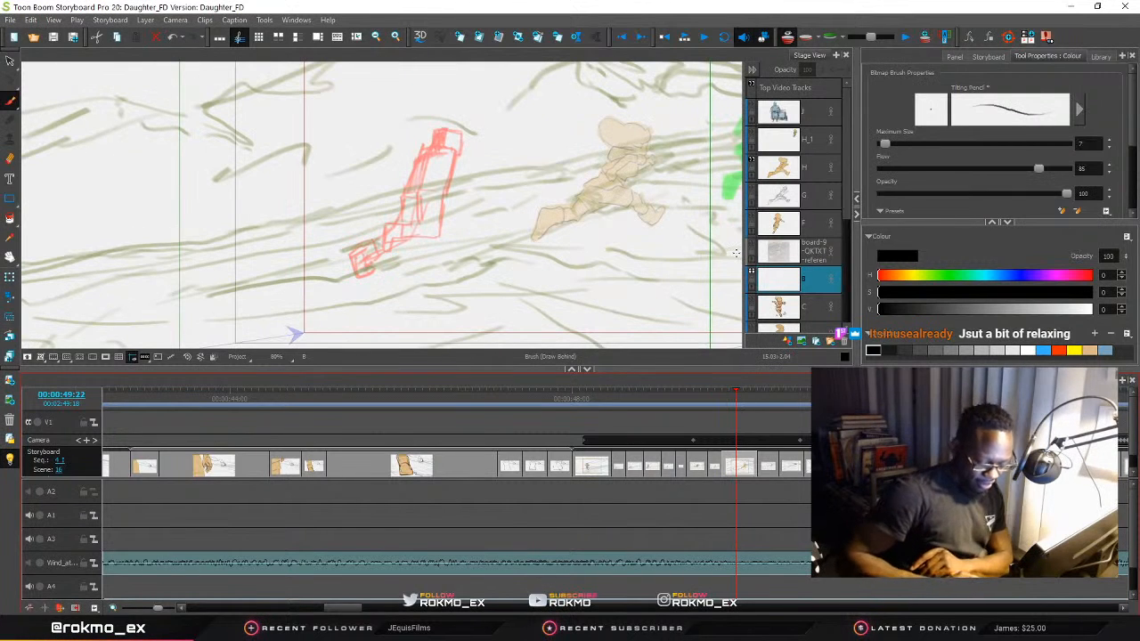
pyautogui.press('Return')
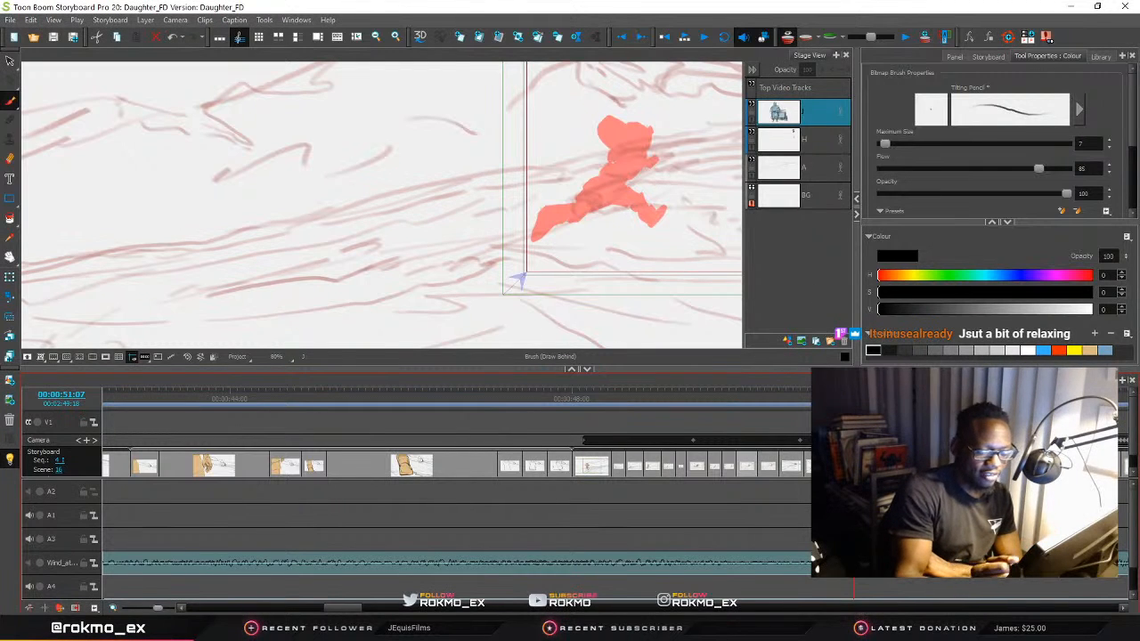
# Delete layers H, G, F, B and C from the panel at 00:00:49:20
pyautogui.press(',')
pyautogui.press(',')
pyautogui.moveTo(835, 431)
pyautogui.mouseDown()
pyautogui.moveTo(575, 431)
pyautogui.moveTo(731, 437)
pyautogui.moveTo(728, 402)
pyautogui.moveTo(713, 414)
pyautogui.moveTo(729, 412)
pyautogui.mouseUp()
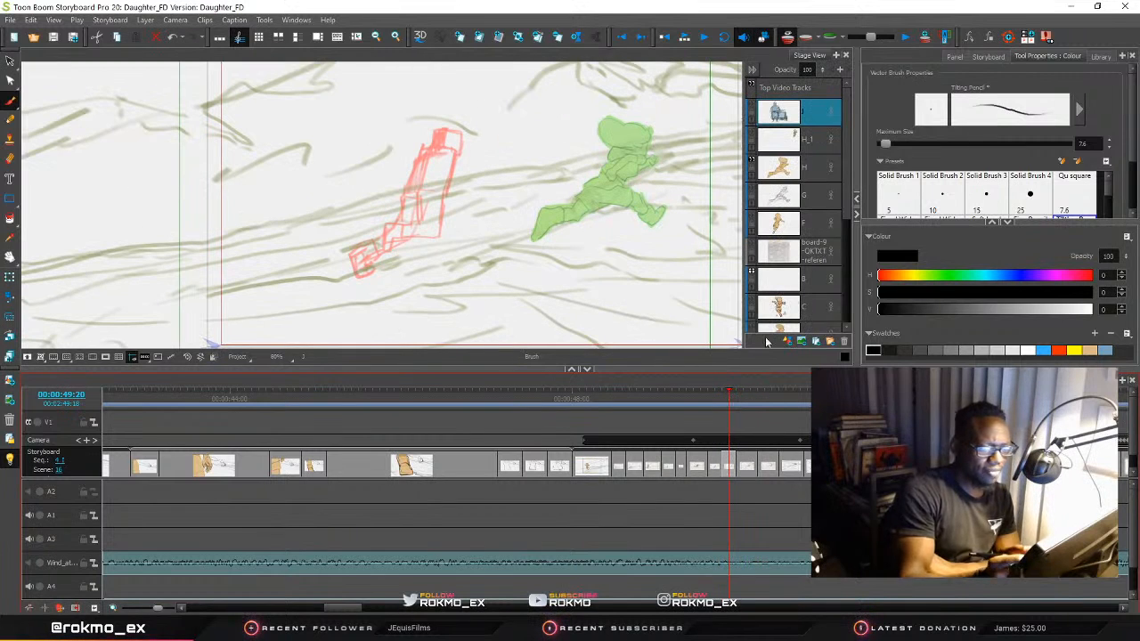
pyautogui.click(820, 169)
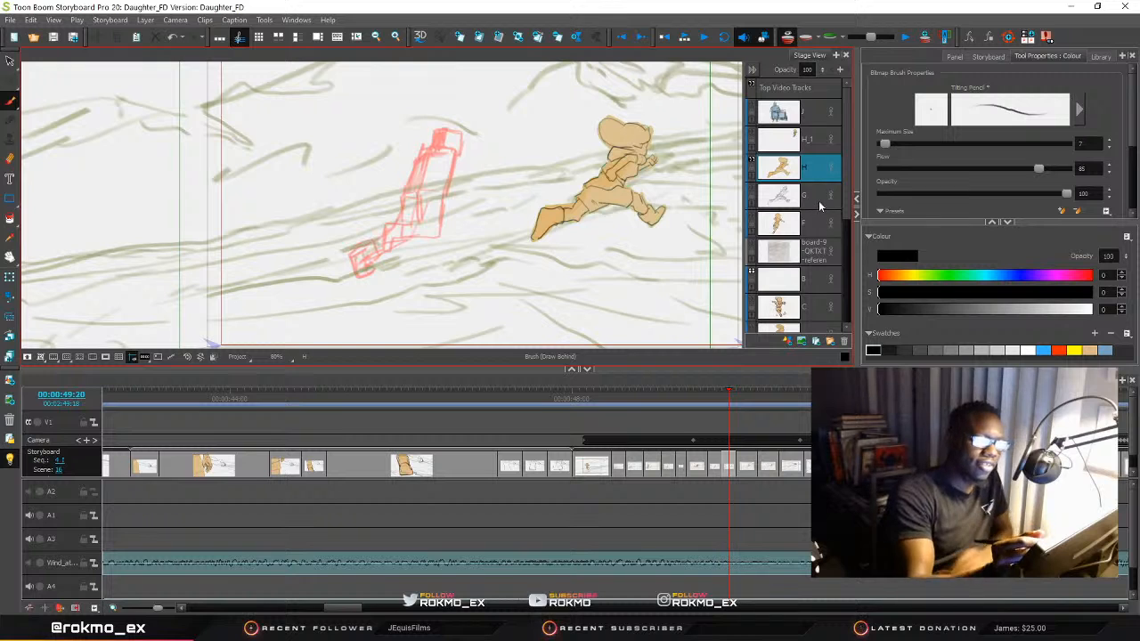
pyautogui.keyDown('shift'); pyautogui.click(815, 222); pyautogui.keyUp('shift')
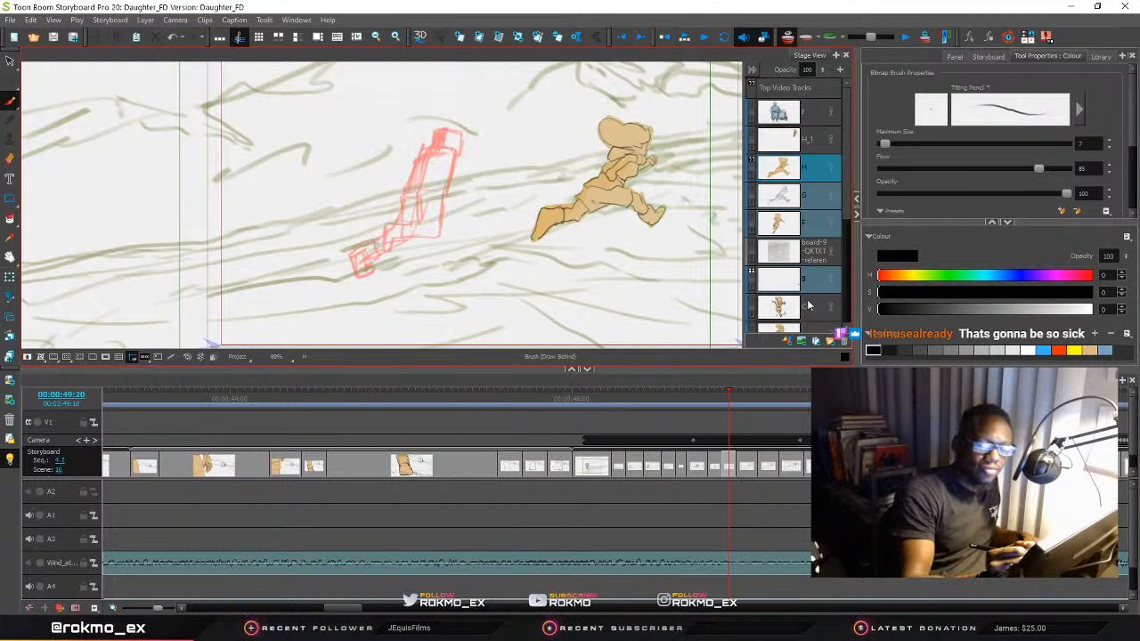
pyautogui.press('Delete')
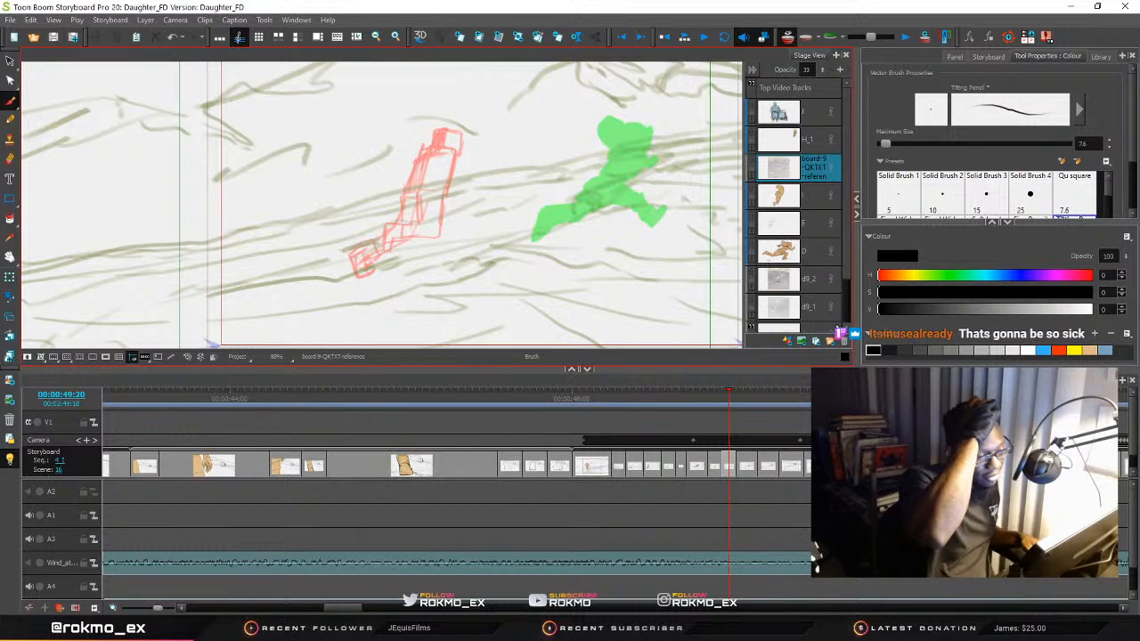
# Delete the figure layer below the board reference along with layers E and D in this panel
pyautogui.click(819, 198)
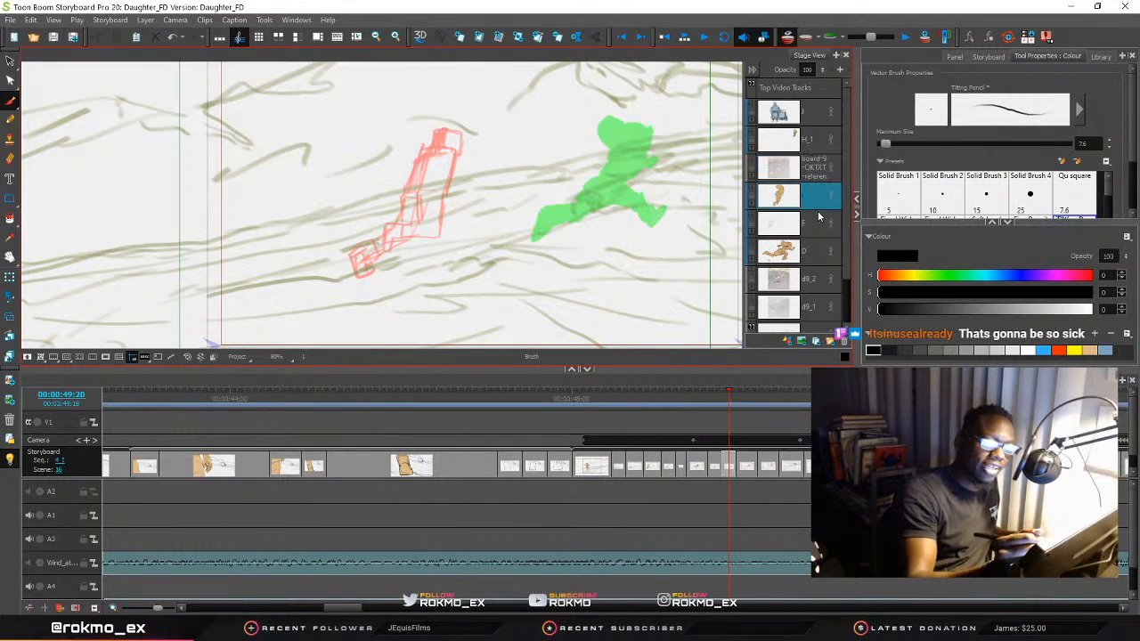
pyautogui.keyDown('ctrl'); pyautogui.click(817, 224); pyautogui.keyUp('ctrl')
pyautogui.keyDown('ctrl'); pyautogui.click(813, 253); pyautogui.keyUp('ctrl')
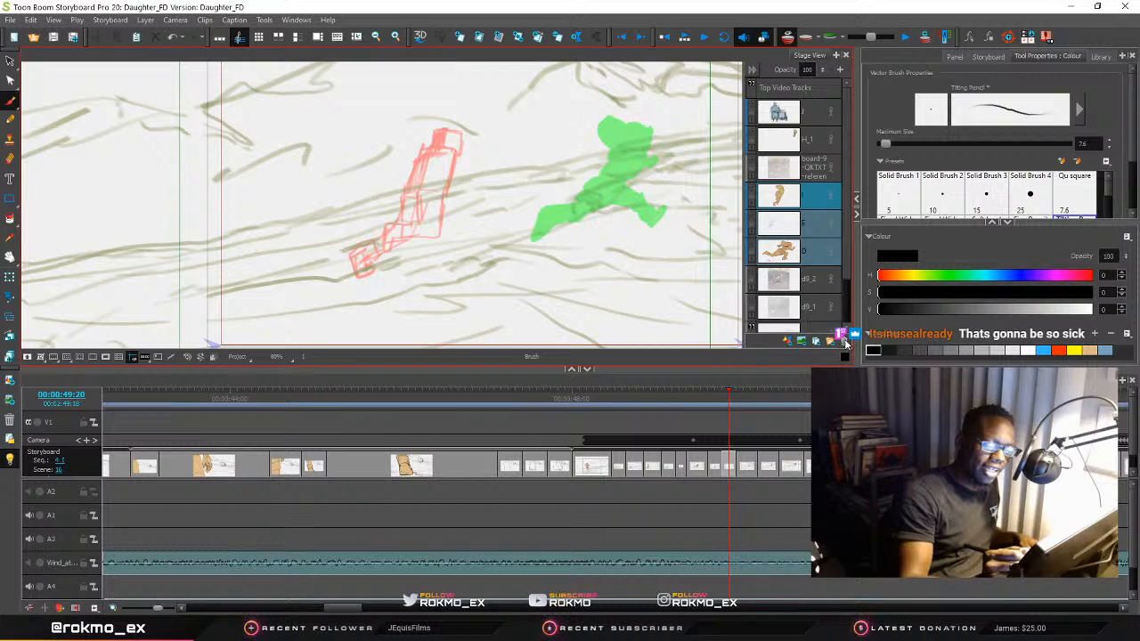
pyautogui.click(845, 342)
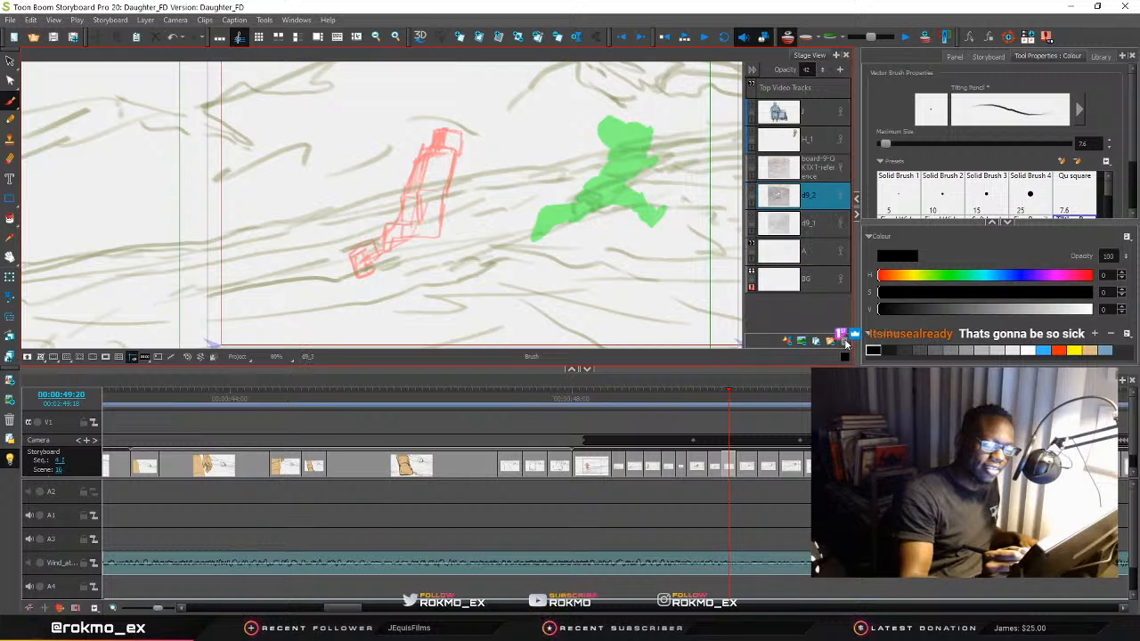
# Replace layer H_1 with a new vector layer and sketch an arc from the red pose's head to the green pose, plus a foot mark
pyautogui.click(822, 146)
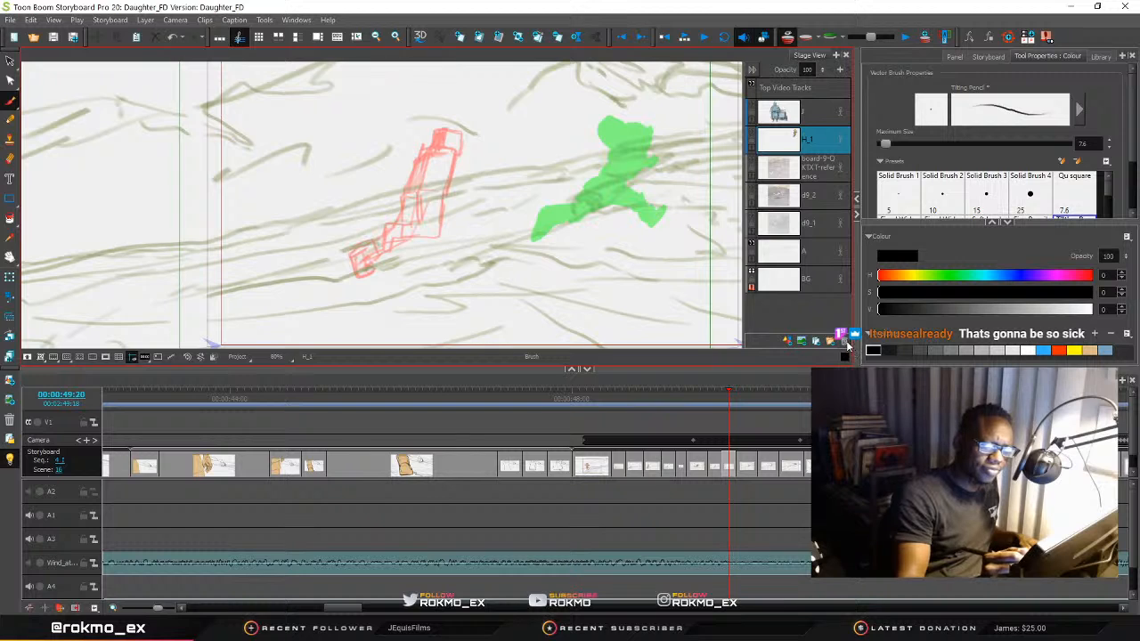
pyautogui.click(787, 342)
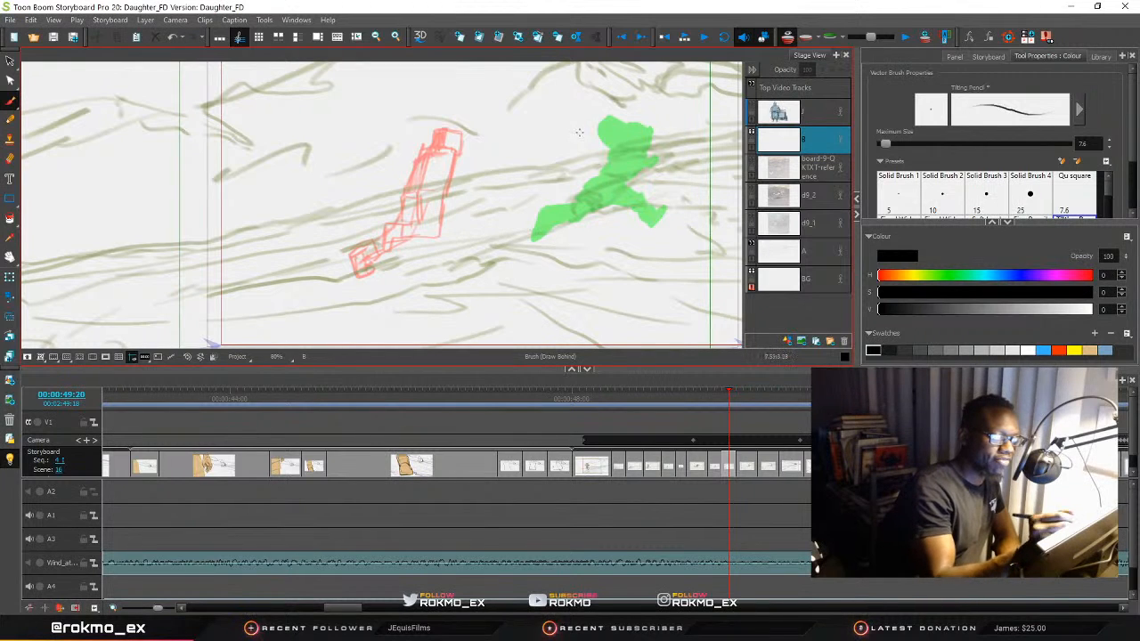
pyautogui.moveTo(528, 129); pyautogui.dragTo(528, 135)
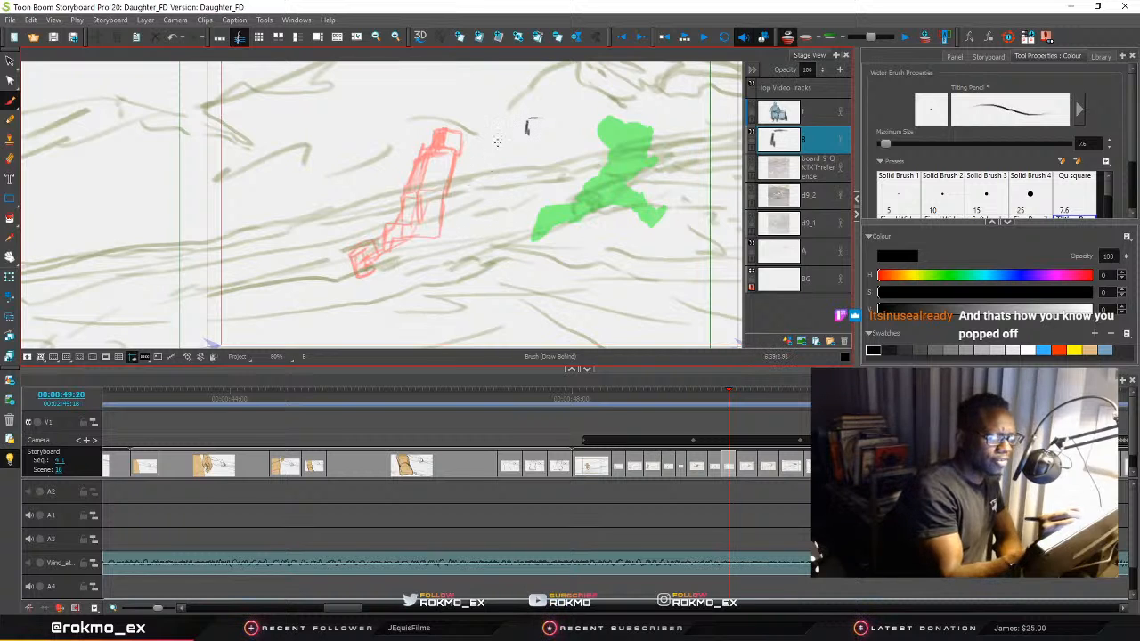
pyautogui.moveTo(481, 136)
pyautogui.mouseDown()
pyautogui.moveTo(589, 123)
pyautogui.moveTo(529, 122)
pyautogui.moveTo(619, 159)
pyautogui.mouseUp()
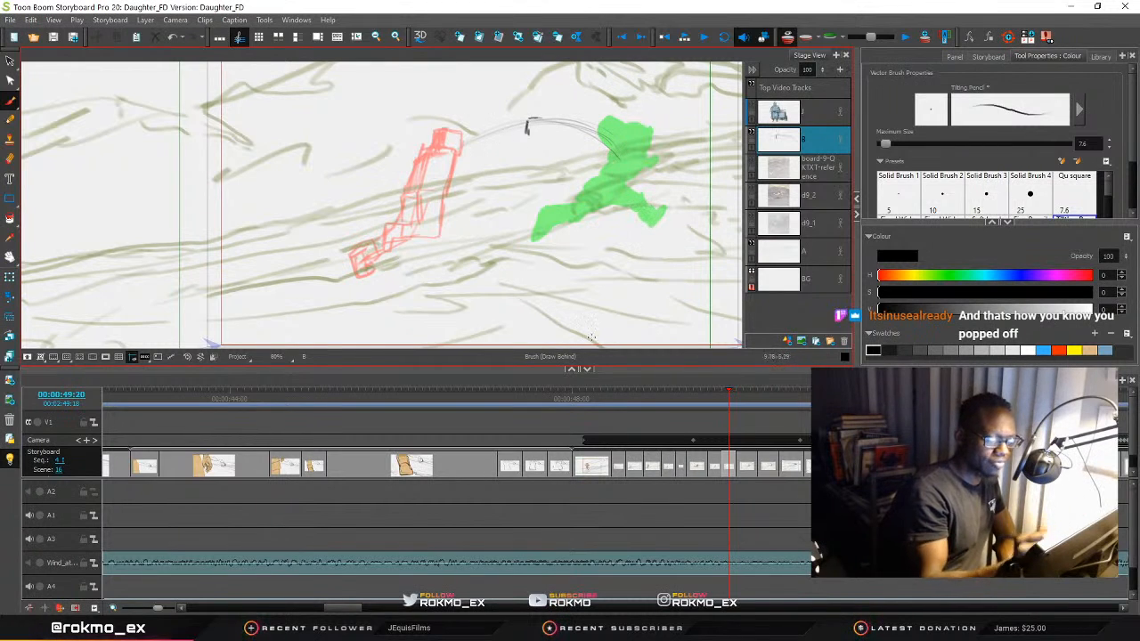
pyautogui.moveTo(871, 38)
pyautogui.mouseDown()
pyautogui.moveTo(856, 40)
pyautogui.moveTo(890, 40)
pyautogui.moveTo(871, 39)
pyautogui.mouseUp()
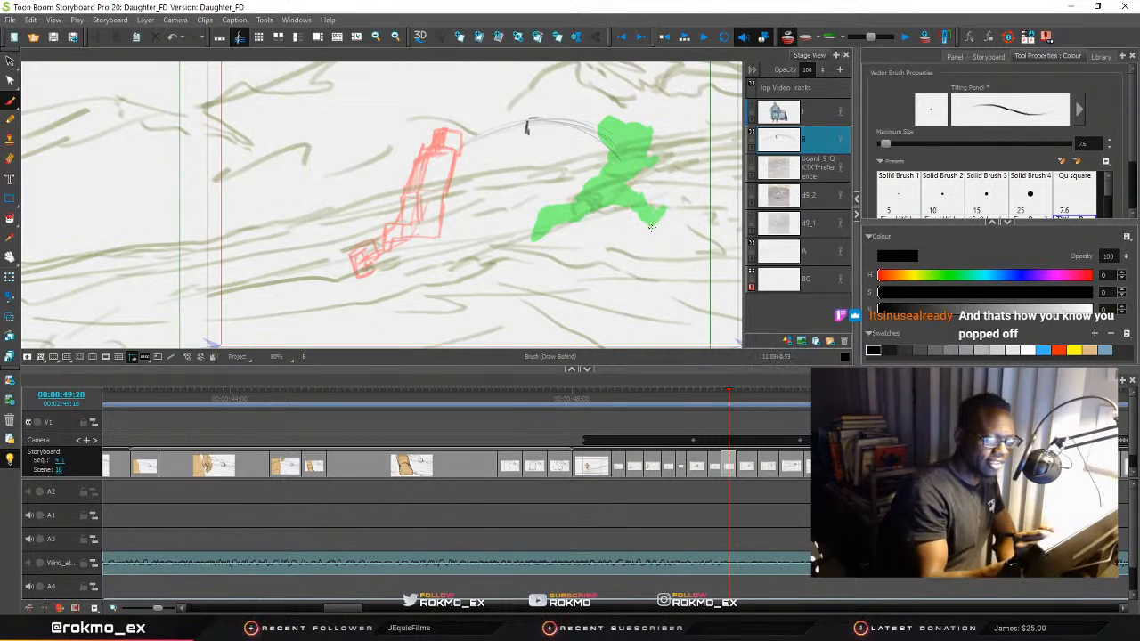
pyautogui.moveTo(647, 226); pyautogui.dragTo(659, 232)
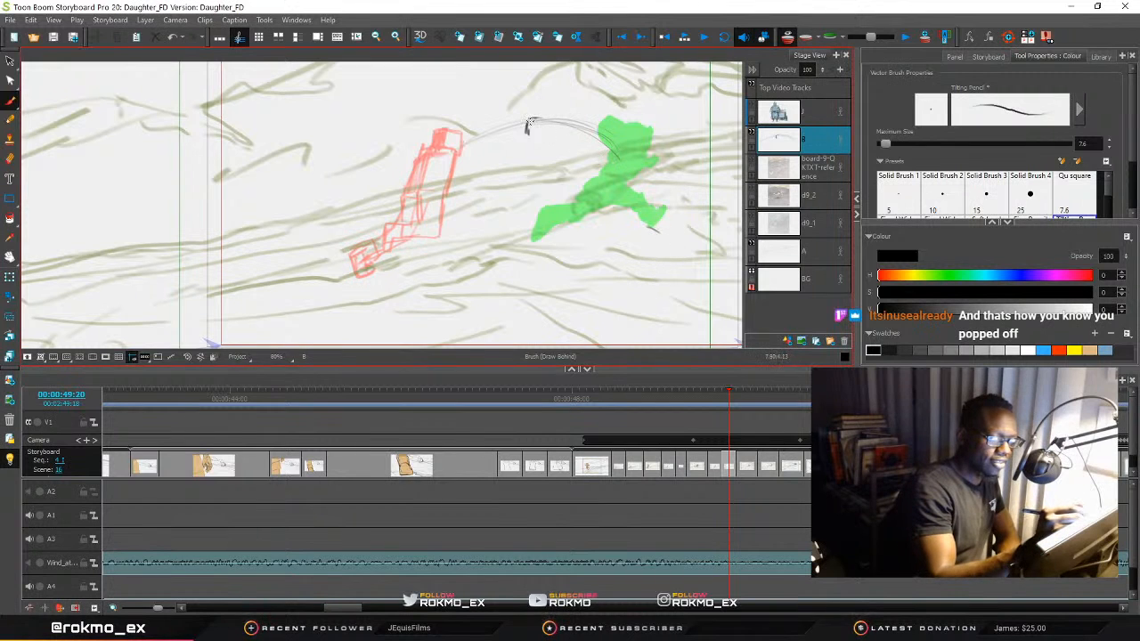
# Draw the in-between figure's head block at the peak of the arc and its torso slanting down below it
pyautogui.moveTo(527, 122)
pyautogui.mouseDown()
pyautogui.moveTo(544, 133)
pyautogui.moveTo(529, 134)
pyautogui.mouseUp()
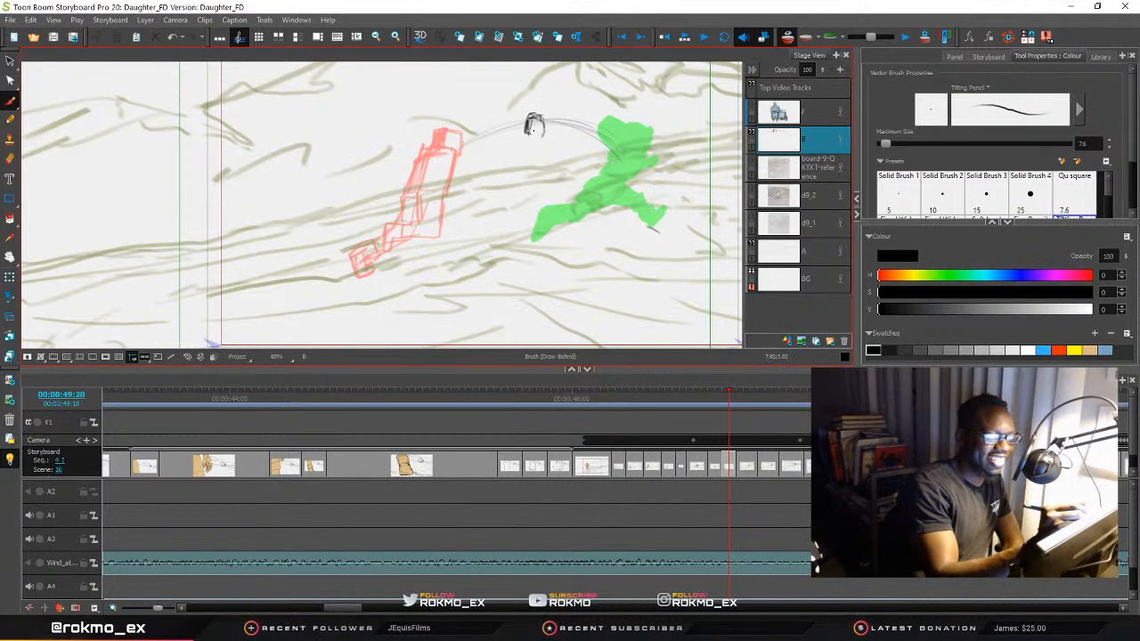
pyautogui.moveTo(543, 117); pyautogui.dragTo(546, 134)
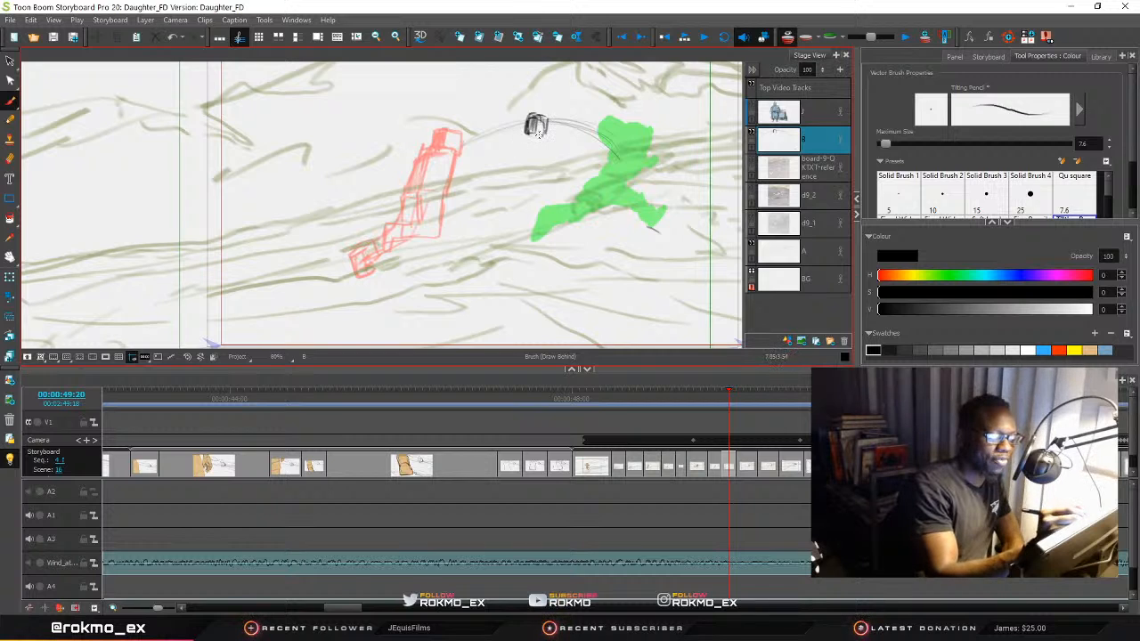
pyautogui.moveTo(534, 132)
pyautogui.mouseDown()
pyautogui.moveTo(523, 136)
pyautogui.moveTo(537, 137)
pyautogui.moveTo(532, 161)
pyautogui.moveTo(508, 175)
pyautogui.moveTo(525, 179)
pyautogui.mouseUp()
pyautogui.moveTo(546, 139)
pyautogui.mouseDown()
pyautogui.moveTo(524, 145)
pyautogui.moveTo(510, 178)
pyautogui.moveTo(524, 180)
pyautogui.mouseUp()
pyautogui.moveTo(547, 140)
pyautogui.mouseDown()
pyautogui.moveTo(537, 188)
pyautogui.moveTo(509, 189)
pyautogui.mouseUp()
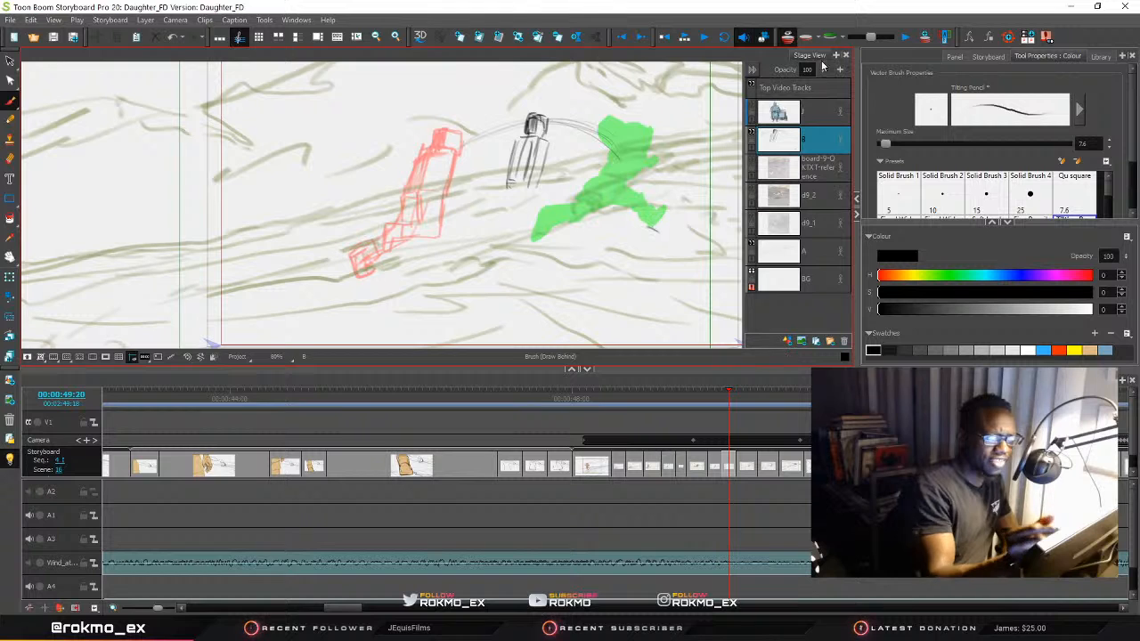
# Sketch the bent front thigh and hips, and add a second dark block just ahead of the head
pyautogui.click(860, 36)
pyautogui.moveTo(864, 37)
pyautogui.mouseDown()
pyautogui.moveTo(892, 39)
pyautogui.moveTo(859, 42)
pyautogui.mouseUp()
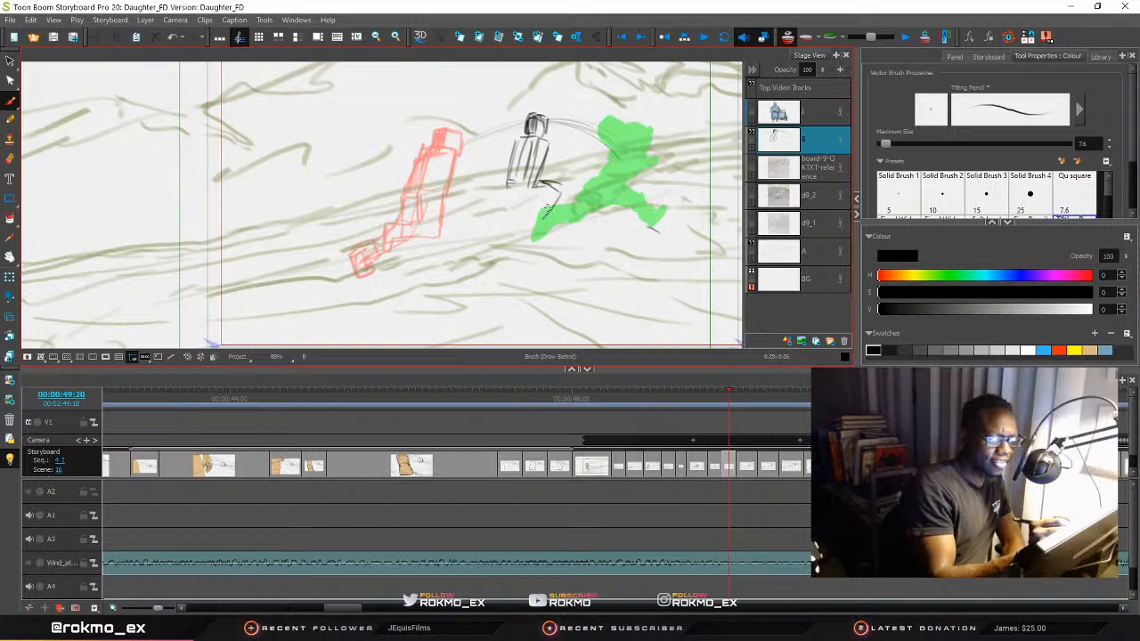
pyautogui.moveTo(539, 188); pyautogui.dragTo(535, 201)
pyautogui.moveTo(535, 200)
pyautogui.mouseDown()
pyautogui.moveTo(558, 208)
pyautogui.moveTo(547, 210)
pyautogui.moveTo(546, 193)
pyautogui.mouseUp()
pyautogui.moveTo(545, 152)
pyautogui.mouseDown()
pyautogui.moveTo(534, 188)
pyautogui.moveTo(501, 188)
pyautogui.moveTo(562, 142)
pyautogui.moveTo(561, 156)
pyautogui.moveTo(552, 130)
pyautogui.moveTo(570, 132)
pyautogui.moveTo(566, 149)
pyautogui.moveTo(553, 133)
pyautogui.moveTo(553, 143)
pyautogui.moveTo(561, 125)
pyautogui.moveTo(545, 148)
pyautogui.moveTo(566, 132)
pyautogui.moveTo(552, 139)
pyautogui.moveTo(570, 155)
pyautogui.moveTo(561, 170)
pyautogui.moveTo(516, 164)
pyautogui.moveTo(534, 201)
pyautogui.moveTo(503, 203)
pyautogui.moveTo(508, 212)
pyautogui.mouseUp()
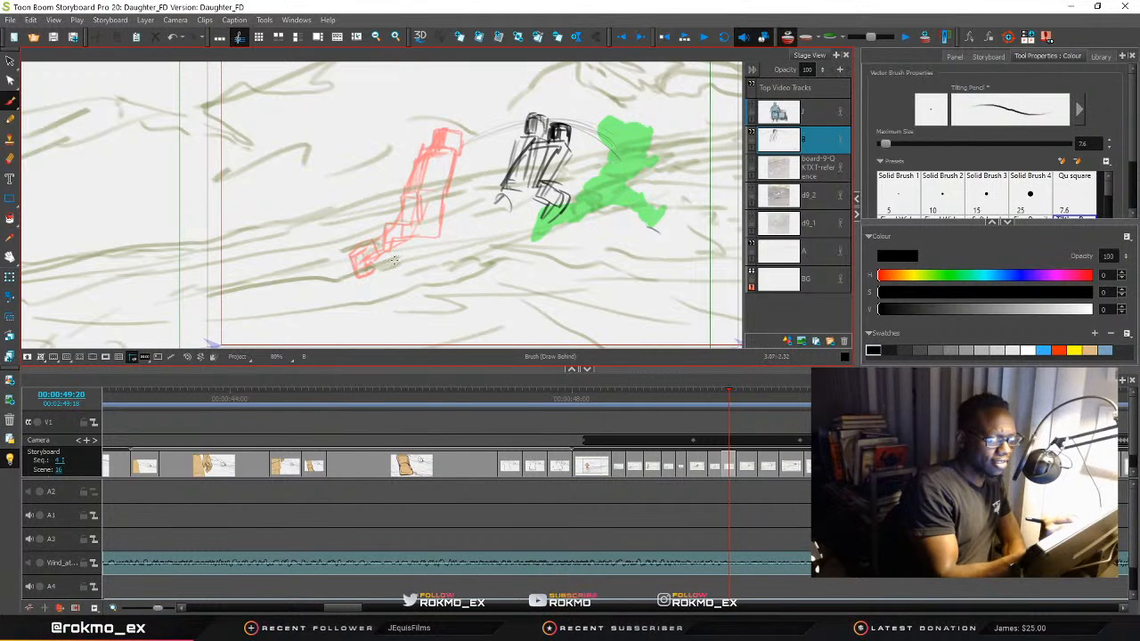
# Draw the trailing leg stretching back from the hips towards the red pose, with its foot angled downward
pyautogui.moveTo(525, 201)
pyautogui.mouseDown()
pyautogui.moveTo(498, 217)
pyautogui.moveTo(498, 202)
pyautogui.moveTo(481, 213)
pyautogui.moveTo(450, 217)
pyautogui.mouseUp()
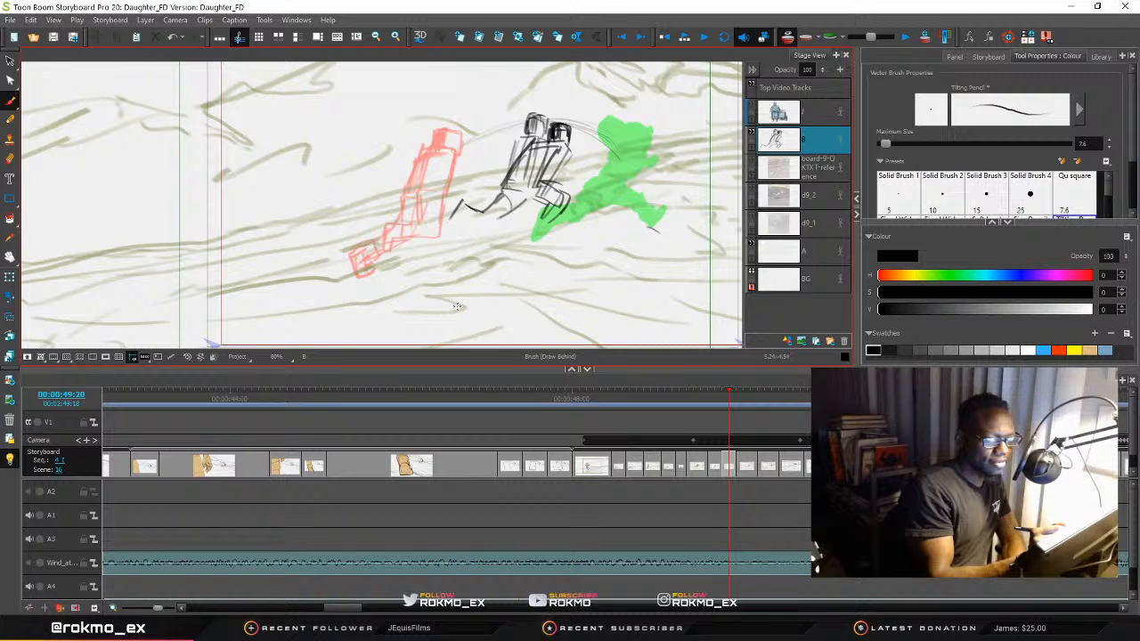
pyautogui.moveTo(463, 201); pyautogui.dragTo(440, 238)
pyautogui.moveTo(638, 153)
pyautogui.mouseDown()
pyautogui.moveTo(636, 185)
pyautogui.moveTo(639, 157)
pyautogui.mouseUp()
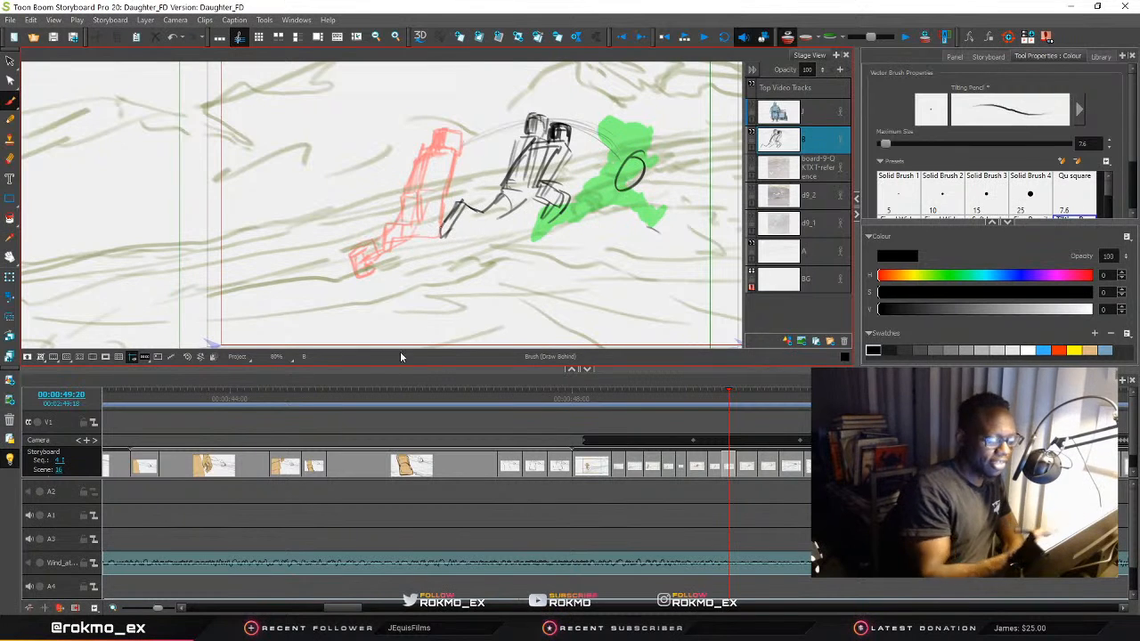
pyautogui.hotkey('ctrl', 'z')
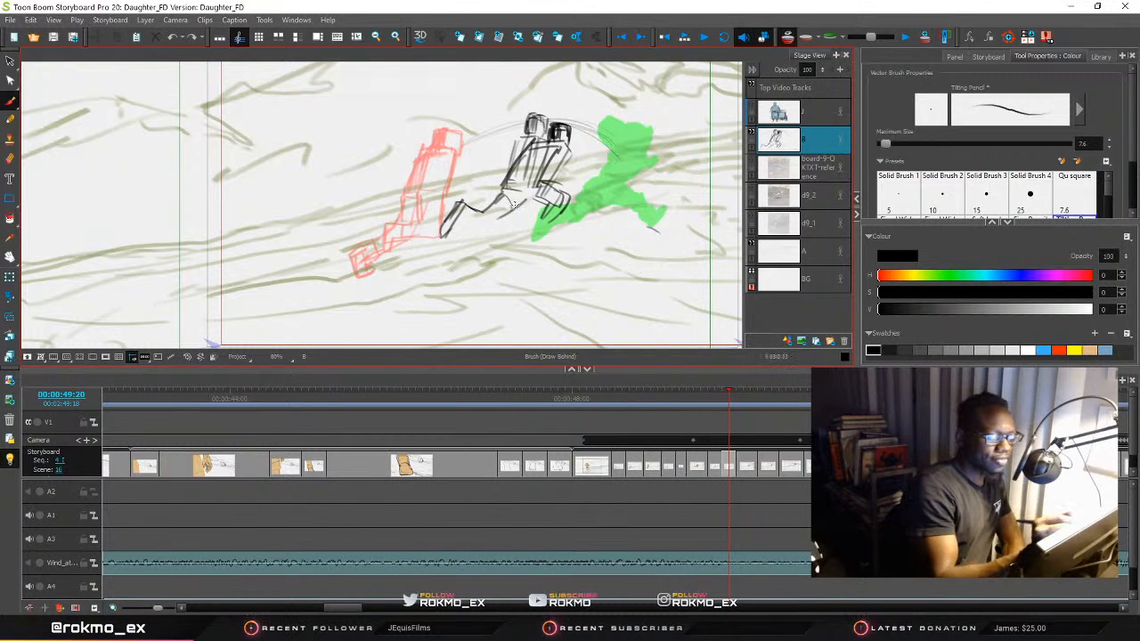
pyautogui.moveTo(509, 210)
pyautogui.mouseDown()
pyautogui.moveTo(486, 232)
pyautogui.moveTo(465, 223)
pyautogui.moveTo(441, 238)
pyautogui.mouseUp()
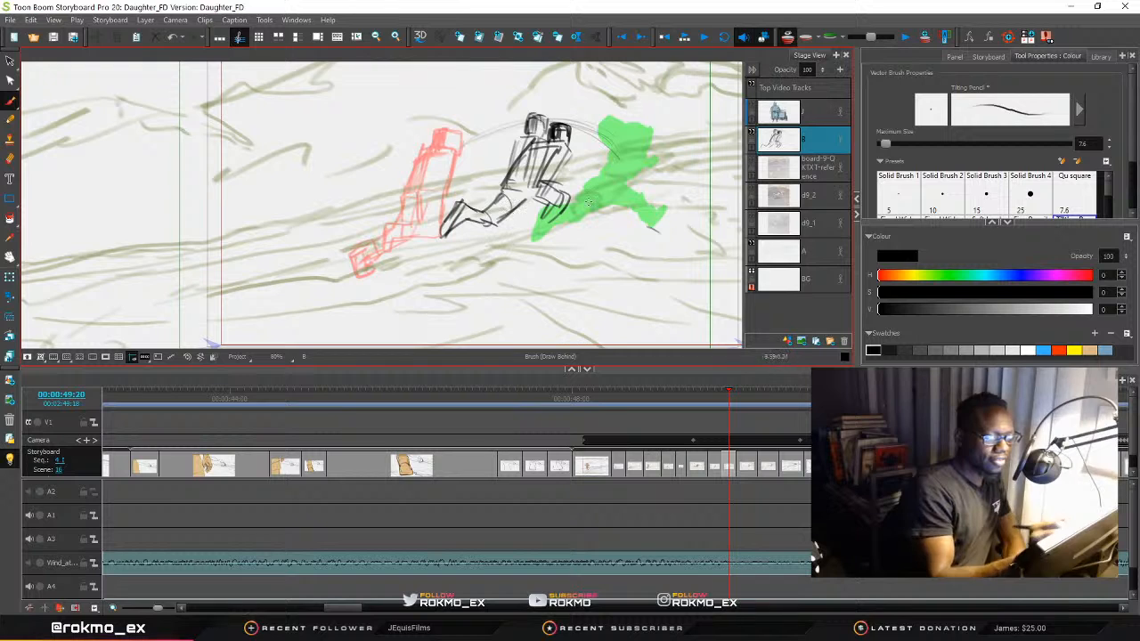
pyautogui.moveTo(606, 192)
pyautogui.mouseDown()
pyautogui.moveTo(546, 213)
pyautogui.moveTo(539, 228)
pyautogui.moveTo(494, 210)
pyautogui.moveTo(607, 198)
pyautogui.mouseUp()
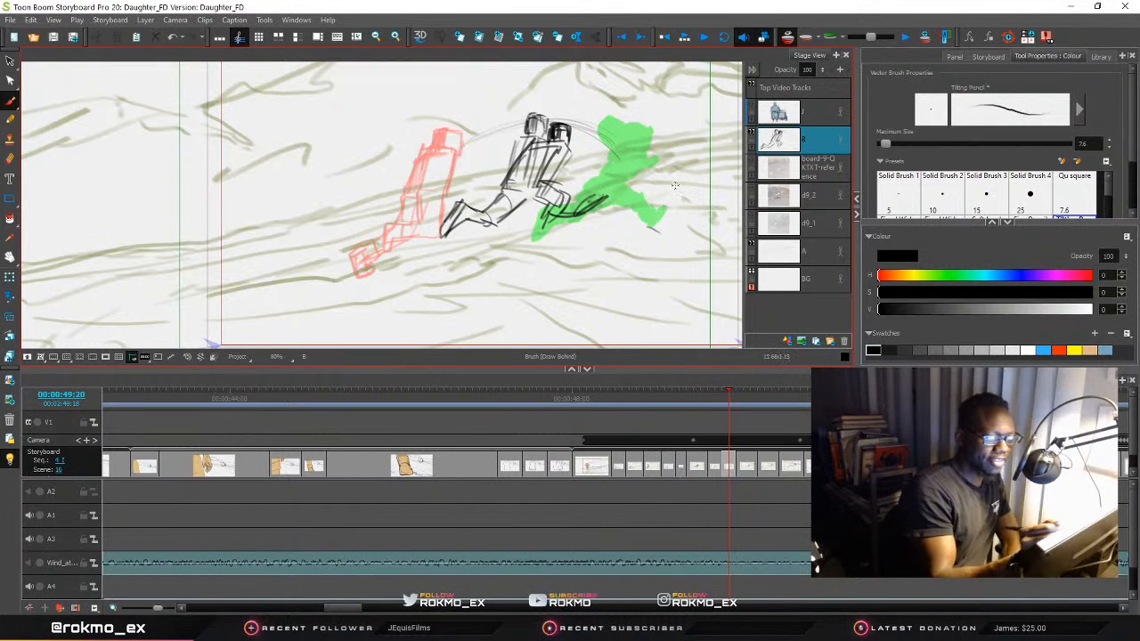
pyautogui.hotkey('ctrl', 'z')
pyautogui.hotkey('ctrl', 'z')
pyautogui.hotkey('ctrl', 'z')
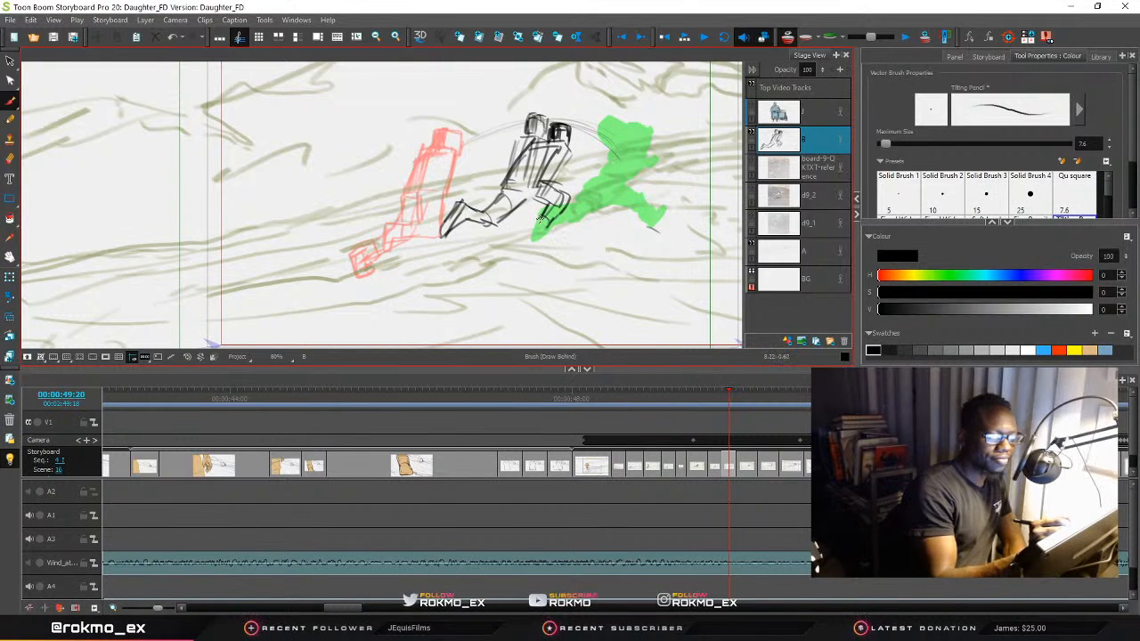
# Draw the front leg's lower part and foot dropping below the bent knee
pyautogui.moveTo(535, 217); pyautogui.dragTo(547, 232)
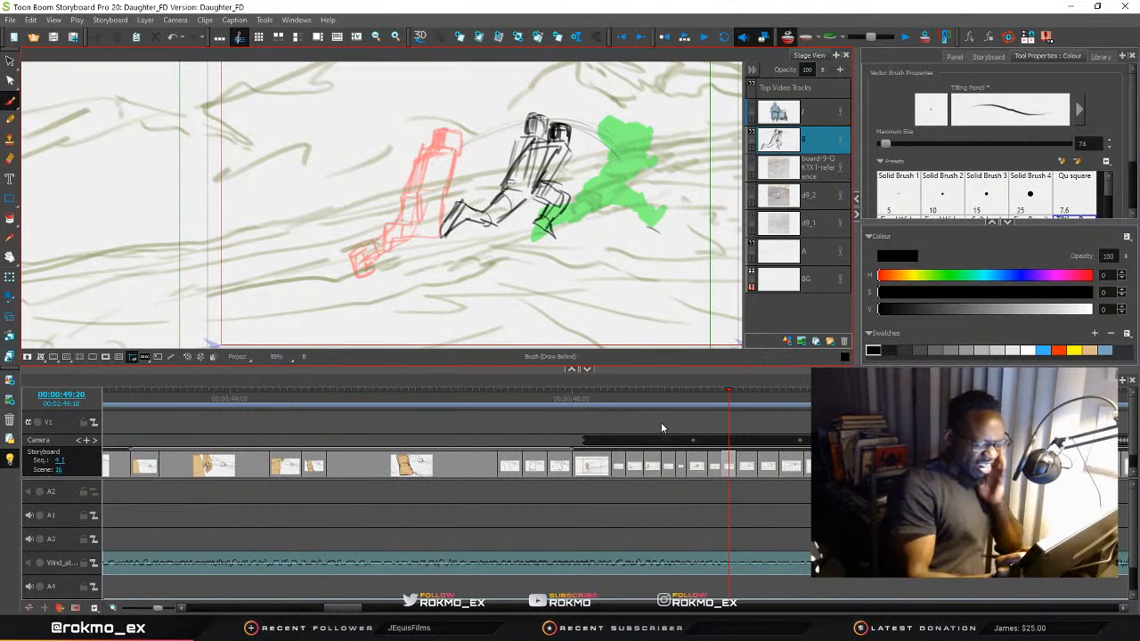
# Play back the animatic from 00:00:47:21 and again from 00:00:47:02 to review the new running poses
pyautogui.moveTo(691, 407); pyautogui.dragTo(561, 486)
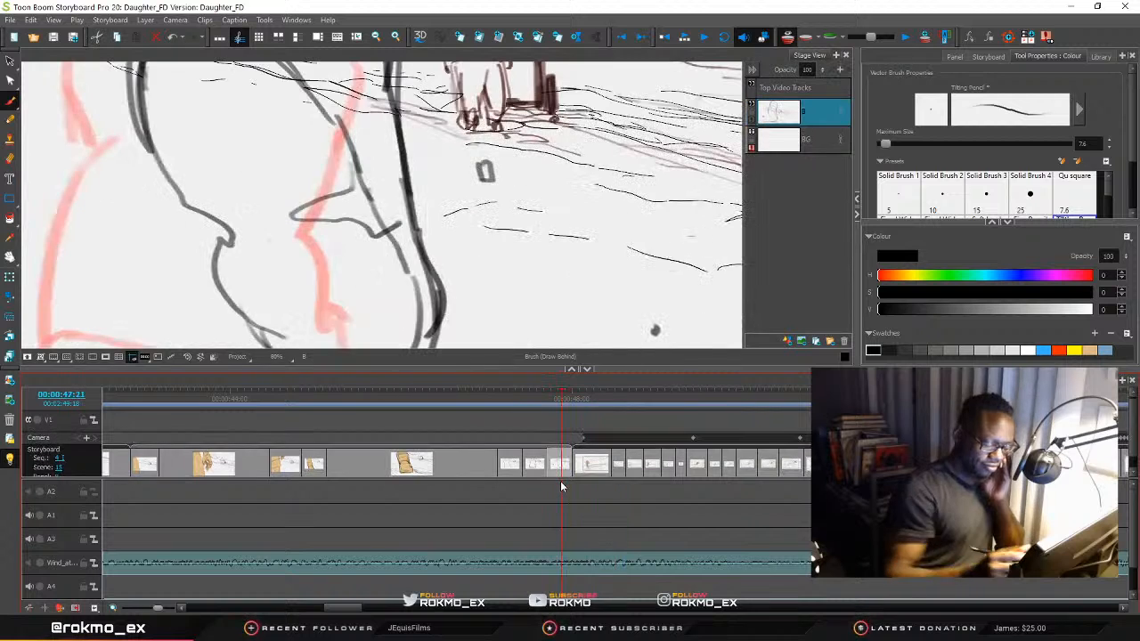
pyautogui.press('Return')
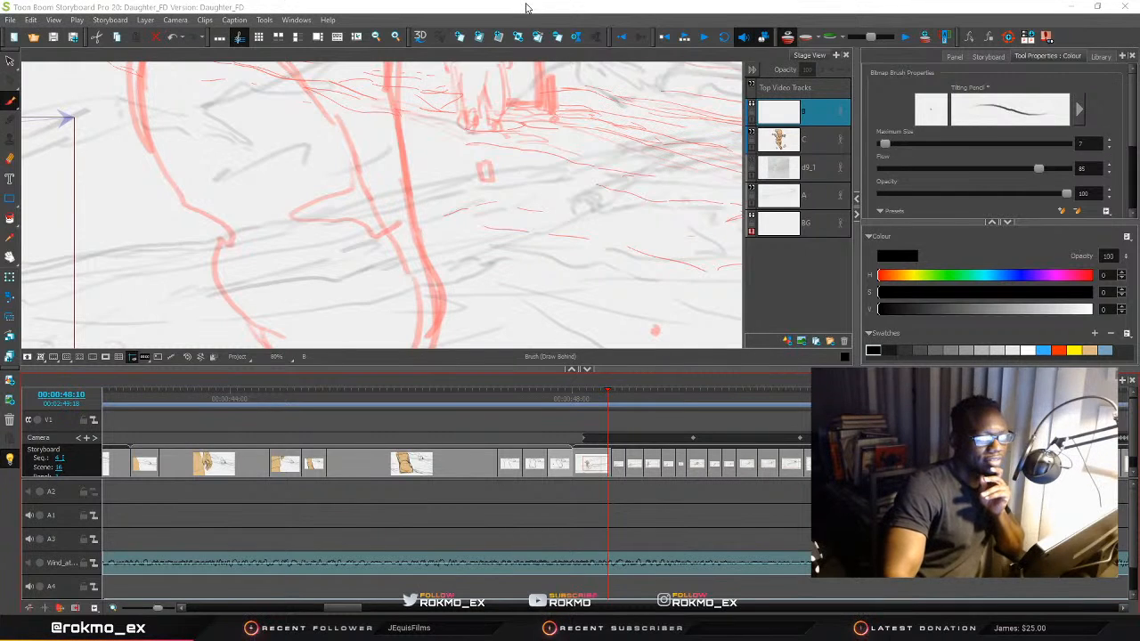
pyautogui.press('2')
pyautogui.moveTo(610, 404); pyautogui.dragTo(498, 396)
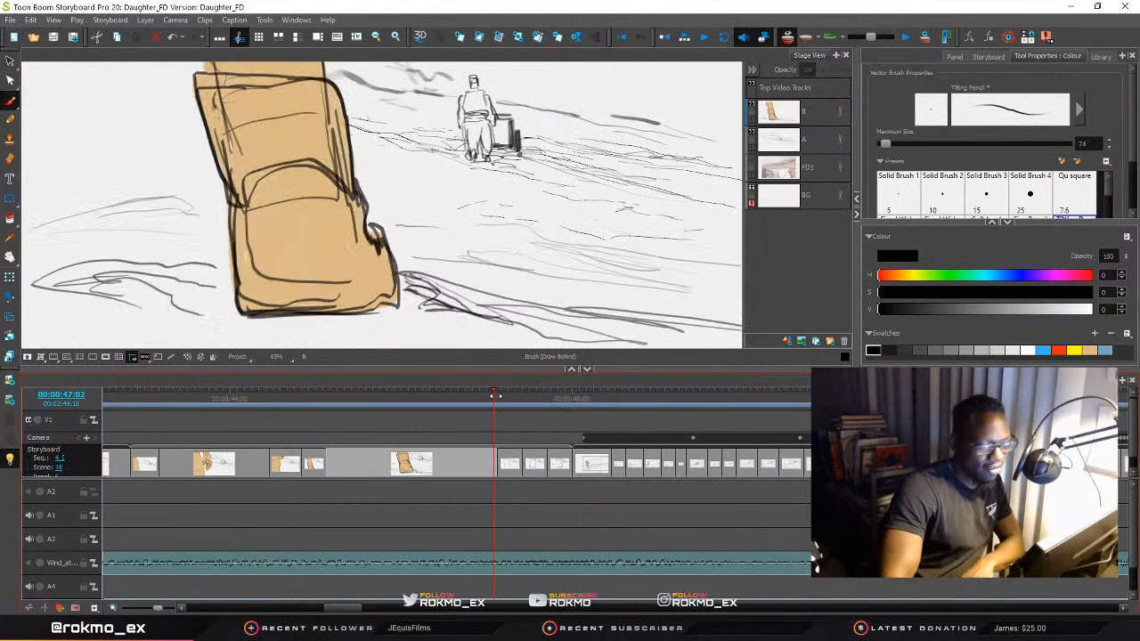
pyautogui.press('Return')
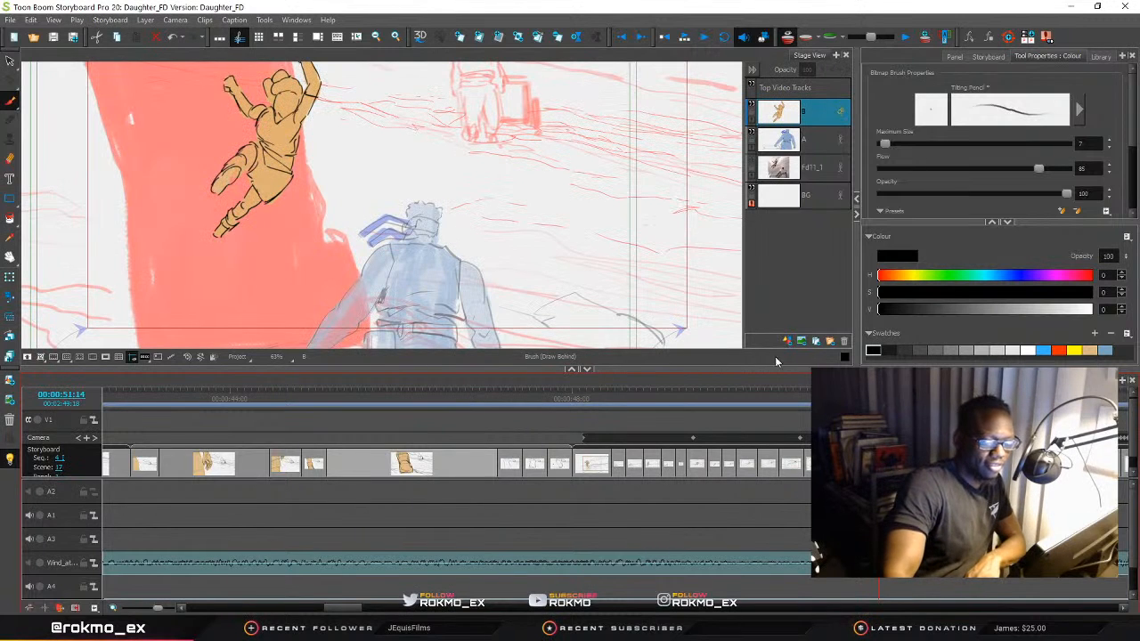
pyautogui.moveTo(765, 405)
pyautogui.mouseDown()
pyautogui.moveTo(523, 405)
pyautogui.moveTo(800, 429)
pyautogui.moveTo(769, 436)
pyautogui.moveTo(787, 440)
pyautogui.moveTo(776, 443)
pyautogui.moveTo(517, 422)
pyautogui.moveTo(735, 438)
pyautogui.moveTo(589, 445)
pyautogui.moveTo(672, 453)
pyautogui.moveTo(605, 454)
pyautogui.mouseUp()
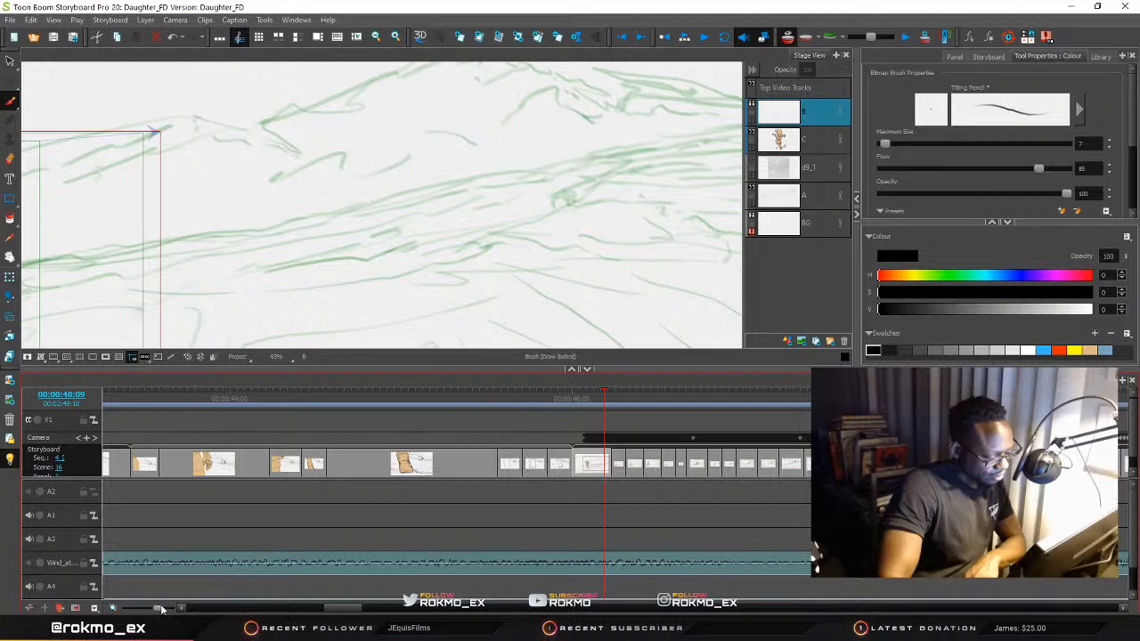
# Shorten the opening panel of scene 16 and several of the running panels after it by a few frames each
pyautogui.moveTo(163, 609); pyautogui.dragTo(167, 609)
pyautogui.moveTo(623, 466); pyautogui.dragTo(585, 469)
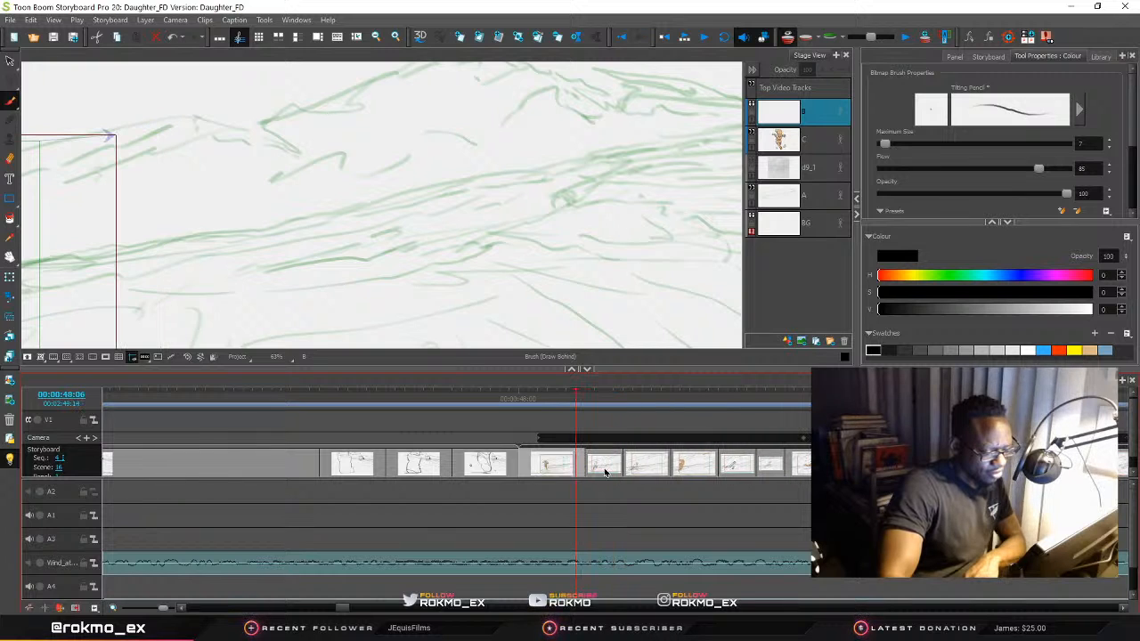
pyautogui.click(615, 468)
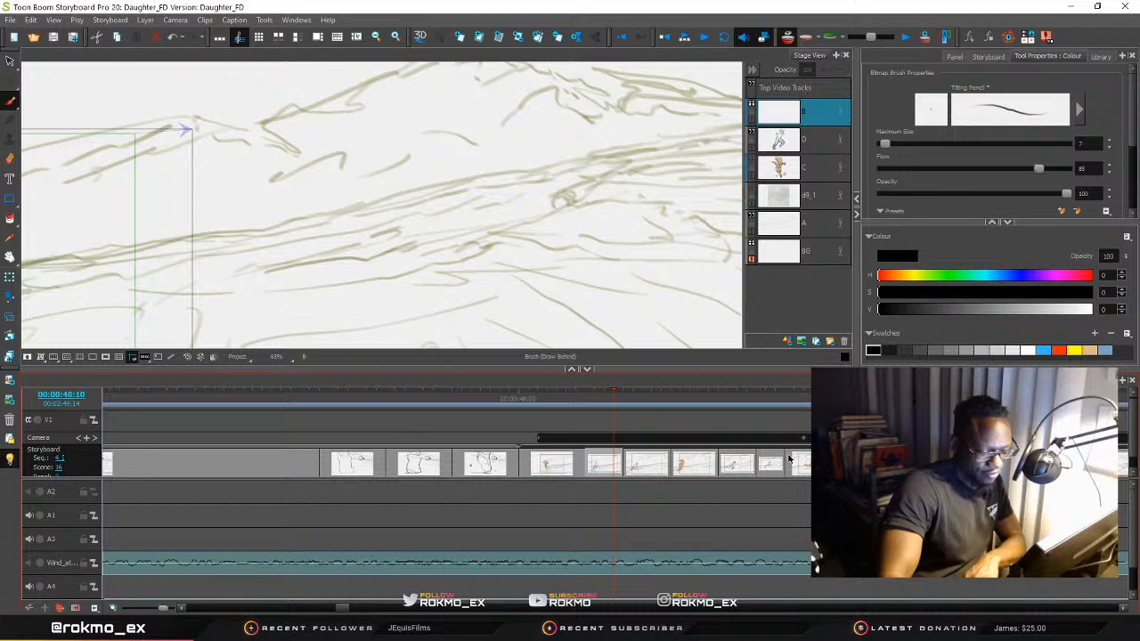
pyautogui.moveTo(841, 465)
pyautogui.mouseDown()
pyautogui.moveTo(804, 464)
pyautogui.moveTo(832, 465)
pyautogui.moveTo(823, 465)
pyautogui.mouseUp()
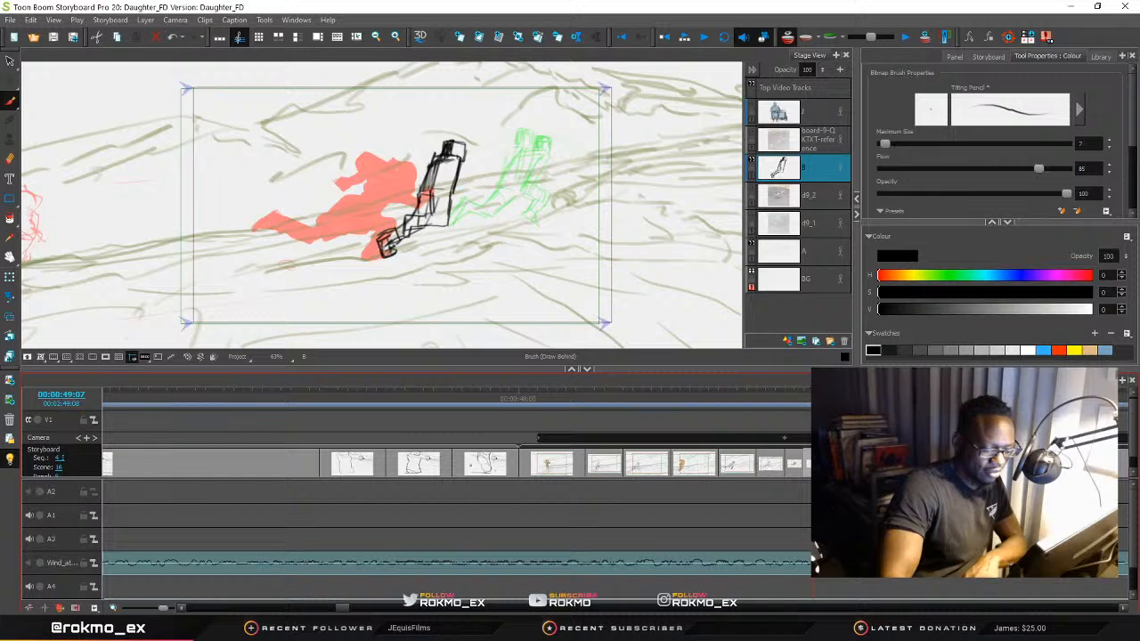
pyautogui.moveTo(854, 465); pyautogui.dragTo(833, 464)
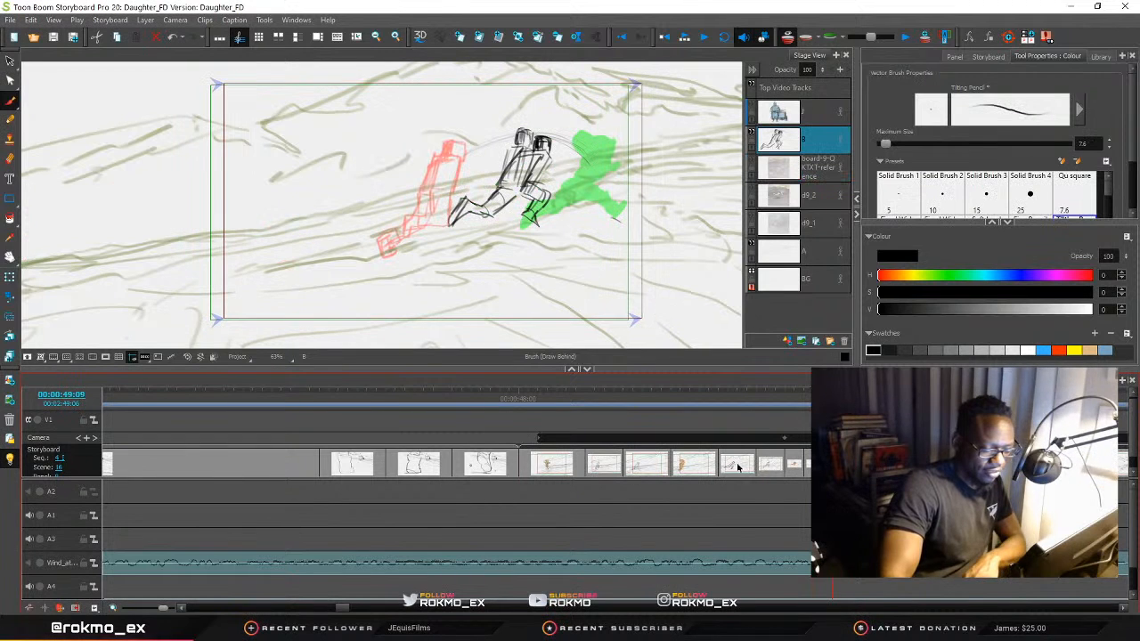
pyautogui.click(712, 461)
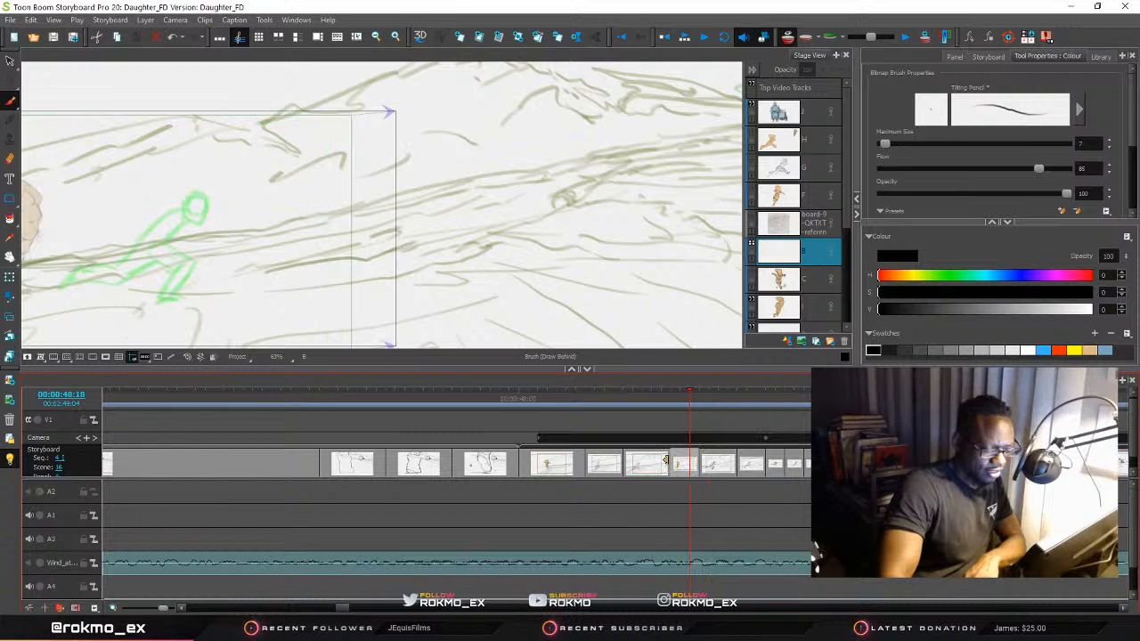
pyautogui.click(665, 459)
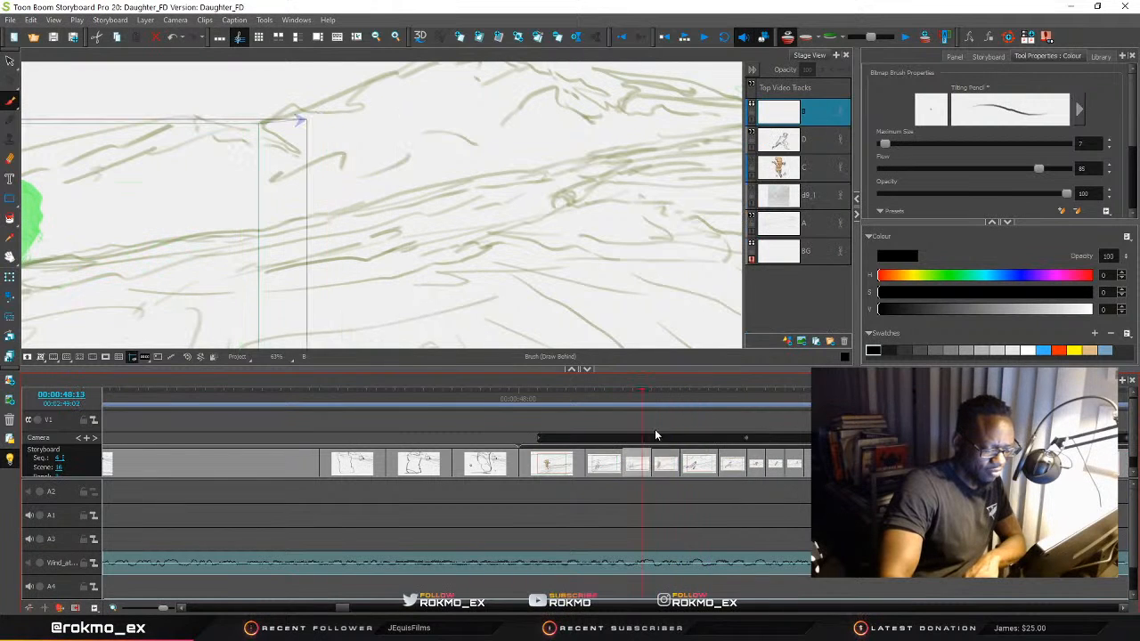
# Play back the shortened run repeatedly from the last panels of scene 15 to check its timing
pyautogui.moveTo(640, 396); pyautogui.dragTo(438, 435)
pyautogui.press('space')
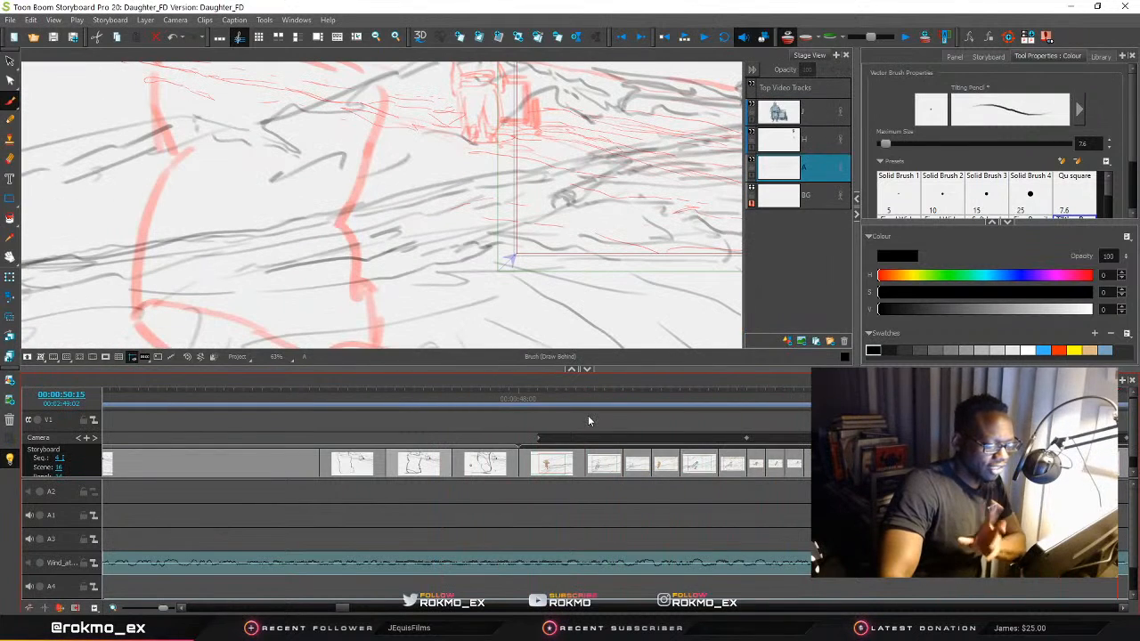
pyautogui.click(575, 395)
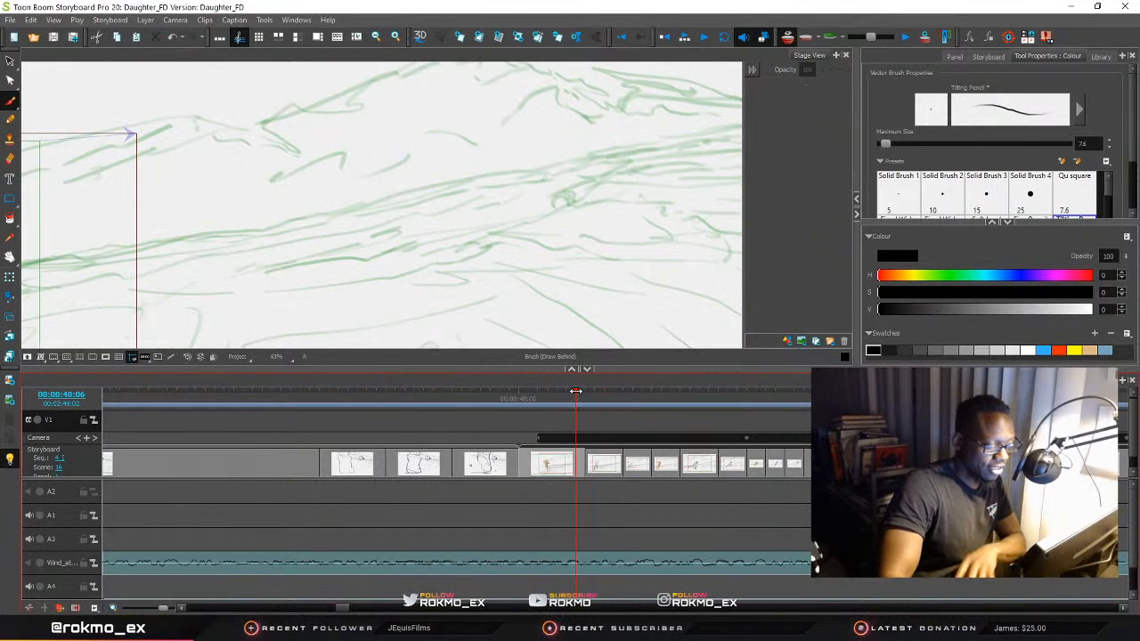
pyautogui.moveTo(575, 392); pyautogui.dragTo(459, 399)
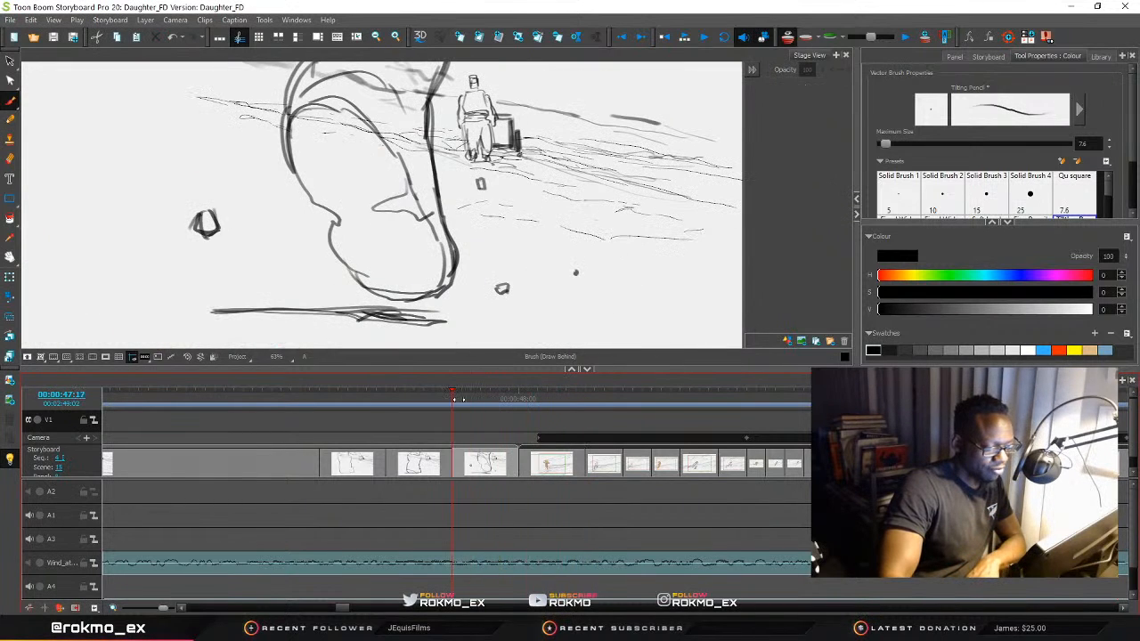
pyautogui.press('space')
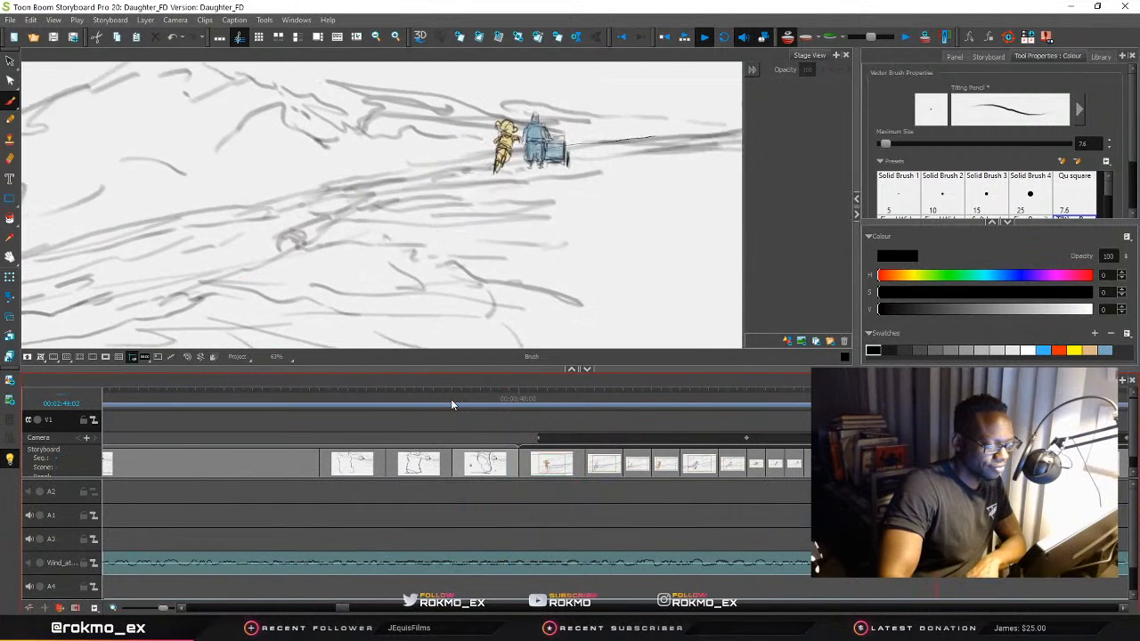
pyautogui.moveTo(623, 396); pyautogui.dragTo(263, 420)
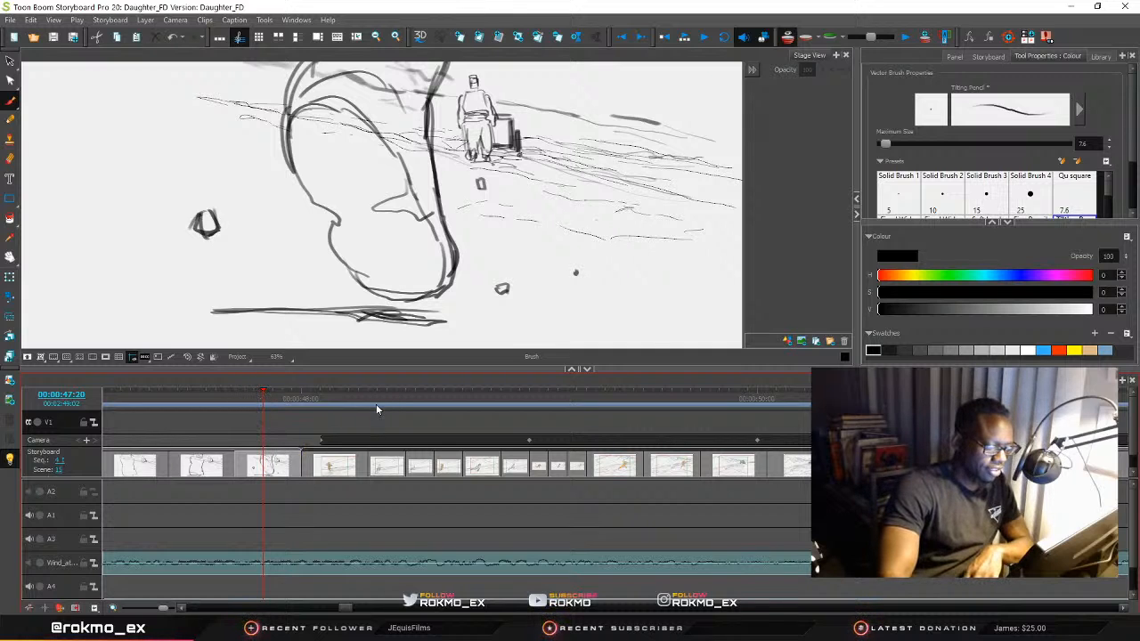
pyautogui.press('Return')
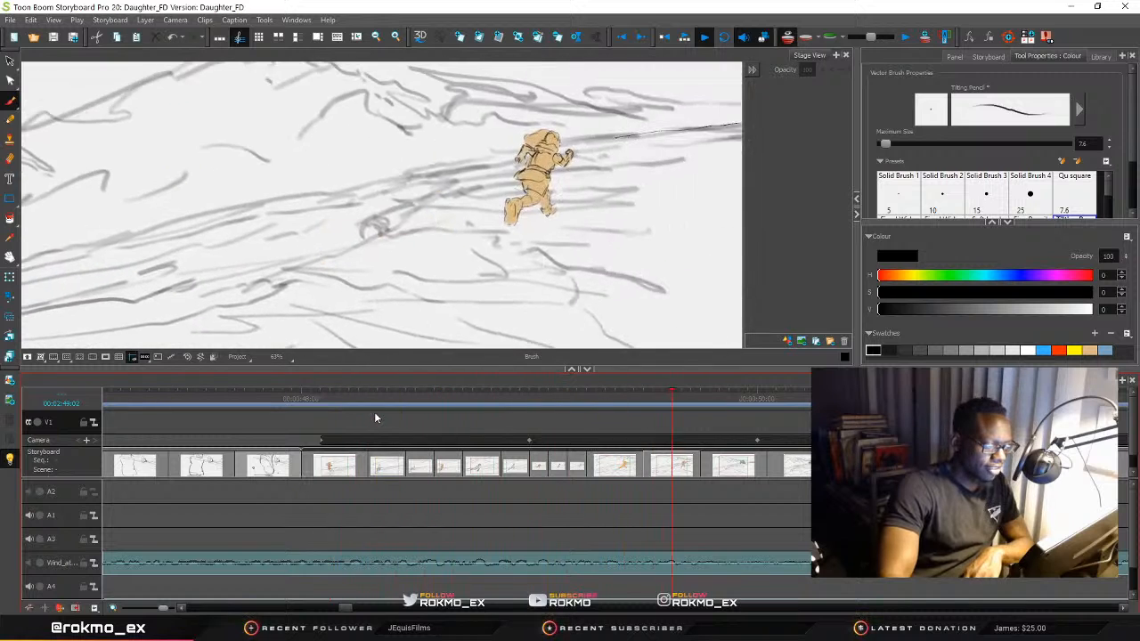
# Scrub through the closing foot panels of scene 15 to examine how they lead into the run
pyautogui.moveTo(397, 401)
pyautogui.mouseDown()
pyautogui.moveTo(96, 399)
pyautogui.moveTo(161, 411)
pyautogui.mouseUp()
pyautogui.moveTo(227, 422); pyautogui.dragTo(364, 428)
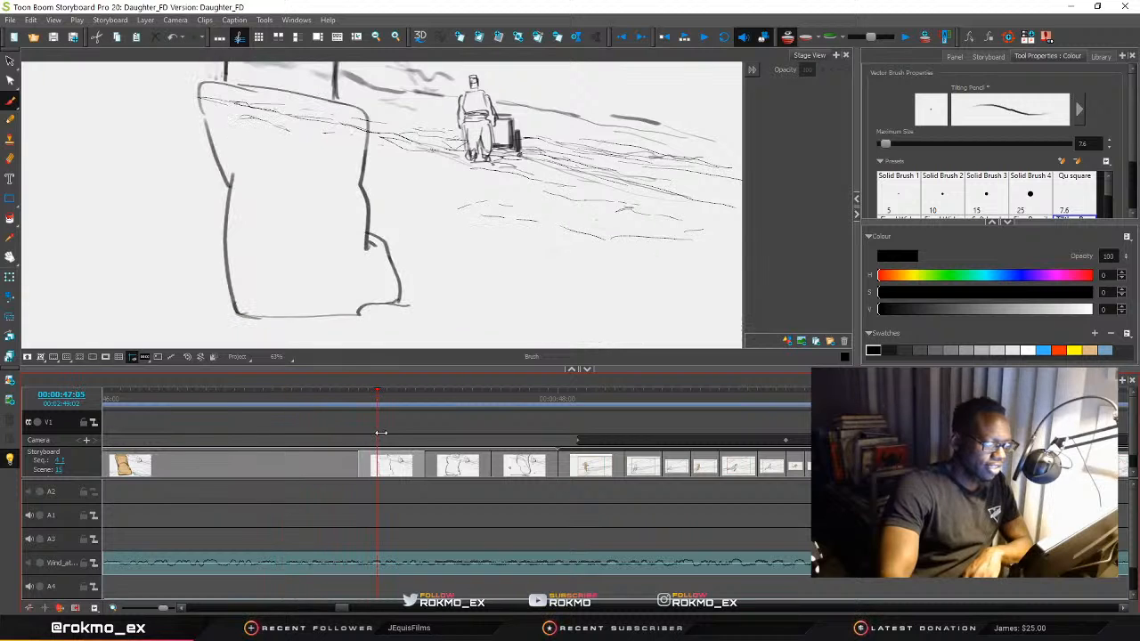
pyautogui.moveTo(408, 432); pyautogui.dragTo(521, 435)
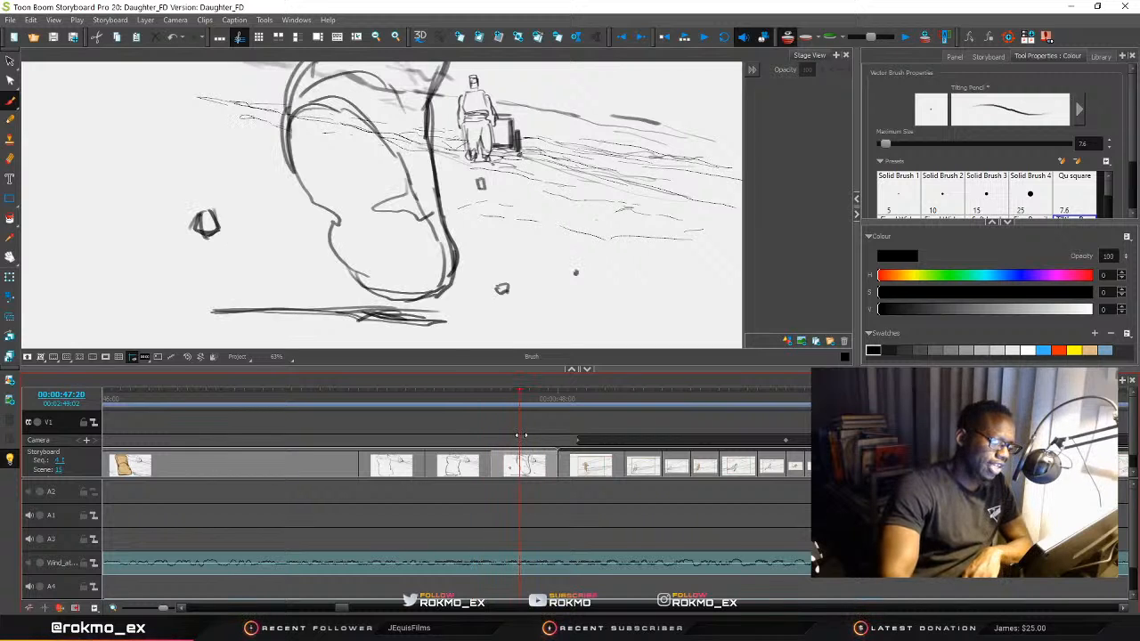
pyautogui.moveTo(520, 436); pyautogui.dragTo(346, 430)
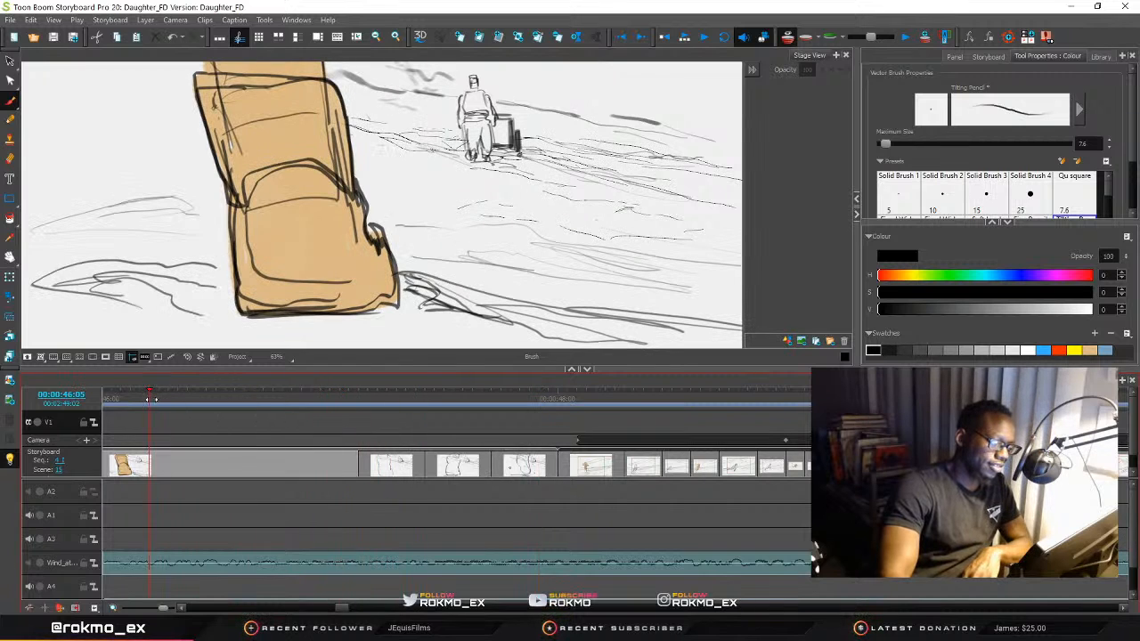
pyautogui.moveTo(192, 407); pyautogui.dragTo(374, 441)
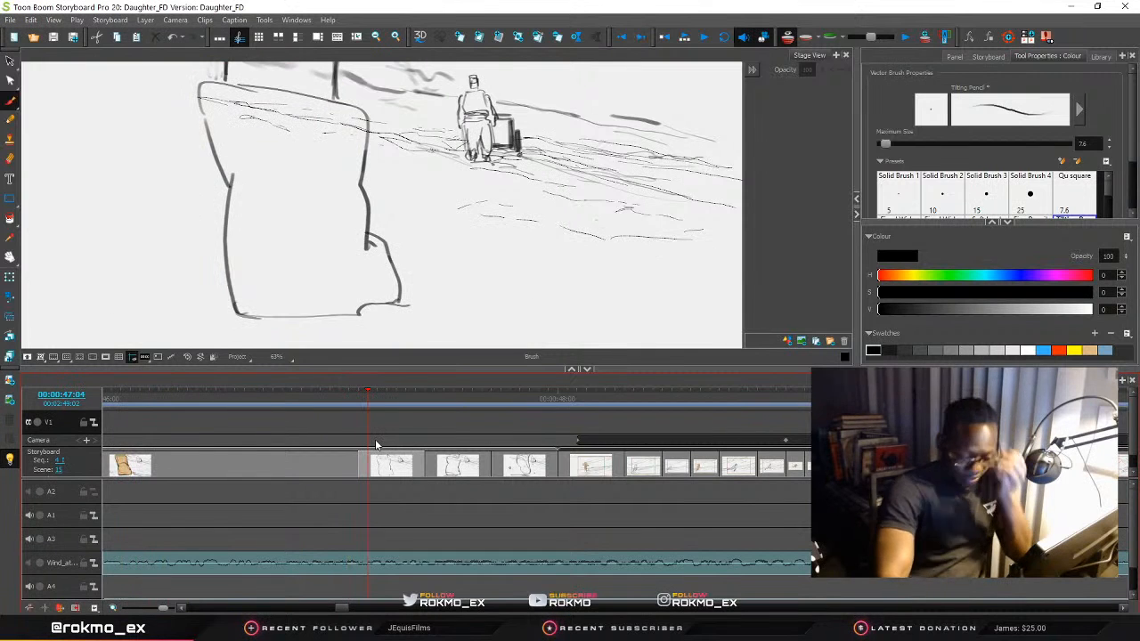
pyautogui.moveTo(370, 397)
pyautogui.mouseDown()
pyautogui.moveTo(337, 396)
pyautogui.moveTo(543, 419)
pyautogui.moveTo(348, 430)
pyautogui.moveTo(389, 430)
pyautogui.mouseUp()
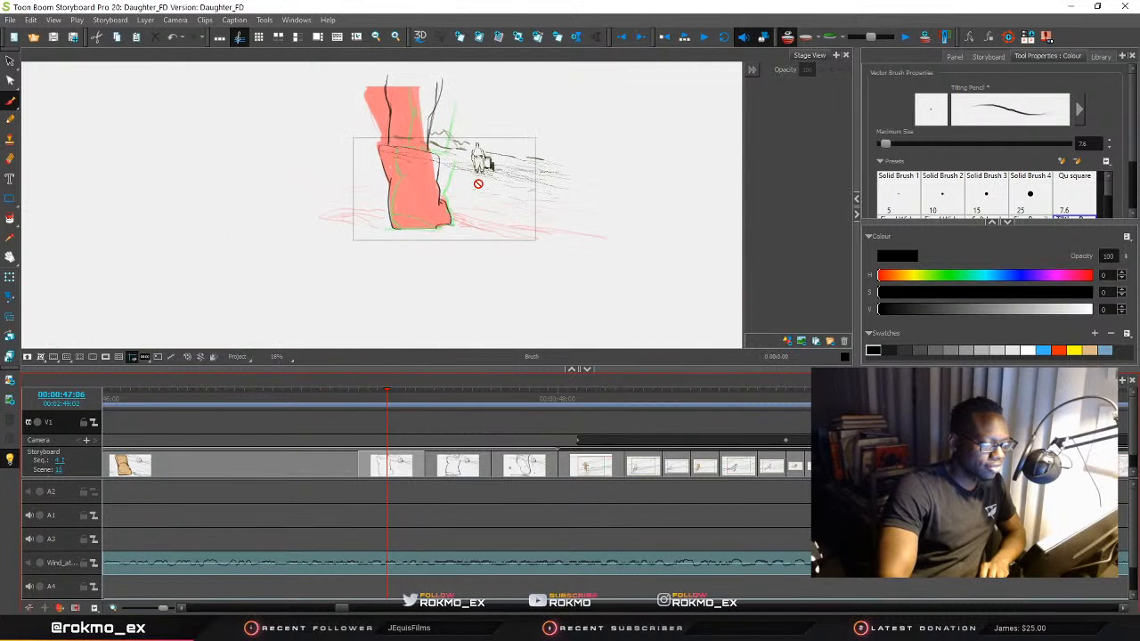
pyautogui.scroll(2, 478, 183)
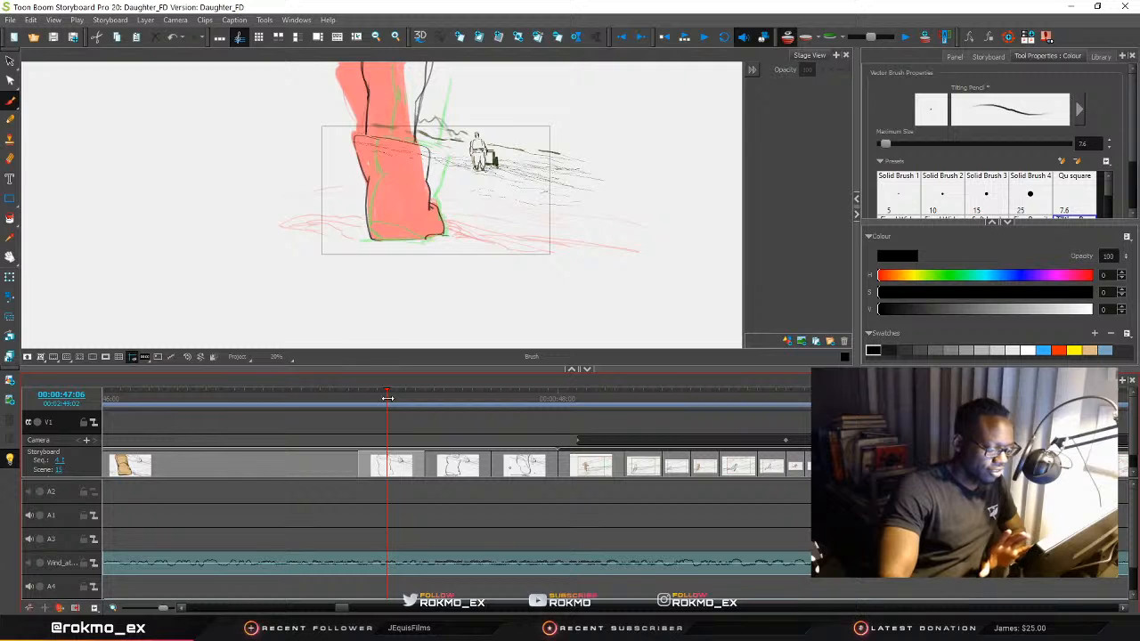
# Split scene 15 at 00:00:47:03, where the uncoloured foot panels begin, and name the new scene 15_A for the current scene only
pyautogui.moveTo(387, 398); pyautogui.dragTo(360, 401)
pyautogui.rightClick(360, 474)
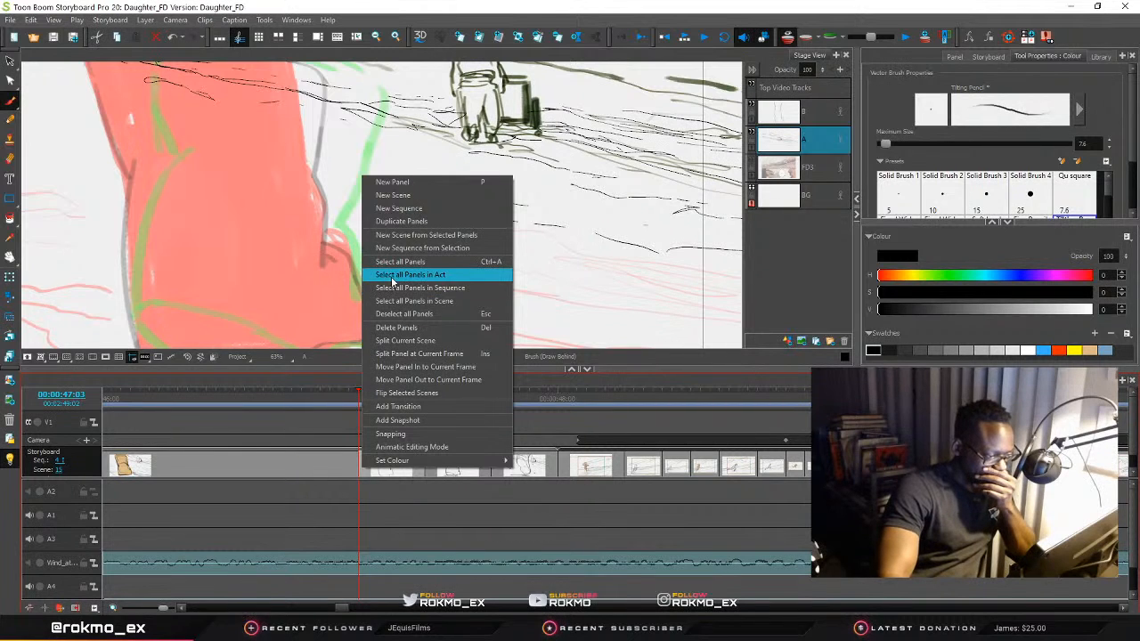
pyautogui.click(430, 342)
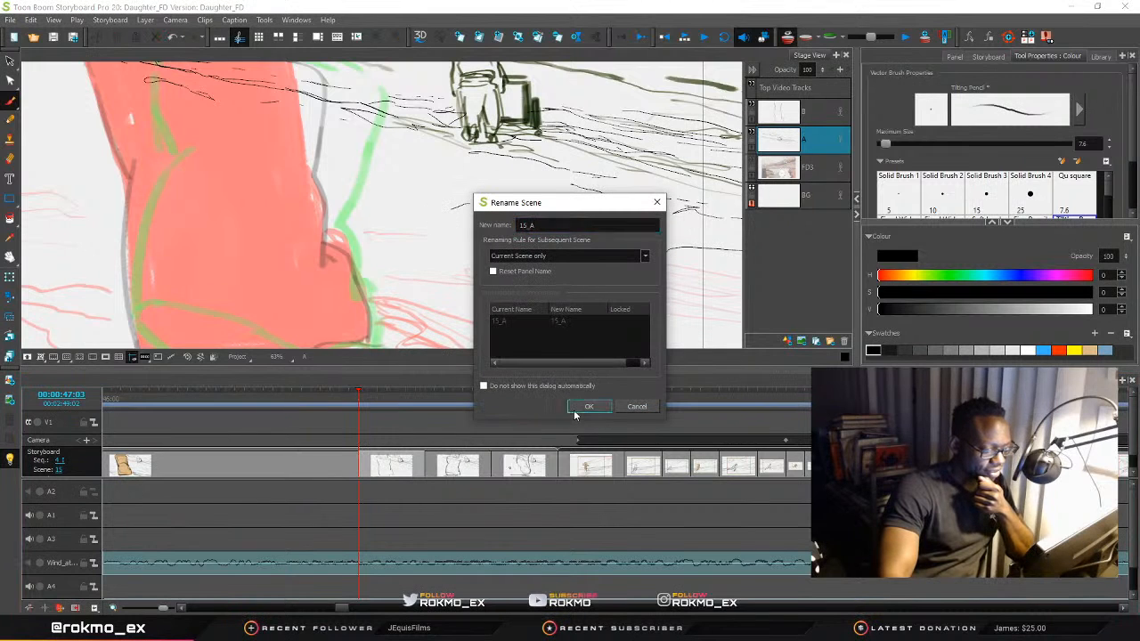
pyautogui.click(575, 408)
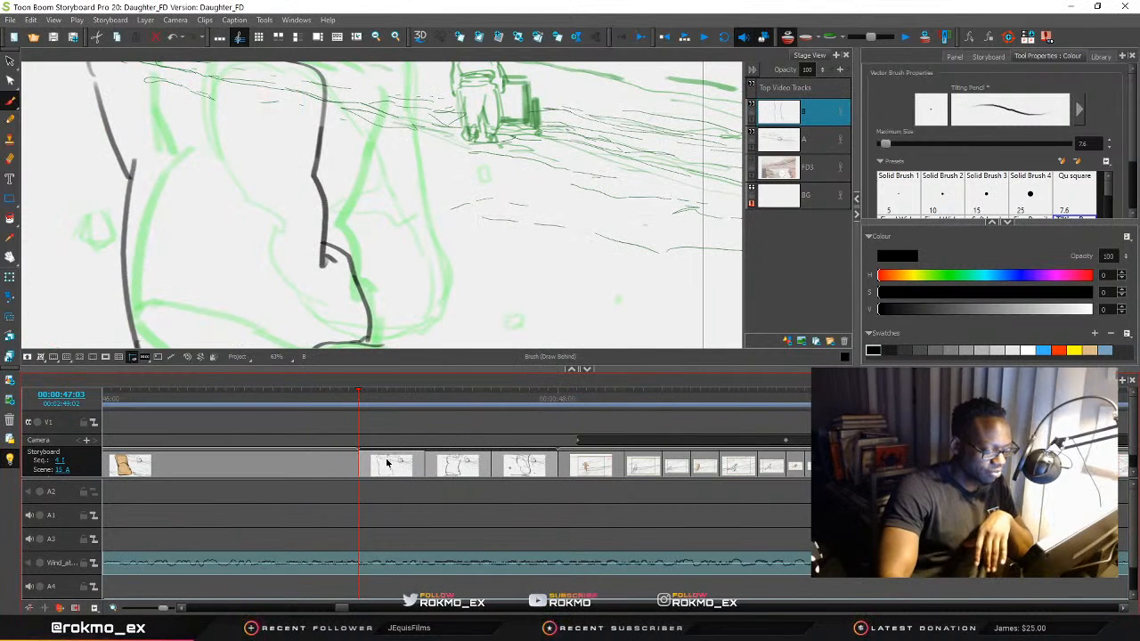
# Delete the second and third panels of scene 15_A, keeping only its first panel
pyautogui.click(449, 464)
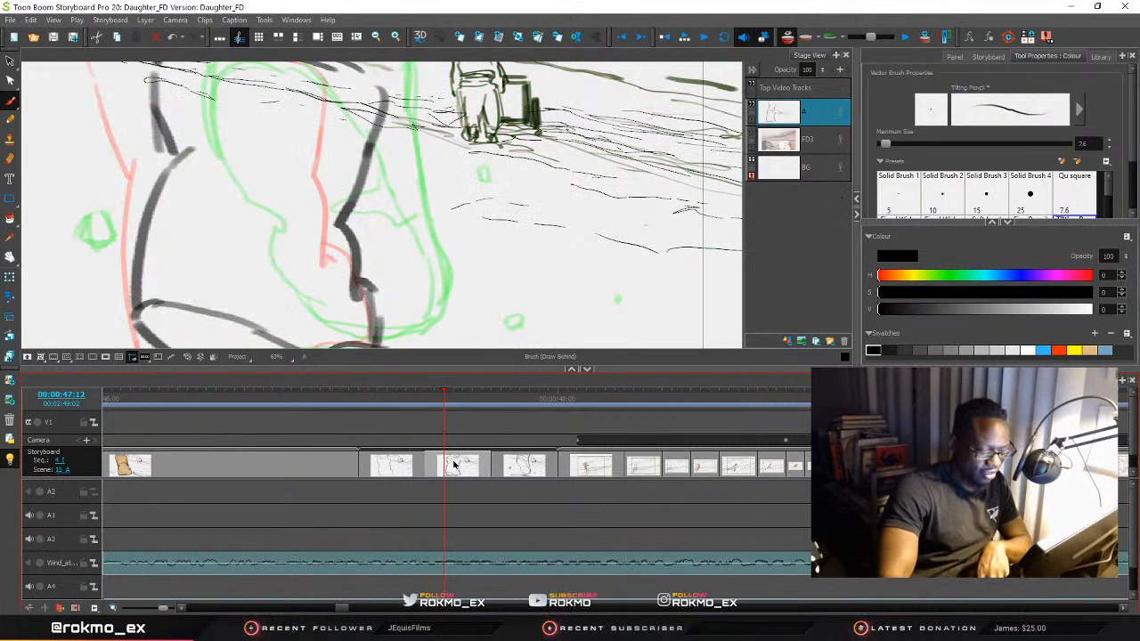
pyautogui.press('Delete')
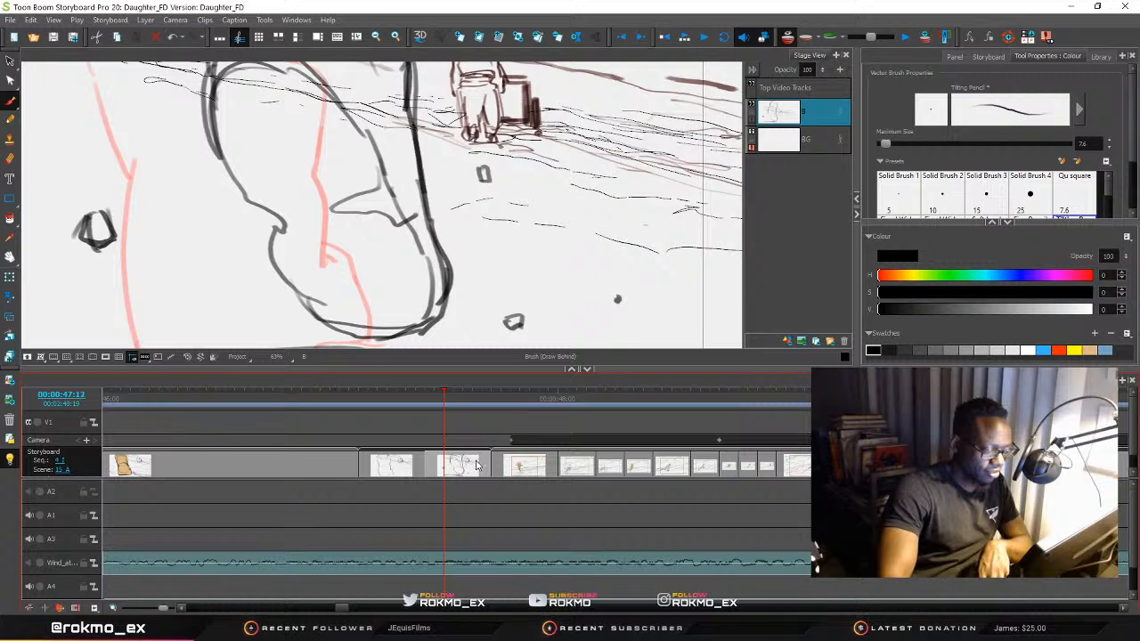
pyautogui.press('Delete')
# Hide foot layer B in the remaining panel of scene 15_A and add a new vector layer above layer A
pyautogui.moveTo(442, 392); pyautogui.dragTo(378, 392)
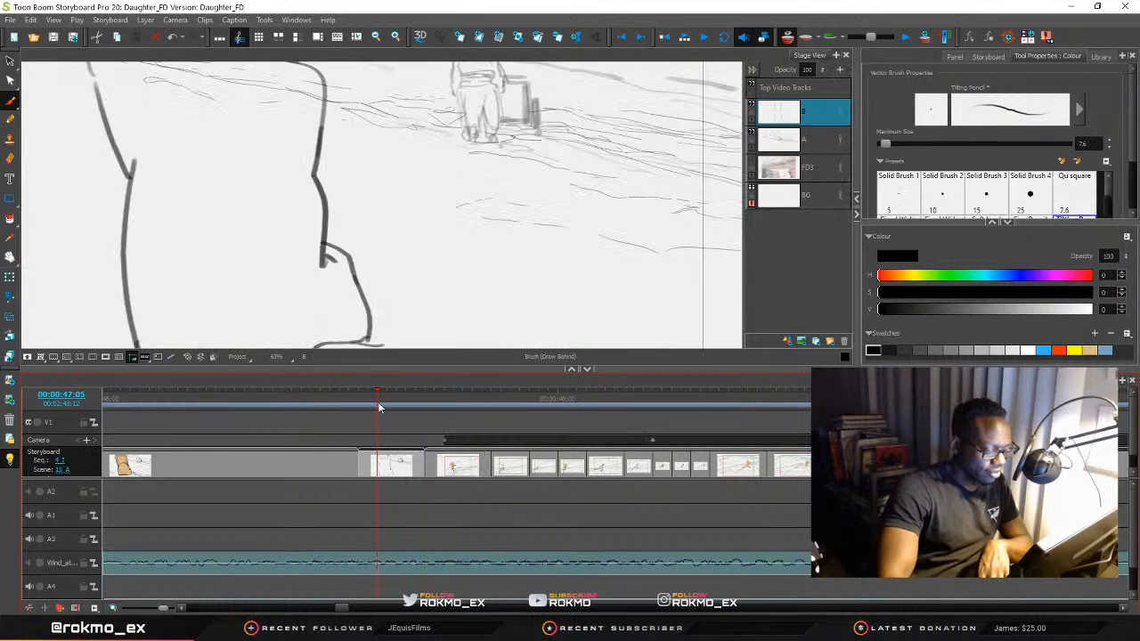
pyautogui.scroll(-3, 350, 193)
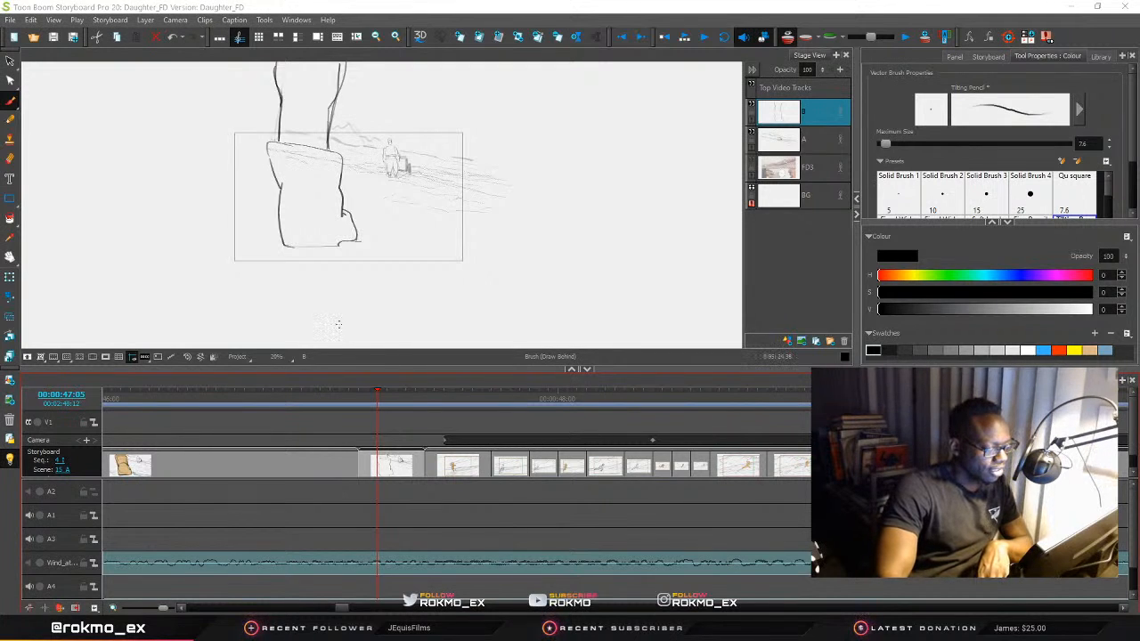
pyautogui.scroll(-3, 344, 308)
pyautogui.scroll(3, 344, 308)
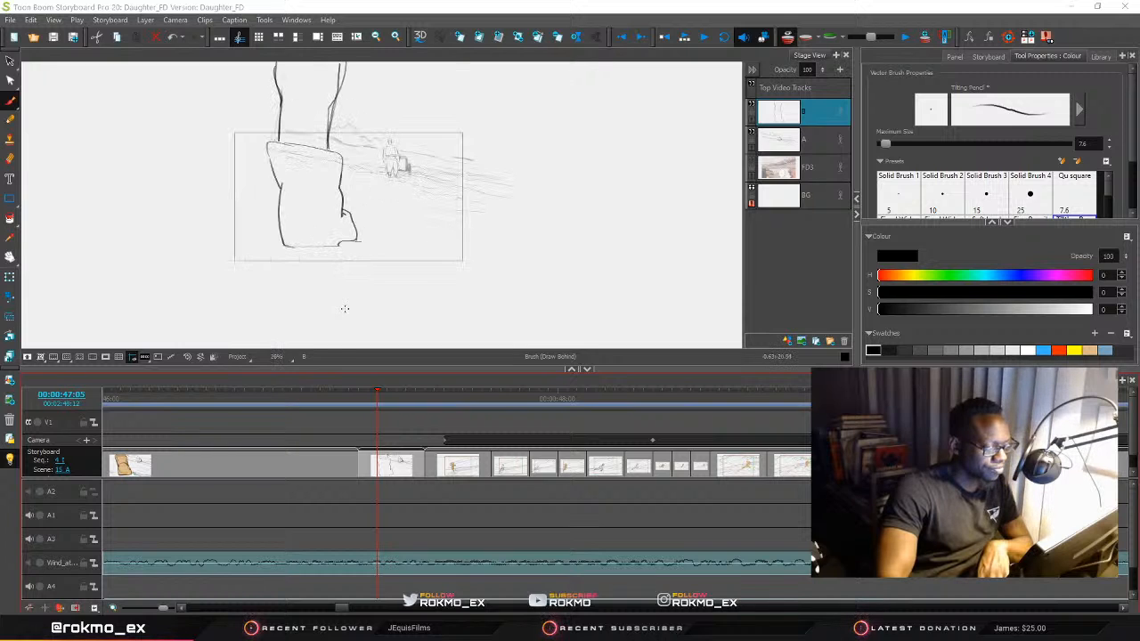
pyautogui.click(752, 106)
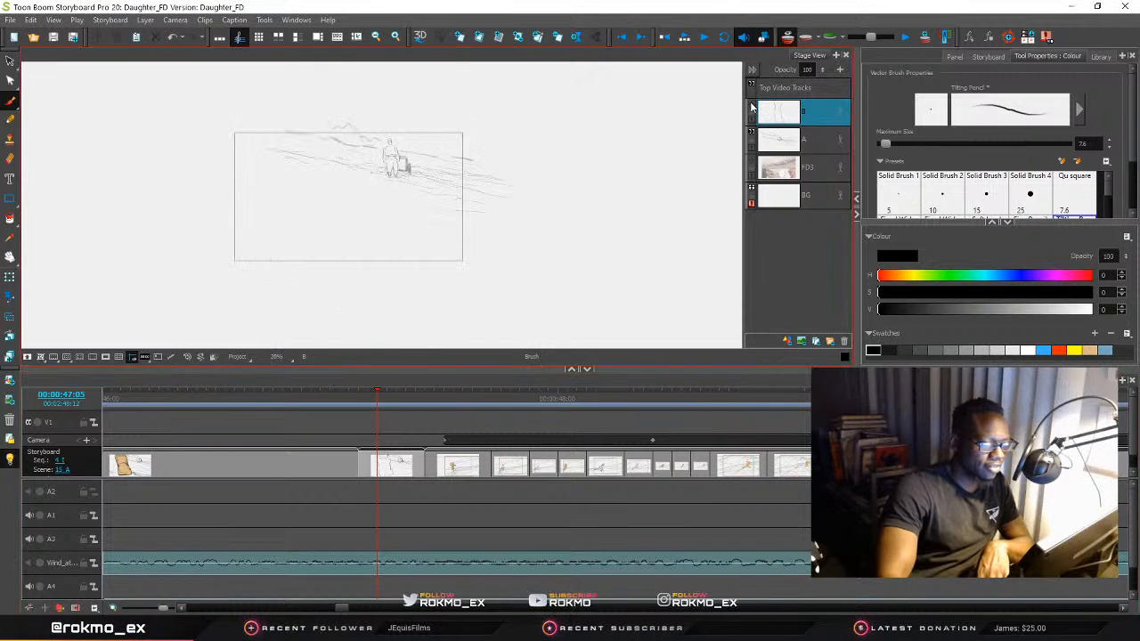
pyautogui.click(813, 141)
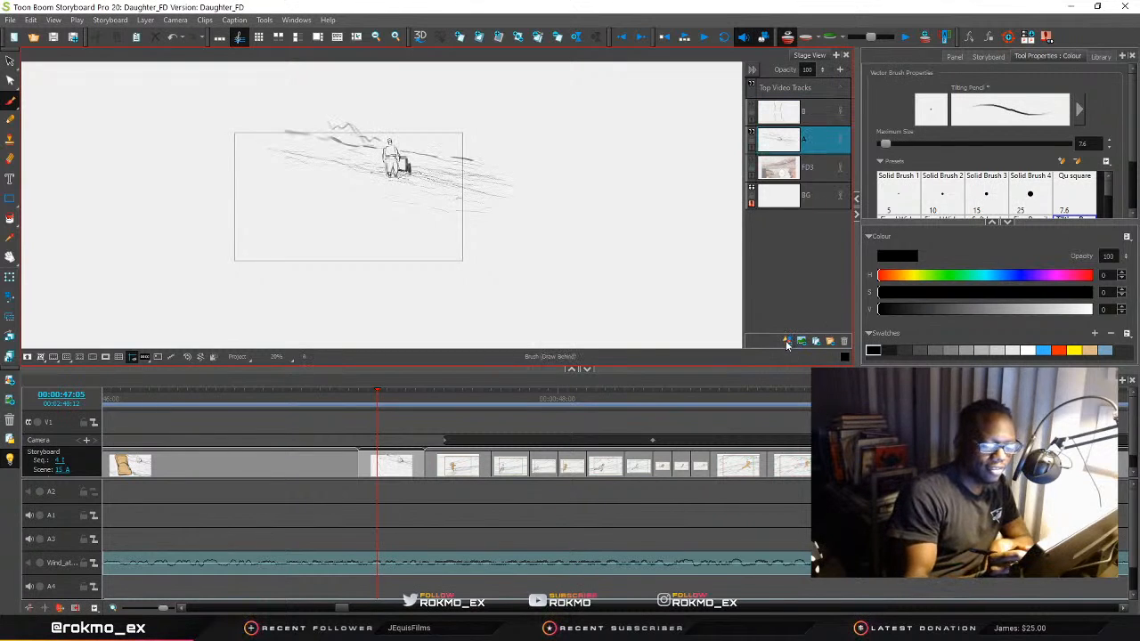
pyautogui.click(786, 341)
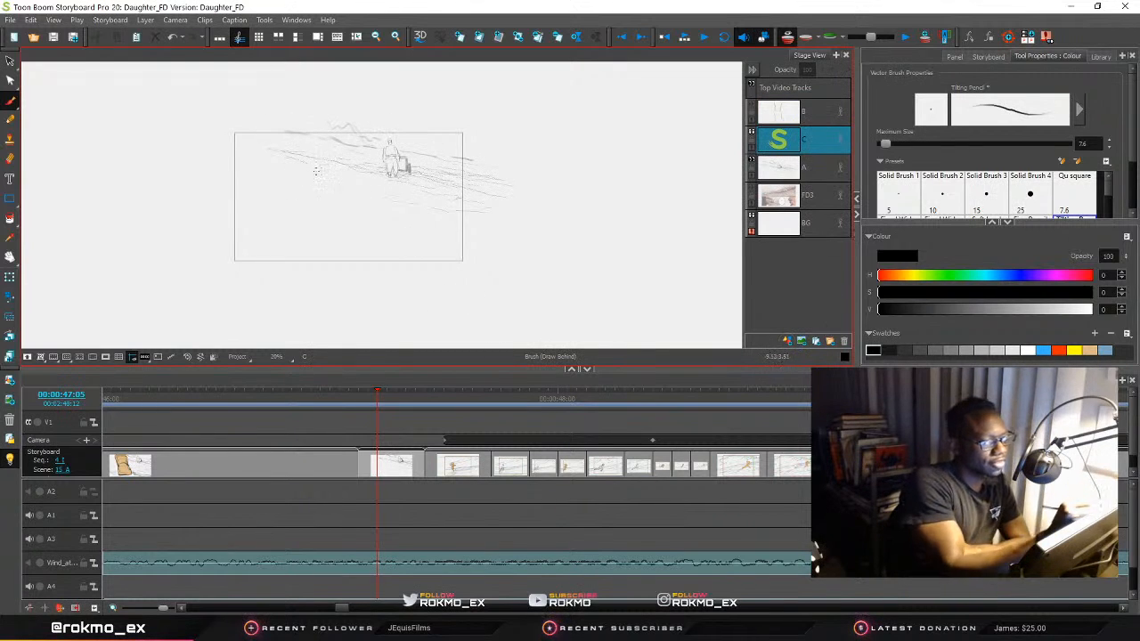
# Sketch the character from behind on the new layer, with arm outstretched, a bent back and one large foot planted in the foreground
pyautogui.moveTo(304, 151)
pyautogui.mouseDown()
pyautogui.moveTo(331, 159)
pyautogui.moveTo(281, 160)
pyautogui.moveTo(285, 179)
pyautogui.moveTo(305, 166)
pyautogui.moveTo(291, 163)
pyautogui.moveTo(303, 140)
pyautogui.moveTo(288, 150)
pyautogui.moveTo(281, 130)
pyautogui.moveTo(322, 154)
pyautogui.mouseUp()
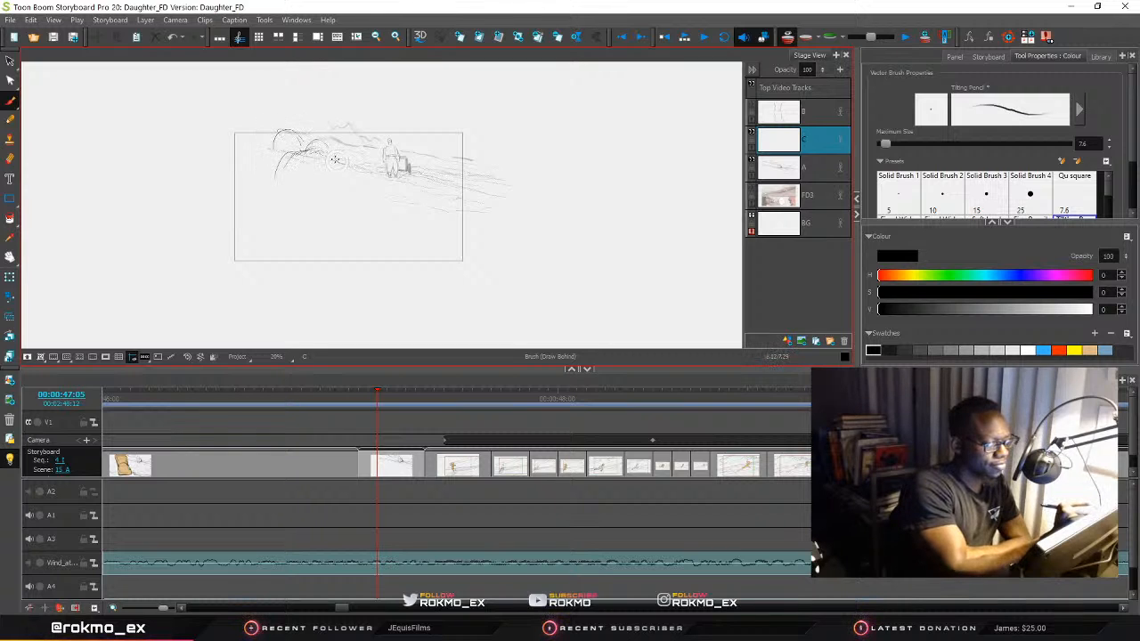
pyautogui.moveTo(339, 168); pyautogui.dragTo(358, 199)
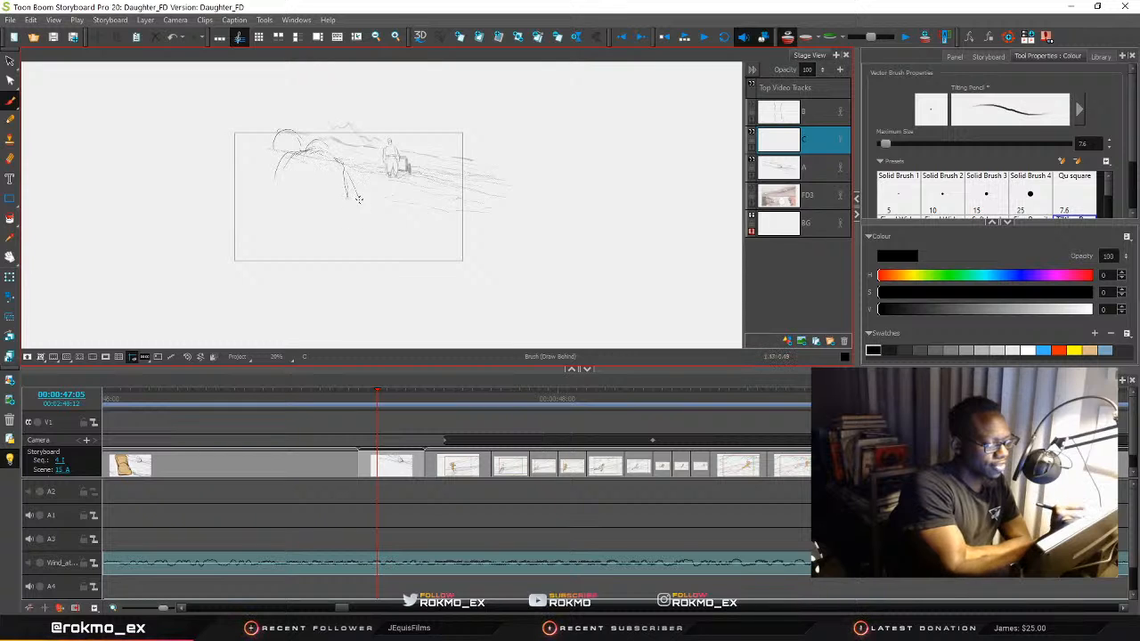
pyautogui.moveTo(282, 160)
pyautogui.mouseDown()
pyautogui.moveTo(266, 186)
pyautogui.moveTo(292, 193)
pyautogui.moveTo(273, 202)
pyautogui.moveTo(286, 213)
pyautogui.moveTo(304, 178)
pyautogui.moveTo(325, 184)
pyautogui.moveTo(299, 209)
pyautogui.moveTo(312, 182)
pyautogui.moveTo(295, 195)
pyautogui.moveTo(305, 218)
pyautogui.moveTo(332, 185)
pyautogui.moveTo(318, 229)
pyautogui.moveTo(310, 208)
pyautogui.moveTo(326, 224)
pyautogui.moveTo(320, 241)
pyautogui.moveTo(290, 238)
pyautogui.moveTo(289, 254)
pyautogui.moveTo(271, 257)
pyautogui.moveTo(299, 275)
pyautogui.mouseUp()
pyautogui.moveTo(318, 237)
pyautogui.mouseDown()
pyautogui.moveTo(305, 263)
pyautogui.moveTo(291, 248)
pyautogui.moveTo(271, 266)
pyautogui.moveTo(279, 246)
pyautogui.moveTo(310, 283)
pyautogui.mouseUp()
pyautogui.moveTo(276, 249)
pyautogui.mouseDown()
pyautogui.moveTo(274, 292)
pyautogui.moveTo(302, 297)
pyautogui.moveTo(324, 282)
pyautogui.moveTo(315, 295)
pyautogui.mouseUp()
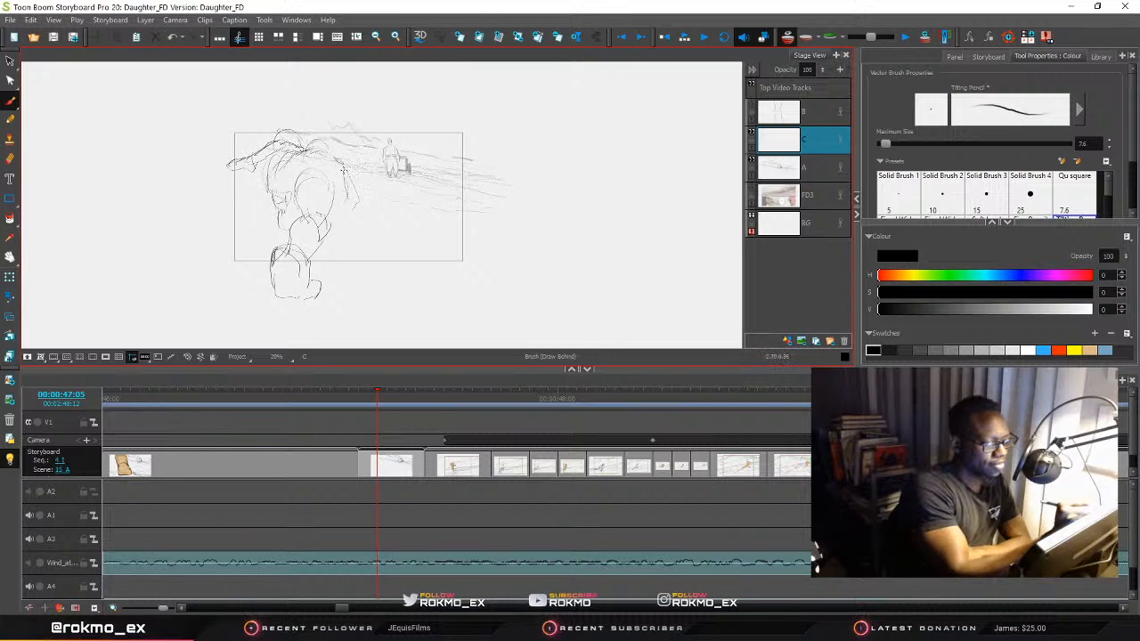
pyautogui.moveTo(336, 182)
pyautogui.mouseDown()
pyautogui.moveTo(347, 175)
pyautogui.moveTo(345, 192)
pyautogui.moveTo(351, 183)
pyautogui.moveTo(340, 211)
pyautogui.mouseUp()
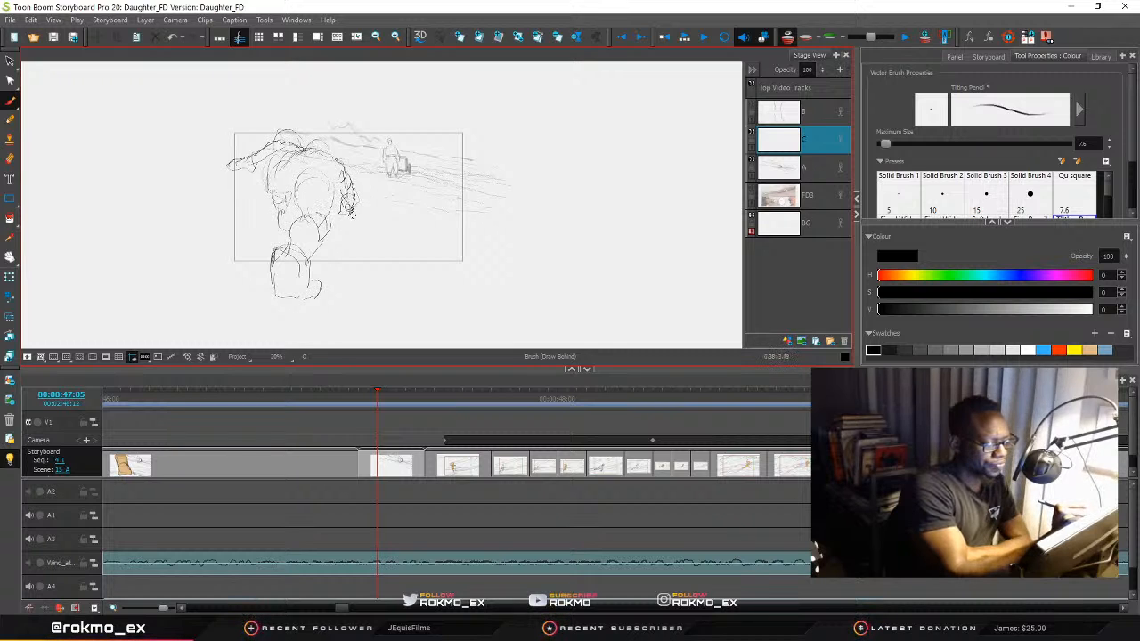
pyautogui.moveTo(301, 152)
pyautogui.mouseDown()
pyautogui.moveTo(327, 180)
pyautogui.moveTo(272, 175)
pyautogui.moveTo(280, 203)
pyautogui.mouseUp()
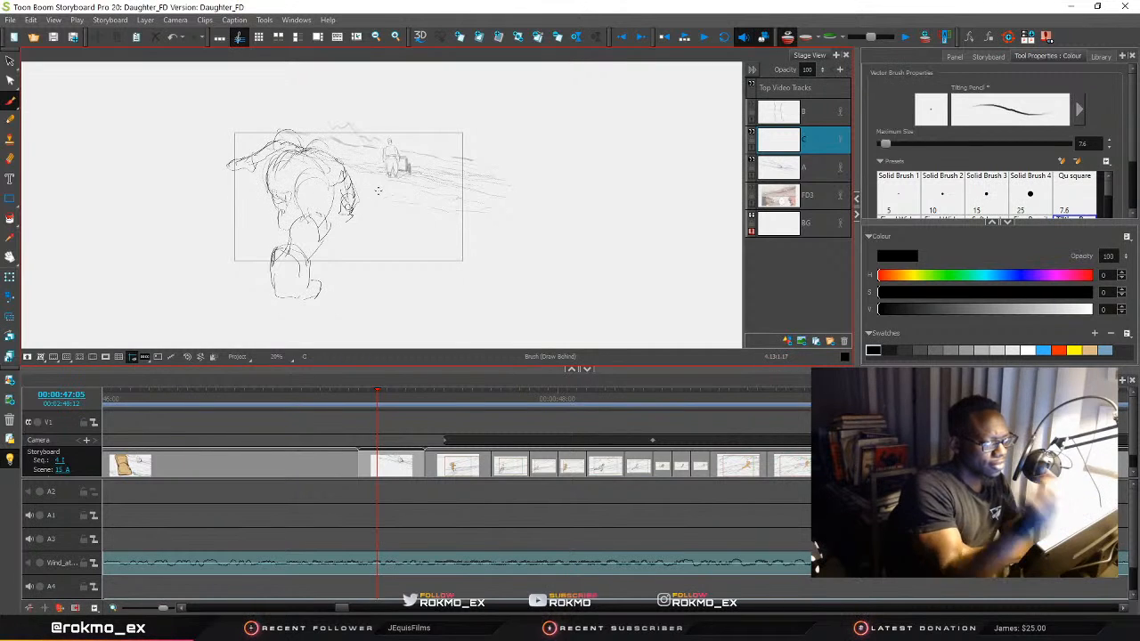
# Draw splash shapes and a wide sweeping ring on the ground around the character's planted foot
pyautogui.moveTo(200, 250)
pyautogui.mouseDown()
pyautogui.moveTo(168, 246)
pyautogui.moveTo(175, 261)
pyautogui.moveTo(104, 231)
pyautogui.mouseUp()
pyautogui.moveTo(103, 232); pyautogui.dragTo(170, 292)
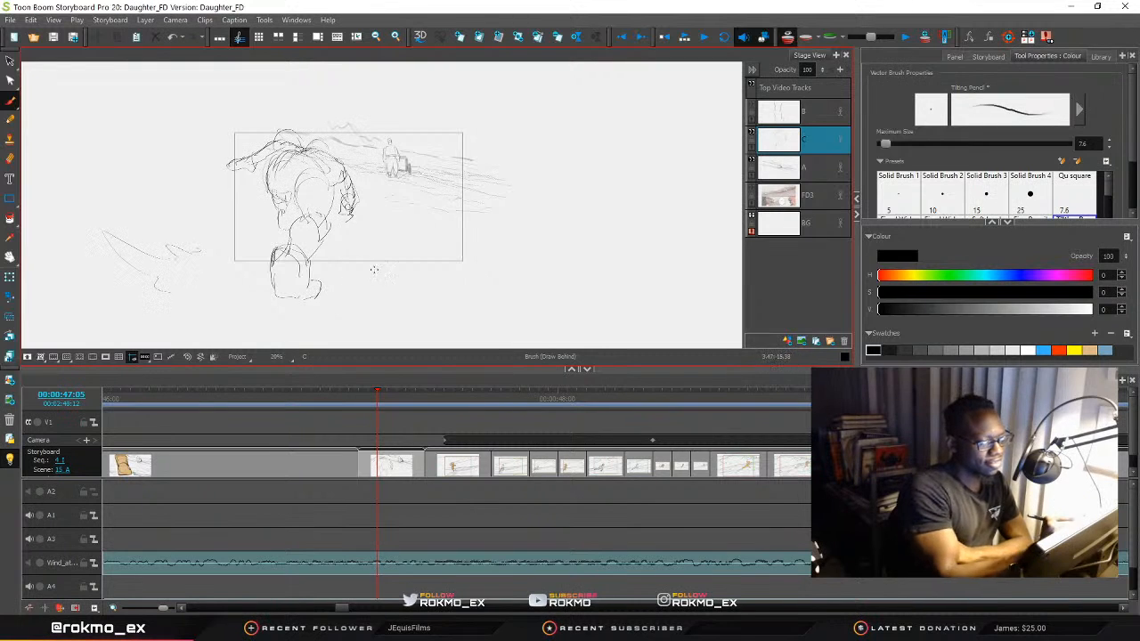
pyautogui.moveTo(354, 263)
pyautogui.mouseDown()
pyautogui.moveTo(418, 274)
pyautogui.moveTo(392, 312)
pyautogui.moveTo(338, 324)
pyautogui.mouseUp()
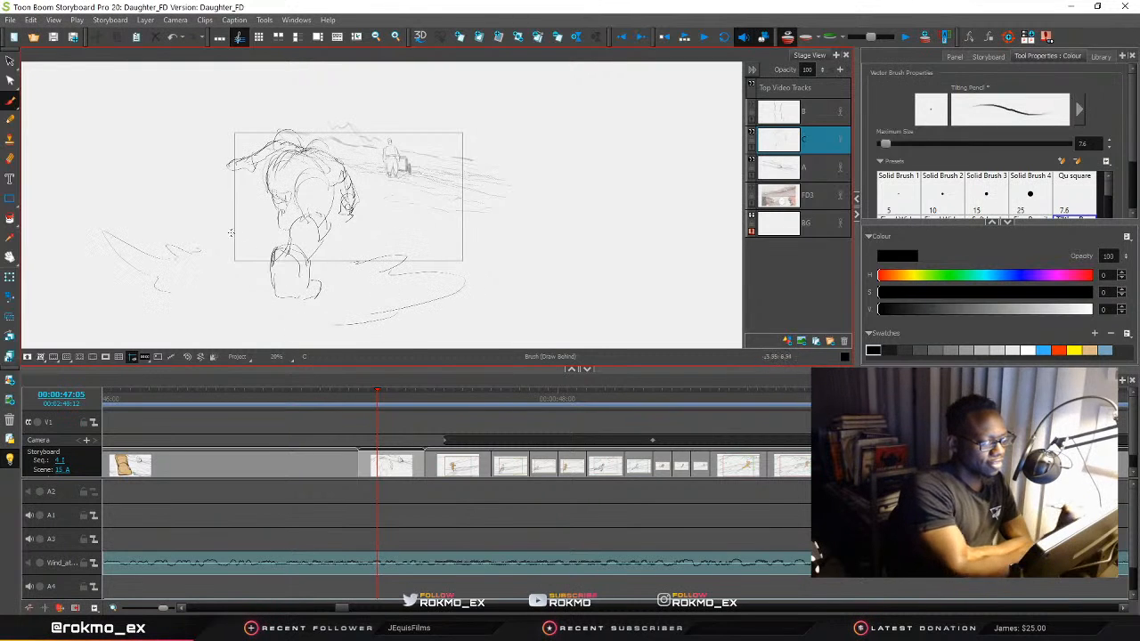
pyautogui.moveTo(218, 221)
pyautogui.mouseDown()
pyautogui.moveTo(218, 238)
pyautogui.moveTo(242, 235)
pyautogui.moveTo(221, 247)
pyautogui.moveTo(226, 287)
pyautogui.mouseUp()
pyautogui.moveTo(132, 300)
pyautogui.mouseDown()
pyautogui.moveTo(375, 332)
pyautogui.moveTo(326, 320)
pyautogui.moveTo(415, 287)
pyautogui.moveTo(369, 244)
pyautogui.moveTo(389, 253)
pyautogui.moveTo(416, 243)
pyautogui.moveTo(451, 258)
pyautogui.mouseUp()
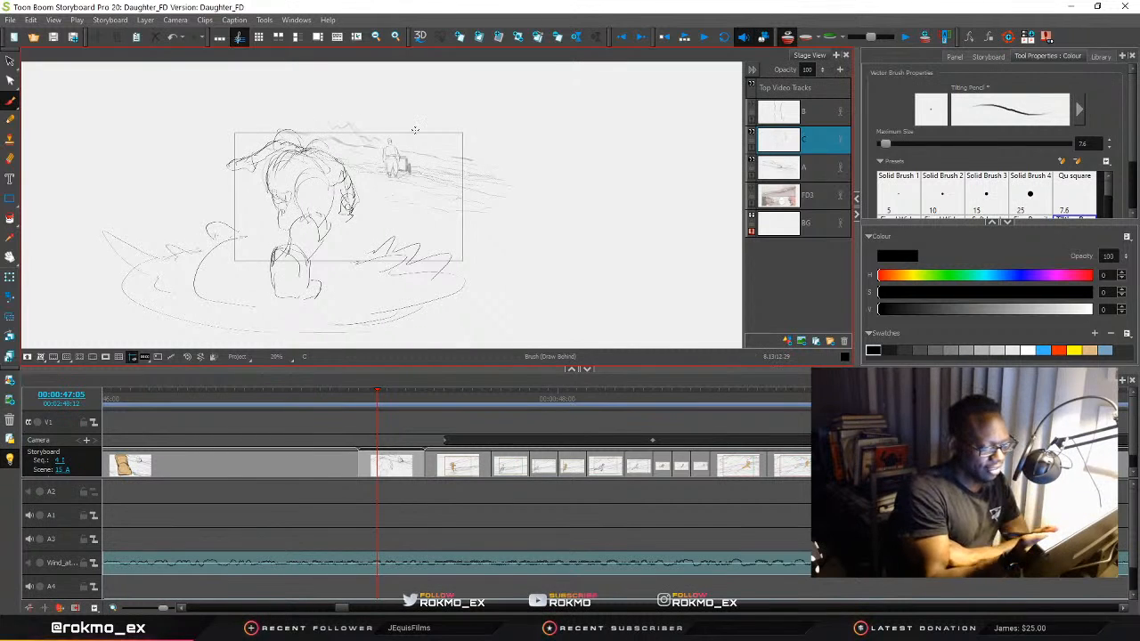
# Enlarge the camera frame of scene 15_A to a field of about 22 and offset it to about -2.2, -4.33 to frame the character and splash
pyautogui.hotkey('alt', 's')
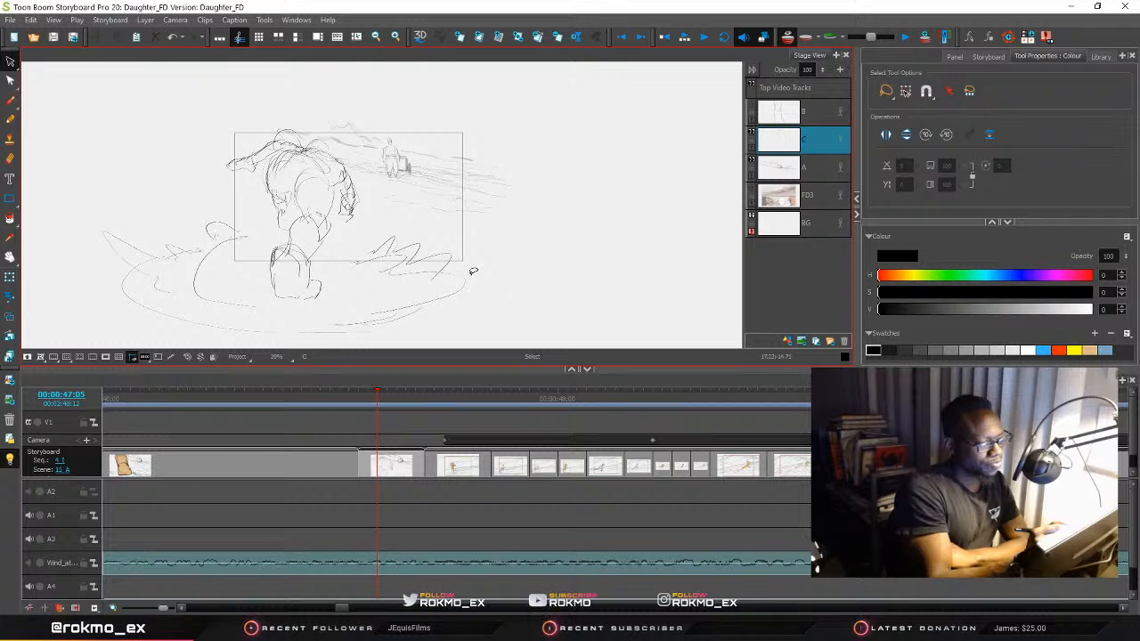
pyautogui.click(9, 297)
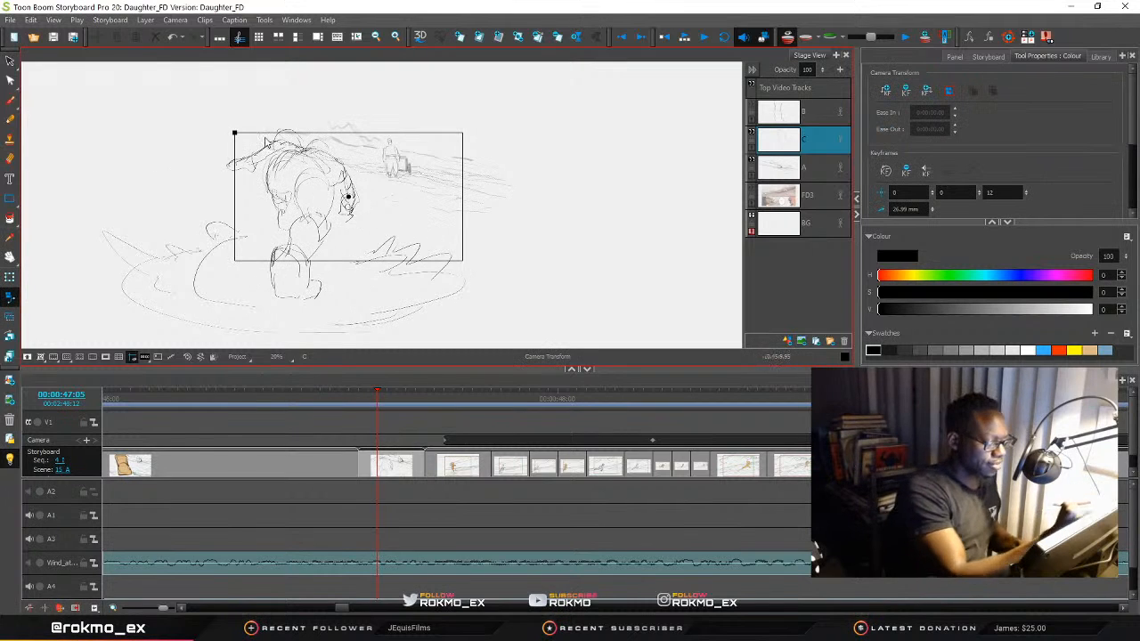
pyautogui.moveTo(234, 133); pyautogui.dragTo(89, 132)
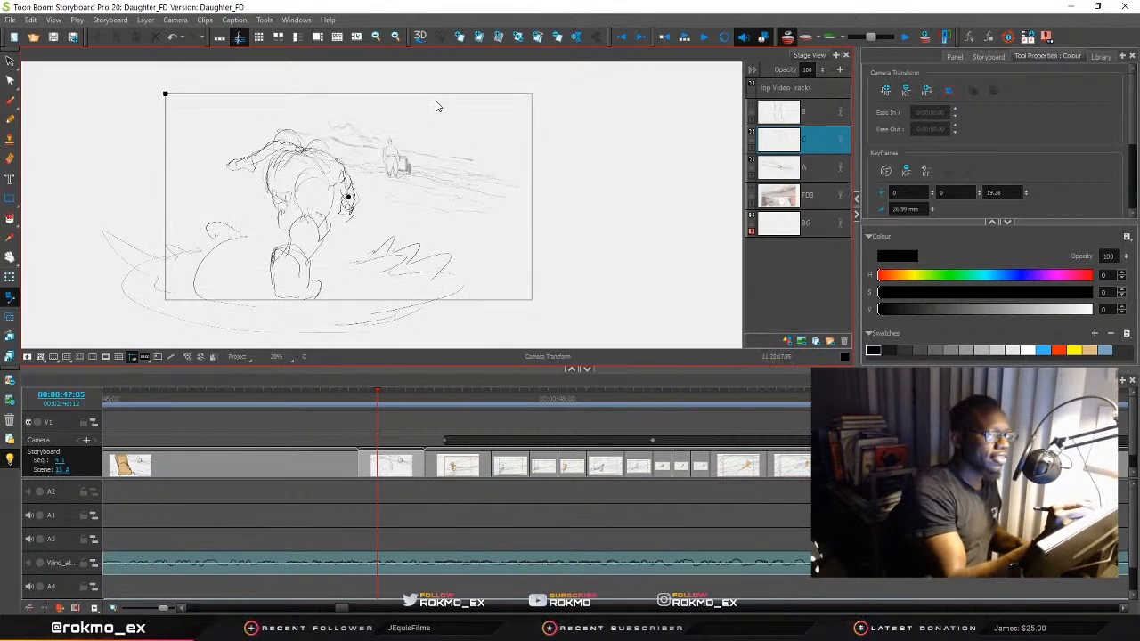
pyautogui.moveTo(438, 94); pyautogui.dragTo(410, 123)
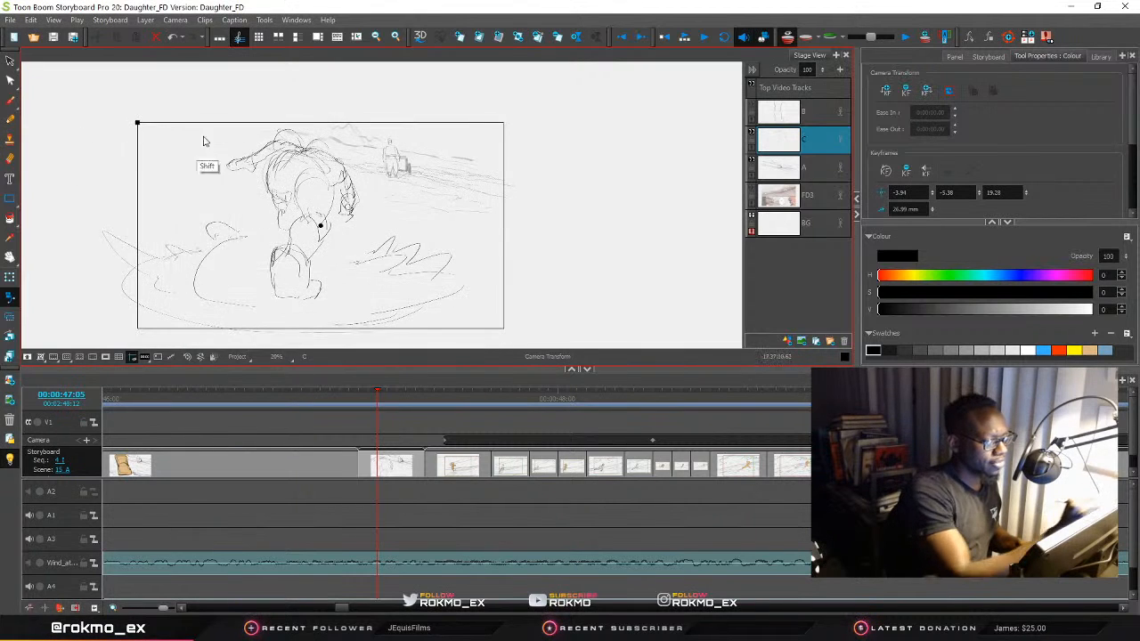
pyautogui.moveTo(138, 120); pyautogui.dragTo(110, 107)
pyautogui.moveTo(359, 107); pyautogui.dragTo(371, 102)
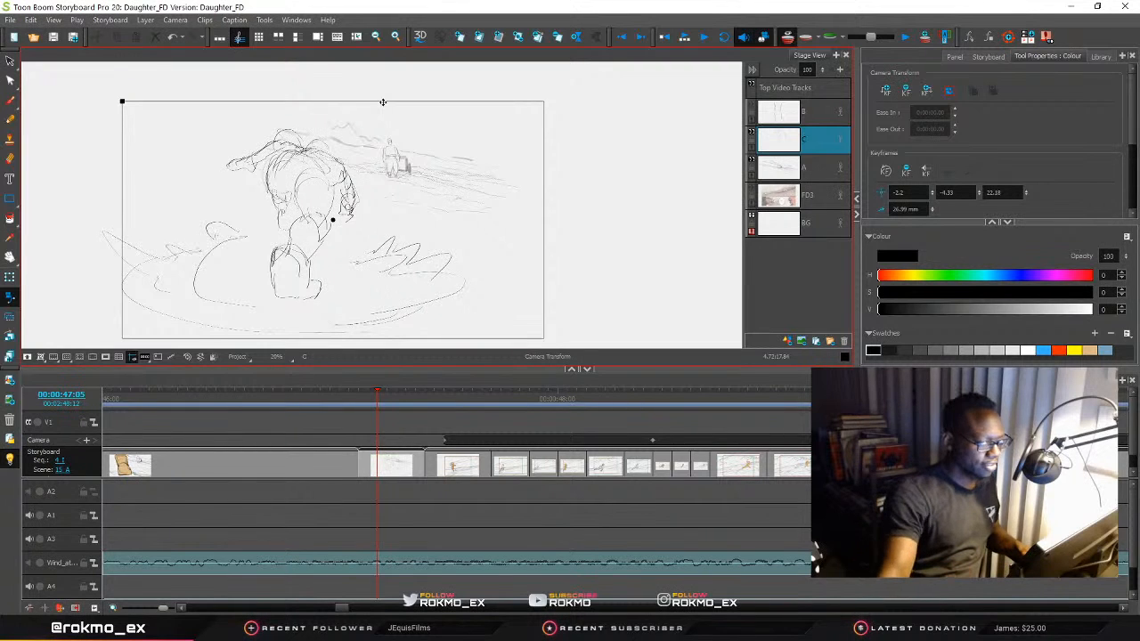
# Scrub back and forth across the cut between scenes 15 and 15_A to compare the foot close-up with the new wide shot
pyautogui.moveTo(377, 394)
pyautogui.mouseDown()
pyautogui.moveTo(340, 396)
pyautogui.moveTo(381, 395)
pyautogui.moveTo(351, 397)
pyautogui.mouseUp()
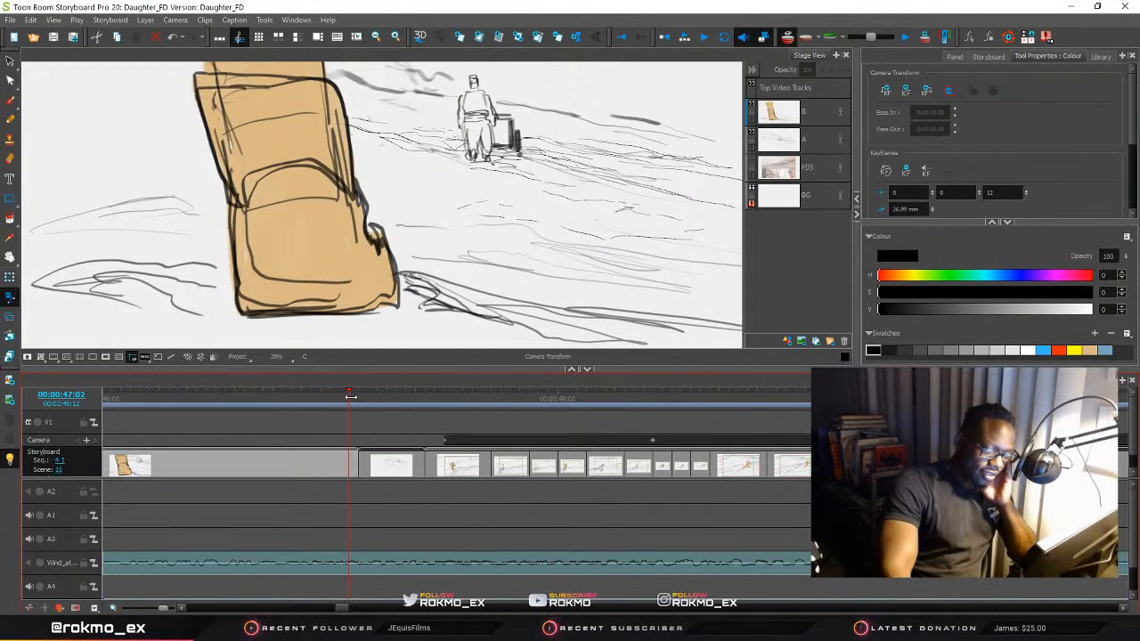
pyautogui.moveTo(350, 397)
pyautogui.mouseDown()
pyautogui.moveTo(177, 397)
pyautogui.moveTo(356, 398)
pyautogui.mouseUp()
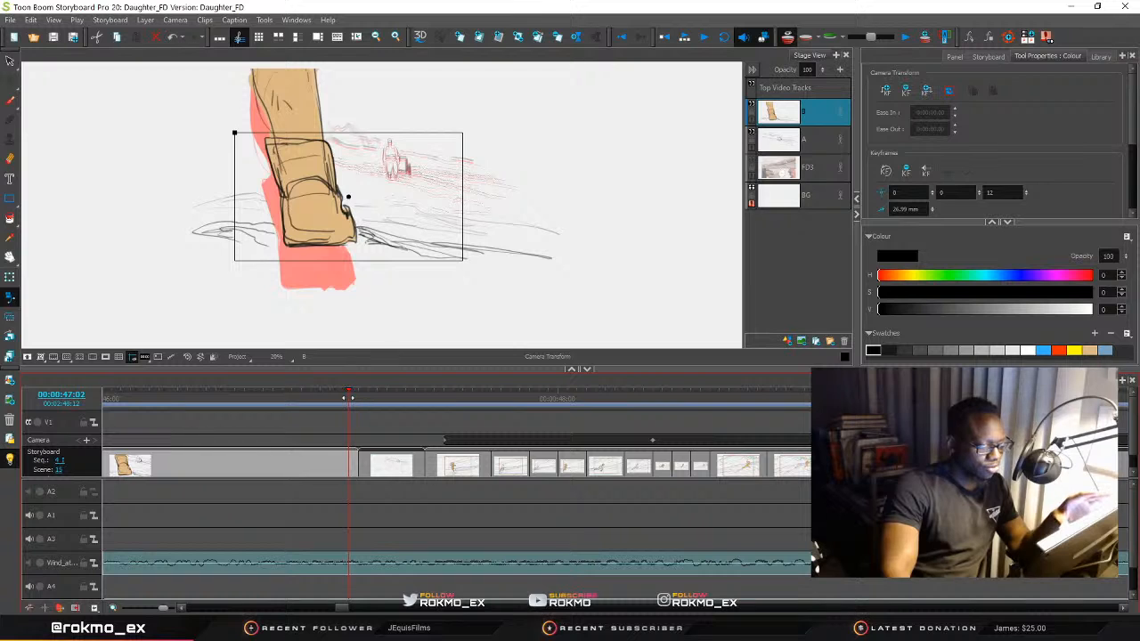
pyautogui.moveTo(353, 397); pyautogui.dragTo(368, 397)
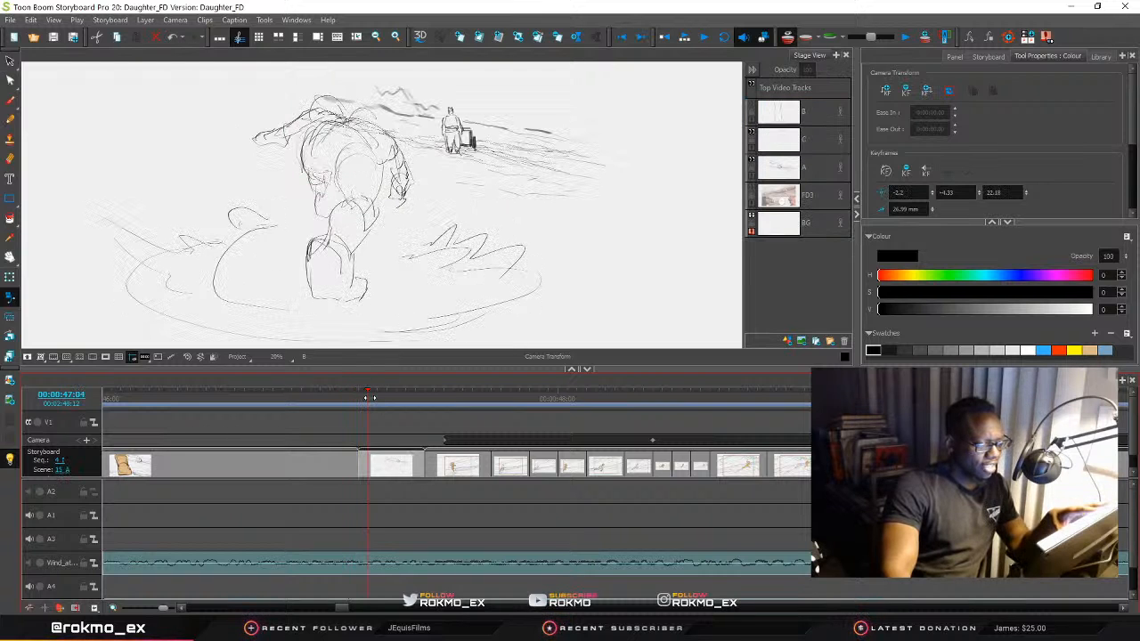
pyautogui.press(',')
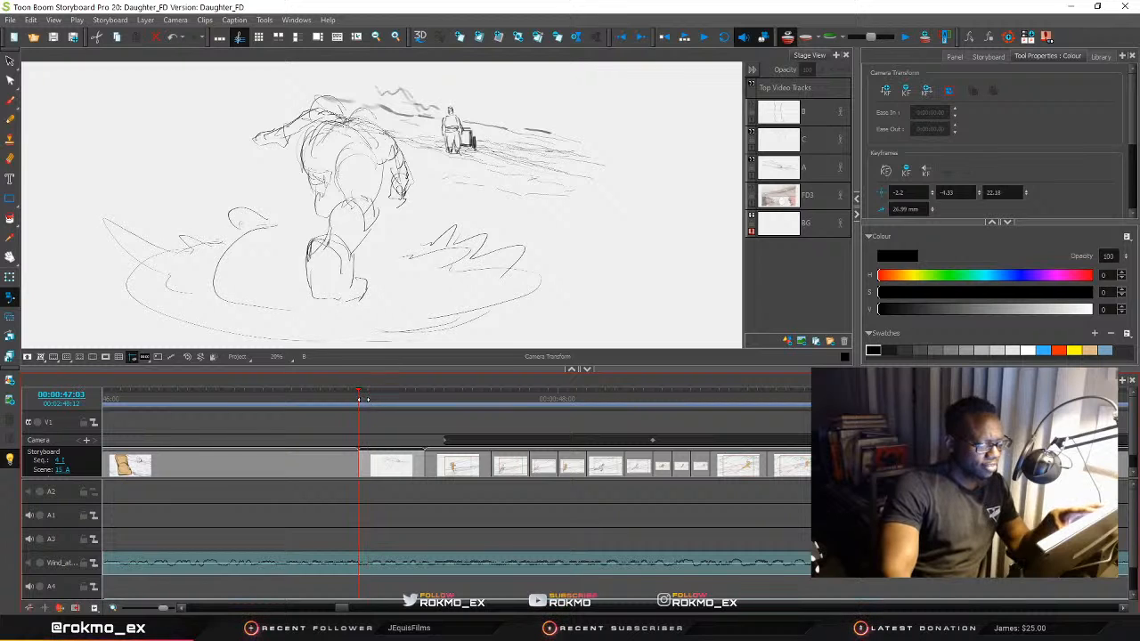
pyautogui.click(163, 410)
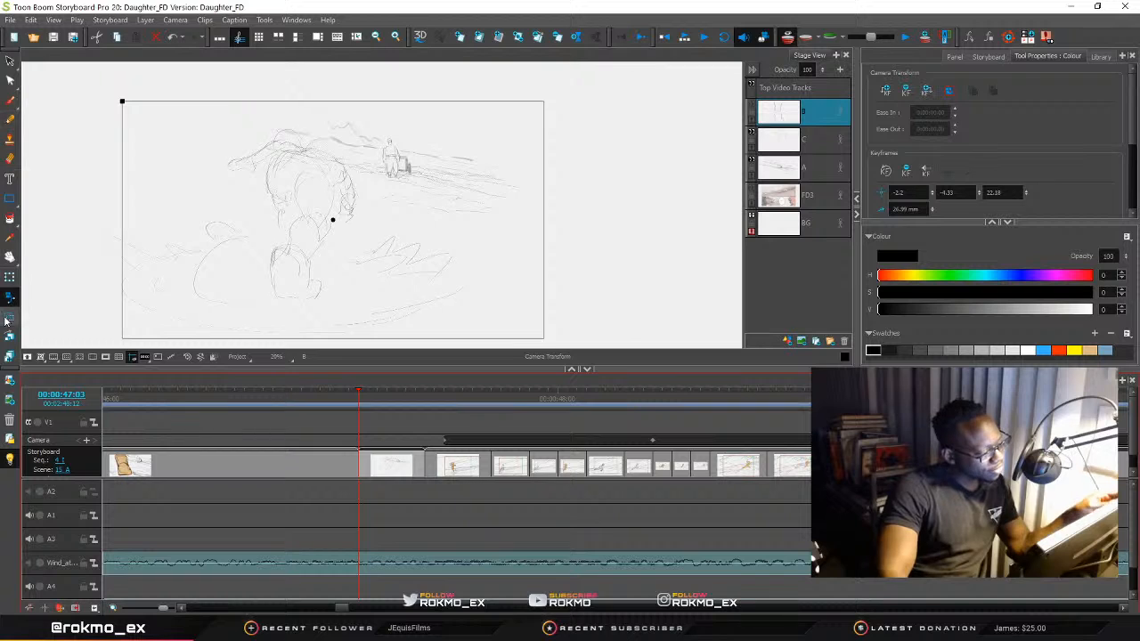
# Keyframe scene 15_A's camera from a tight start frame around the foot, field about 12, to a wide end frame, field about 23.18
pyautogui.click(906, 90)
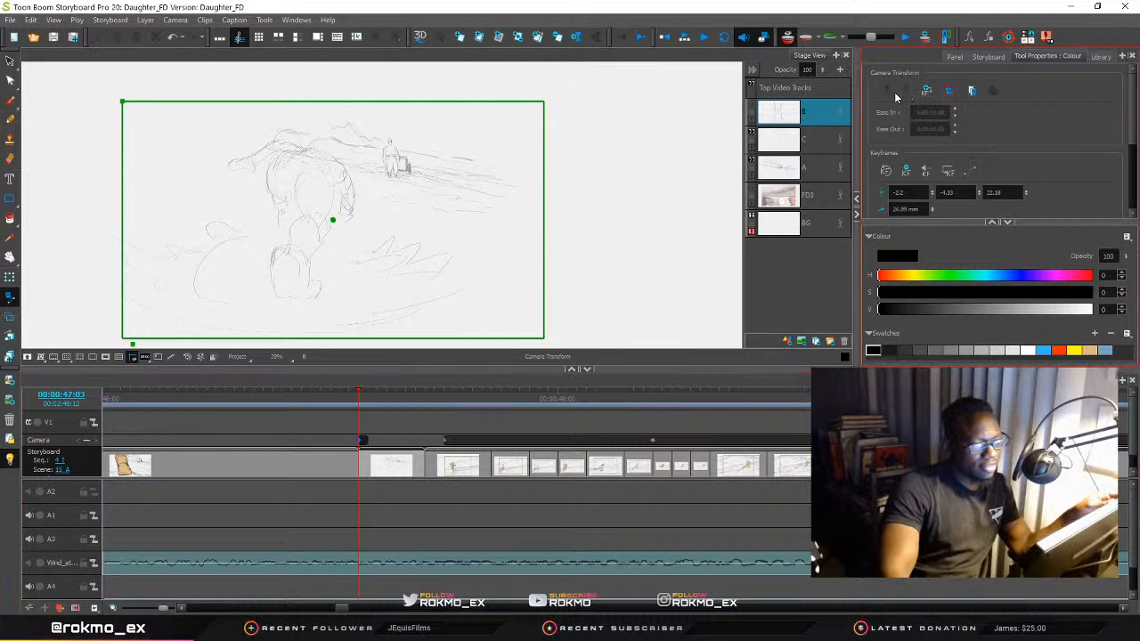
pyautogui.click(926, 96)
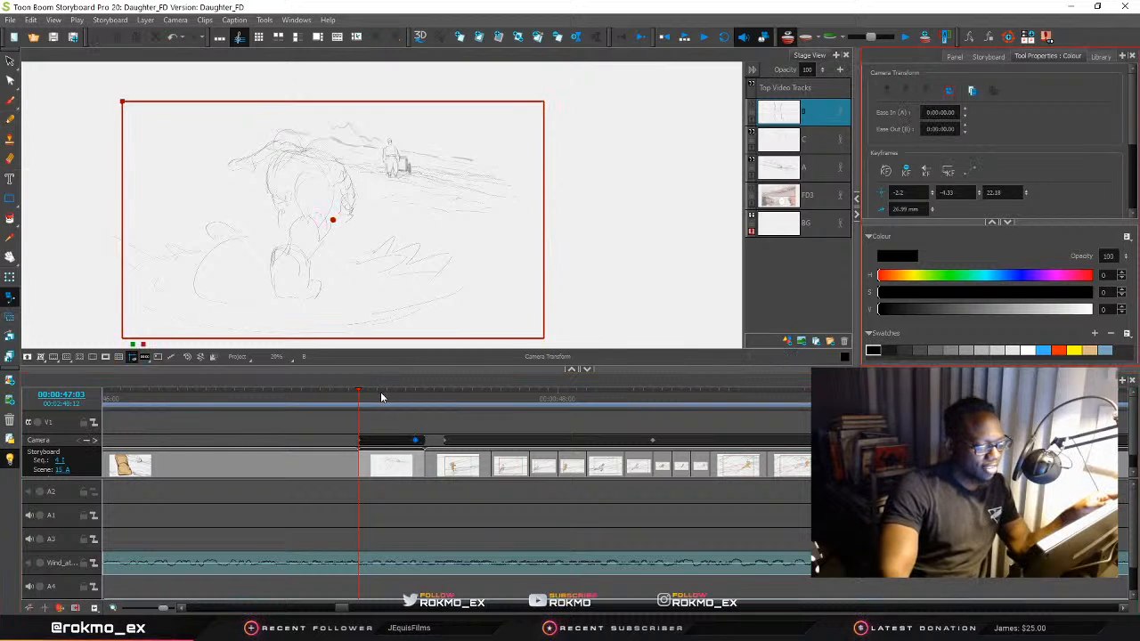
pyautogui.moveTo(121, 102); pyautogui.dragTo(234, 188)
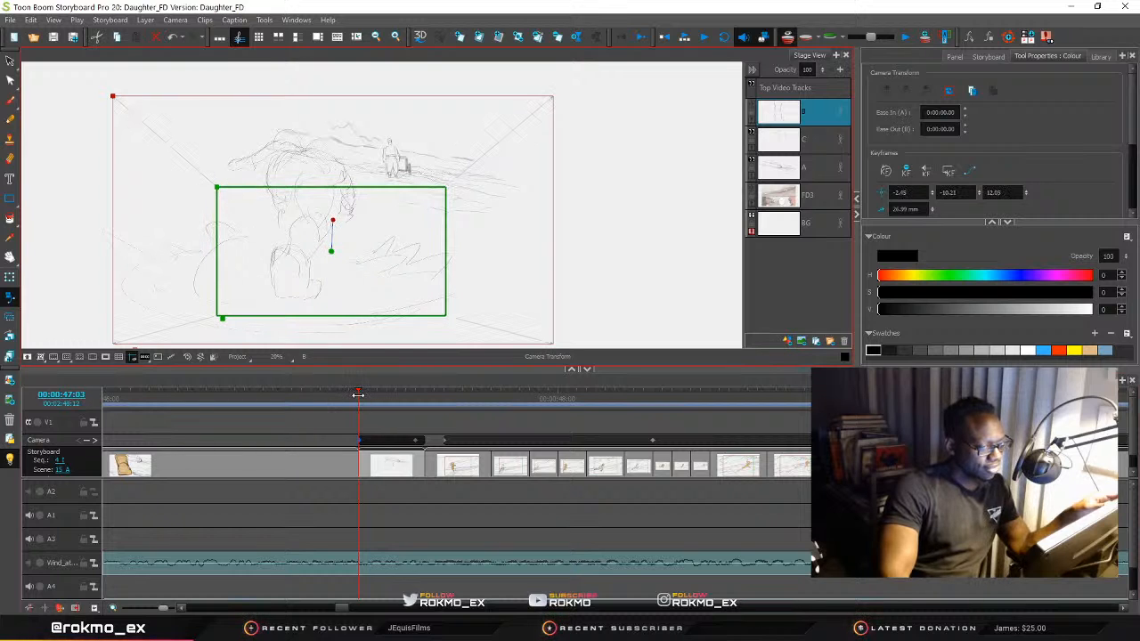
# Add an intermediate camera keyframe at 00:00:47:05 and widen its frame to a field of about 22.72
pyautogui.moveTo(362, 394); pyautogui.dragTo(378, 394)
pyautogui.click(904, 93)
pyautogui.moveTo(179, 157); pyautogui.dragTo(154, 99)
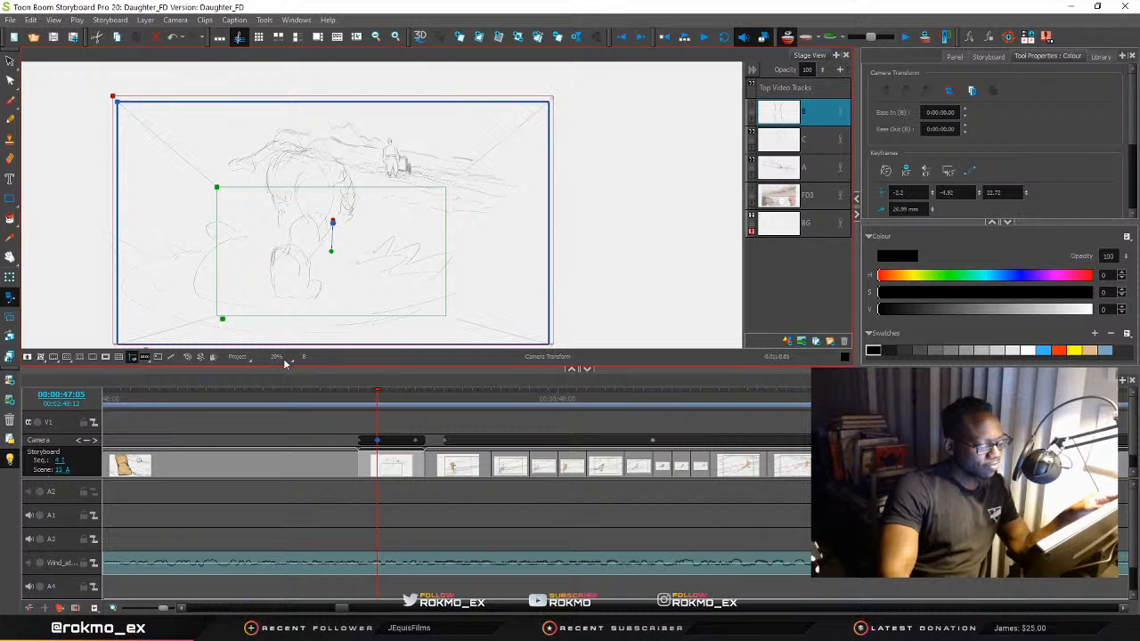
# Lengthen scene 15_A to 11 frames and select its final camera keyframe
pyautogui.moveTo(376, 406)
pyautogui.mouseDown()
pyautogui.moveTo(354, 398)
pyautogui.moveTo(424, 402)
pyautogui.mouseUp()
pyautogui.click(422, 451)
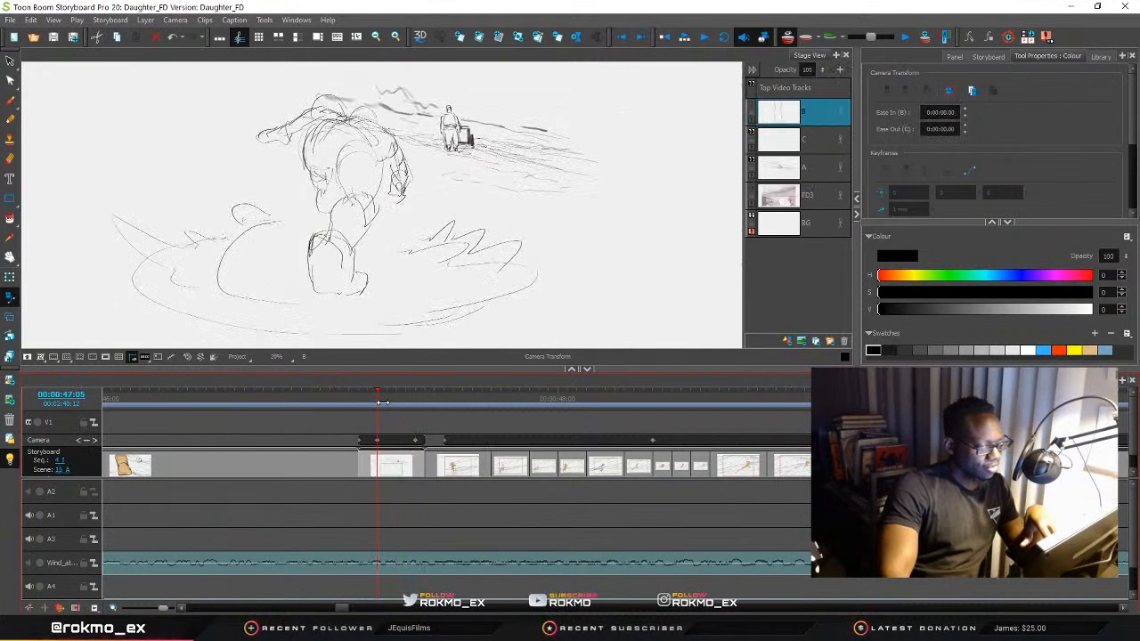
pyautogui.moveTo(421, 452); pyautogui.dragTo(462, 451)
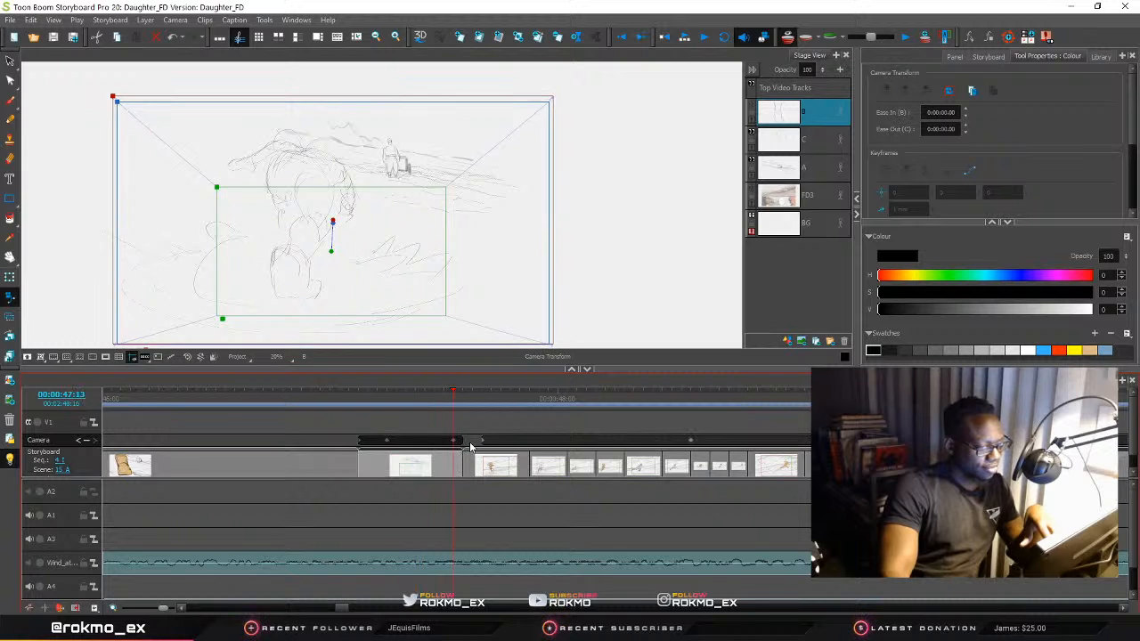
pyautogui.click(462, 443)
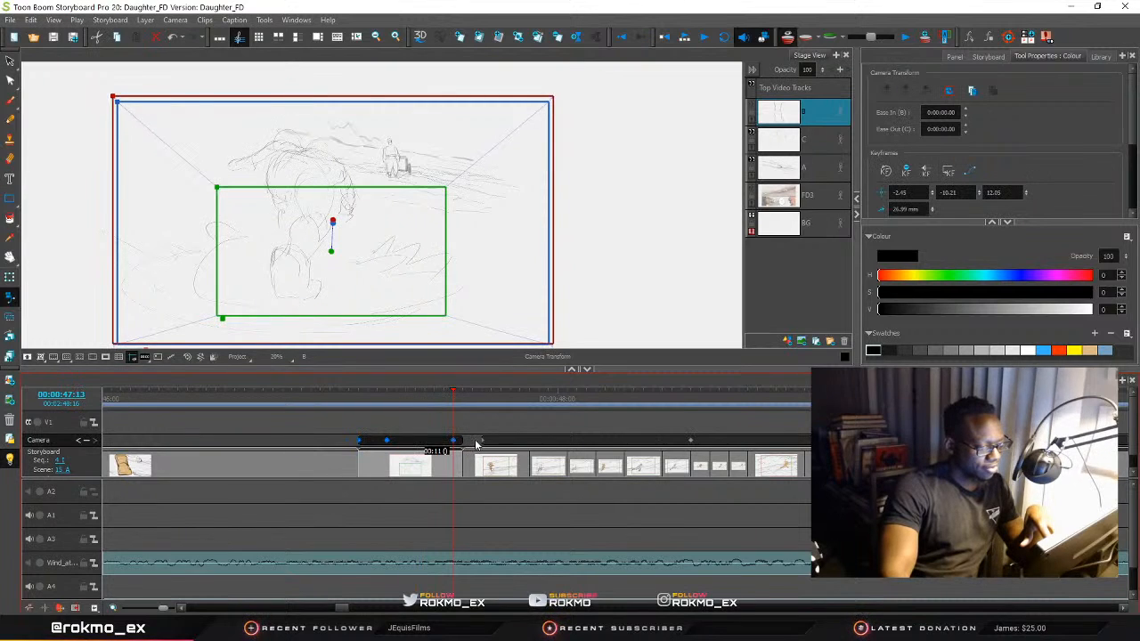
pyautogui.click(455, 442)
pyautogui.click(456, 443)
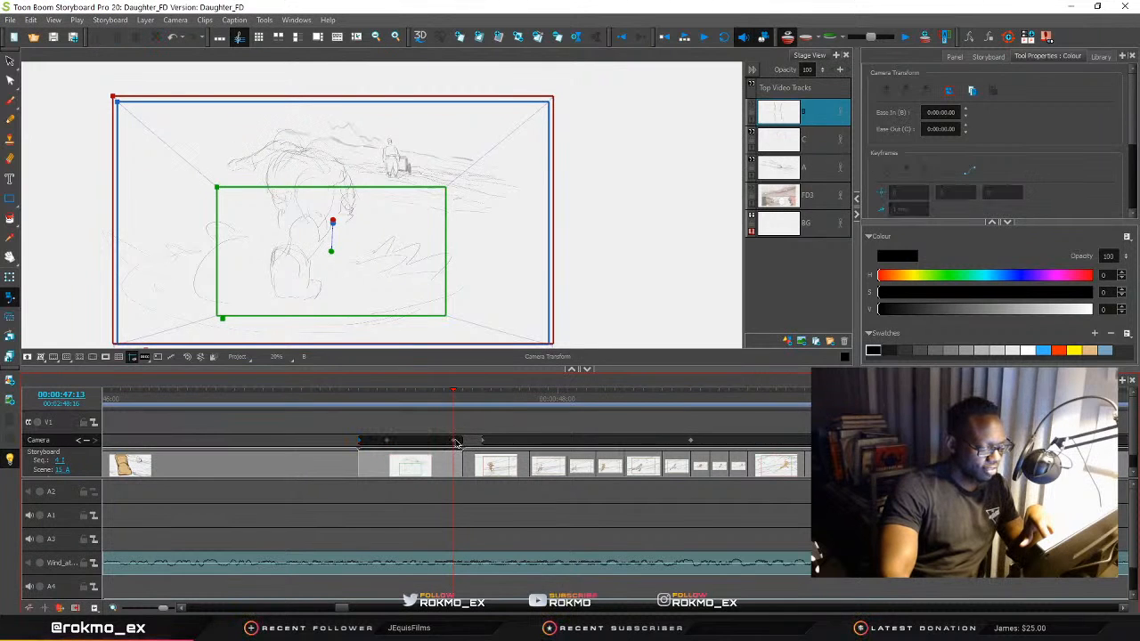
pyautogui.click(455, 442)
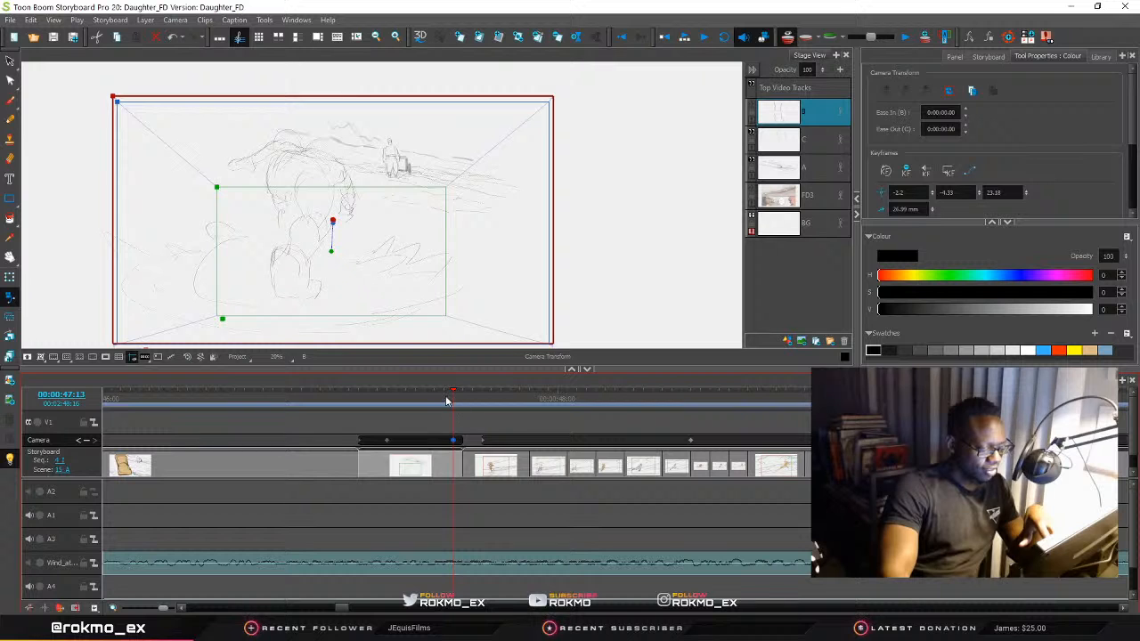
# Play across the cut, lengthen scene 15_A to 17 frames and play the transition again
pyautogui.moveTo(452, 395)
pyautogui.mouseDown()
pyautogui.moveTo(465, 397)
pyautogui.moveTo(314, 396)
pyautogui.mouseUp()
pyautogui.press('space')
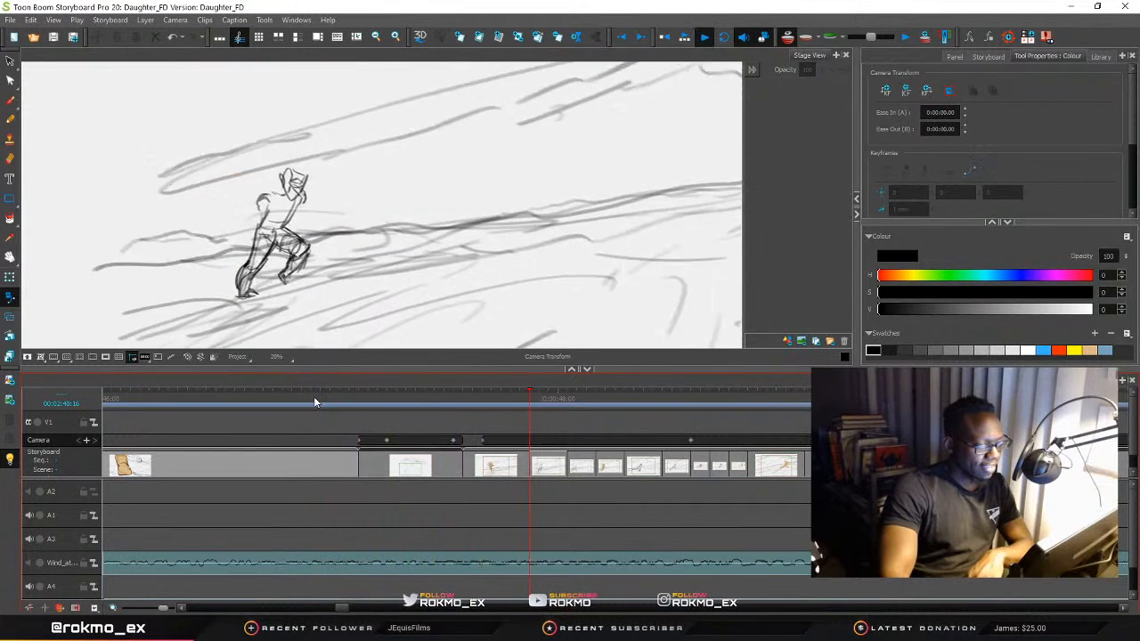
pyautogui.press('space')
pyautogui.moveTo(461, 455); pyautogui.dragTo(521, 458)
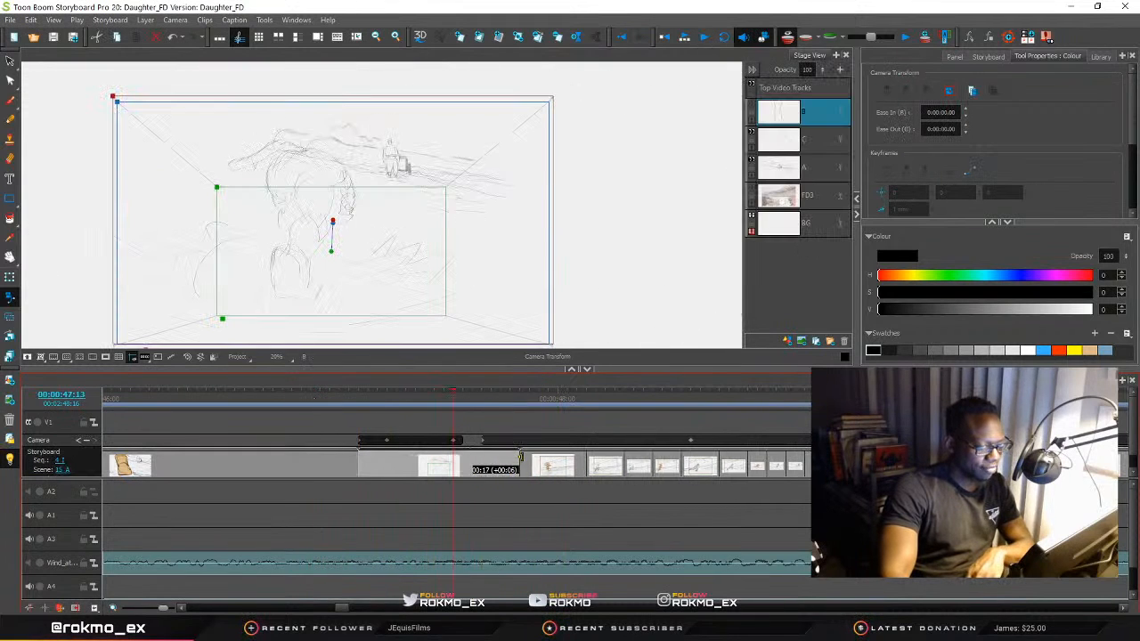
pyautogui.click(333, 392)
pyautogui.press('space')
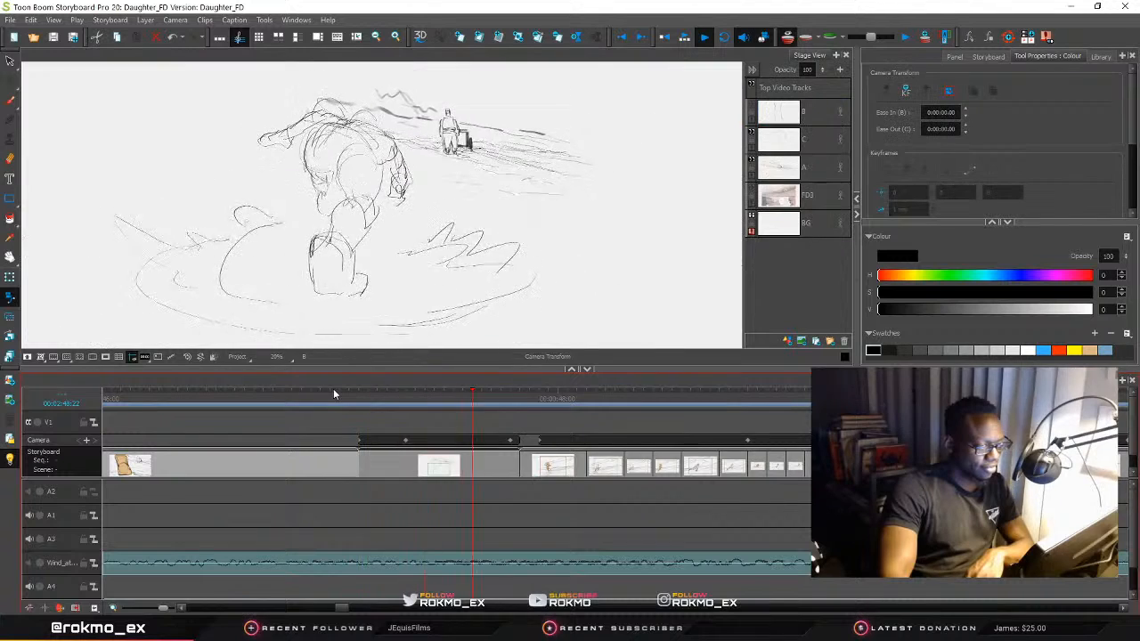
pyautogui.press('space')
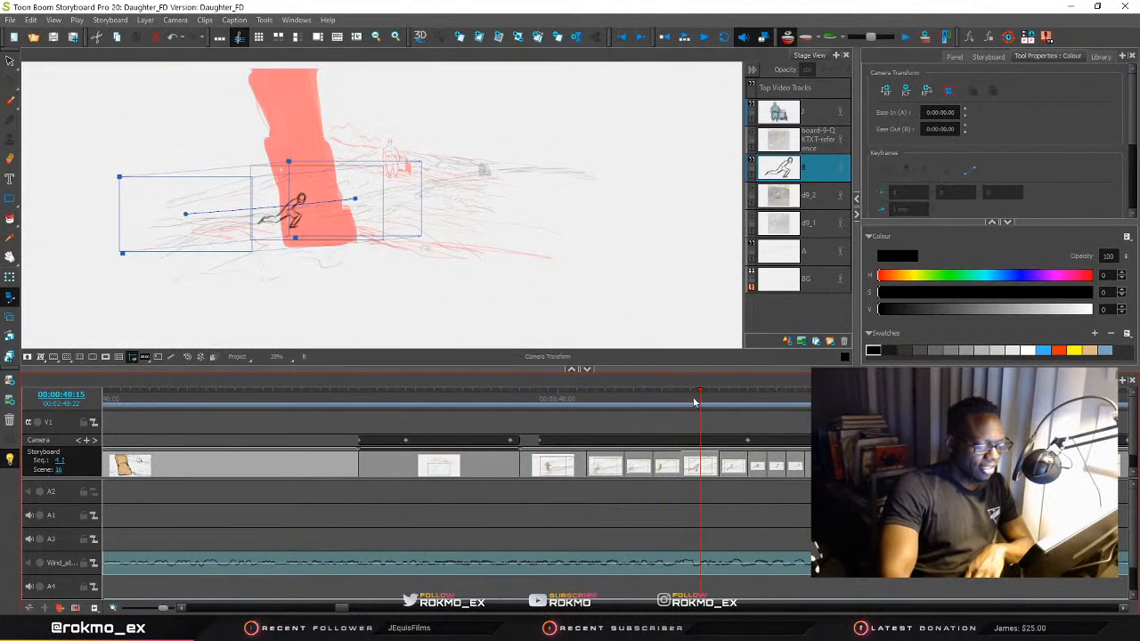
# Shrink the distant figure and landscape drawing on layer A of scene 15_A and reposition it beside the running character
pyautogui.moveTo(699, 393)
pyautogui.mouseDown()
pyautogui.moveTo(463, 393)
pyautogui.moveTo(473, 395)
pyautogui.mouseUp()
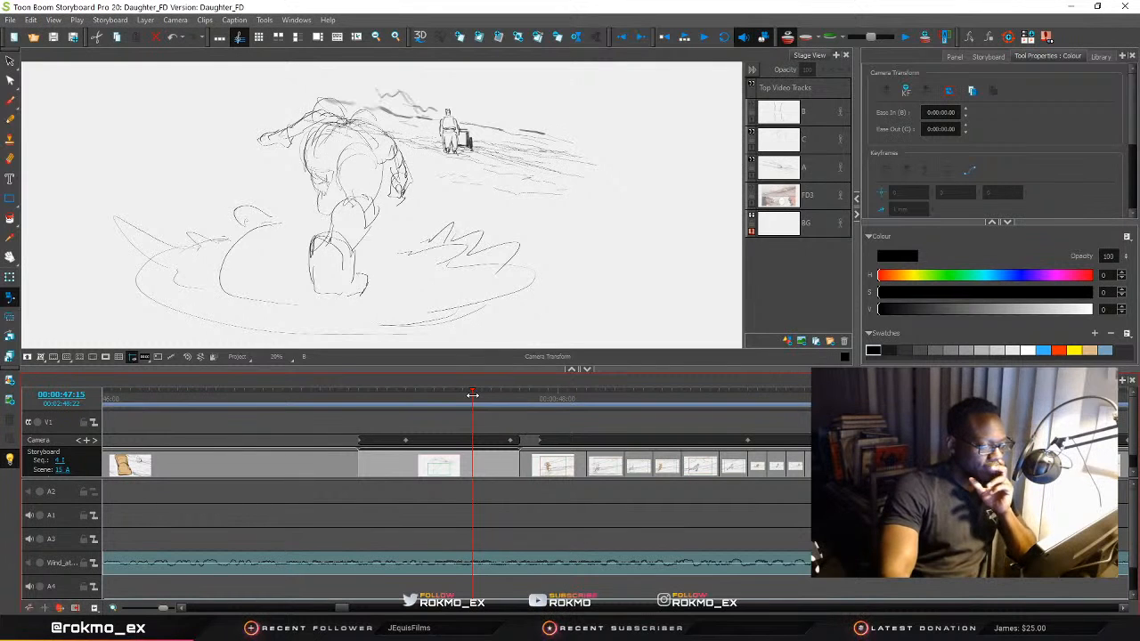
pyautogui.click(594, 271)
pyautogui.click(784, 168)
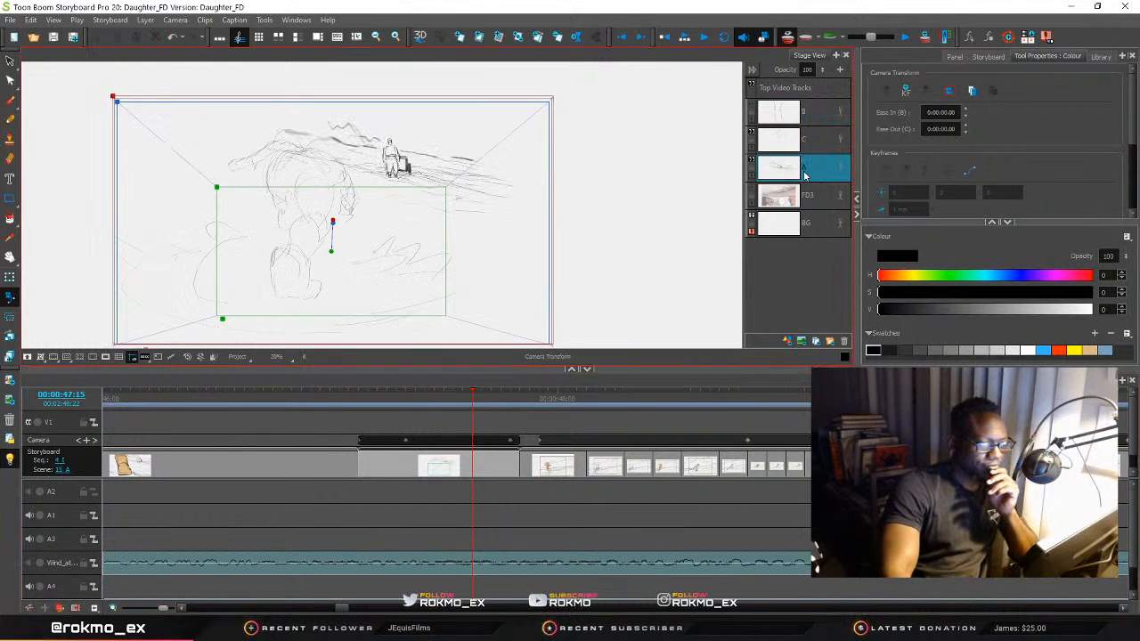
pyautogui.click(10, 60)
pyautogui.moveTo(219, 84); pyautogui.dragTo(231, 98)
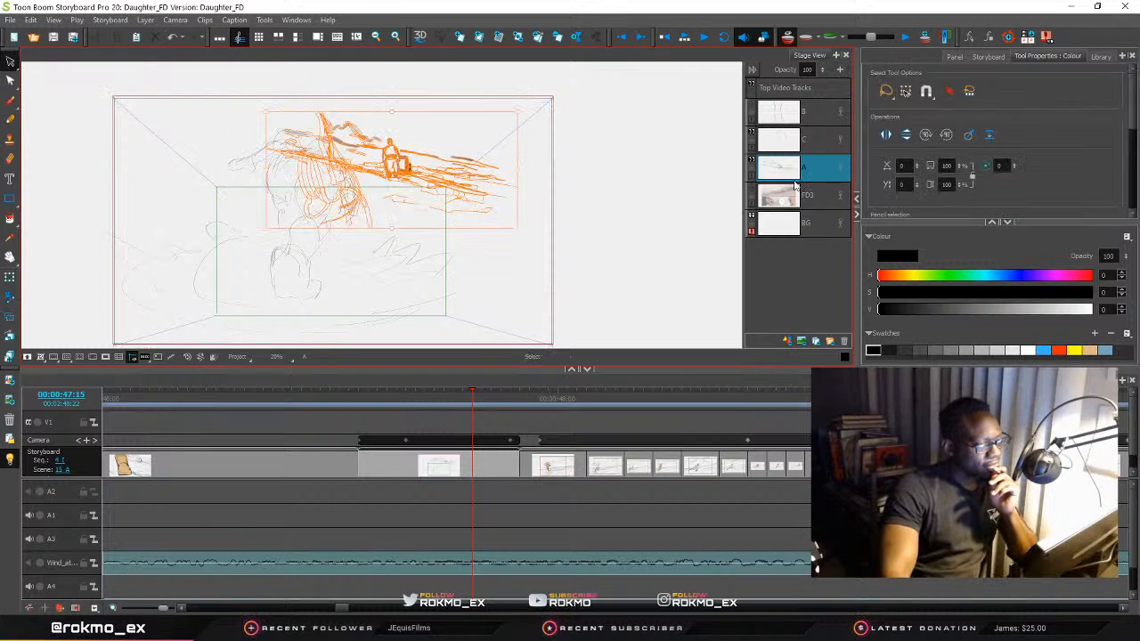
pyautogui.moveTo(519, 112)
pyautogui.mouseDown()
pyautogui.moveTo(436, 166)
pyautogui.moveTo(433, 152)
pyautogui.mouseUp()
pyautogui.moveTo(387, 191)
pyautogui.mouseDown()
pyautogui.moveTo(436, 162)
pyautogui.moveTo(409, 182)
pyautogui.mouseUp()
pyautogui.click(641, 160)
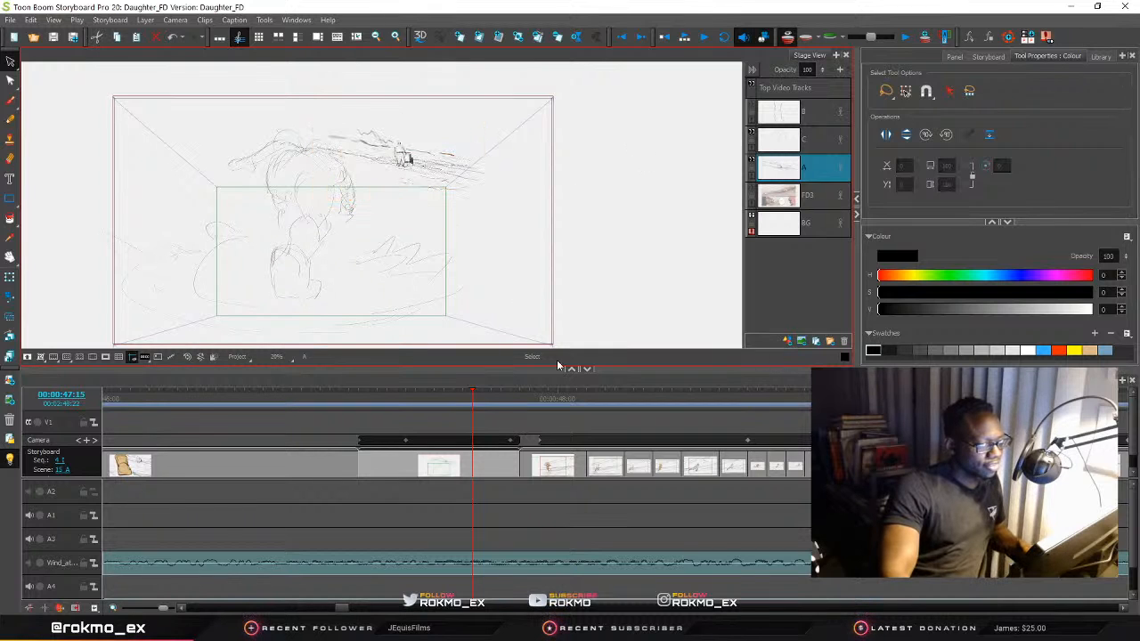
# Play and scrub from the end of scene 15 through scene 15_A into scene 16 to judge the timing
pyautogui.moveTo(470, 395); pyautogui.dragTo(434, 396)
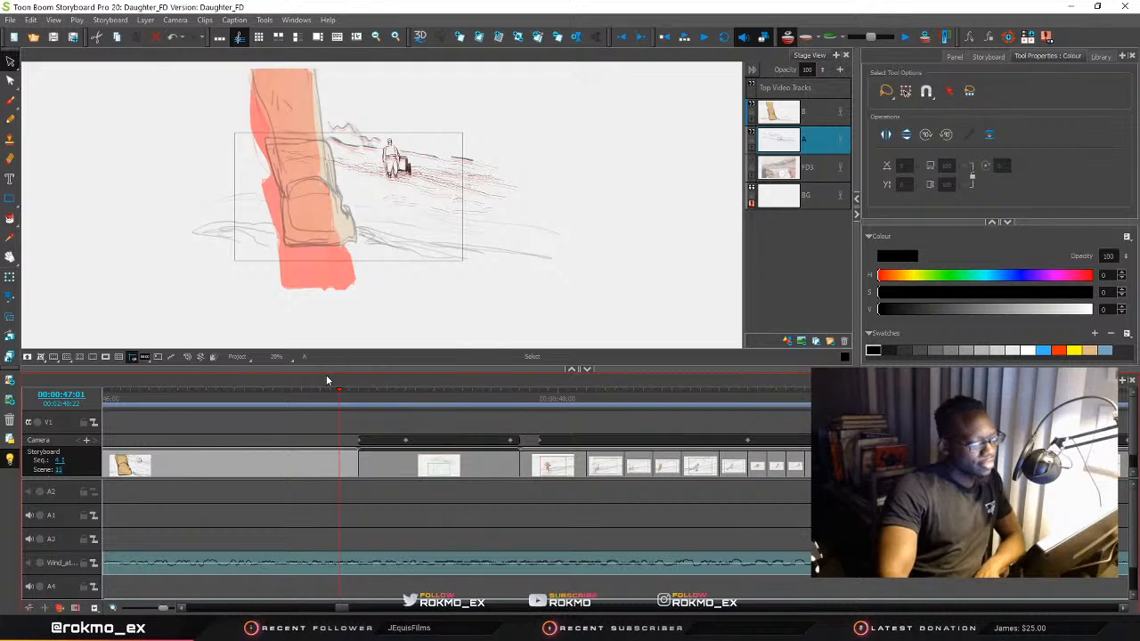
pyautogui.press('space')
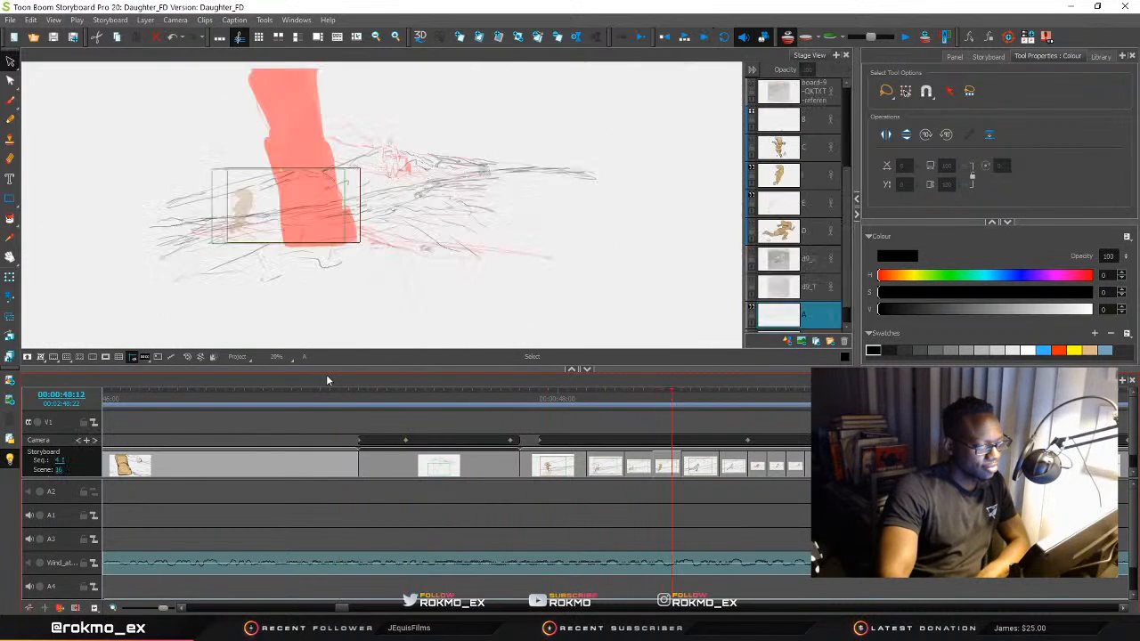
pyautogui.moveTo(672, 398); pyautogui.dragTo(520, 405)
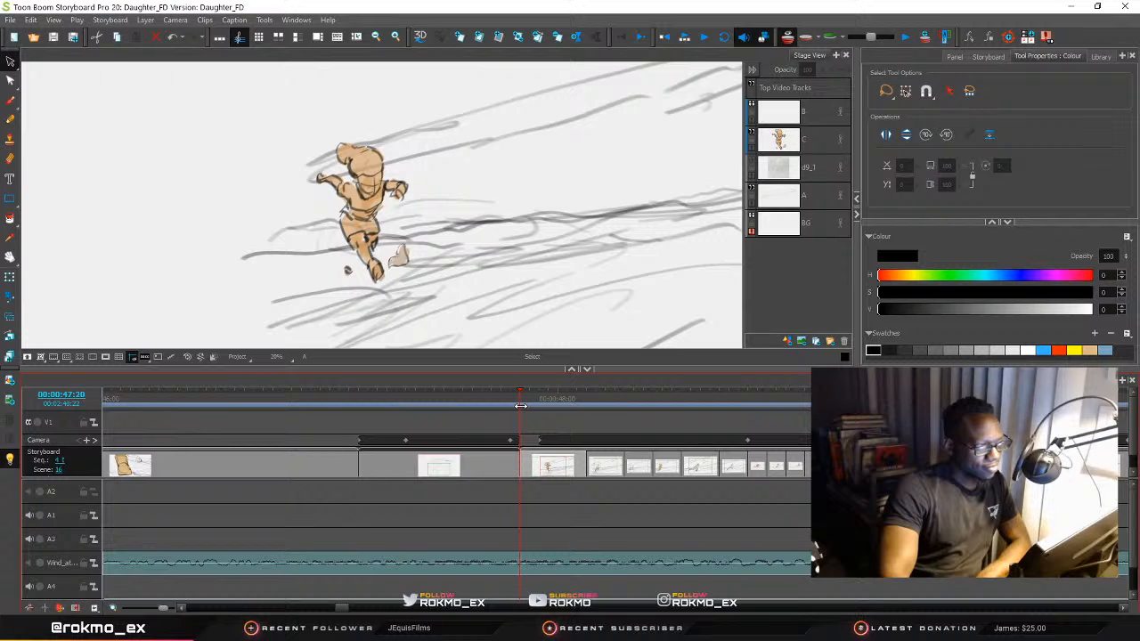
pyautogui.moveTo(519, 405)
pyautogui.mouseDown()
pyautogui.moveTo(495, 406)
pyautogui.moveTo(526, 412)
pyautogui.mouseUp()
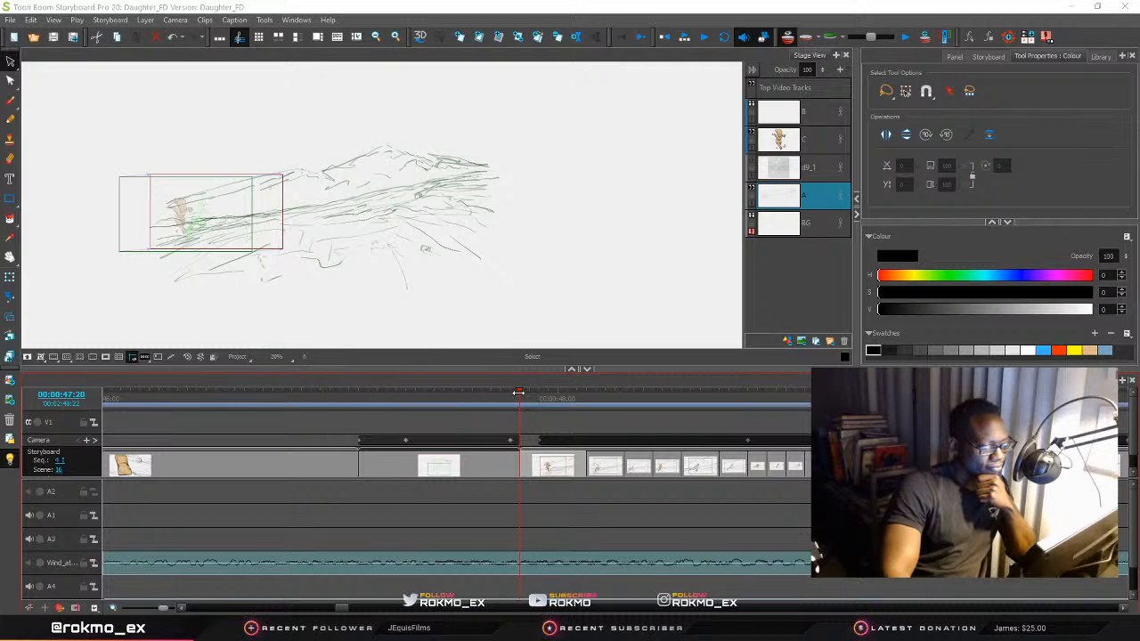
pyautogui.click(328, 392)
pyautogui.moveTo(321, 392)
pyautogui.mouseDown()
pyautogui.moveTo(274, 393)
pyautogui.moveTo(350, 392)
pyautogui.moveTo(322, 393)
pyautogui.mouseUp()
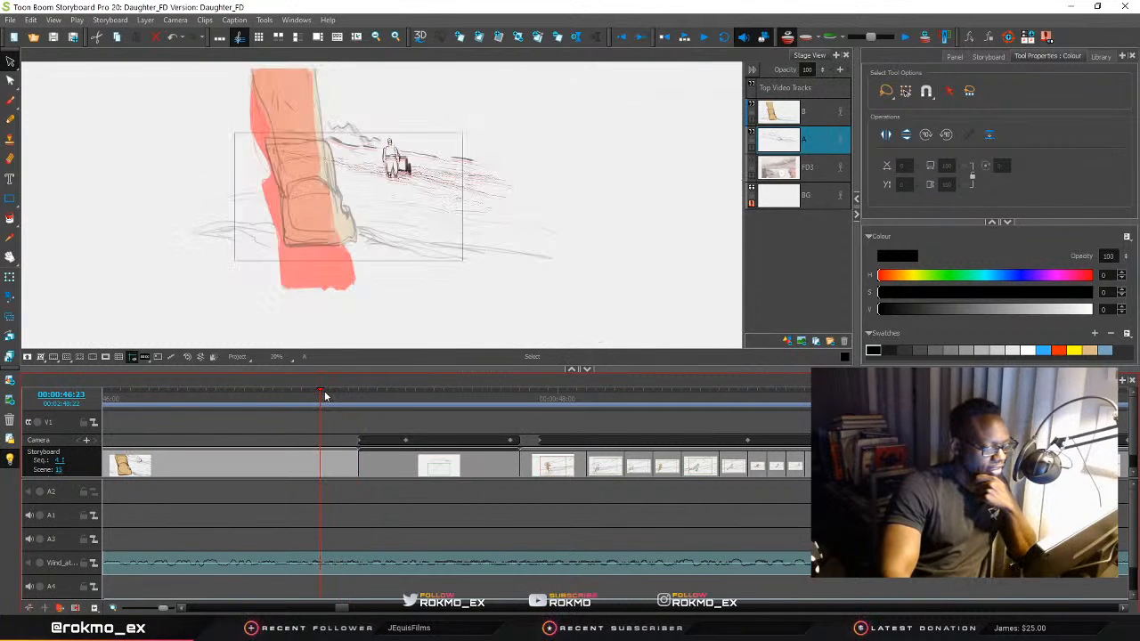
# Split a new panel off scene 15 at 00:00:46:20, hiding its foot layer B and adding a blank vector layer on top
pyautogui.moveTo(321, 393); pyautogui.dragTo(295, 399)
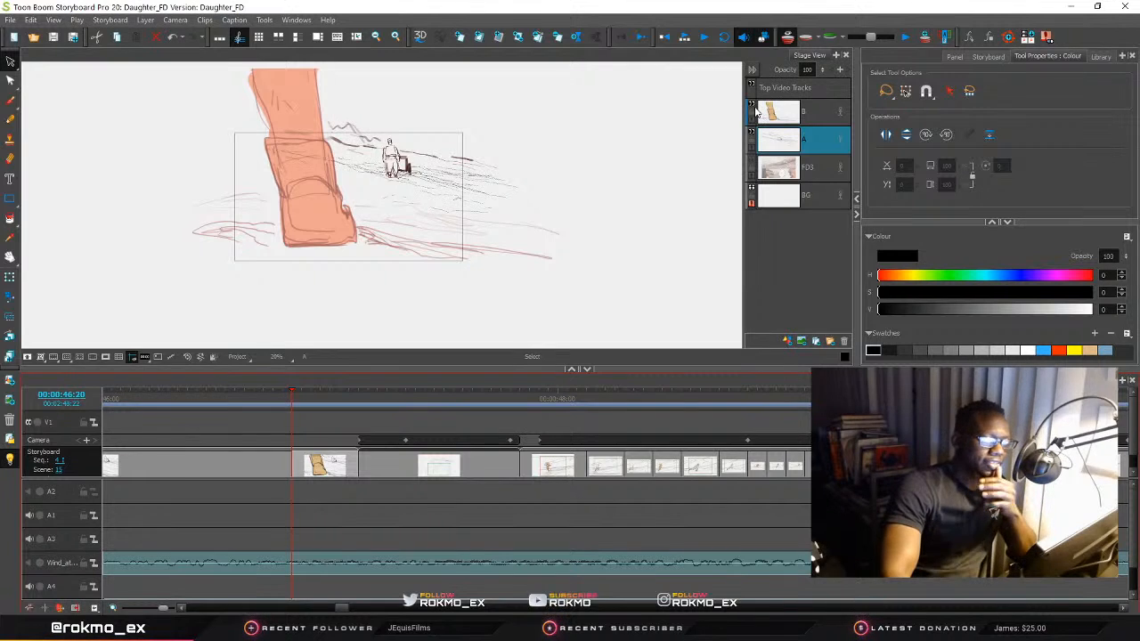
pyautogui.click(752, 106)
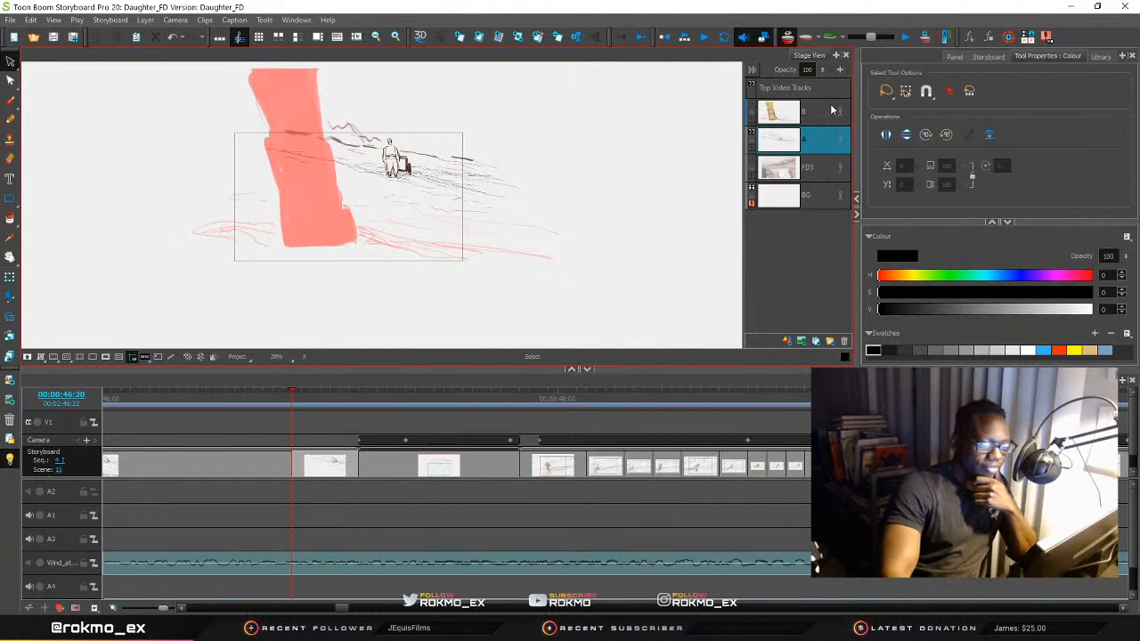
pyautogui.click(784, 114)
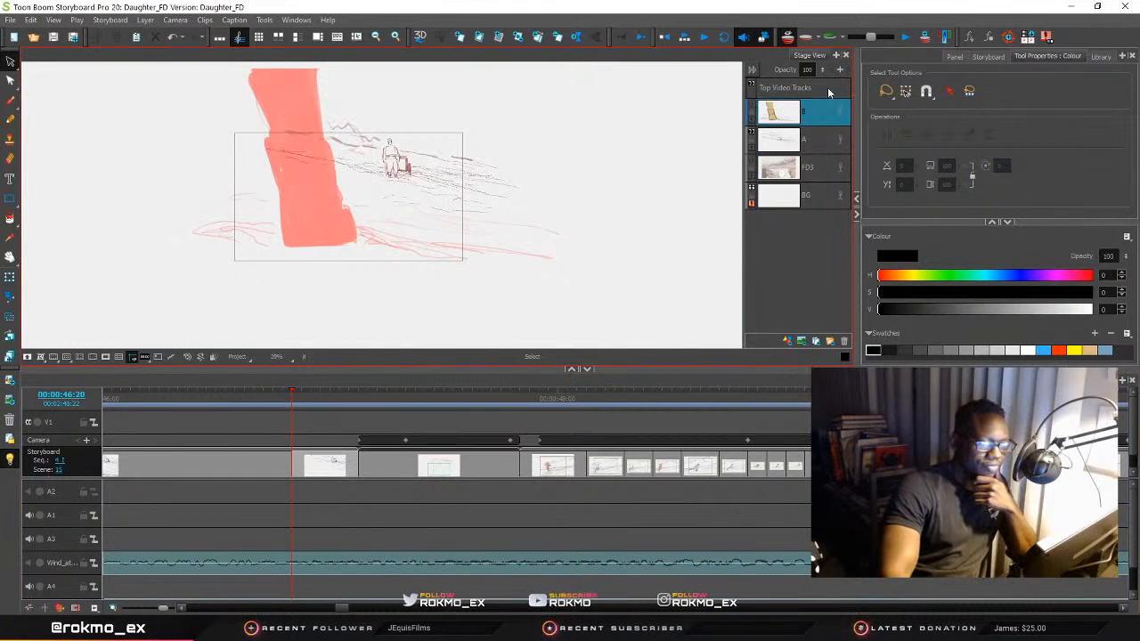
pyautogui.click(788, 40)
pyautogui.hotkey('alt', 'b')
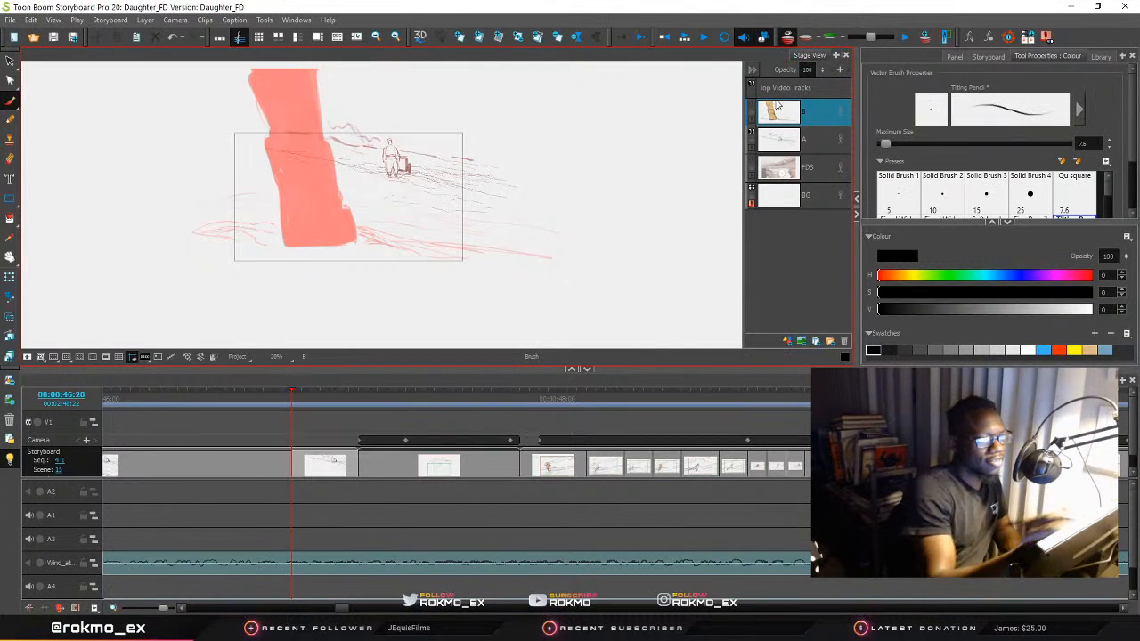
pyautogui.click(787, 341)
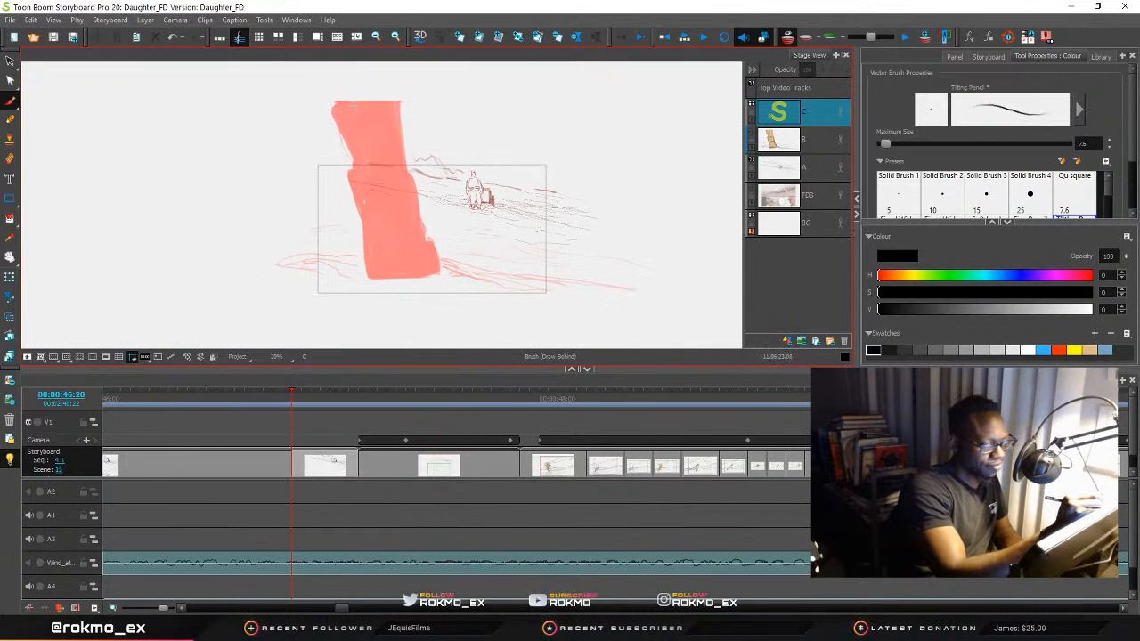
# Sketch the bent leg and foot over the ghosted boot on the new layer, with splash shapes at the toes
pyautogui.moveTo(342, 99); pyautogui.dragTo(337, 137)
pyautogui.moveTo(340, 107)
pyautogui.mouseDown()
pyautogui.moveTo(333, 140)
pyautogui.moveTo(369, 95)
pyautogui.moveTo(402, 175)
pyautogui.mouseUp()
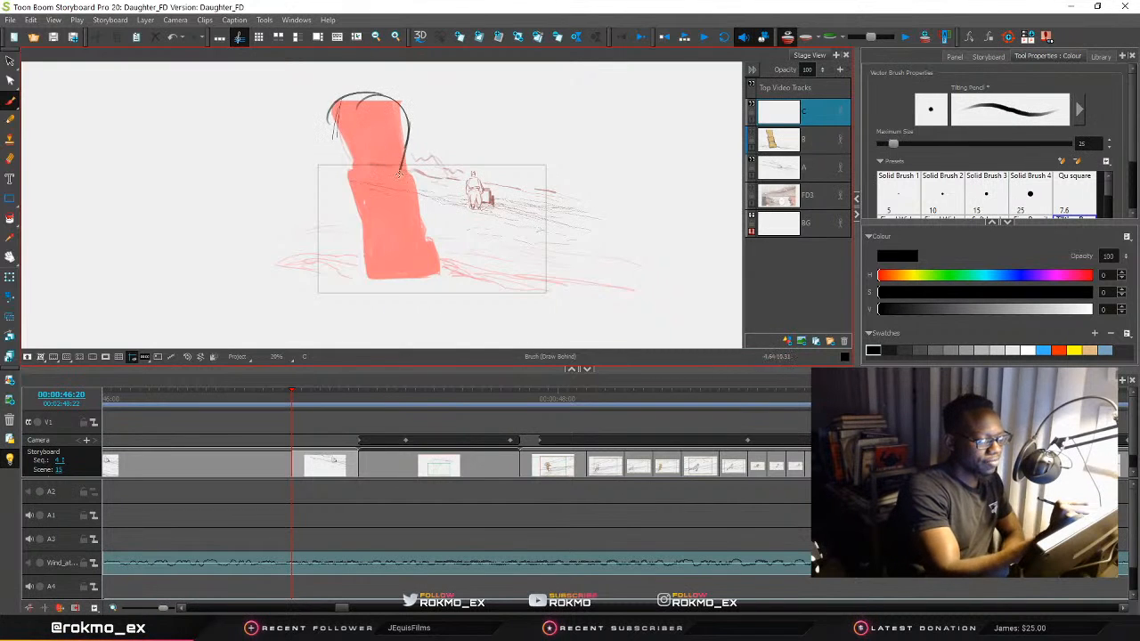
pyautogui.moveTo(397, 93)
pyautogui.mouseDown()
pyautogui.moveTo(358, 143)
pyautogui.moveTo(359, 165)
pyautogui.moveTo(331, 155)
pyautogui.moveTo(390, 172)
pyautogui.moveTo(389, 242)
pyautogui.moveTo(398, 256)
pyautogui.moveTo(414, 249)
pyautogui.moveTo(397, 234)
pyautogui.moveTo(427, 270)
pyautogui.moveTo(365, 277)
pyautogui.mouseUp()
pyautogui.moveTo(333, 149)
pyautogui.mouseDown()
pyautogui.moveTo(309, 215)
pyautogui.moveTo(340, 212)
pyautogui.moveTo(311, 212)
pyautogui.moveTo(293, 233)
pyautogui.moveTo(347, 219)
pyautogui.moveTo(364, 271)
pyautogui.moveTo(396, 288)
pyautogui.mouseUp()
pyautogui.moveTo(308, 211)
pyautogui.mouseDown()
pyautogui.moveTo(300, 239)
pyautogui.moveTo(307, 269)
pyautogui.moveTo(341, 285)
pyautogui.moveTo(423, 284)
pyautogui.moveTo(396, 281)
pyautogui.moveTo(416, 283)
pyautogui.moveTo(424, 249)
pyautogui.moveTo(442, 271)
pyautogui.moveTo(502, 264)
pyautogui.moveTo(475, 277)
pyautogui.moveTo(529, 242)
pyautogui.moveTo(512, 267)
pyautogui.moveTo(439, 266)
pyautogui.mouseUp()
pyautogui.moveTo(438, 267)
pyautogui.mouseDown()
pyautogui.moveTo(428, 282)
pyautogui.moveTo(472, 275)
pyautogui.moveTo(439, 291)
pyautogui.mouseUp()
pyautogui.moveTo(437, 279); pyautogui.dragTo(407, 284)
pyautogui.moveTo(301, 253); pyautogui.dragTo(338, 138)
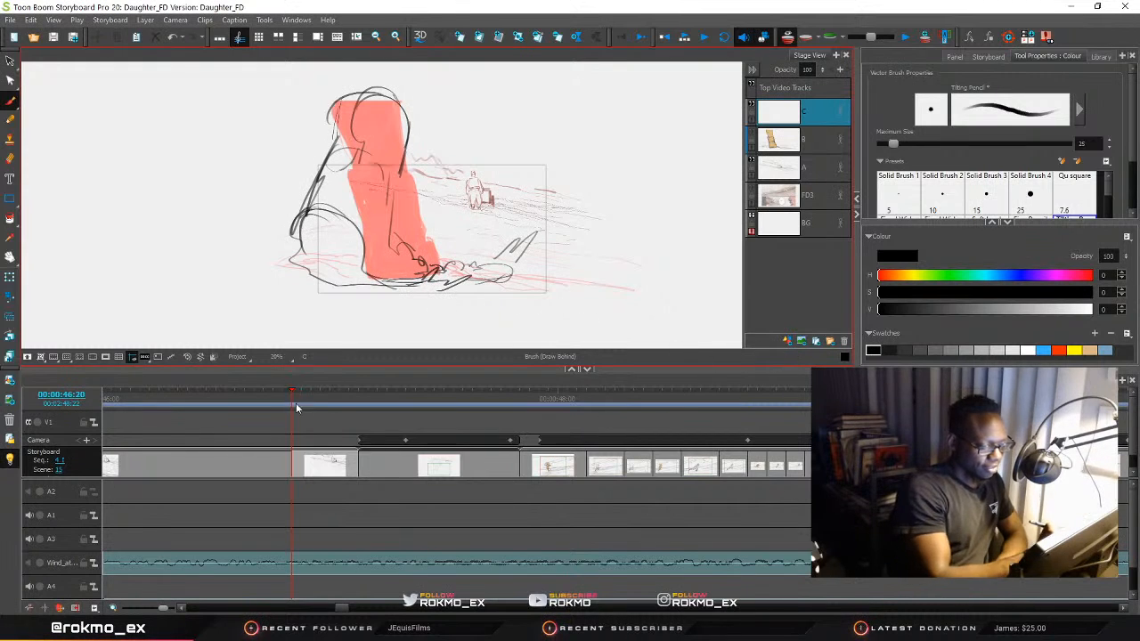
# Split off another panel at 00:00:46:23 and replace its copied sketch layer with a blank one
pyautogui.moveTo(296, 396); pyautogui.dragTo(325, 397)
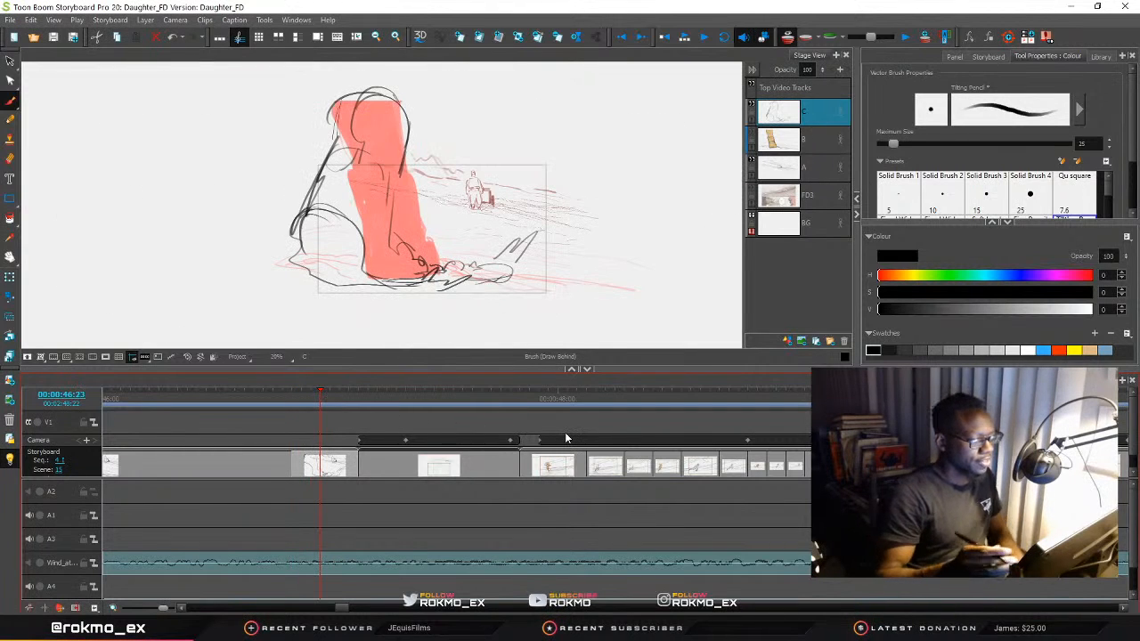
pyautogui.press('h')
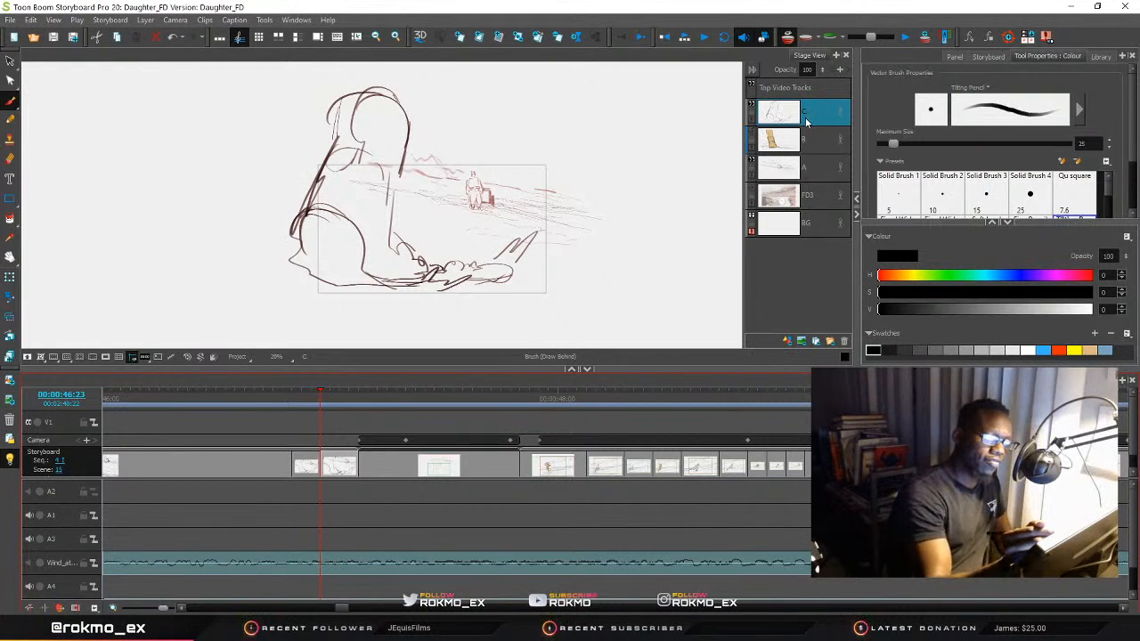
pyautogui.click(844, 345)
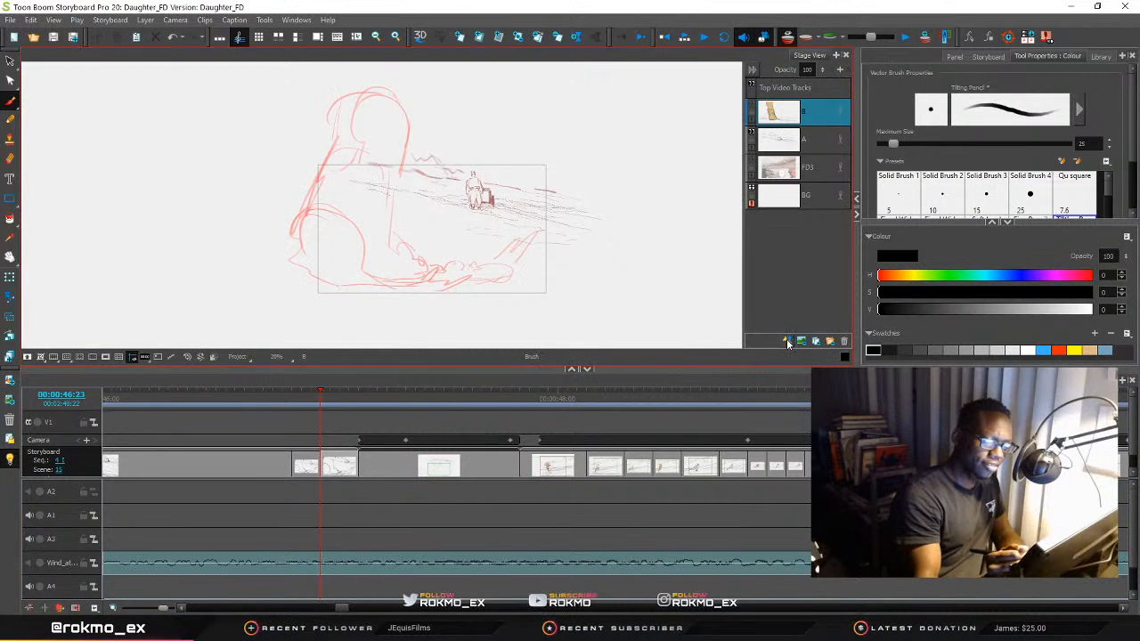
# Draw a much larger leg and foot outline beside the ghosted sketch, with splashes at the toes and a sweeping curve on the ground
pyautogui.moveTo(388, 223); pyautogui.dragTo(580, 263)
pyautogui.moveTo(495, 149); pyautogui.dragTo(429, 221)
pyautogui.moveTo(591, 135)
pyautogui.mouseDown()
pyautogui.moveTo(536, 210)
pyautogui.moveTo(547, 219)
pyautogui.moveTo(539, 245)
pyautogui.moveTo(556, 272)
pyautogui.moveTo(554, 242)
pyautogui.moveTo(580, 262)
pyautogui.moveTo(588, 299)
pyautogui.moveTo(630, 328)
pyautogui.mouseUp()
pyautogui.moveTo(487, 244); pyautogui.dragTo(605, 230)
pyautogui.moveTo(597, 146); pyautogui.dragTo(521, 201)
pyautogui.moveTo(588, 165)
pyautogui.mouseDown()
pyautogui.moveTo(490, 216)
pyautogui.moveTo(592, 304)
pyautogui.moveTo(525, 277)
pyautogui.moveTo(542, 276)
pyautogui.mouseUp()
pyautogui.moveTo(680, 267)
pyautogui.mouseDown()
pyautogui.moveTo(577, 263)
pyautogui.moveTo(639, 276)
pyautogui.moveTo(574, 286)
pyautogui.moveTo(298, 290)
pyautogui.mouseUp()
pyautogui.moveTo(530, 289)
pyautogui.mouseDown()
pyautogui.moveTo(423, 307)
pyautogui.moveTo(228, 271)
pyautogui.mouseUp()
pyautogui.moveTo(358, 287)
pyautogui.mouseDown()
pyautogui.moveTo(424, 304)
pyautogui.moveTo(412, 291)
pyautogui.mouseUp()
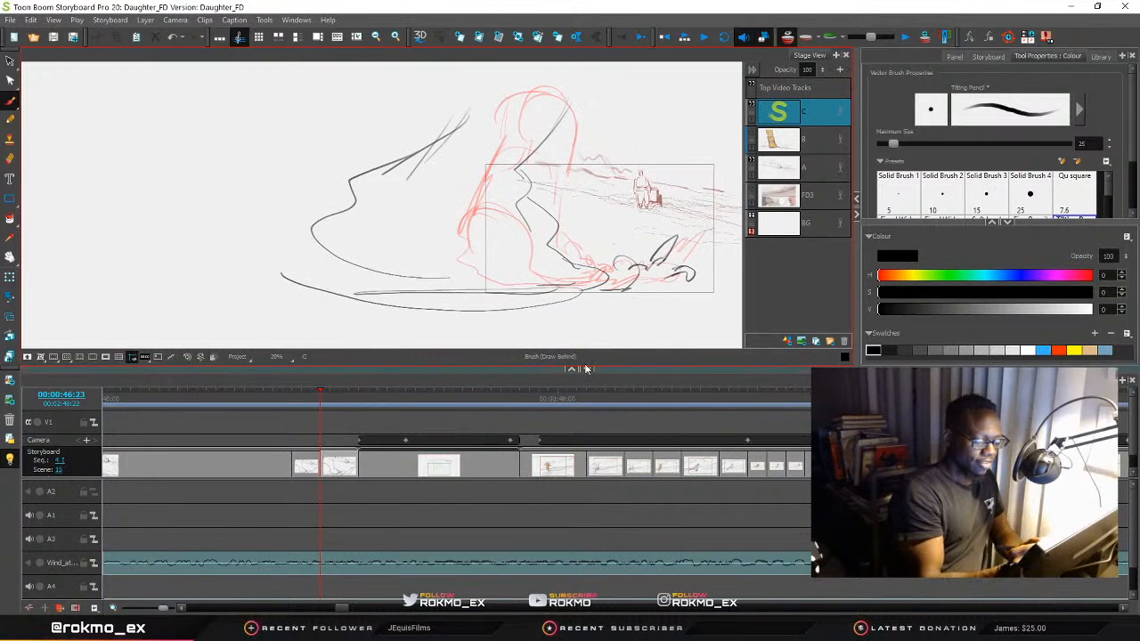
# Split off a third panel at 00:00:47:01 and replace its copied leg sketch layer with a blank one
pyautogui.click(333, 393)
pyautogui.moveTo(336, 392); pyautogui.dragTo(338, 393)
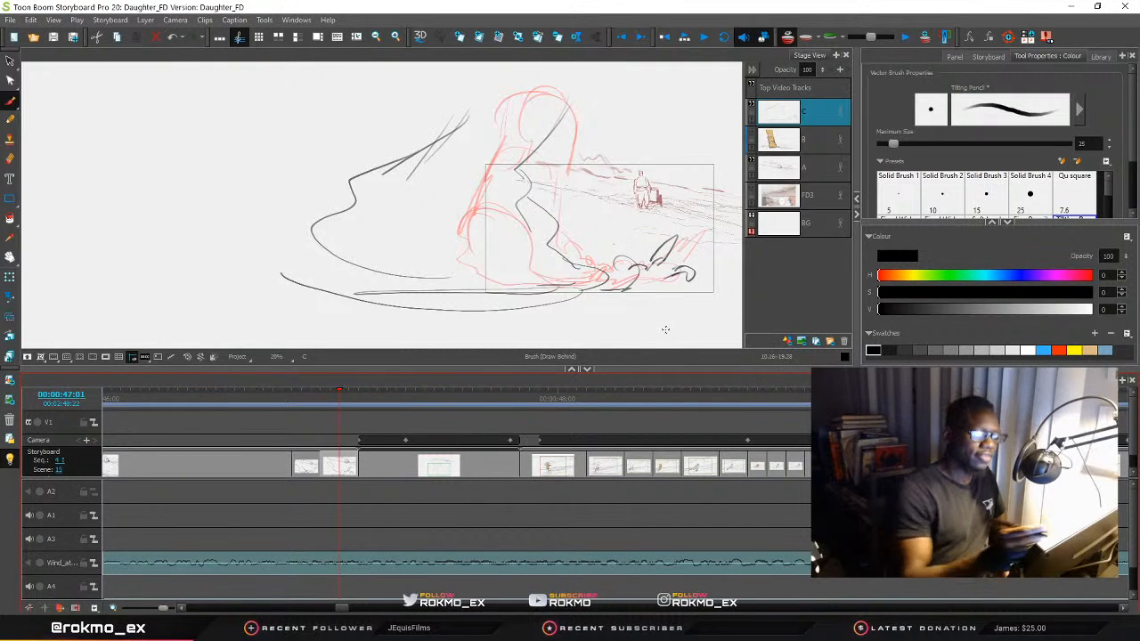
pyautogui.click(843, 341)
pyautogui.moveTo(635, 297)
pyautogui.mouseDown()
pyautogui.moveTo(548, 211)
pyautogui.moveTo(560, 257)
pyautogui.moveTo(538, 285)
pyautogui.mouseUp()
pyautogui.click(787, 341)
# Sketch long diagonal leg and motion strokes above the ghosted leg outline on the blank layer of the third extra panel
pyautogui.moveTo(465, 86); pyautogui.dragTo(344, 144)
pyautogui.moveTo(584, 130); pyautogui.dragTo(481, 171)
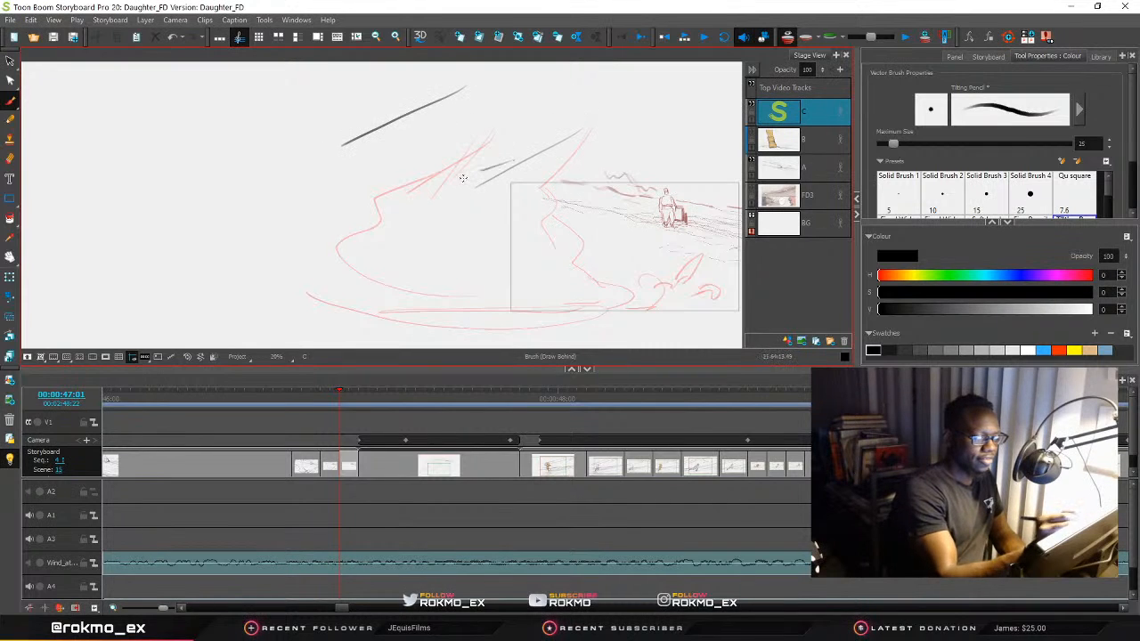
pyautogui.moveTo(535, 219)
pyautogui.mouseDown()
pyautogui.moveTo(540, 238)
pyautogui.moveTo(519, 224)
pyautogui.mouseUp()
pyautogui.moveTo(502, 162); pyautogui.dragTo(438, 203)
pyautogui.moveTo(460, 198); pyautogui.dragTo(415, 212)
pyautogui.moveTo(432, 98)
pyautogui.mouseDown()
pyautogui.moveTo(296, 101)
pyautogui.moveTo(260, 144)
pyautogui.moveTo(415, 186)
pyautogui.mouseUp()
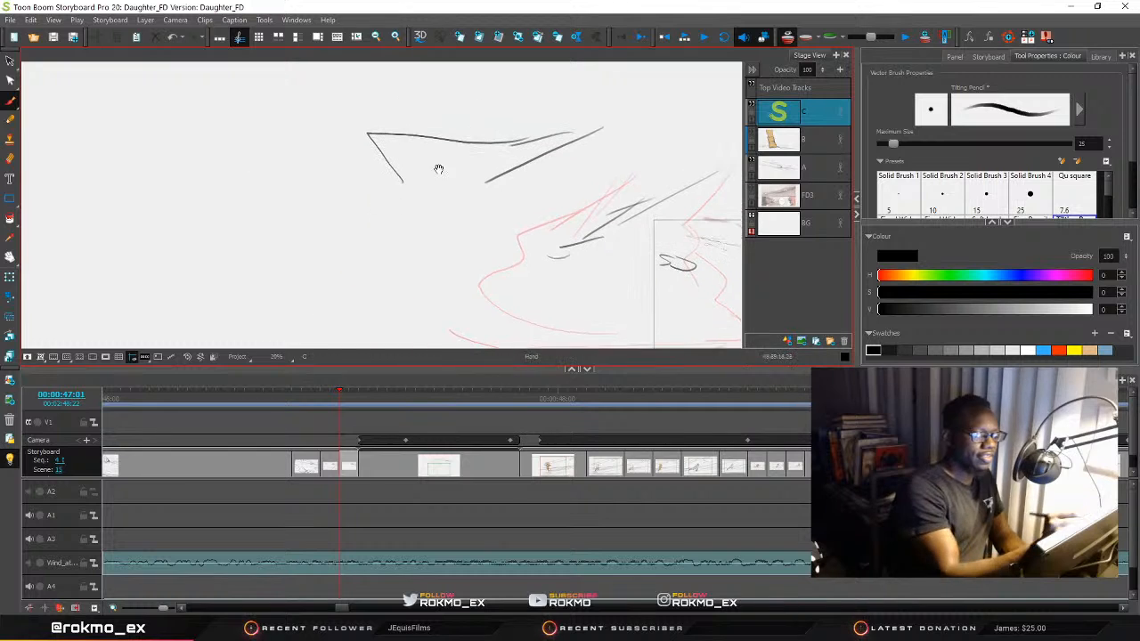
# Draw a huge foot outline around the leg strokes, curving down to the ground and sweeping back to meet the ghosted foot
pyautogui.moveTo(534, 111)
pyautogui.mouseDown()
pyautogui.moveTo(380, 166)
pyautogui.moveTo(312, 122)
pyautogui.moveTo(287, 176)
pyautogui.moveTo(338, 245)
pyautogui.moveTo(301, 213)
pyautogui.mouseUp()
pyautogui.moveTo(616, 86); pyautogui.dragTo(438, 207)
pyautogui.moveTo(435, 166); pyautogui.dragTo(413, 189)
pyautogui.moveTo(352, 69); pyautogui.dragTo(256, 85)
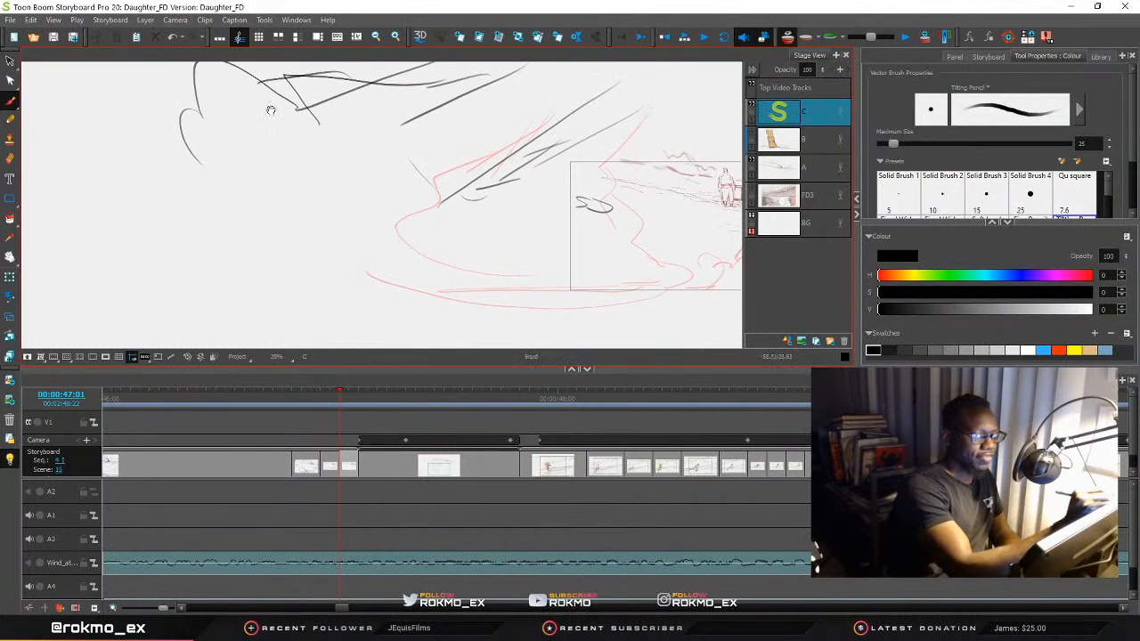
pyautogui.moveTo(313, 115); pyautogui.dragTo(405, 227)
pyautogui.moveTo(433, 153)
pyautogui.mouseDown()
pyautogui.moveTo(292, 151)
pyautogui.moveTo(270, 317)
pyautogui.moveTo(299, 177)
pyautogui.mouseUp()
pyautogui.moveTo(310, 284)
pyautogui.mouseDown()
pyautogui.moveTo(307, 123)
pyautogui.moveTo(304, 268)
pyautogui.moveTo(373, 264)
pyautogui.moveTo(475, 210)
pyautogui.mouseUp()
pyautogui.moveTo(537, 181)
pyautogui.mouseDown()
pyautogui.moveTo(206, 299)
pyautogui.moveTo(446, 305)
pyautogui.mouseUp()
pyautogui.moveTo(539, 316); pyautogui.dragTo(488, 289)
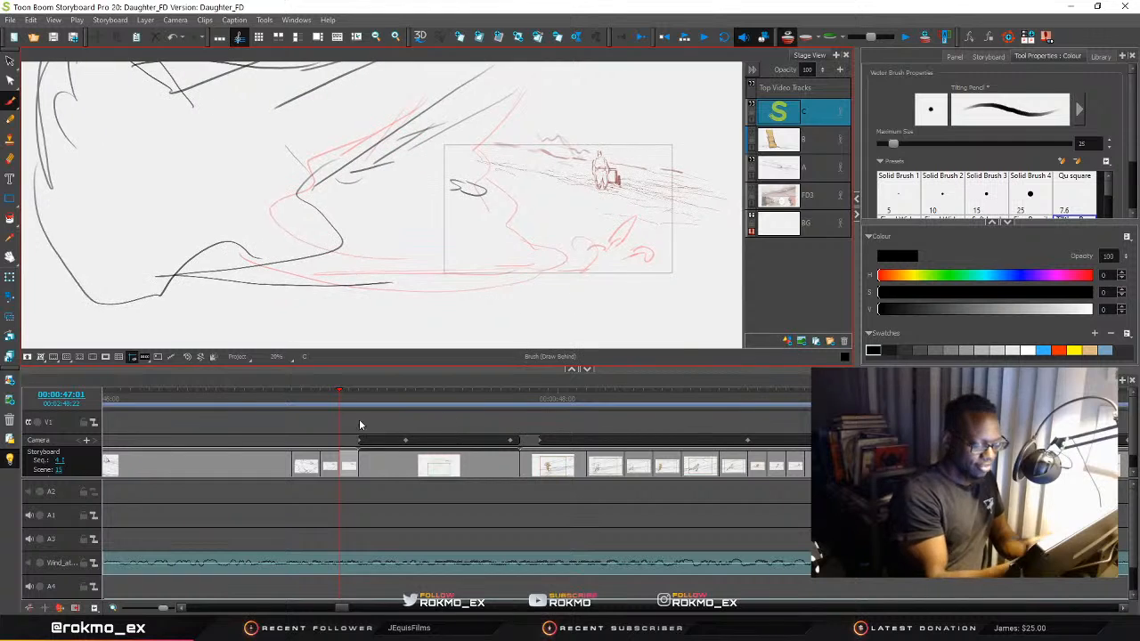
# Keyframe scene 15's camera at 00:00:46:20 and shift its frame sideways toward the larger foot, to -11.98, -2.16, at 00:00:46:23
pyautogui.moveTo(338, 395)
pyautogui.mouseDown()
pyautogui.moveTo(274, 419)
pyautogui.moveTo(293, 420)
pyautogui.mouseUp()
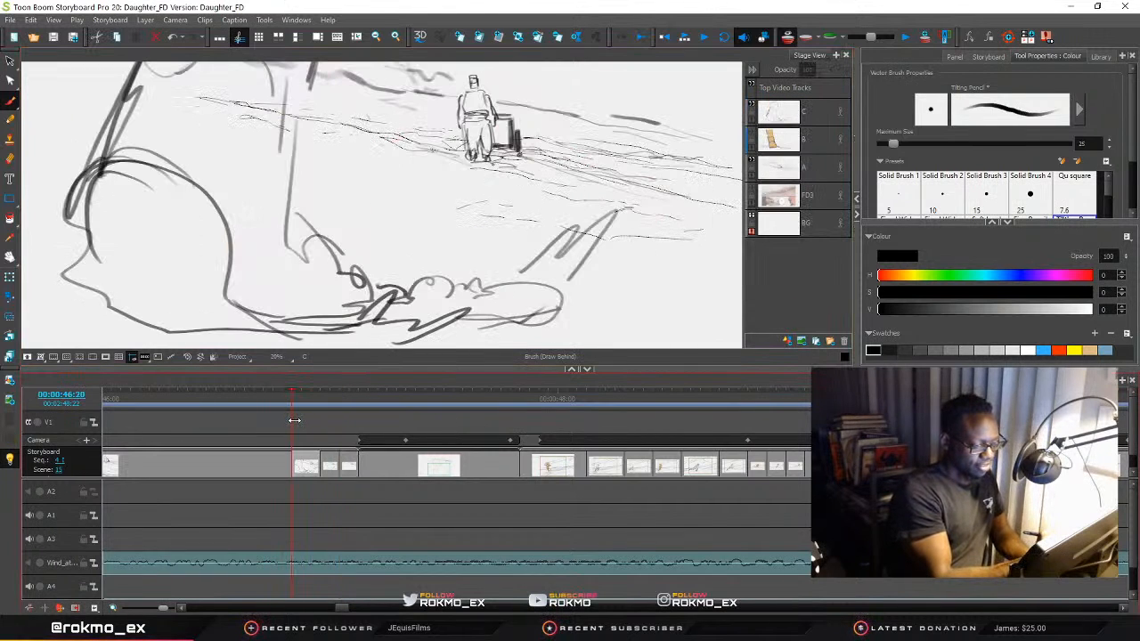
pyautogui.moveTo(288, 422); pyautogui.dragTo(281, 433)
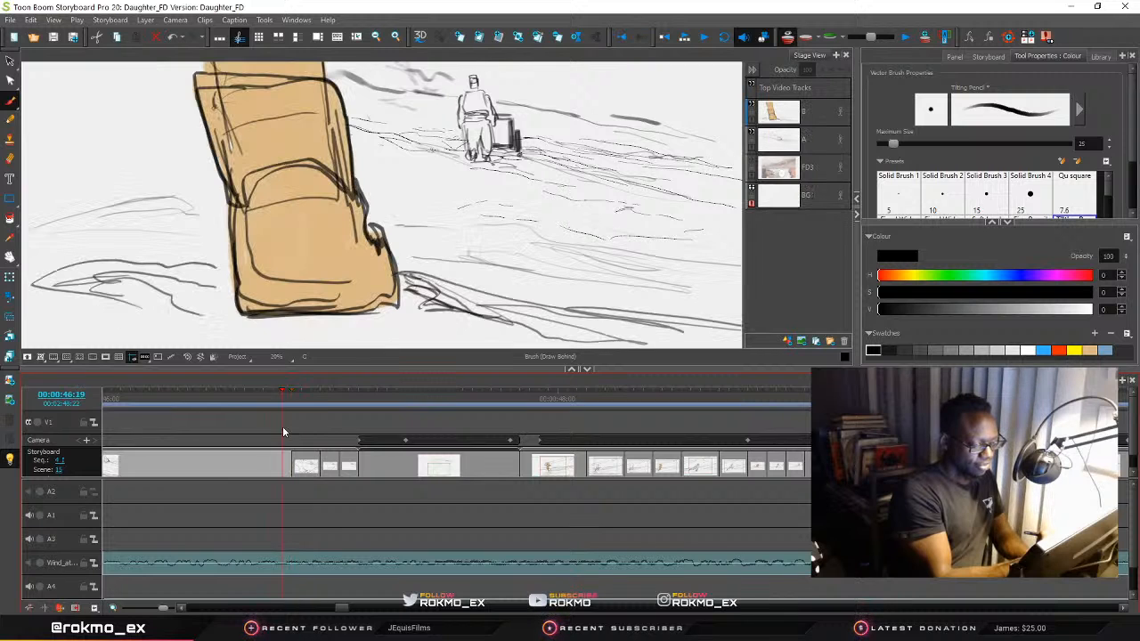
pyautogui.click(291, 438)
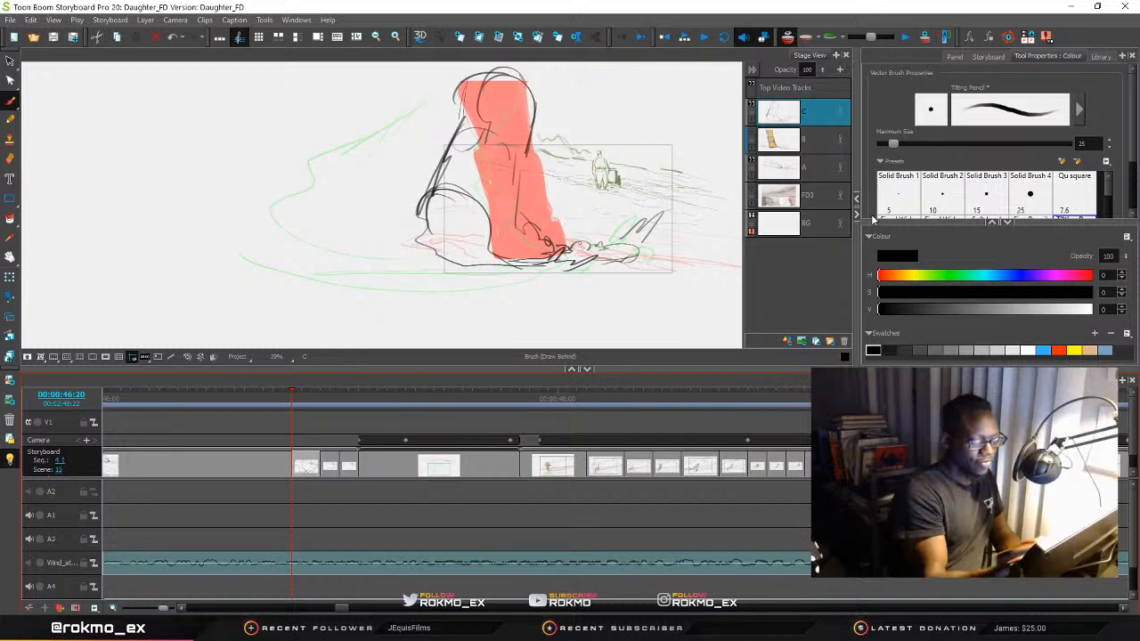
pyautogui.hotkey('alt', '6')
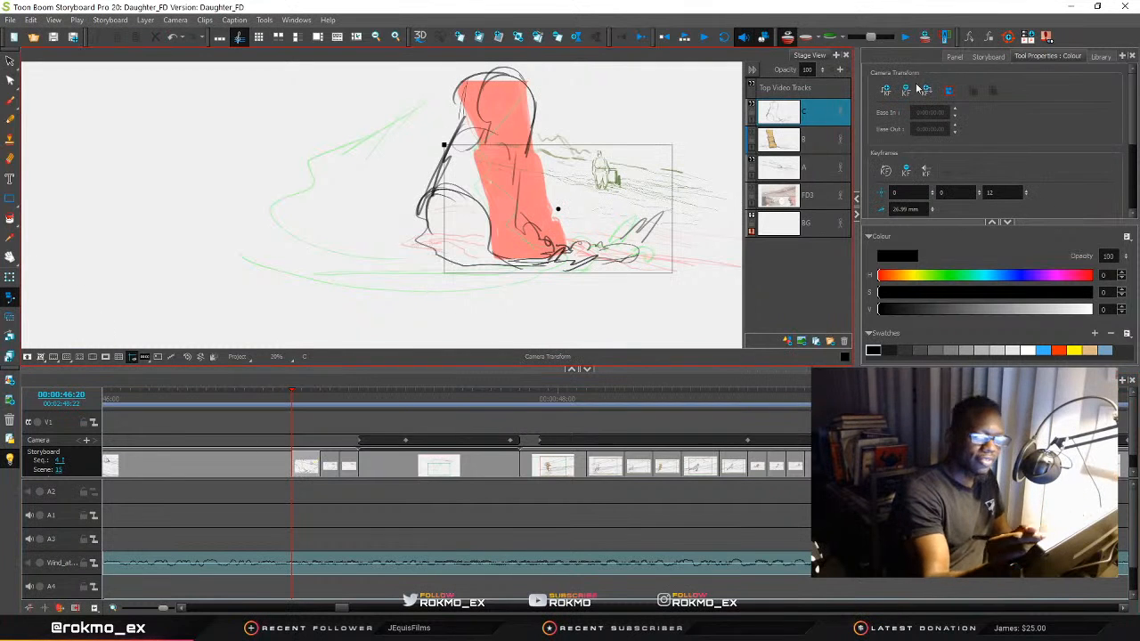
pyautogui.moveTo(292, 393); pyautogui.dragTo(320, 392)
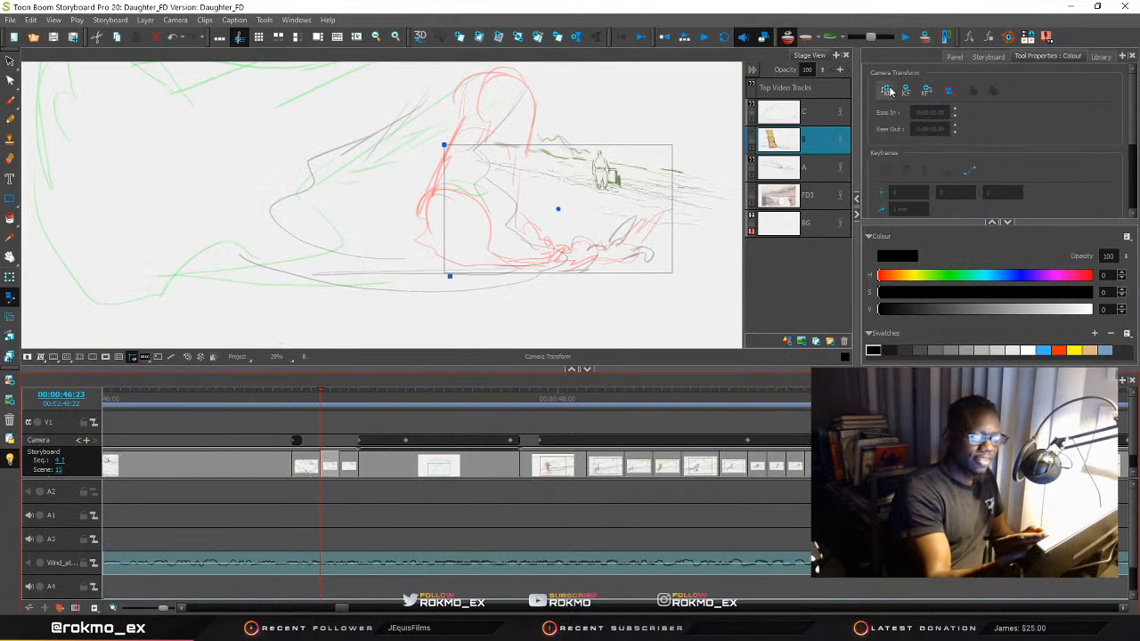
pyautogui.click(620, 242)
pyautogui.moveTo(651, 145); pyautogui.dragTo(566, 161)
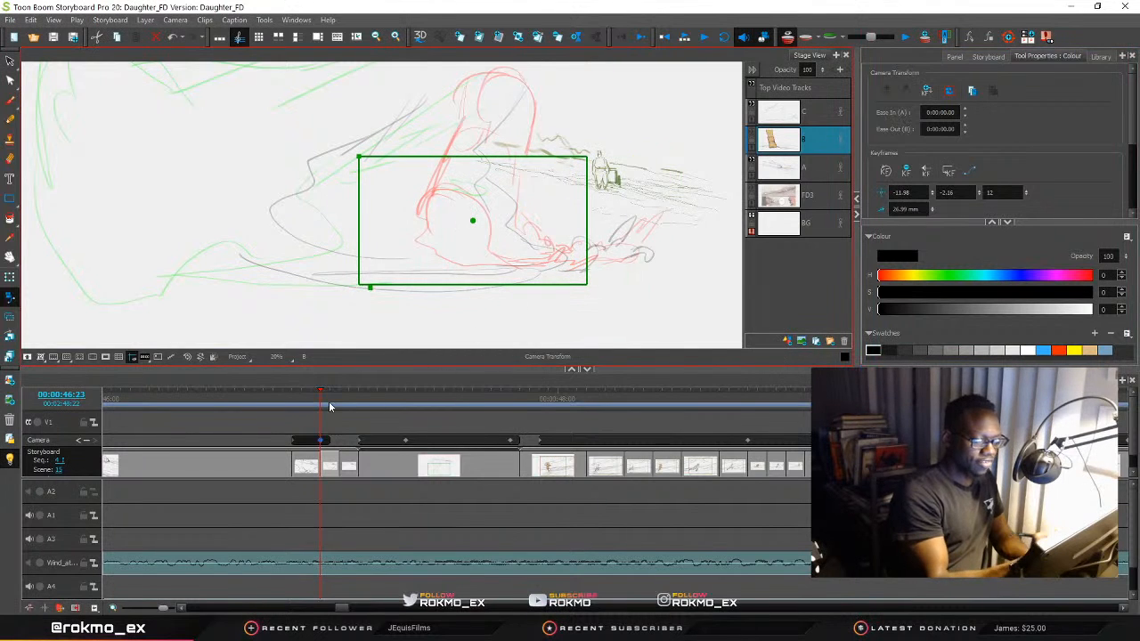
# Shorten the first foot-sketch panel at 00:00:46:20 to one frame and play back the transition into scene 15_A
pyautogui.moveTo(321, 394); pyautogui.dragTo(294, 458)
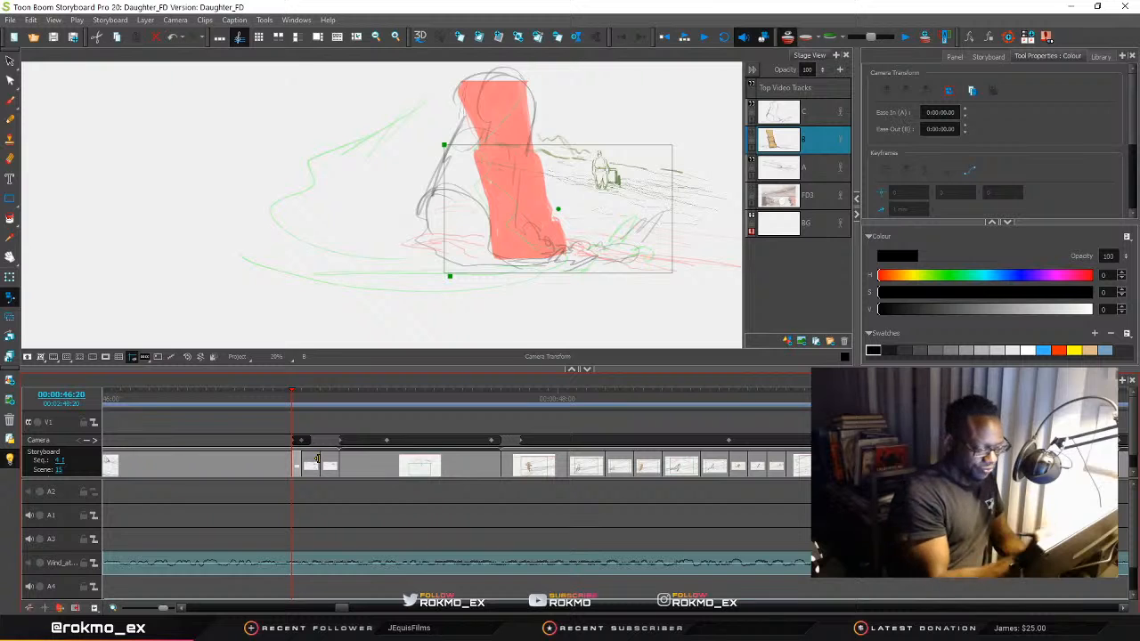
pyautogui.moveTo(291, 397); pyautogui.dragTo(320, 412)
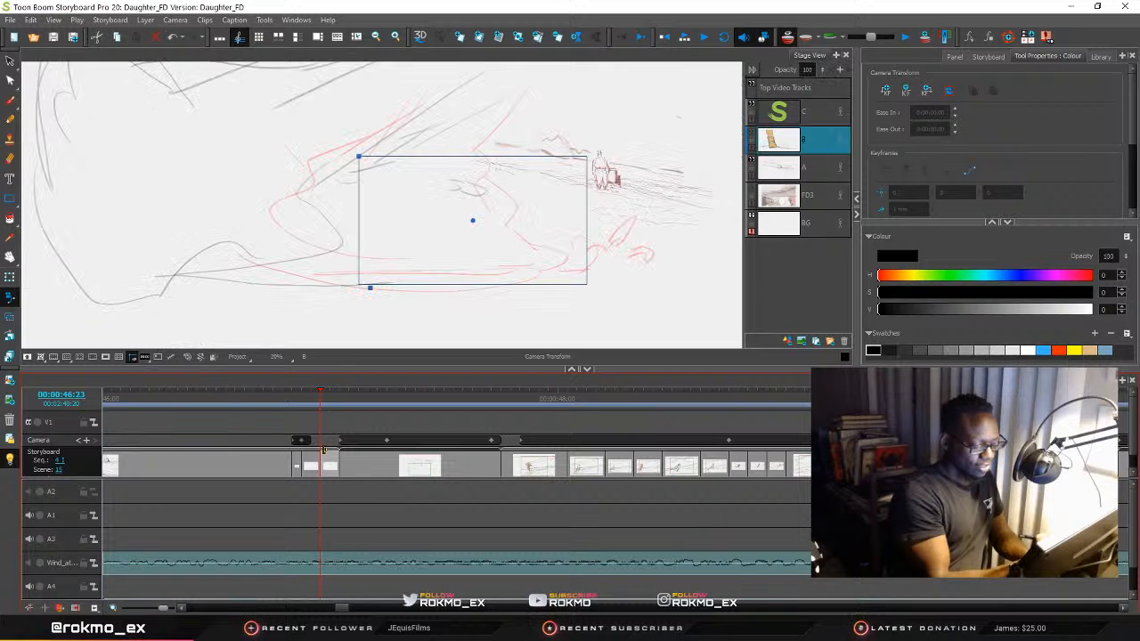
pyautogui.moveTo(319, 399); pyautogui.dragTo(272, 436)
pyautogui.press('space')
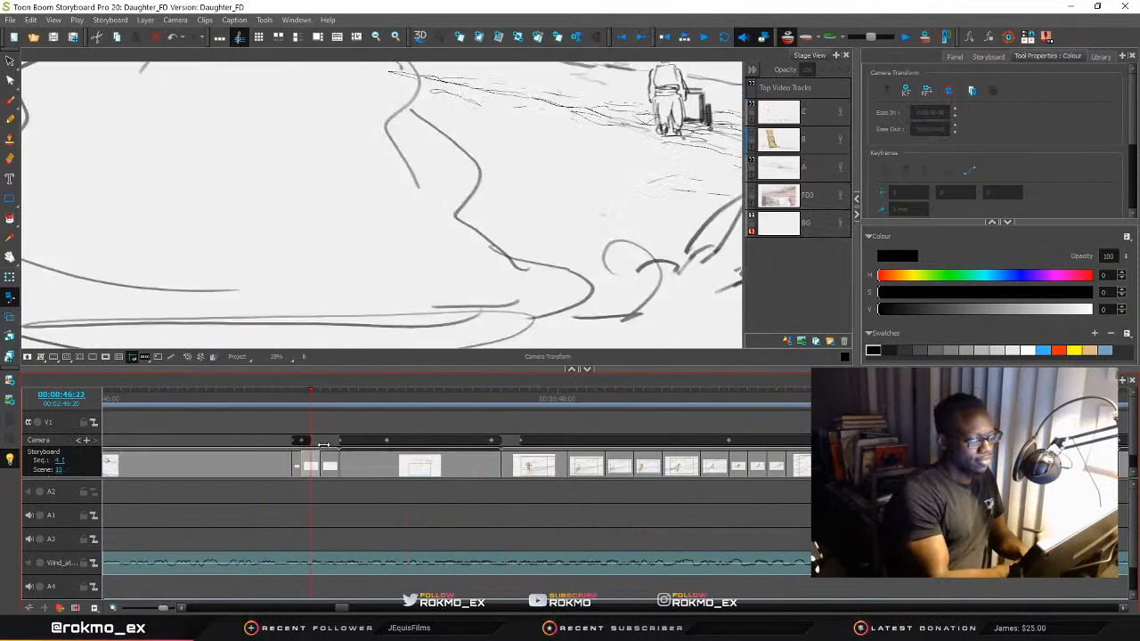
pyautogui.click(415, 445)
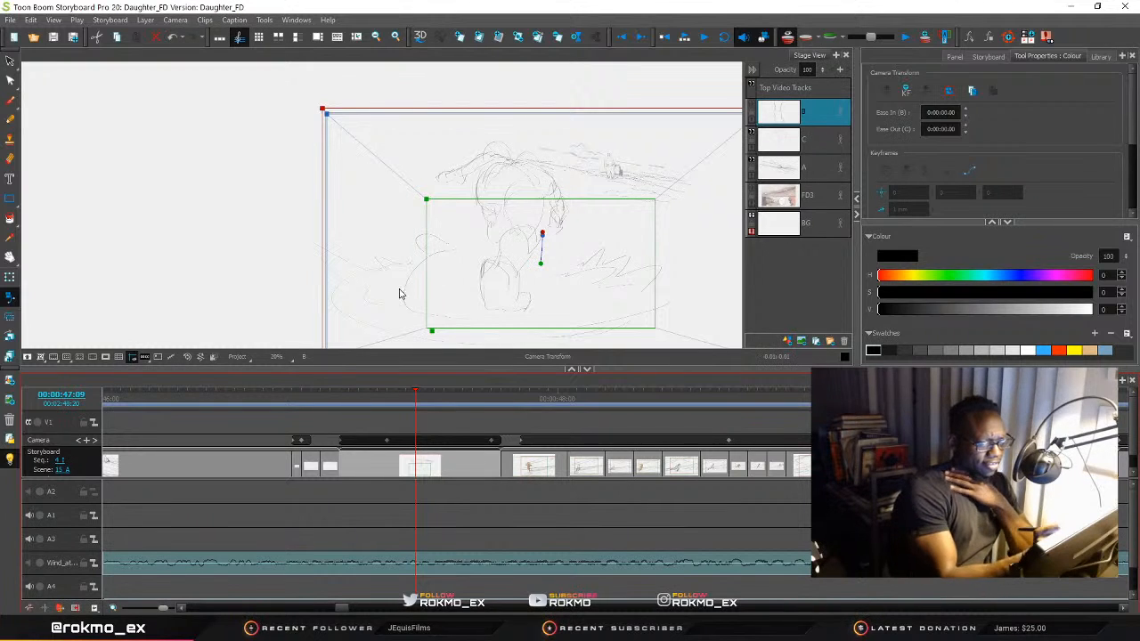
pyautogui.moveTo(419, 407)
pyautogui.mouseDown()
pyautogui.moveTo(223, 424)
pyautogui.moveTo(454, 438)
pyautogui.mouseUp()
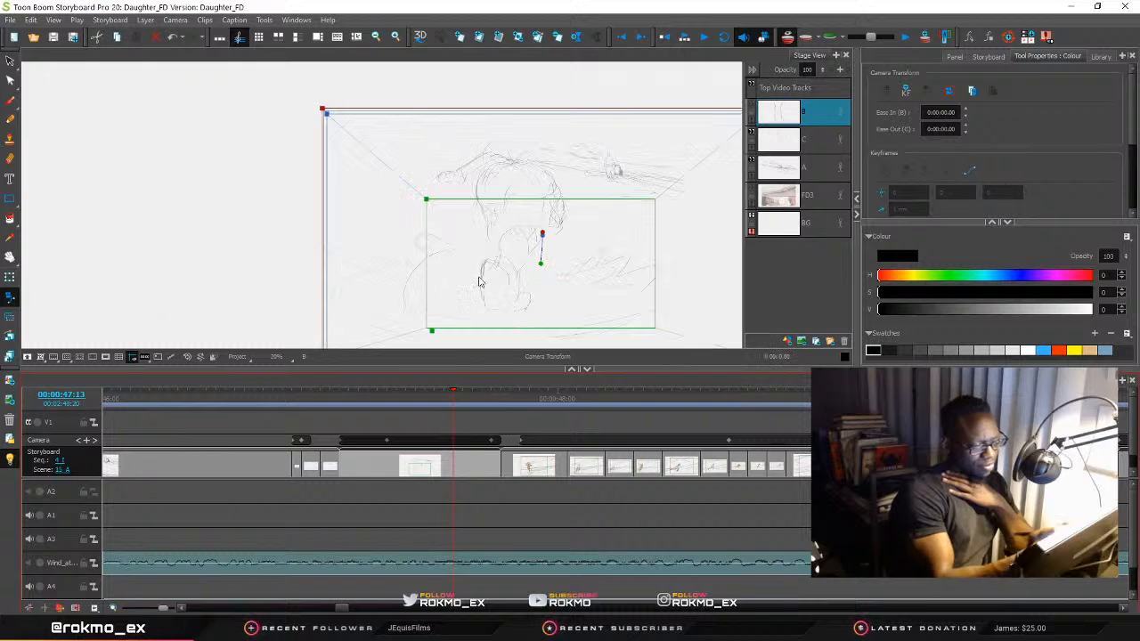
pyautogui.moveTo(453, 397)
pyautogui.mouseDown()
pyautogui.moveTo(318, 436)
pyautogui.moveTo(405, 456)
pyautogui.mouseUp()
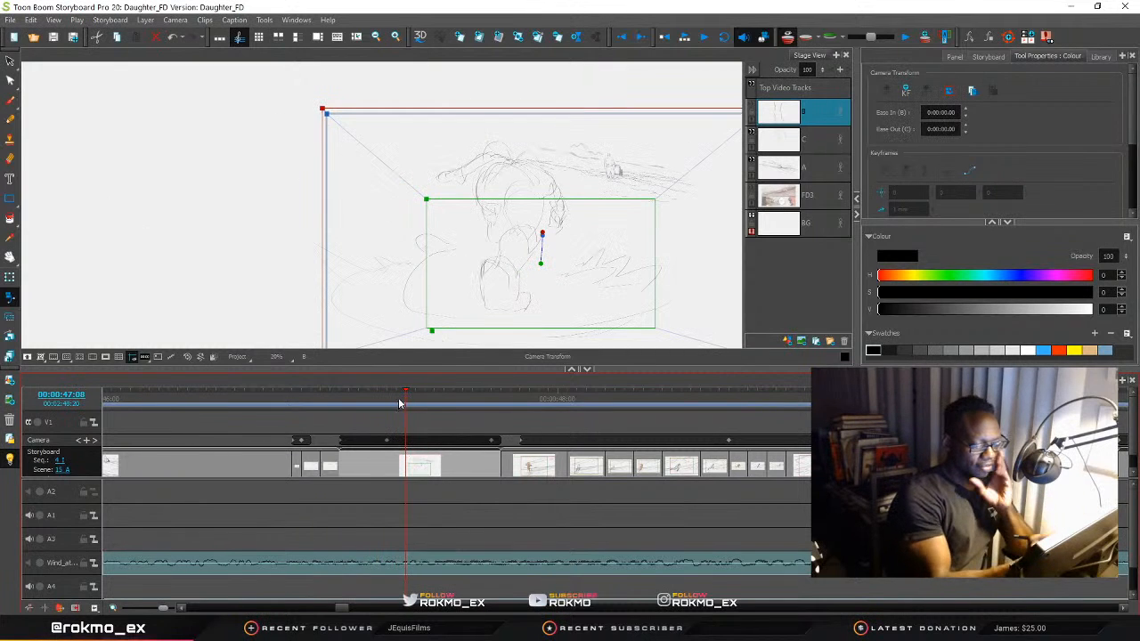
pyautogui.moveTo(406, 393)
pyautogui.mouseDown()
pyautogui.moveTo(460, 423)
pyautogui.moveTo(439, 426)
pyautogui.mouseUp()
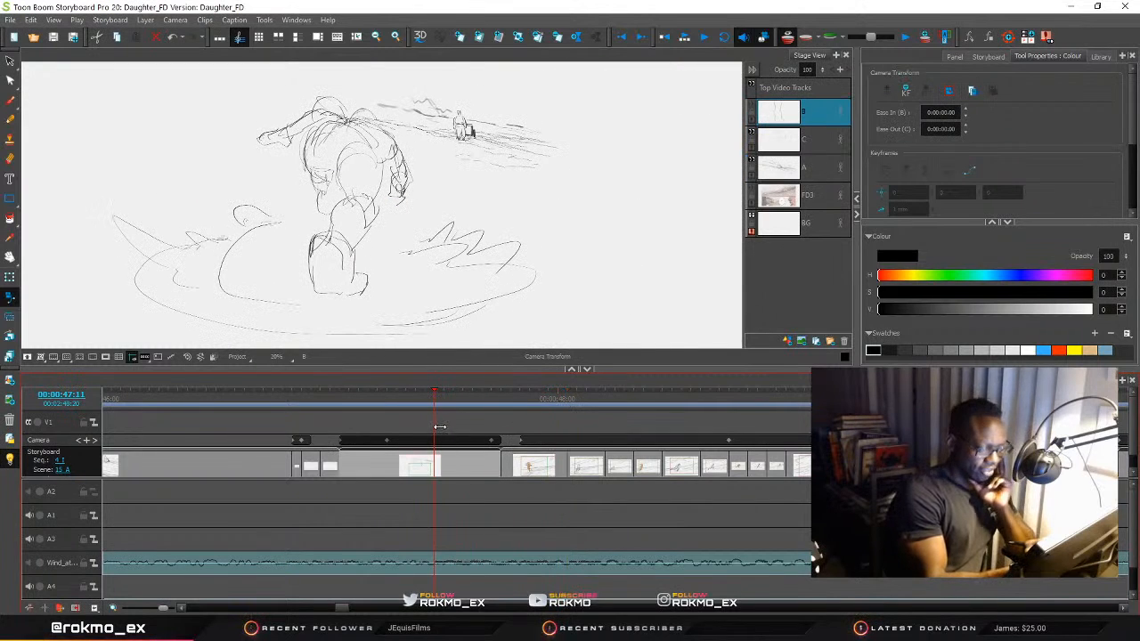
pyautogui.moveTo(440, 428); pyautogui.dragTo(442, 432)
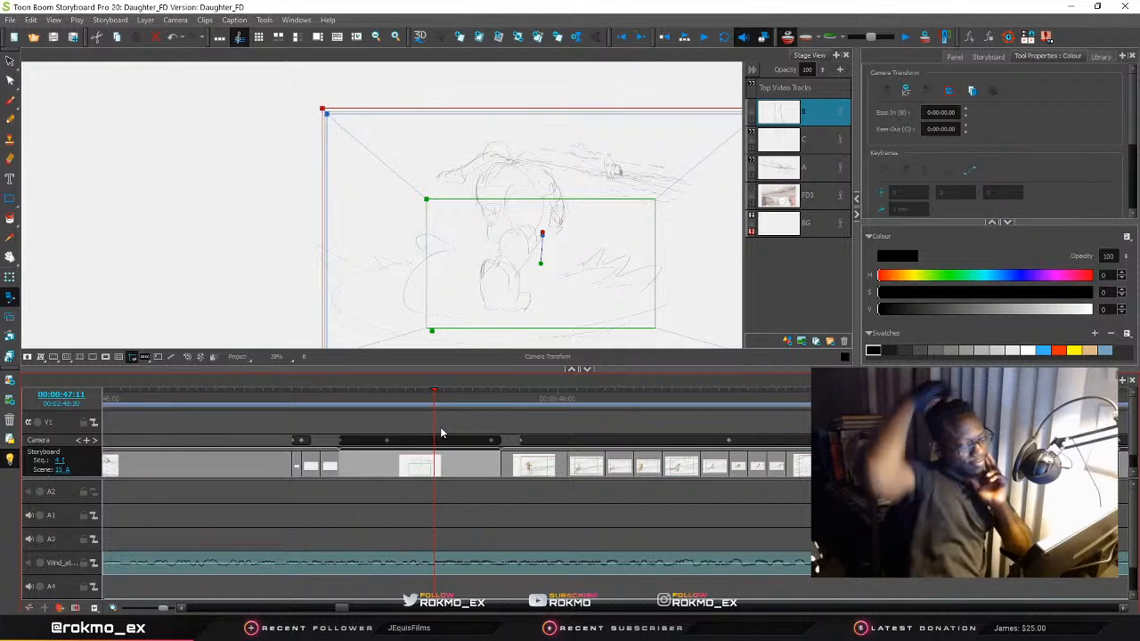
# Erase the head and torso of the black running figure on layer D at 00:00:48:01 with the Soft Eraser, keeping the legs
pyautogui.moveTo(434, 396); pyautogui.dragTo(568, 423)
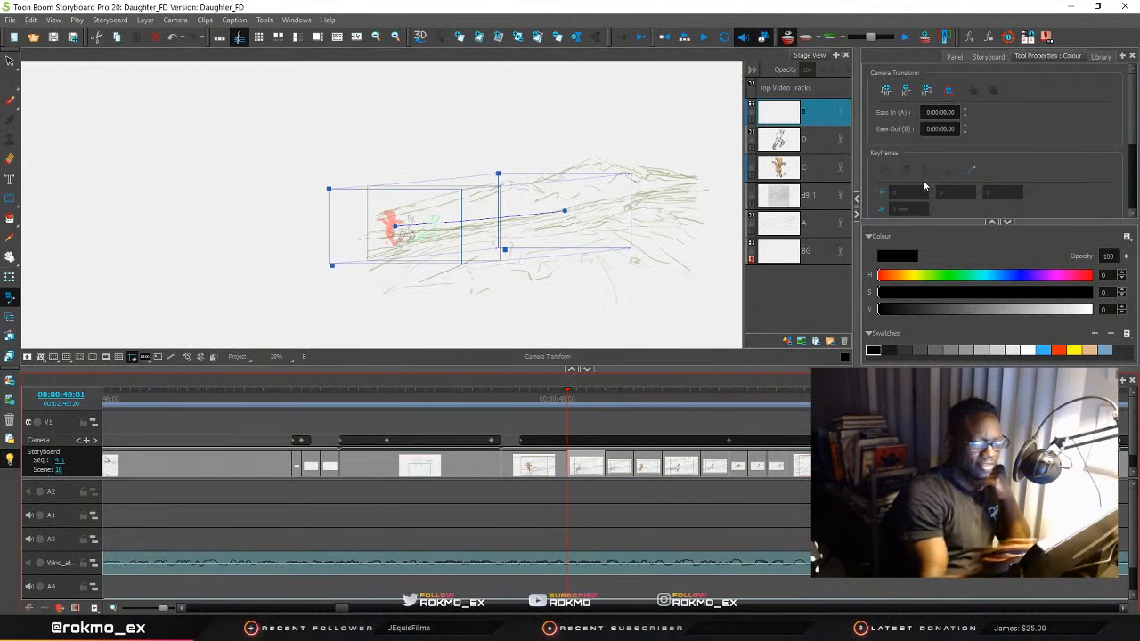
pyautogui.scroll(6, 476, 312)
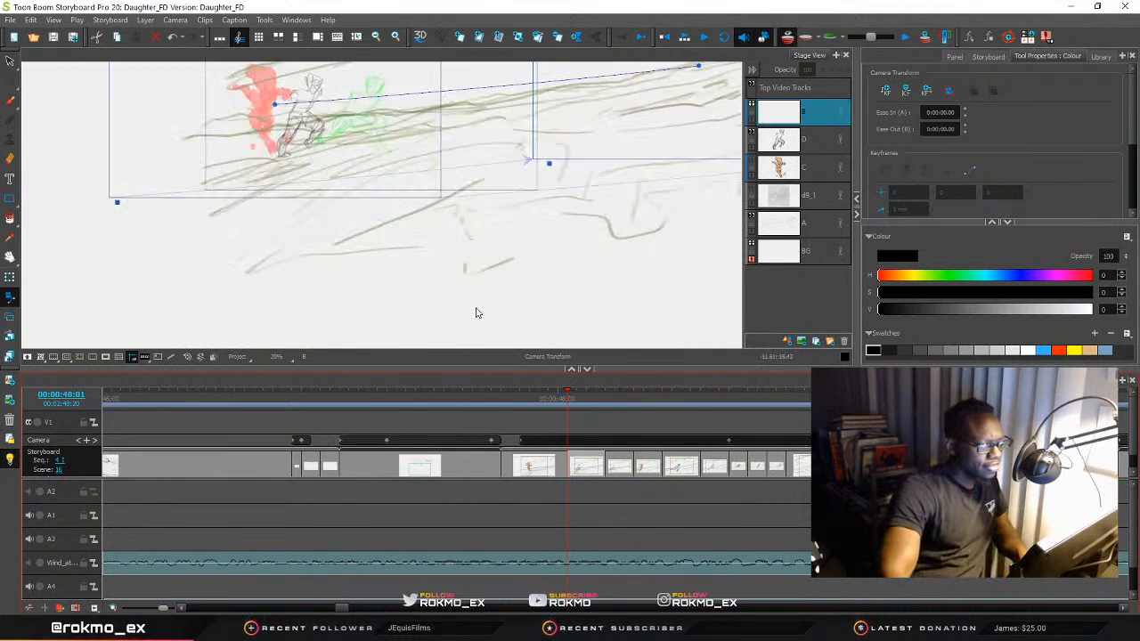
pyautogui.moveTo(356, 148); pyautogui.dragTo(491, 346)
pyautogui.moveTo(479, 217); pyautogui.dragTo(556, 246)
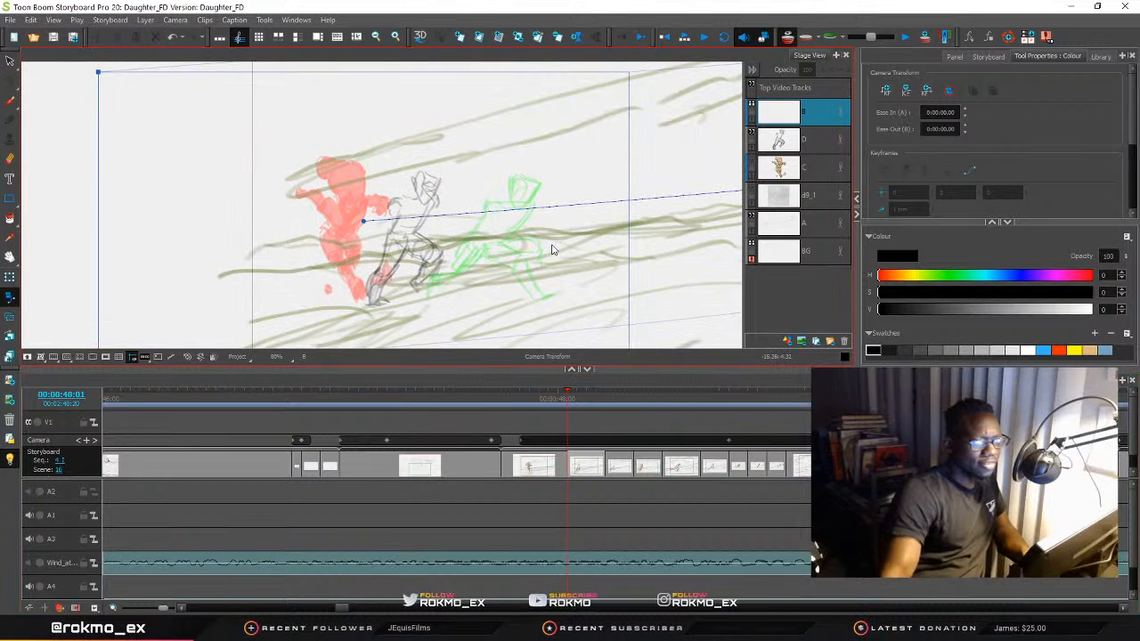
pyautogui.click(405, 218)
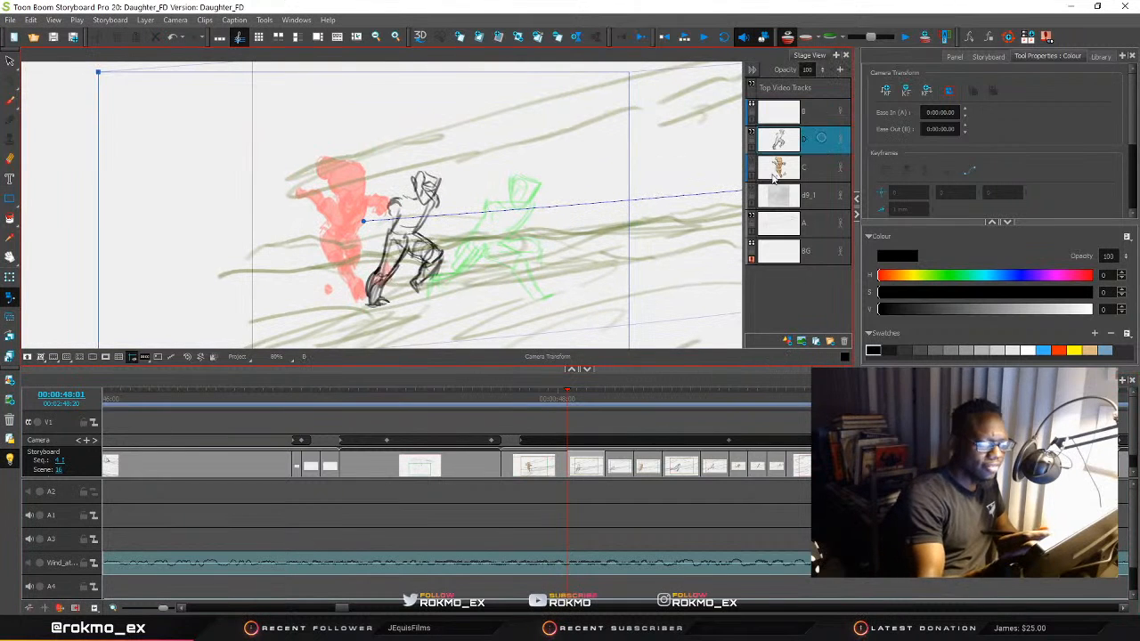
pyautogui.click(10, 160)
pyautogui.moveTo(433, 192)
pyautogui.mouseDown()
pyautogui.moveTo(426, 207)
pyautogui.moveTo(428, 179)
pyautogui.moveTo(388, 214)
pyautogui.moveTo(447, 188)
pyautogui.mouseUp()
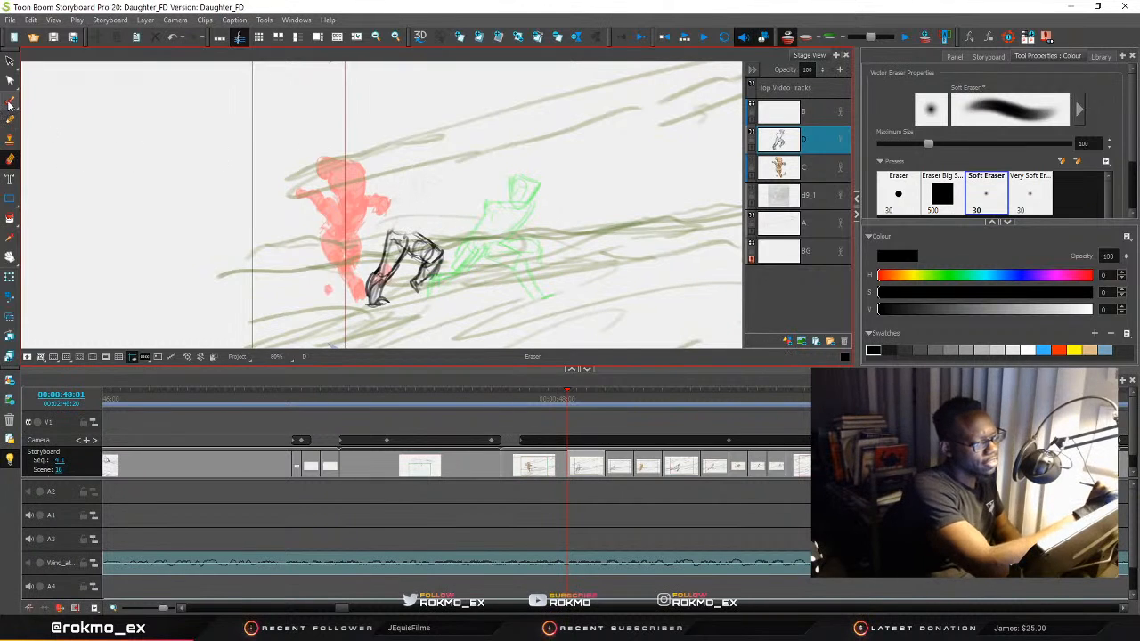
# Redraw the running figure's forward-leaning torso, head, arms and bent legs in black brush strokes on layer D
pyautogui.hotkey('alt', 'b')
pyautogui.moveTo(375, 270)
pyautogui.mouseDown()
pyautogui.moveTo(385, 259)
pyautogui.moveTo(395, 306)
pyautogui.moveTo(403, 277)
pyautogui.moveTo(379, 265)
pyautogui.moveTo(395, 260)
pyautogui.moveTo(377, 268)
pyautogui.mouseUp()
pyautogui.press('o')
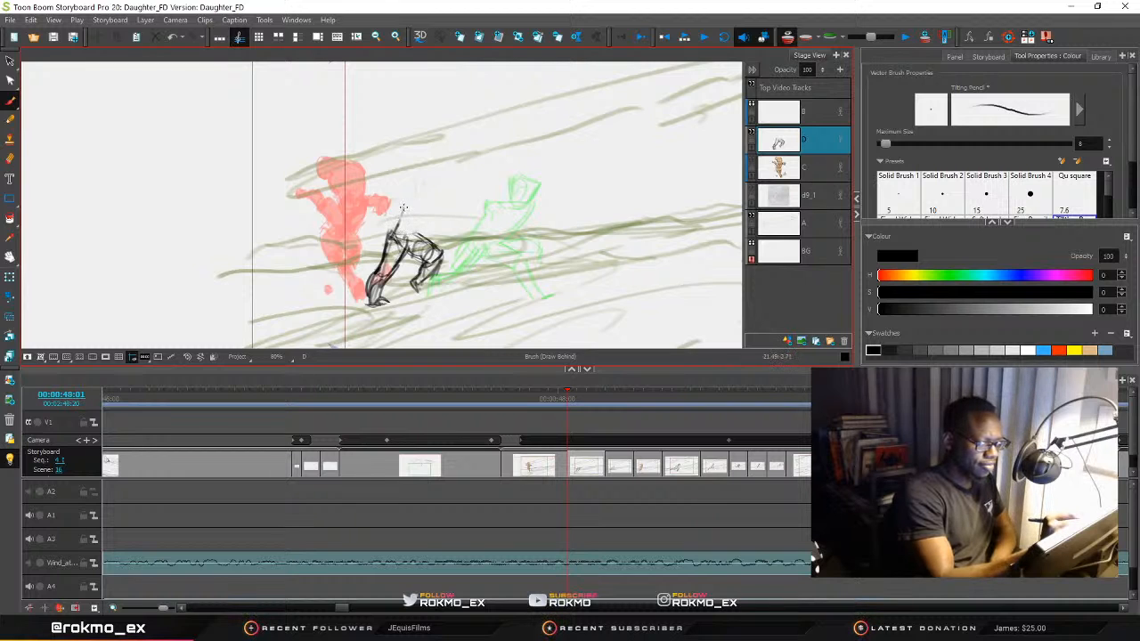
pyautogui.moveTo(441, 211)
pyautogui.mouseDown()
pyautogui.moveTo(416, 233)
pyautogui.moveTo(436, 211)
pyautogui.mouseUp()
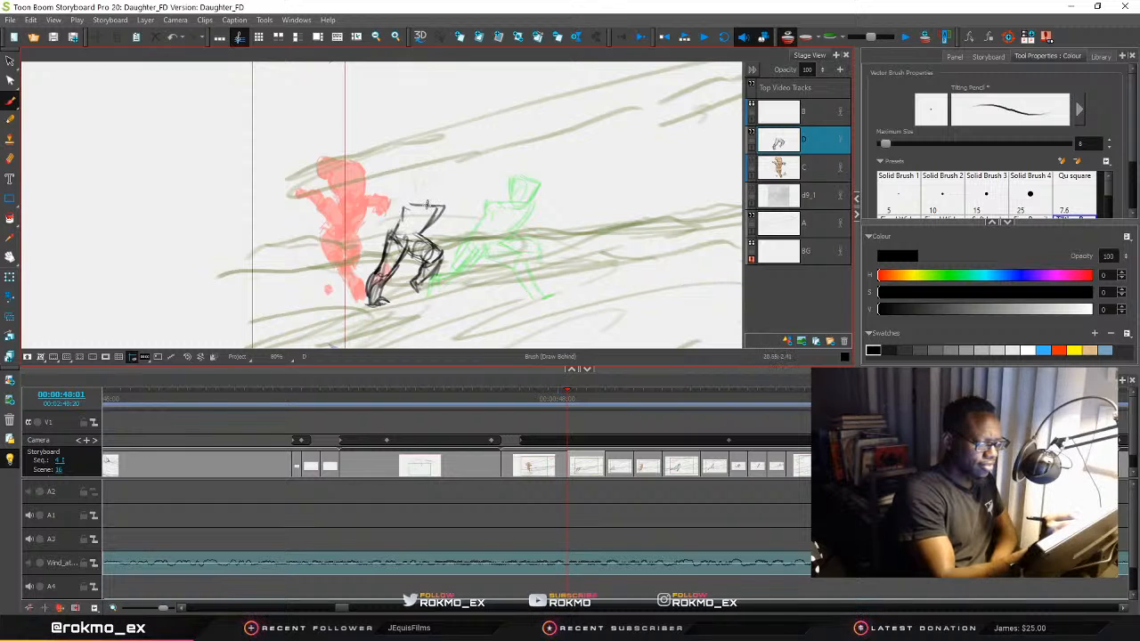
pyautogui.moveTo(428, 188)
pyautogui.mouseDown()
pyautogui.moveTo(445, 199)
pyautogui.moveTo(443, 213)
pyautogui.moveTo(425, 194)
pyautogui.moveTo(392, 238)
pyautogui.moveTo(434, 247)
pyautogui.moveTo(384, 277)
pyautogui.moveTo(426, 196)
pyautogui.moveTo(449, 203)
pyautogui.moveTo(429, 233)
pyautogui.moveTo(442, 267)
pyautogui.moveTo(456, 258)
pyautogui.mouseUp()
pyautogui.moveTo(454, 253)
pyautogui.mouseDown()
pyautogui.moveTo(436, 280)
pyautogui.moveTo(449, 262)
pyautogui.mouseUp()
pyautogui.moveTo(460, 256)
pyautogui.mouseDown()
pyautogui.moveTo(431, 283)
pyautogui.moveTo(418, 252)
pyautogui.moveTo(367, 304)
pyautogui.mouseUp()
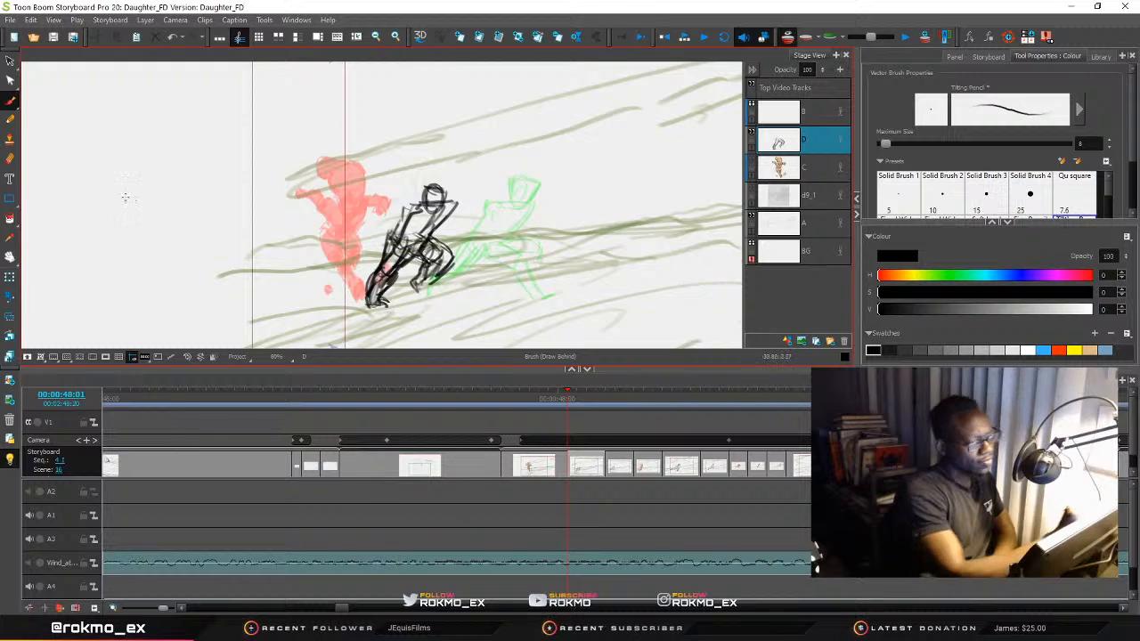
# Reduce the Soft Eraser's maximum size to 54.8 and clean up stray lines on the redrawn figure's torso and rear leg
pyautogui.click(10, 158)
pyautogui.moveTo(928, 143); pyautogui.dragTo(904, 144)
pyautogui.moveTo(408, 207)
pyautogui.mouseDown()
pyautogui.moveTo(379, 254)
pyautogui.moveTo(392, 256)
pyautogui.moveTo(378, 294)
pyautogui.mouseUp()
# Erase the front leg of the running figure on layer D at 00:00:48:07 and redraw it bent, with the foot planted
pyautogui.moveTo(573, 402); pyautogui.dragTo(625, 399)
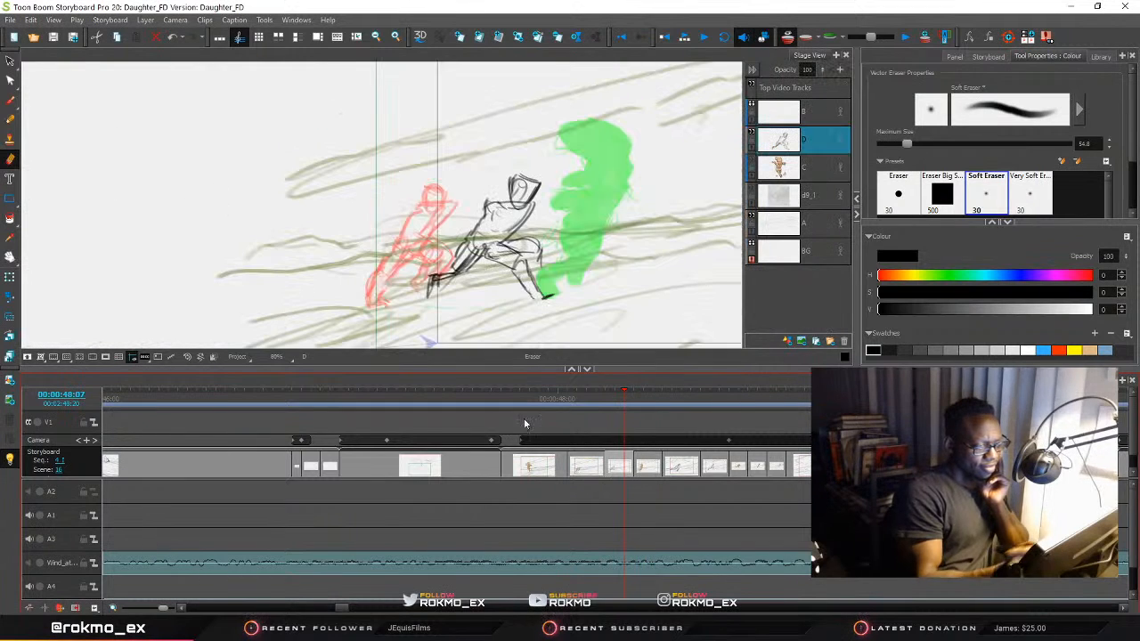
pyautogui.moveTo(532, 287)
pyautogui.mouseDown()
pyautogui.moveTo(545, 297)
pyautogui.moveTo(539, 237)
pyautogui.moveTo(500, 259)
pyautogui.mouseUp()
pyautogui.click(9, 103)
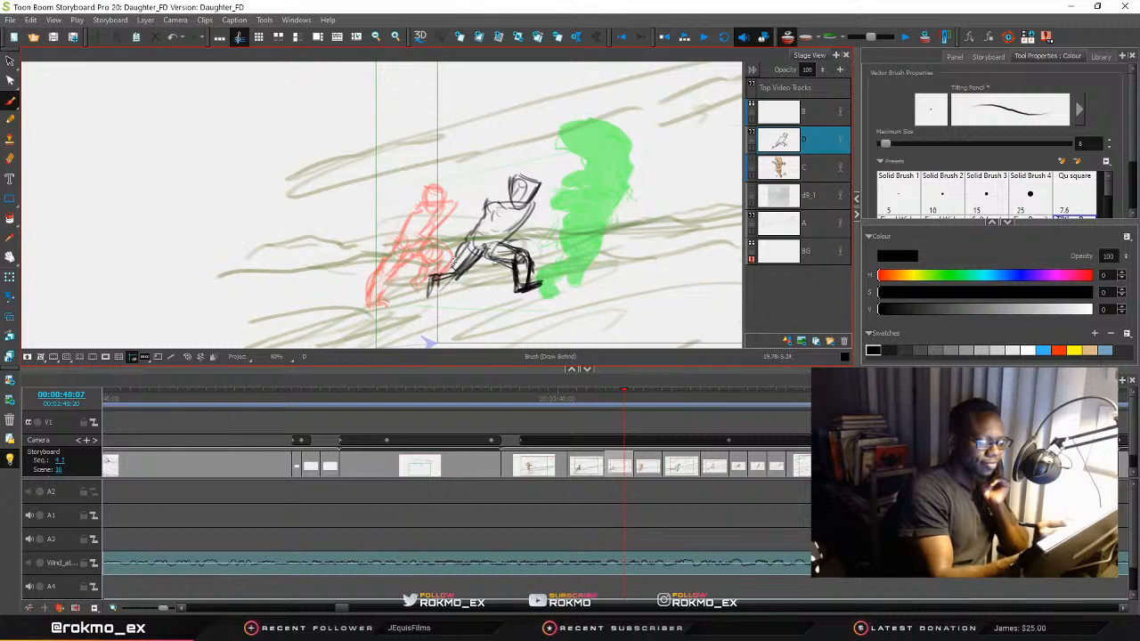
# Check the following frames, then sketch small ground marks around the running figure's planted foot at 00:00:48:01
pyautogui.click(591, 401)
pyautogui.moveTo(590, 402)
pyautogui.mouseDown()
pyautogui.moveTo(647, 403)
pyautogui.moveTo(632, 411)
pyautogui.mouseUp()
pyautogui.click(633, 402)
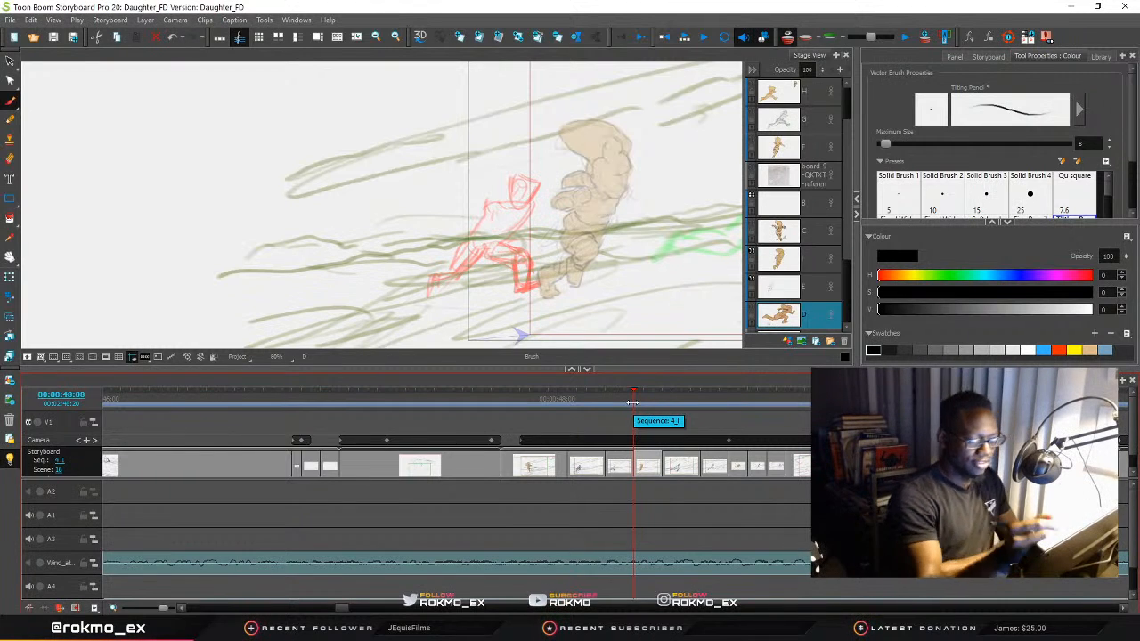
pyautogui.moveTo(632, 403)
pyautogui.mouseDown()
pyautogui.moveTo(520, 429)
pyautogui.moveTo(566, 424)
pyautogui.mouseUp()
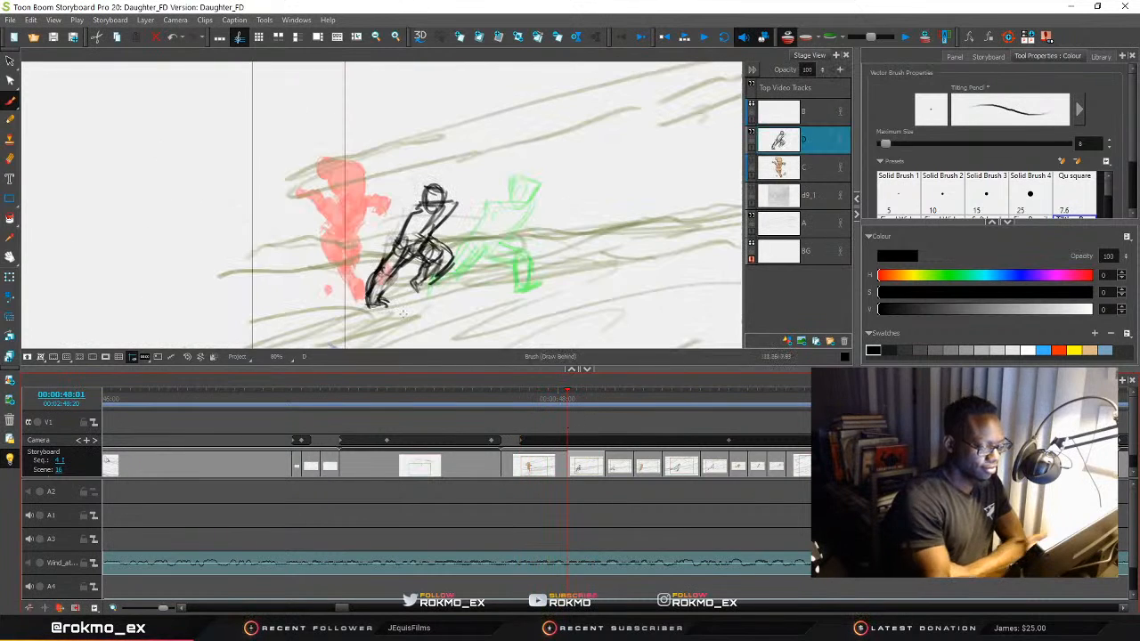
pyautogui.moveTo(387, 308); pyautogui.dragTo(403, 299)
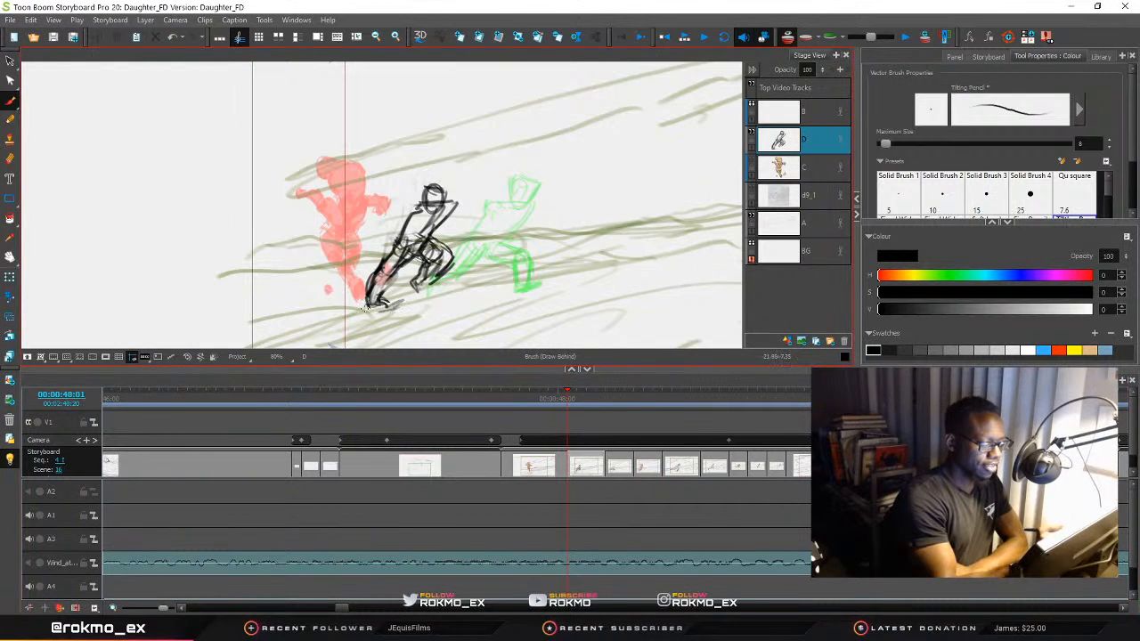
# Draw black ground contact marks under the feet of the brown character at 00:00:48:08, on the layer holding that character
pyautogui.click(566, 395)
pyautogui.moveTo(574, 394); pyautogui.dragTo(634, 386)
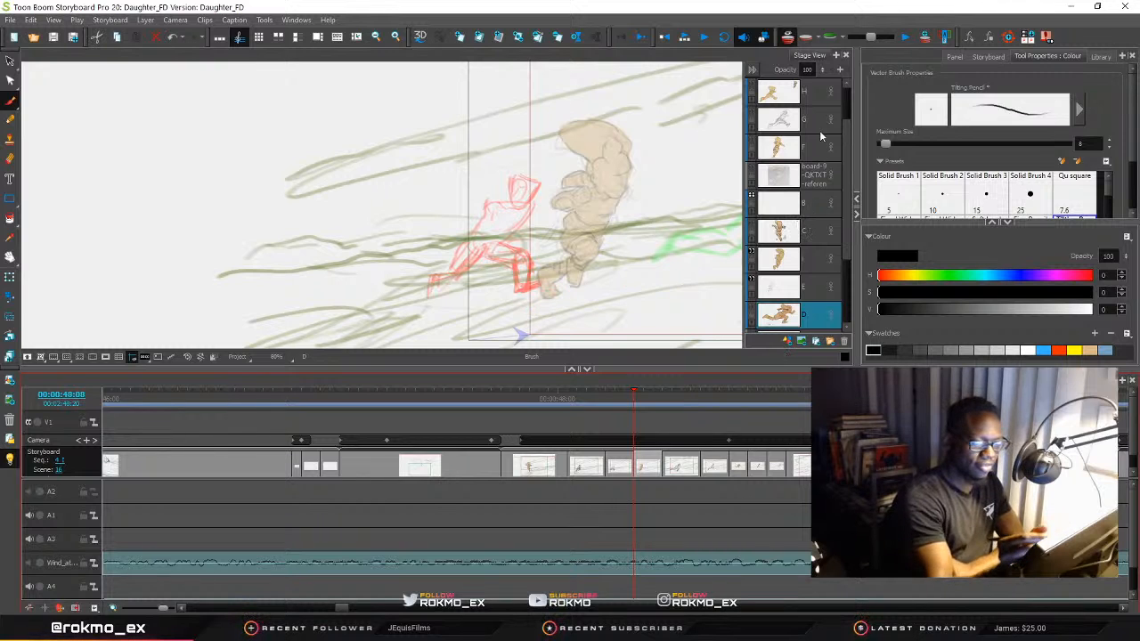
pyautogui.click(814, 322)
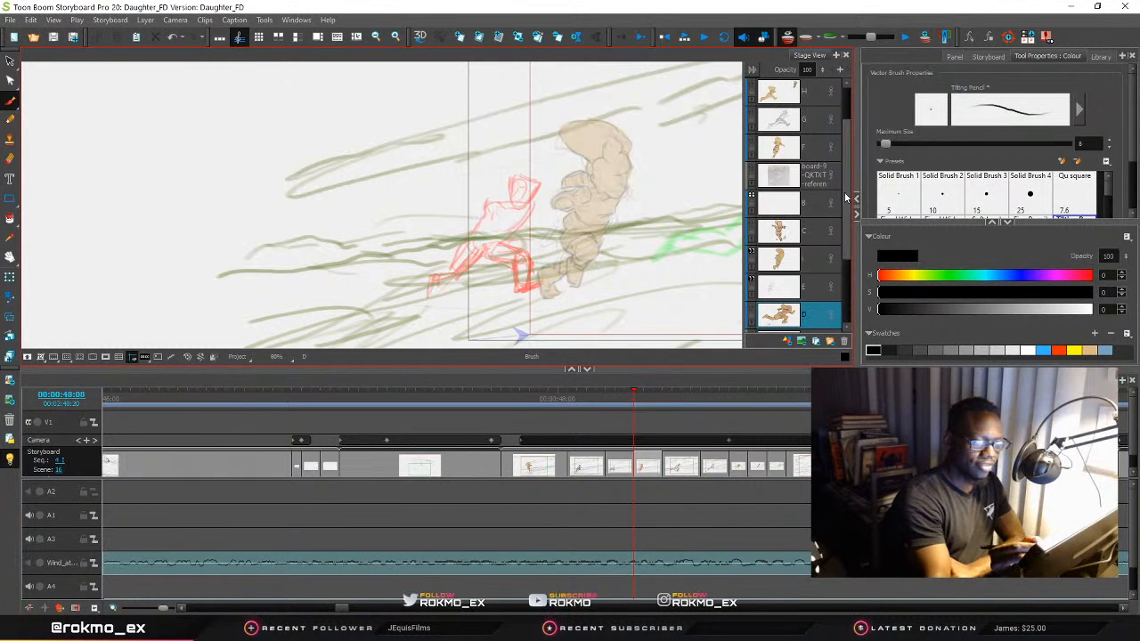
pyautogui.scroll(3, 793, 203)
pyautogui.click(779, 140)
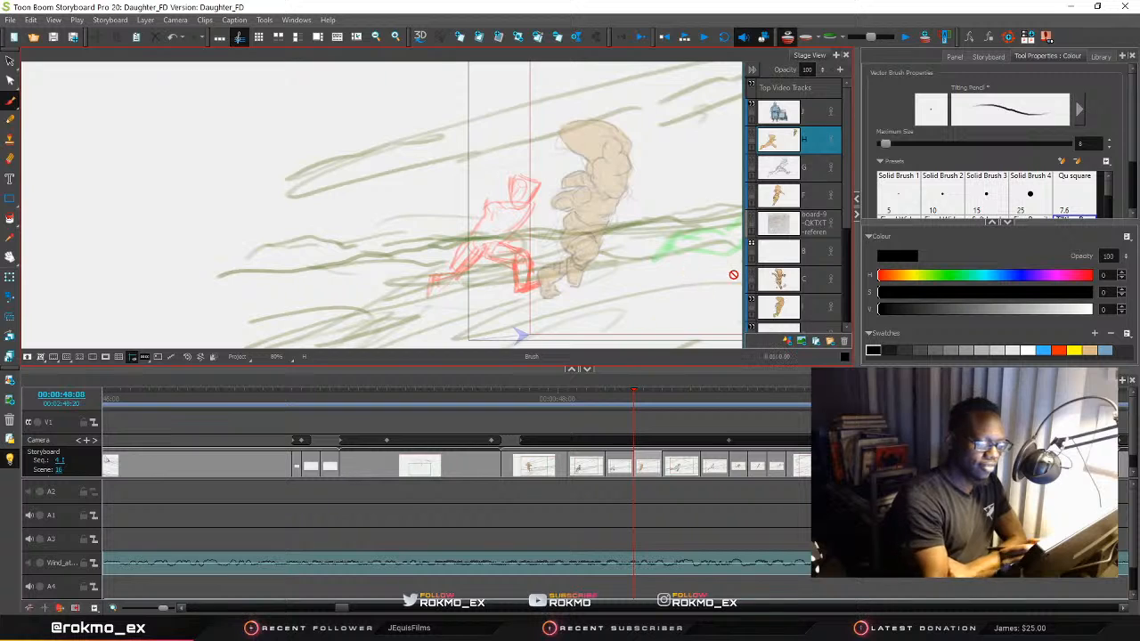
pyautogui.scroll(-3, 812, 212)
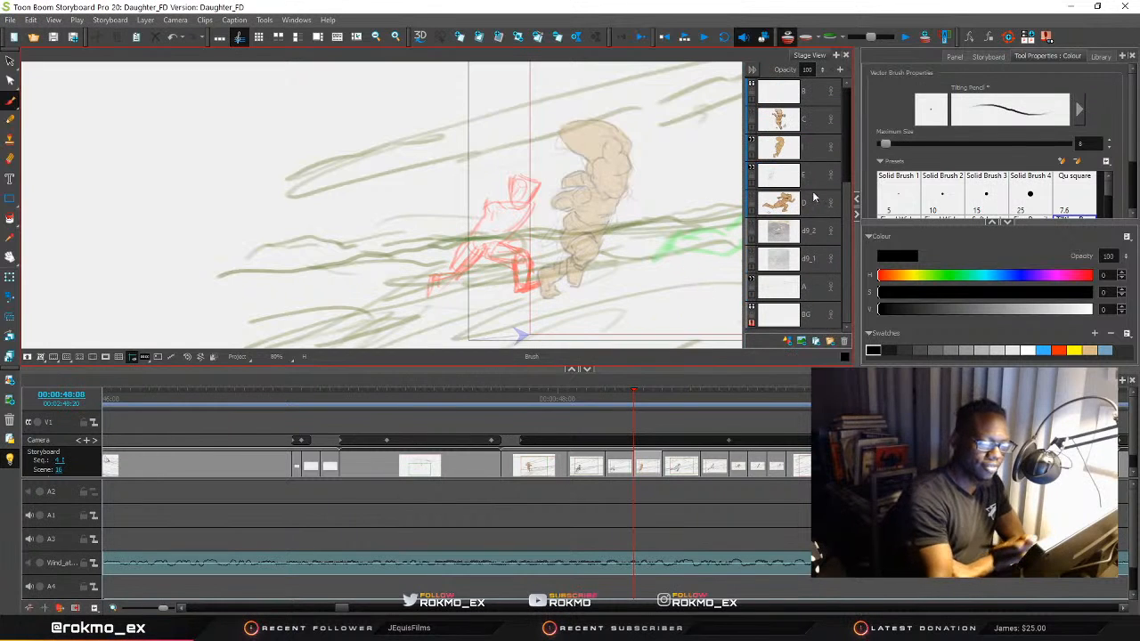
pyautogui.click(814, 127)
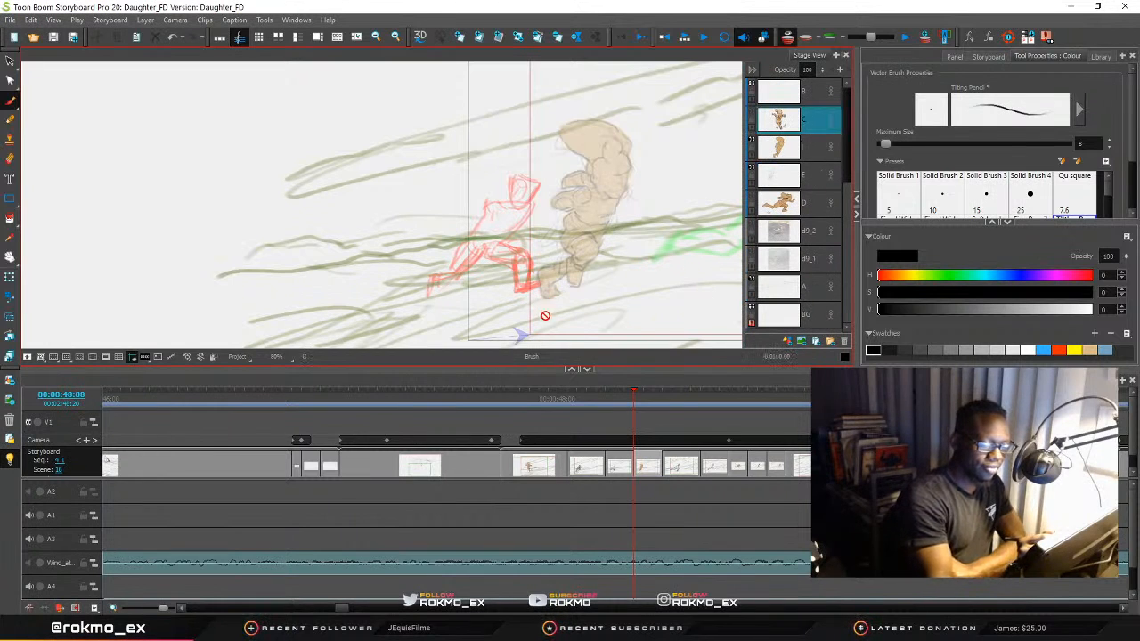
pyautogui.click(797, 150)
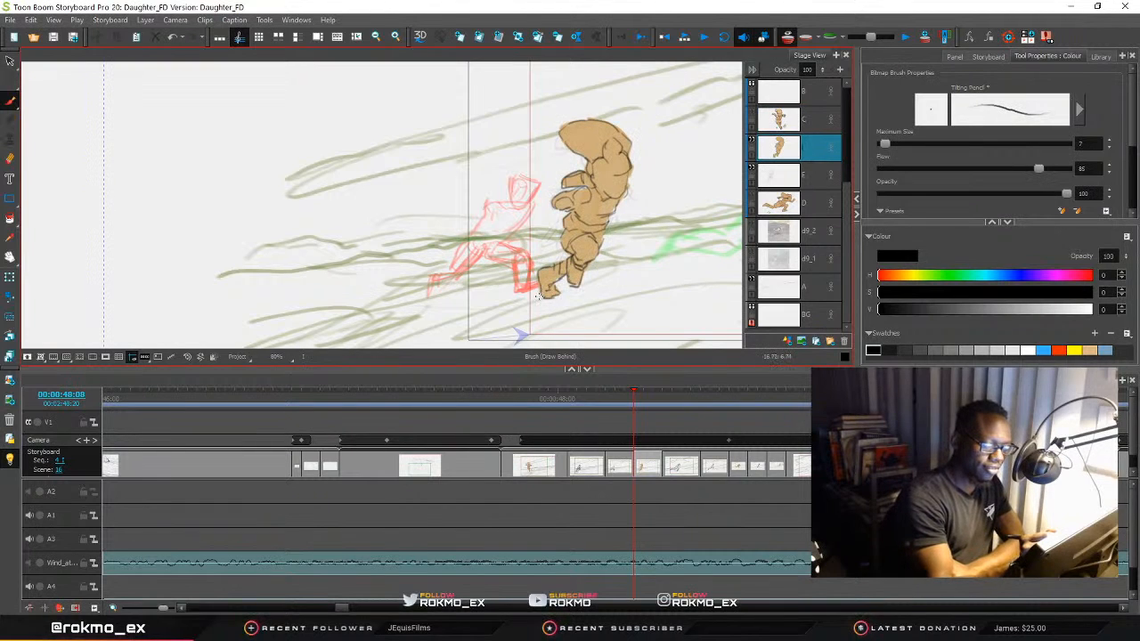
pyautogui.moveTo(515, 301)
pyautogui.mouseDown()
pyautogui.moveTo(582, 291)
pyautogui.moveTo(535, 302)
pyautogui.mouseUp()
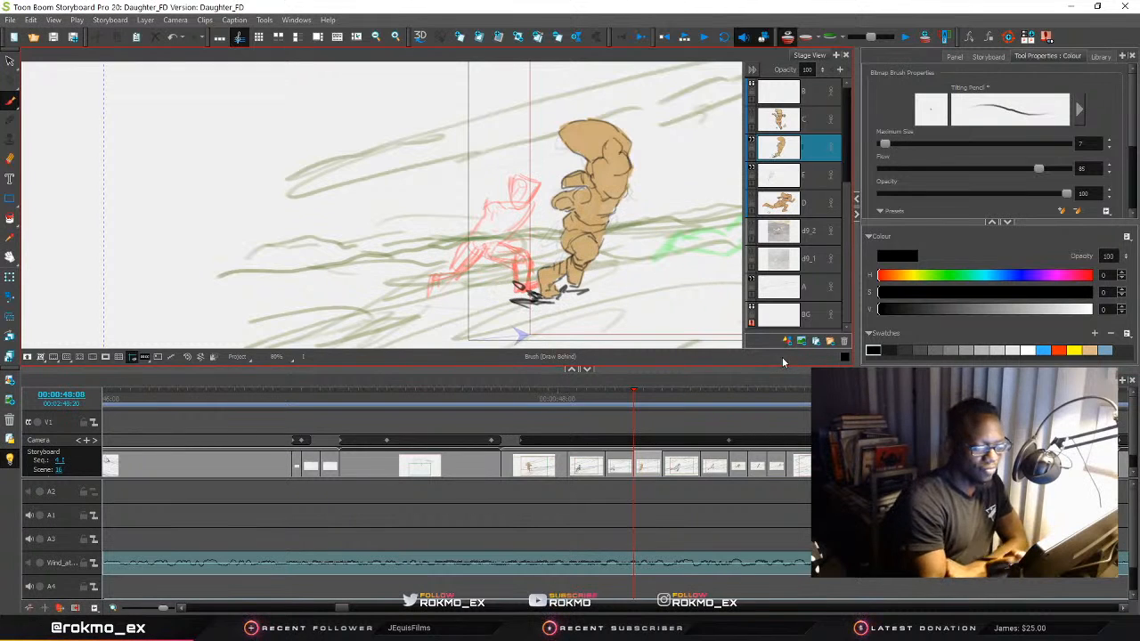
# Sketch ground contact marks behind and ahead of the brown runner's front foot on layer D at 00:00:48:19
pyautogui.moveTo(634, 393)
pyautogui.mouseDown()
pyautogui.moveTo(611, 398)
pyautogui.moveTo(652, 396)
pyautogui.moveTo(544, 424)
pyautogui.moveTo(753, 392)
pyautogui.moveTo(741, 396)
pyautogui.mouseUp()
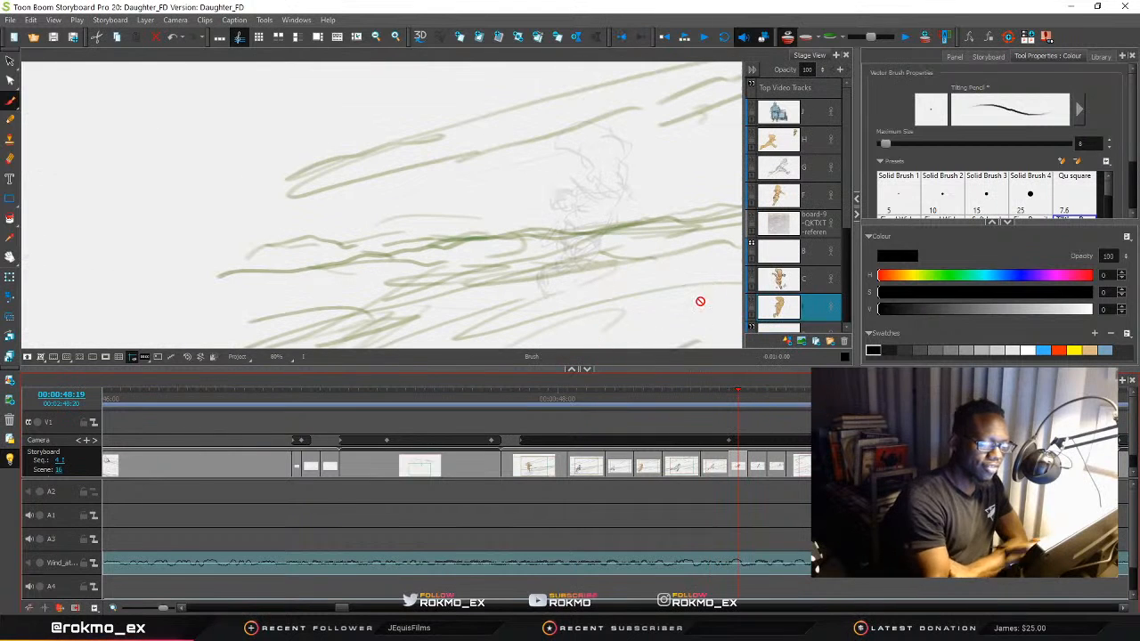
pyautogui.moveTo(696, 334)
pyautogui.mouseDown()
pyautogui.moveTo(629, 294)
pyautogui.moveTo(546, 272)
pyautogui.moveTo(508, 287)
pyautogui.moveTo(536, 300)
pyautogui.mouseUp()
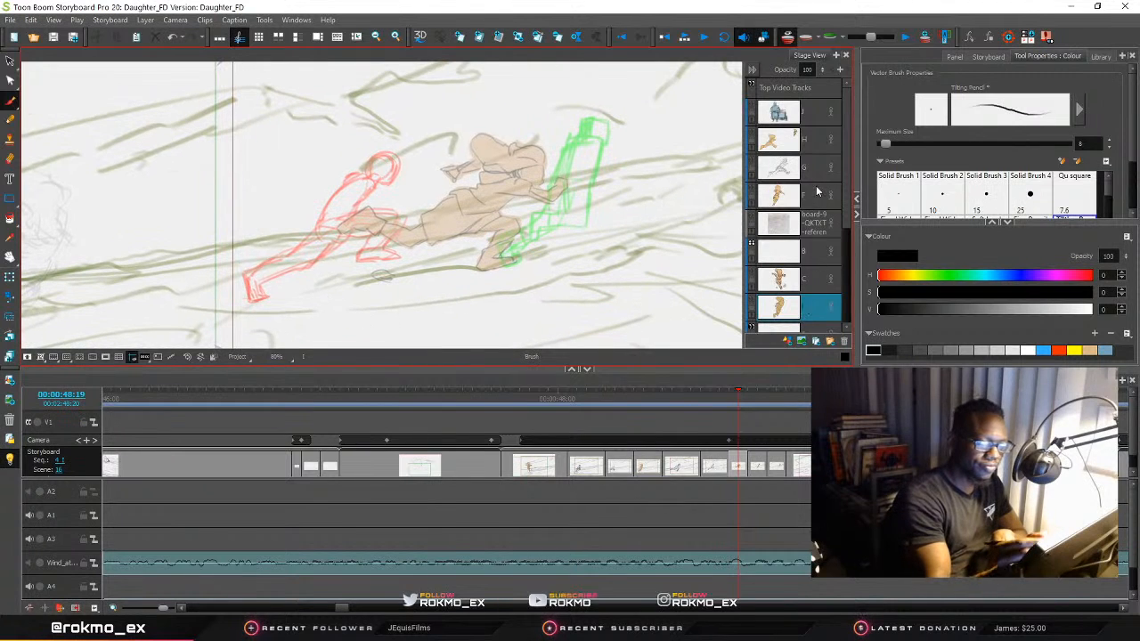
pyautogui.moveTo(846, 228); pyautogui.dragTo(848, 296)
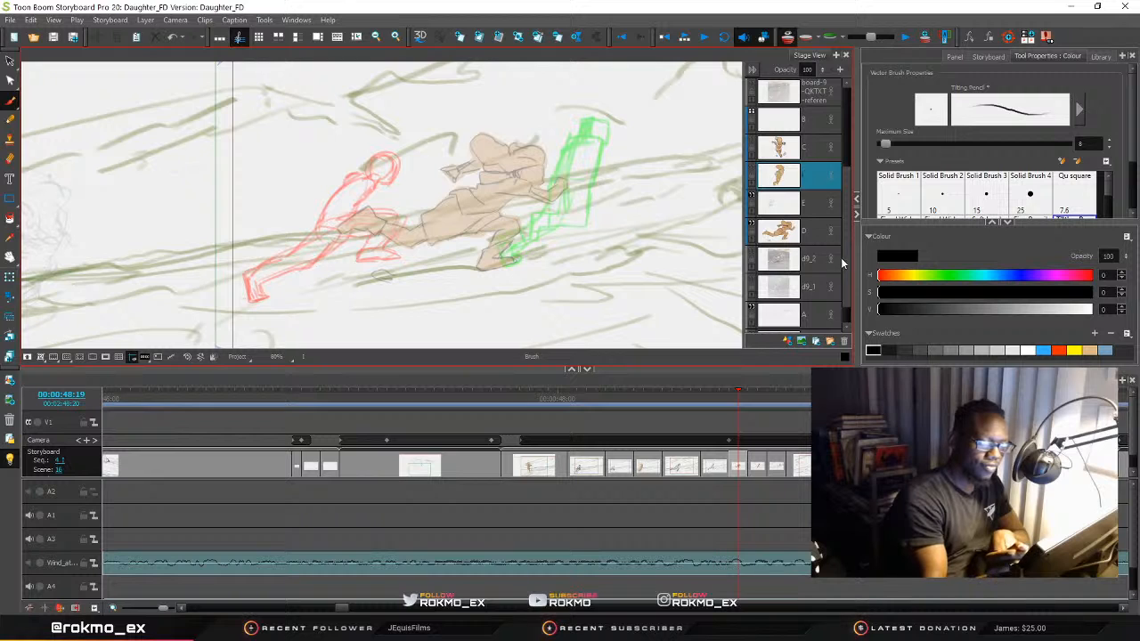
pyautogui.scroll(-1, 847, 293)
pyautogui.scroll(2, 846, 307)
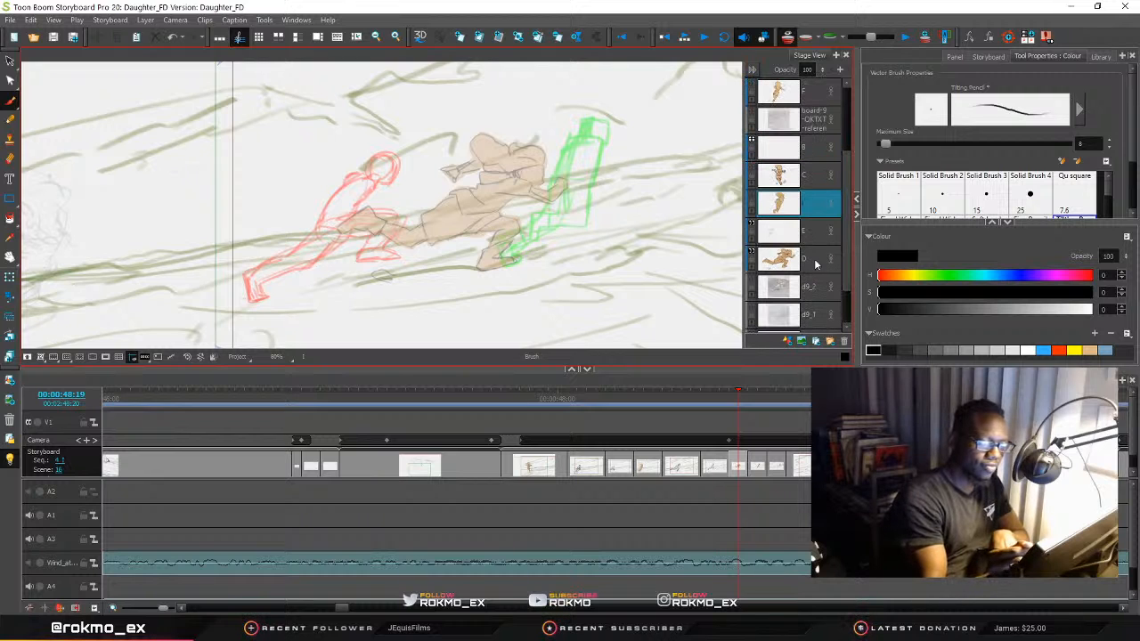
pyautogui.click(816, 261)
pyautogui.moveTo(472, 274)
pyautogui.mouseDown()
pyautogui.moveTo(442, 273)
pyautogui.moveTo(523, 260)
pyautogui.mouseUp()
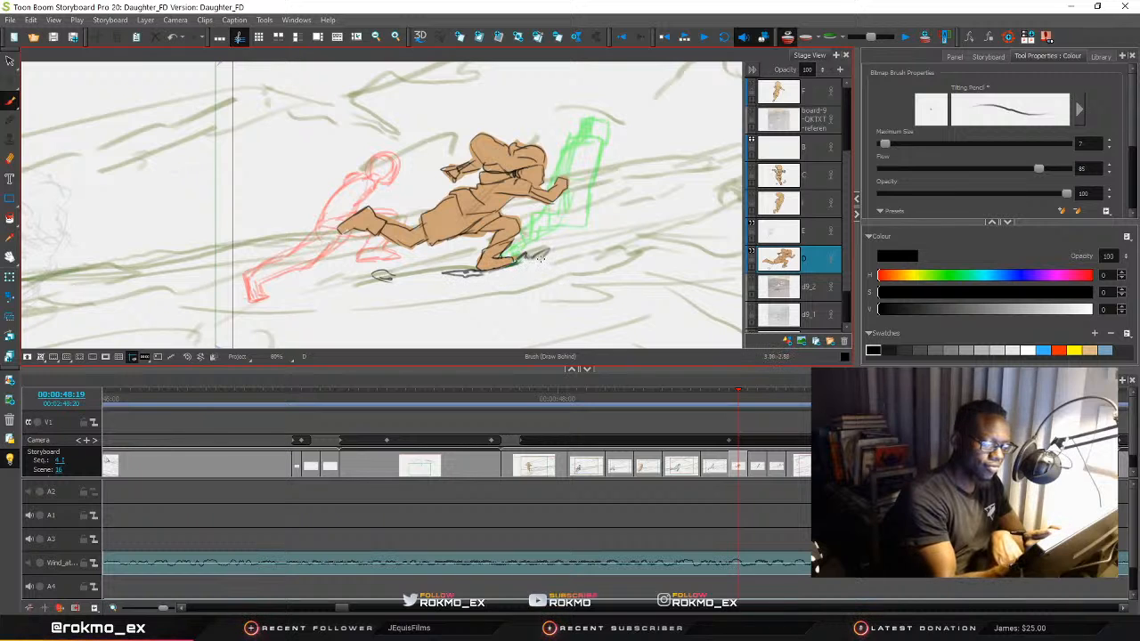
pyautogui.moveTo(527, 263); pyautogui.dragTo(541, 246)
pyautogui.moveTo(472, 271); pyautogui.dragTo(459, 259)
# Sketch ground contact marks around the front foot of the black running figure on layer B at 00:00:48:11
pyautogui.moveTo(738, 394)
pyautogui.mouseDown()
pyautogui.moveTo(644, 420)
pyautogui.moveTo(707, 409)
pyautogui.moveTo(650, 426)
pyautogui.moveTo(665, 421)
pyautogui.mouseUp()
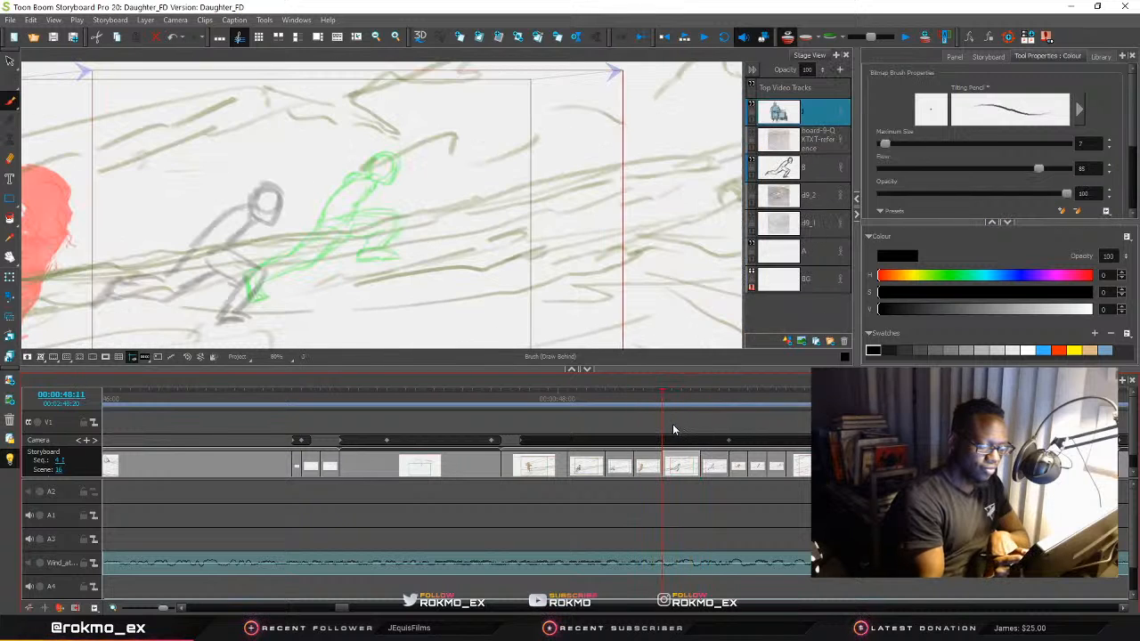
pyautogui.click(802, 177)
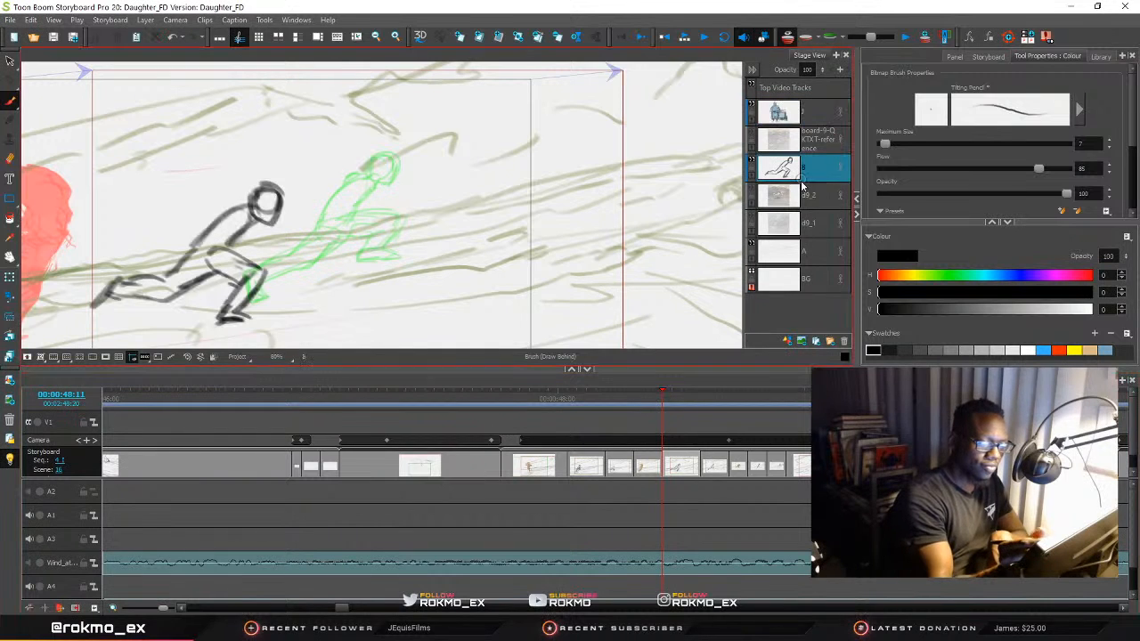
pyautogui.moveTo(248, 318)
pyautogui.mouseDown()
pyautogui.moveTo(278, 307)
pyautogui.moveTo(274, 316)
pyautogui.mouseUp()
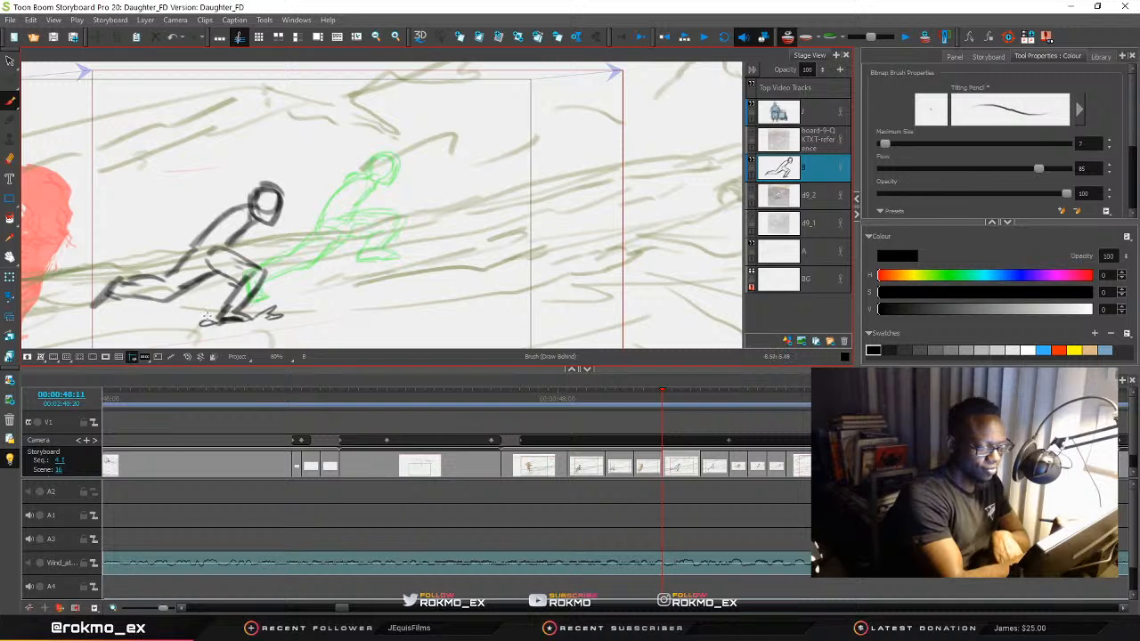
# Return to the scene 15_A panel at 00:00:47:10 and bring its whole camera move into view
pyautogui.moveTo(661, 393)
pyautogui.mouseDown()
pyautogui.moveTo(620, 409)
pyautogui.moveTo(692, 406)
pyautogui.moveTo(432, 426)
pyautogui.moveTo(249, 460)
pyautogui.moveTo(366, 430)
pyautogui.moveTo(601, 441)
pyautogui.moveTo(657, 429)
pyautogui.moveTo(534, 409)
pyautogui.moveTo(510, 391)
pyautogui.moveTo(359, 486)
pyautogui.moveTo(493, 454)
pyautogui.mouseUp()
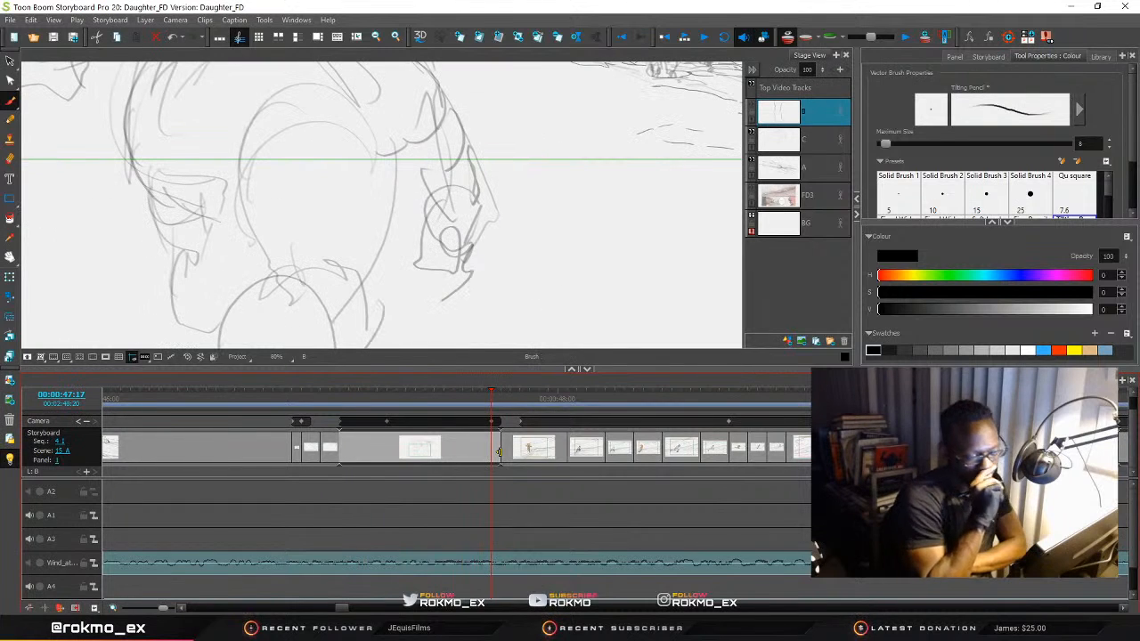
pyautogui.moveTo(489, 402); pyautogui.dragTo(427, 422)
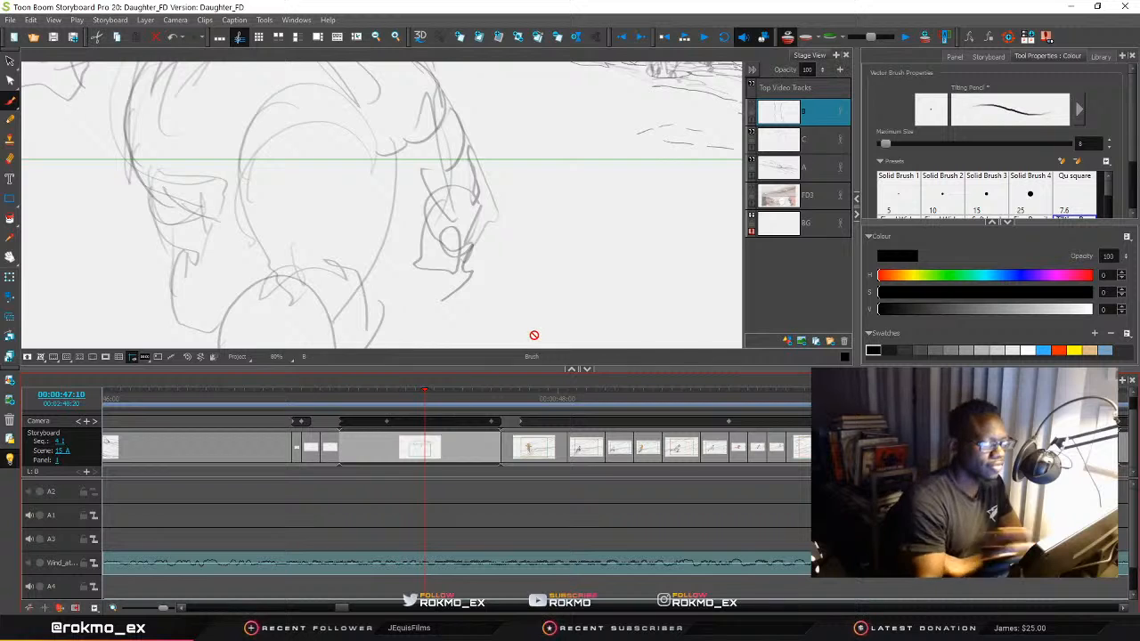
pyautogui.scroll(-6, 305, 174)
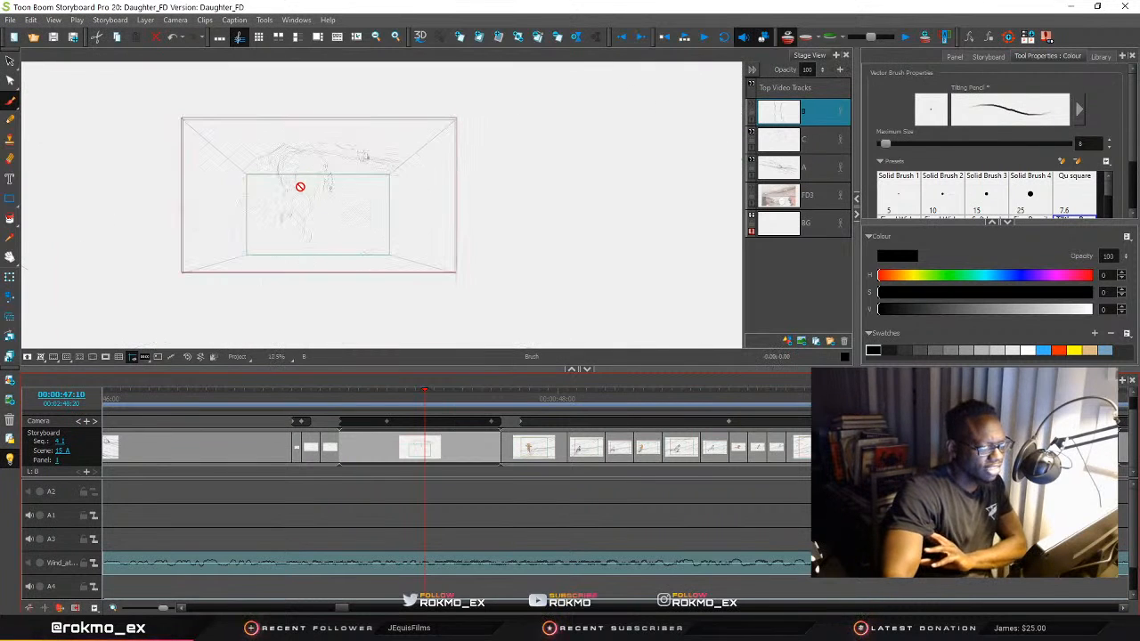
# Review the transition from the boot shot in scene 15 to scene 15_A, and play the sequence from an earlier shot onward
pyautogui.moveTo(425, 394)
pyautogui.mouseDown()
pyautogui.moveTo(454, 394)
pyautogui.moveTo(348, 405)
pyautogui.moveTo(492, 407)
pyautogui.mouseUp()
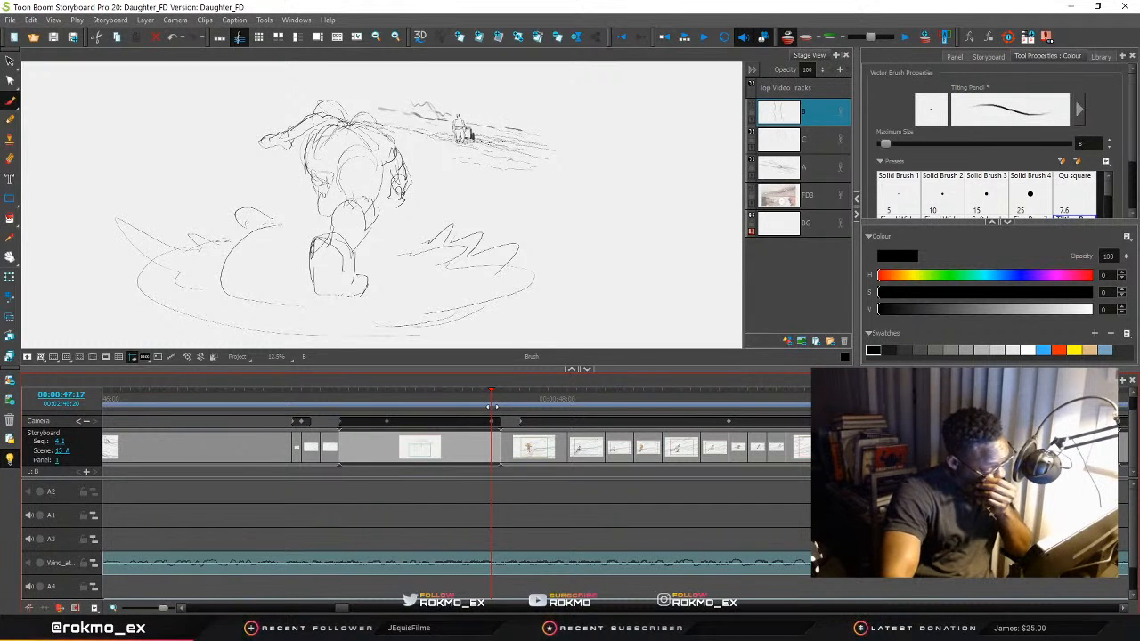
pyautogui.moveTo(492, 406)
pyautogui.mouseDown()
pyautogui.moveTo(300, 406)
pyautogui.moveTo(675, 406)
pyautogui.moveTo(238, 407)
pyautogui.mouseUp()
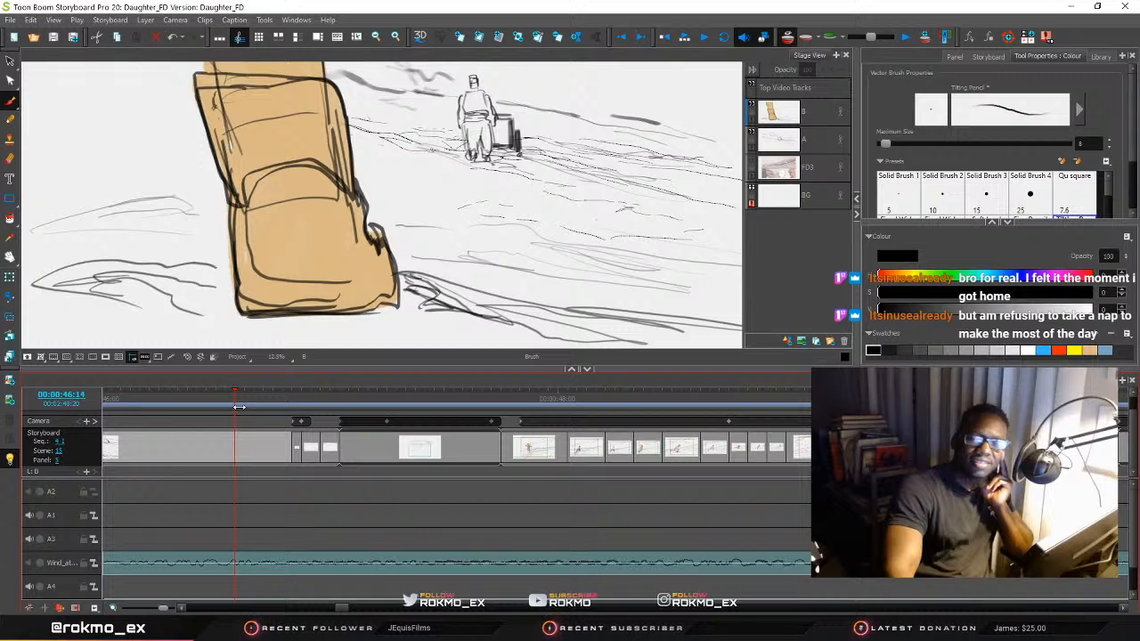
pyautogui.moveTo(239, 407); pyautogui.dragTo(975, 412)
pyautogui.moveTo(626, 418); pyautogui.dragTo(218, 417)
pyautogui.moveTo(131, 420); pyautogui.dragTo(102, 421)
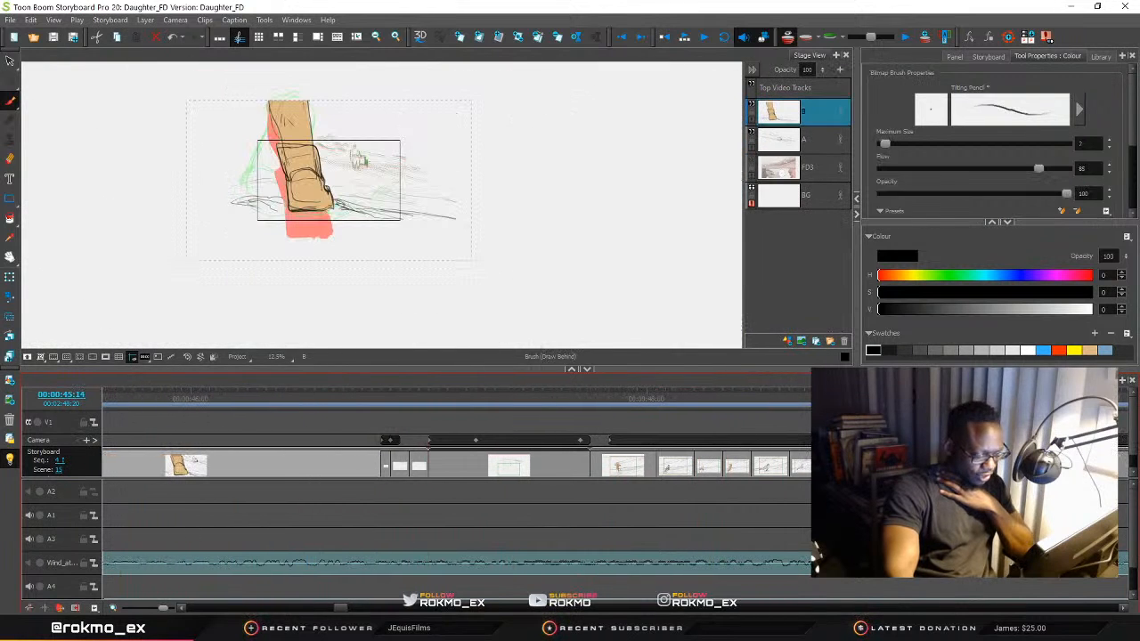
pyautogui.moveTo(164, 610); pyautogui.dragTo(139, 611)
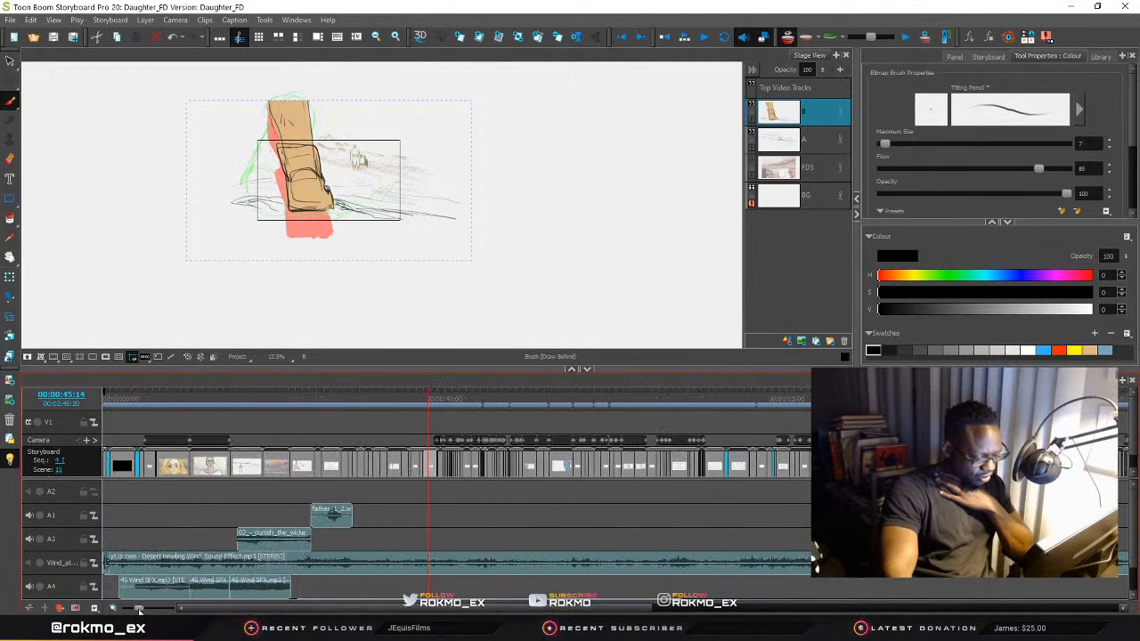
pyautogui.moveTo(428, 397)
pyautogui.mouseDown()
pyautogui.moveTo(98, 412)
pyautogui.moveTo(334, 416)
pyautogui.moveTo(363, 392)
pyautogui.mouseUp()
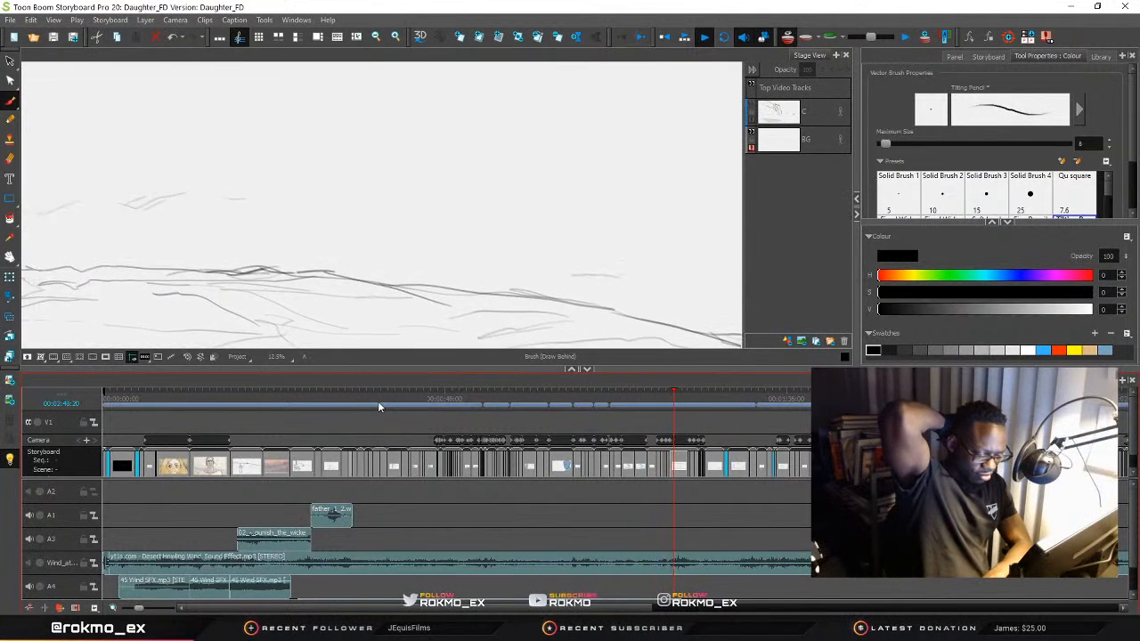
pyautogui.press('space')
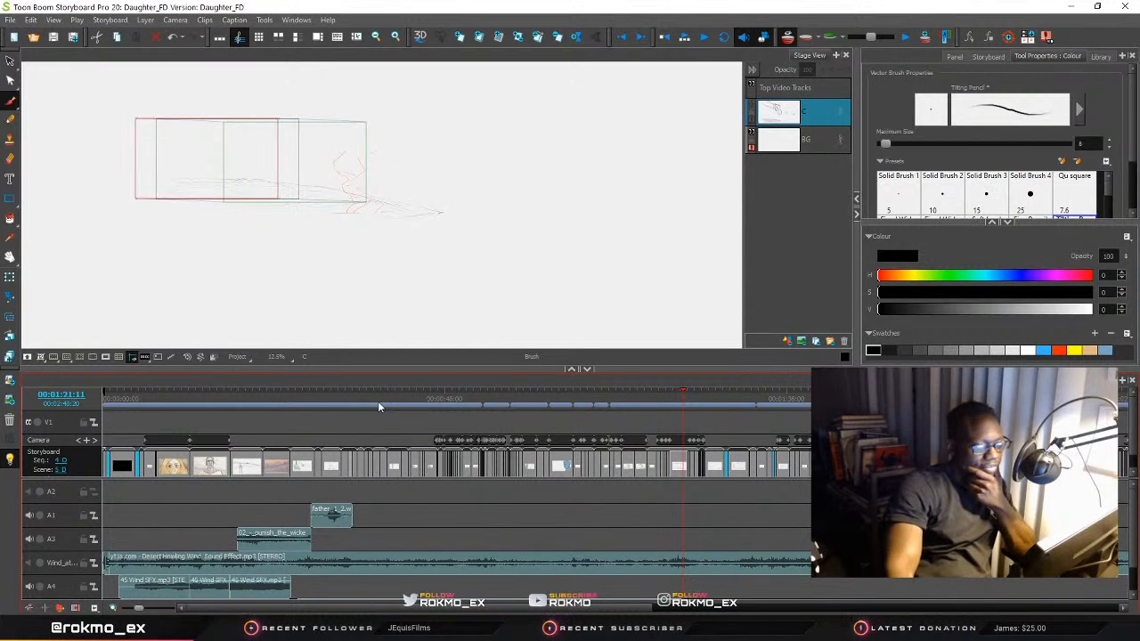
# Compare the lead-up in scene 14 and the boot shot in scene 15 with the camera move in scene 15_A
pyautogui.moveTo(683, 391)
pyautogui.mouseDown()
pyautogui.moveTo(145, 392)
pyautogui.moveTo(507, 411)
pyautogui.moveTo(439, 416)
pyautogui.mouseUp()
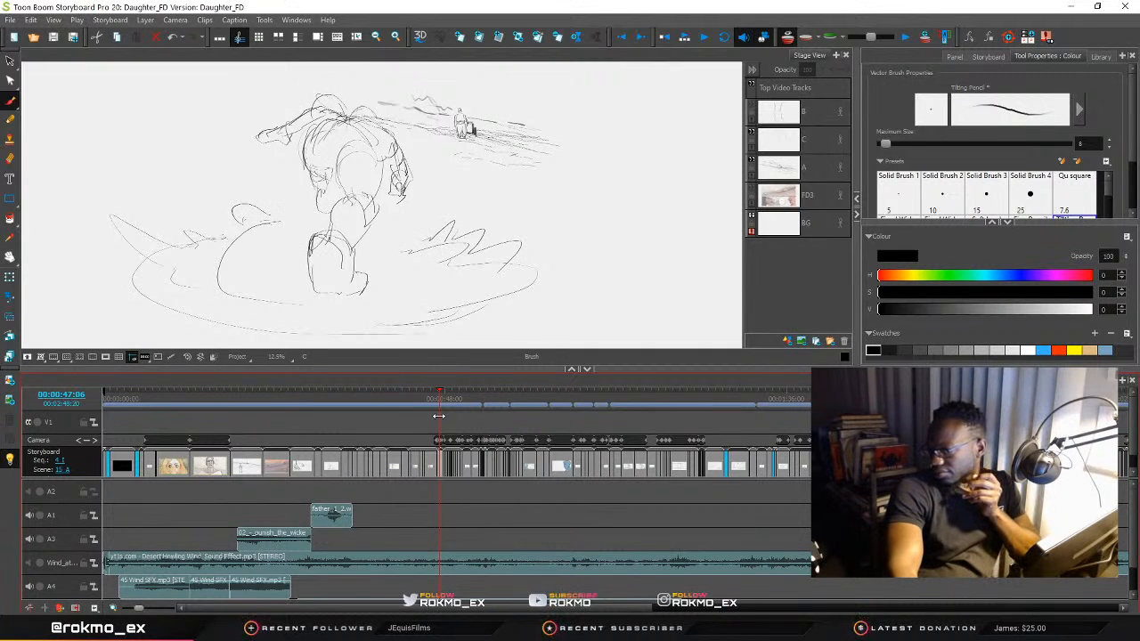
pyautogui.moveTo(439, 416); pyautogui.dragTo(430, 416)
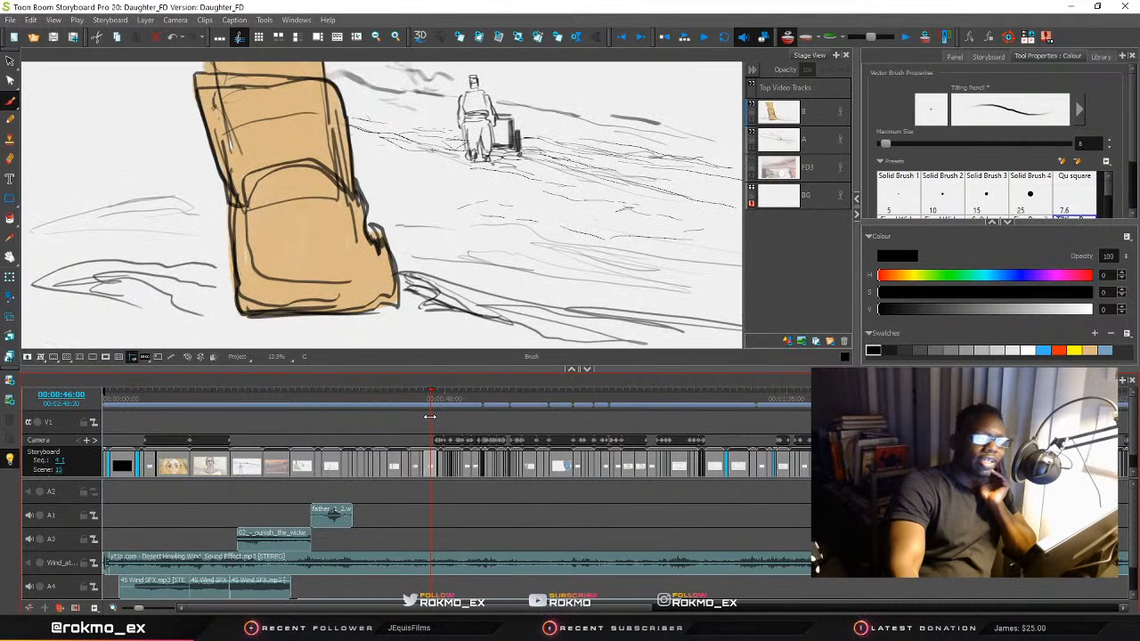
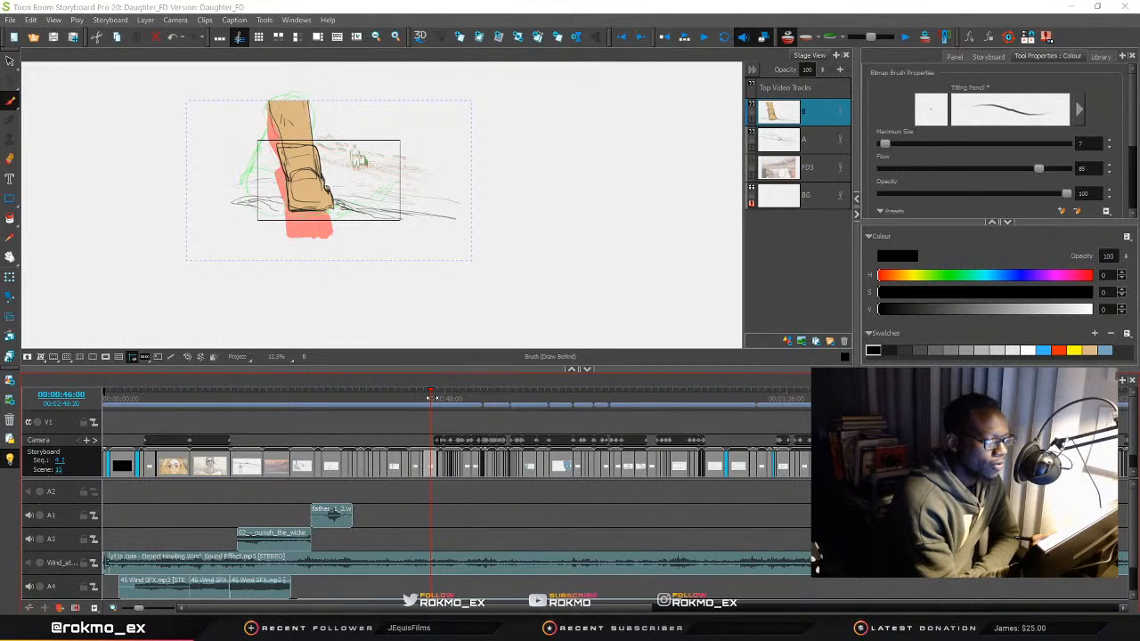
pyautogui.press('Left')
pyautogui.press('Left')
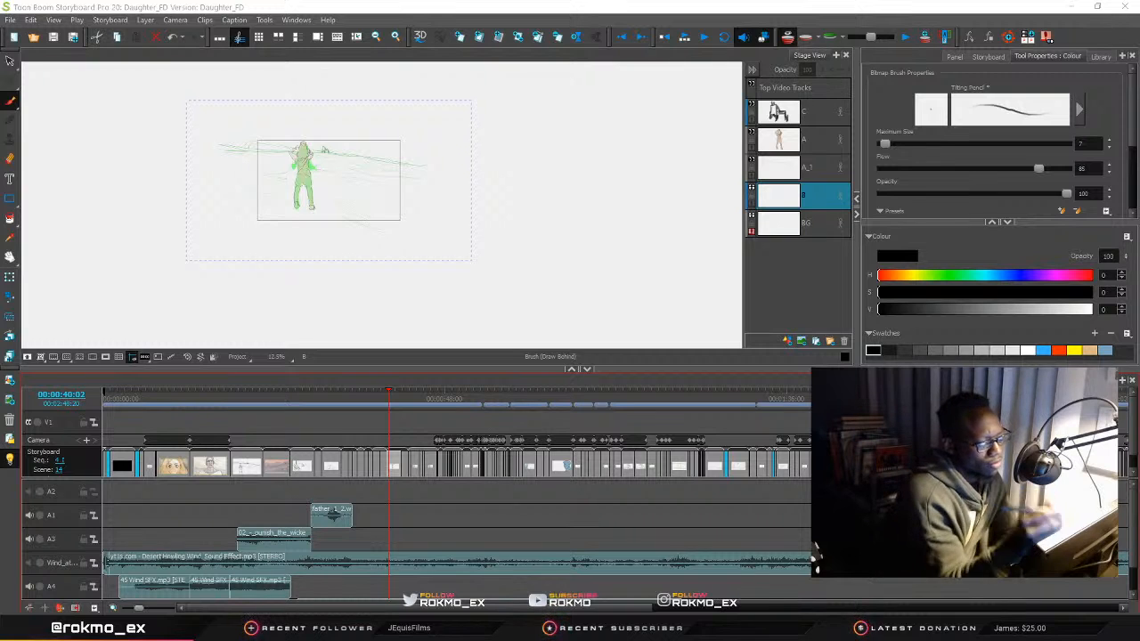
pyautogui.moveTo(389, 396)
pyautogui.mouseDown()
pyautogui.moveTo(441, 397)
pyautogui.moveTo(457, 409)
pyautogui.moveTo(434, 423)
pyautogui.moveTo(432, 435)
pyautogui.moveTo(441, 433)
pyautogui.mouseUp()
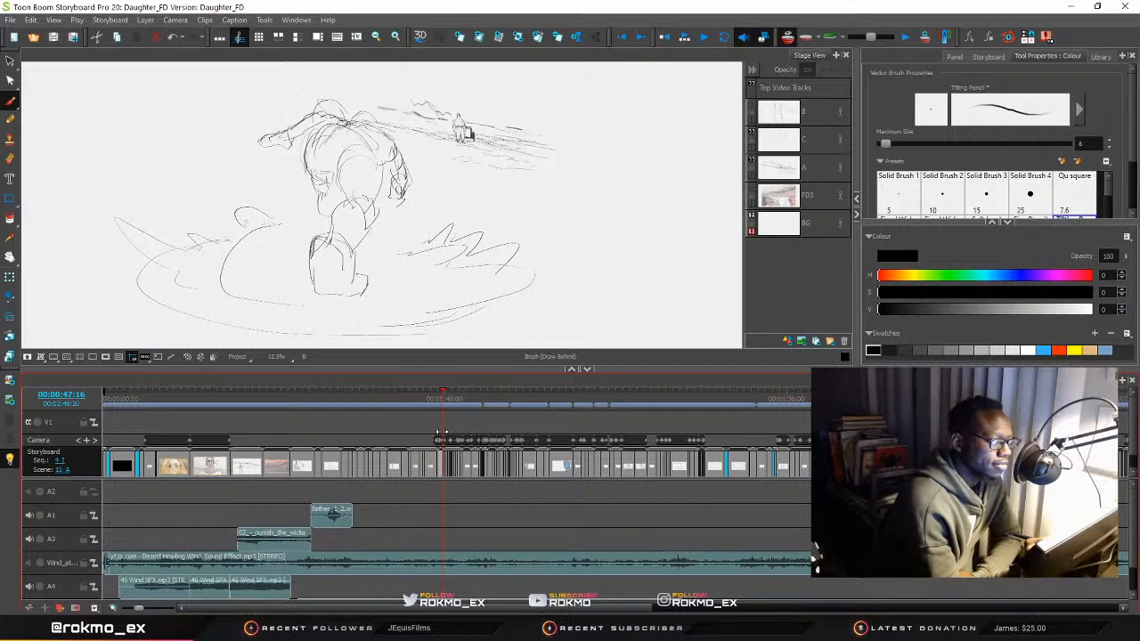
pyautogui.moveTo(441, 434); pyautogui.dragTo(439, 435)
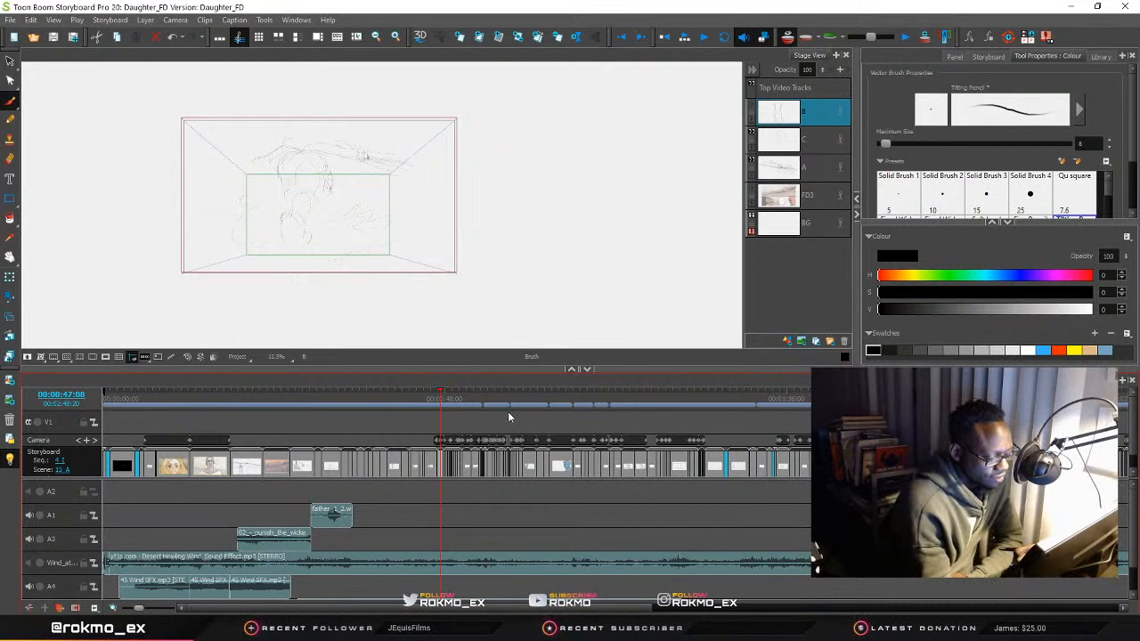
# Insert a new blank scene directly after scene 15_A, ahead of the brown runner's shot in scene 16
pyautogui.moveTo(141, 609); pyautogui.dragTo(156, 609)
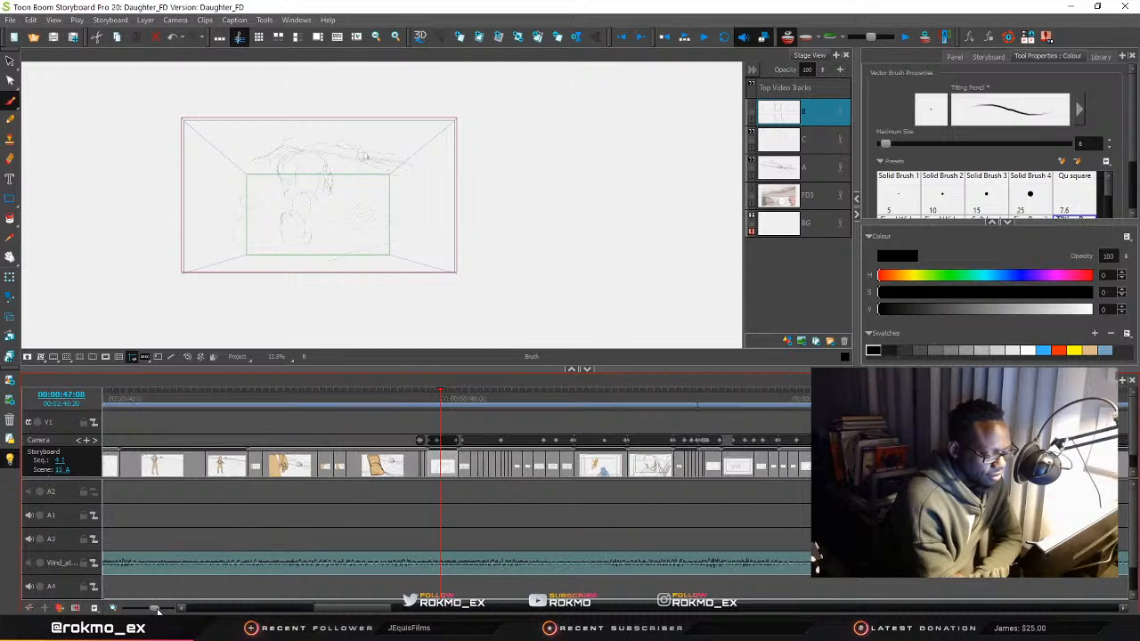
pyautogui.moveTo(442, 392); pyautogui.dragTo(459, 410)
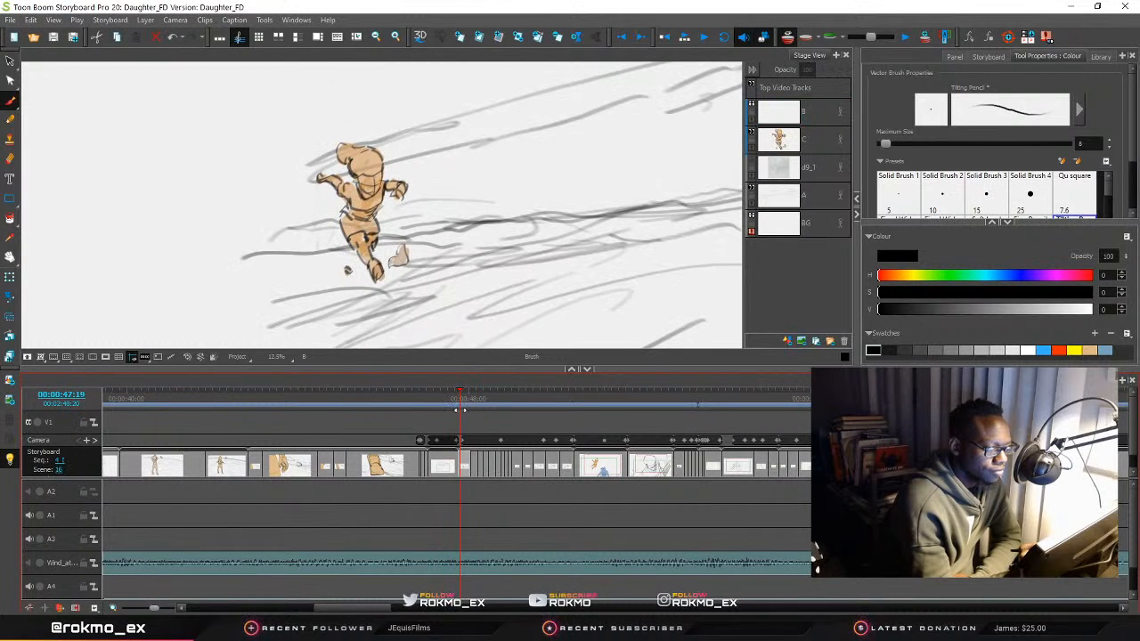
pyautogui.moveTo(457, 411)
pyautogui.mouseDown()
pyautogui.moveTo(420, 431)
pyautogui.moveTo(452, 425)
pyautogui.mouseUp()
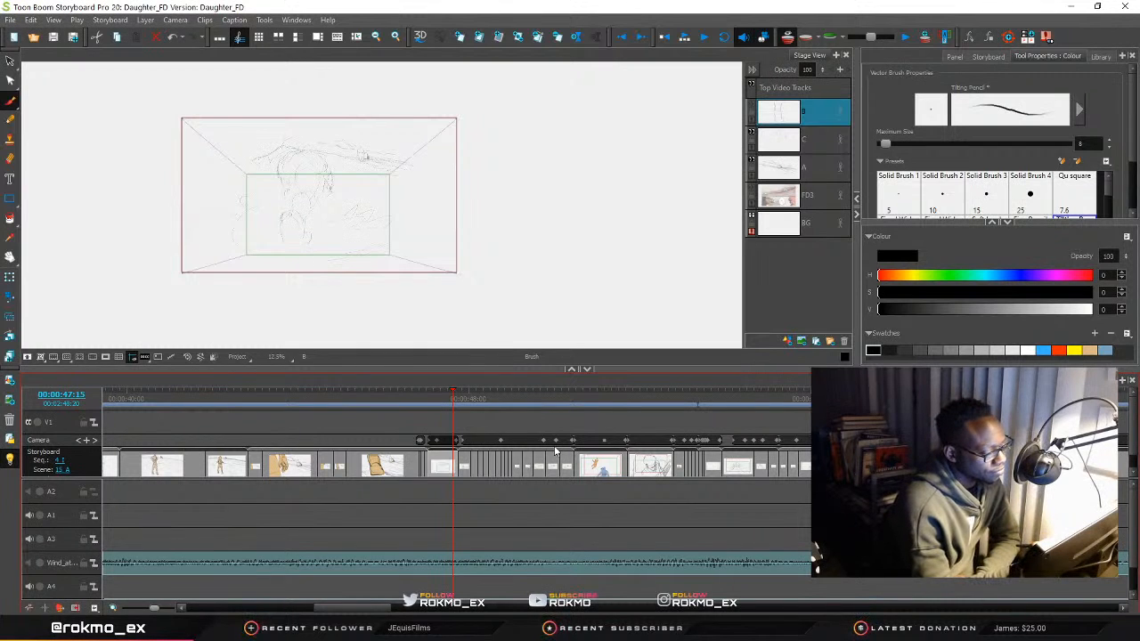
pyautogui.click(479, 37)
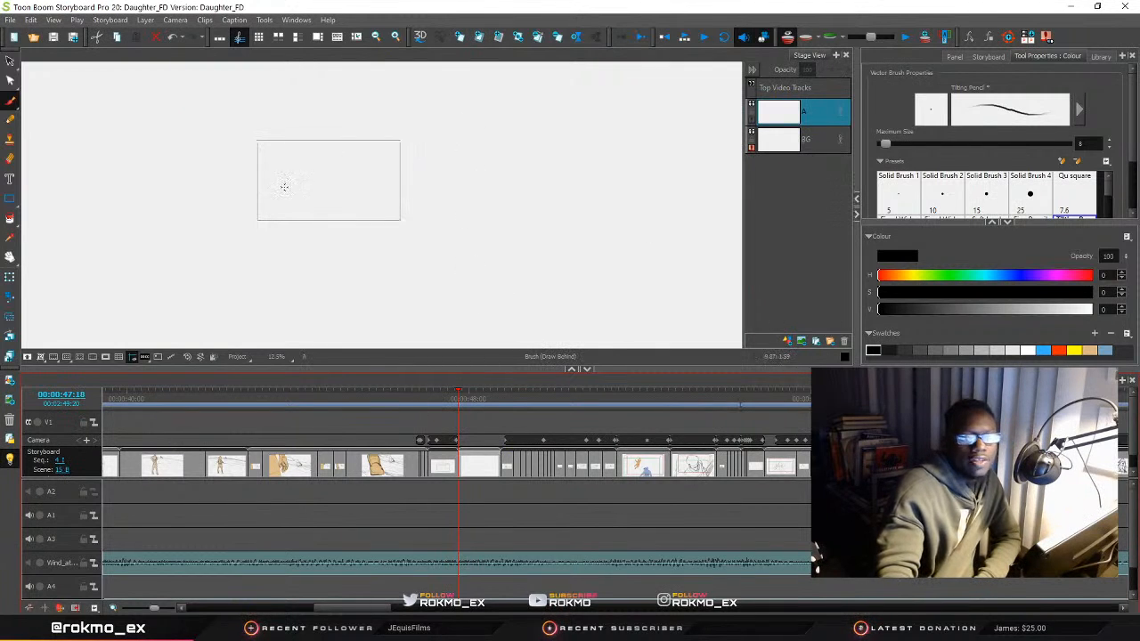
# Rough in a close-up head in profile on layer A of scene 15_B, with the skull, face block, hair bun and loose hair mass
pyautogui.scroll(1, 341, 190)
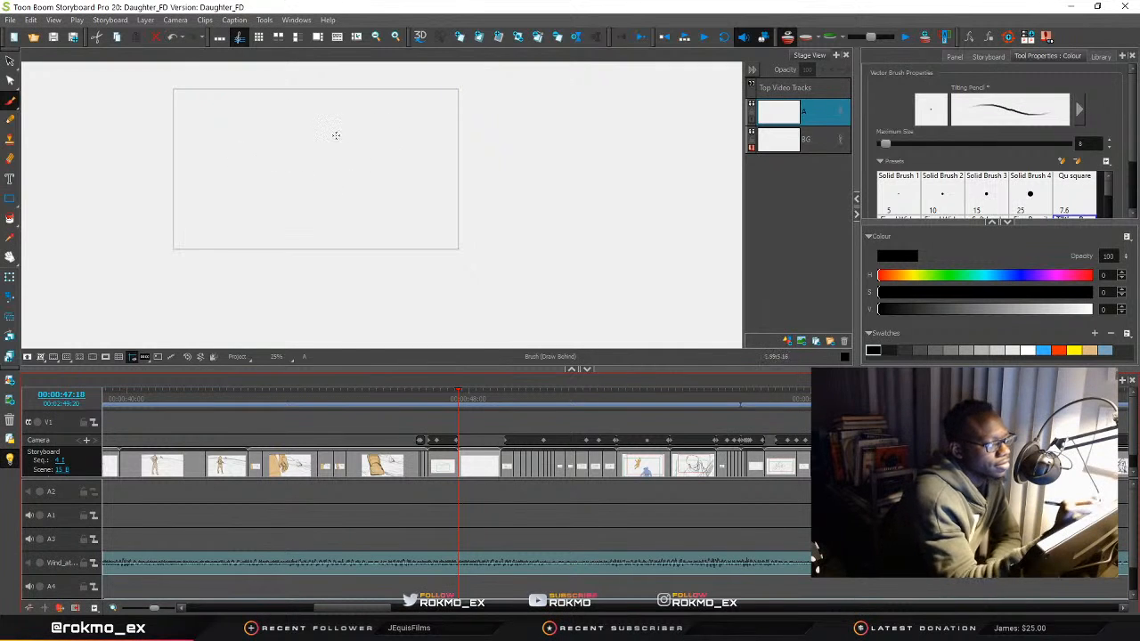
pyautogui.moveTo(264, 169)
pyautogui.mouseDown()
pyautogui.moveTo(287, 116)
pyautogui.moveTo(369, 135)
pyautogui.moveTo(315, 106)
pyautogui.moveTo(362, 118)
pyautogui.mouseUp()
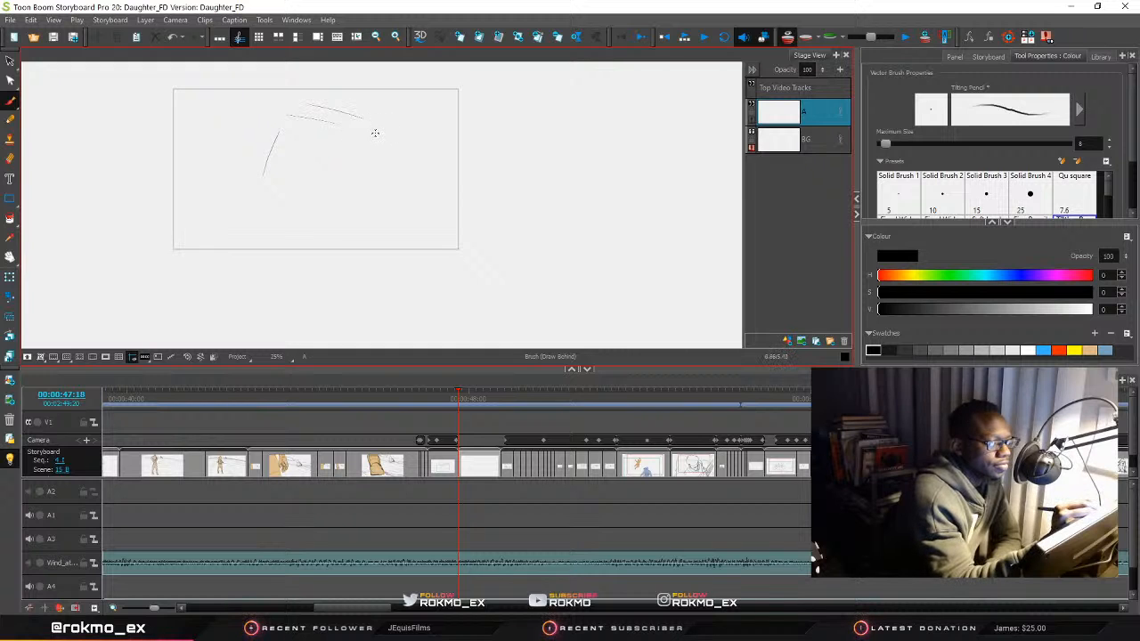
pyautogui.moveTo(281, 106)
pyautogui.mouseDown()
pyautogui.moveTo(365, 111)
pyautogui.moveTo(367, 212)
pyautogui.moveTo(314, 203)
pyautogui.mouseUp()
pyautogui.moveTo(290, 102)
pyautogui.mouseDown()
pyautogui.moveTo(260, 113)
pyautogui.moveTo(266, 157)
pyautogui.moveTo(262, 129)
pyautogui.moveTo(251, 144)
pyautogui.moveTo(260, 158)
pyautogui.moveTo(228, 188)
pyautogui.mouseUp()
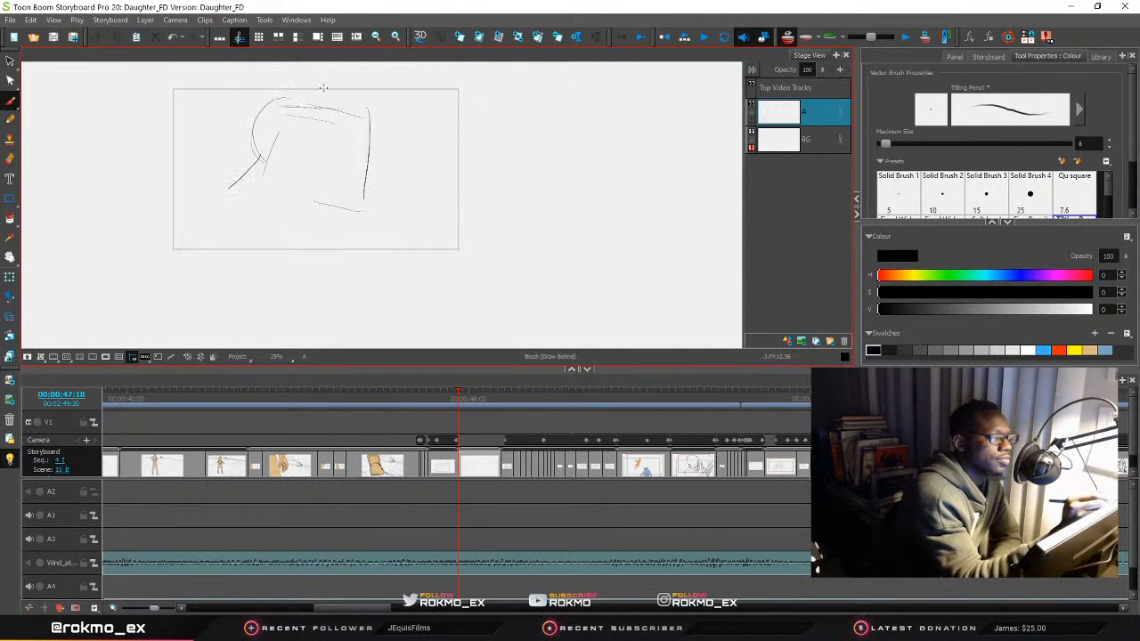
pyautogui.moveTo(362, 113)
pyautogui.mouseDown()
pyautogui.moveTo(332, 88)
pyautogui.moveTo(224, 94)
pyautogui.moveTo(243, 121)
pyautogui.moveTo(236, 134)
pyautogui.moveTo(167, 180)
pyautogui.moveTo(265, 169)
pyautogui.mouseUp()
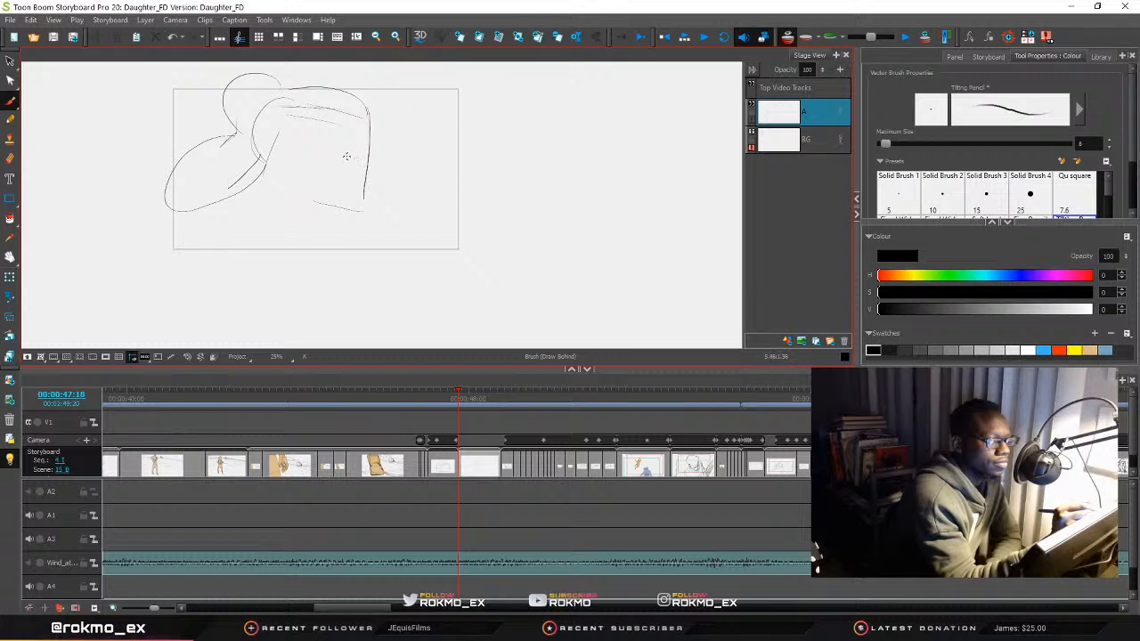
# Sketch the profile's eye, nose, mouth and chin, add the ear and hairline, and draw the neck and collar below
pyautogui.moveTo(346, 153)
pyautogui.mouseDown()
pyautogui.moveTo(363, 150)
pyautogui.moveTo(370, 176)
pyautogui.mouseUp()
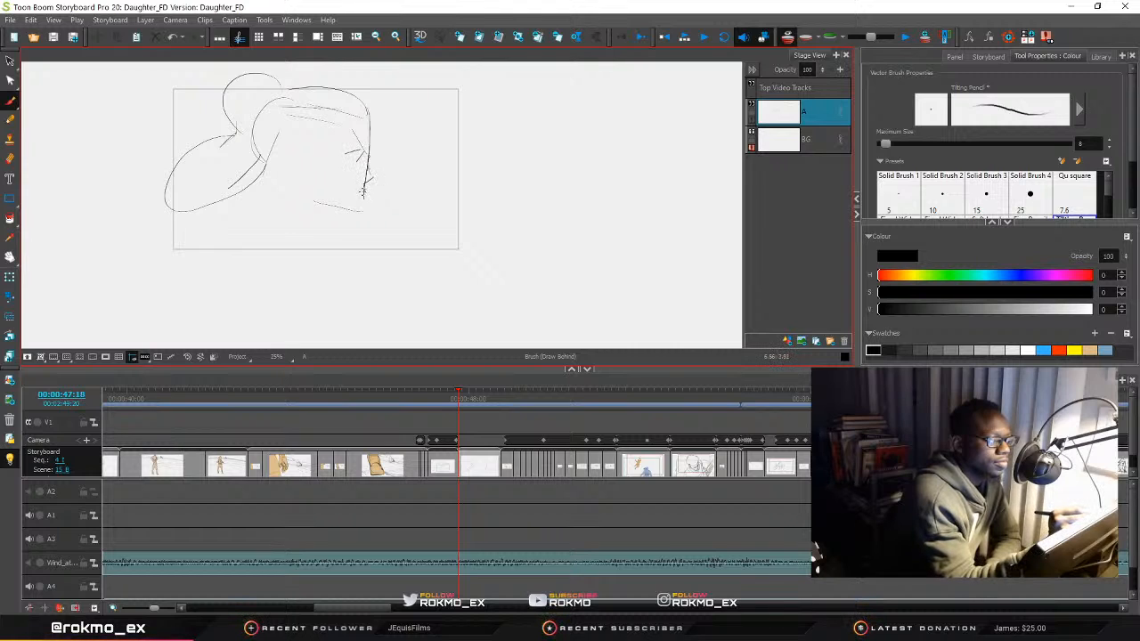
pyautogui.moveTo(317, 200); pyautogui.dragTo(361, 212)
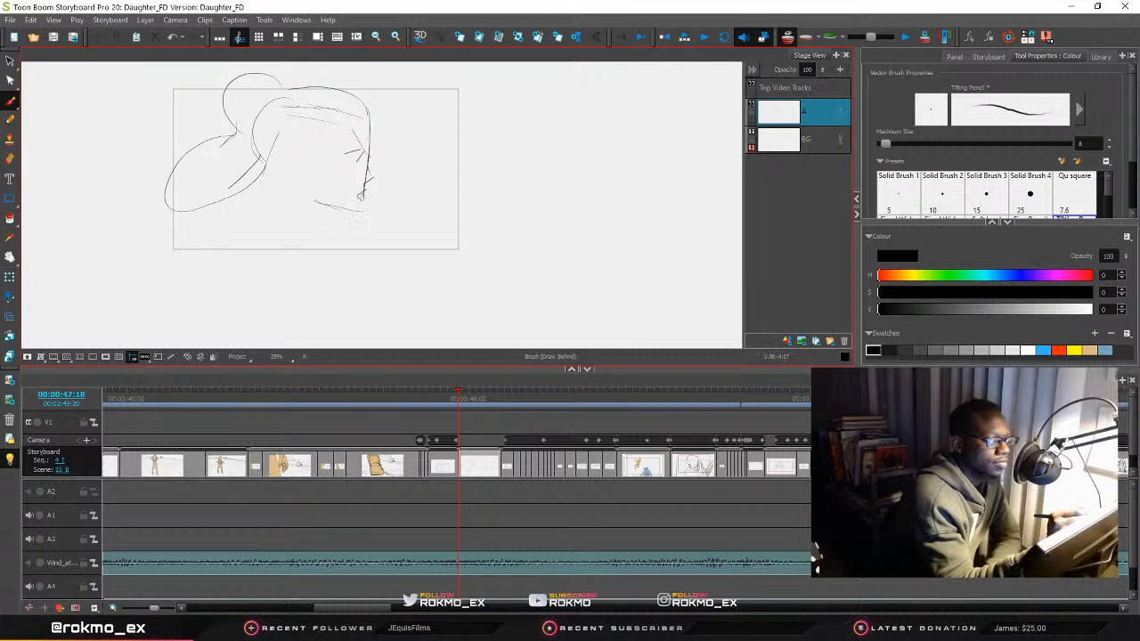
pyautogui.moveTo(360, 201); pyautogui.dragTo(308, 227)
pyautogui.moveTo(282, 151)
pyautogui.mouseDown()
pyautogui.moveTo(289, 184)
pyautogui.moveTo(290, 147)
pyautogui.moveTo(338, 174)
pyautogui.moveTo(342, 131)
pyautogui.moveTo(316, 110)
pyautogui.moveTo(289, 122)
pyautogui.moveTo(337, 133)
pyautogui.mouseUp()
pyautogui.moveTo(300, 93); pyautogui.dragTo(349, 120)
pyautogui.moveTo(302, 93)
pyautogui.mouseDown()
pyautogui.moveTo(356, 115)
pyautogui.moveTo(348, 131)
pyautogui.moveTo(369, 126)
pyautogui.moveTo(343, 156)
pyautogui.moveTo(361, 171)
pyautogui.moveTo(372, 151)
pyautogui.mouseUp()
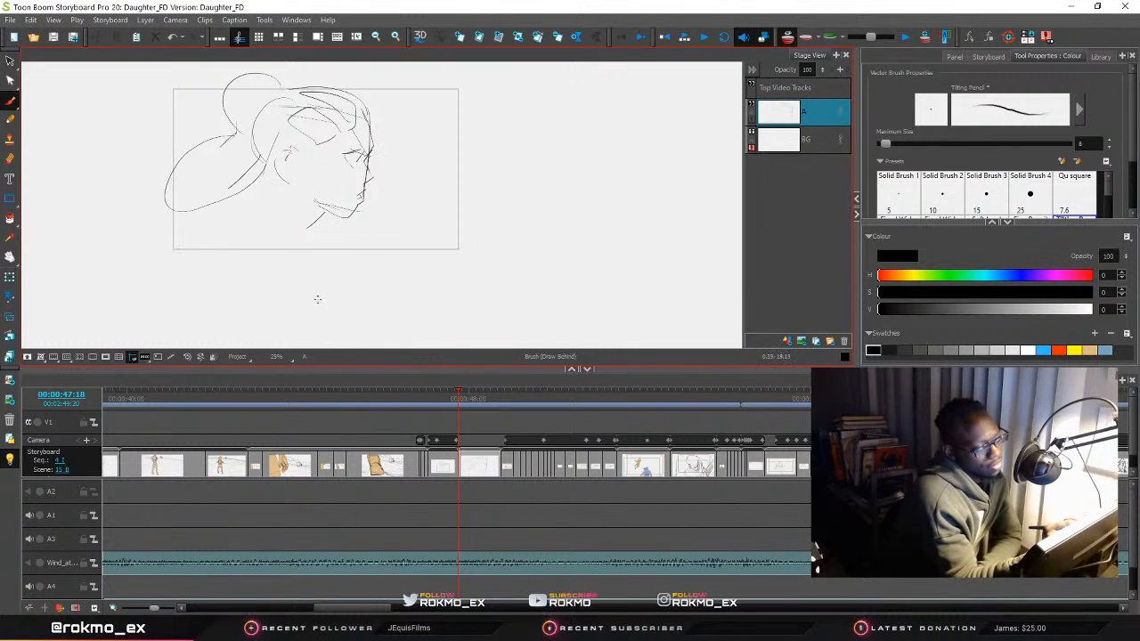
pyautogui.moveTo(331, 210); pyautogui.dragTo(303, 235)
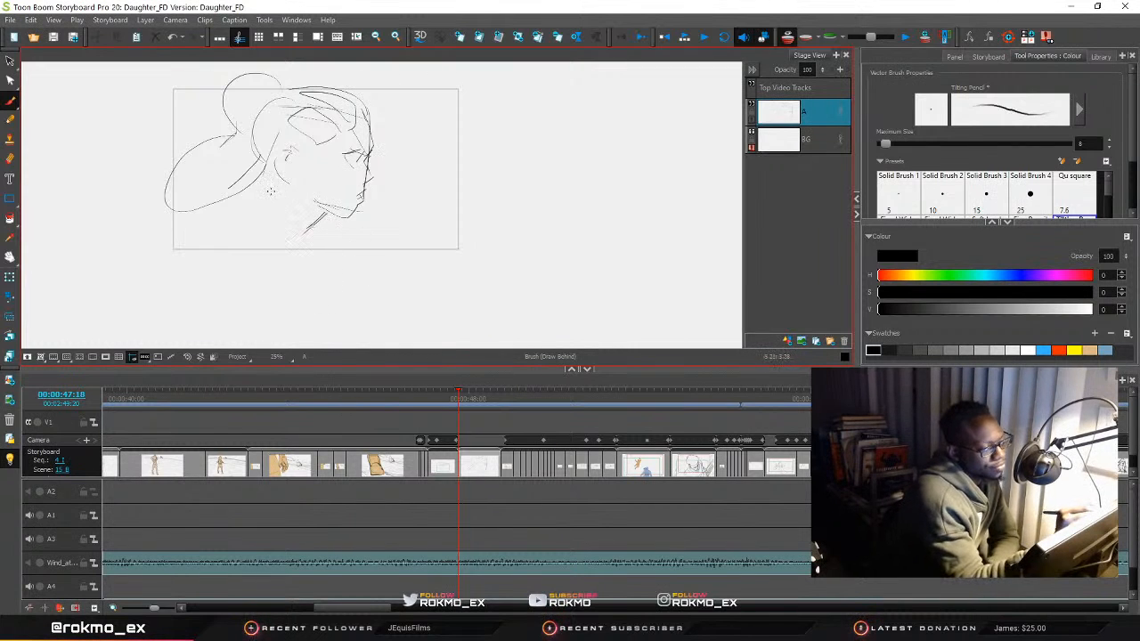
pyautogui.moveTo(267, 178)
pyautogui.mouseDown()
pyautogui.moveTo(250, 203)
pyautogui.moveTo(311, 262)
pyautogui.moveTo(328, 327)
pyautogui.moveTo(300, 242)
pyautogui.moveTo(255, 196)
pyautogui.moveTo(199, 223)
pyautogui.moveTo(302, 239)
pyautogui.moveTo(331, 259)
pyautogui.moveTo(303, 264)
pyautogui.mouseUp()
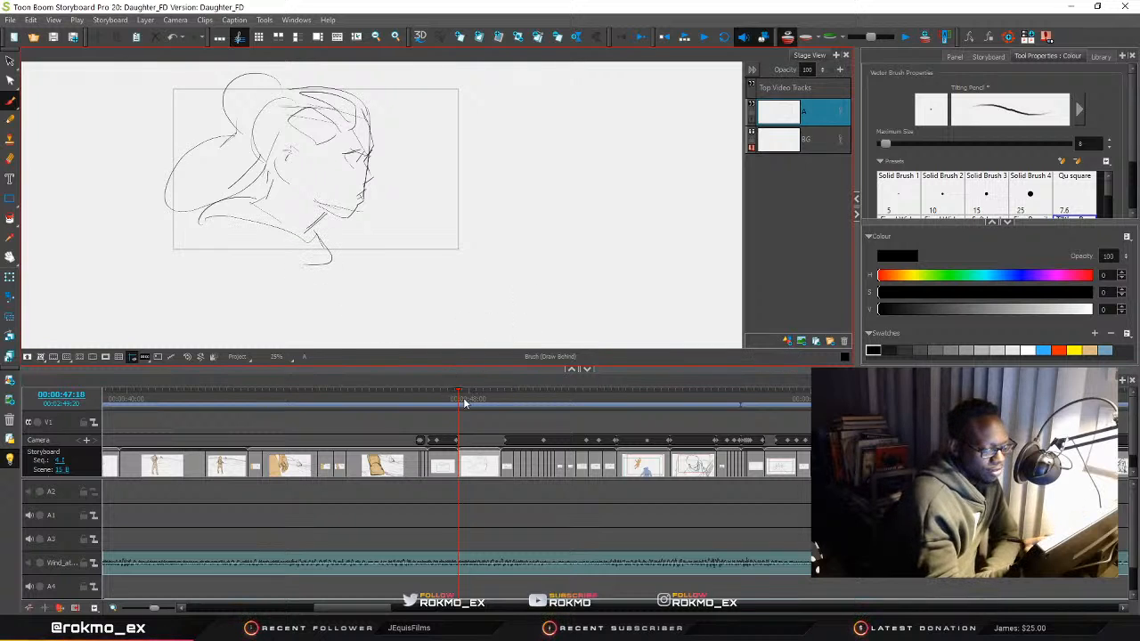
# Split the scene 15_B panel at 00:00:48:05 and replace layer A in its second half with an empty layer
pyautogui.moveTo(458, 394)
pyautogui.mouseDown()
pyautogui.moveTo(433, 396)
pyautogui.moveTo(477, 401)
pyautogui.moveTo(488, 384)
pyautogui.mouseUp()
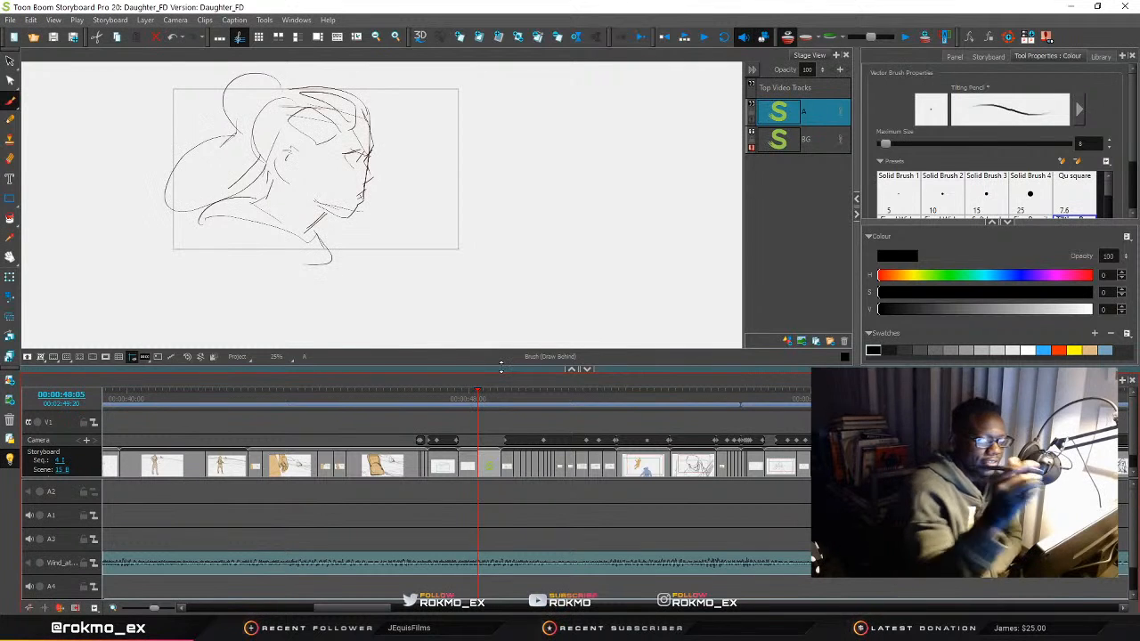
pyautogui.moveTo(478, 399); pyautogui.dragTo(487, 398)
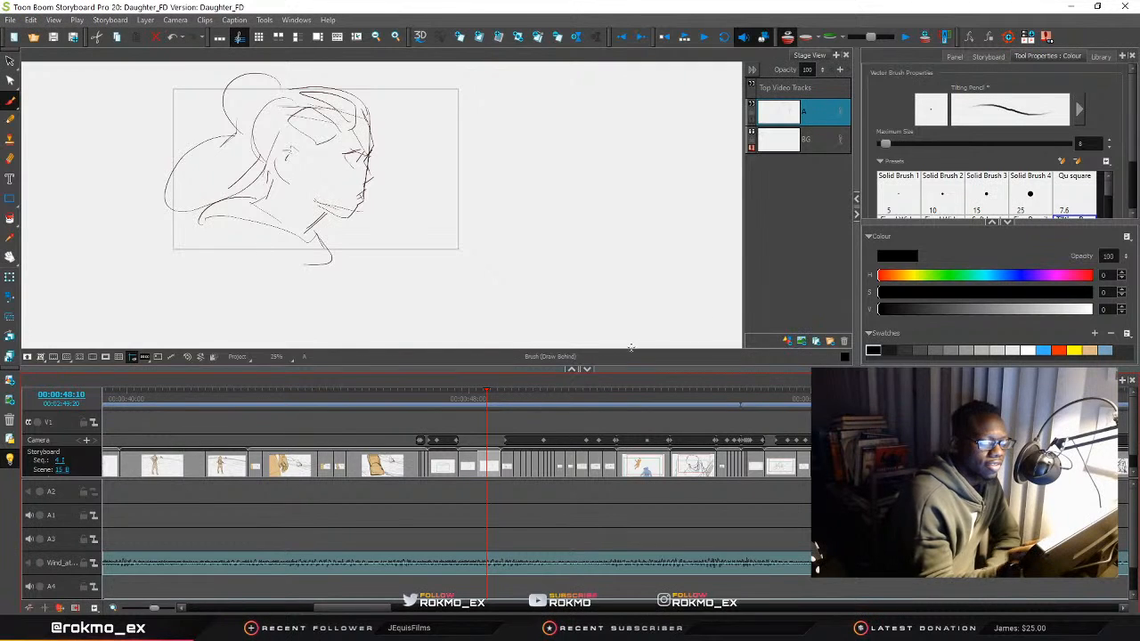
pyautogui.click(844, 341)
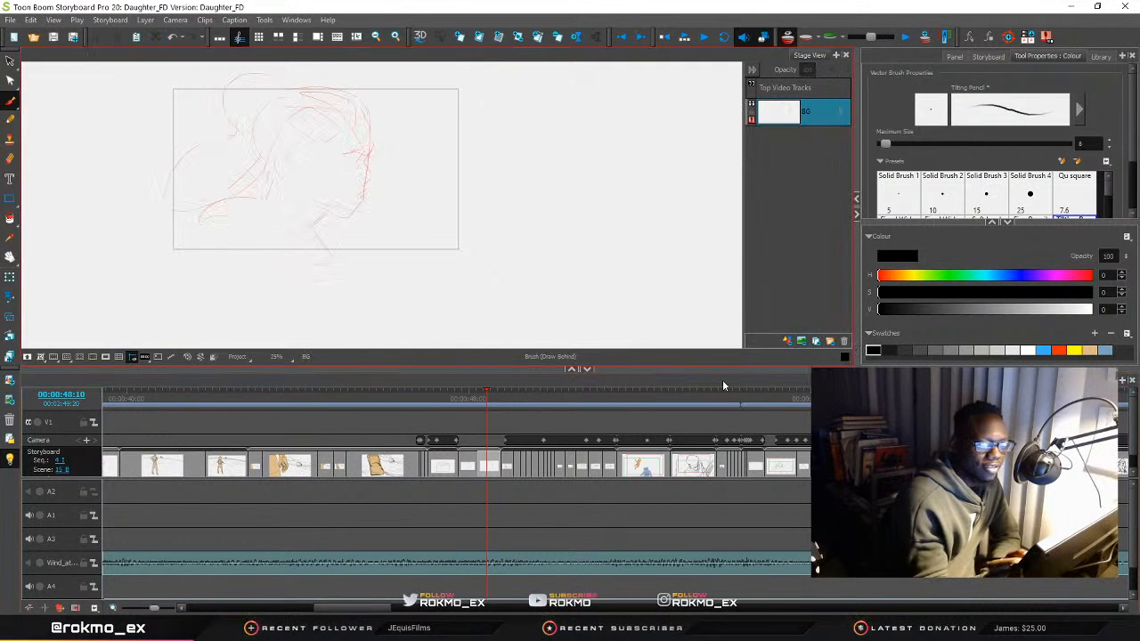
pyautogui.click(786, 342)
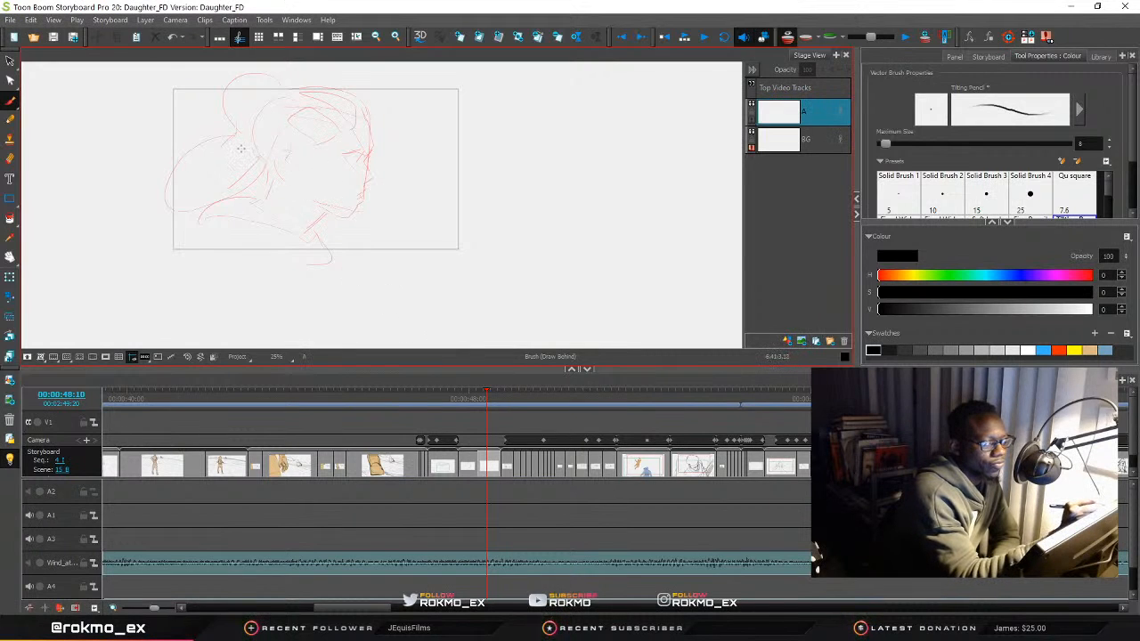
# Sketch a lowered head pose over the onion-skinned profile, with the head block, smaller bun, hair mass, neck and shoulder lines
pyautogui.moveTo(241, 145)
pyautogui.mouseDown()
pyautogui.moveTo(334, 219)
pyautogui.moveTo(334, 260)
pyautogui.moveTo(314, 250)
pyautogui.moveTo(251, 131)
pyautogui.mouseUp()
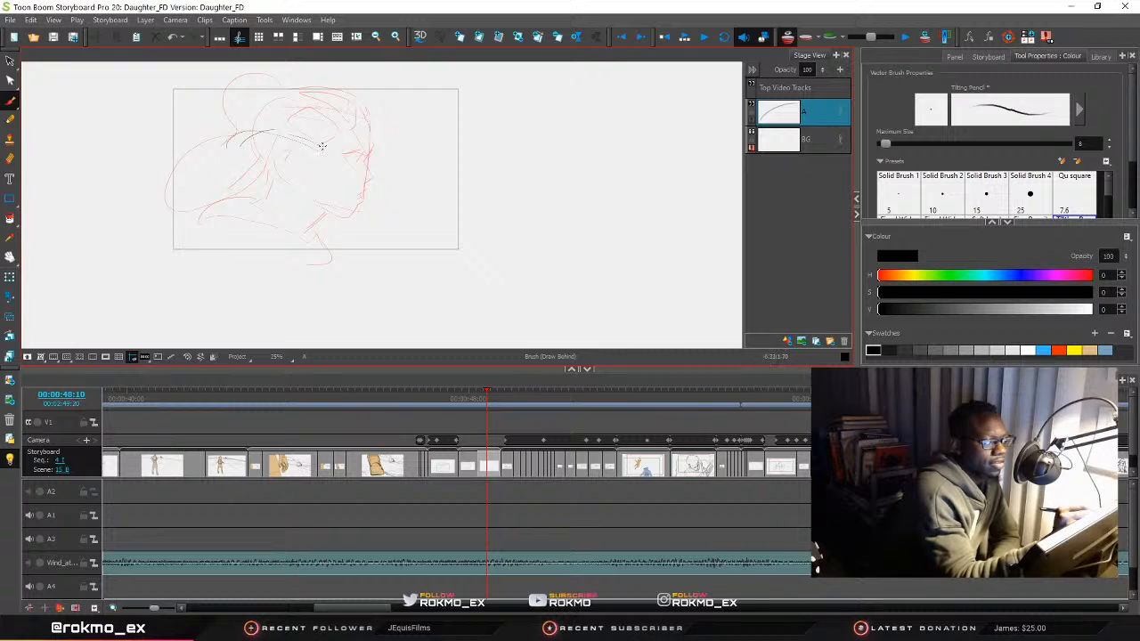
pyautogui.moveTo(316, 218); pyautogui.dragTo(297, 254)
pyautogui.moveTo(319, 205)
pyautogui.mouseDown()
pyautogui.moveTo(289, 256)
pyautogui.moveTo(260, 237)
pyautogui.mouseUp()
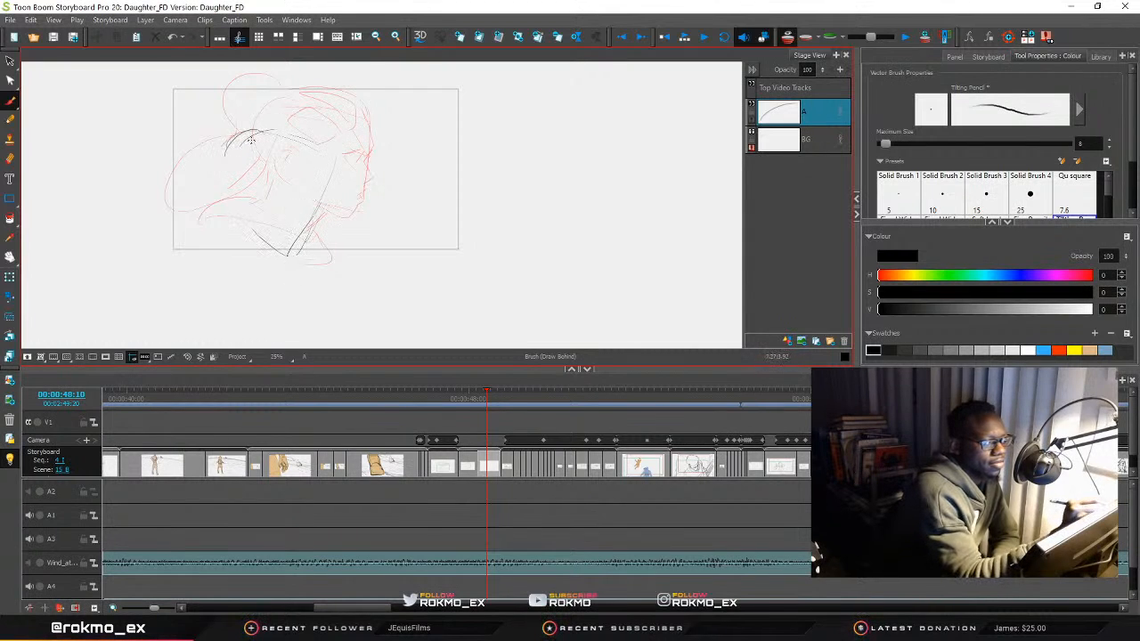
pyautogui.moveTo(240, 132)
pyautogui.mouseDown()
pyautogui.moveTo(174, 224)
pyautogui.moveTo(233, 212)
pyautogui.mouseUp()
pyautogui.moveTo(277, 130)
pyautogui.mouseDown()
pyautogui.moveTo(336, 162)
pyautogui.moveTo(328, 193)
pyautogui.moveTo(288, 260)
pyautogui.moveTo(258, 241)
pyautogui.moveTo(231, 267)
pyautogui.mouseUp()
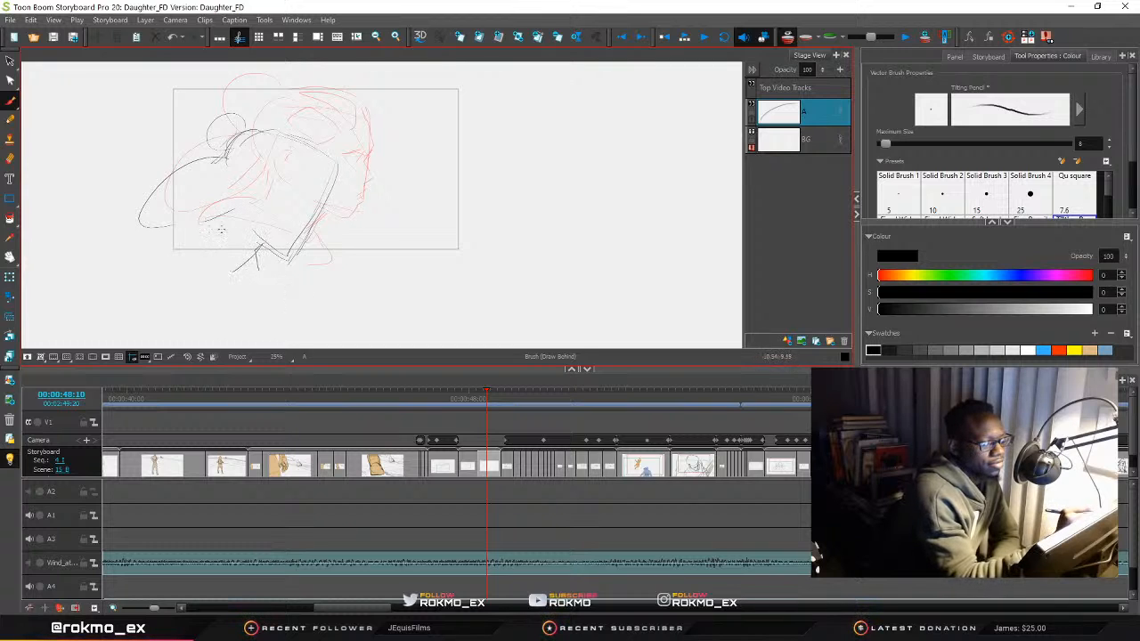
pyautogui.moveTo(226, 195)
pyautogui.mouseDown()
pyautogui.moveTo(175, 237)
pyautogui.moveTo(263, 276)
pyautogui.moveTo(224, 273)
pyautogui.moveTo(292, 306)
pyautogui.moveTo(265, 240)
pyautogui.moveTo(233, 266)
pyautogui.mouseUp()
pyautogui.moveTo(233, 223)
pyautogui.mouseDown()
pyautogui.moveTo(169, 258)
pyautogui.moveTo(274, 279)
pyautogui.moveTo(257, 247)
pyautogui.moveTo(212, 227)
pyautogui.moveTo(133, 218)
pyautogui.moveTo(150, 215)
pyautogui.moveTo(226, 260)
pyautogui.mouseUp()
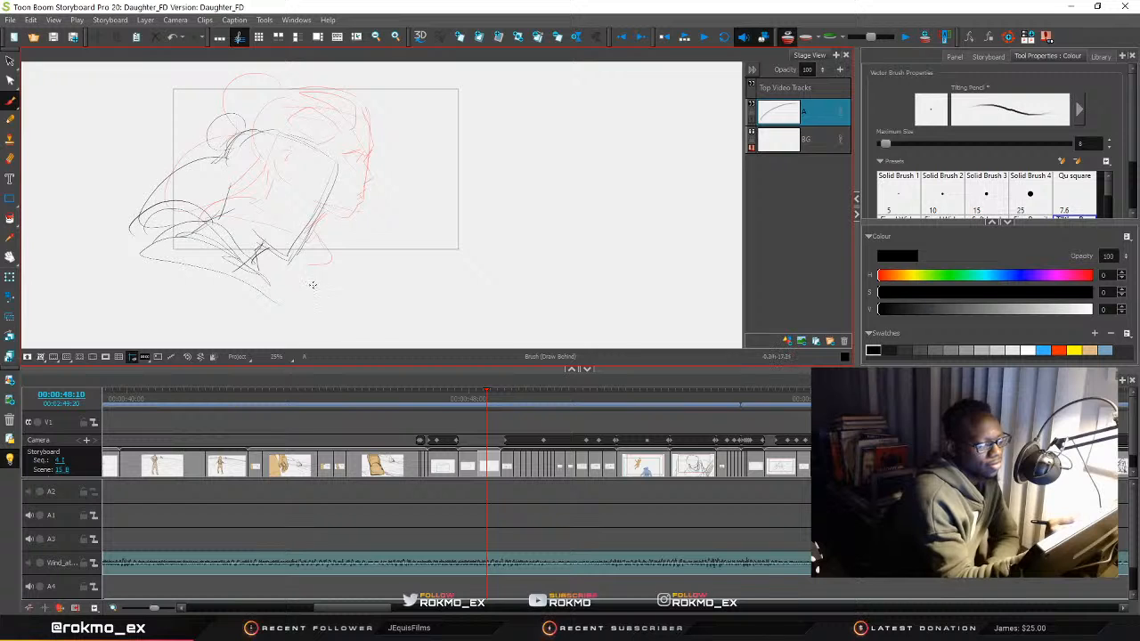
# Split the lowered-head panel of scene 15_B at 00:00:48:11 for a further pose
pyautogui.rightClick(485, 393)
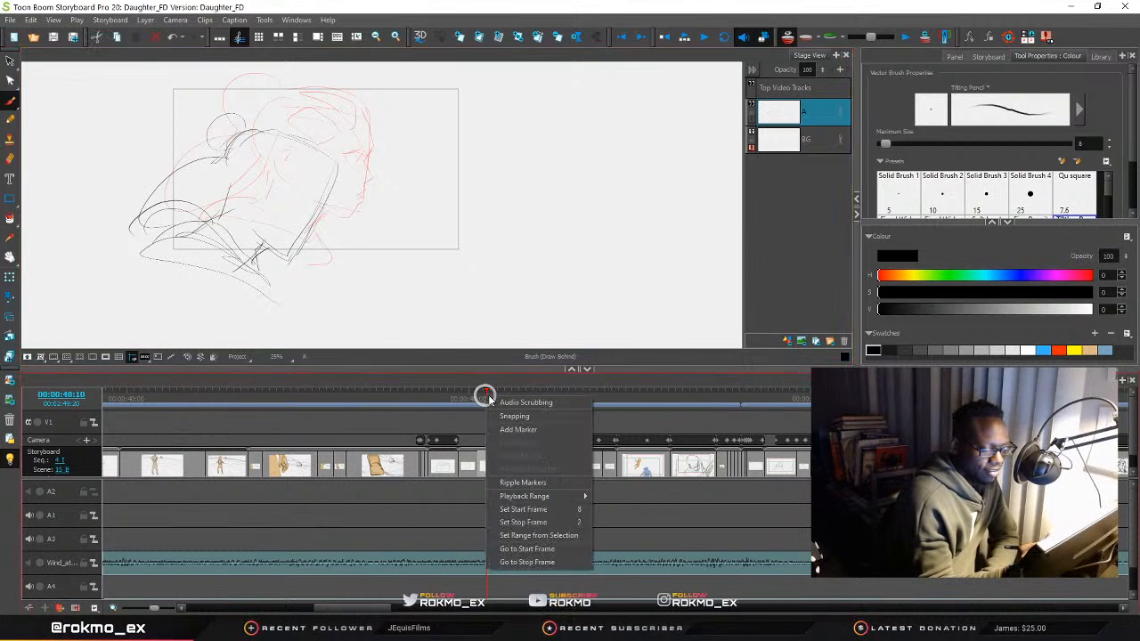
pyautogui.click(481, 396)
pyautogui.moveTo(487, 396); pyautogui.dragTo(489, 391)
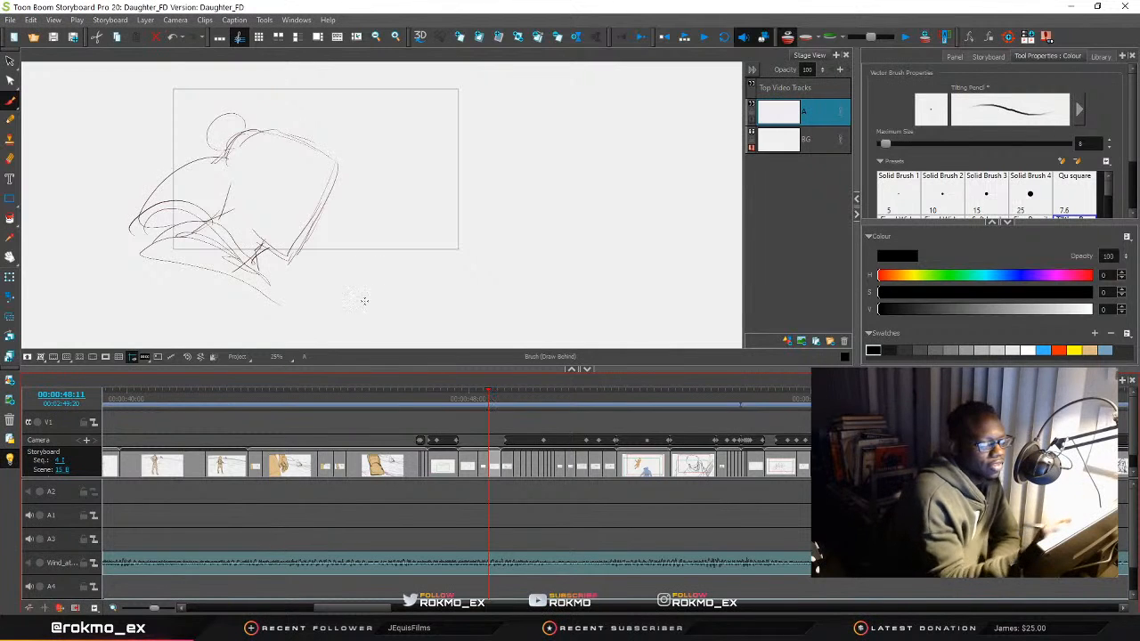
# Replace the panel's layer A with an empty layer and sketch the profile head block, ear, facial features, bun and curved back over the onion skin
pyautogui.click(844, 342)
pyautogui.click(787, 342)
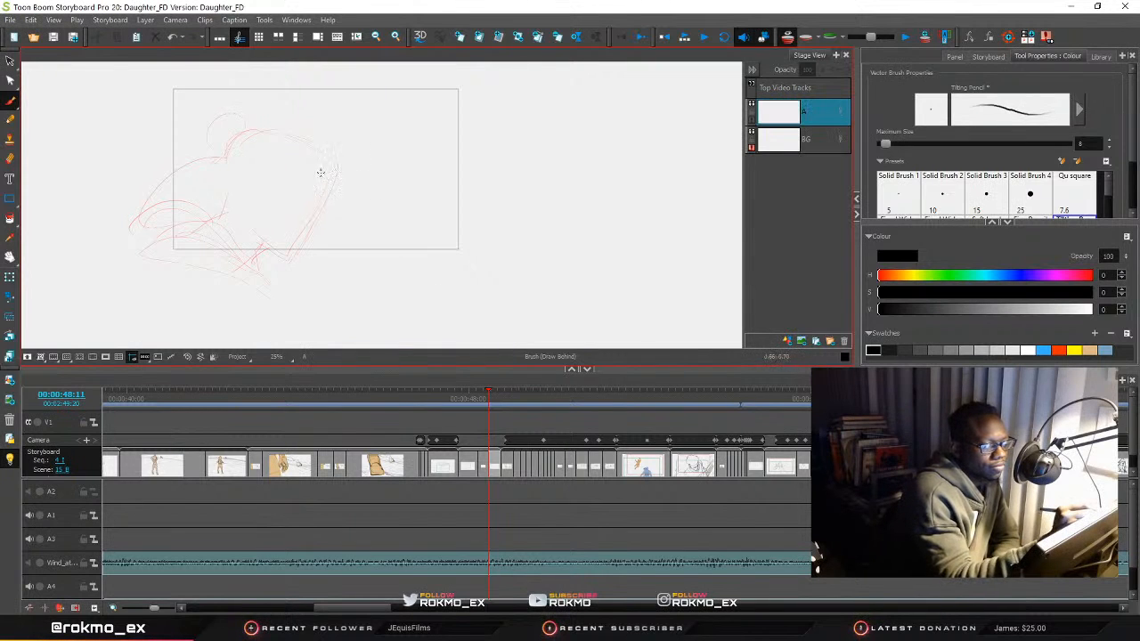
pyautogui.moveTo(291, 163)
pyautogui.mouseDown()
pyautogui.moveTo(367, 166)
pyautogui.moveTo(367, 185)
pyautogui.mouseUp()
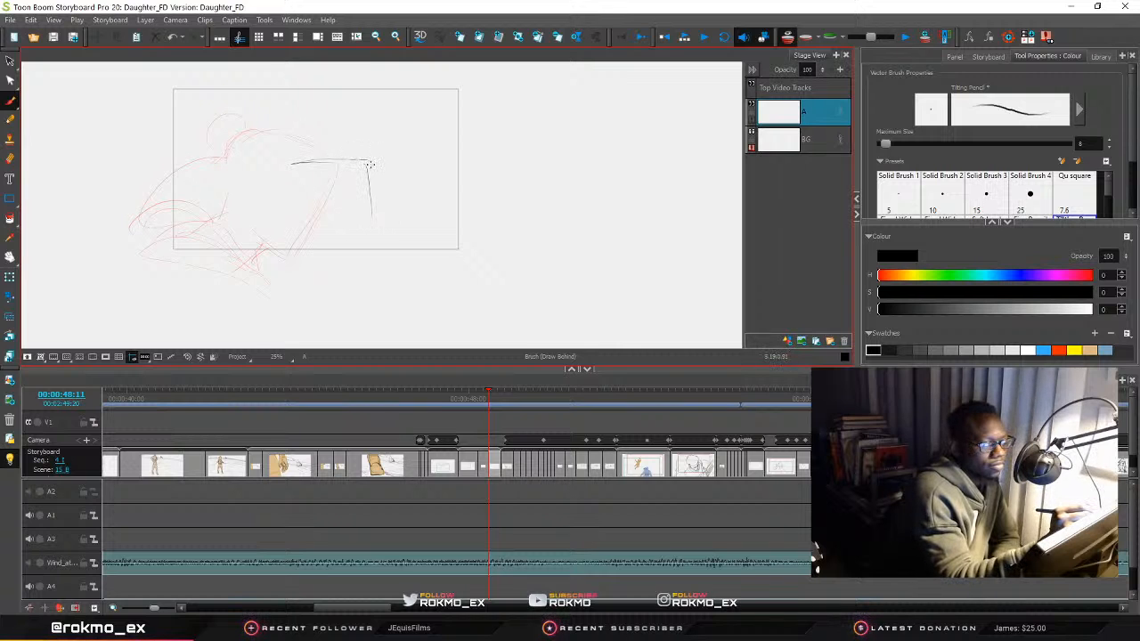
pyautogui.moveTo(367, 162); pyautogui.dragTo(376, 260)
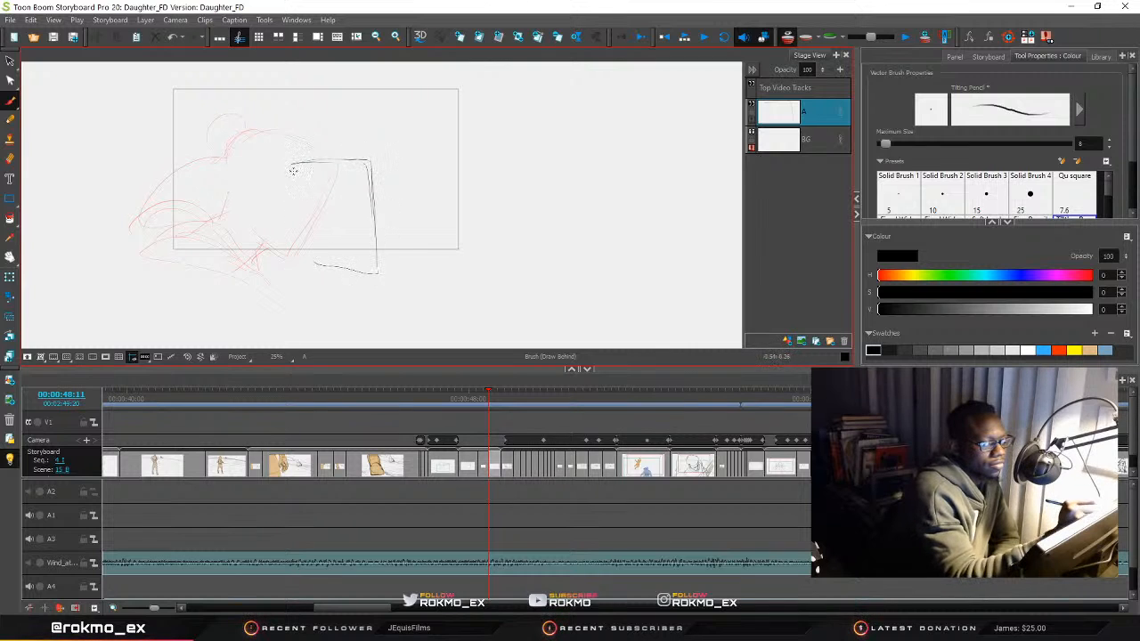
pyautogui.moveTo(292, 164)
pyautogui.mouseDown()
pyautogui.moveTo(274, 192)
pyautogui.moveTo(337, 269)
pyautogui.mouseUp()
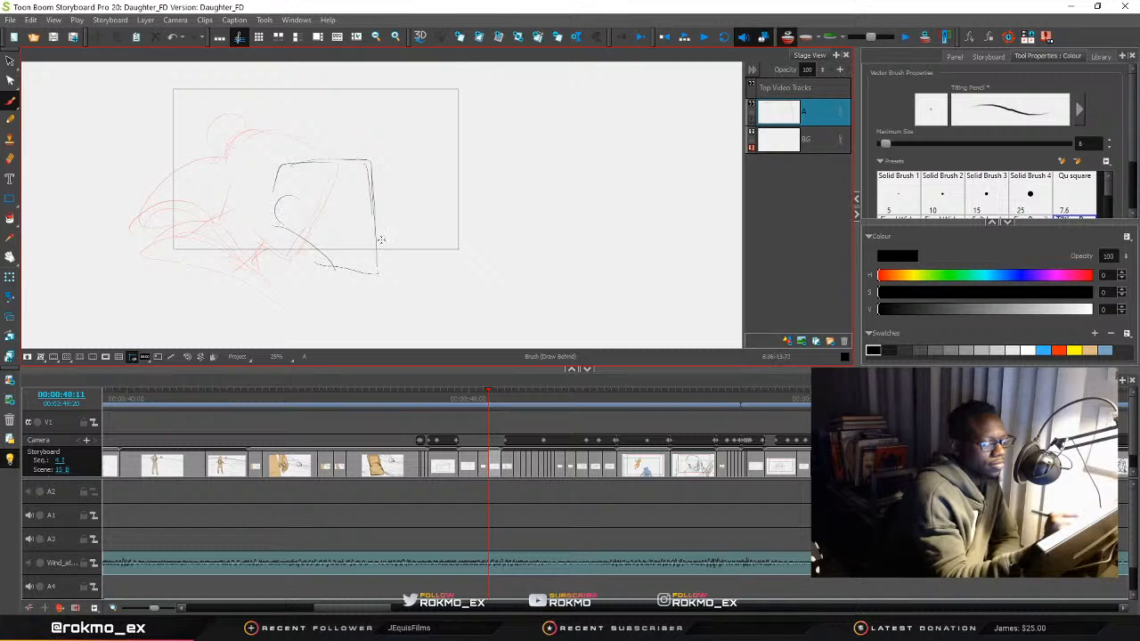
pyautogui.moveTo(306, 208); pyautogui.dragTo(374, 216)
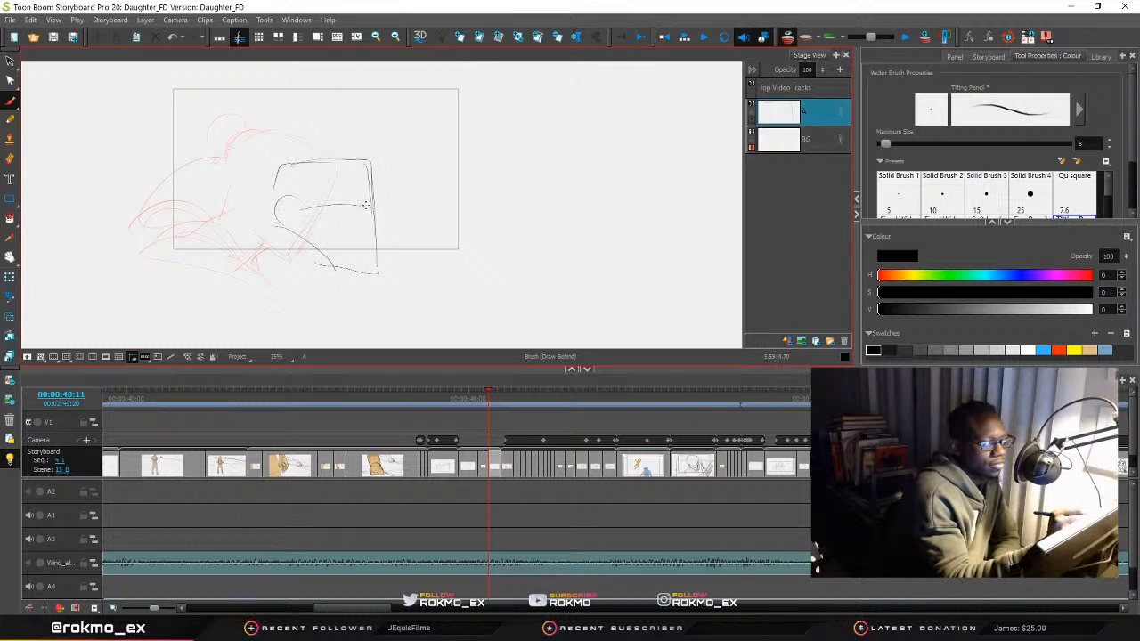
pyautogui.moveTo(336, 182); pyautogui.dragTo(368, 206)
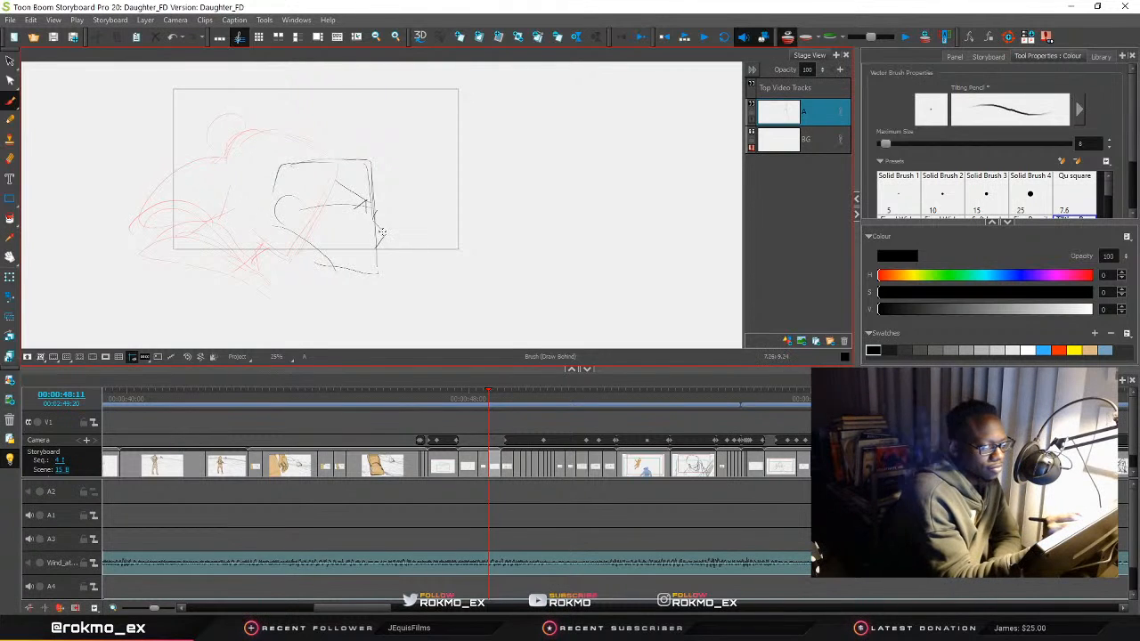
pyautogui.moveTo(379, 240); pyautogui.dragTo(376, 203)
pyautogui.moveTo(365, 162)
pyautogui.mouseDown()
pyautogui.moveTo(260, 142)
pyautogui.moveTo(183, 218)
pyautogui.moveTo(192, 277)
pyautogui.mouseUp()
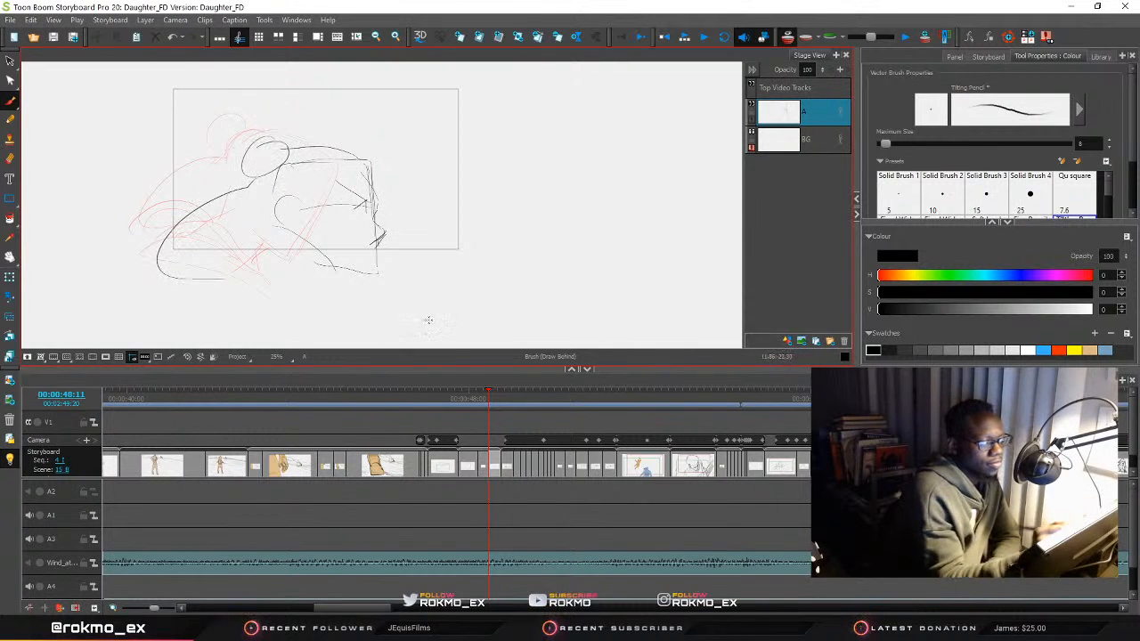
# Split the panel at 00:00:48:14 and sketch a forward-tilted head with ear, bun and curved back on an empty layer A, crossing the frame's edge
pyautogui.click(494, 392)
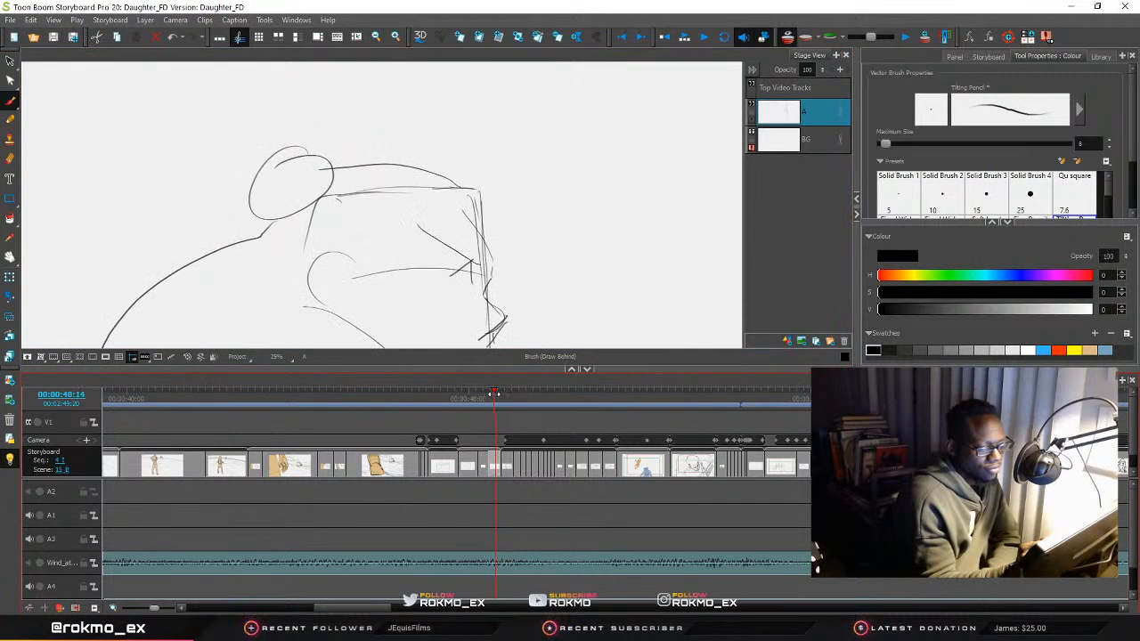
pyautogui.press('Left')
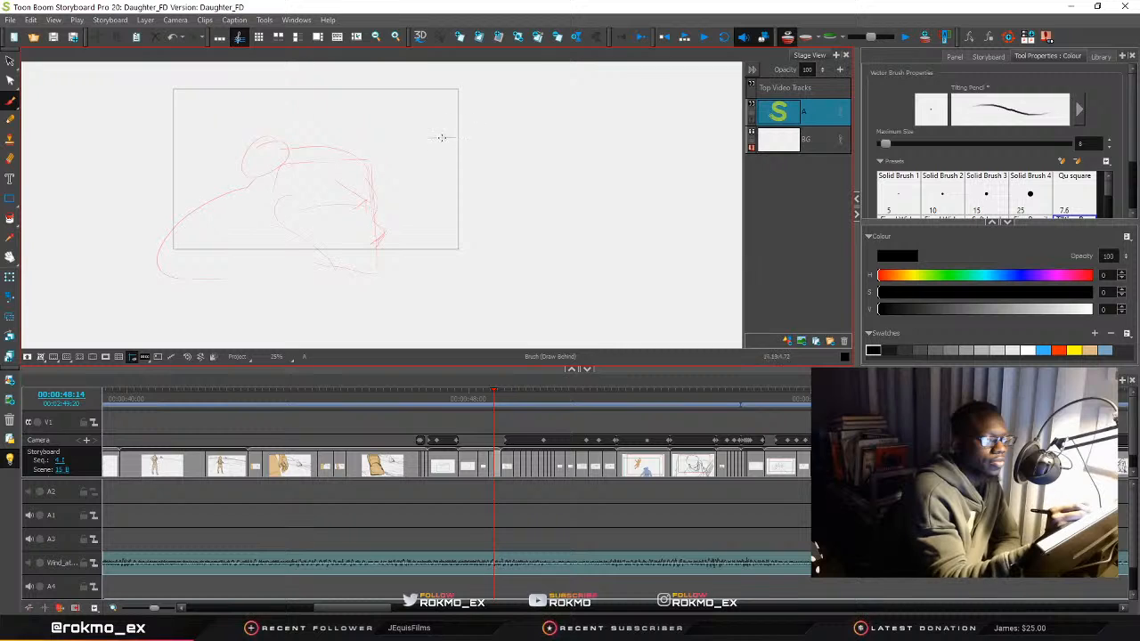
pyautogui.moveTo(457, 134)
pyautogui.mouseDown()
pyautogui.moveTo(501, 148)
pyautogui.moveTo(434, 138)
pyautogui.moveTo(510, 145)
pyautogui.moveTo(479, 256)
pyautogui.mouseUp()
pyautogui.moveTo(518, 145)
pyautogui.mouseDown()
pyautogui.moveTo(495, 219)
pyautogui.moveTo(509, 178)
pyautogui.moveTo(426, 119)
pyautogui.moveTo(400, 163)
pyautogui.moveTo(419, 126)
pyautogui.moveTo(506, 156)
pyautogui.moveTo(486, 239)
pyautogui.mouseUp()
pyautogui.moveTo(502, 201)
pyautogui.mouseDown()
pyautogui.moveTo(474, 267)
pyautogui.moveTo(438, 239)
pyautogui.mouseUp()
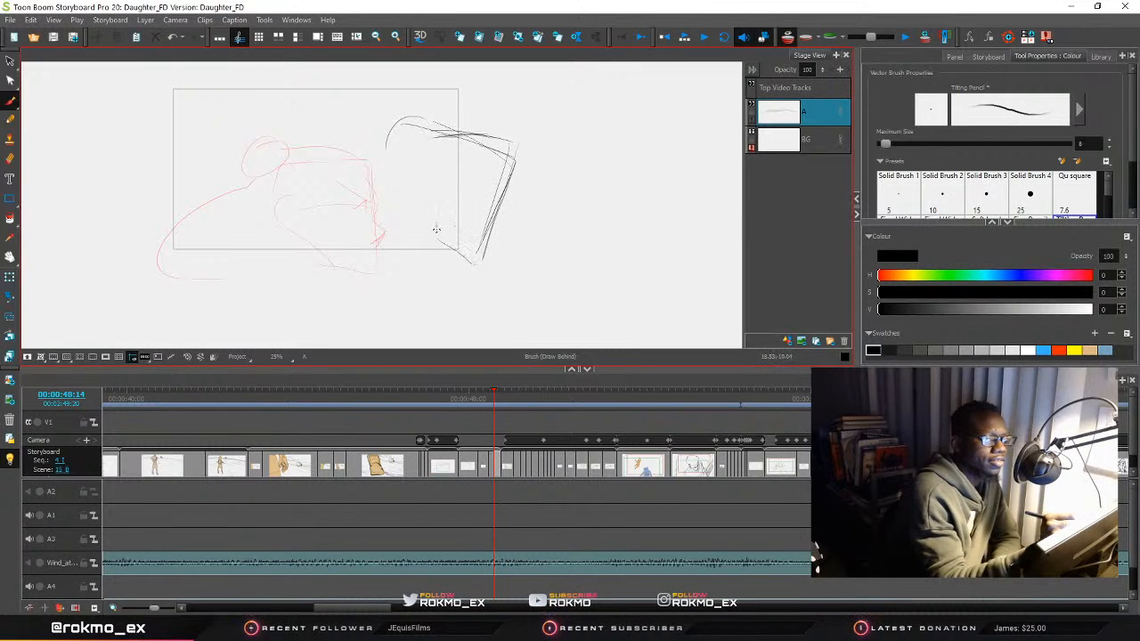
pyautogui.moveTo(412, 177)
pyautogui.mouseDown()
pyautogui.moveTo(431, 199)
pyautogui.moveTo(407, 204)
pyautogui.moveTo(418, 181)
pyautogui.moveTo(419, 209)
pyautogui.moveTo(423, 192)
pyautogui.moveTo(441, 230)
pyautogui.moveTo(474, 191)
pyautogui.moveTo(500, 205)
pyautogui.moveTo(514, 155)
pyautogui.moveTo(432, 114)
pyautogui.moveTo(388, 165)
pyautogui.mouseUp()
pyautogui.moveTo(434, 119)
pyautogui.mouseDown()
pyautogui.moveTo(393, 135)
pyautogui.moveTo(400, 128)
pyautogui.moveTo(377, 153)
pyautogui.moveTo(326, 157)
pyautogui.moveTo(264, 237)
pyautogui.moveTo(449, 258)
pyautogui.mouseUp()
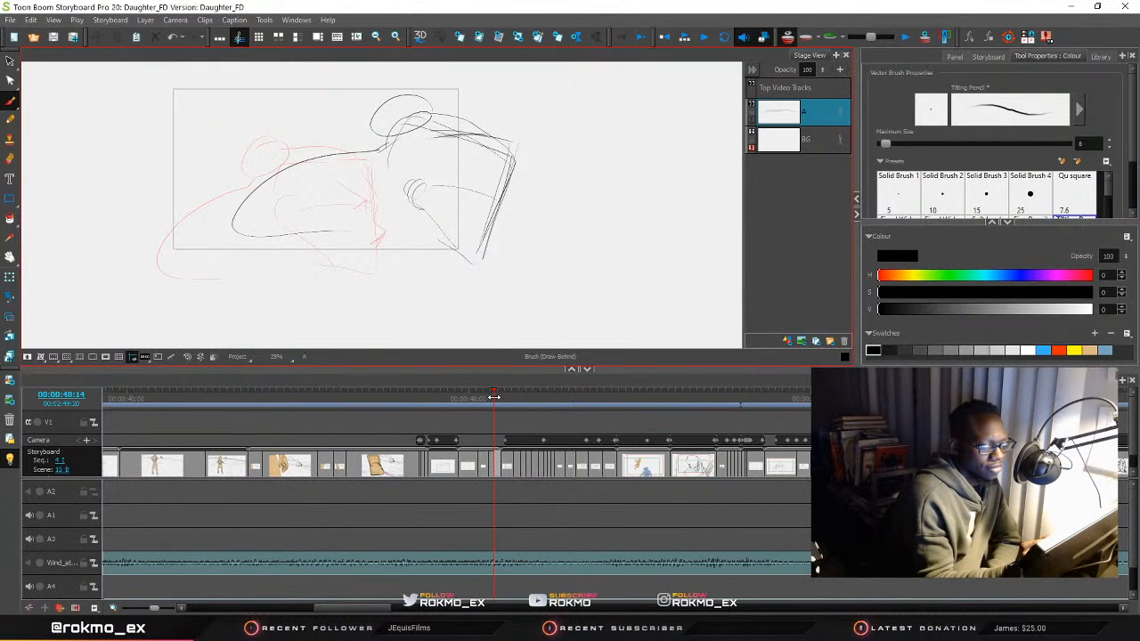
# Split the scene 15_B panel at 00:00:48:16 and replace layer A in its second half with an empty layer
pyautogui.moveTo(494, 398); pyautogui.dragTo(496, 398)
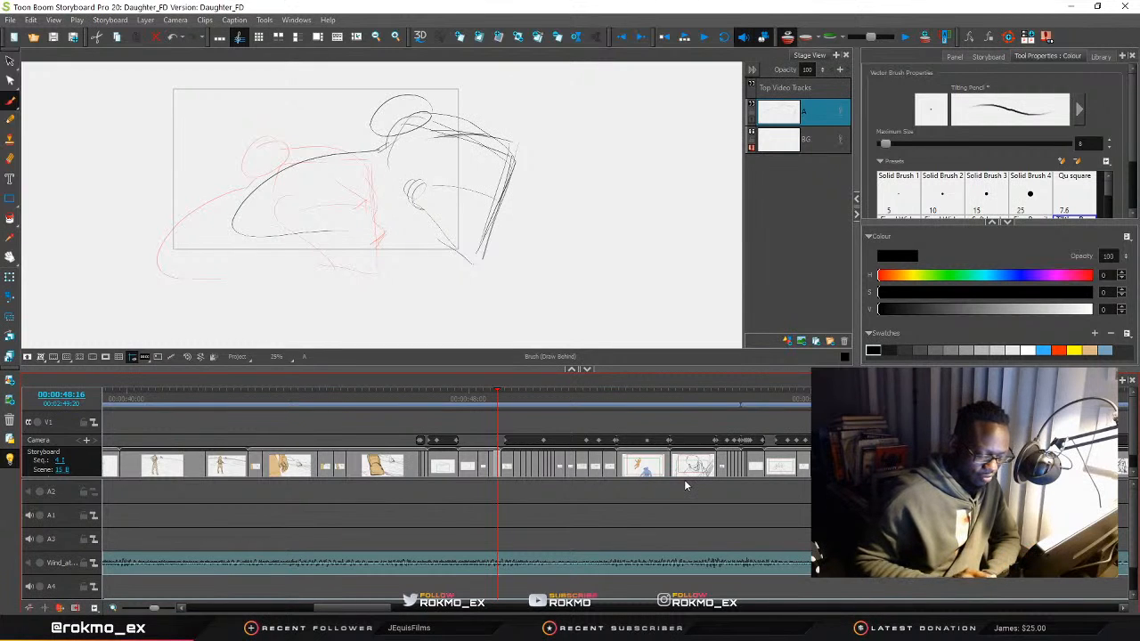
pyautogui.hotkey('alt', ';')
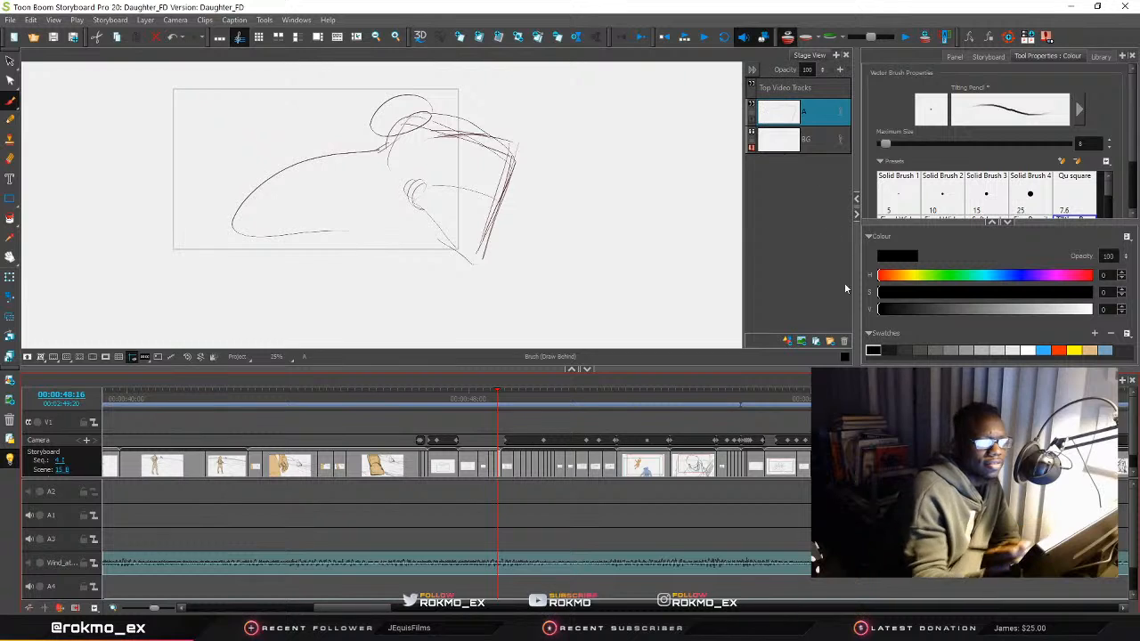
pyautogui.click(844, 342)
pyautogui.click(787, 341)
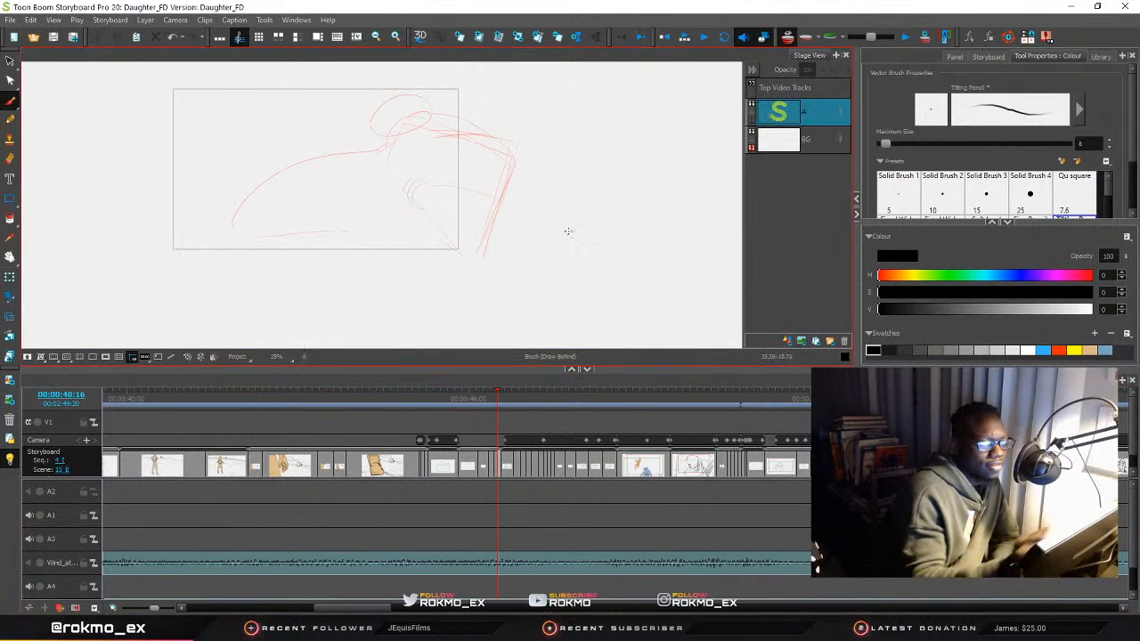
# Sketch the next pose's back line, bun, hairline, ear and tilted head block mostly outside the camera frame
pyautogui.moveTo(352, 197)
pyautogui.mouseDown()
pyautogui.moveTo(527, 153)
pyautogui.moveTo(583, 192)
pyautogui.moveTo(544, 142)
pyautogui.moveTo(589, 187)
pyautogui.mouseUp()
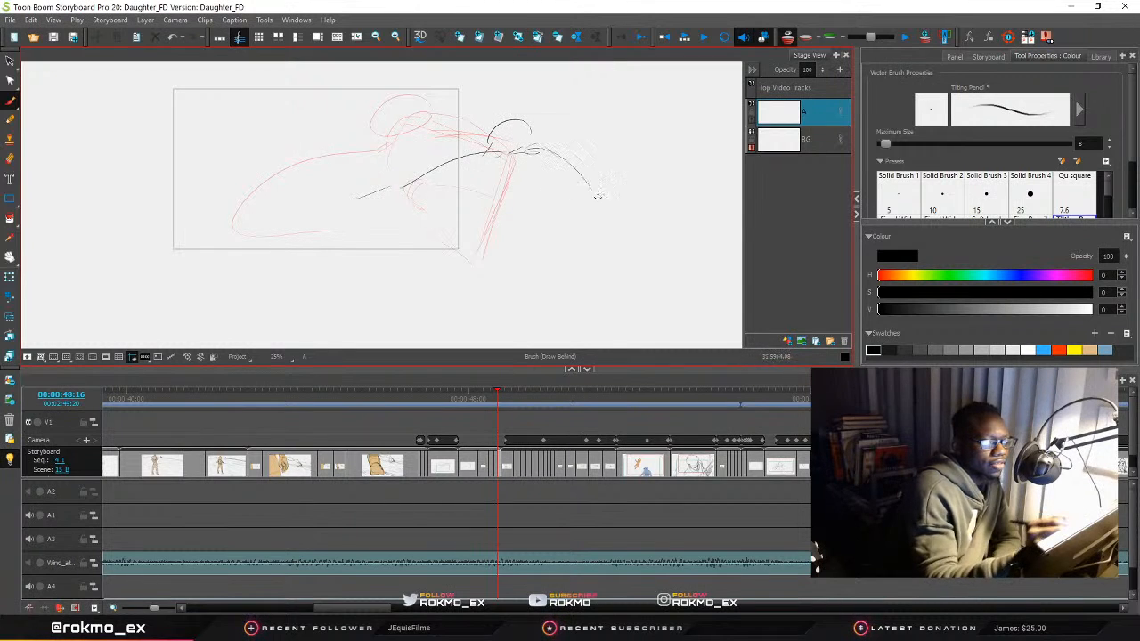
pyautogui.moveTo(508, 148)
pyautogui.mouseDown()
pyautogui.moveTo(571, 160)
pyautogui.moveTo(564, 154)
pyautogui.moveTo(601, 174)
pyautogui.moveTo(606, 192)
pyautogui.moveTo(555, 288)
pyautogui.moveTo(501, 252)
pyautogui.mouseUp()
pyautogui.moveTo(514, 119)
pyautogui.mouseDown()
pyautogui.moveTo(484, 137)
pyautogui.moveTo(549, 203)
pyautogui.moveTo(580, 213)
pyautogui.moveTo(565, 275)
pyautogui.mouseUp()
pyautogui.moveTo(514, 191)
pyautogui.mouseDown()
pyautogui.moveTo(508, 247)
pyautogui.moveTo(519, 261)
pyautogui.moveTo(485, 284)
pyautogui.mouseUp()
# Rough in the shoulder, bent arm and torso behind the head, trailing back into the camera frame
pyautogui.moveTo(450, 163)
pyautogui.mouseDown()
pyautogui.moveTo(401, 193)
pyautogui.moveTo(303, 210)
pyautogui.moveTo(321, 228)
pyautogui.moveTo(385, 233)
pyautogui.mouseUp()
pyautogui.moveTo(407, 237); pyautogui.dragTo(473, 221)
pyautogui.moveTo(441, 168)
pyautogui.mouseDown()
pyautogui.moveTo(402, 187)
pyautogui.moveTo(327, 190)
pyautogui.moveTo(333, 239)
pyautogui.moveTo(448, 228)
pyautogui.mouseUp()
pyautogui.moveTo(371, 248)
pyautogui.mouseDown()
pyautogui.moveTo(435, 260)
pyautogui.moveTo(460, 239)
pyautogui.mouseUp()
pyautogui.moveTo(467, 247); pyautogui.dragTo(413, 276)
pyautogui.moveTo(354, 232)
pyautogui.mouseDown()
pyautogui.moveTo(287, 266)
pyautogui.moveTo(355, 279)
pyautogui.moveTo(459, 268)
pyautogui.moveTo(489, 238)
pyautogui.mouseUp()
pyautogui.moveTo(442, 163); pyautogui.dragTo(292, 271)
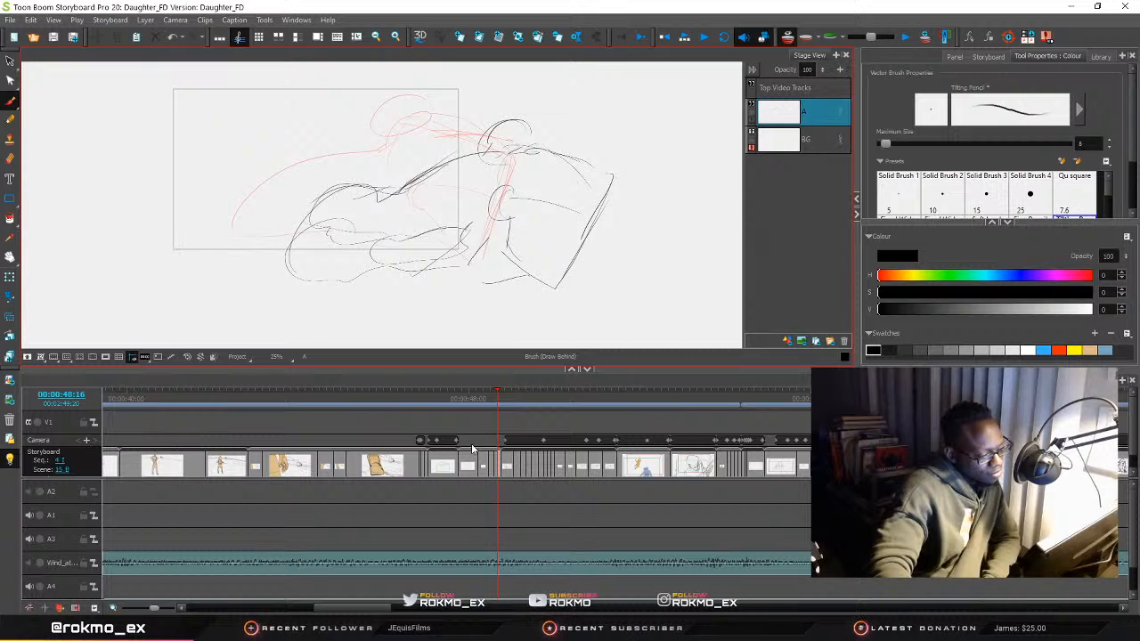
# Add a blank panel at 00:00:48:18 at the end of scene 15_B and shorten it to end at 00:00:49:03
pyautogui.moveTo(503, 403)
pyautogui.mouseDown()
pyautogui.moveTo(472, 398)
pyautogui.moveTo(499, 385)
pyautogui.moveTo(476, 385)
pyautogui.moveTo(501, 385)
pyautogui.moveTo(471, 385)
pyautogui.moveTo(499, 385)
pyautogui.mouseUp()
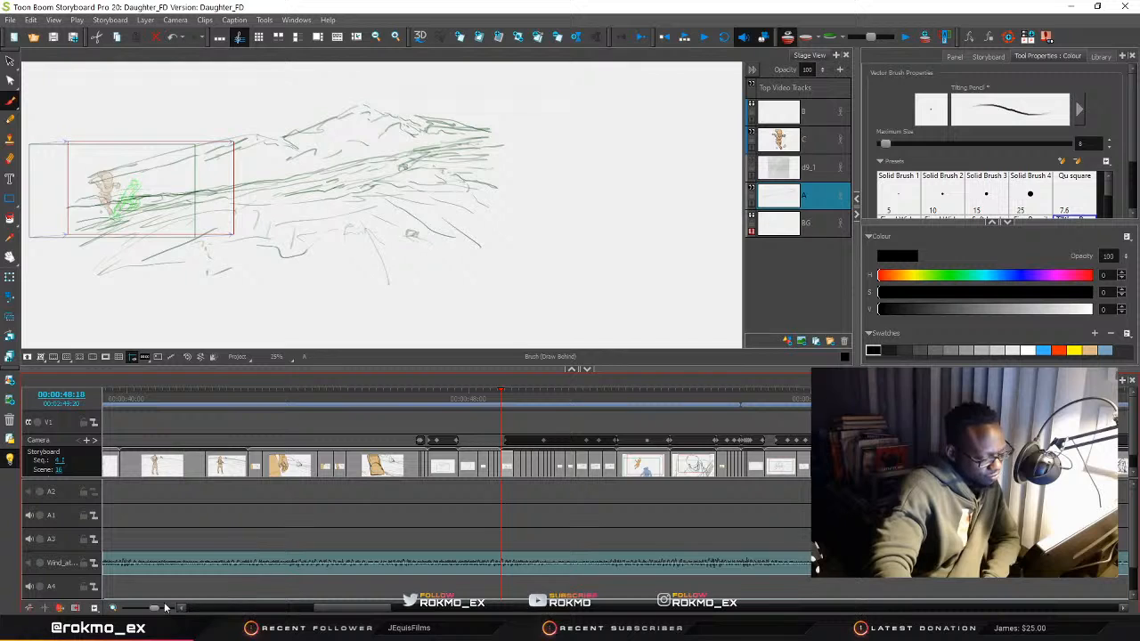
pyautogui.moveTo(159, 609); pyautogui.dragTo(164, 609)
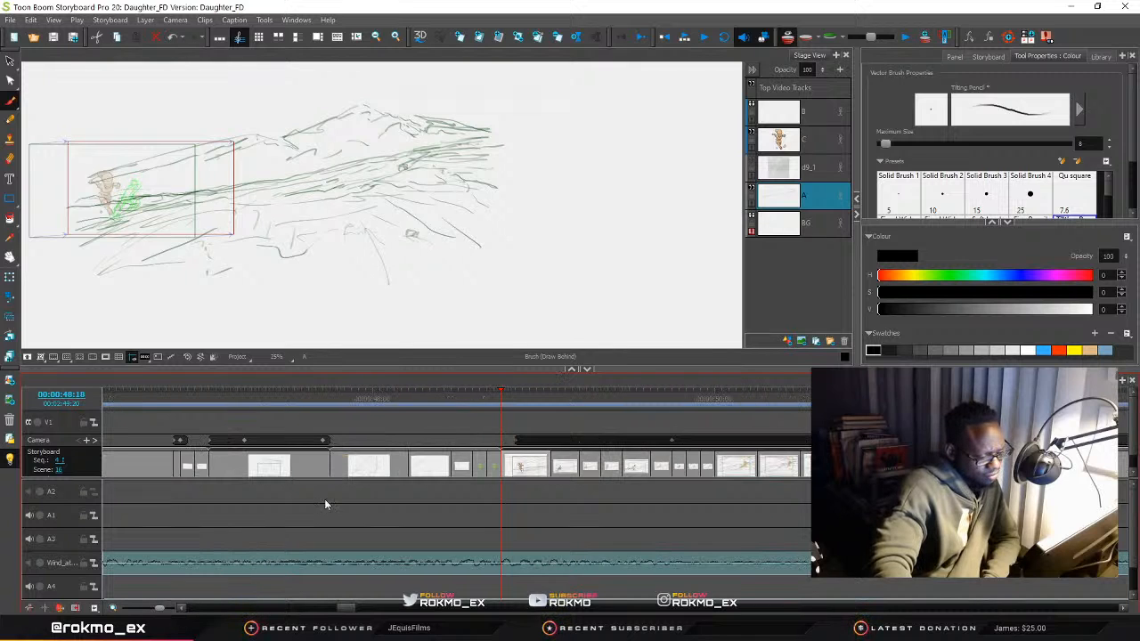
pyautogui.moveTo(499, 394)
pyautogui.mouseDown()
pyautogui.moveTo(477, 394)
pyautogui.moveTo(494, 396)
pyautogui.mouseUp()
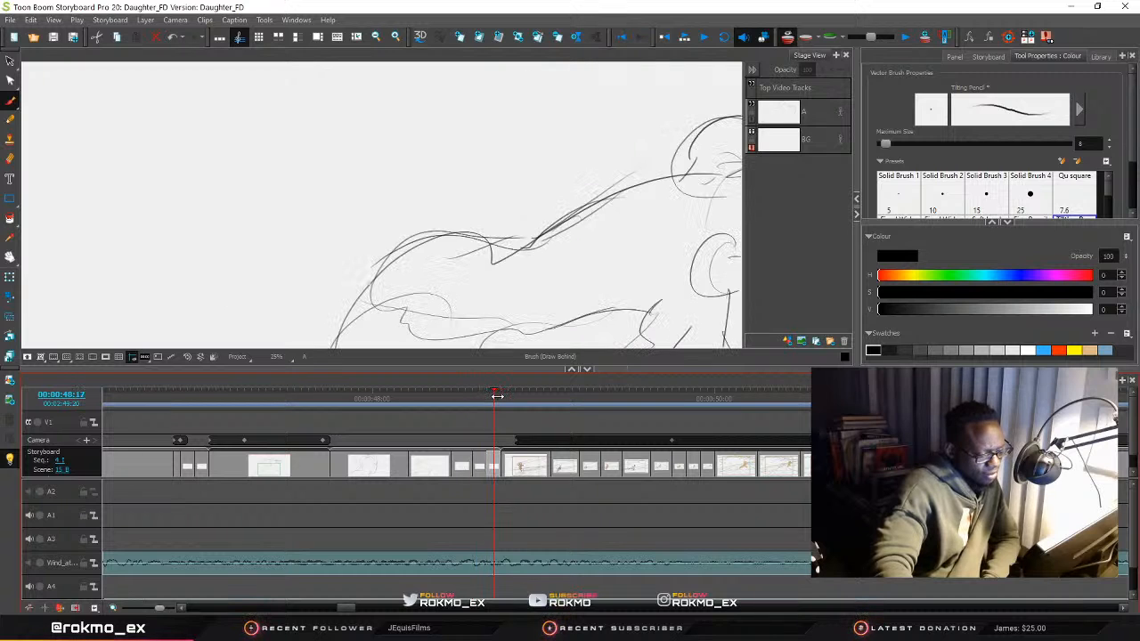
pyautogui.moveTo(498, 396); pyautogui.dragTo(498, 398)
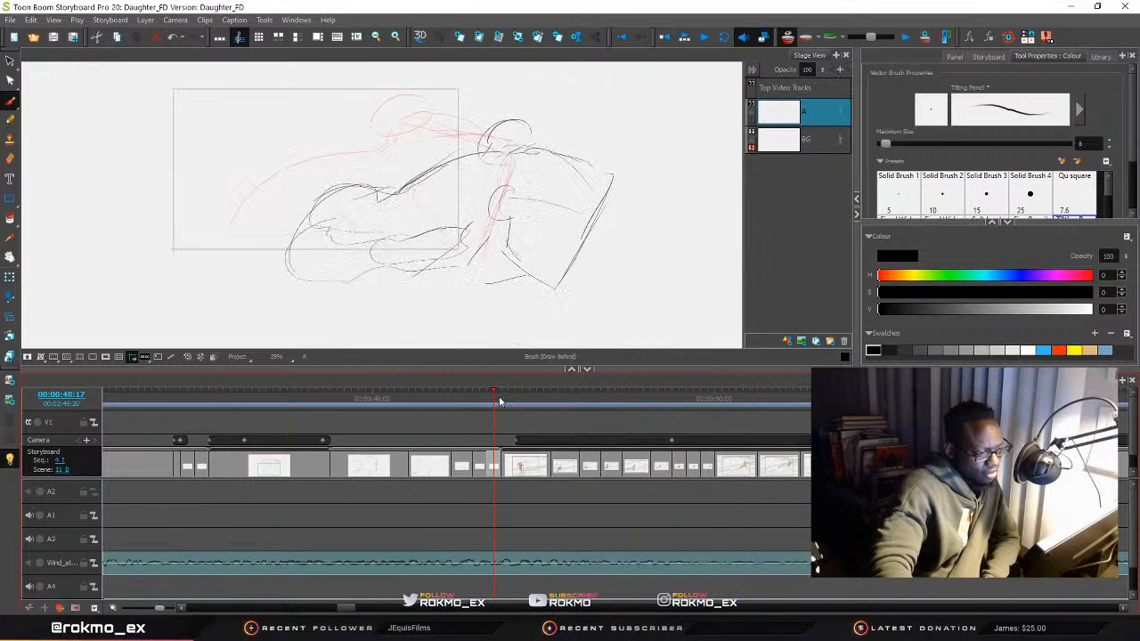
pyautogui.click(462, 38)
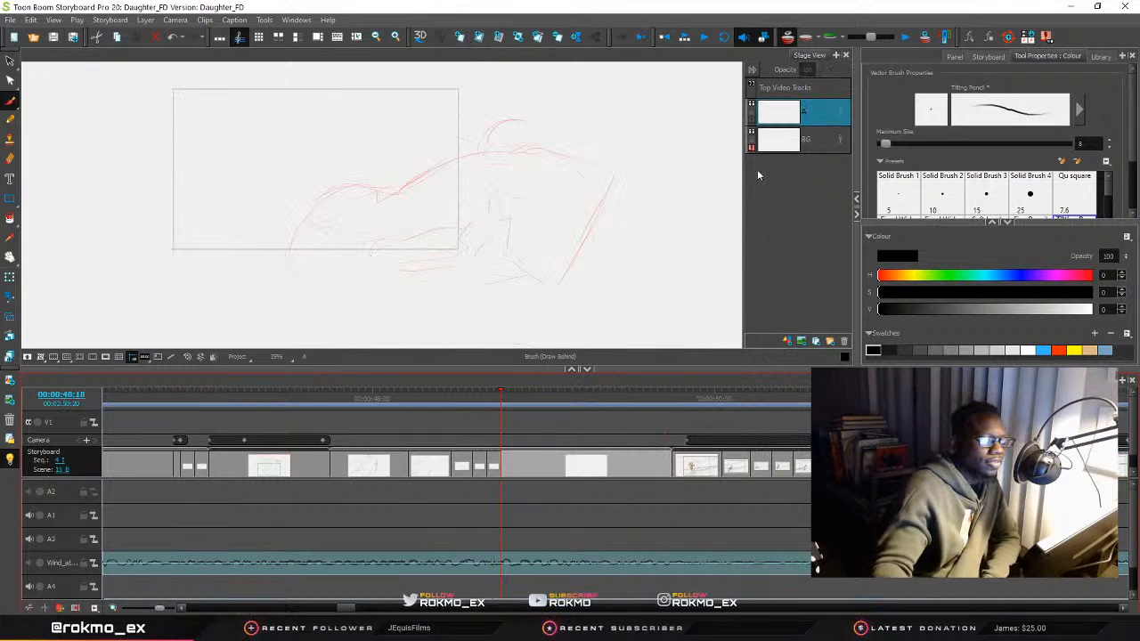
pyautogui.moveTo(499, 399); pyautogui.dragTo(565, 399)
pyautogui.moveTo(669, 460); pyautogui.dragTo(566, 460)
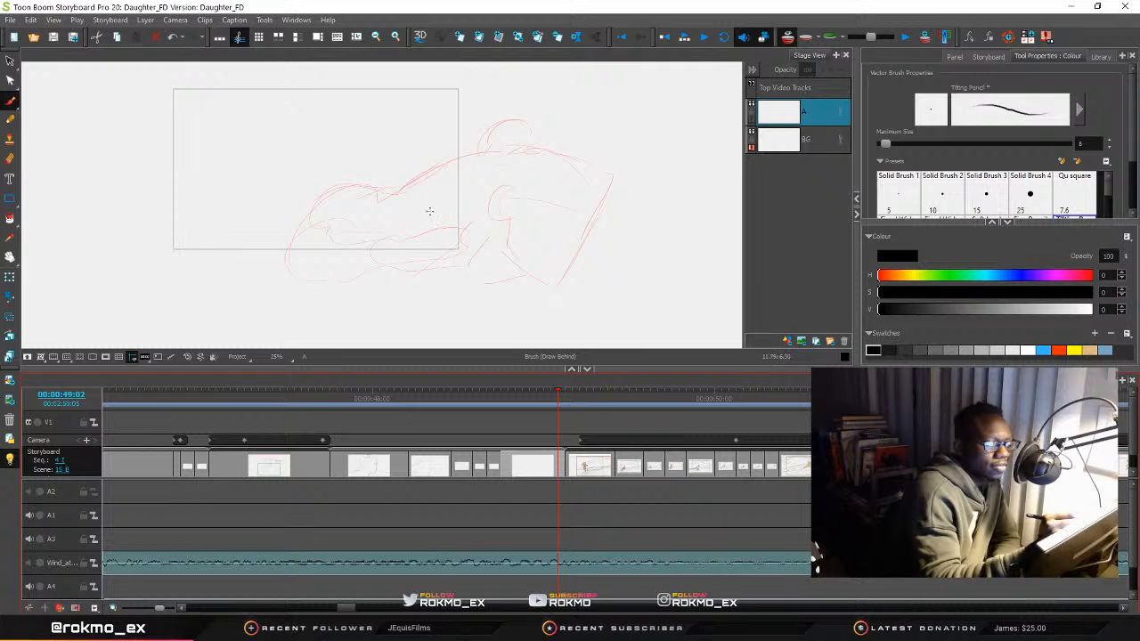
# Sketch the bun, back line, shoulder and arm of a further pose, ahead of the onion-skinned one
pyautogui.moveTo(465, 167)
pyautogui.mouseDown()
pyautogui.moveTo(486, 149)
pyautogui.moveTo(598, 135)
pyautogui.mouseUp()
pyautogui.moveTo(518, 140)
pyautogui.mouseDown()
pyautogui.moveTo(599, 113)
pyautogui.moveTo(552, 131)
pyautogui.moveTo(629, 149)
pyautogui.mouseUp()
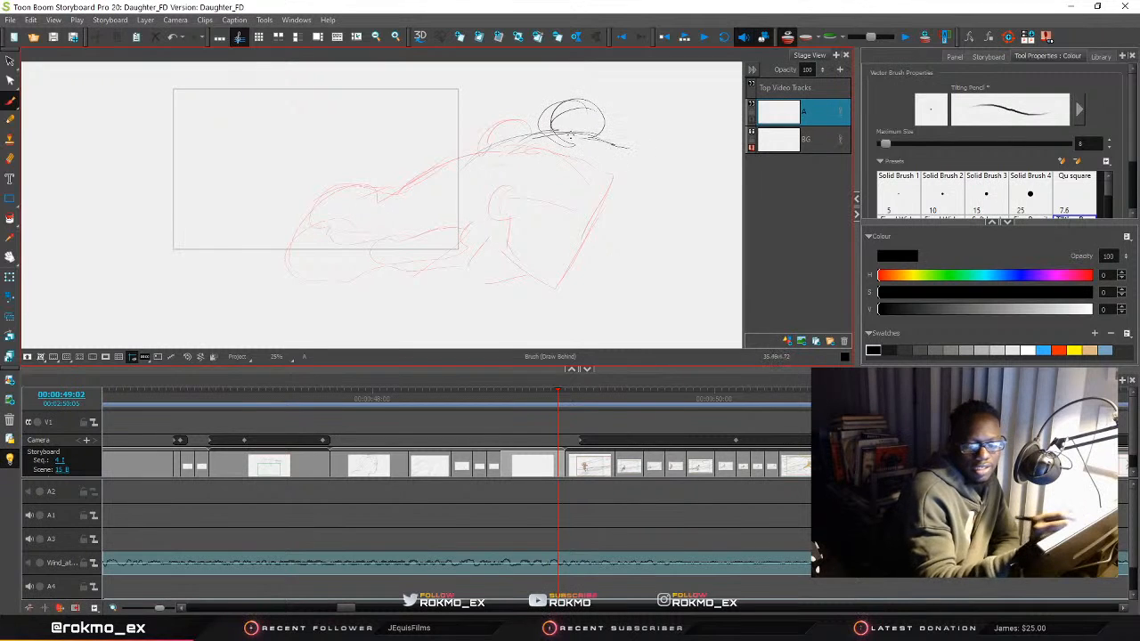
pyautogui.moveTo(540, 129)
pyautogui.mouseDown()
pyautogui.moveTo(422, 197)
pyautogui.moveTo(441, 223)
pyautogui.mouseUp()
pyautogui.moveTo(456, 184)
pyautogui.mouseDown()
pyautogui.moveTo(421, 201)
pyautogui.moveTo(399, 233)
pyautogui.moveTo(456, 245)
pyautogui.moveTo(409, 247)
pyautogui.moveTo(459, 265)
pyautogui.moveTo(566, 233)
pyautogui.mouseUp()
pyautogui.moveTo(406, 217)
pyautogui.mouseDown()
pyautogui.moveTo(383, 240)
pyautogui.moveTo(468, 278)
pyautogui.moveTo(596, 217)
pyautogui.moveTo(554, 234)
pyautogui.moveTo(595, 189)
pyautogui.moveTo(667, 169)
pyautogui.moveTo(642, 276)
pyautogui.mouseUp()
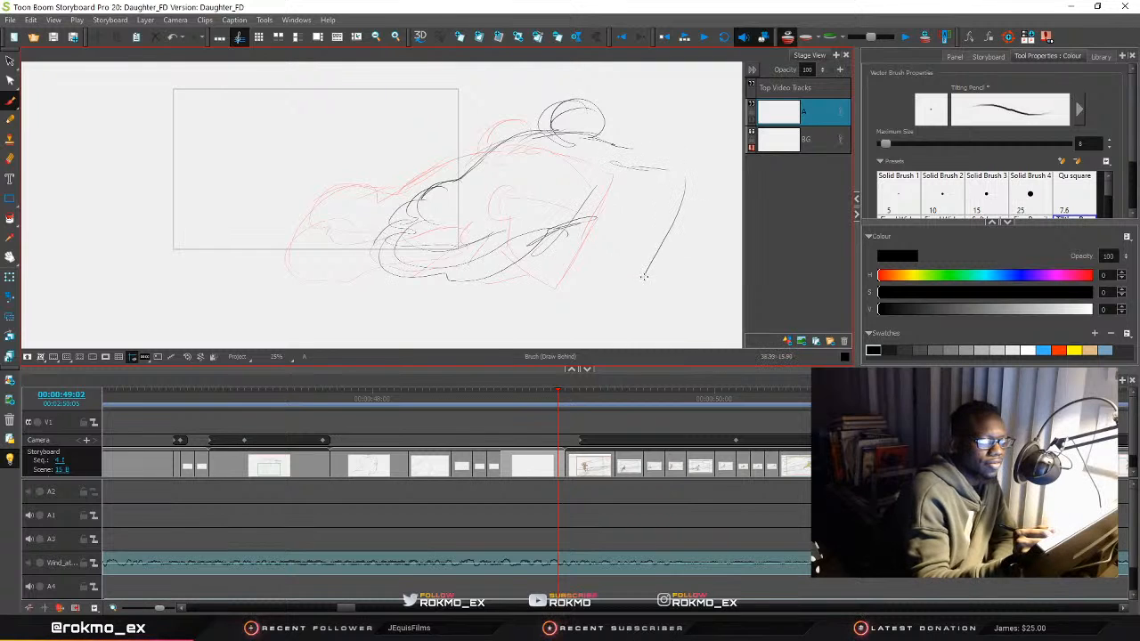
# Draw the pose's face lines, hairline, ear and jaw to complete the tilted head
pyautogui.moveTo(651, 167); pyautogui.dragTo(632, 282)
pyautogui.moveTo(616, 140)
pyautogui.mouseDown()
pyautogui.moveTo(663, 169)
pyautogui.moveTo(615, 294)
pyautogui.mouseUp()
pyautogui.moveTo(491, 160)
pyautogui.mouseDown()
pyautogui.moveTo(585, 148)
pyautogui.moveTo(556, 147)
pyautogui.moveTo(588, 118)
pyautogui.moveTo(563, 153)
pyautogui.moveTo(600, 141)
pyautogui.mouseUp()
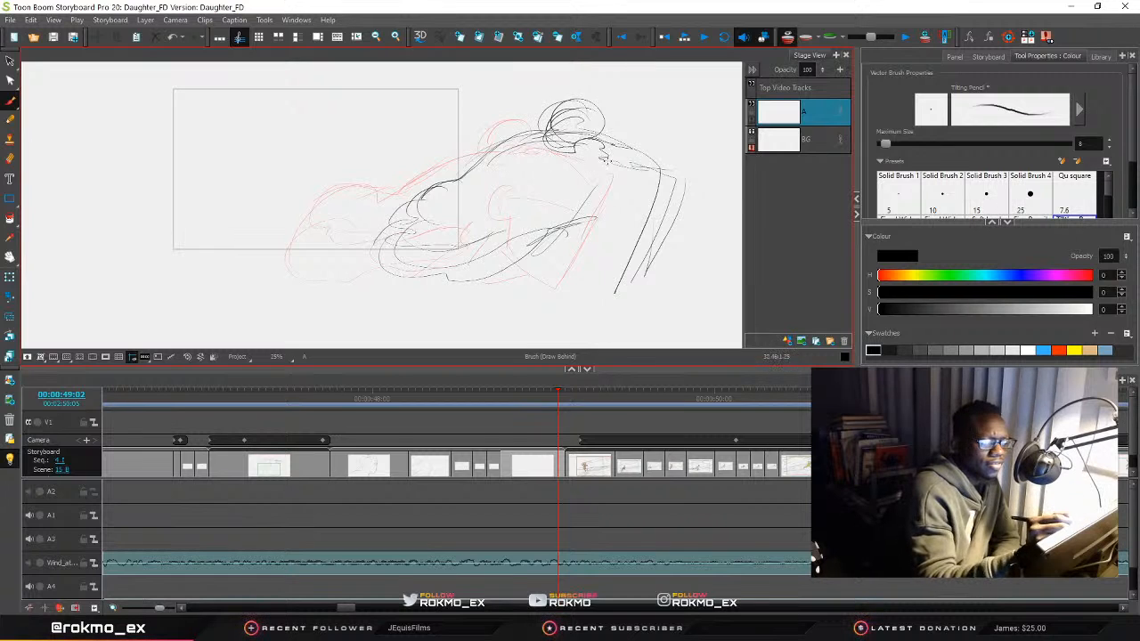
pyautogui.moveTo(644, 182)
pyautogui.mouseDown()
pyautogui.moveTo(605, 294)
pyautogui.moveTo(563, 254)
pyautogui.mouseUp()
pyautogui.moveTo(559, 193)
pyautogui.mouseDown()
pyautogui.moveTo(540, 226)
pyautogui.moveTo(561, 249)
pyautogui.mouseUp()
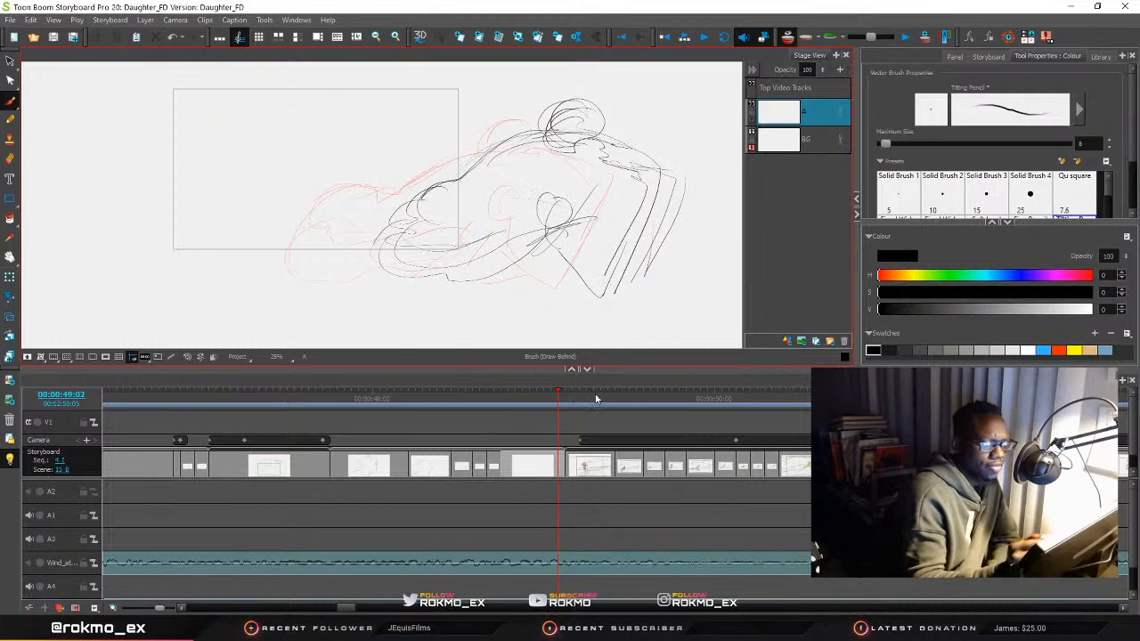
# Delete layer A from the last scene 15_B panel and draw two small ovals over the onion-skinned body
pyautogui.moveTo(561, 398); pyautogui.dragTo(515, 410)
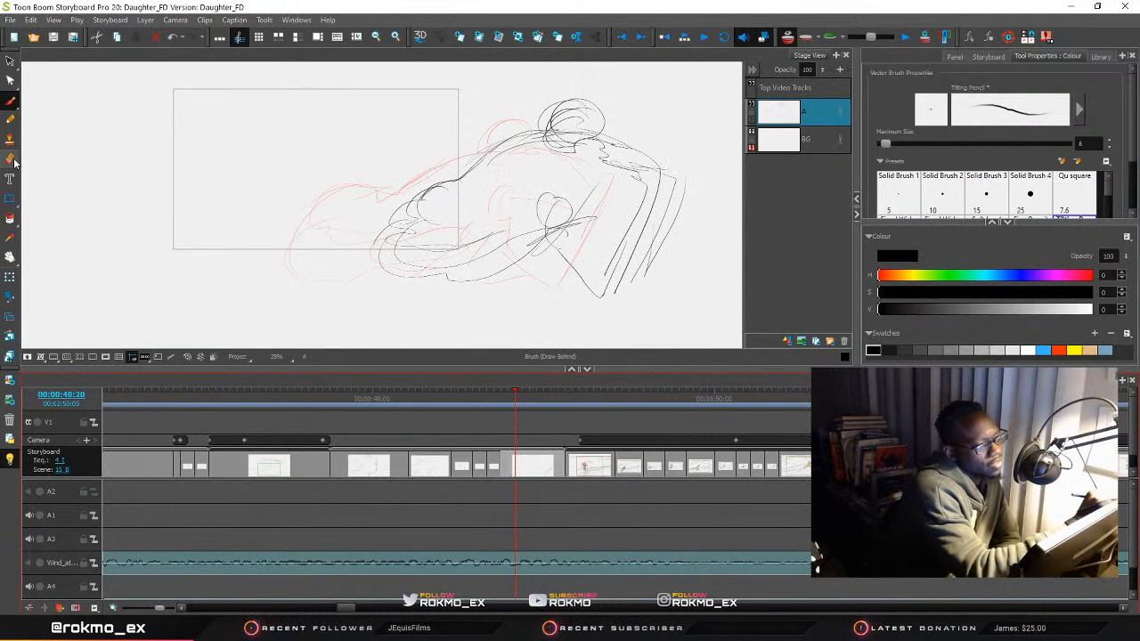
pyautogui.click(844, 341)
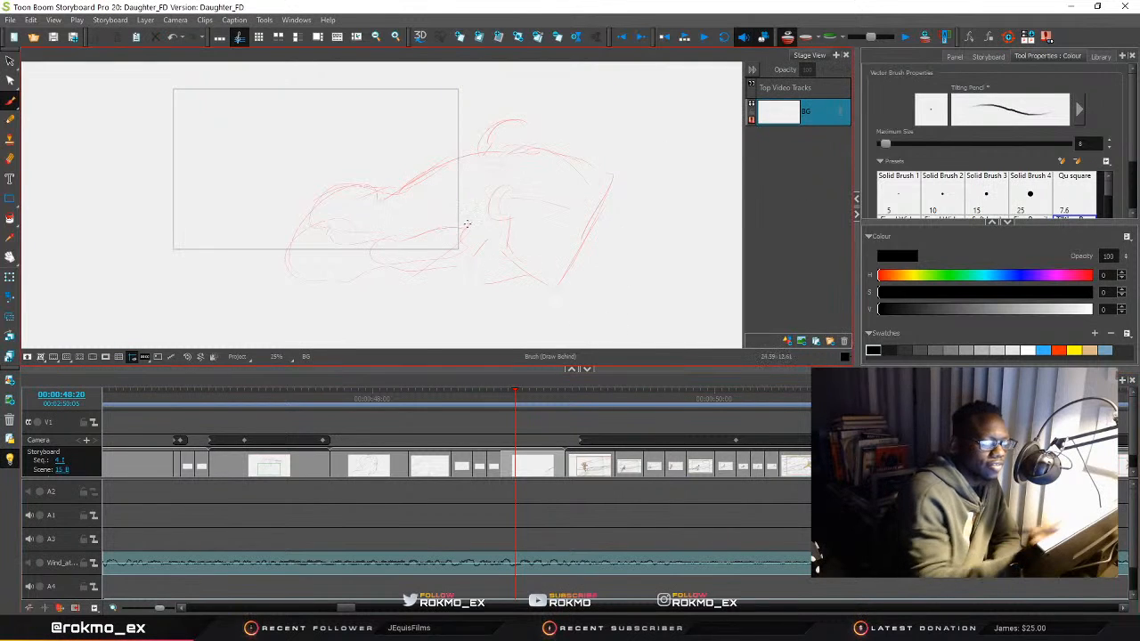
pyautogui.moveTo(425, 183); pyautogui.dragTo(422, 184)
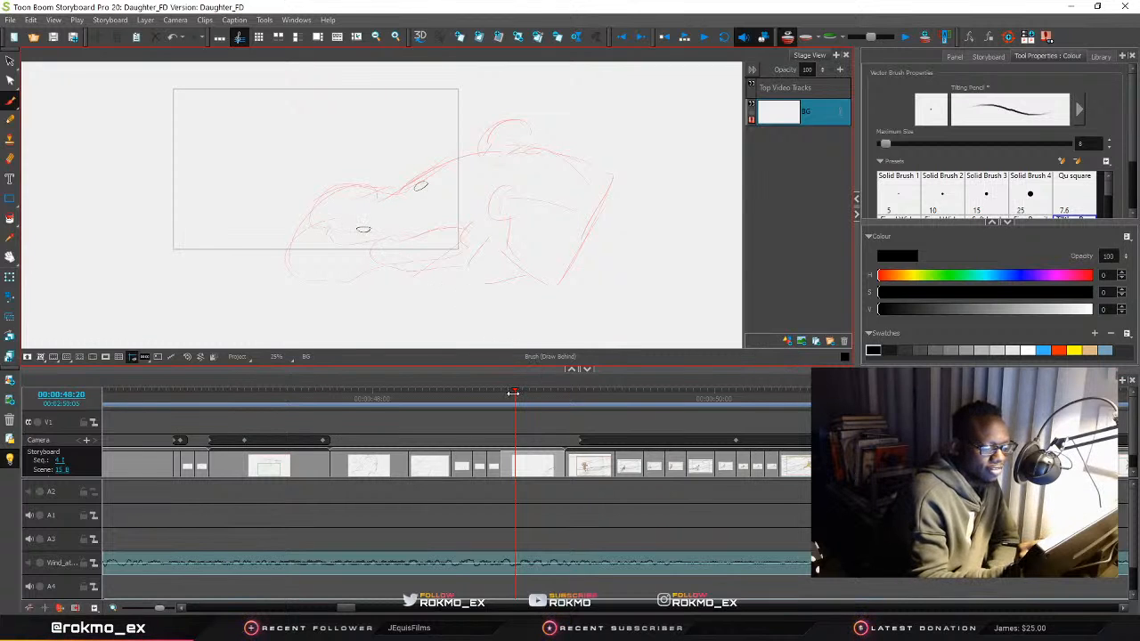
# Try adding a blank panel at 00:00:49:03, and shorten the last panel of scene 15_B to end at 00:00:48:21
pyautogui.moveTo(510, 394); pyautogui.dragTo(551, 403)
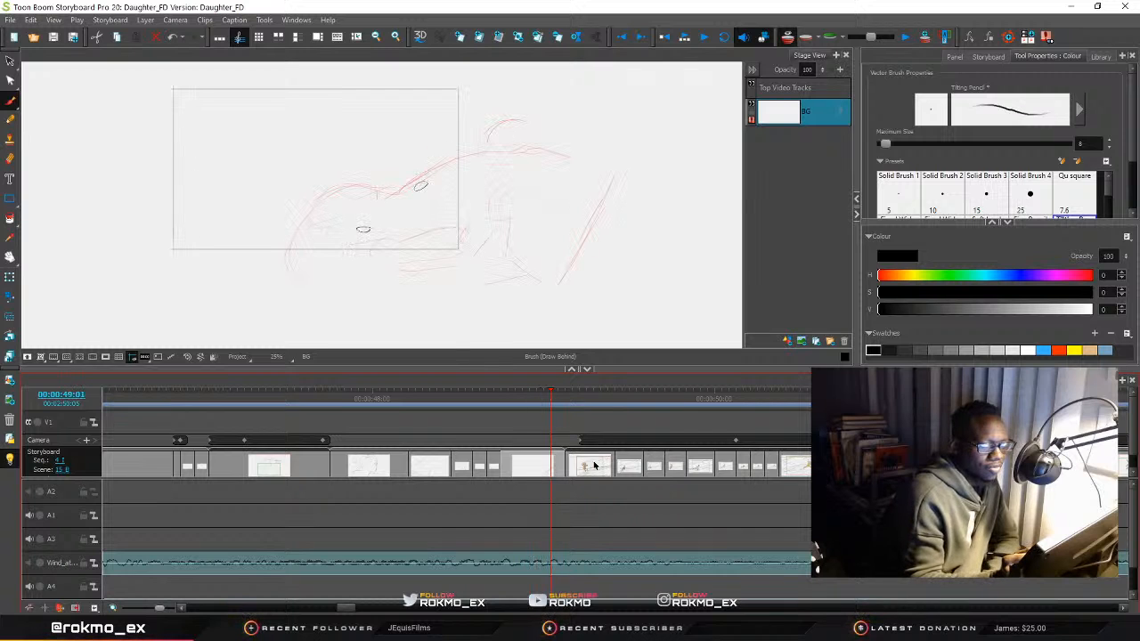
pyautogui.press('p')
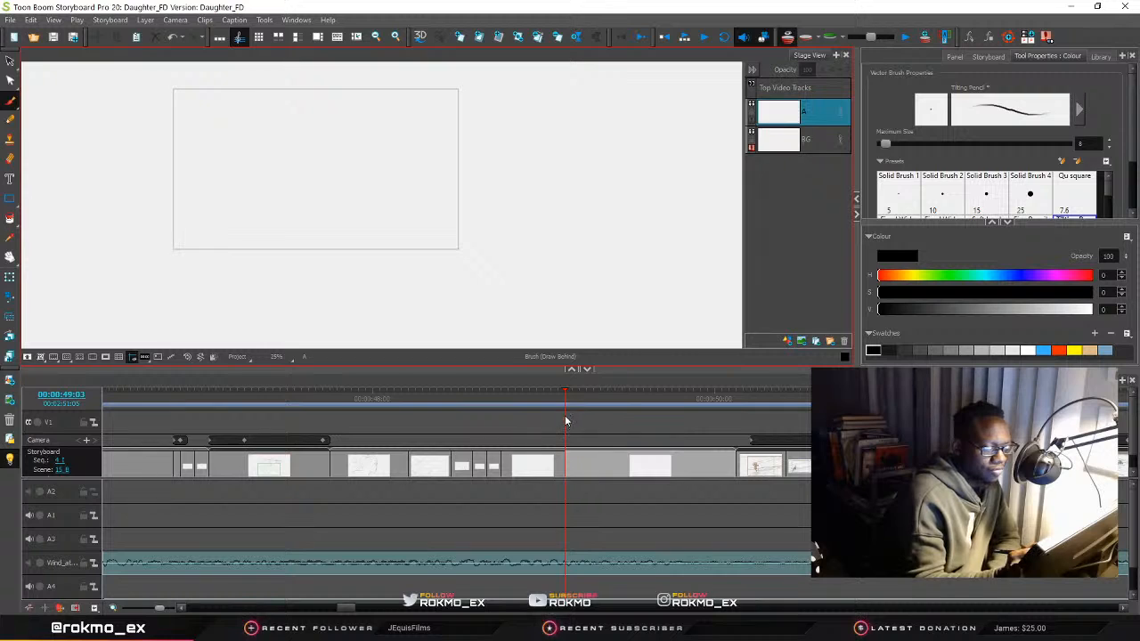
pyautogui.moveTo(732, 460); pyautogui.dragTo(515, 460)
# Play and scrub through the scene 15_B pose panels into scene 16 to check the timing of the movement
pyautogui.moveTo(514, 393); pyautogui.dragTo(379, 424)
pyautogui.press('space')
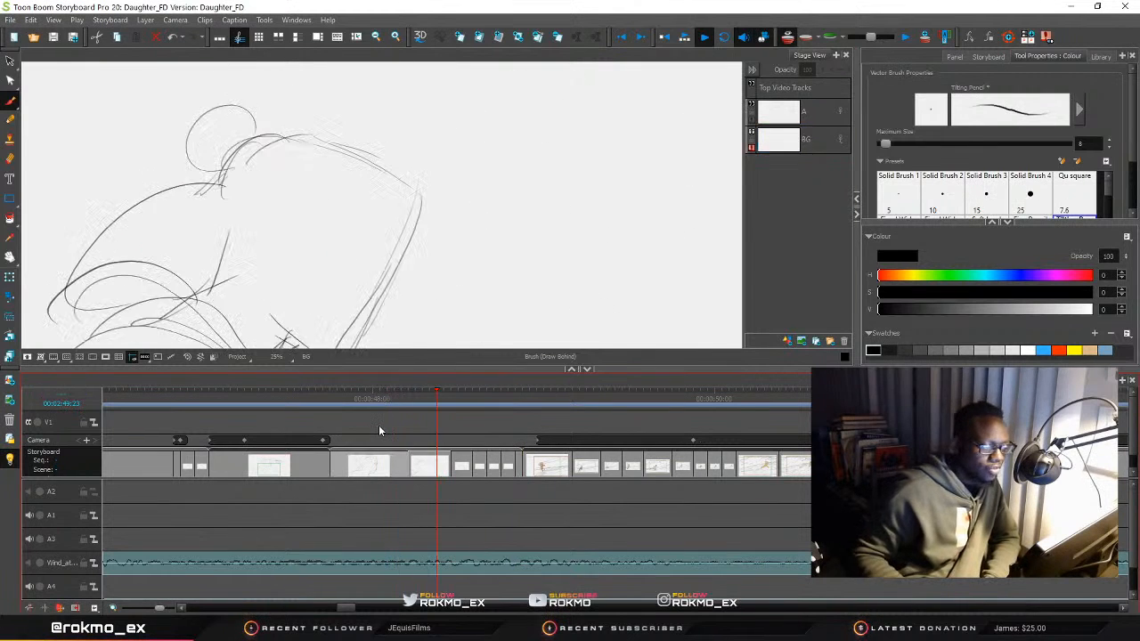
pyautogui.press('space')
pyautogui.click(436, 441)
pyautogui.moveTo(443, 441)
pyautogui.mouseDown()
pyautogui.moveTo(545, 437)
pyautogui.moveTo(526, 443)
pyautogui.mouseUp()
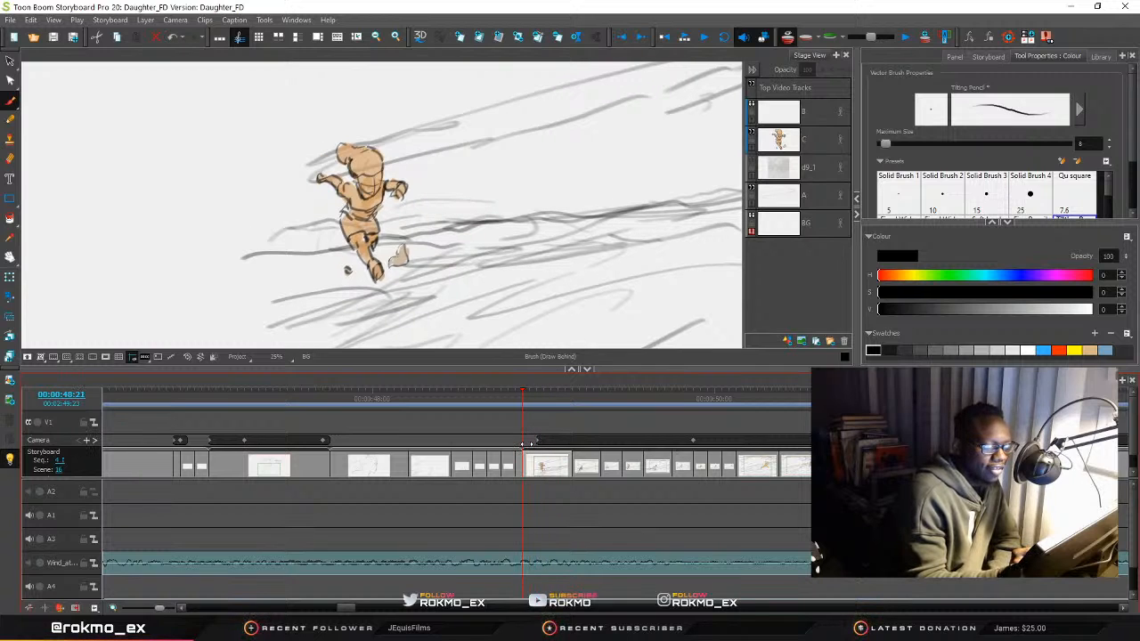
# Move scene 16's first camera keyframe to the start of the scene and shorten its opening panel by 4 frames
pyautogui.click(538, 463)
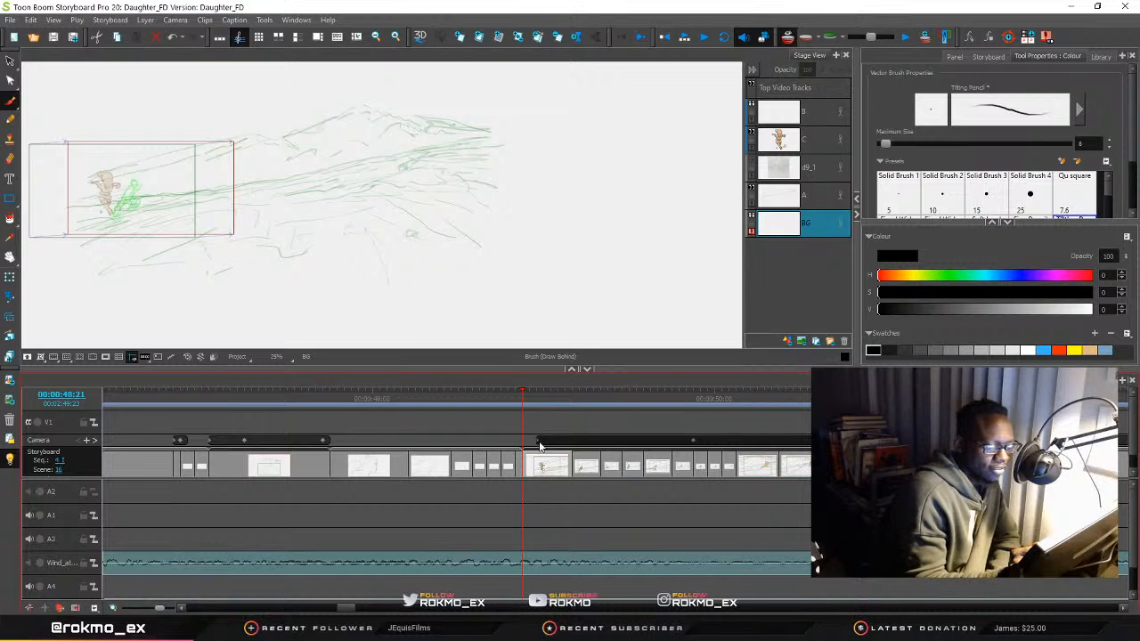
pyautogui.click(538, 443)
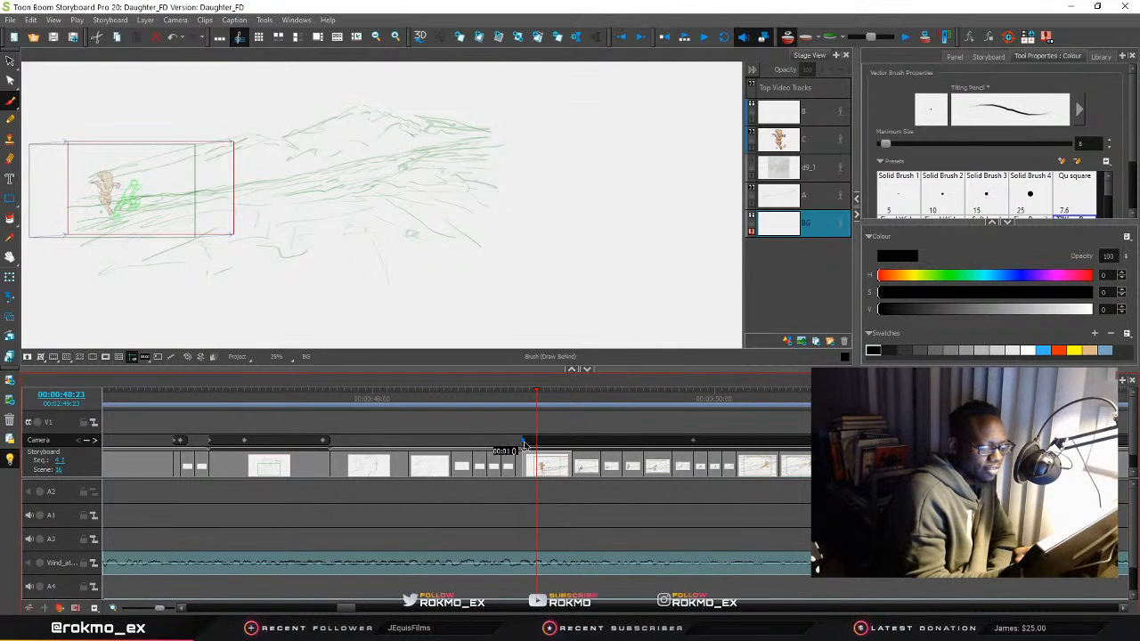
pyautogui.click(522, 444)
pyautogui.moveTo(536, 398)
pyautogui.mouseDown()
pyautogui.moveTo(520, 406)
pyautogui.moveTo(632, 402)
pyautogui.moveTo(538, 427)
pyautogui.moveTo(551, 459)
pyautogui.moveTo(541, 460)
pyautogui.mouseUp()
pyautogui.click(557, 462)
pyautogui.click(536, 395)
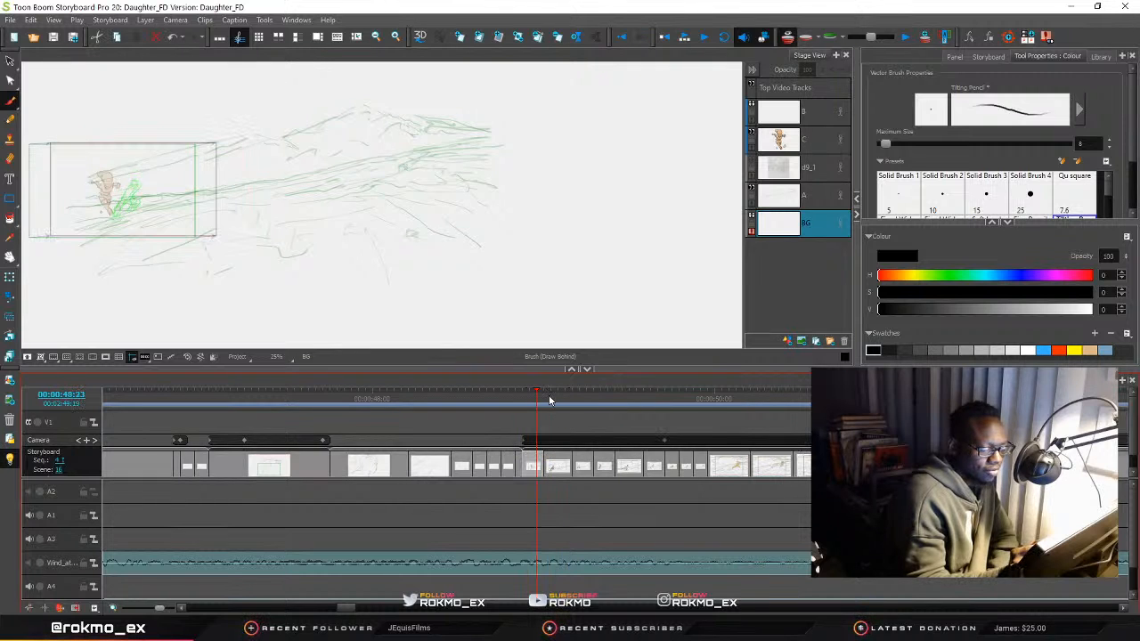
# Play the storyboard from scene 15_B through scene 16 and the following scenes to check the timing of the cut
pyautogui.moveTo(536, 395); pyautogui.dragTo(460, 545)
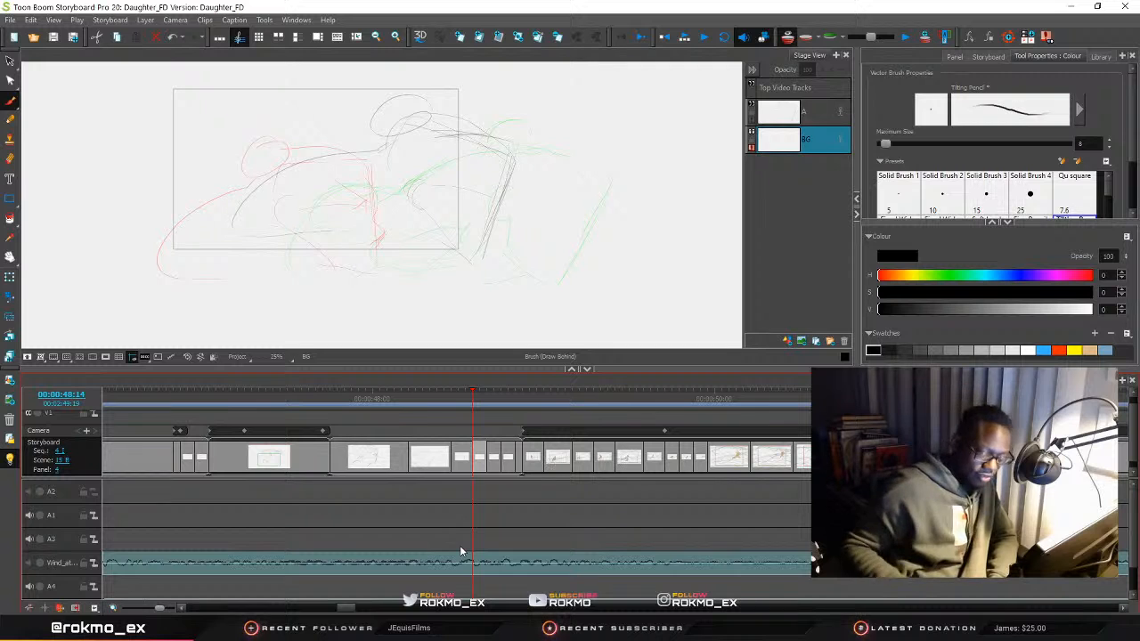
pyautogui.press('Return')
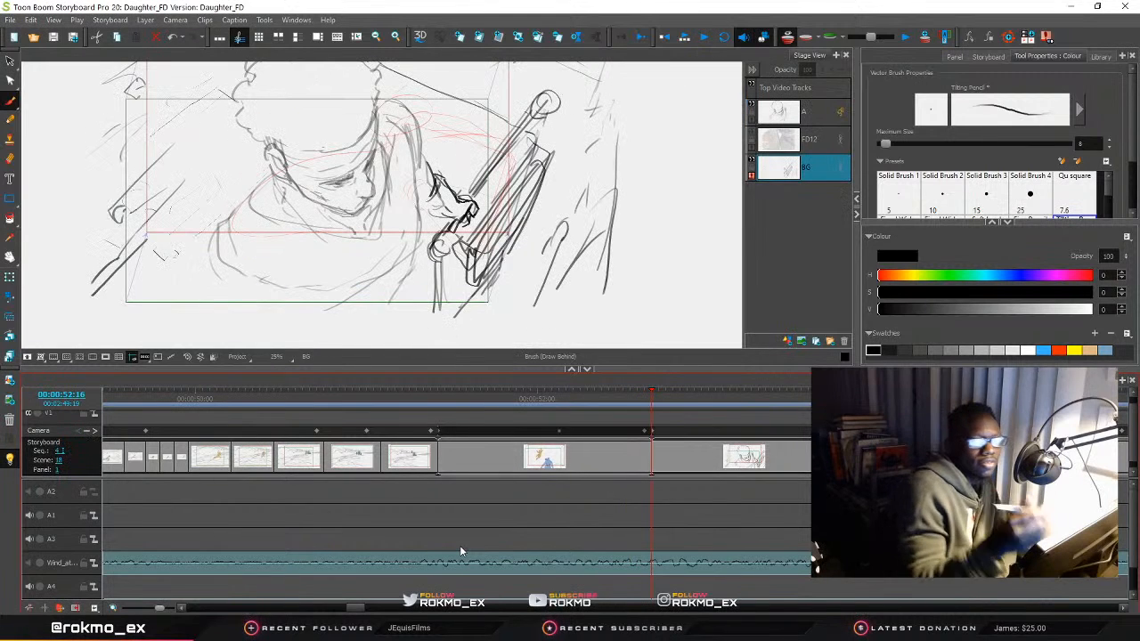
pyautogui.moveTo(649, 402); pyautogui.dragTo(211, 574)
pyautogui.press('Return')
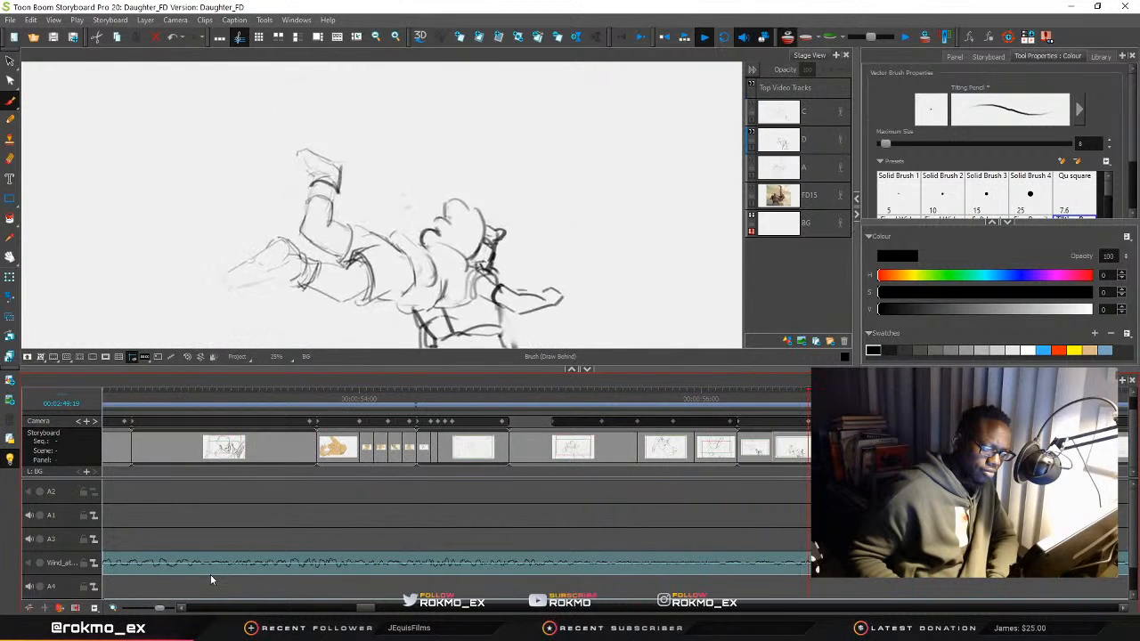
pyautogui.press('space')
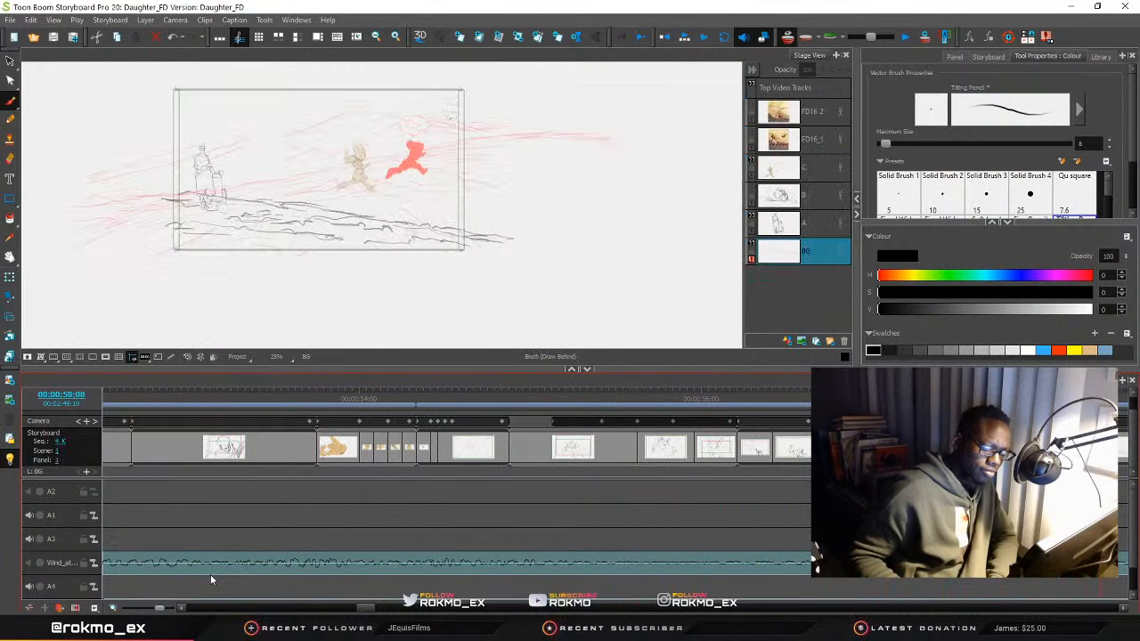
pyautogui.moveTo(1101, 495)
pyautogui.mouseDown()
pyautogui.moveTo(77, 481)
pyautogui.moveTo(337, 467)
pyautogui.moveTo(229, 520)
pyautogui.moveTo(250, 519)
pyautogui.mouseUp()
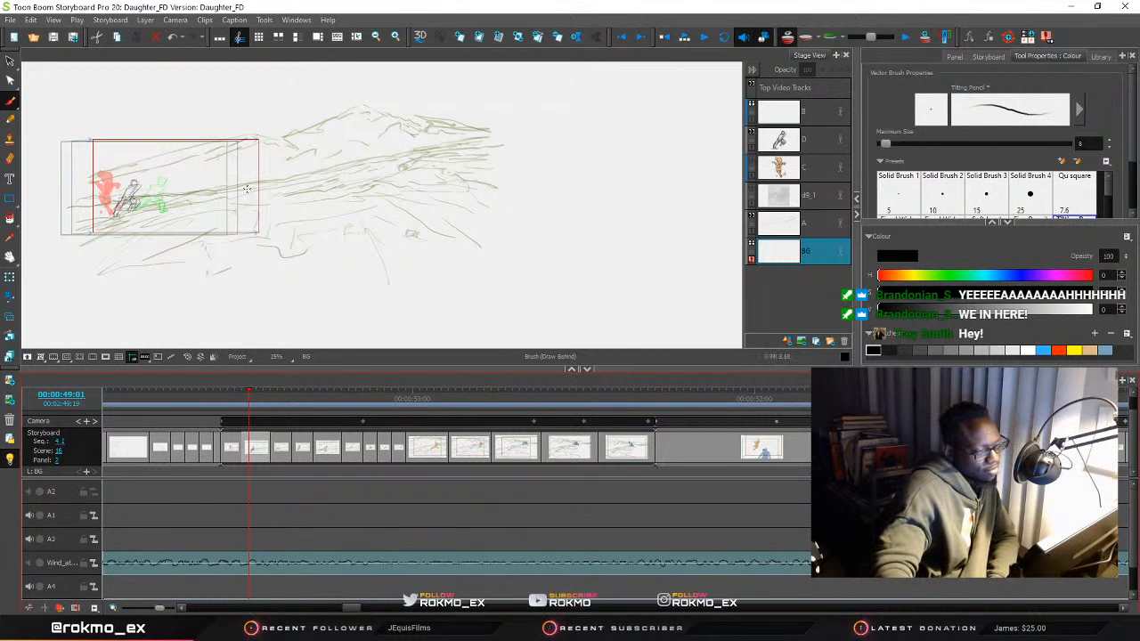
# Sketch the bent back arm of the black running figure on layer D of the scene 16 panel at 00:00:49:01
pyautogui.scroll(2, 92, 225)
pyautogui.scroll(2, 92, 225)
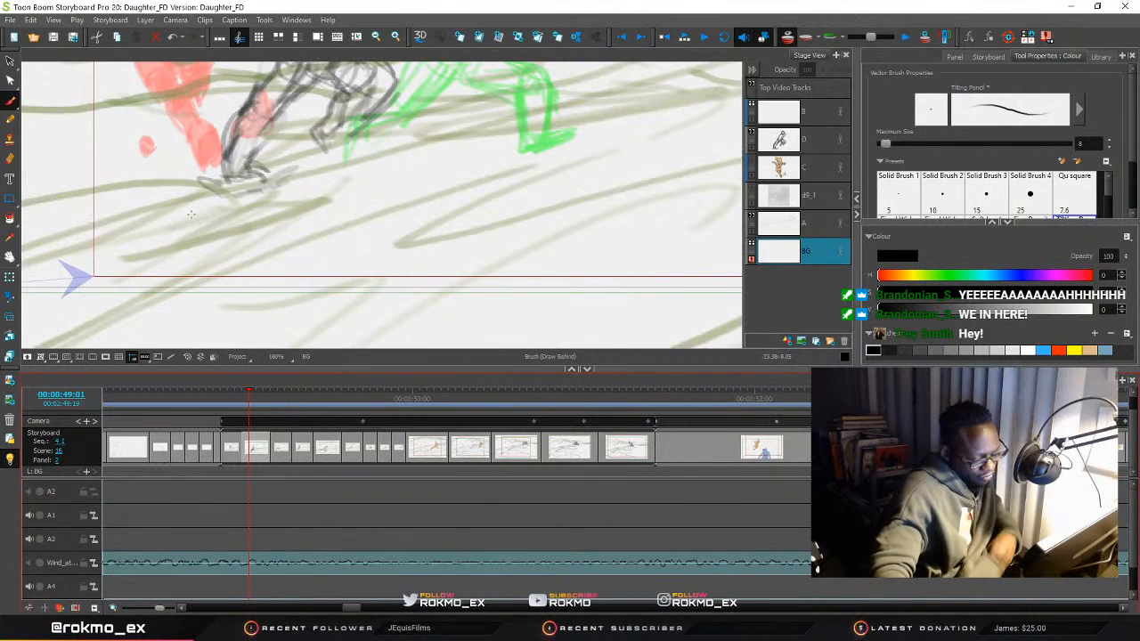
pyautogui.moveTo(236, 143)
pyautogui.mouseDown()
pyautogui.moveTo(334, 316)
pyautogui.moveTo(344, 301)
pyautogui.mouseUp()
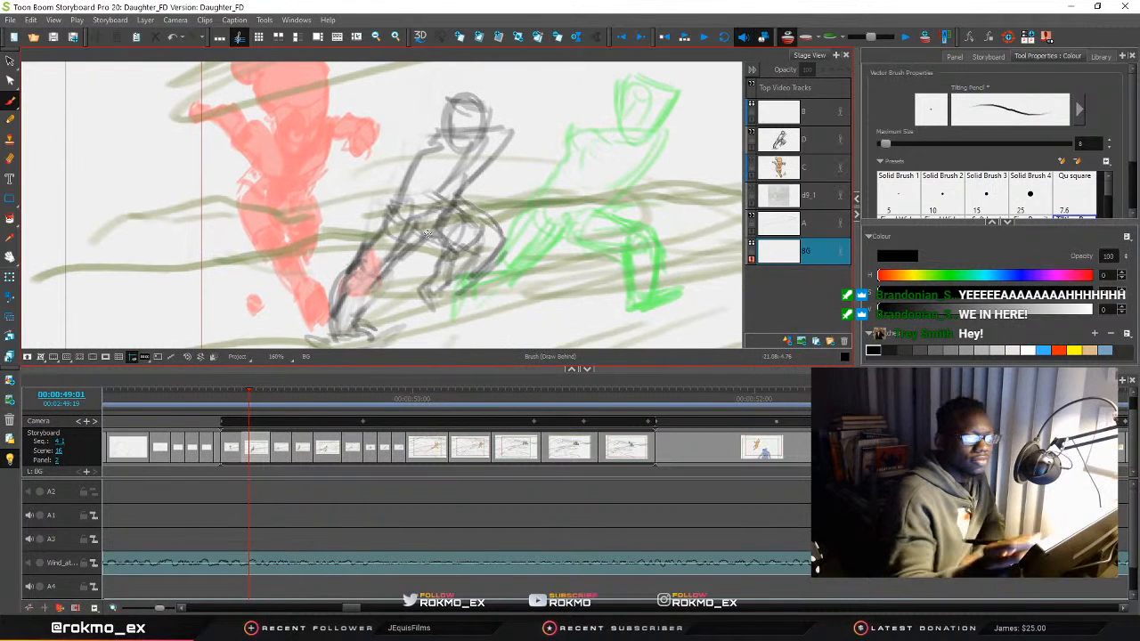
pyautogui.click(817, 143)
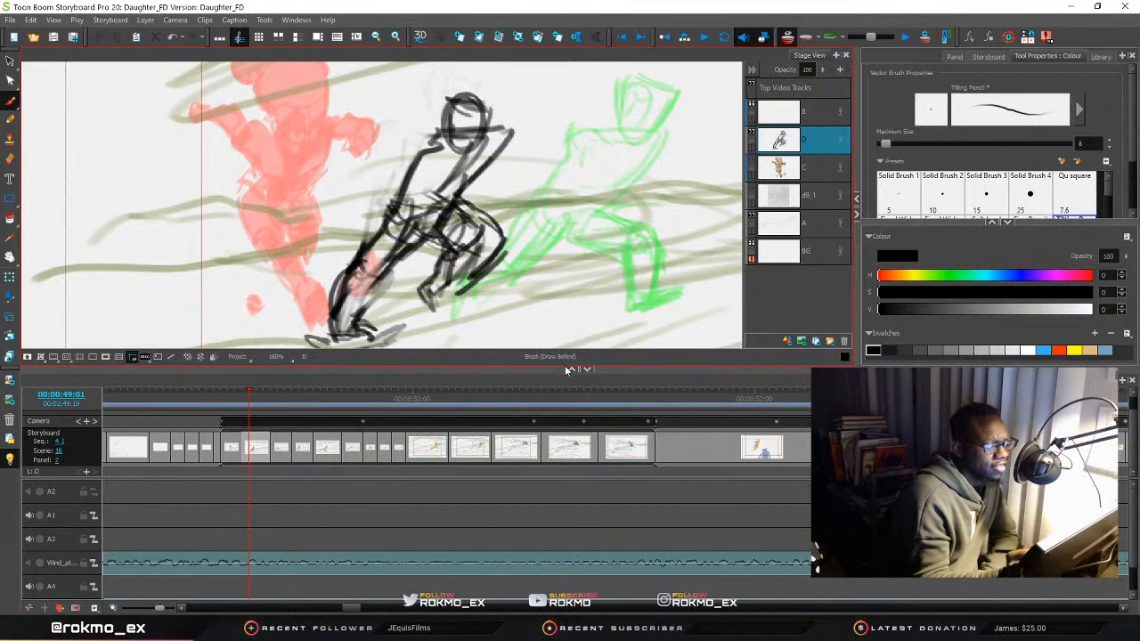
pyautogui.moveTo(427, 147)
pyautogui.mouseDown()
pyautogui.moveTo(373, 182)
pyautogui.moveTo(396, 185)
pyautogui.moveTo(422, 143)
pyautogui.moveTo(416, 170)
pyautogui.moveTo(383, 178)
pyautogui.moveTo(380, 190)
pyautogui.moveTo(372, 184)
pyautogui.moveTo(399, 201)
pyautogui.mouseUp()
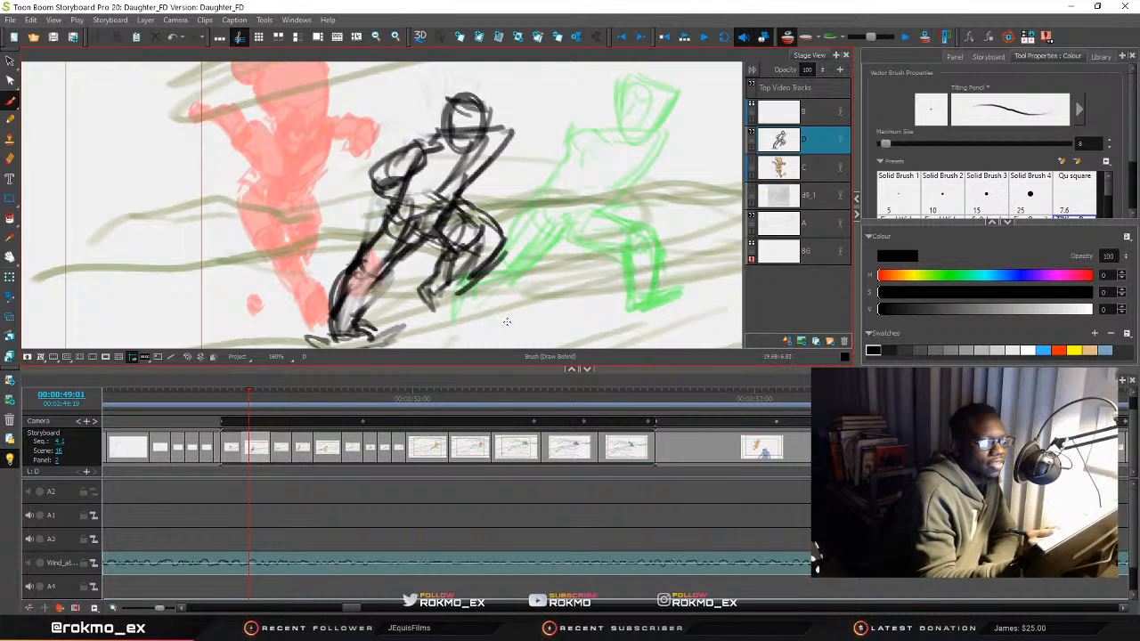
pyautogui.moveTo(422, 146)
pyautogui.mouseDown()
pyautogui.moveTo(407, 162)
pyautogui.moveTo(413, 141)
pyautogui.moveTo(375, 149)
pyautogui.moveTo(373, 170)
pyautogui.moveTo(392, 164)
pyautogui.moveTo(369, 162)
pyautogui.mouseUp()
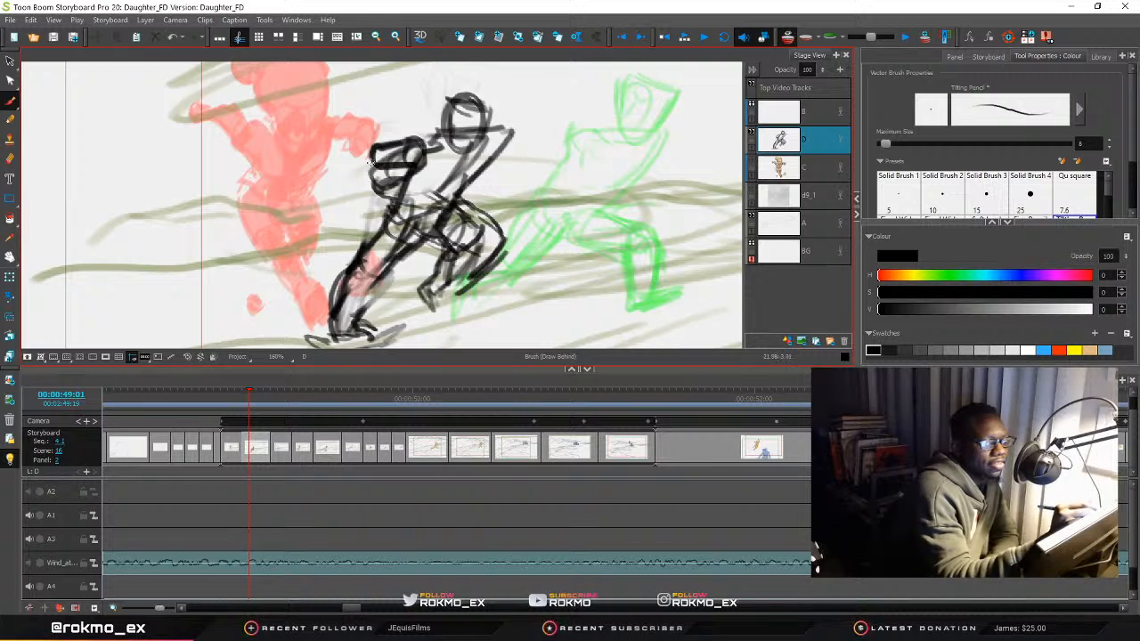
# Erase the rough forearm lines of the runner's back arm and redraw the shoulder and elbow shape
pyautogui.click(9, 159)
pyautogui.moveTo(381, 183)
pyautogui.mouseDown()
pyautogui.moveTo(395, 156)
pyautogui.moveTo(420, 153)
pyautogui.mouseUp()
pyautogui.click(9, 101)
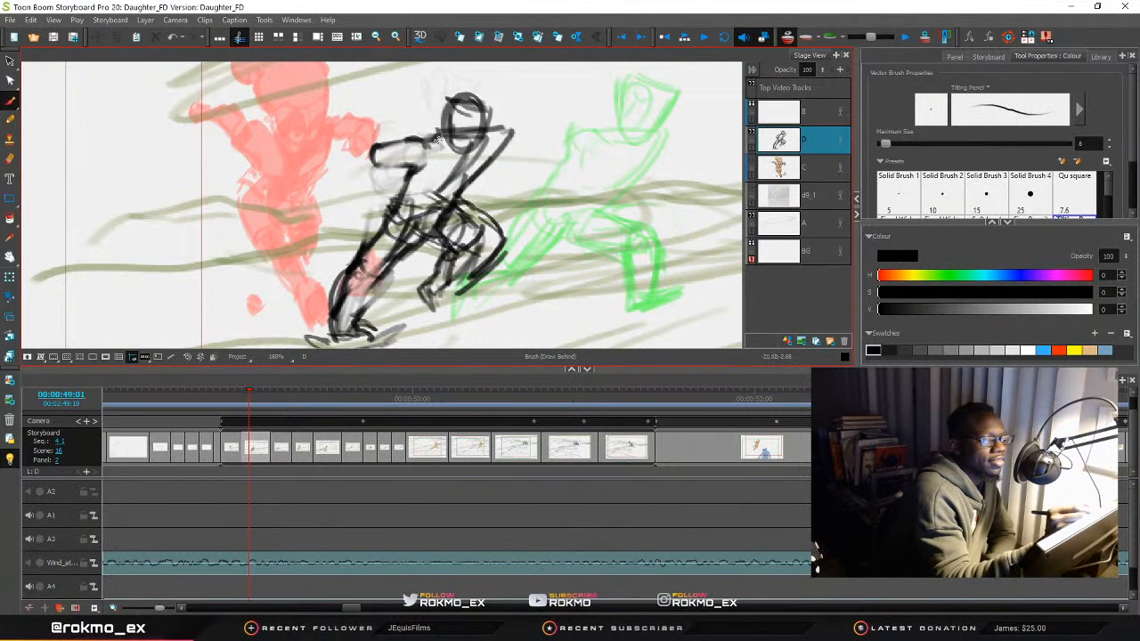
pyautogui.moveTo(438, 152)
pyautogui.mouseDown()
pyautogui.moveTo(407, 156)
pyautogui.moveTo(404, 145)
pyautogui.moveTo(372, 153)
pyautogui.moveTo(368, 171)
pyautogui.moveTo(387, 178)
pyautogui.moveTo(371, 162)
pyautogui.moveTo(368, 174)
pyautogui.moveTo(387, 192)
pyautogui.mouseUp()
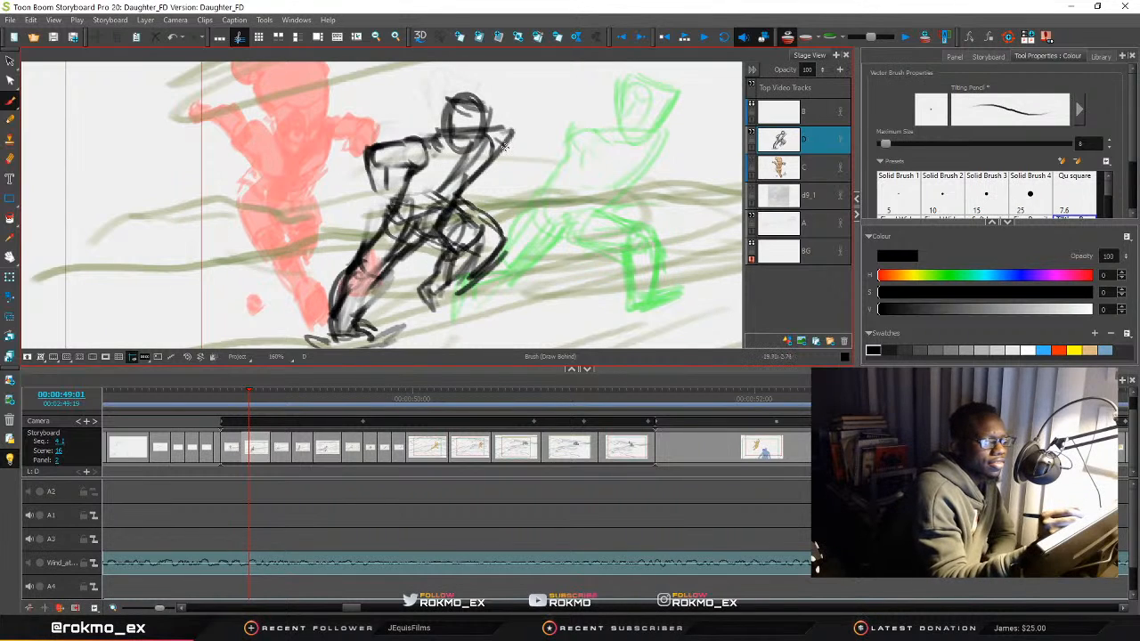
# Draw the runner's front forearm and clenched fist, and outline the hair above the head
pyautogui.moveTo(510, 150)
pyautogui.mouseDown()
pyautogui.moveTo(495, 163)
pyautogui.moveTo(529, 169)
pyautogui.moveTo(501, 159)
pyautogui.mouseUp()
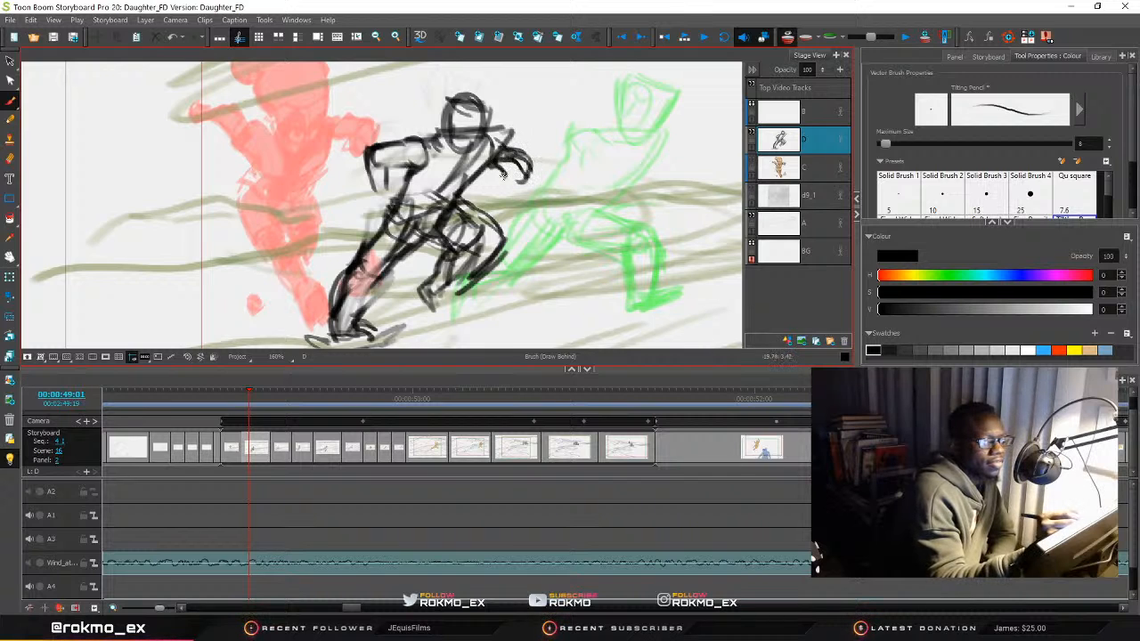
pyautogui.moveTo(497, 165); pyautogui.dragTo(481, 179)
pyautogui.moveTo(394, 169)
pyautogui.mouseDown()
pyautogui.moveTo(376, 146)
pyautogui.moveTo(364, 146)
pyautogui.moveTo(361, 169)
pyautogui.moveTo(375, 185)
pyautogui.moveTo(381, 165)
pyautogui.moveTo(373, 198)
pyautogui.mouseUp()
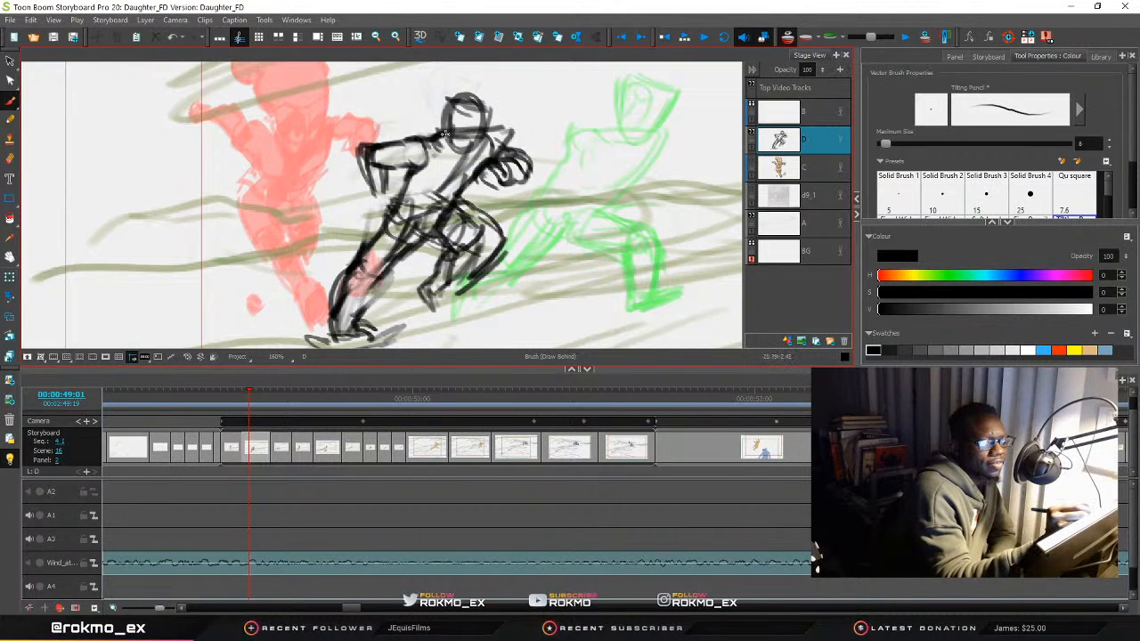
pyautogui.moveTo(477, 109)
pyautogui.mouseDown()
pyautogui.moveTo(469, 77)
pyautogui.moveTo(437, 67)
pyautogui.moveTo(445, 107)
pyautogui.mouseUp()
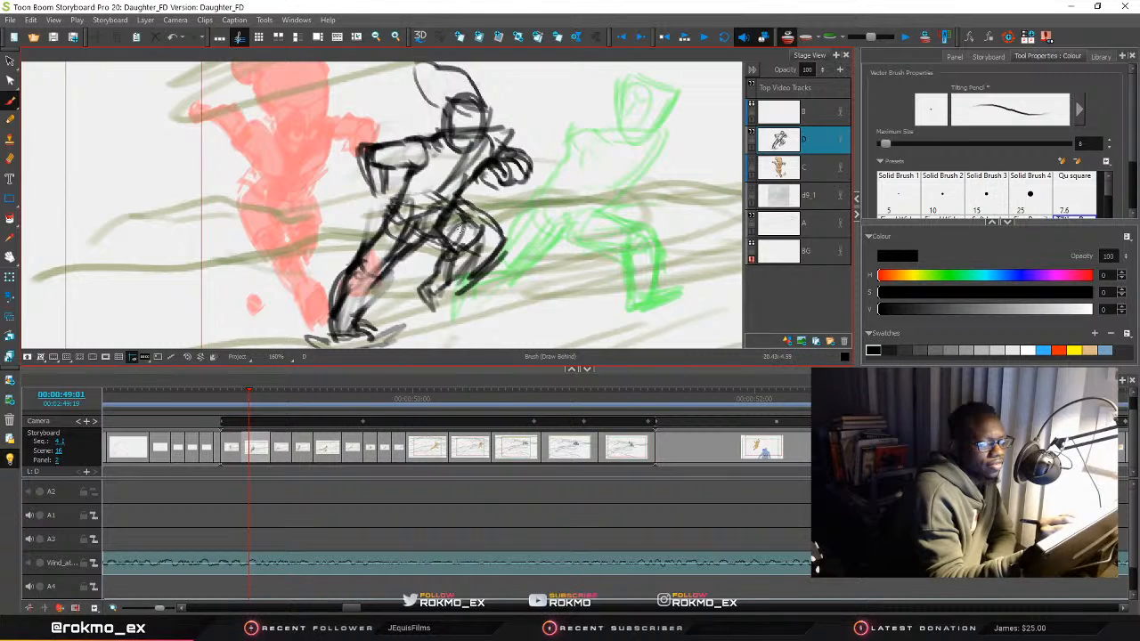
# Draw the back arm's forearm and hand angled down behind the runner's elbow
pyautogui.rightClick(388, 189)
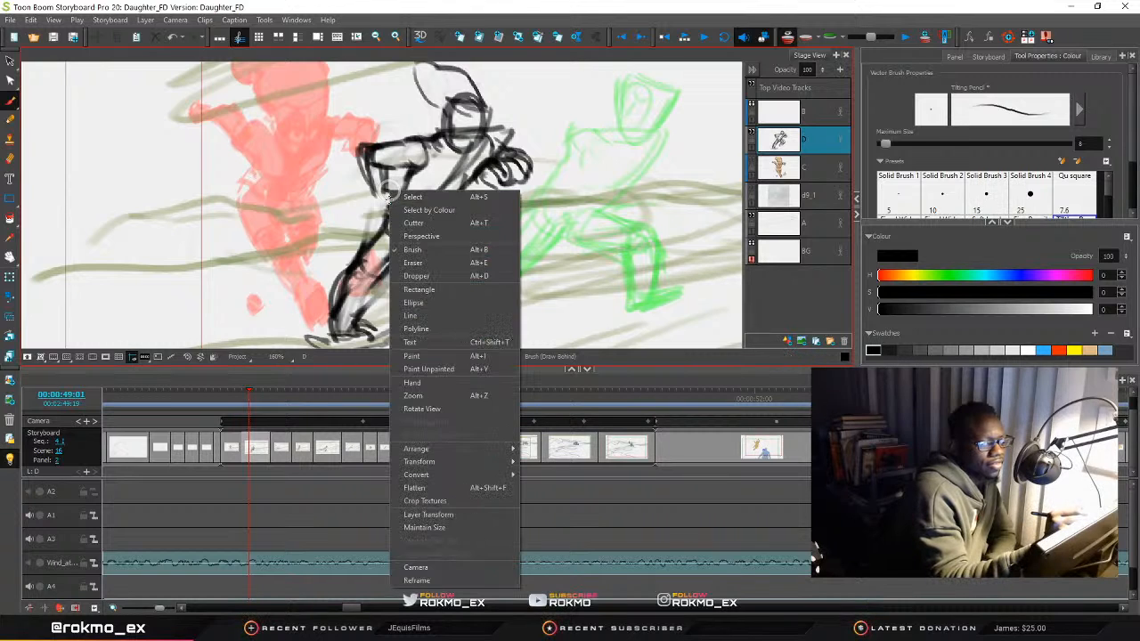
pyautogui.click(392, 144)
pyautogui.moveTo(364, 144)
pyautogui.mouseDown()
pyautogui.moveTo(350, 169)
pyautogui.moveTo(366, 177)
pyautogui.moveTo(340, 185)
pyautogui.mouseUp()
pyautogui.moveTo(340, 187); pyautogui.dragTo(367, 174)
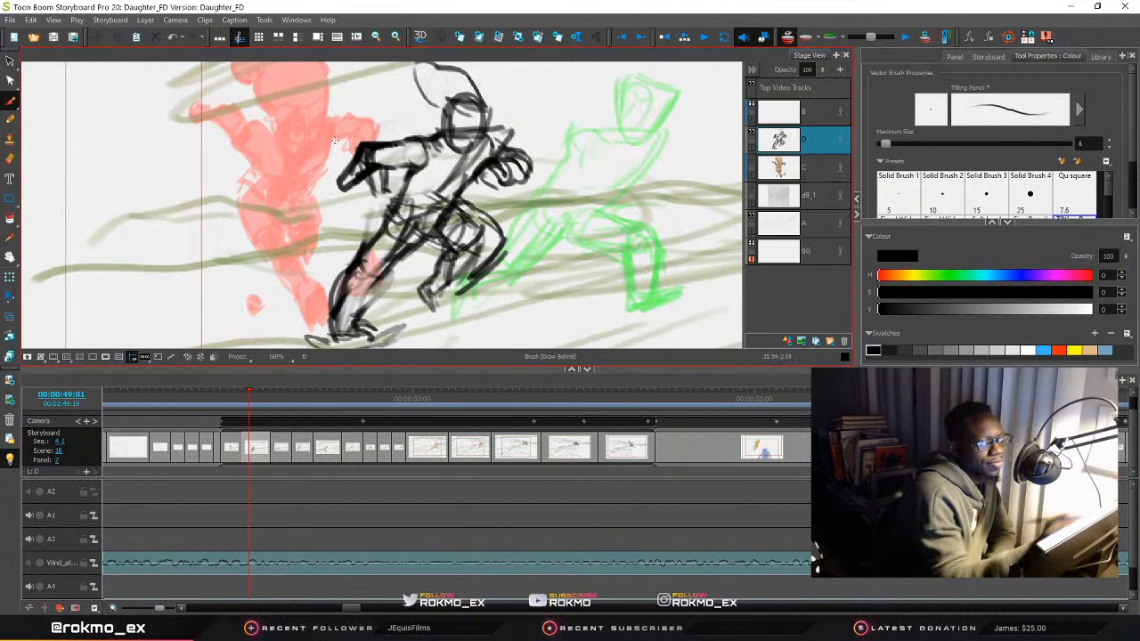
# Lighten the construction lines on the runner's back arm, torso and legs with the Soft Eraser
pyautogui.hotkey('alt', 'e')
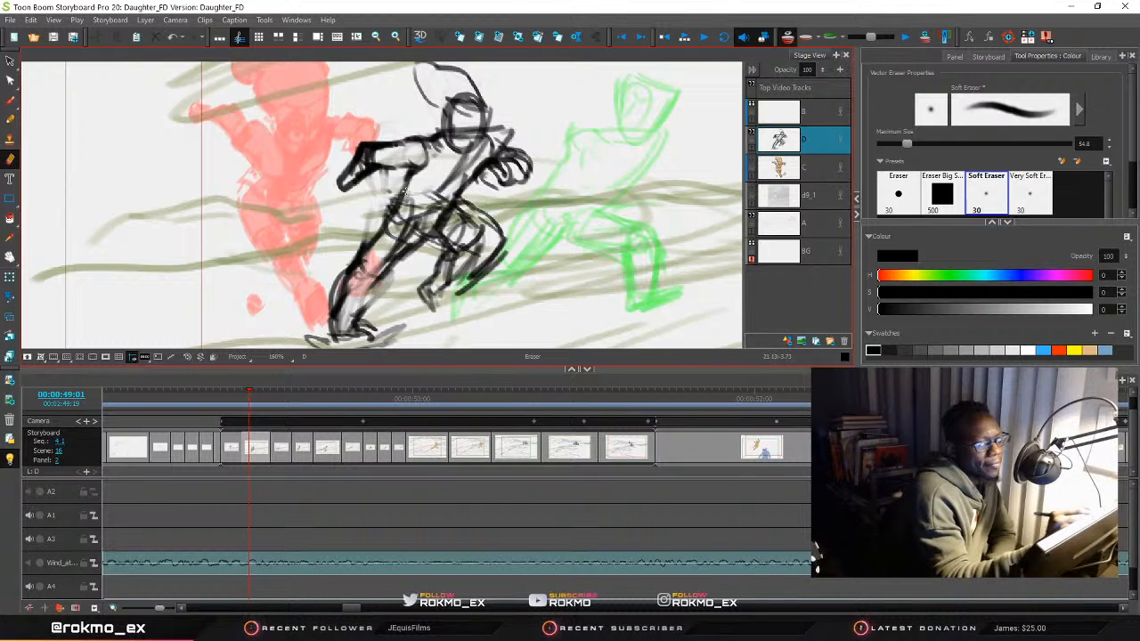
pyautogui.moveTo(436, 186)
pyautogui.mouseDown()
pyautogui.moveTo(391, 258)
pyautogui.moveTo(461, 163)
pyautogui.moveTo(443, 211)
pyautogui.moveTo(449, 233)
pyautogui.moveTo(466, 230)
pyautogui.moveTo(446, 230)
pyautogui.moveTo(455, 215)
pyautogui.moveTo(479, 249)
pyautogui.moveTo(482, 233)
pyautogui.moveTo(378, 323)
pyautogui.mouseUp()
pyautogui.moveTo(374, 158)
pyautogui.mouseDown()
pyautogui.moveTo(349, 169)
pyautogui.moveTo(356, 183)
pyautogui.mouseUp()
pyautogui.moveTo(458, 108); pyautogui.dragTo(473, 124)
pyautogui.hotkey('ctrl', 'z')
pyautogui.moveTo(345, 276)
pyautogui.mouseDown()
pyautogui.moveTo(337, 310)
pyautogui.moveTo(384, 287)
pyautogui.moveTo(365, 329)
pyautogui.moveTo(392, 302)
pyautogui.mouseUp()
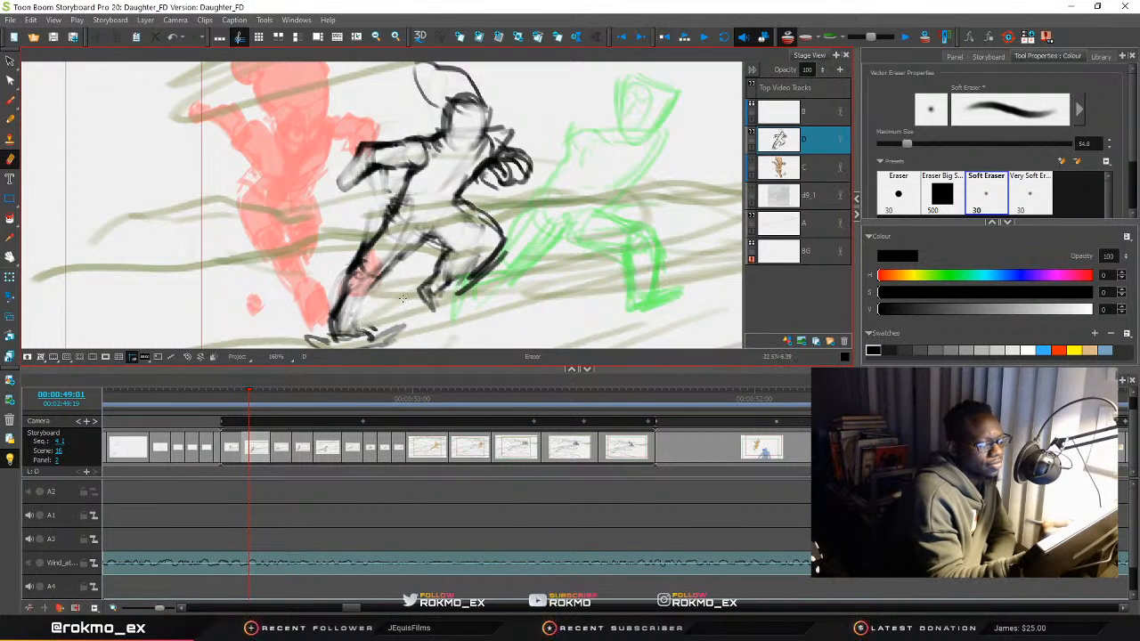
# Redraw the runner's waist, both legs and the boots with clean brush lines
pyautogui.hotkey('alt', 'b')
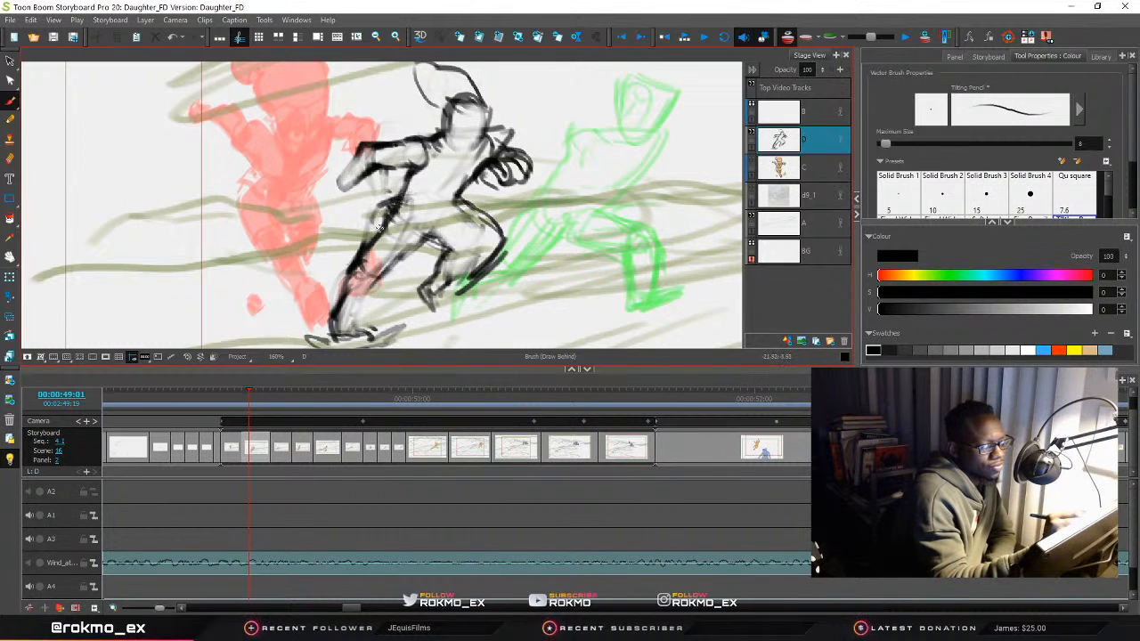
pyautogui.moveTo(375, 233)
pyautogui.mouseDown()
pyautogui.moveTo(402, 257)
pyautogui.moveTo(378, 243)
pyautogui.moveTo(401, 257)
pyautogui.moveTo(423, 236)
pyautogui.moveTo(353, 306)
pyautogui.moveTo(341, 289)
pyautogui.moveTo(359, 309)
pyautogui.moveTo(340, 326)
pyautogui.moveTo(340, 300)
pyautogui.moveTo(330, 322)
pyautogui.moveTo(333, 335)
pyautogui.moveTo(381, 330)
pyautogui.mouseUp()
pyautogui.moveTo(436, 279)
pyautogui.mouseDown()
pyautogui.moveTo(454, 246)
pyautogui.moveTo(456, 267)
pyautogui.moveTo(495, 254)
pyautogui.moveTo(458, 282)
pyautogui.moveTo(441, 262)
pyautogui.moveTo(465, 280)
pyautogui.moveTo(449, 294)
pyautogui.moveTo(428, 282)
pyautogui.moveTo(457, 292)
pyautogui.moveTo(424, 299)
pyautogui.mouseUp()
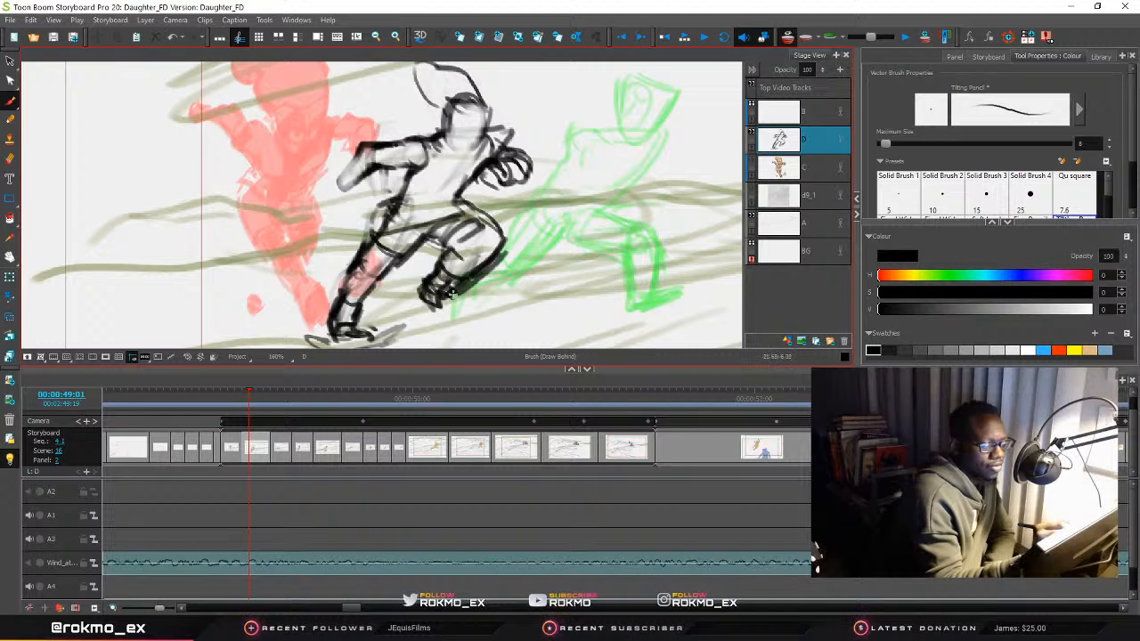
pyautogui.moveTo(445, 303); pyautogui.dragTo(461, 318)
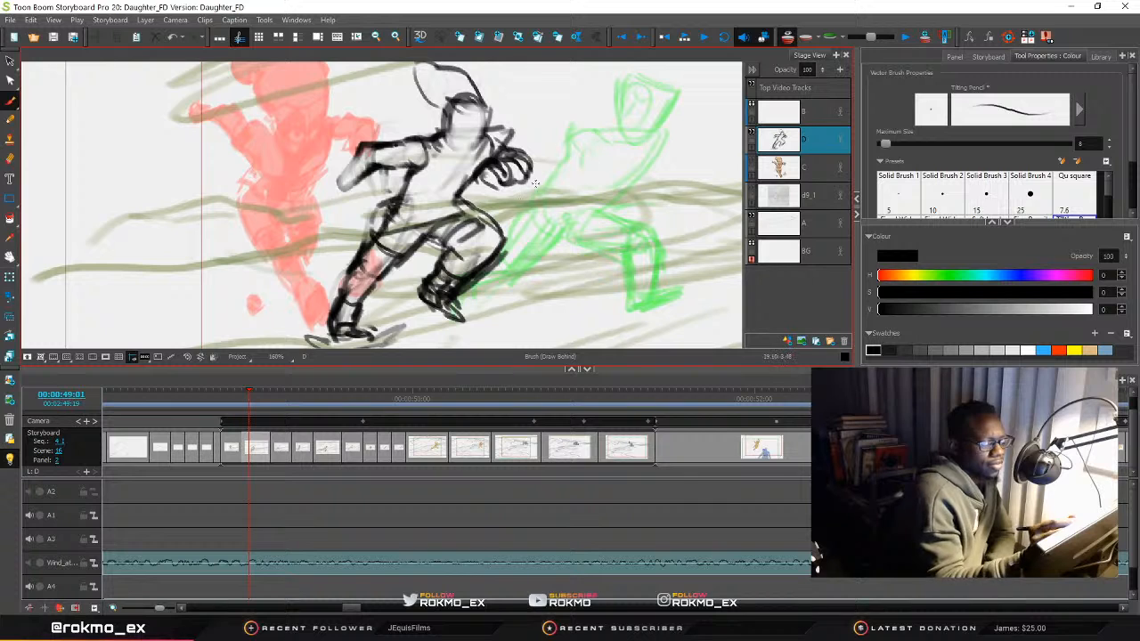
# Erase the construction lines inside the runner's head and draw the hair puff trailing behind it
pyautogui.click(10, 159)
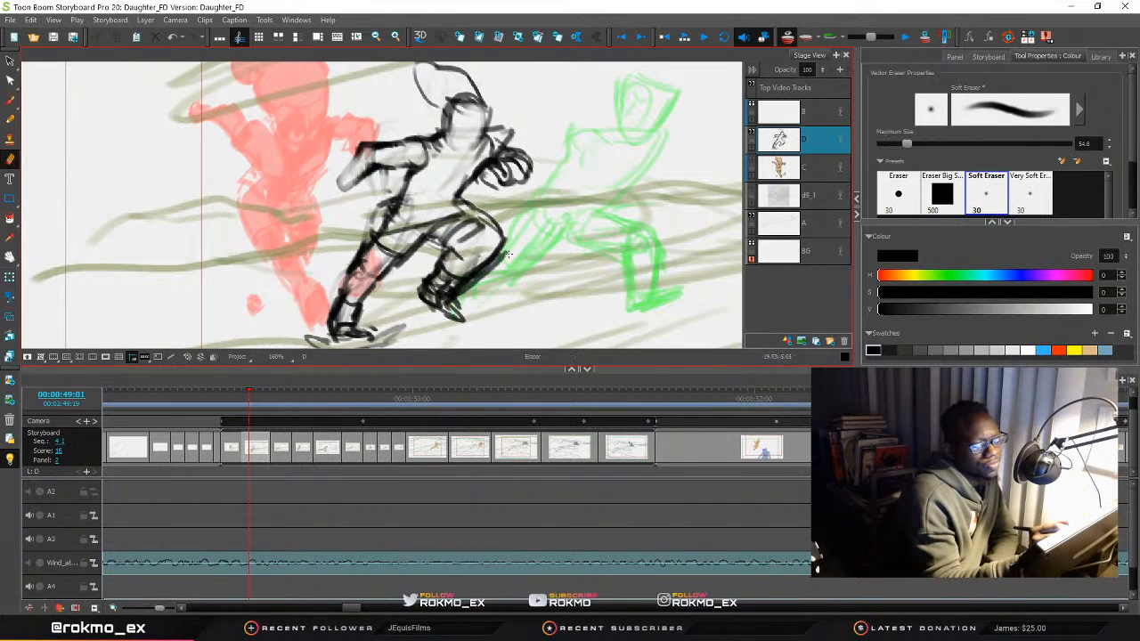
pyautogui.moveTo(450, 153); pyautogui.dragTo(481, 110)
pyautogui.click(10, 102)
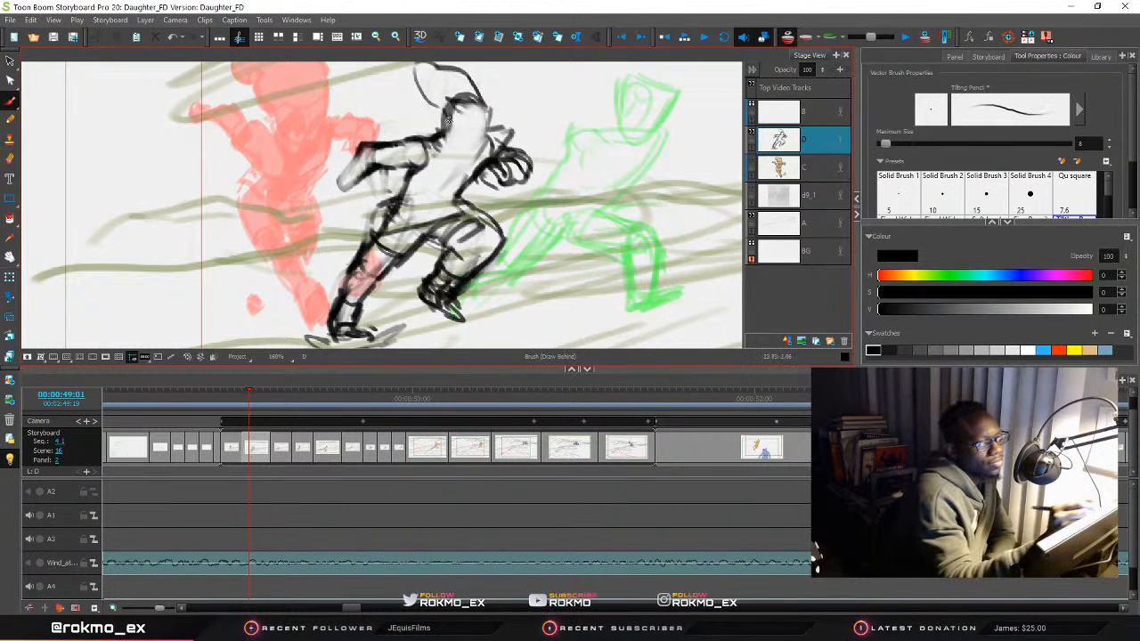
pyautogui.moveTo(479, 140); pyautogui.dragTo(516, 214)
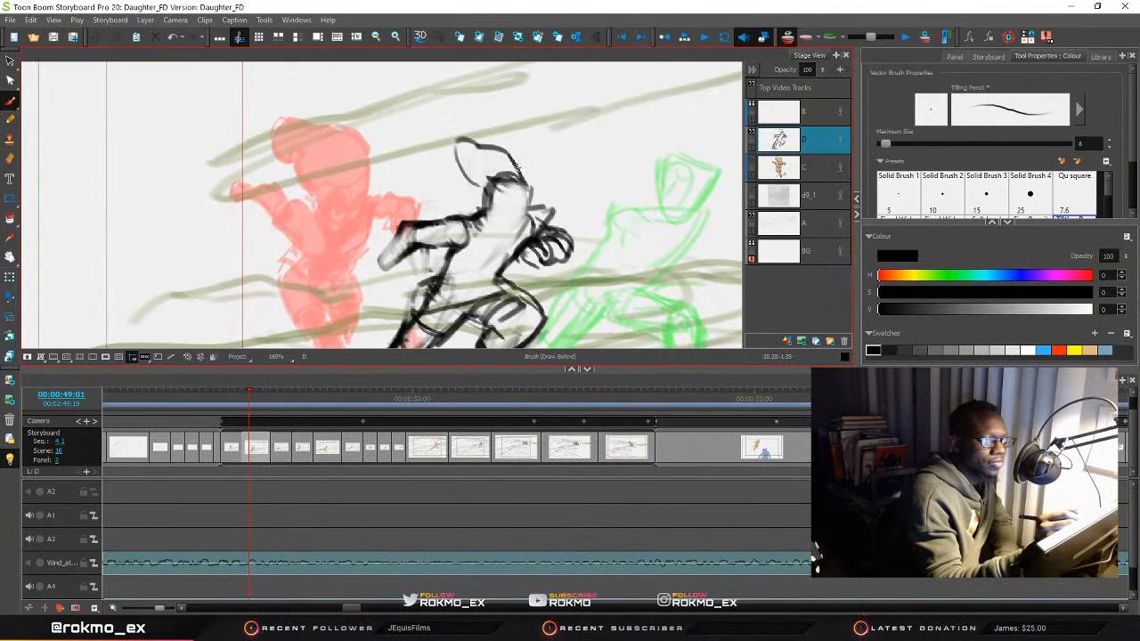
pyautogui.moveTo(462, 130); pyautogui.dragTo(433, 157)
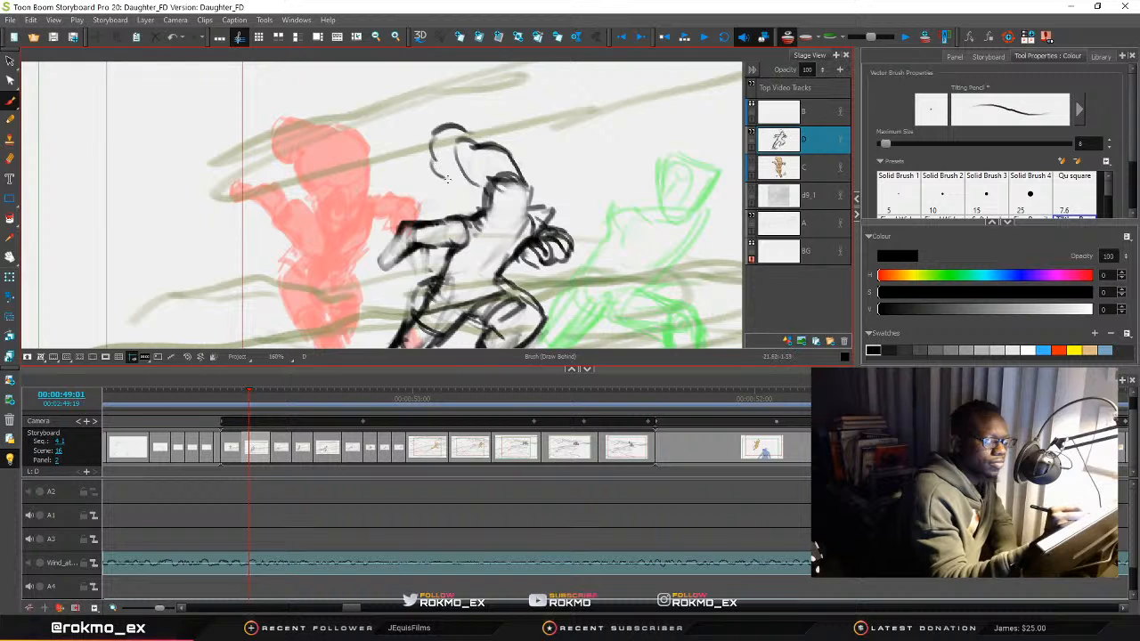
# Add lines to the runner's front arm and raised thigh, and thin the raised leg's rough outer edge with the Soft Eraser
pyautogui.moveTo(535, 285)
pyautogui.mouseDown()
pyautogui.moveTo(484, 230)
pyautogui.moveTo(466, 252)
pyautogui.mouseUp()
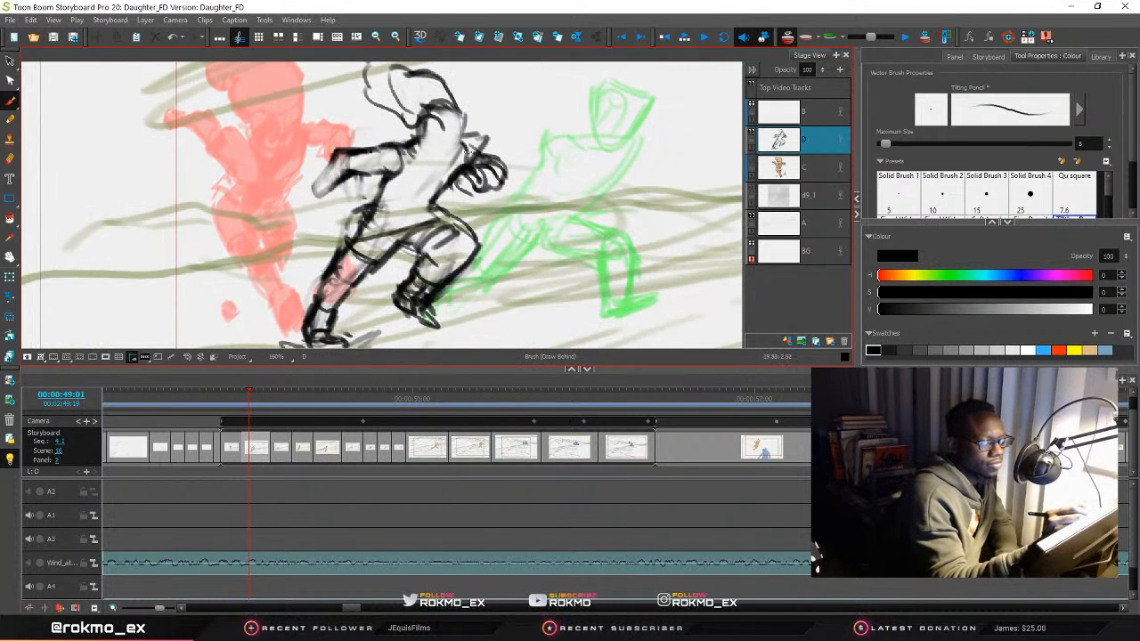
pyautogui.moveTo(467, 147); pyautogui.dragTo(490, 163)
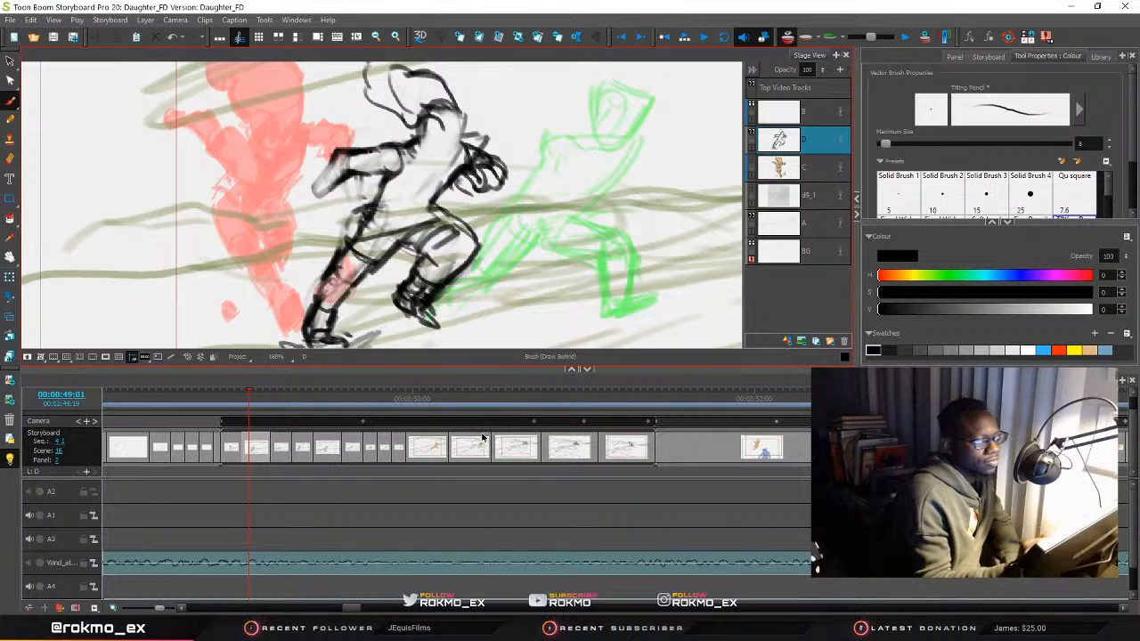
pyautogui.moveTo(430, 251)
pyautogui.mouseDown()
pyautogui.moveTo(442, 233)
pyautogui.moveTo(477, 251)
pyautogui.moveTo(441, 294)
pyautogui.mouseUp()
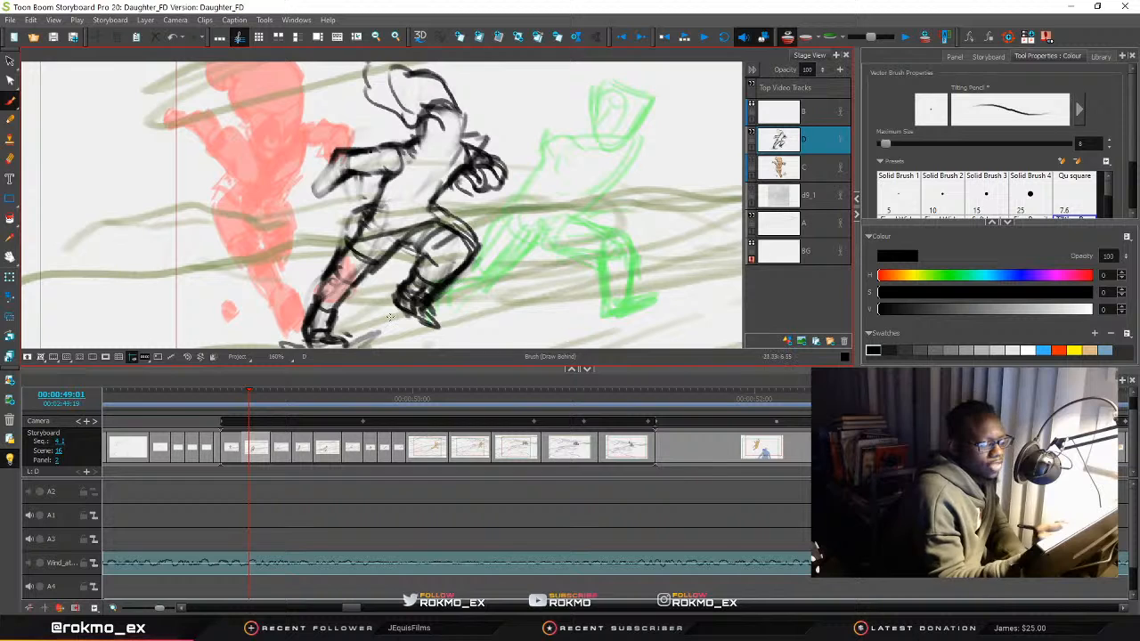
pyautogui.click(10, 159)
pyautogui.moveTo(452, 215)
pyautogui.mouseDown()
pyautogui.moveTo(485, 243)
pyautogui.moveTo(432, 321)
pyautogui.mouseUp()
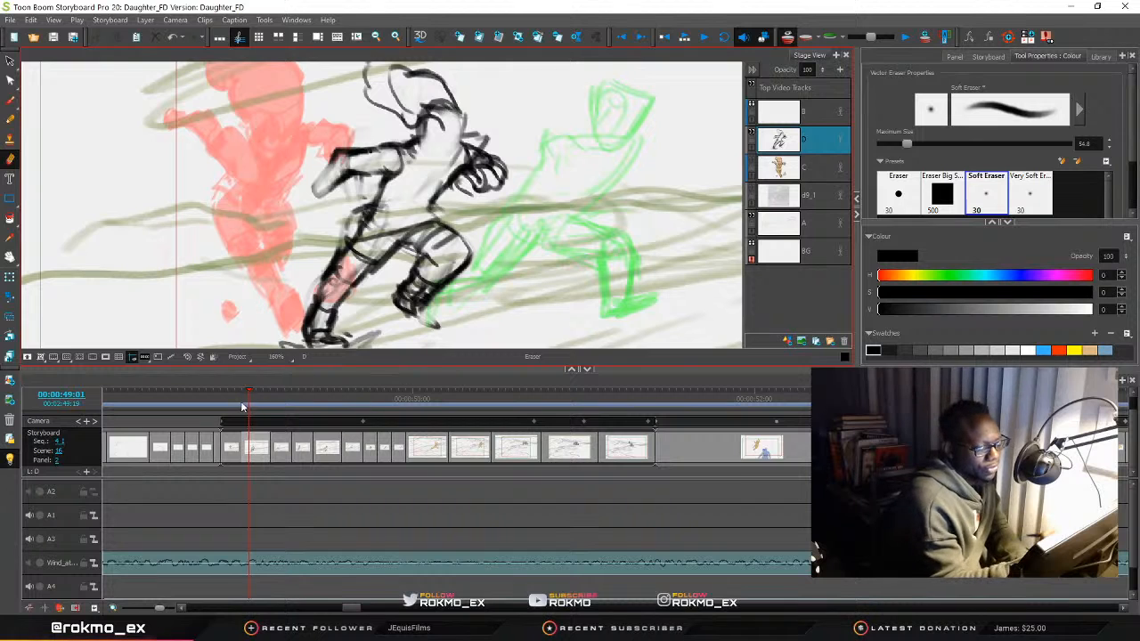
# Scrub the opening panels of scene 16 to check the redrawn running pose in the camera frame
pyautogui.moveTo(252, 402); pyautogui.dragTo(237, 427)
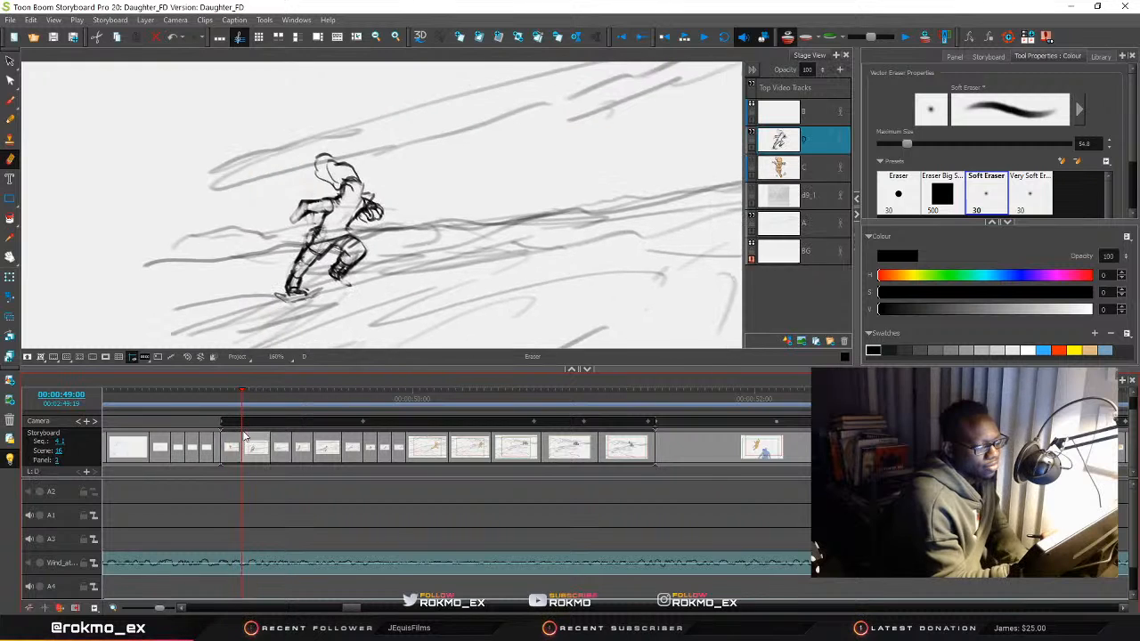
pyautogui.click(245, 438)
pyautogui.moveTo(246, 438)
pyautogui.mouseDown()
pyautogui.moveTo(301, 433)
pyautogui.moveTo(233, 447)
pyautogui.moveTo(247, 448)
pyautogui.mouseUp()
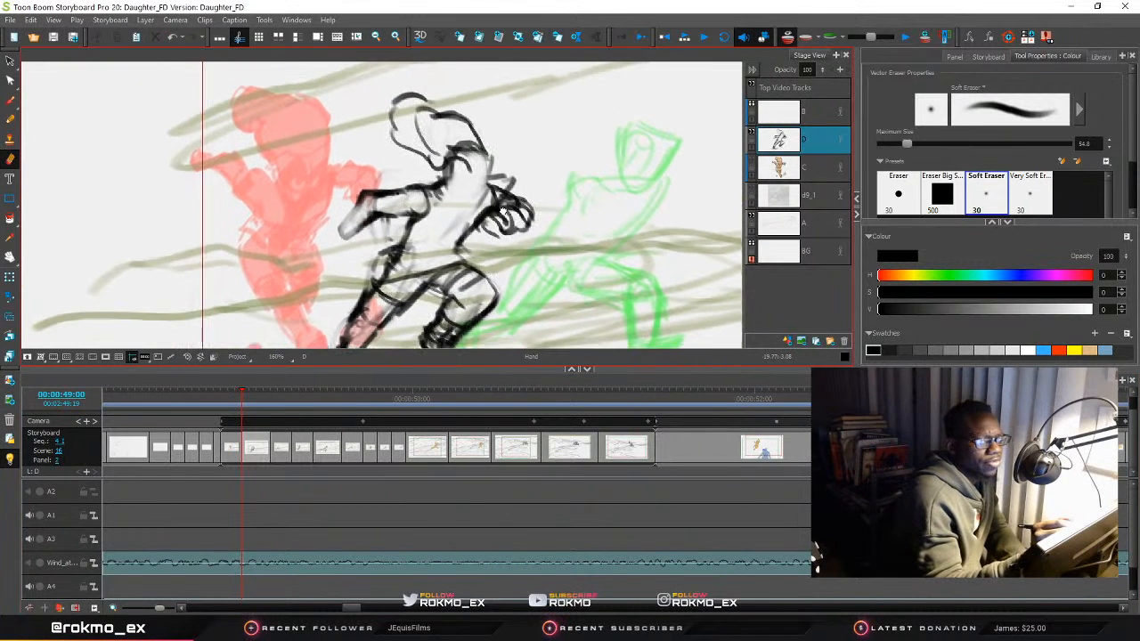
# Erase the runner's head, torso, arms and raised leg in scene 16's second panel, keeping only the planted lower leg and boot
pyautogui.moveTo(503, 236)
pyautogui.mouseDown()
pyautogui.moveTo(472, 214)
pyautogui.moveTo(454, 179)
pyautogui.moveTo(405, 238)
pyautogui.moveTo(449, 112)
pyautogui.moveTo(391, 116)
pyautogui.moveTo(356, 223)
pyautogui.moveTo(383, 227)
pyautogui.moveTo(369, 259)
pyautogui.moveTo(330, 276)
pyautogui.moveTo(409, 303)
pyautogui.moveTo(503, 157)
pyautogui.moveTo(489, 164)
pyautogui.moveTo(518, 244)
pyautogui.moveTo(512, 233)
pyautogui.mouseUp()
pyautogui.moveTo(512, 210)
pyautogui.mouseDown()
pyautogui.moveTo(485, 146)
pyautogui.moveTo(446, 204)
pyautogui.moveTo(489, 149)
pyautogui.moveTo(463, 218)
pyautogui.moveTo(469, 252)
pyautogui.moveTo(496, 268)
pyautogui.moveTo(512, 237)
pyautogui.moveTo(475, 251)
pyautogui.mouseUp()
pyautogui.press('space')
pyautogui.press('space')
# Draw a box-shaped torso with the pencil brush and move it over to sit above the planted leg
pyautogui.hotkey('alt', 'b')
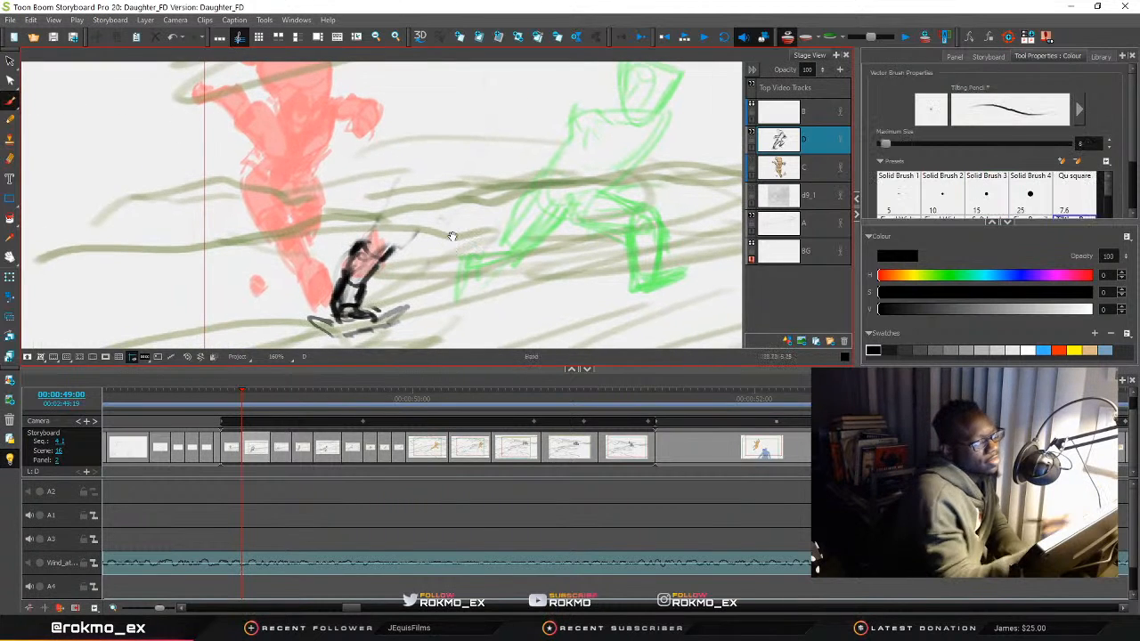
pyautogui.press('space')
pyautogui.moveTo(387, 225); pyautogui.dragTo(369, 226)
pyautogui.moveTo(247, 112)
pyautogui.mouseDown()
pyautogui.moveTo(279, 133)
pyautogui.moveTo(324, 114)
pyautogui.moveTo(327, 125)
pyautogui.moveTo(271, 137)
pyautogui.moveTo(232, 163)
pyautogui.moveTo(256, 181)
pyautogui.mouseUp()
pyautogui.moveTo(265, 140)
pyautogui.mouseDown()
pyautogui.moveTo(247, 184)
pyautogui.moveTo(307, 175)
pyautogui.mouseUp()
pyautogui.moveTo(319, 134); pyautogui.dragTo(303, 179)
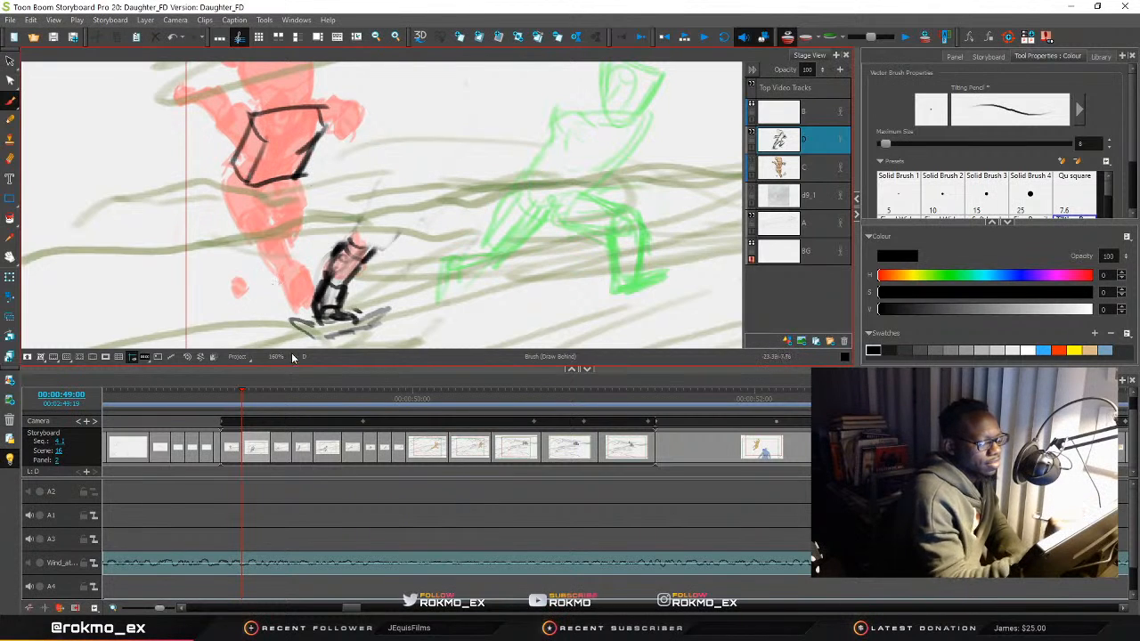
pyautogui.click(10, 61)
pyautogui.moveTo(189, 148)
pyautogui.mouseDown()
pyautogui.moveTo(337, 121)
pyautogui.moveTo(399, 132)
pyautogui.moveTo(475, 116)
pyautogui.mouseUp()
pyautogui.click(525, 93)
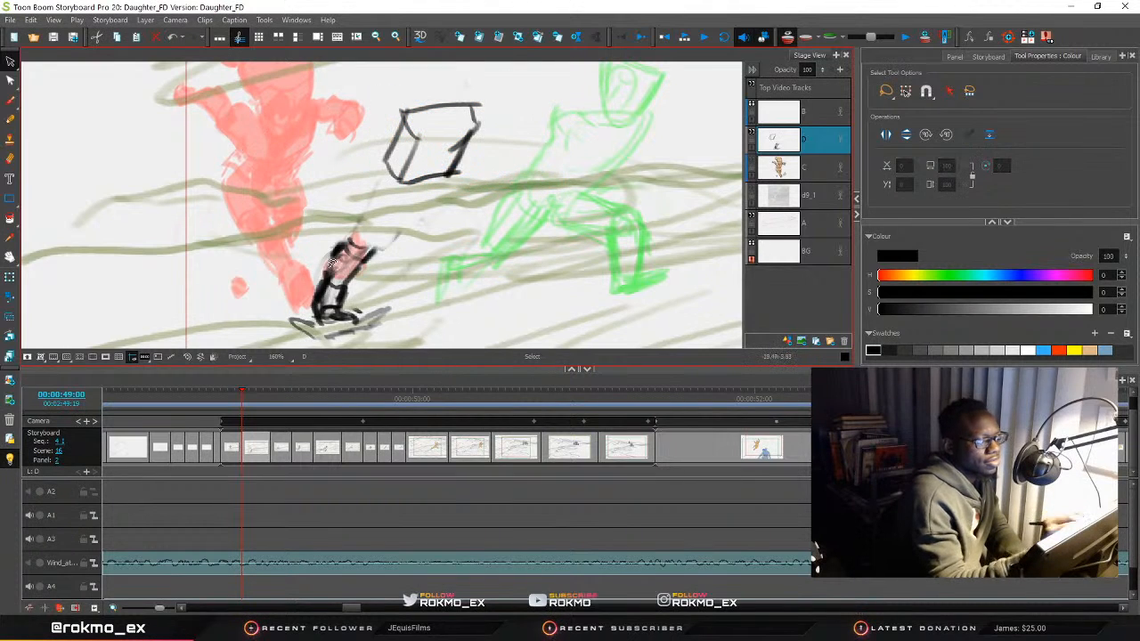
pyautogui.click(10, 159)
pyautogui.moveTo(584, 101)
pyautogui.mouseDown()
pyautogui.moveTo(512, 175)
pyautogui.moveTo(501, 150)
pyautogui.mouseUp()
pyautogui.hotkey('ctrl', 'z')
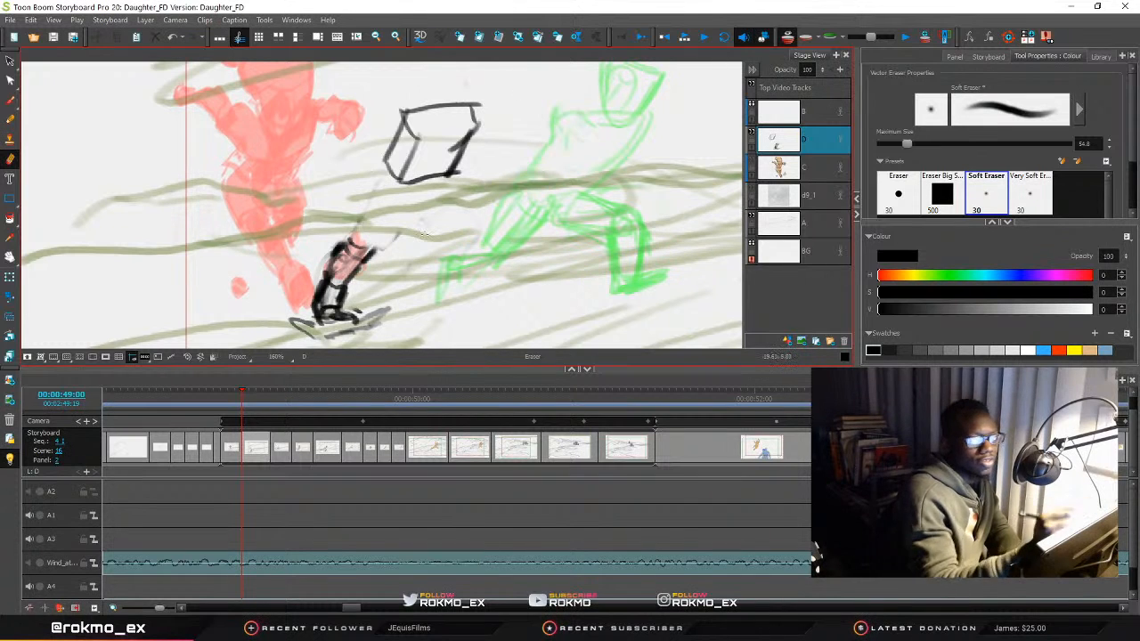
# Draw the thigh joining the planted leg and the bent raised leg with its knee and foot below the torso box
pyautogui.click(10, 100)
pyautogui.moveTo(500, 216)
pyautogui.mouseDown()
pyautogui.moveTo(483, 224)
pyautogui.moveTo(525, 221)
pyautogui.mouseUp()
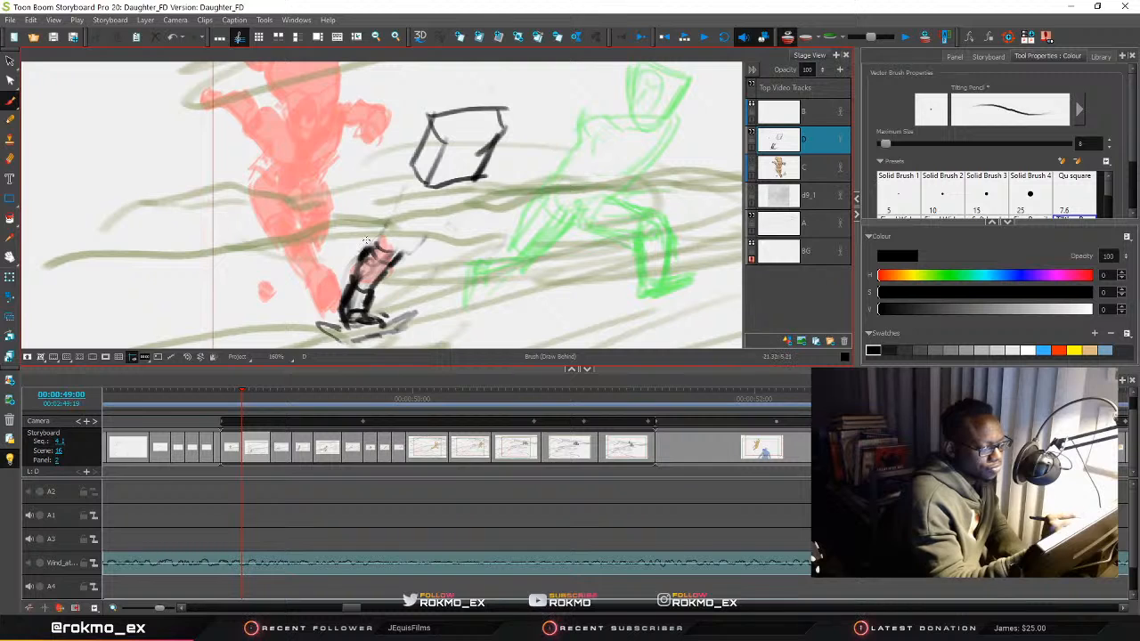
pyautogui.moveTo(400, 197)
pyautogui.mouseDown()
pyautogui.moveTo(443, 209)
pyautogui.moveTo(396, 260)
pyautogui.moveTo(380, 222)
pyautogui.moveTo(409, 252)
pyautogui.moveTo(450, 210)
pyautogui.moveTo(471, 209)
pyautogui.moveTo(485, 233)
pyautogui.moveTo(488, 217)
pyautogui.moveTo(468, 234)
pyautogui.moveTo(444, 232)
pyautogui.moveTo(465, 246)
pyautogui.moveTo(473, 227)
pyautogui.moveTo(490, 228)
pyautogui.moveTo(472, 266)
pyautogui.mouseUp()
pyautogui.moveTo(476, 220); pyautogui.dragTo(463, 243)
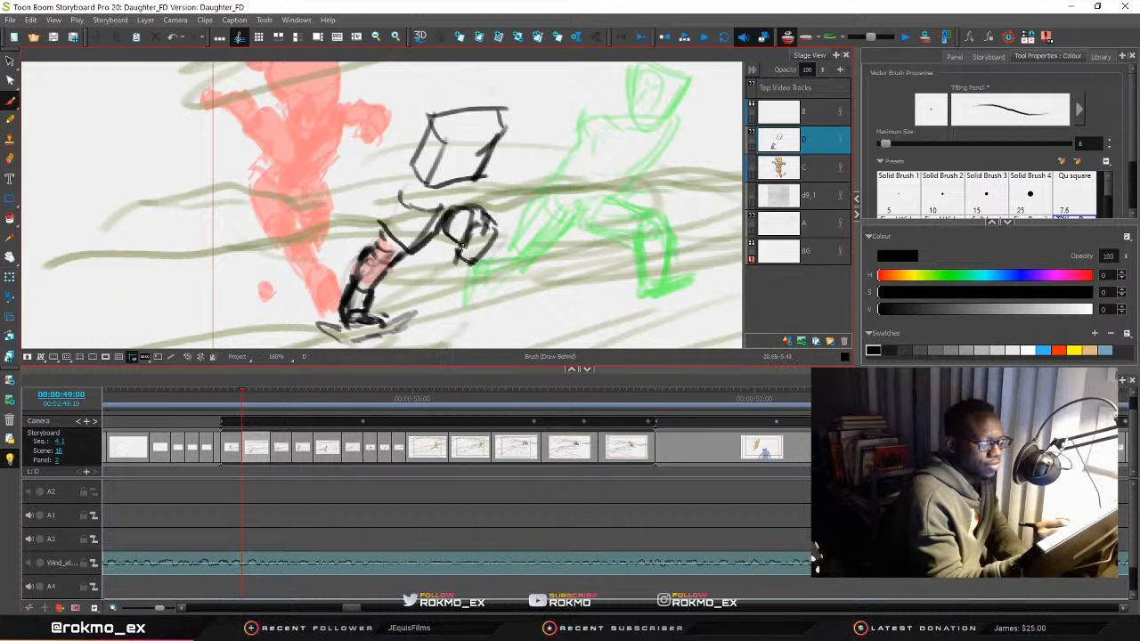
pyautogui.moveTo(473, 230)
pyautogui.mouseDown()
pyautogui.moveTo(438, 254)
pyautogui.moveTo(441, 271)
pyautogui.moveTo(458, 265)
pyautogui.moveTo(435, 289)
pyautogui.mouseUp()
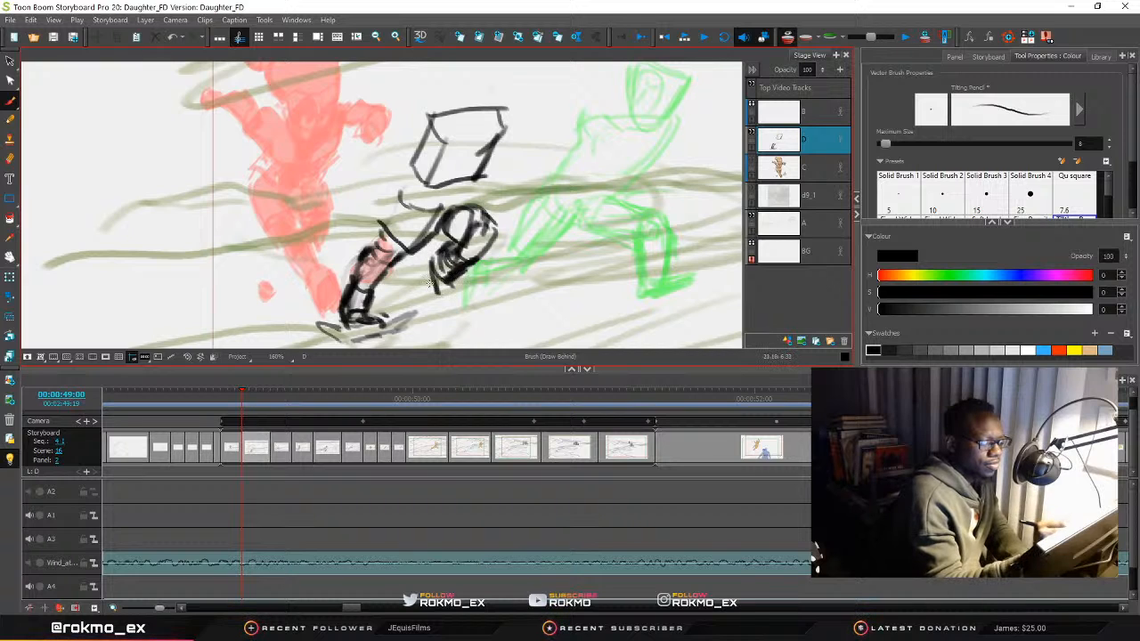
pyautogui.moveTo(378, 239)
pyautogui.mouseDown()
pyautogui.moveTo(358, 283)
pyautogui.moveTo(380, 287)
pyautogui.moveTo(363, 306)
pyautogui.moveTo(372, 307)
pyautogui.moveTo(344, 321)
pyautogui.moveTo(378, 324)
pyautogui.mouseUp()
# Draw the wedge-shaped face, the trailing hair outline and the shoulder lines above the torso box
pyautogui.press('space')
pyautogui.moveTo(465, 242)
pyautogui.mouseDown()
pyautogui.moveTo(427, 294)
pyautogui.moveTo(444, 293)
pyautogui.mouseUp()
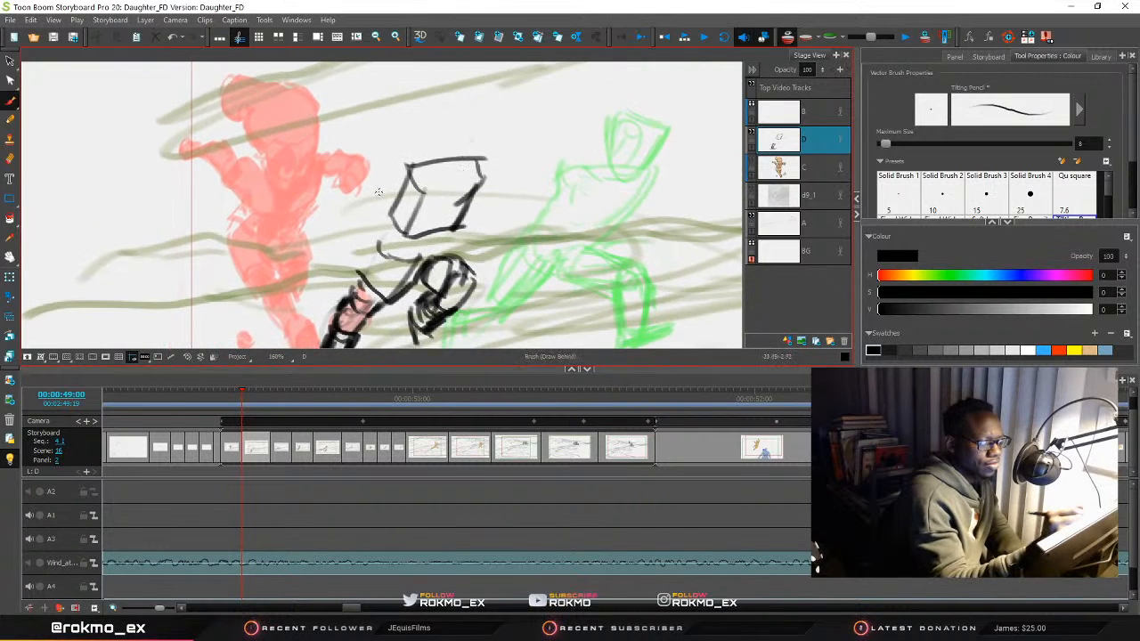
pyautogui.moveTo(457, 194); pyautogui.dragTo(485, 160)
pyautogui.moveTo(485, 162)
pyautogui.mouseDown()
pyautogui.moveTo(431, 165)
pyautogui.moveTo(431, 138)
pyautogui.moveTo(469, 149)
pyautogui.moveTo(493, 138)
pyautogui.moveTo(469, 180)
pyautogui.moveTo(455, 181)
pyautogui.moveTo(496, 193)
pyautogui.mouseUp()
pyautogui.moveTo(525, 133)
pyautogui.mouseDown()
pyautogui.moveTo(510, 114)
pyautogui.moveTo(447, 98)
pyautogui.moveTo(428, 134)
pyautogui.moveTo(449, 150)
pyautogui.mouseUp()
pyautogui.moveTo(481, 312)
pyautogui.mouseDown()
pyautogui.moveTo(485, 276)
pyautogui.moveTo(471, 254)
pyautogui.mouseUp()
pyautogui.moveTo(241, 396)
pyautogui.mouseDown()
pyautogui.moveTo(276, 397)
pyautogui.moveTo(235, 402)
pyautogui.moveTo(250, 418)
pyautogui.mouseUp()
pyautogui.moveTo(544, 213); pyautogui.dragTo(556, 245)
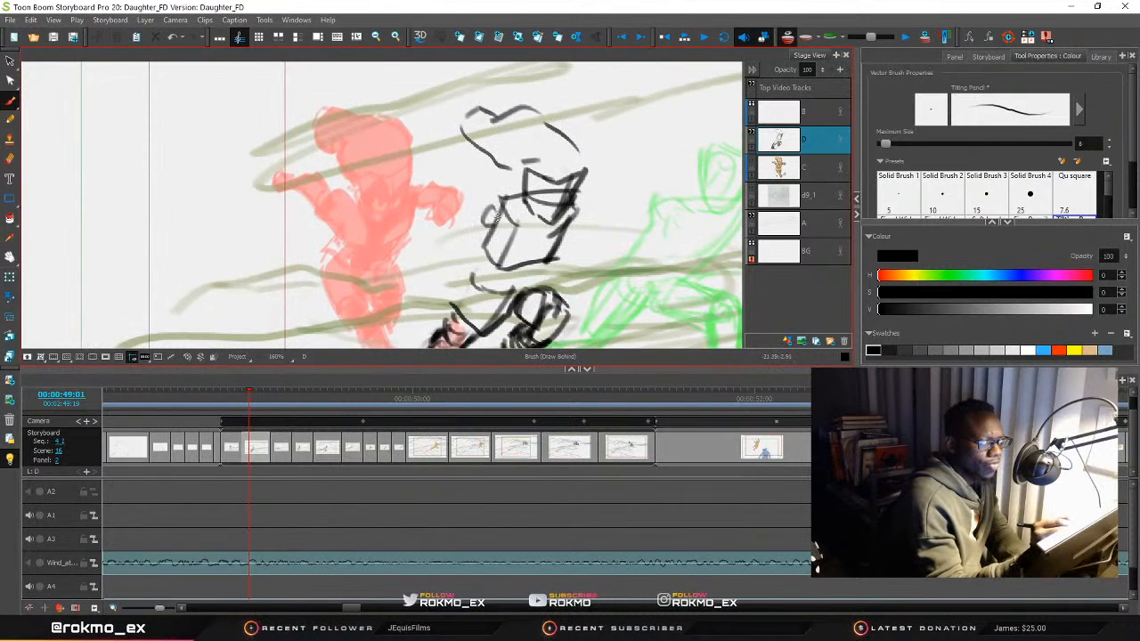
# Draw both of the runner's bent arms with fists, and sketch the waist and hips joining the torso to the legs
pyautogui.moveTo(486, 211); pyautogui.dragTo(454, 198)
pyautogui.moveTo(440, 202)
pyautogui.mouseDown()
pyautogui.moveTo(424, 223)
pyautogui.moveTo(492, 242)
pyautogui.moveTo(497, 210)
pyautogui.moveTo(507, 220)
pyautogui.mouseUp()
pyautogui.moveTo(579, 209)
pyautogui.mouseDown()
pyautogui.moveTo(592, 241)
pyautogui.moveTo(594, 228)
pyautogui.moveTo(614, 227)
pyautogui.moveTo(594, 240)
pyautogui.moveTo(606, 229)
pyautogui.moveTo(617, 239)
pyautogui.moveTo(598, 216)
pyautogui.moveTo(618, 249)
pyautogui.moveTo(595, 219)
pyautogui.moveTo(585, 252)
pyautogui.moveTo(597, 252)
pyautogui.moveTo(595, 237)
pyautogui.moveTo(618, 250)
pyautogui.moveTo(608, 233)
pyautogui.moveTo(619, 231)
pyautogui.moveTo(600, 256)
pyautogui.mouseUp()
pyautogui.moveTo(481, 205)
pyautogui.mouseDown()
pyautogui.moveTo(452, 190)
pyautogui.moveTo(450, 218)
pyautogui.moveTo(497, 229)
pyautogui.moveTo(461, 220)
pyautogui.moveTo(449, 236)
pyautogui.moveTo(447, 208)
pyautogui.moveTo(436, 209)
pyautogui.moveTo(462, 218)
pyautogui.moveTo(451, 203)
pyautogui.moveTo(427, 219)
pyautogui.moveTo(432, 209)
pyautogui.moveTo(420, 206)
pyautogui.moveTo(423, 217)
pyautogui.moveTo(432, 209)
pyautogui.moveTo(418, 224)
pyautogui.moveTo(445, 221)
pyautogui.mouseUp()
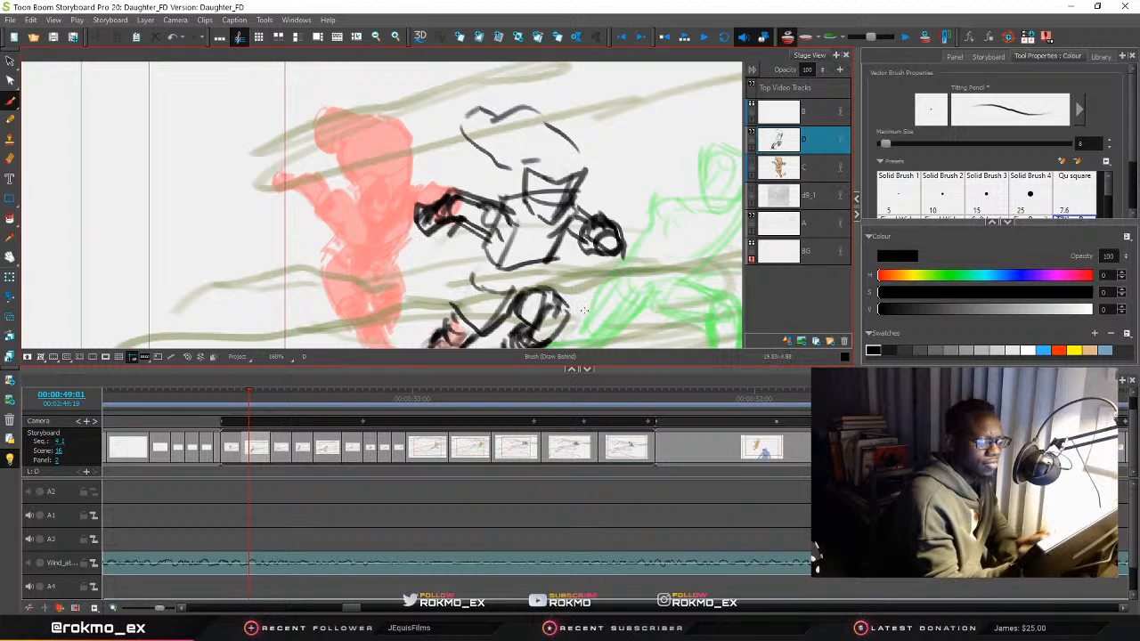
pyautogui.moveTo(485, 263)
pyautogui.mouseDown()
pyautogui.moveTo(479, 219)
pyautogui.moveTo(467, 255)
pyautogui.moveTo(525, 247)
pyautogui.moveTo(488, 233)
pyautogui.moveTo(547, 219)
pyautogui.moveTo(509, 211)
pyautogui.moveTo(504, 224)
pyautogui.moveTo(481, 197)
pyautogui.moveTo(501, 238)
pyautogui.moveTo(537, 234)
pyautogui.moveTo(566, 274)
pyautogui.moveTo(541, 260)
pyautogui.moveTo(557, 253)
pyautogui.moveTo(508, 274)
pyautogui.moveTo(449, 268)
pyautogui.moveTo(472, 276)
pyautogui.moveTo(496, 250)
pyautogui.mouseUp()
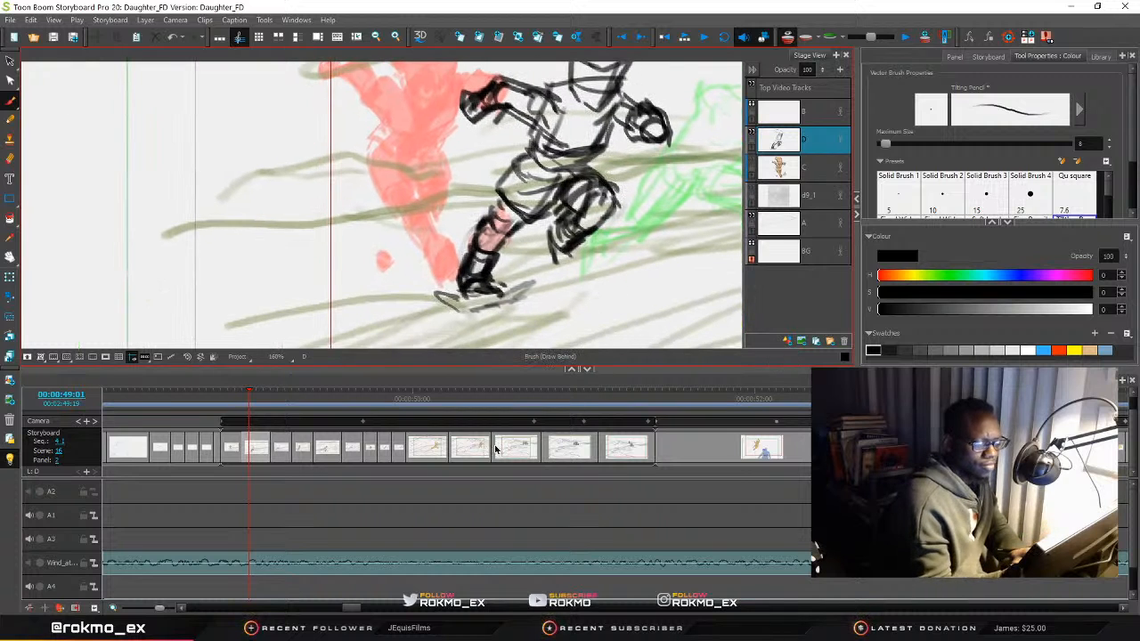
# On panel 3 of scene 16, draw the runner's bent rear arm and the lowered front arm with its fist
pyautogui.moveTo(249, 392)
pyautogui.mouseDown()
pyautogui.moveTo(234, 396)
pyautogui.moveTo(263, 399)
pyautogui.moveTo(237, 402)
pyautogui.moveTo(246, 409)
pyautogui.mouseUp()
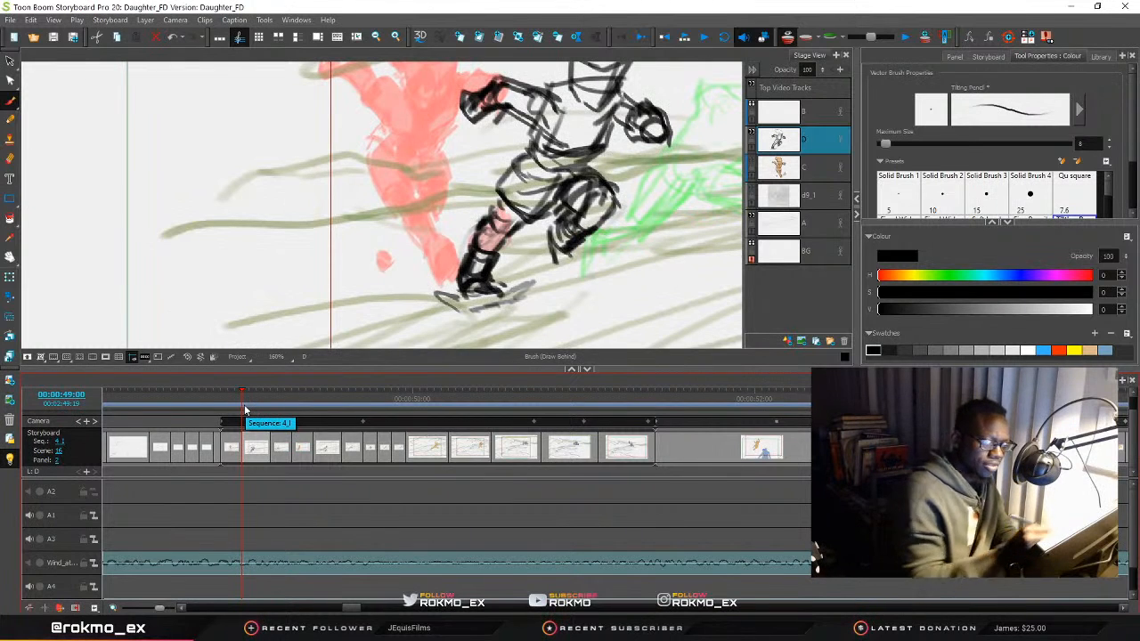
pyautogui.moveTo(238, 398)
pyautogui.mouseDown()
pyautogui.moveTo(228, 398)
pyautogui.moveTo(273, 405)
pyautogui.moveTo(237, 419)
pyautogui.moveTo(296, 429)
pyautogui.moveTo(286, 434)
pyautogui.mouseUp()
pyautogui.press('space')
pyautogui.moveTo(737, 260); pyautogui.dragTo(373, 326)
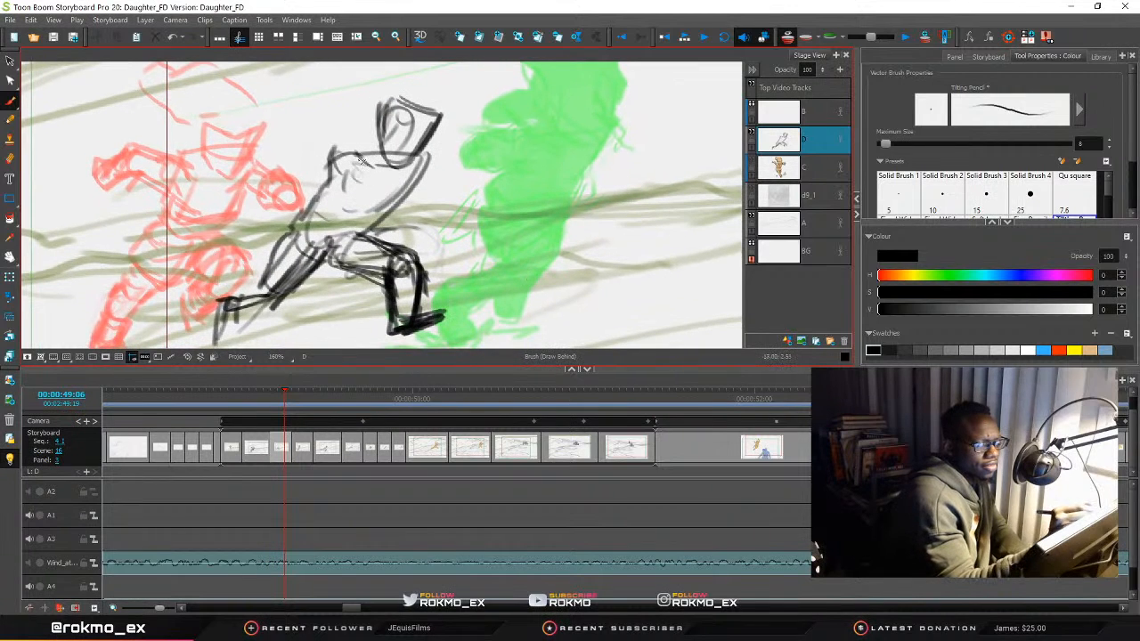
pyautogui.press('space')
pyautogui.moveTo(360, 224); pyautogui.dragTo(390, 232)
pyautogui.moveTo(361, 175)
pyautogui.mouseDown()
pyautogui.moveTo(325, 185)
pyautogui.moveTo(332, 198)
pyautogui.moveTo(373, 191)
pyautogui.moveTo(333, 182)
pyautogui.moveTo(318, 195)
pyautogui.moveTo(316, 209)
pyautogui.moveTo(331, 192)
pyautogui.moveTo(346, 196)
pyautogui.moveTo(331, 206)
pyautogui.moveTo(318, 198)
pyautogui.moveTo(348, 232)
pyautogui.mouseUp()
pyautogui.moveTo(329, 219)
pyautogui.mouseDown()
pyautogui.moveTo(342, 228)
pyautogui.moveTo(377, 189)
pyautogui.moveTo(414, 194)
pyautogui.moveTo(424, 151)
pyautogui.moveTo(467, 162)
pyautogui.moveTo(450, 201)
pyautogui.moveTo(456, 169)
pyautogui.moveTo(419, 191)
pyautogui.moveTo(446, 211)
pyautogui.moveTo(465, 188)
pyautogui.moveTo(442, 207)
pyautogui.mouseUp()
pyautogui.press('space')
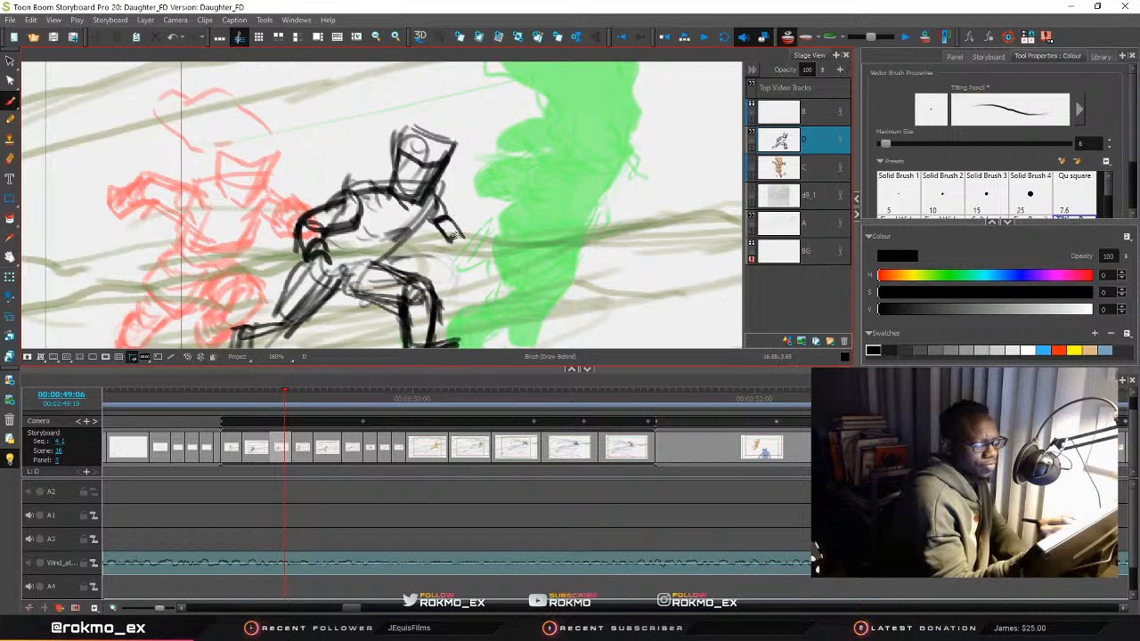
pyautogui.moveTo(476, 238); pyautogui.dragTo(450, 239)
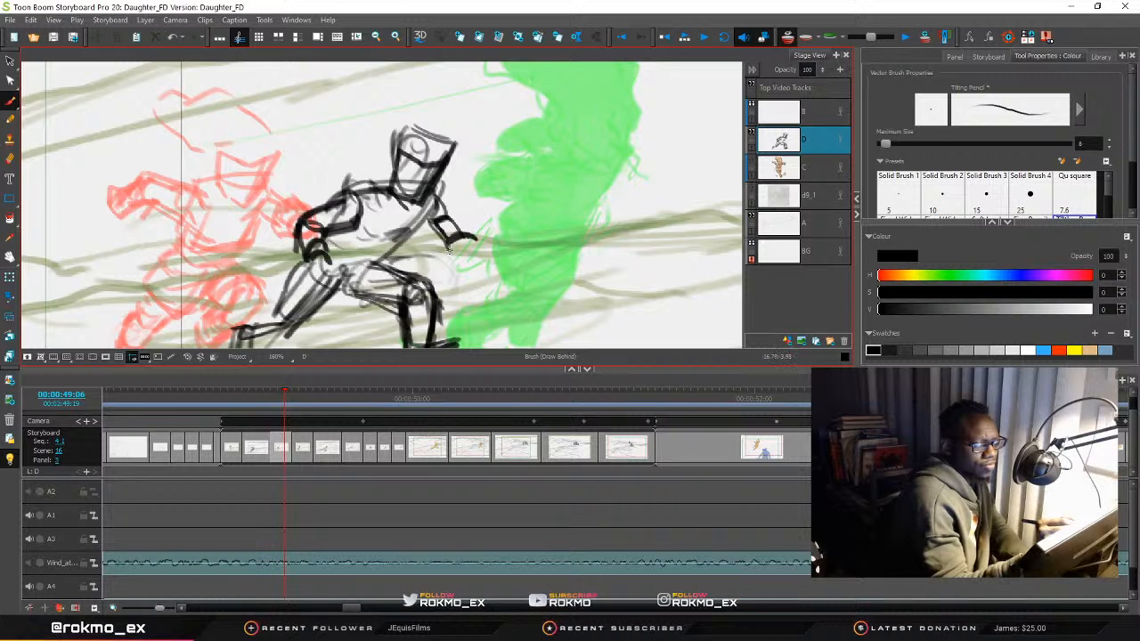
pyautogui.moveTo(477, 233)
pyautogui.mouseDown()
pyautogui.moveTo(445, 260)
pyautogui.moveTo(444, 230)
pyautogui.moveTo(480, 218)
pyautogui.moveTo(419, 240)
pyautogui.moveTo(394, 271)
pyautogui.mouseUp()
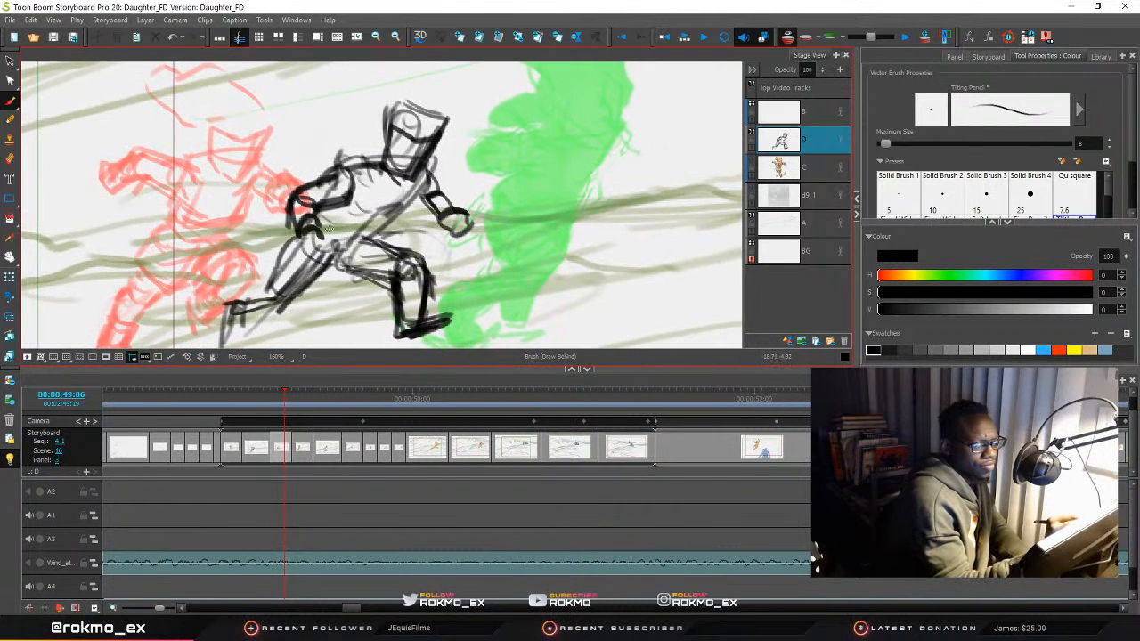
# Redraw the runner's trailing leg with a thicker thigh, a bent calf and a boot
pyautogui.moveTo(316, 304); pyautogui.dragTo(354, 286)
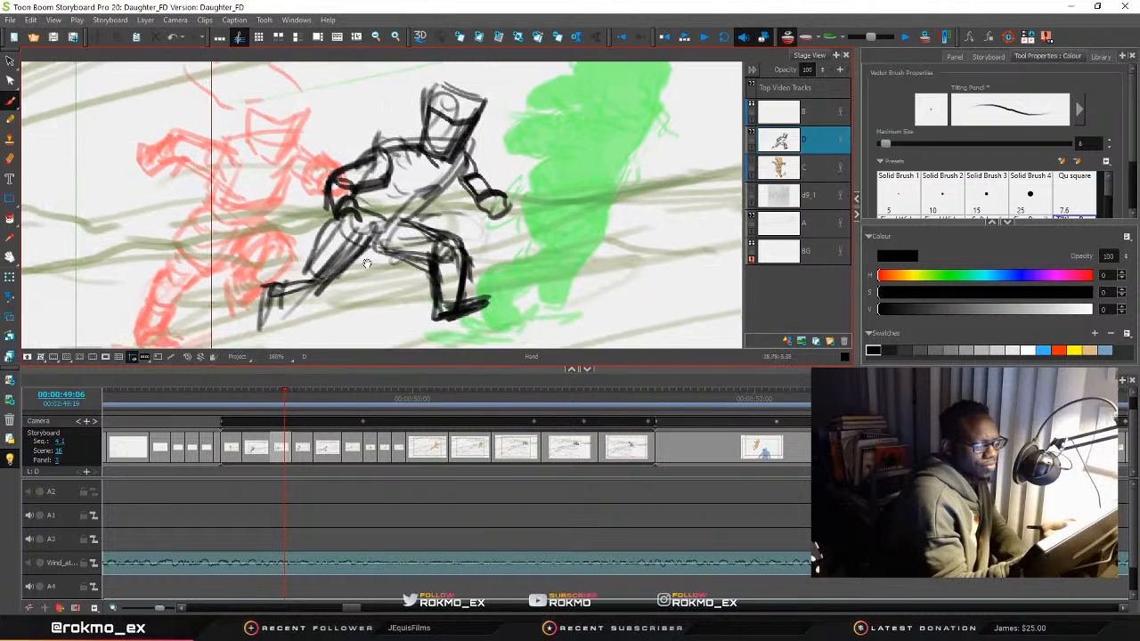
pyautogui.moveTo(378, 223); pyautogui.dragTo(360, 264)
pyautogui.moveTo(341, 219)
pyautogui.mouseDown()
pyautogui.moveTo(369, 240)
pyautogui.moveTo(344, 218)
pyautogui.moveTo(351, 281)
pyautogui.mouseUp()
pyautogui.moveTo(374, 243); pyautogui.dragTo(345, 283)
pyautogui.moveTo(333, 234)
pyautogui.mouseDown()
pyautogui.moveTo(321, 273)
pyautogui.moveTo(344, 283)
pyautogui.moveTo(336, 289)
pyautogui.moveTo(319, 267)
pyautogui.moveTo(312, 285)
pyautogui.moveTo(308, 260)
pyautogui.moveTo(290, 273)
pyautogui.moveTo(331, 301)
pyautogui.moveTo(339, 289)
pyautogui.moveTo(312, 306)
pyautogui.mouseUp()
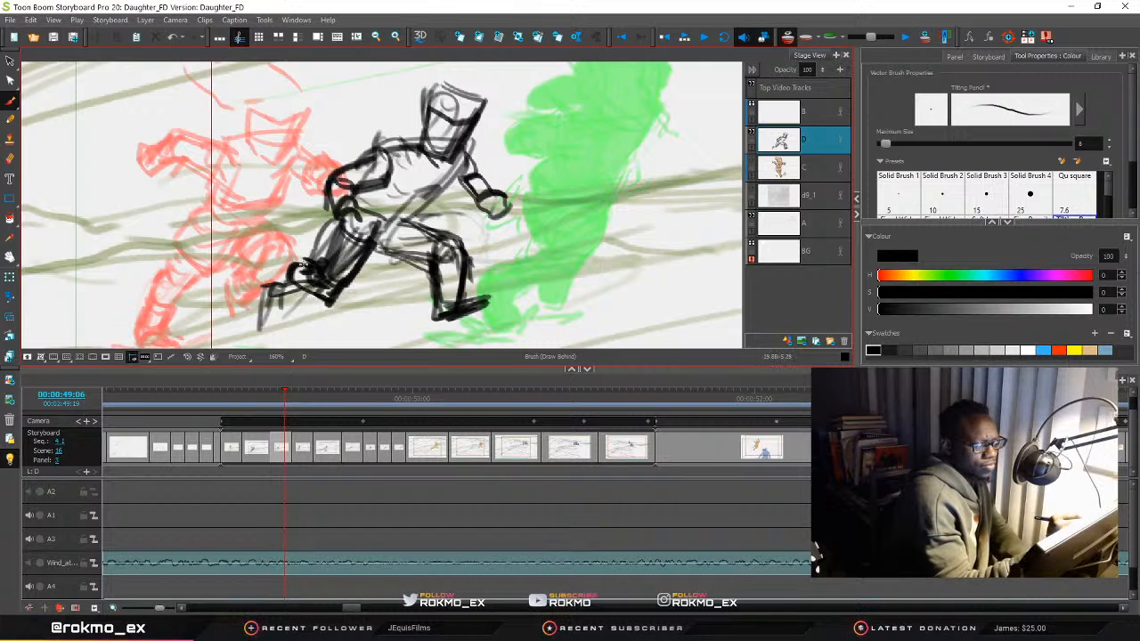
pyautogui.moveTo(285, 256)
pyautogui.mouseDown()
pyautogui.moveTo(279, 288)
pyautogui.moveTo(286, 259)
pyautogui.moveTo(279, 298)
pyautogui.moveTo(287, 306)
pyautogui.moveTo(301, 287)
pyautogui.moveTo(301, 301)
pyautogui.moveTo(303, 290)
pyautogui.moveTo(288, 312)
pyautogui.moveTo(286, 280)
pyautogui.moveTo(293, 311)
pyautogui.mouseUp()
# Redraw the runner's front leg with a solid thigh, knee, shin and boot
pyautogui.press('space')
pyautogui.moveTo(410, 314)
pyautogui.mouseDown()
pyautogui.moveTo(519, 251)
pyautogui.moveTo(466, 282)
pyautogui.mouseUp()
pyautogui.moveTo(453, 191)
pyautogui.mouseDown()
pyautogui.moveTo(456, 227)
pyautogui.moveTo(487, 204)
pyautogui.moveTo(505, 215)
pyautogui.moveTo(480, 218)
pyautogui.moveTo(491, 206)
pyautogui.moveTo(506, 210)
pyautogui.moveTo(507, 242)
pyautogui.mouseUp()
pyautogui.moveTo(485, 203)
pyautogui.mouseDown()
pyautogui.moveTo(495, 267)
pyautogui.moveTo(479, 270)
pyautogui.mouseUp()
pyautogui.moveTo(507, 231); pyautogui.dragTo(497, 281)
pyautogui.moveTo(480, 233)
pyautogui.mouseDown()
pyautogui.moveTo(477, 274)
pyautogui.moveTo(493, 249)
pyautogui.moveTo(500, 277)
pyautogui.moveTo(474, 287)
pyautogui.moveTo(500, 285)
pyautogui.mouseUp()
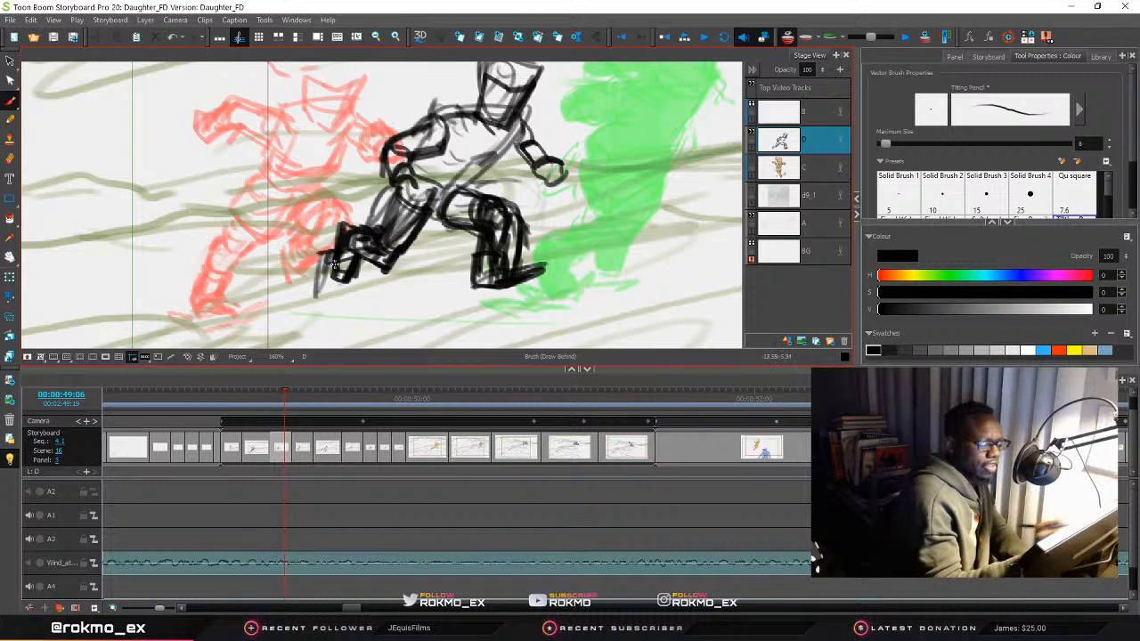
# Clean the rough inner and outer lines off both legs with the Soft Eraser
pyautogui.click(9, 159)
pyautogui.moveTo(519, 210)
pyautogui.mouseDown()
pyautogui.moveTo(527, 283)
pyautogui.moveTo(545, 302)
pyautogui.moveTo(552, 254)
pyautogui.mouseUp()
pyautogui.moveTo(492, 226)
pyautogui.mouseDown()
pyautogui.moveTo(488, 285)
pyautogui.moveTo(496, 199)
pyautogui.mouseUp()
pyautogui.moveTo(377, 242)
pyautogui.mouseDown()
pyautogui.moveTo(381, 254)
pyautogui.moveTo(405, 218)
pyautogui.moveTo(344, 276)
pyautogui.moveTo(342, 254)
pyautogui.moveTo(347, 276)
pyautogui.moveTo(361, 243)
pyautogui.moveTo(393, 257)
pyautogui.moveTo(403, 239)
pyautogui.mouseUp()
pyautogui.moveTo(505, 233); pyautogui.dragTo(472, 213)
pyautogui.press('space')
pyautogui.moveTo(445, 293)
pyautogui.mouseDown()
pyautogui.moveTo(602, 292)
pyautogui.moveTo(460, 271)
pyautogui.moveTo(402, 292)
pyautogui.mouseUp()
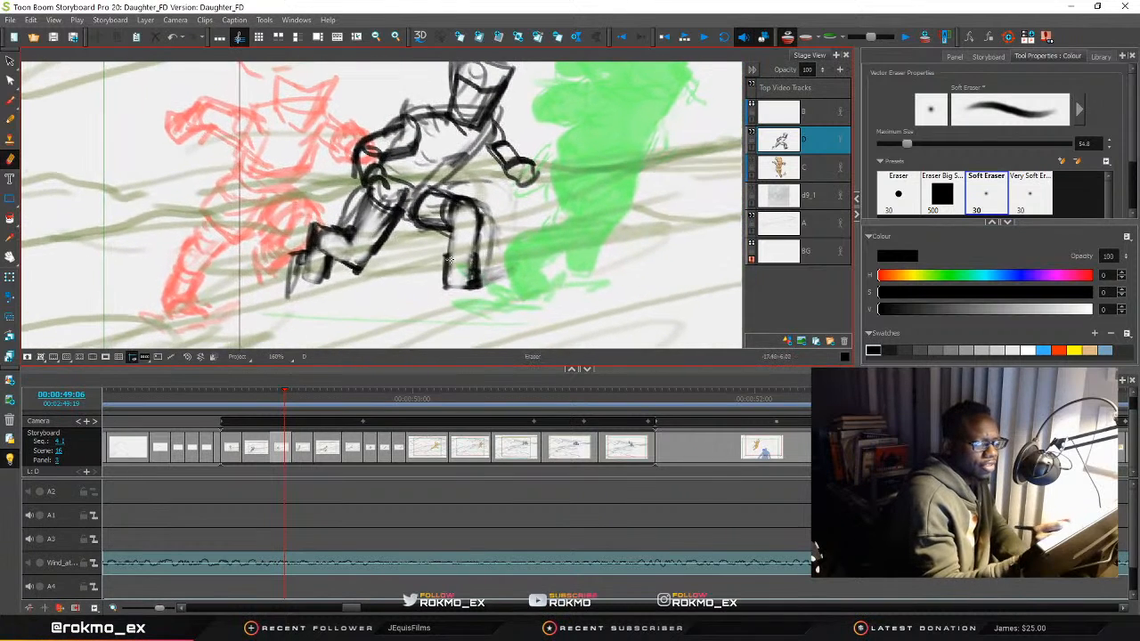
# Strengthen the runner's torso and hip lines with the pencil brush and add hair lines trailing behind the head
pyautogui.click(9, 100)
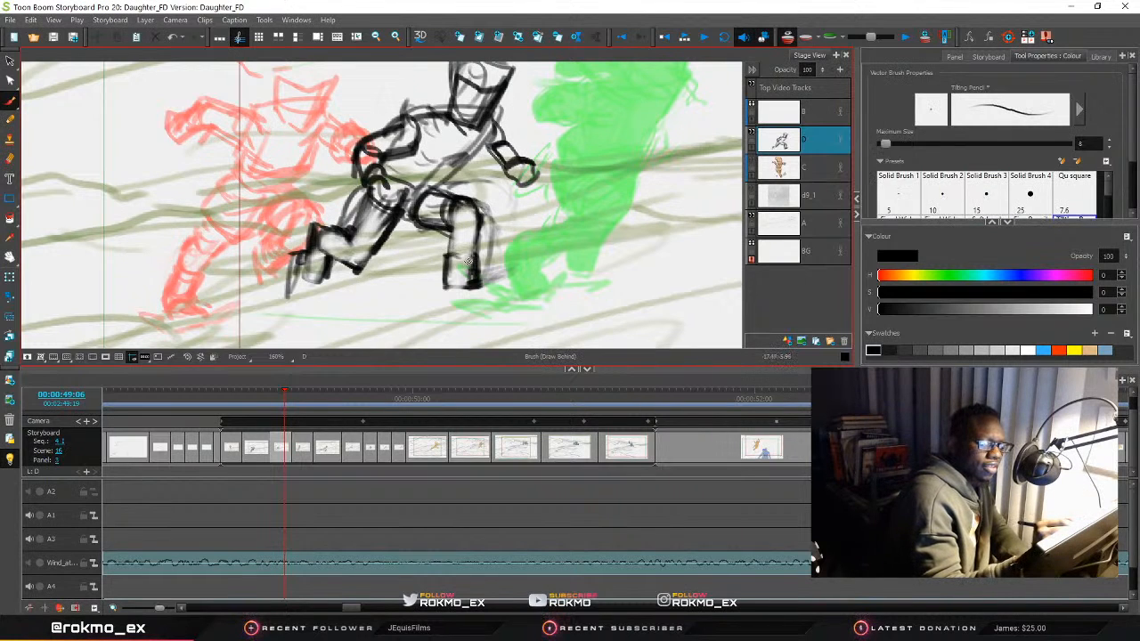
pyautogui.press('space')
pyautogui.moveTo(472, 259); pyautogui.dragTo(484, 287)
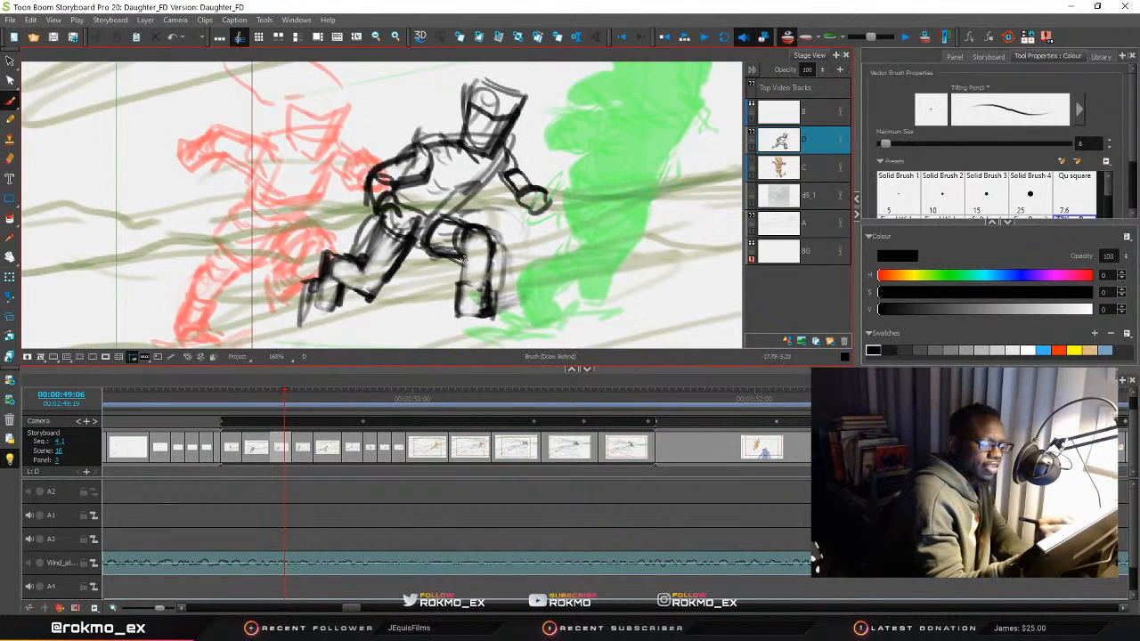
pyautogui.press('space')
pyautogui.moveTo(478, 243); pyautogui.dragTo(469, 276)
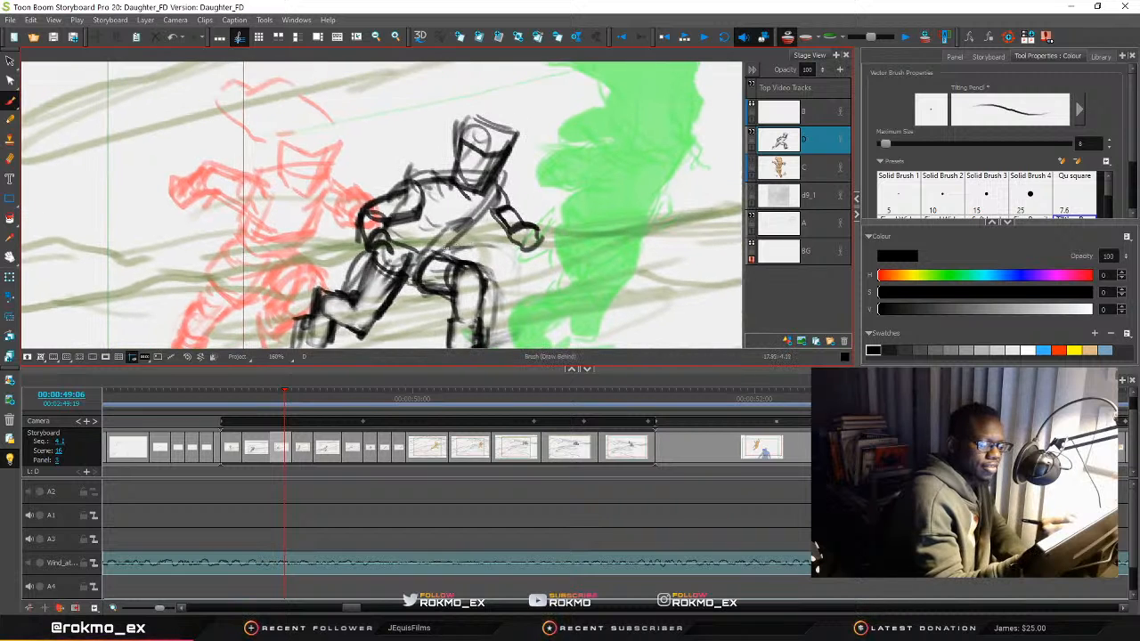
pyautogui.moveTo(392, 236)
pyautogui.mouseDown()
pyautogui.moveTo(361, 258)
pyautogui.moveTo(449, 256)
pyautogui.moveTo(437, 267)
pyautogui.moveTo(454, 267)
pyautogui.moveTo(425, 241)
pyautogui.moveTo(475, 225)
pyautogui.moveTo(423, 236)
pyautogui.moveTo(415, 213)
pyautogui.moveTo(431, 175)
pyautogui.moveTo(450, 241)
pyautogui.mouseUp()
pyautogui.moveTo(525, 201)
pyautogui.mouseDown()
pyautogui.moveTo(495, 167)
pyautogui.moveTo(436, 140)
pyautogui.moveTo(393, 144)
pyautogui.moveTo(400, 183)
pyautogui.moveTo(464, 222)
pyautogui.moveTo(472, 159)
pyautogui.moveTo(526, 215)
pyautogui.mouseUp()
pyautogui.moveTo(534, 265); pyautogui.dragTo(491, 152)
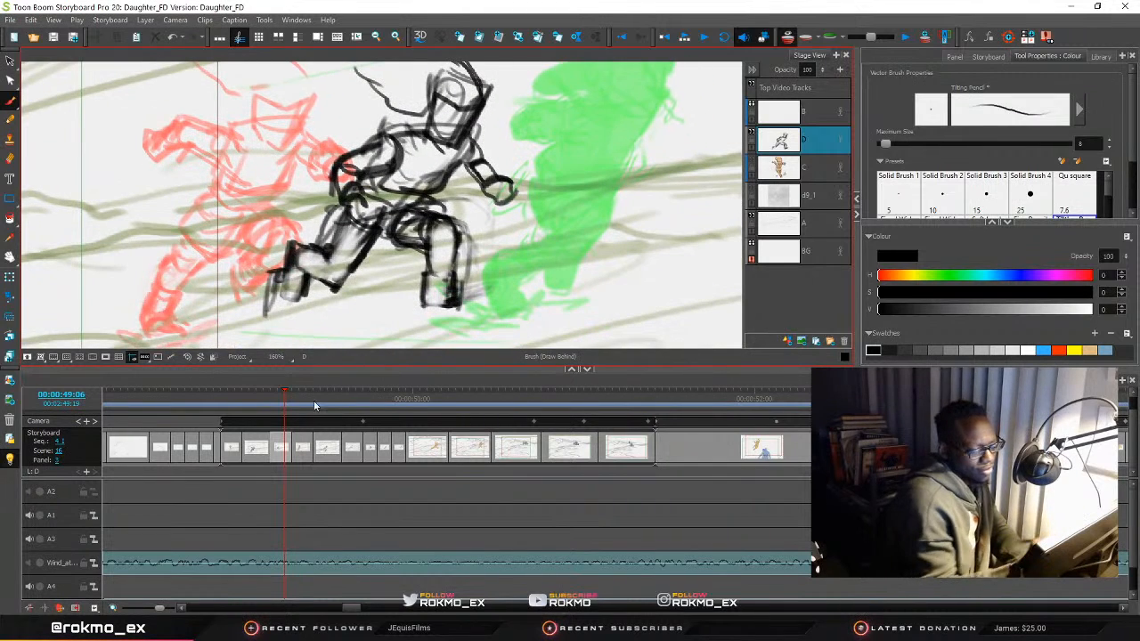
# Go to panel 4 of scene 16 and select the upright tan runner's drawing on its layer
pyautogui.moveTo(285, 398)
pyautogui.mouseDown()
pyautogui.moveTo(241, 414)
pyautogui.moveTo(297, 428)
pyautogui.moveTo(256, 443)
pyautogui.moveTo(299, 449)
pyautogui.moveTo(239, 465)
pyautogui.moveTo(274, 454)
pyautogui.moveTo(261, 460)
pyautogui.mouseUp()
pyautogui.moveTo(278, 455)
pyautogui.mouseDown()
pyautogui.moveTo(297, 451)
pyautogui.moveTo(269, 462)
pyautogui.moveTo(295, 458)
pyautogui.mouseUp()
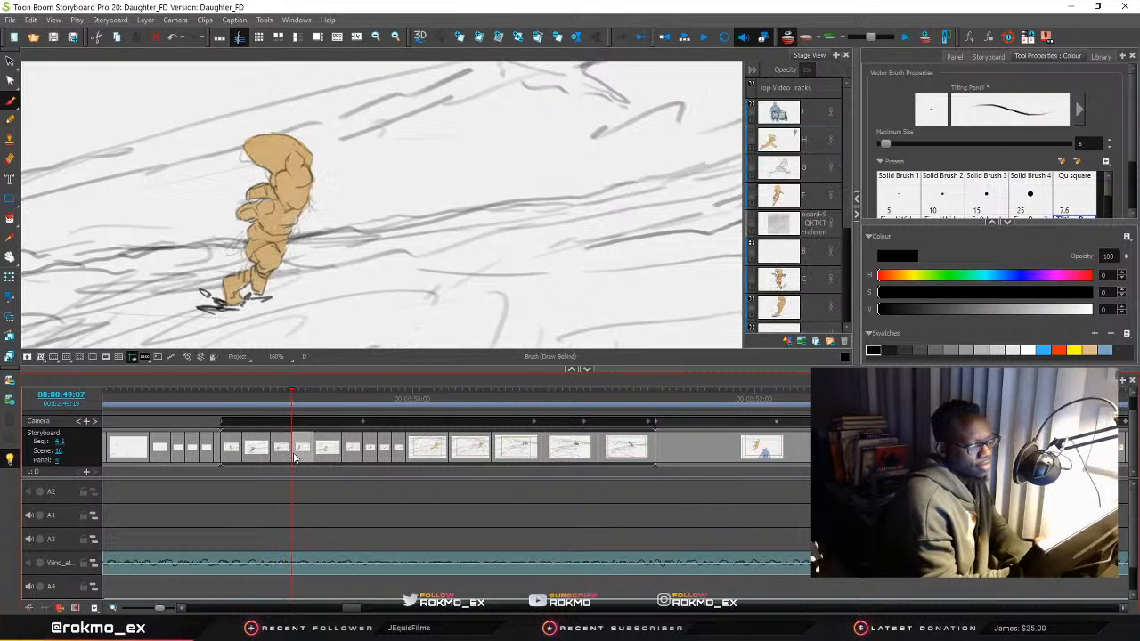
pyautogui.moveTo(295, 457)
pyautogui.mouseDown()
pyautogui.moveTo(271, 463)
pyautogui.moveTo(303, 460)
pyautogui.moveTo(283, 465)
pyautogui.moveTo(293, 476)
pyautogui.mouseUp()
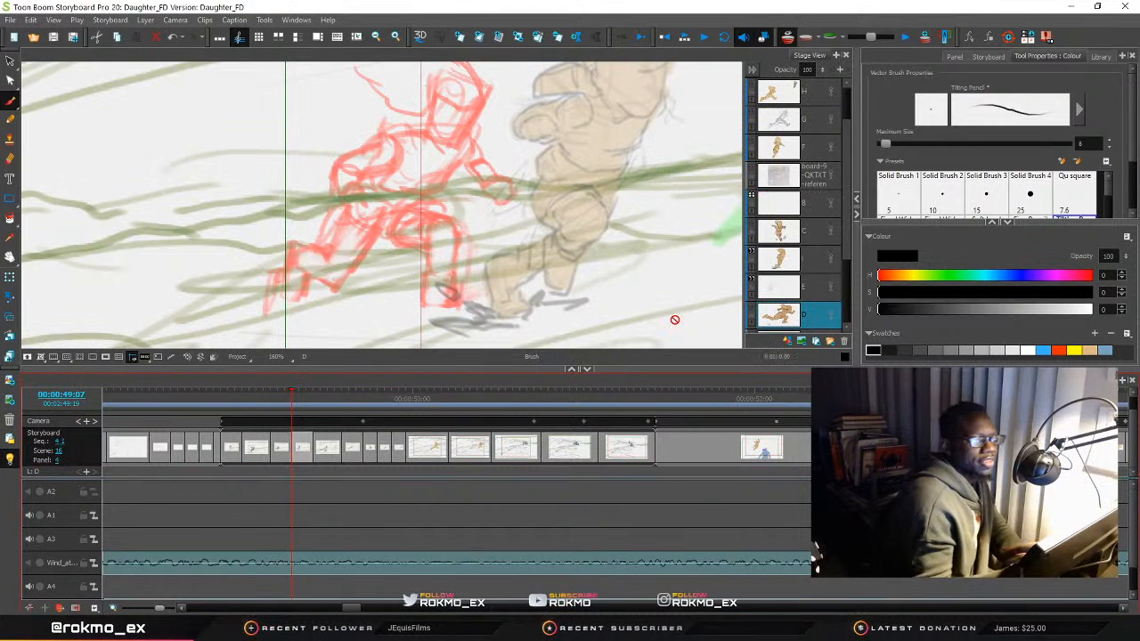
pyautogui.scroll(-5, 608, 285)
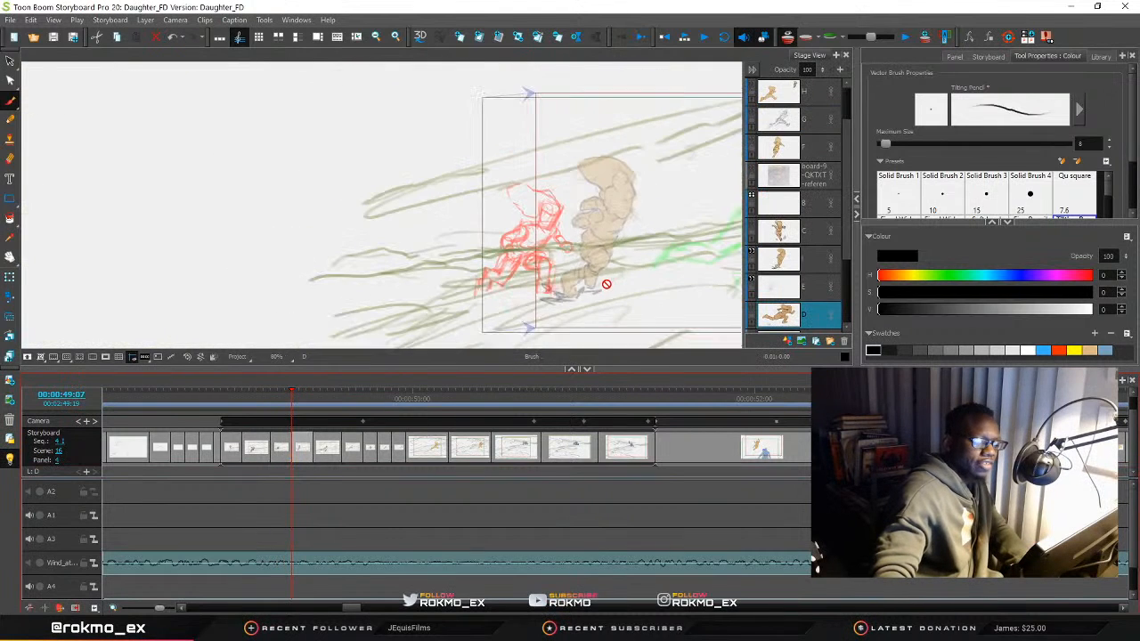
pyautogui.click(10, 60)
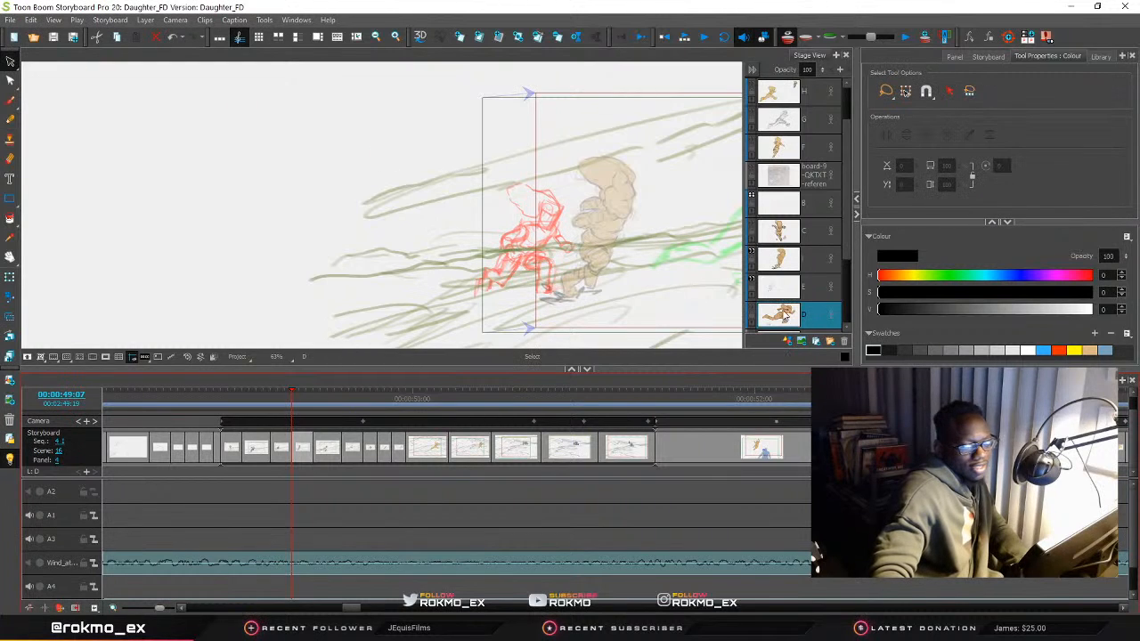
pyautogui.click(802, 257)
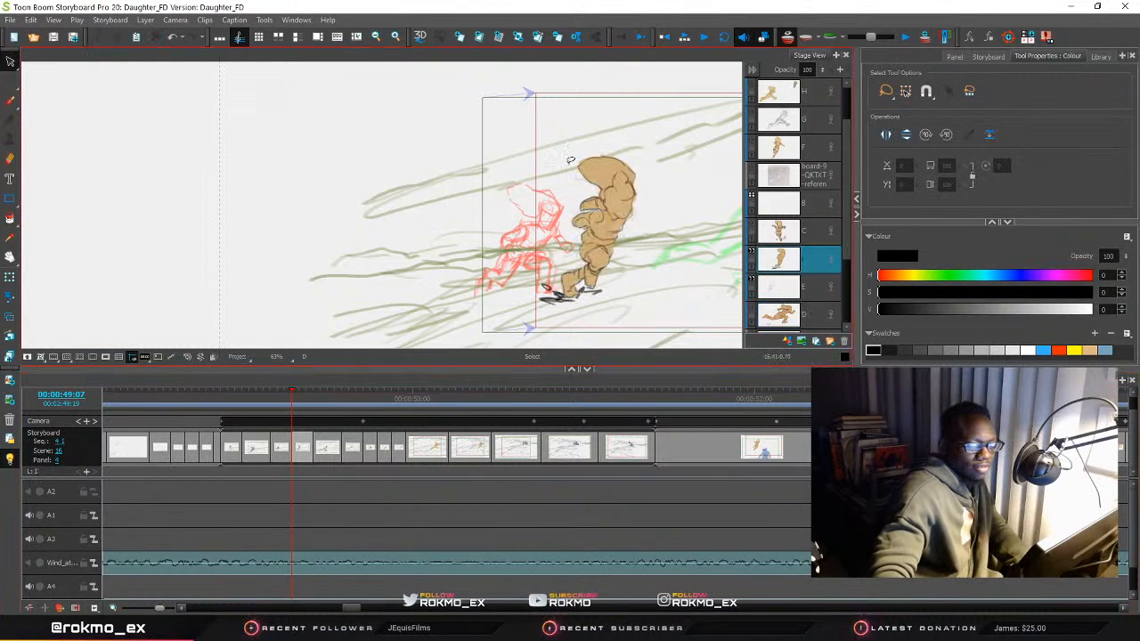
pyautogui.moveTo(586, 135)
pyautogui.mouseDown()
pyautogui.moveTo(712, 285)
pyautogui.moveTo(610, 353)
pyautogui.moveTo(525, 307)
pyautogui.moveTo(592, 283)
pyautogui.mouseUp()
# Play the storyboard from panel 5 of scene 15_B through scene 16 to check the running sequence
pyautogui.moveTo(295, 400)
pyautogui.mouseDown()
pyautogui.moveTo(225, 406)
pyautogui.moveTo(505, 429)
pyautogui.moveTo(169, 436)
pyautogui.mouseUp()
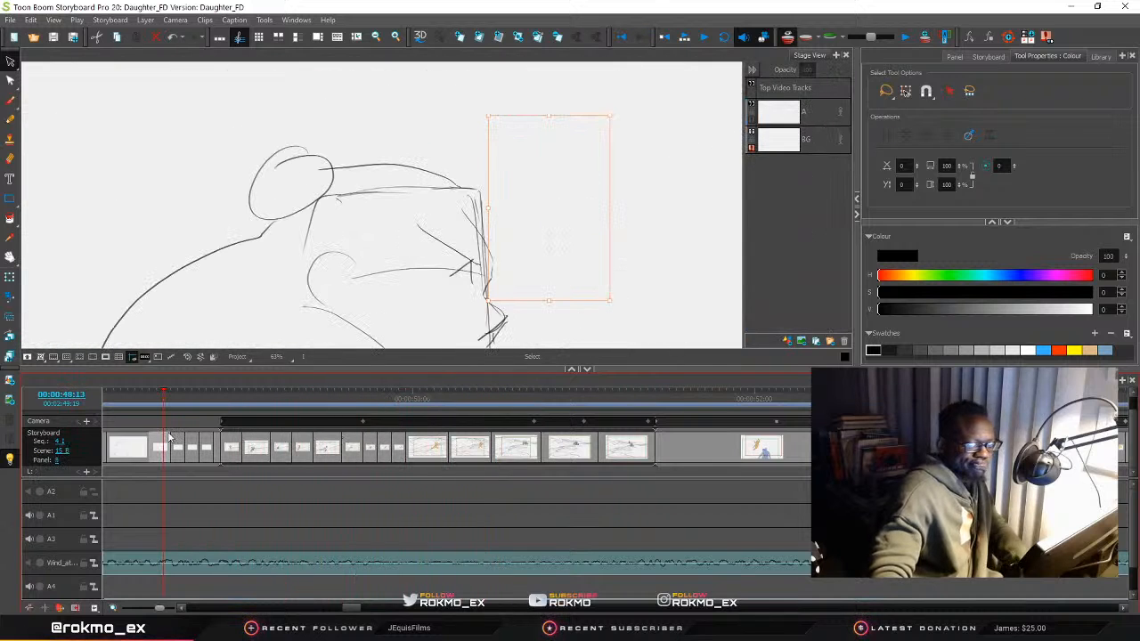
pyautogui.press('Return')
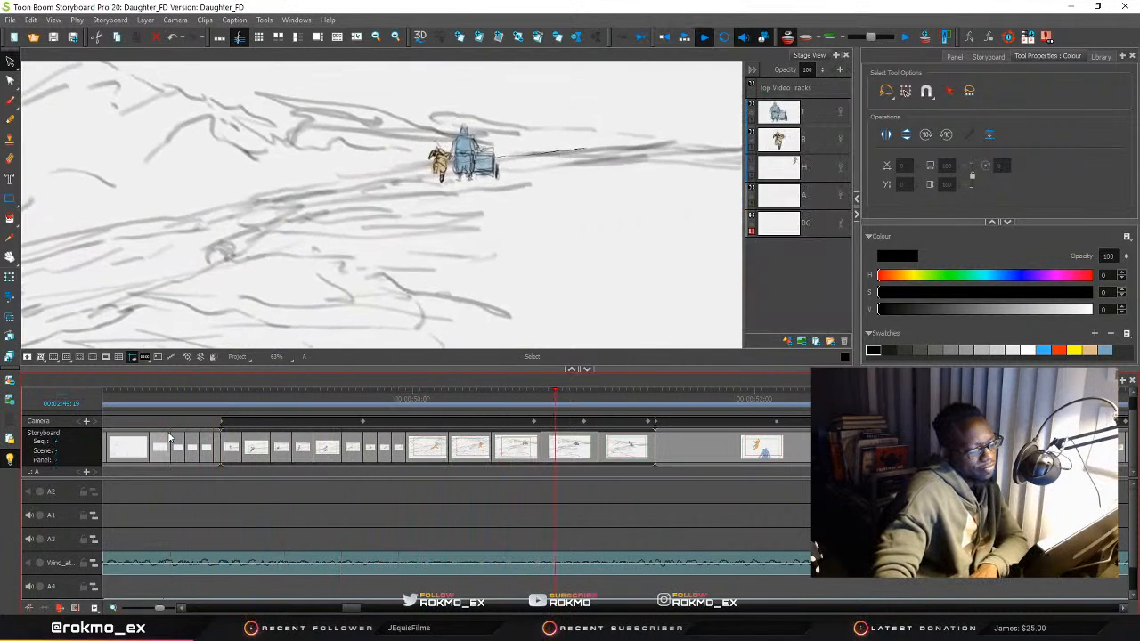
pyautogui.press('Return')
# Lengthen panels 12 and 11 of scene 16, and scrub from the scene's start to check the timing
pyautogui.moveTo(618, 392)
pyautogui.mouseDown()
pyautogui.moveTo(458, 398)
pyautogui.moveTo(513, 409)
pyautogui.mouseUp()
pyautogui.moveTo(537, 450); pyautogui.dragTo(574, 452)
pyautogui.click(489, 452)
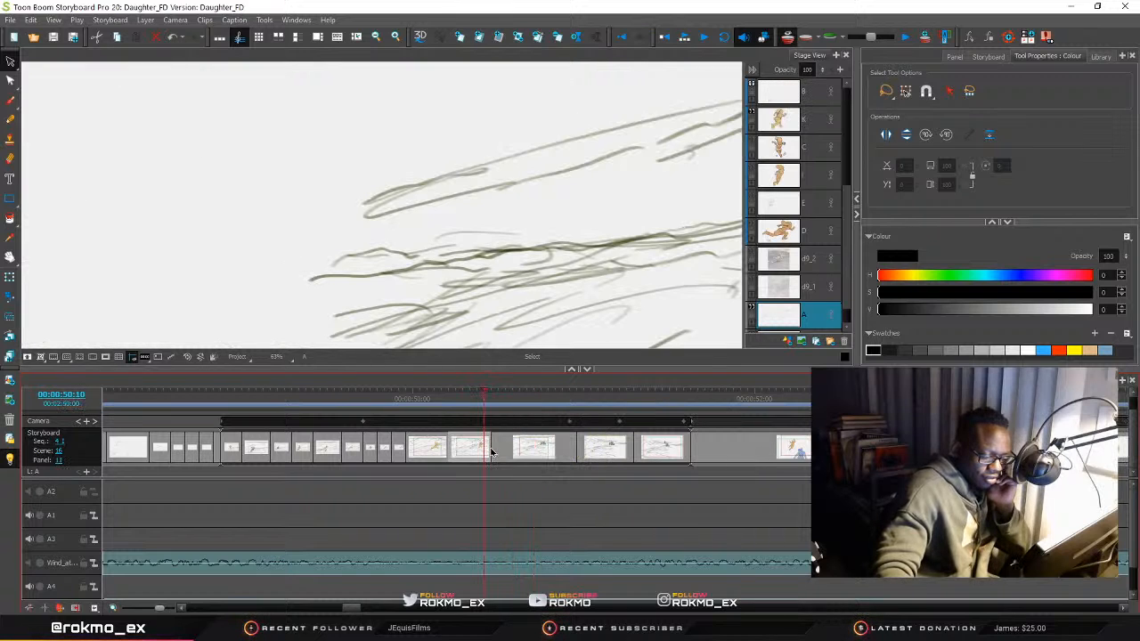
pyautogui.moveTo(488, 448); pyautogui.dragTo(519, 448)
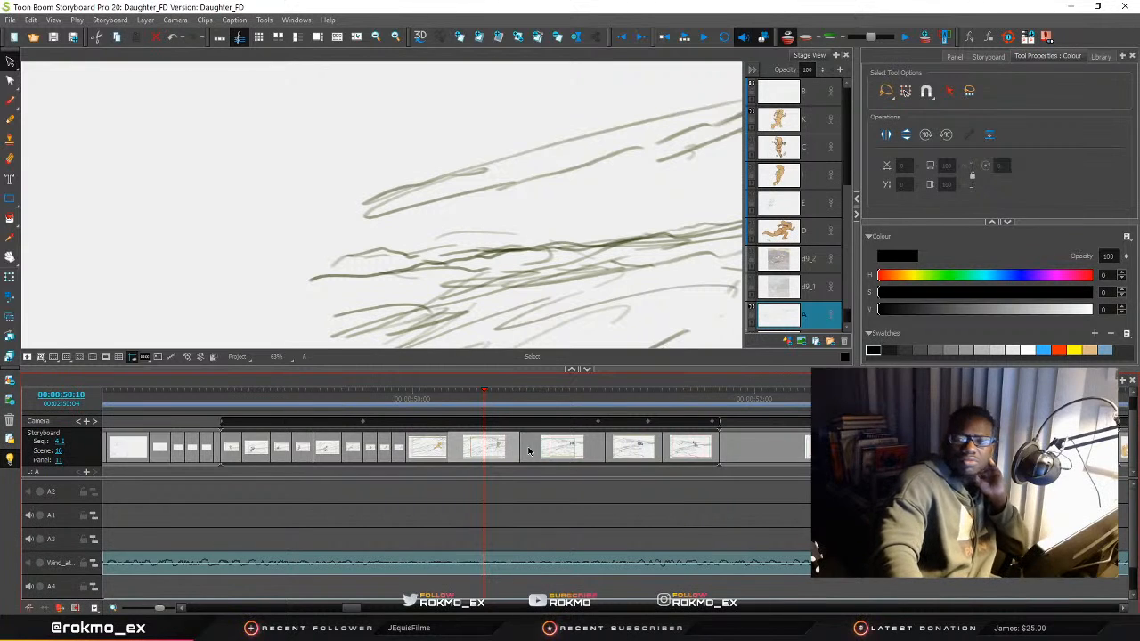
pyautogui.moveTo(484, 392)
pyautogui.mouseDown()
pyautogui.moveTo(343, 409)
pyautogui.moveTo(641, 471)
pyautogui.moveTo(780, 481)
pyautogui.moveTo(33, 492)
pyautogui.moveTo(726, 513)
pyautogui.mouseUp()
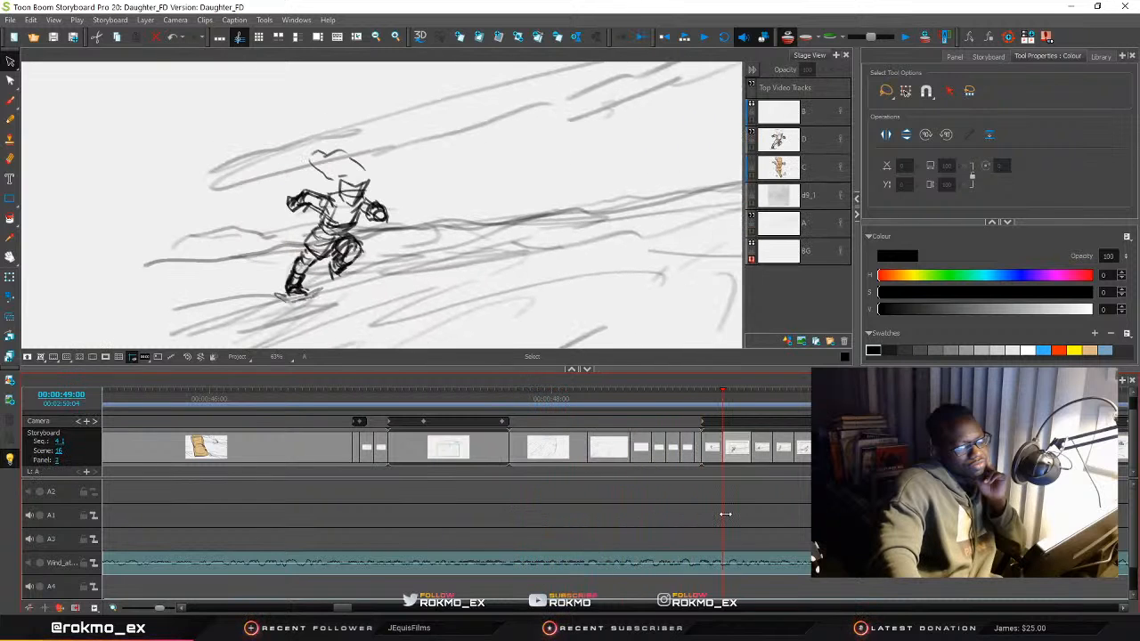
pyautogui.moveTo(725, 514); pyautogui.dragTo(972, 514)
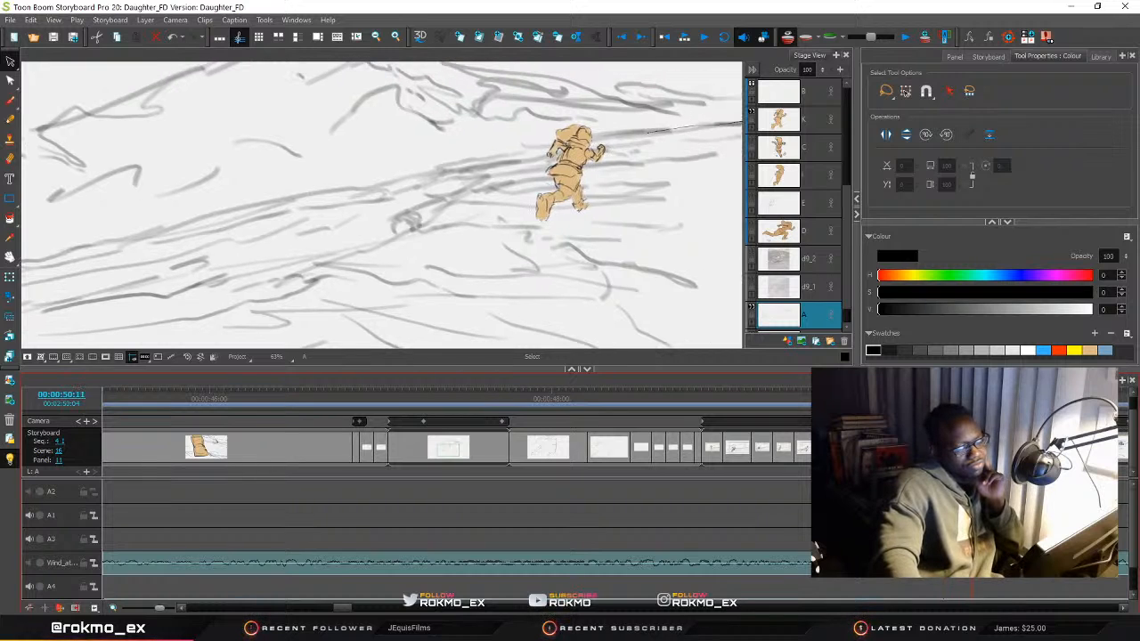
# Scrub the timeline from scene 15 through scene 16 and into sequence 4_2 to check the chase timing
pyautogui.moveTo(968, 471); pyautogui.dragTo(163, 427)
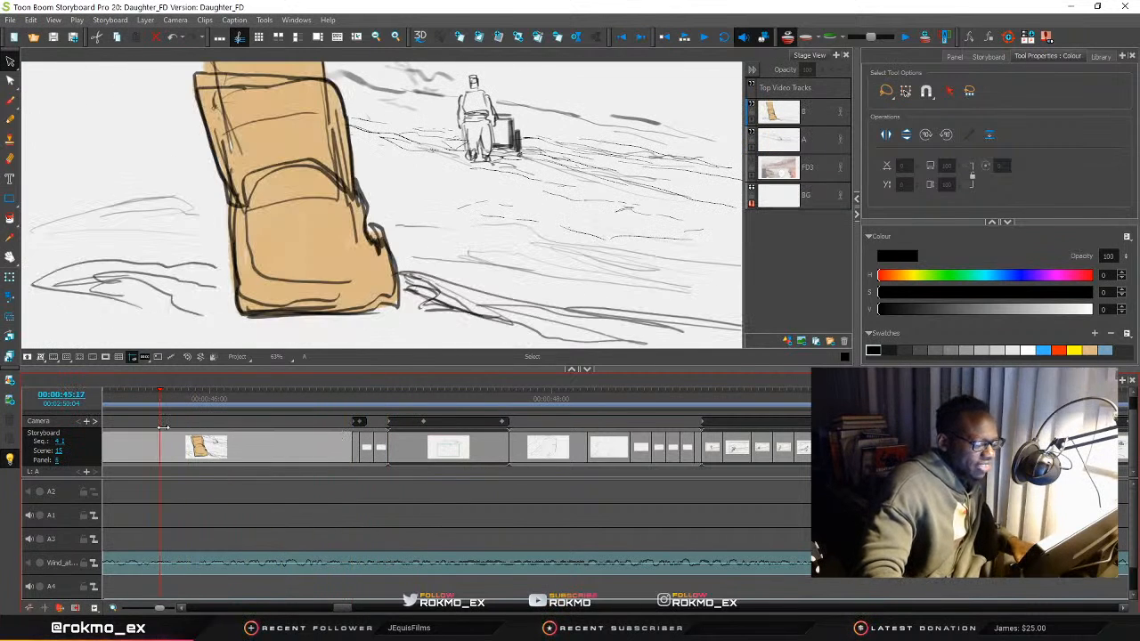
pyautogui.moveTo(303, 431); pyautogui.dragTo(1064, 422)
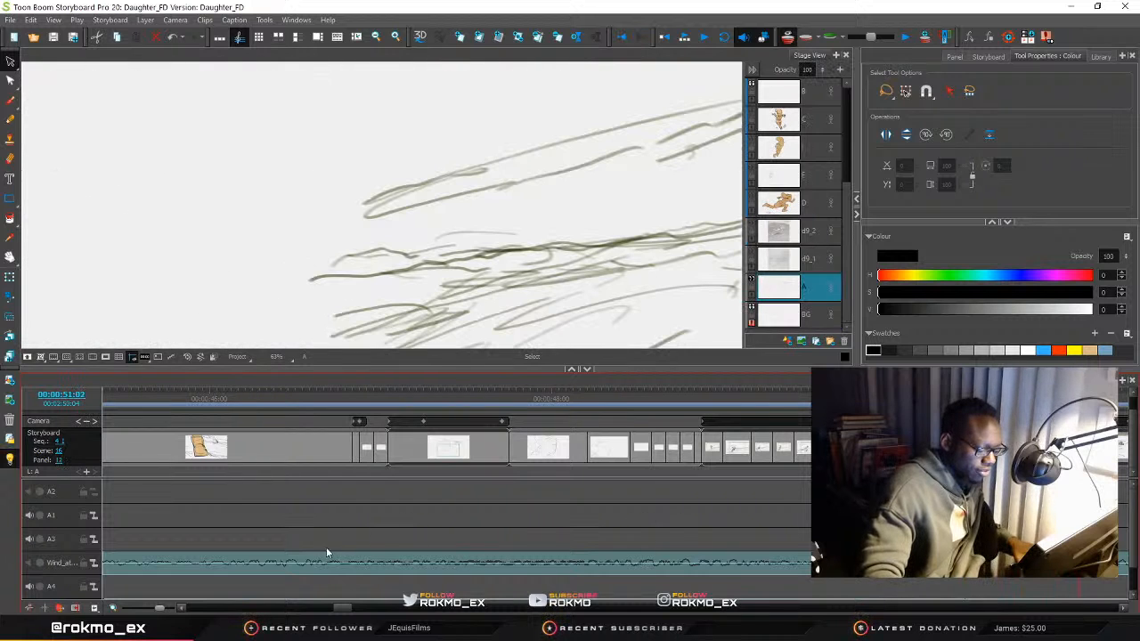
pyautogui.moveTo(161, 609); pyautogui.dragTo(149, 611)
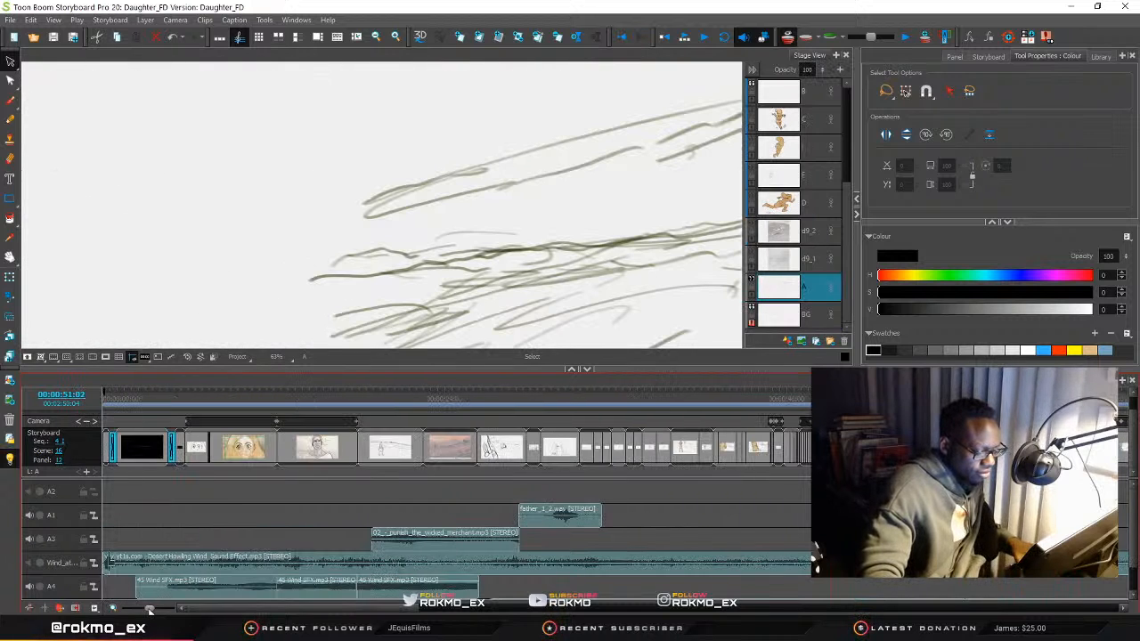
pyautogui.moveTo(831, 399); pyautogui.dragTo(886, 399)
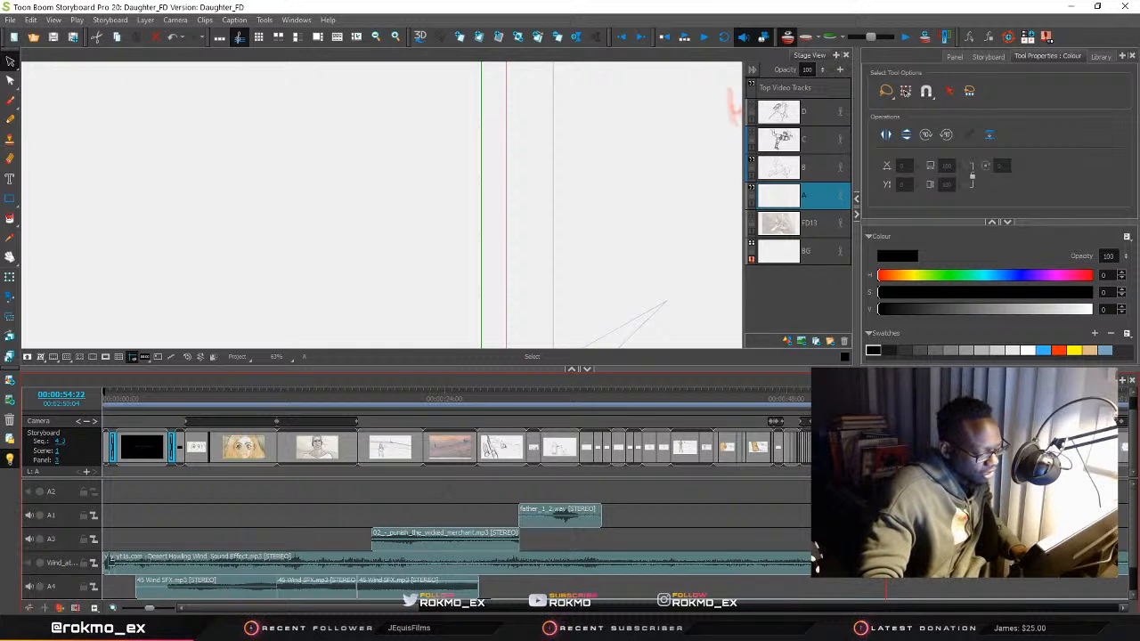
# Switch to File Explorer and open the CMN folder in the Street Fighter V system sounds of the SFX Library
pyautogui.click(71, 629)
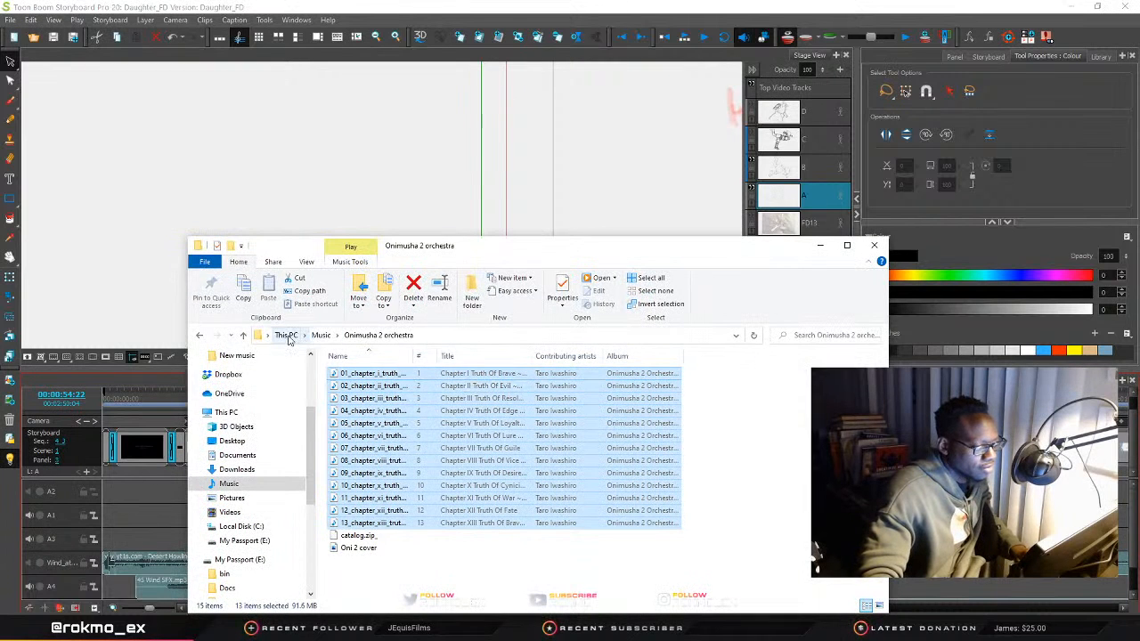
pyautogui.moveTo(311, 433); pyautogui.dragTo(314, 360)
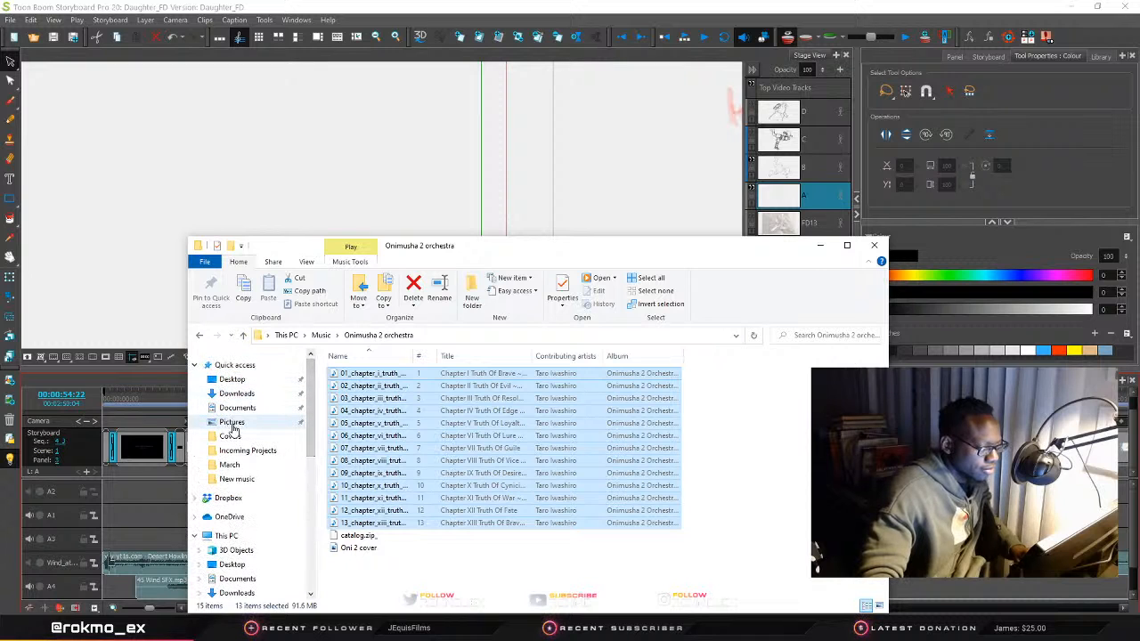
pyautogui.moveTo(408, 254); pyautogui.dragTo(1139, 253)
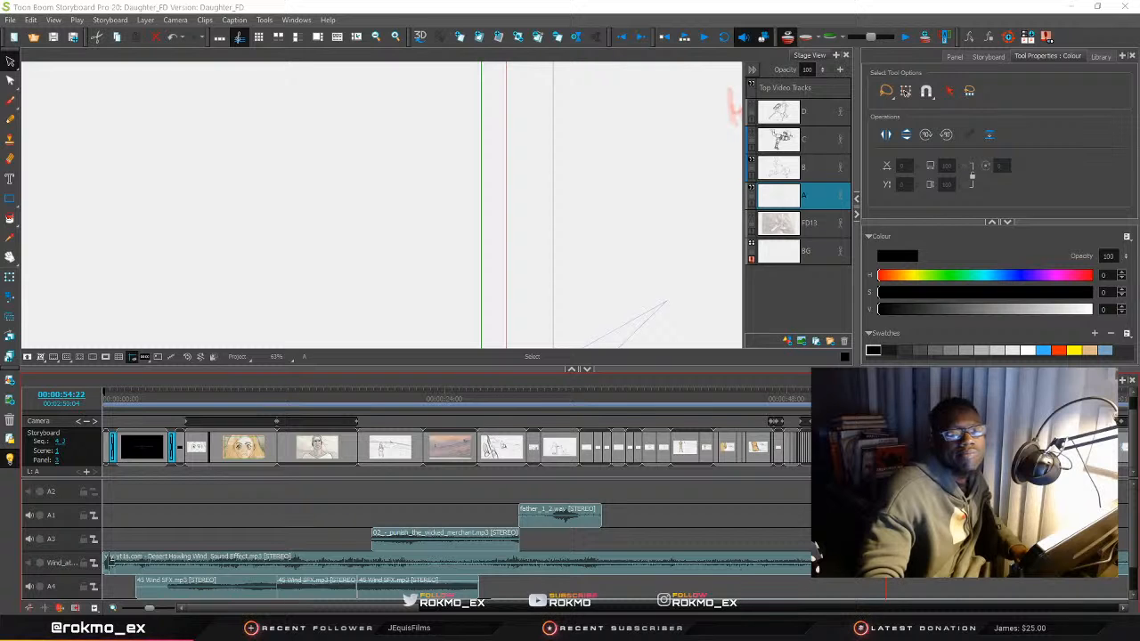
pyautogui.moveTo(1138, 270); pyautogui.dragTo(786, 181)
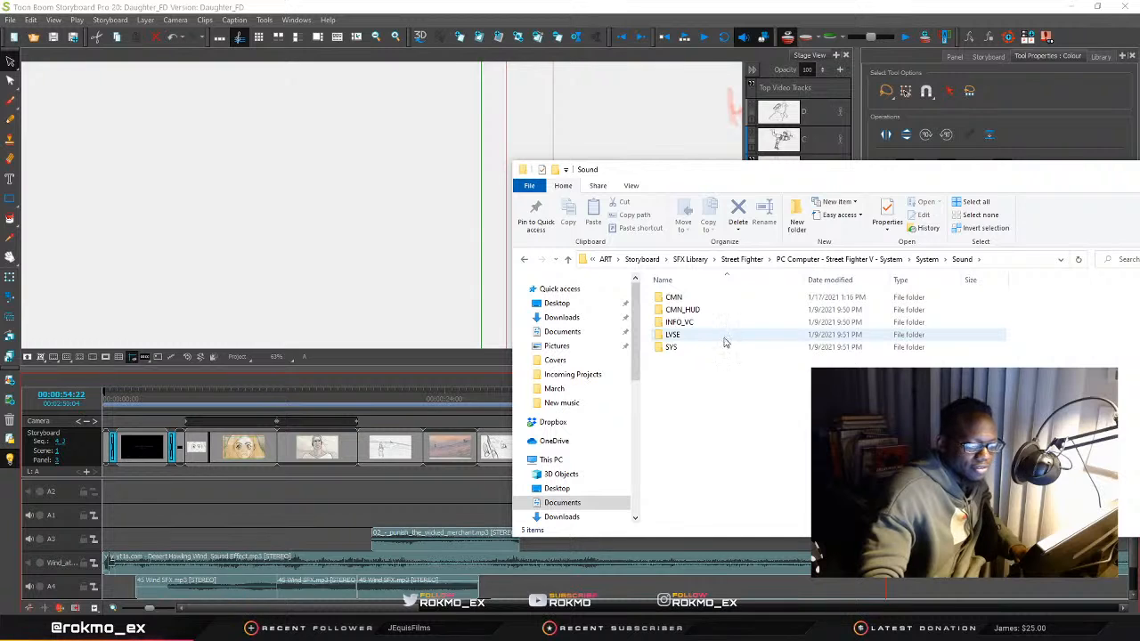
pyautogui.doubleClick(721, 298)
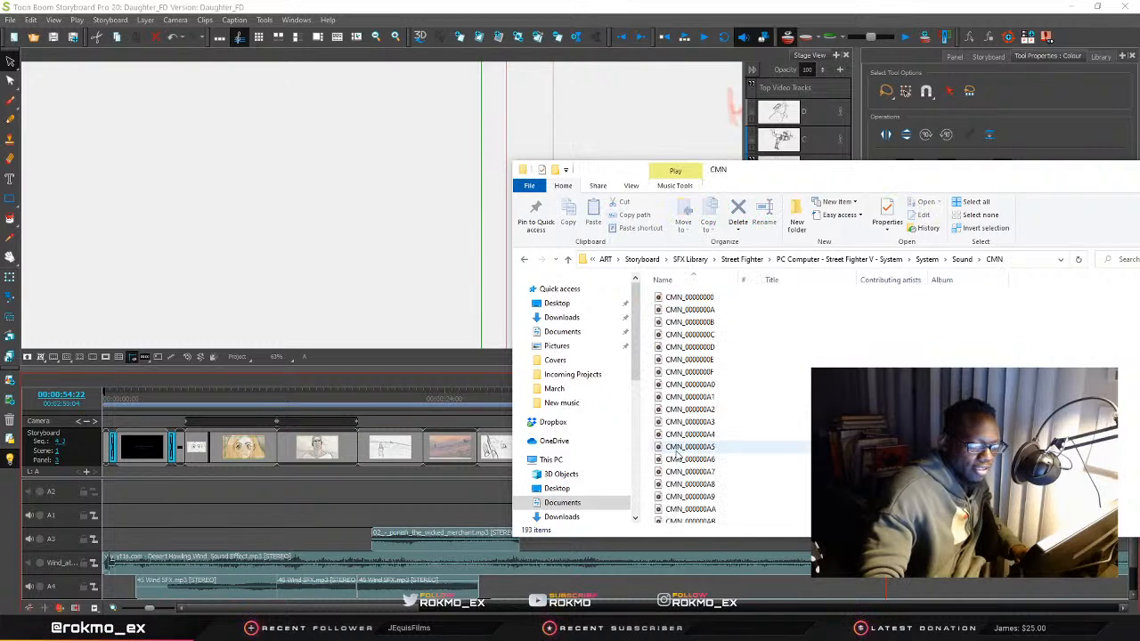
# Audition sound effects in the CMN folder, including CMN_0000002D, CMN_0000002E, CMN_0000002F and CMN_00000003
pyautogui.scroll(-10, 678, 454)
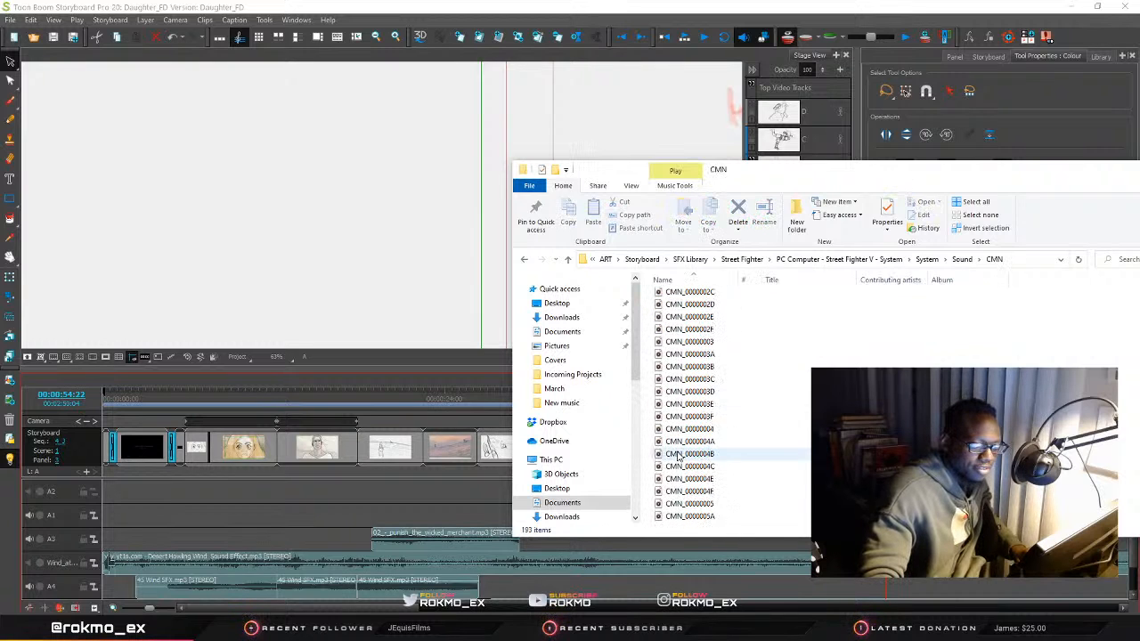
pyautogui.click(674, 418)
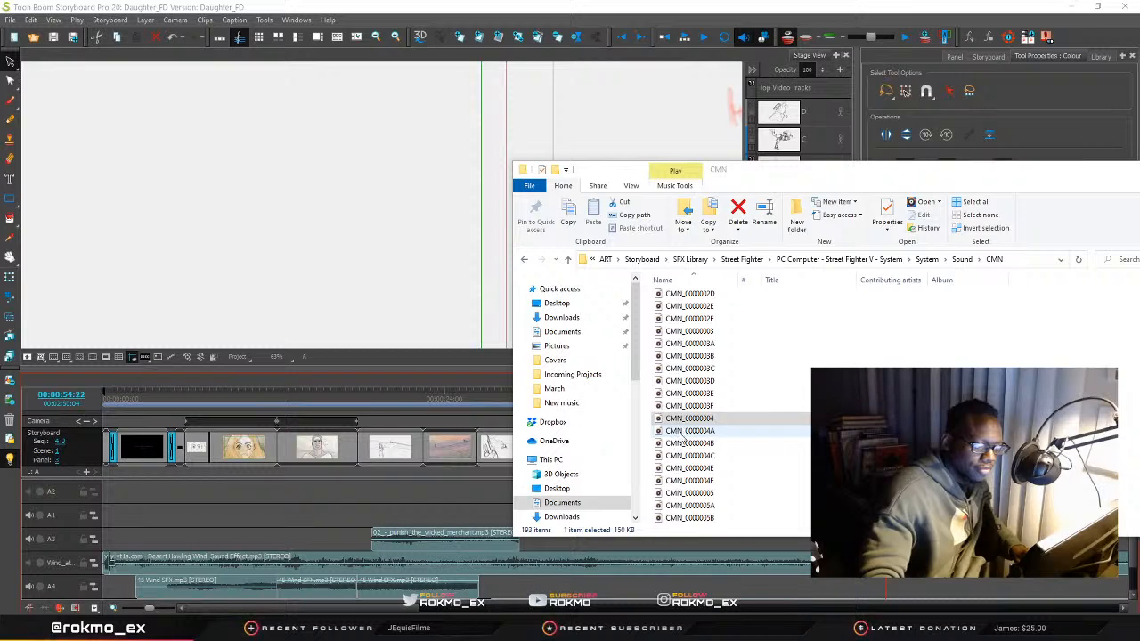
pyautogui.click(679, 368)
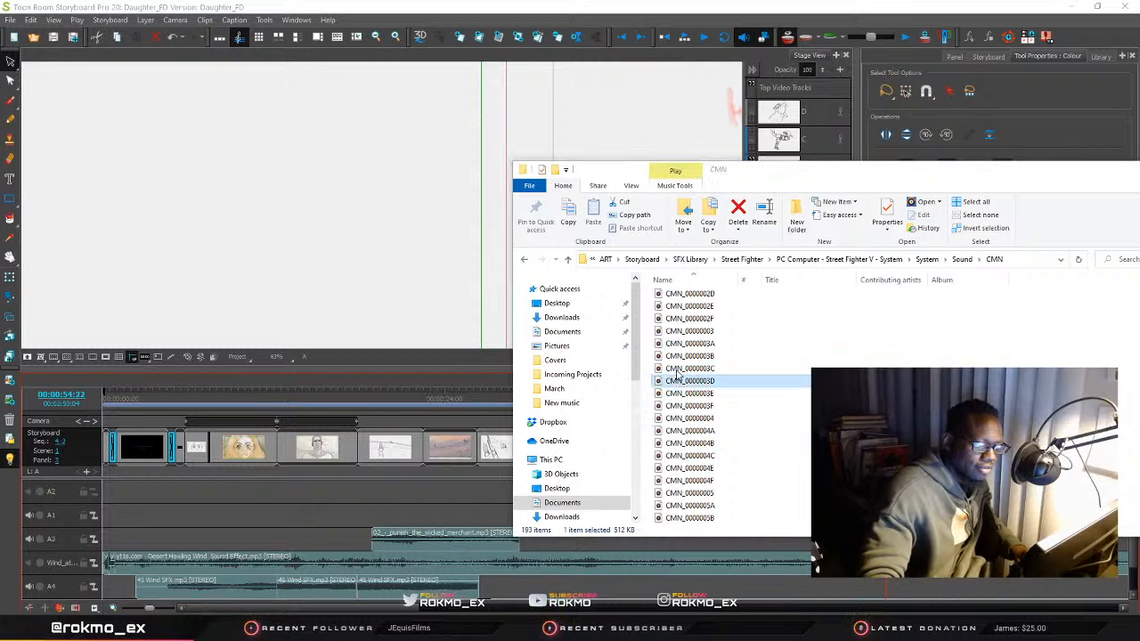
pyautogui.click(682, 319)
pyautogui.scroll(1, 682, 330)
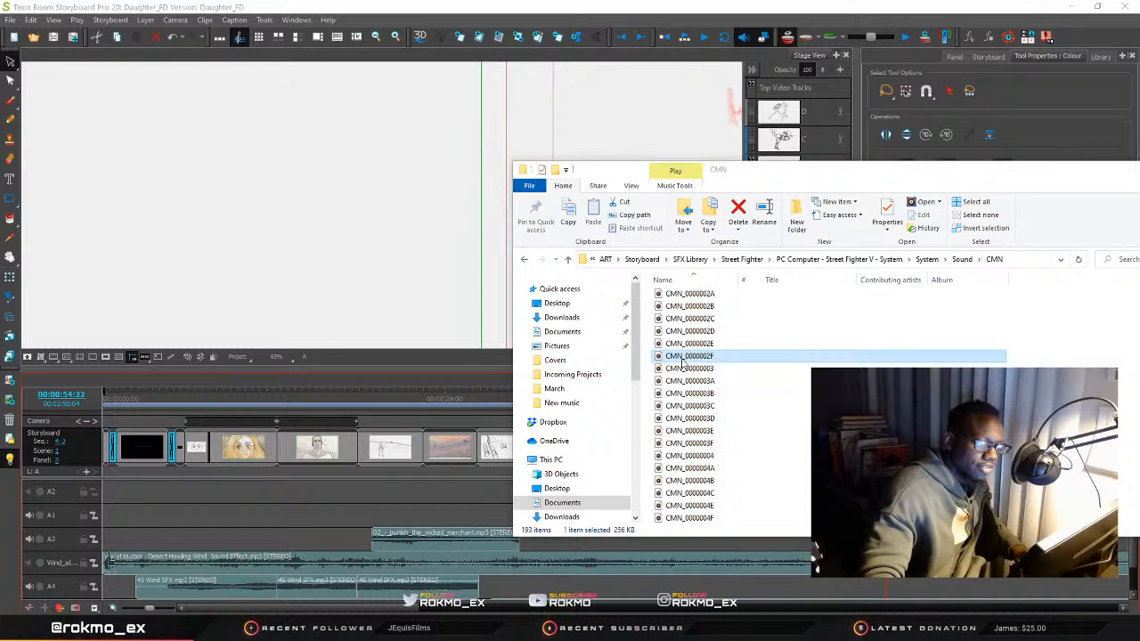
pyautogui.doubleClick(680, 344)
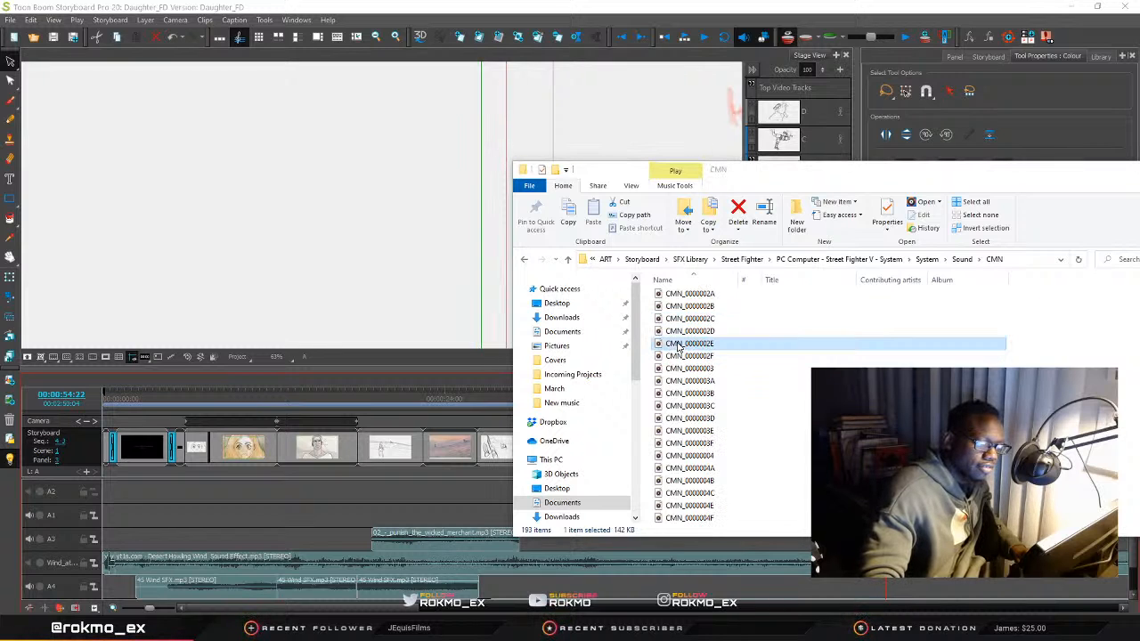
pyautogui.click(678, 332)
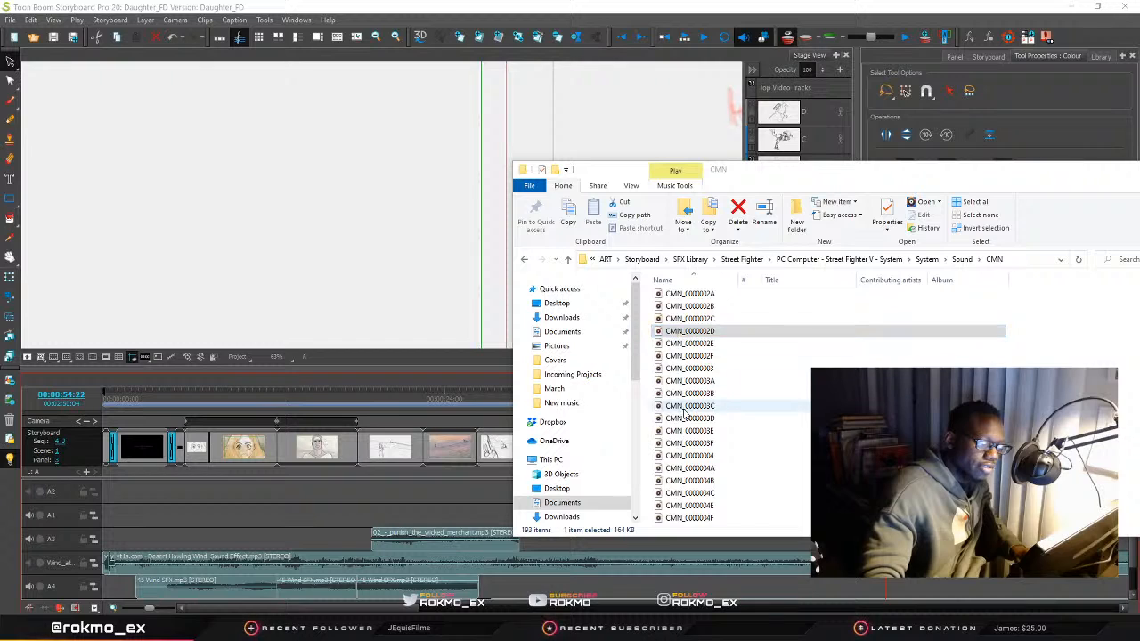
pyautogui.click(680, 345)
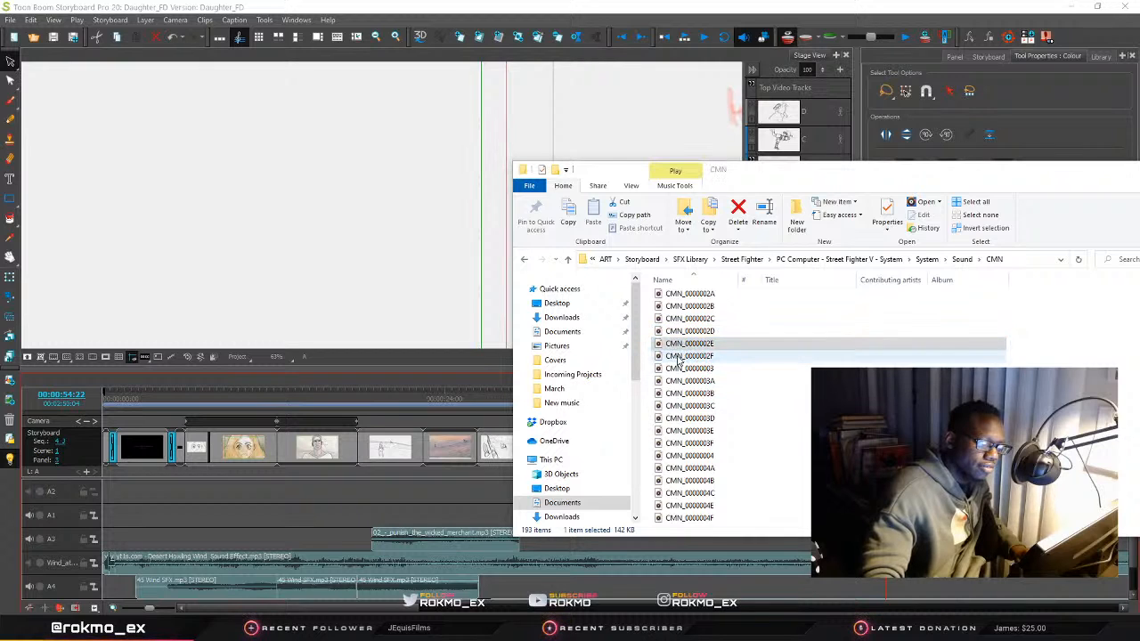
pyautogui.doubleClick(680, 356)
pyautogui.doubleClick(677, 368)
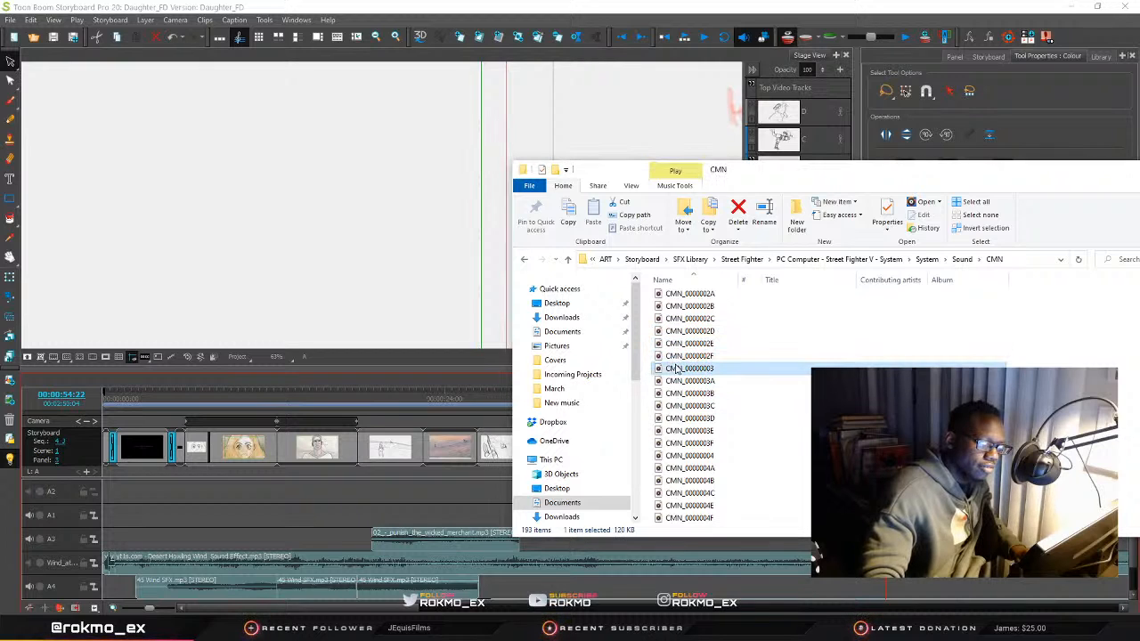
pyautogui.scroll(3, 679, 360)
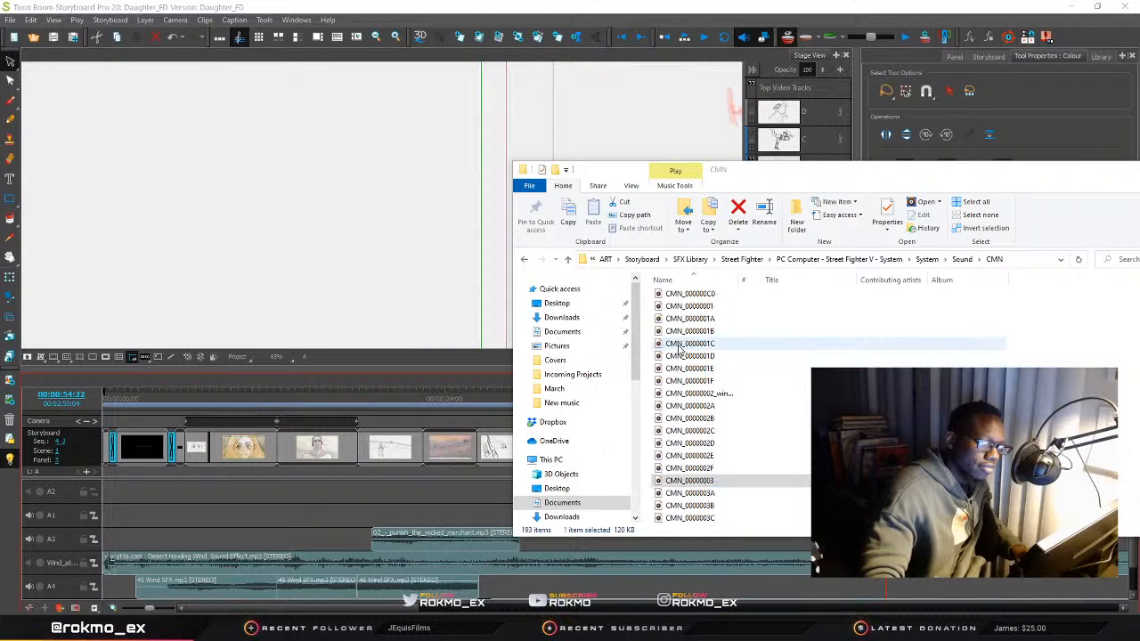
pyautogui.click(691, 482)
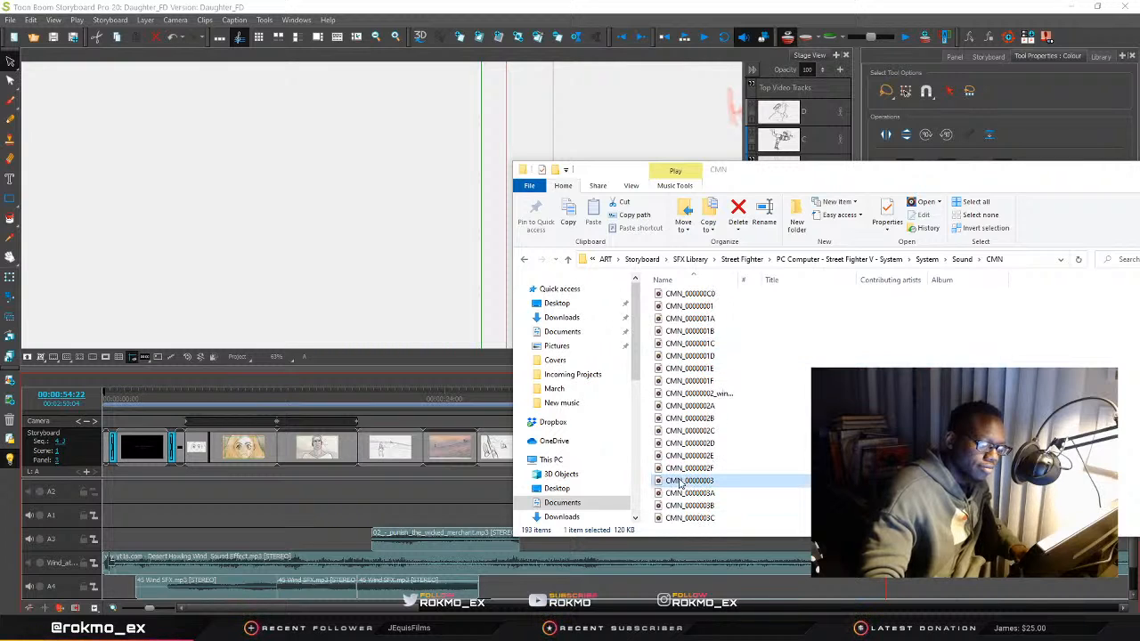
# Return to Storyboard Pro, add two new audio tracks and enlarge the timeline area to show all tracks
pyautogui.moveTo(703, 169); pyautogui.dragTo(948, 148)
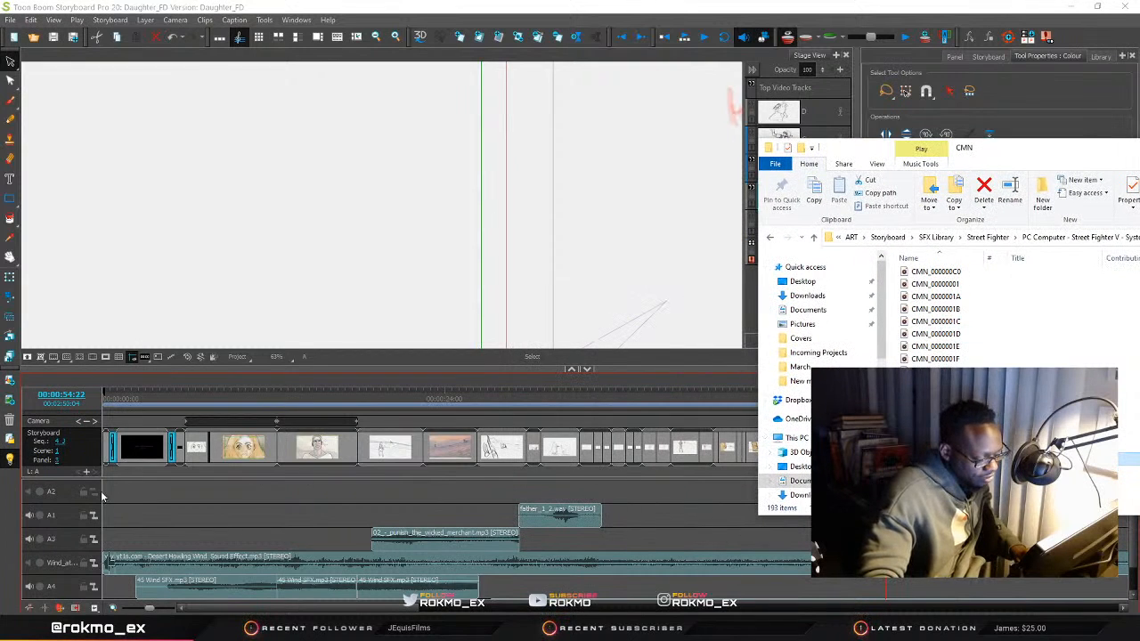
pyautogui.click(69, 490)
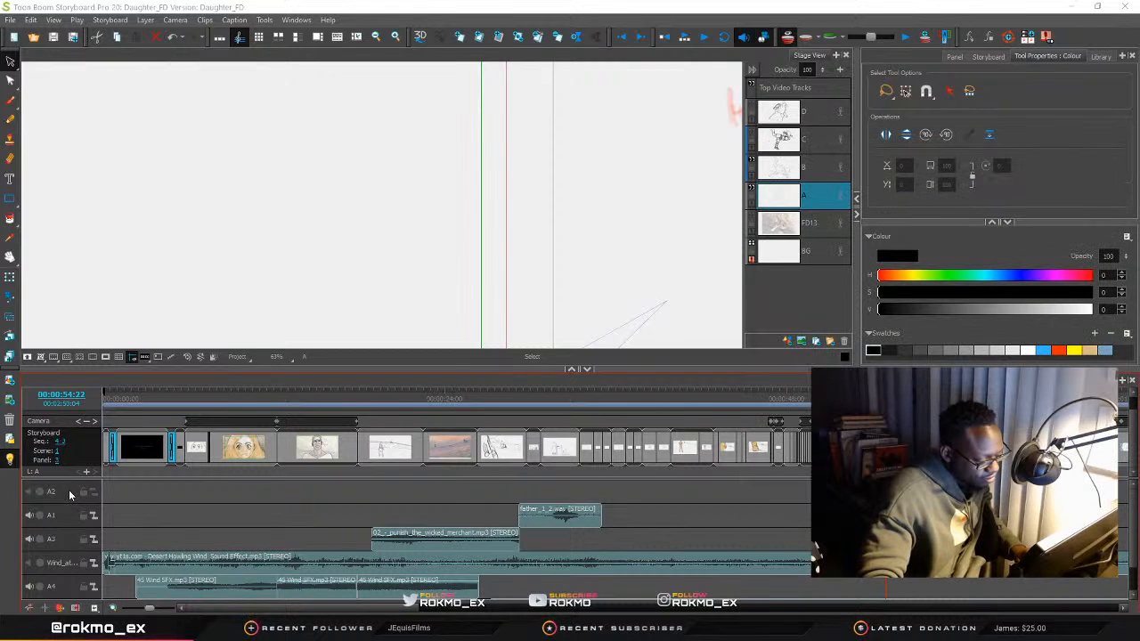
pyautogui.rightClick(69, 490)
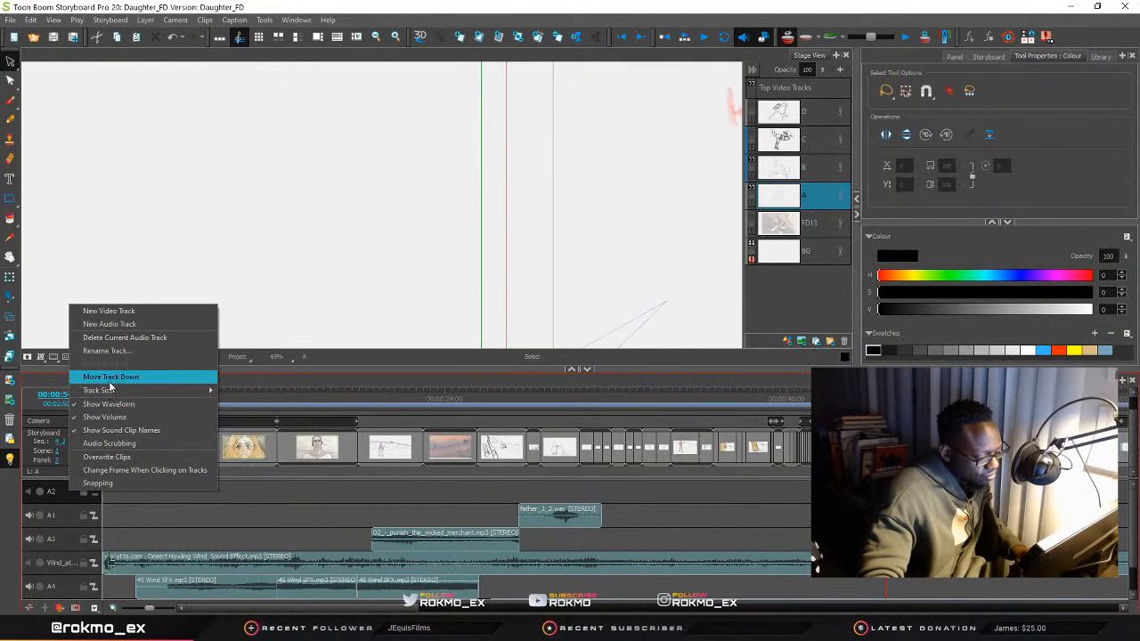
pyautogui.click(176, 326)
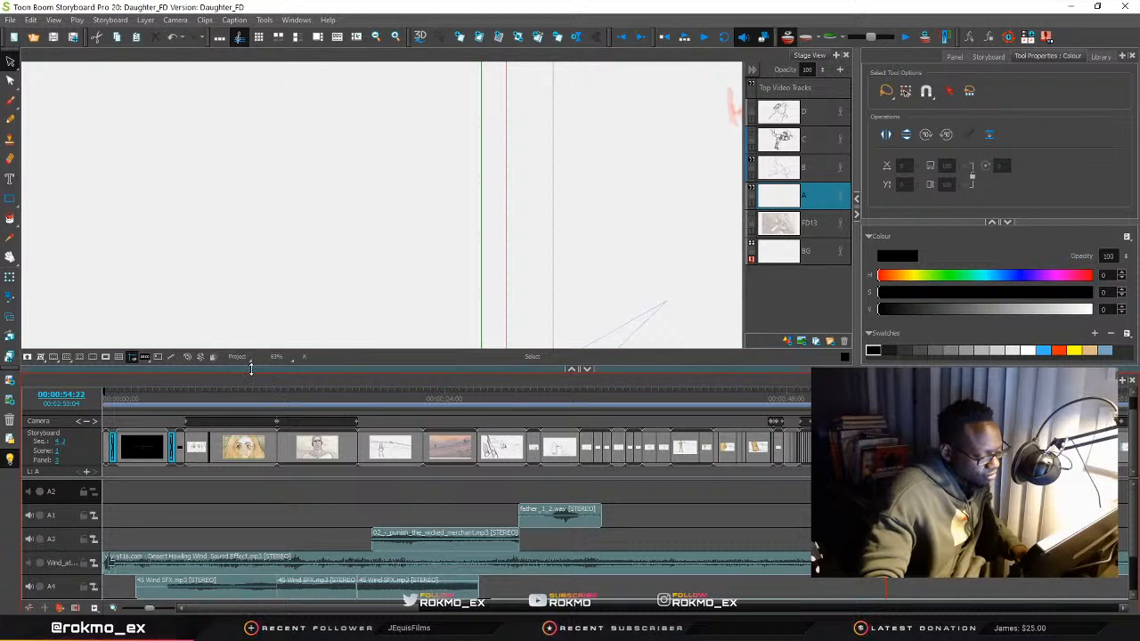
pyautogui.moveTo(252, 366); pyautogui.dragTo(251, 233)
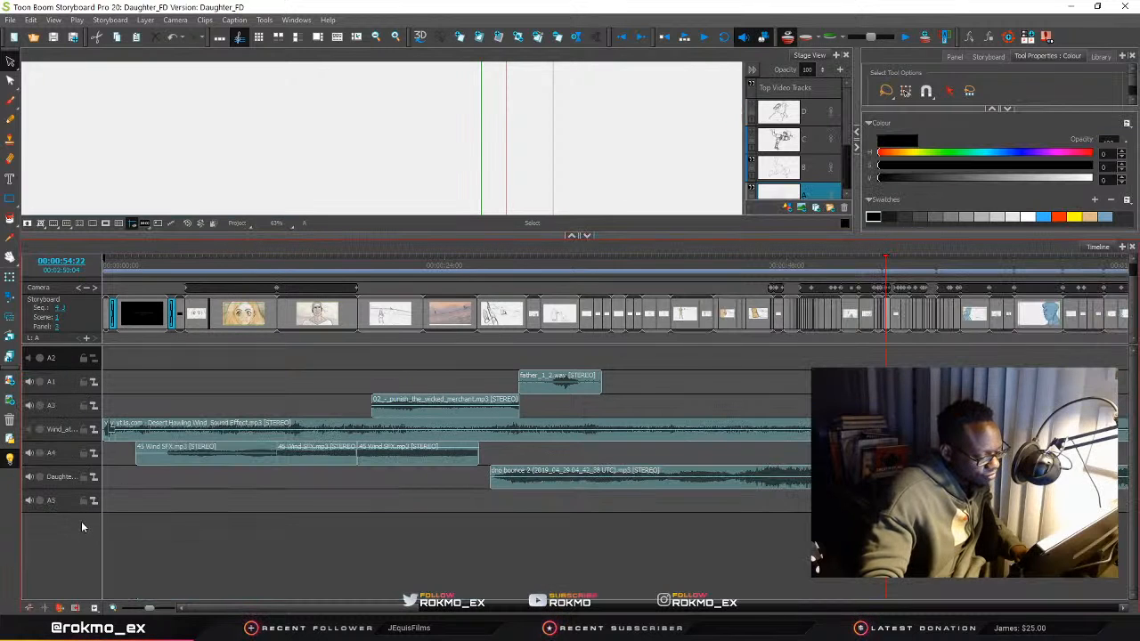
pyautogui.rightClick(63, 364)
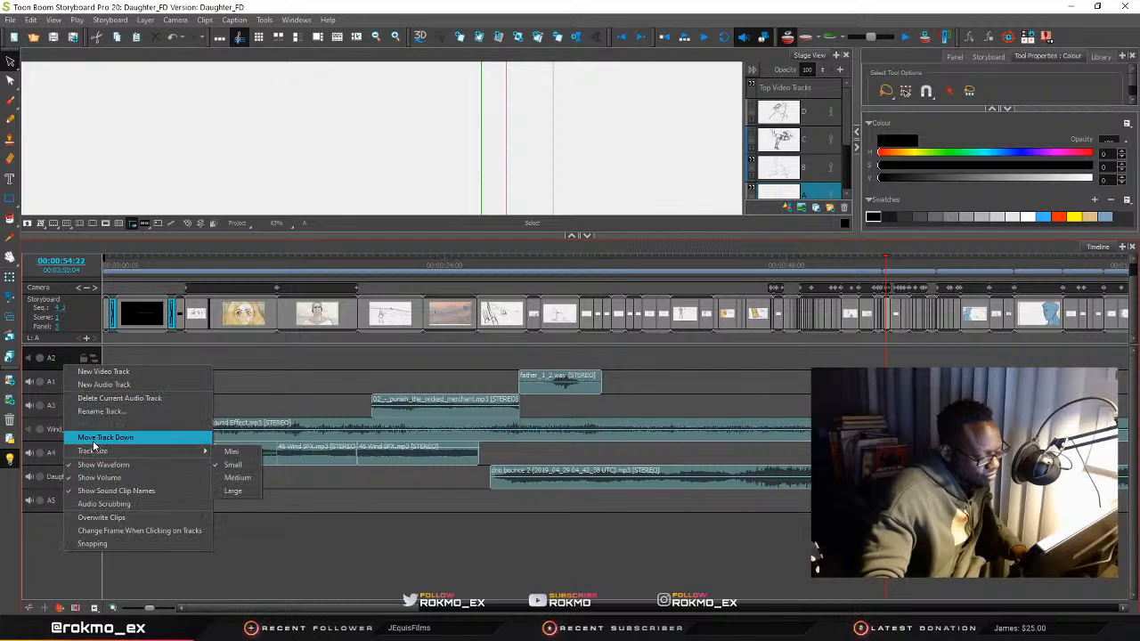
pyautogui.click(114, 385)
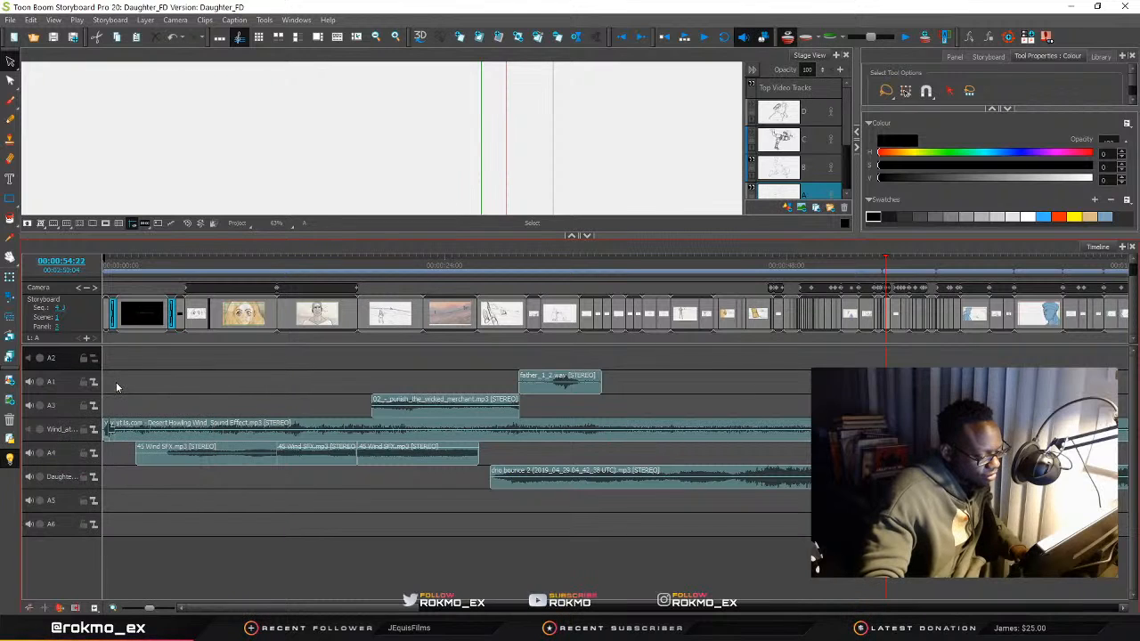
# Move the empty A5 audio track up one place, above the Daughter music track
pyautogui.click(70, 502)
pyautogui.rightClick(69, 502)
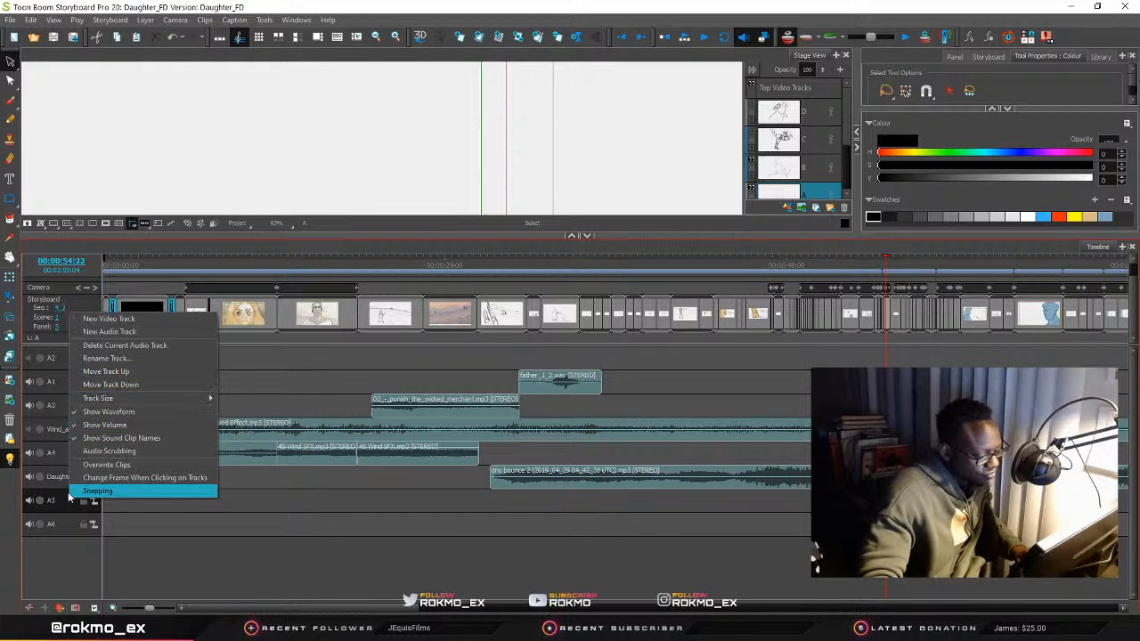
pyautogui.click(60, 506)
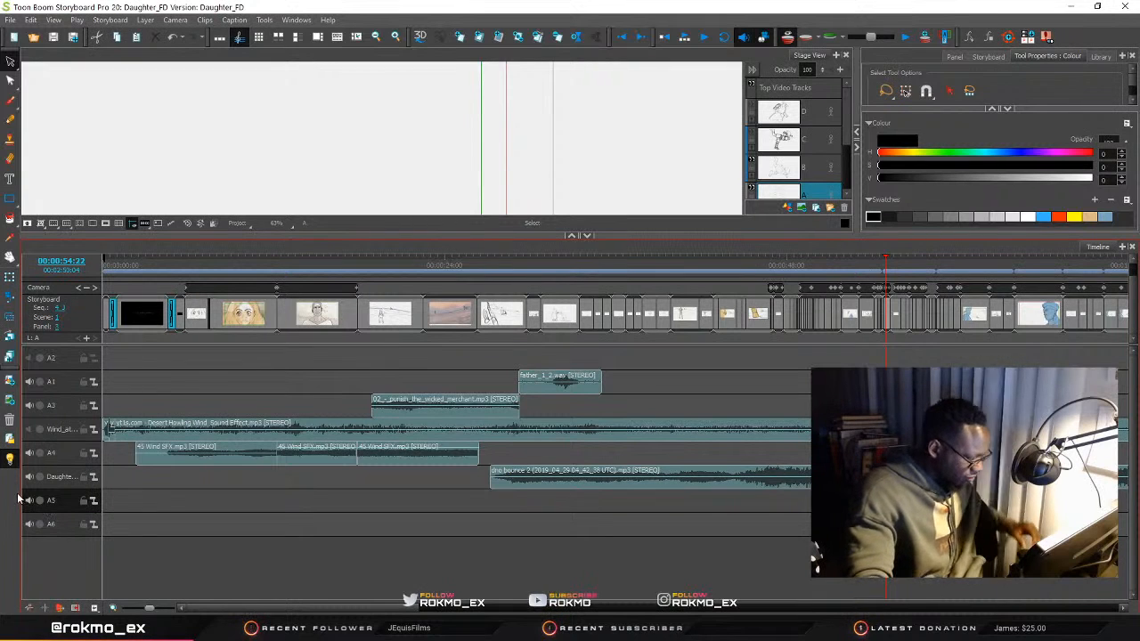
pyautogui.rightClick(70, 499)
pyautogui.click(58, 469)
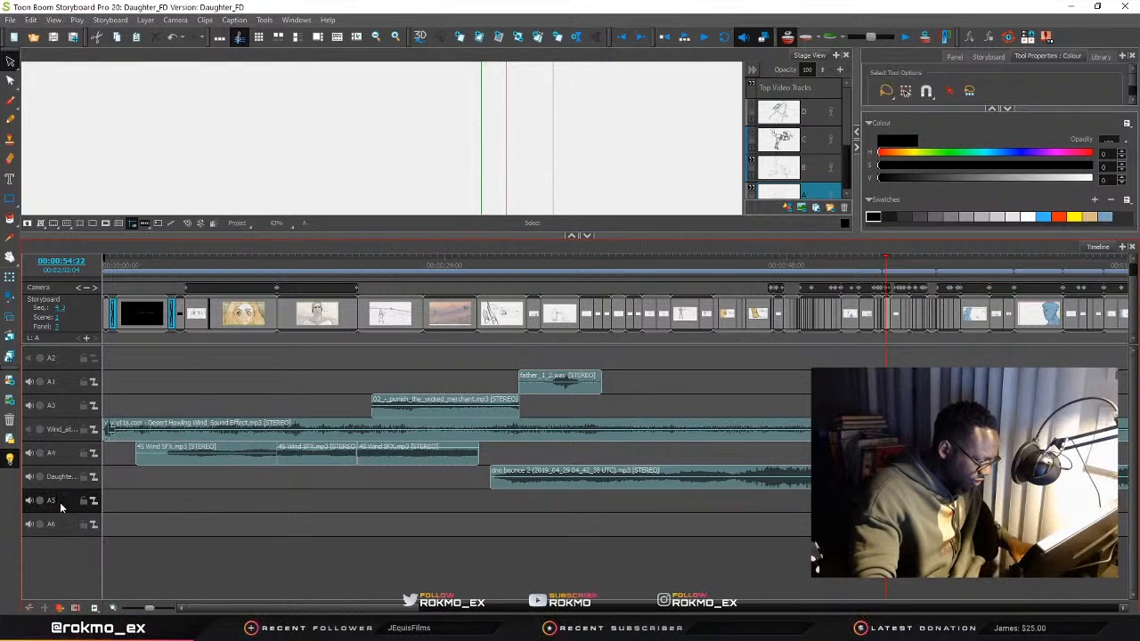
pyautogui.rightClick(77, 507)
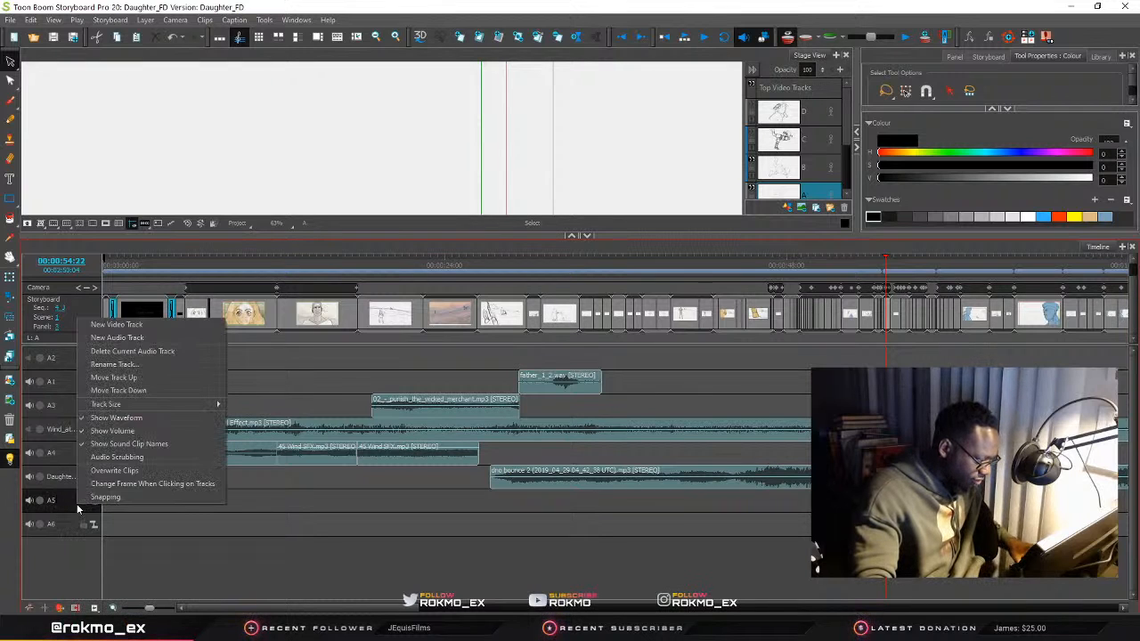
pyautogui.click(126, 382)
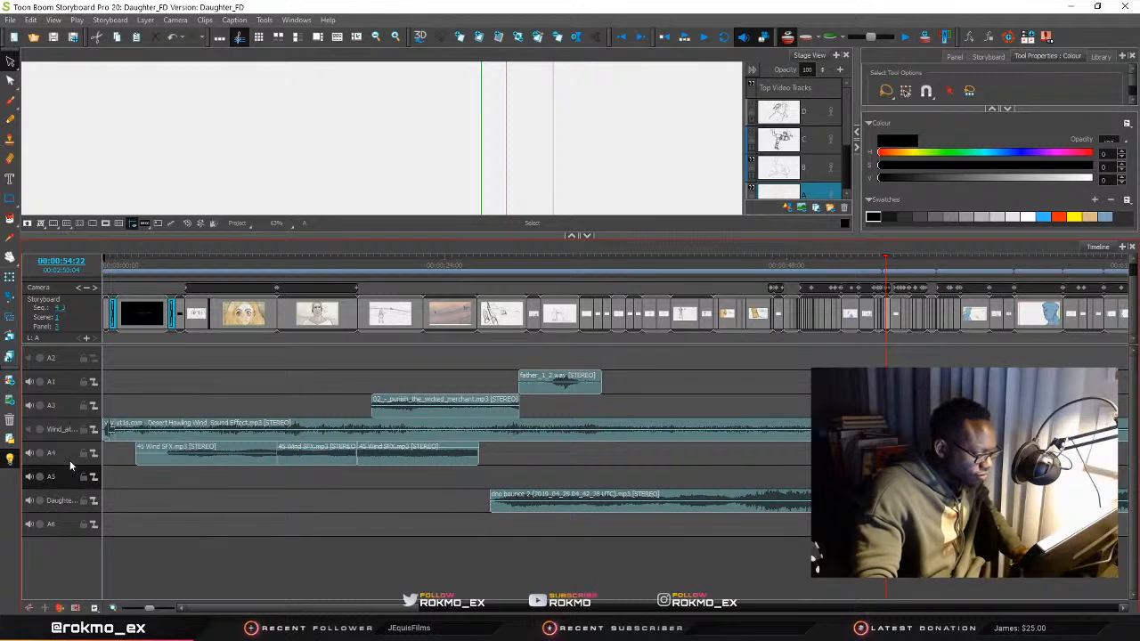
# Move the empty A5 audio track up the track list until it is first, above A2
pyautogui.rightClick(66, 479)
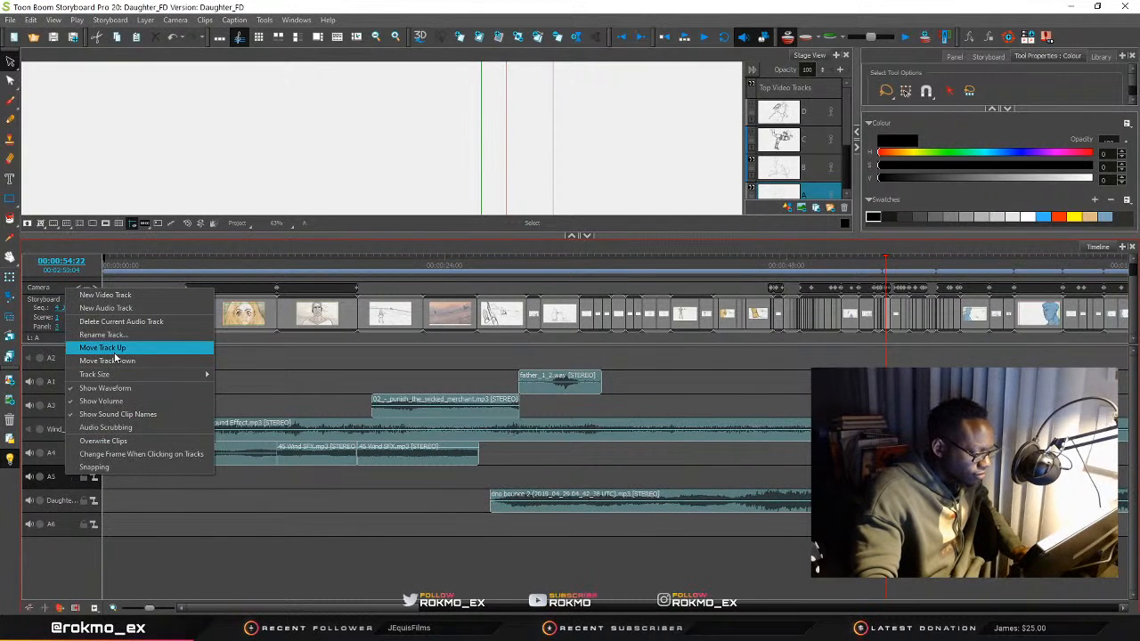
pyautogui.click(116, 355)
pyautogui.rightClick(62, 460)
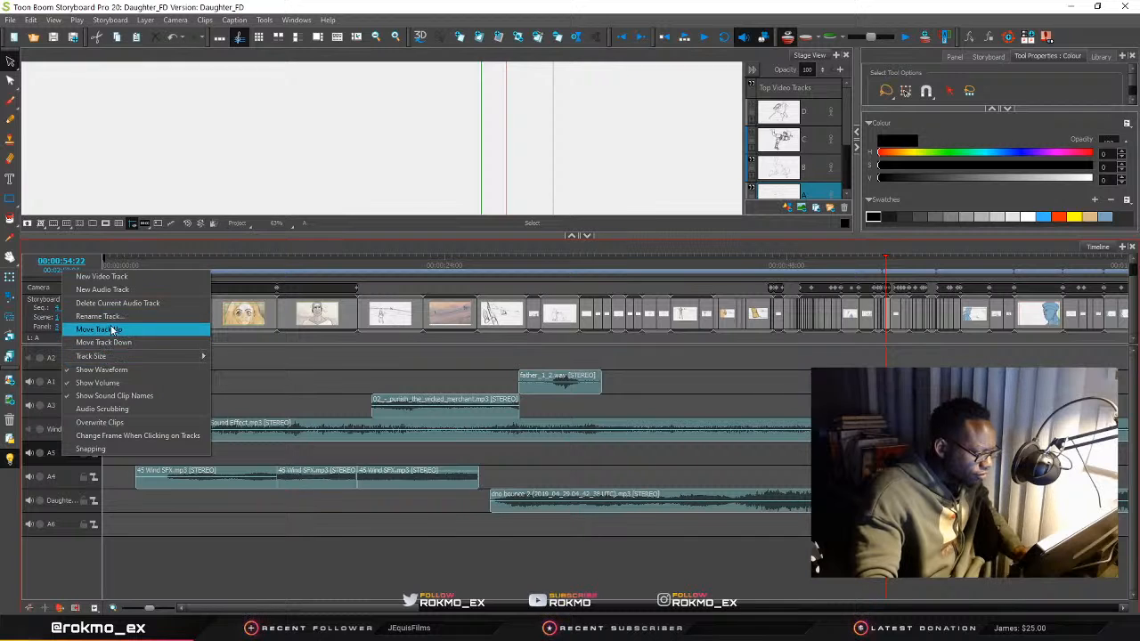
pyautogui.click(114, 329)
pyautogui.rightClick(64, 432)
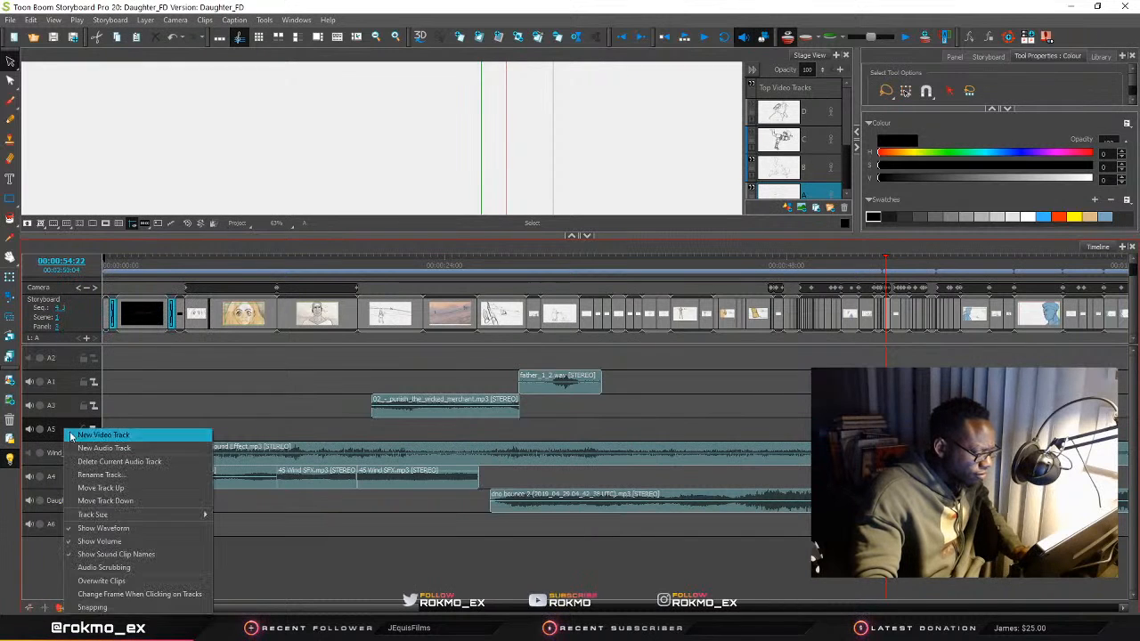
pyautogui.click(103, 474)
pyautogui.rightClick(68, 408)
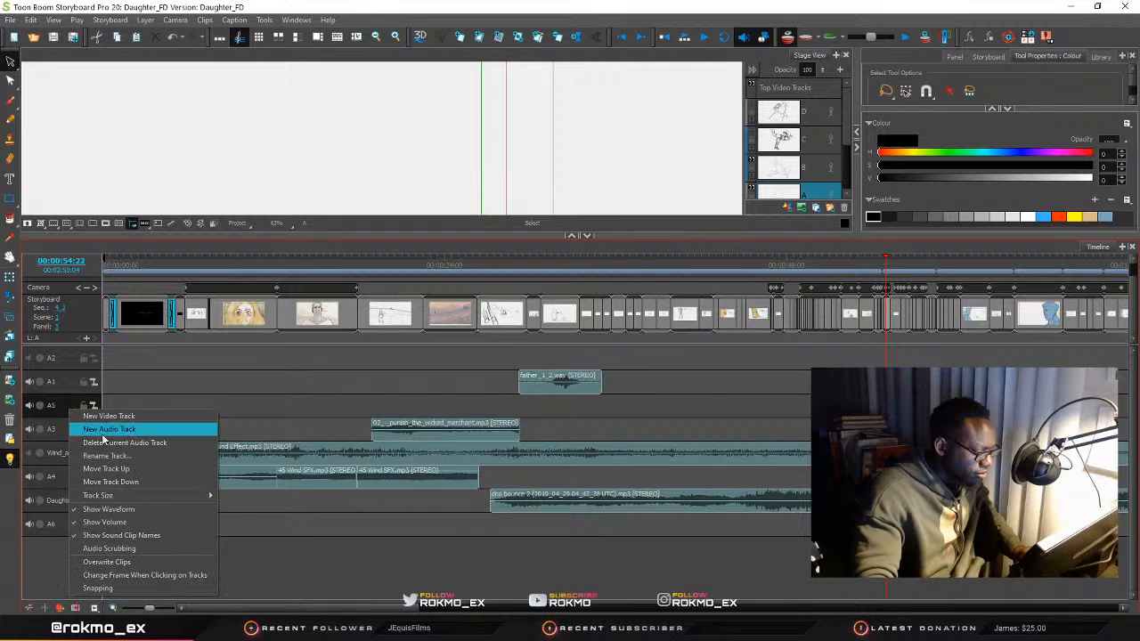
pyautogui.click(107, 467)
pyautogui.rightClick(71, 392)
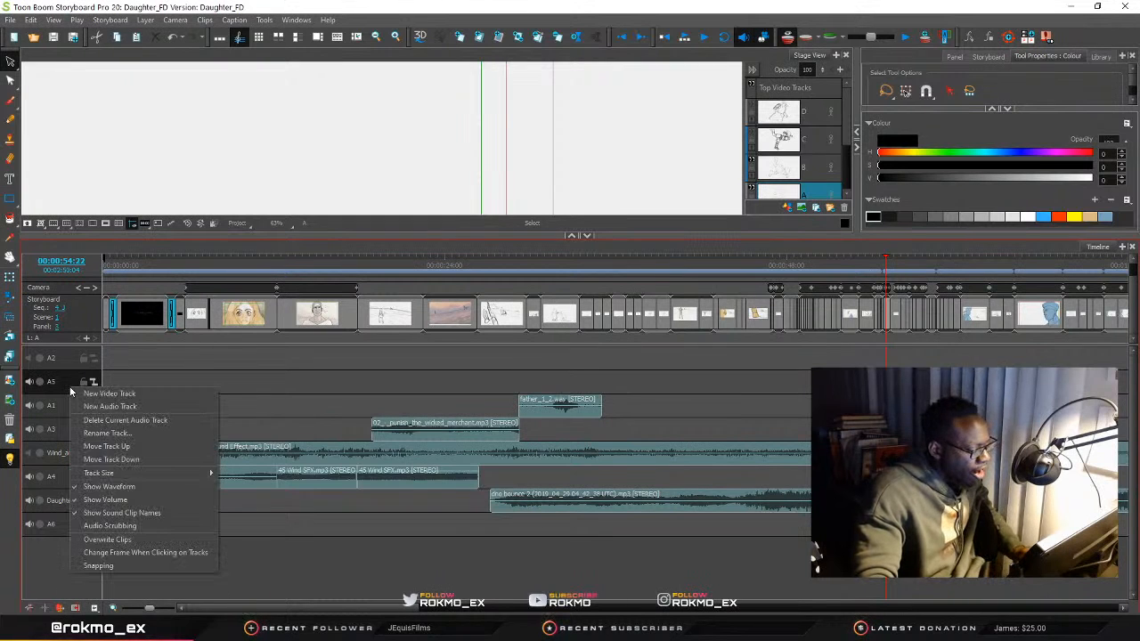
pyautogui.click(85, 447)
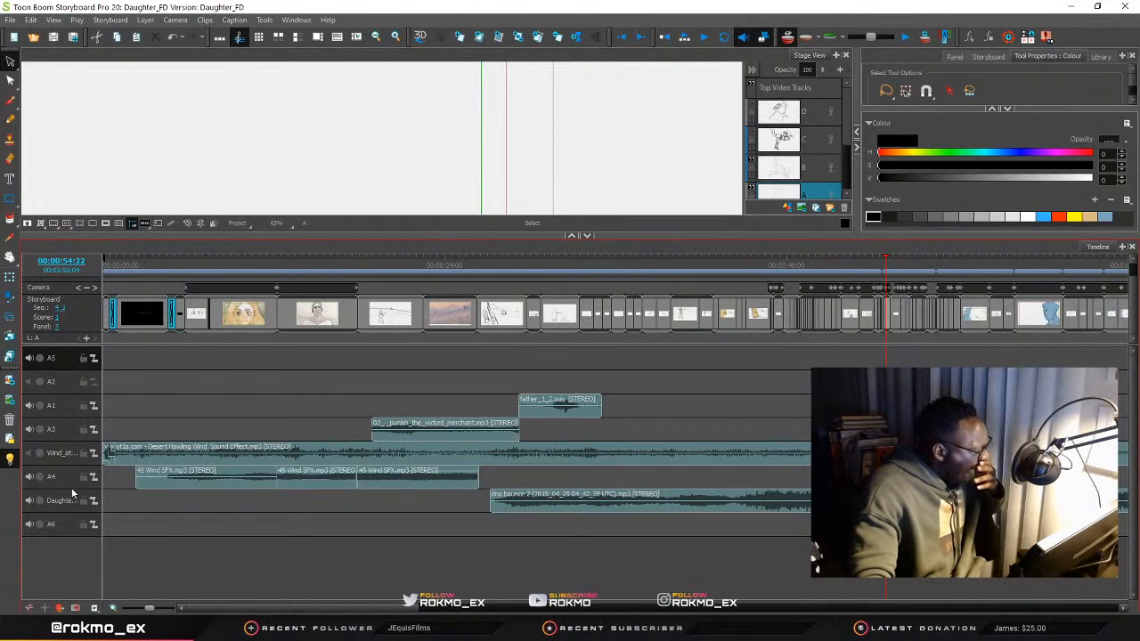
# Move the empty A6 audio track up from the end of the track list to just above A3
pyautogui.rightClick(68, 524)
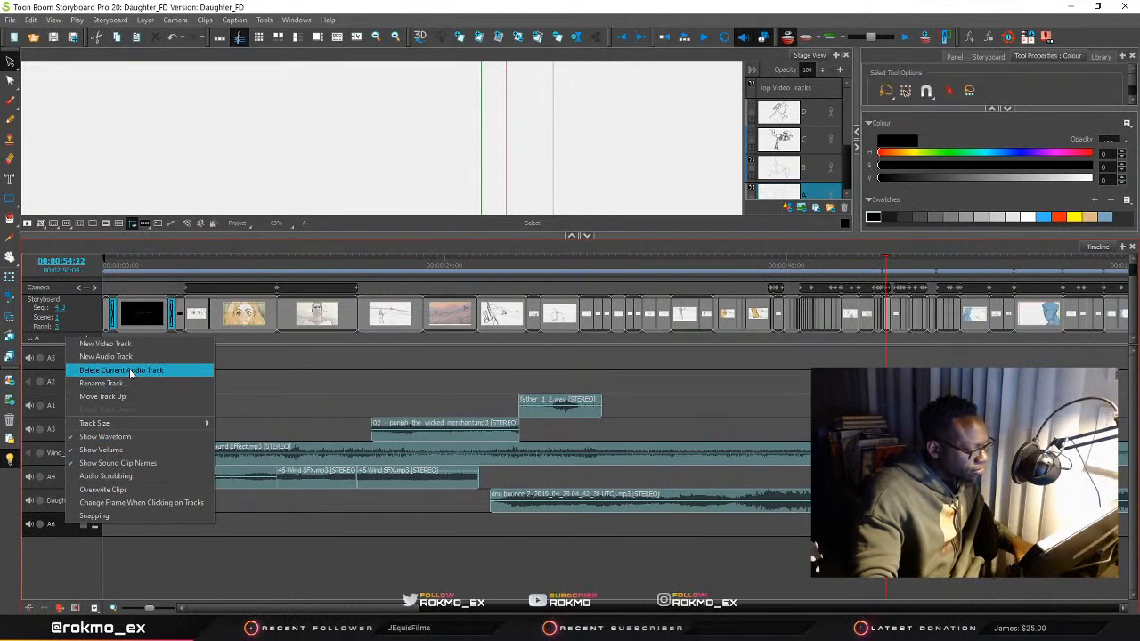
pyautogui.rightClick(71, 535)
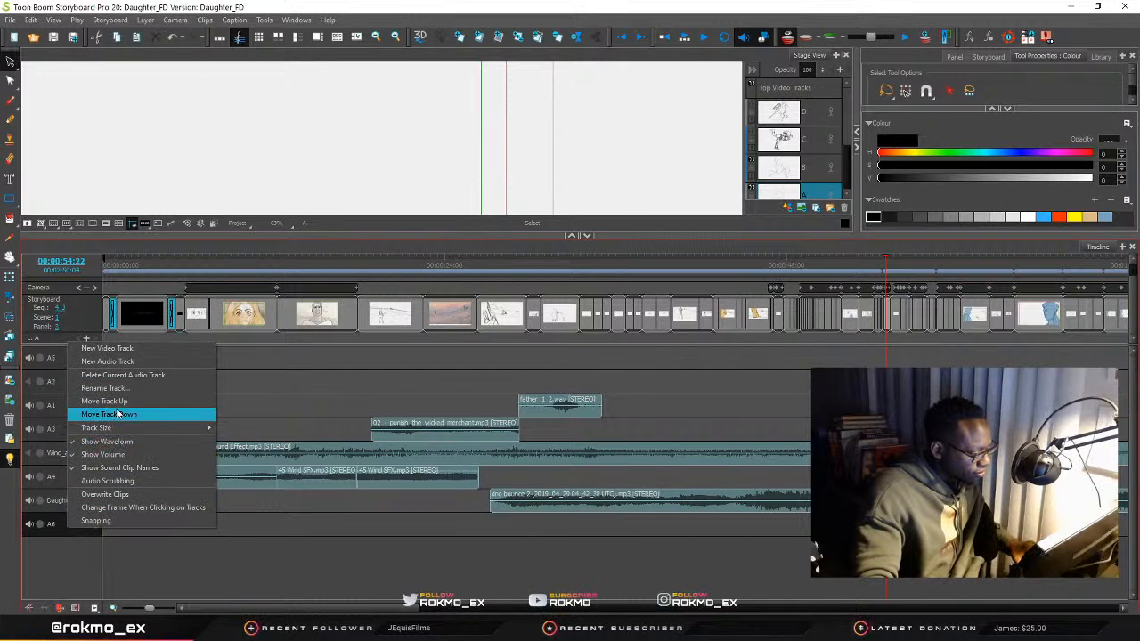
pyautogui.click(118, 402)
pyautogui.rightClick(72, 499)
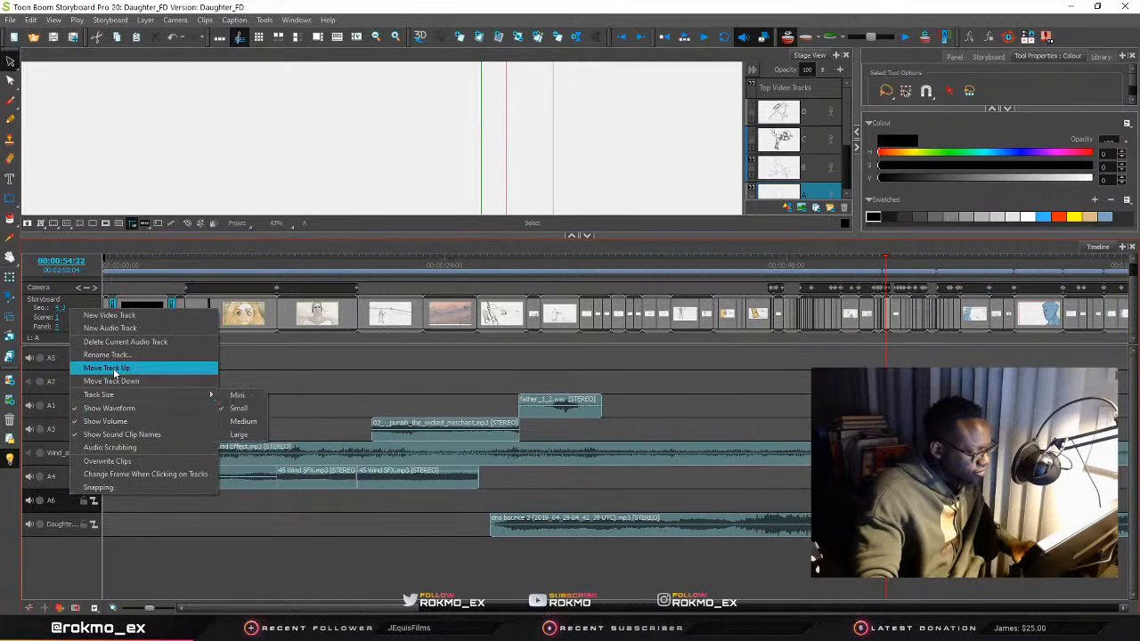
pyautogui.click(116, 367)
pyautogui.rightClick(68, 478)
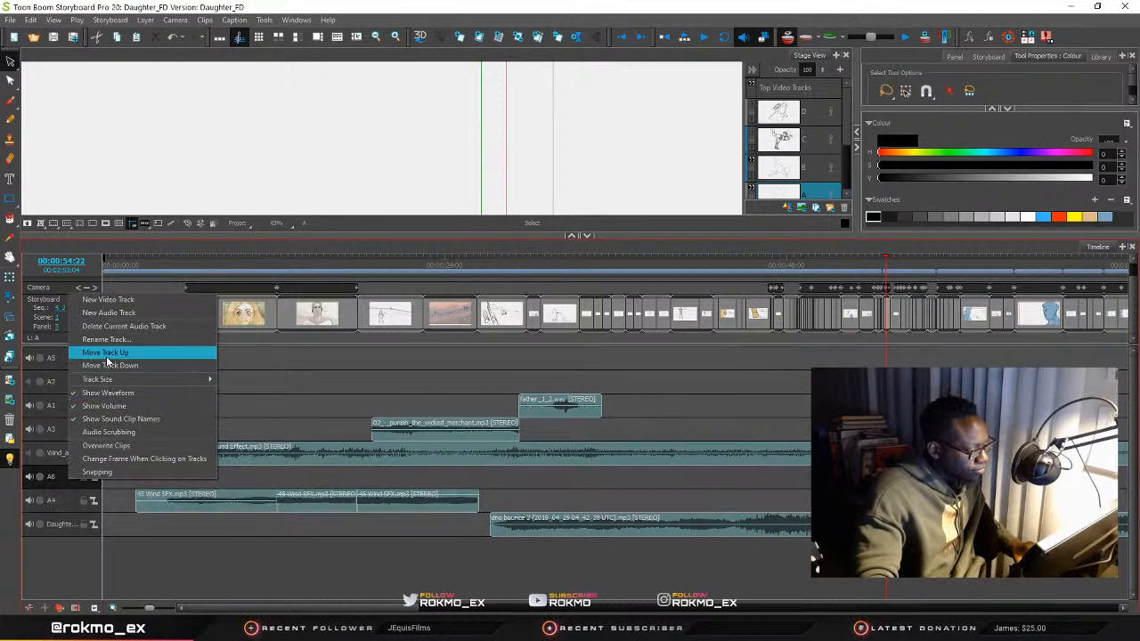
pyautogui.click(116, 354)
pyautogui.rightClick(71, 445)
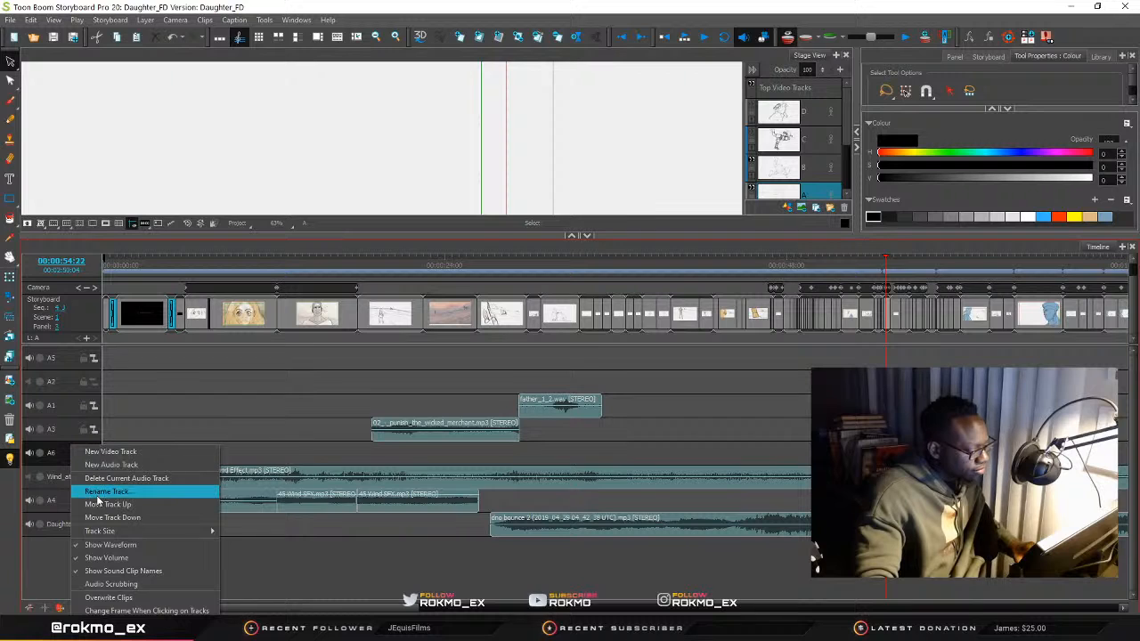
pyautogui.click(98, 504)
pyautogui.rightClick(70, 436)
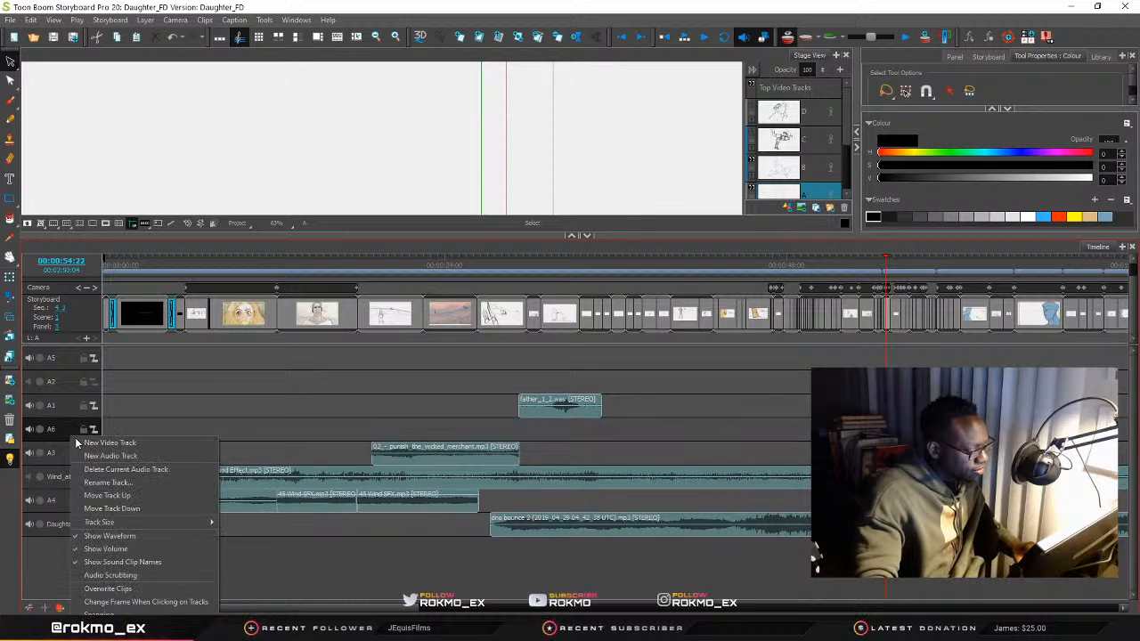
pyautogui.click(95, 483)
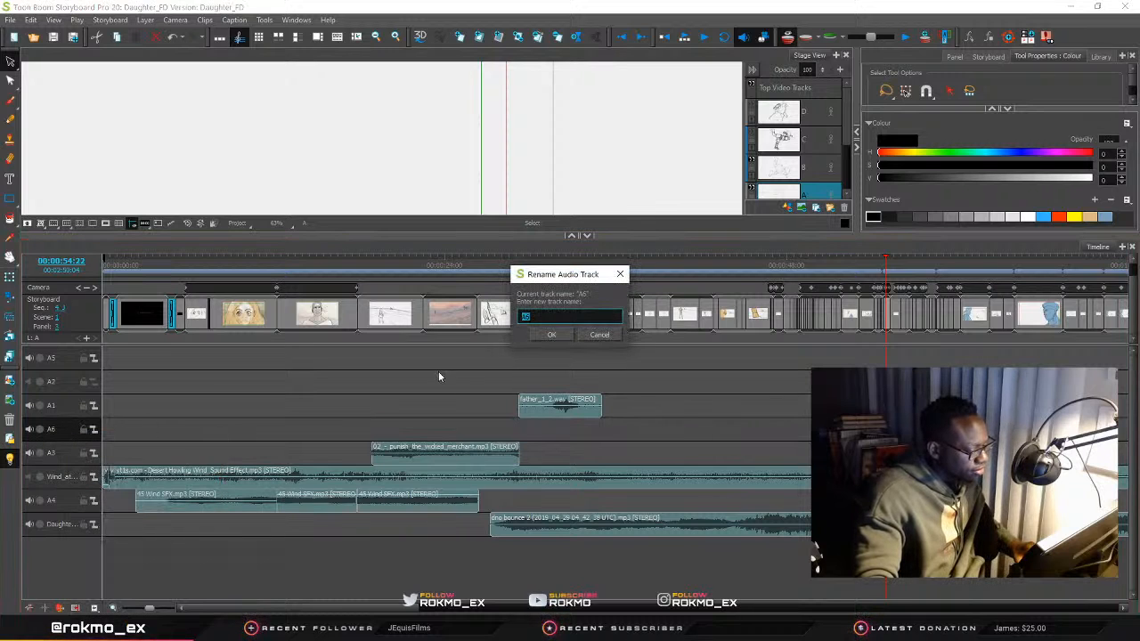
pyautogui.click(589, 338)
# Move the A6 audio track up one more place so it sits between A2 and A1
pyautogui.rightClick(70, 432)
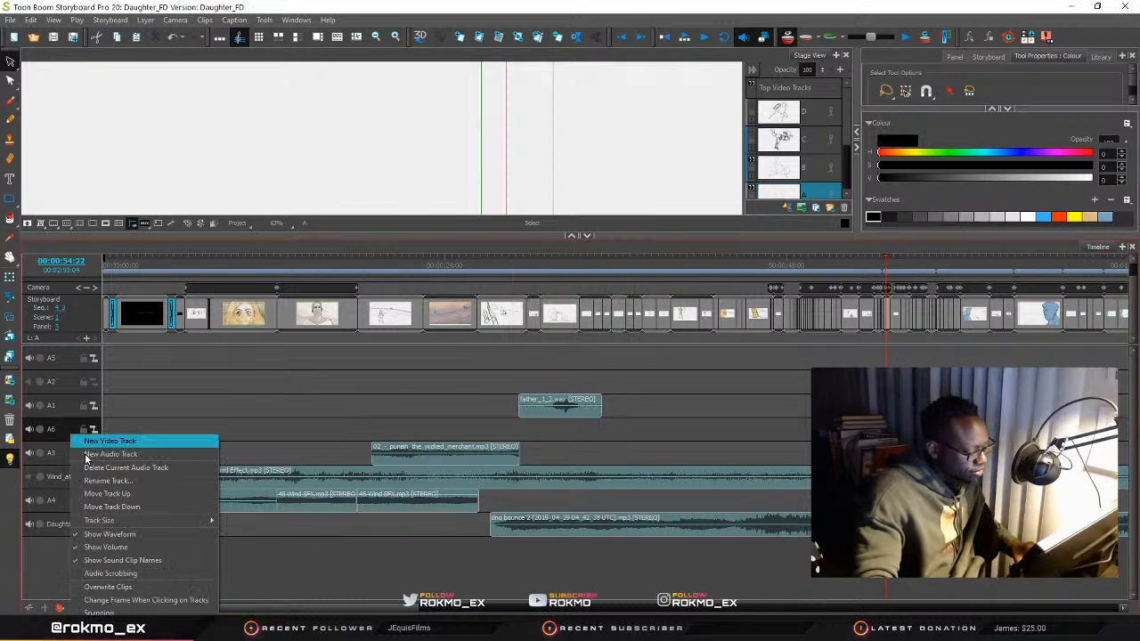
pyautogui.click(105, 494)
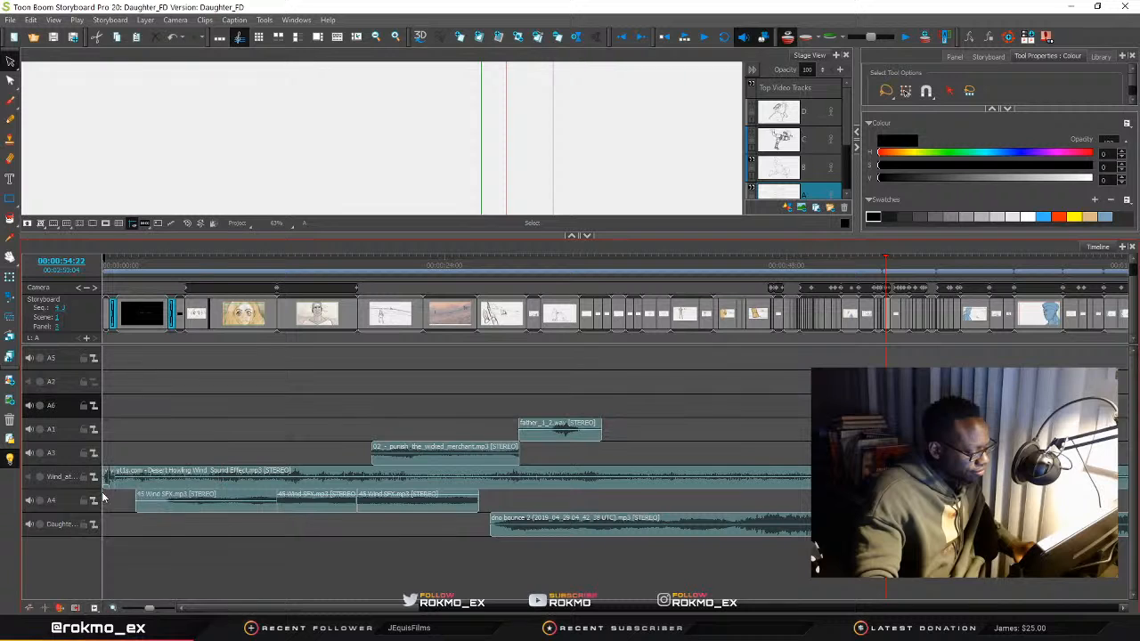
pyautogui.rightClick(62, 409)
pyautogui.click(157, 385)
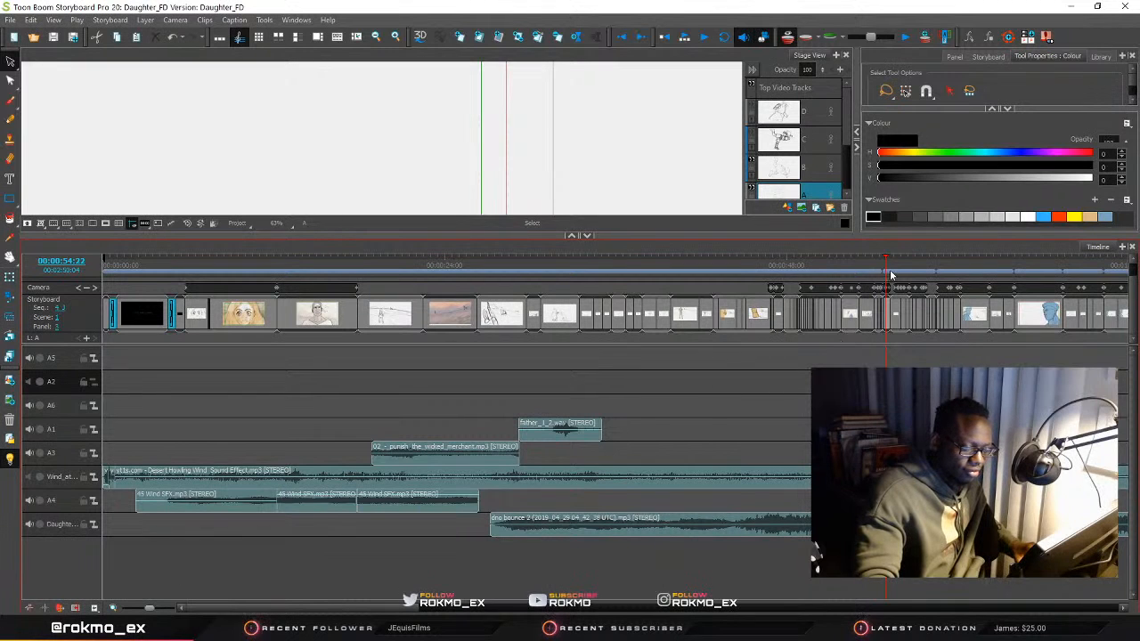
# Scrub the playhead back to 00:00:51:16 and switch to the CMN sound folder in File Explorer
pyautogui.moveTo(884, 260); pyautogui.dragTo(842, 276)
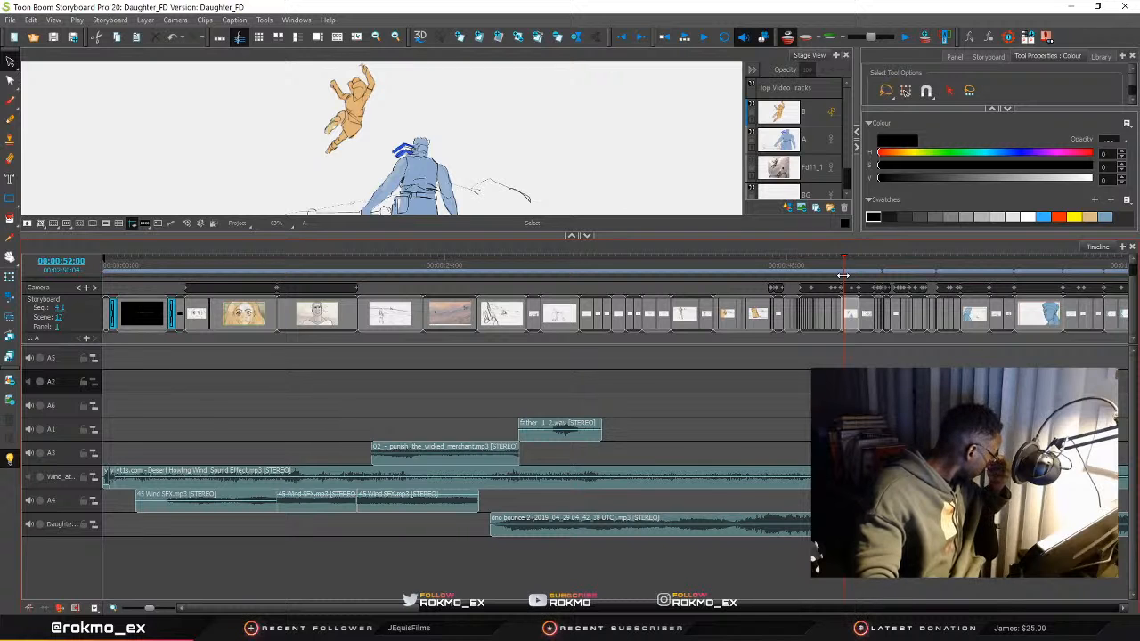
pyautogui.moveTo(842, 276); pyautogui.dragTo(838, 277)
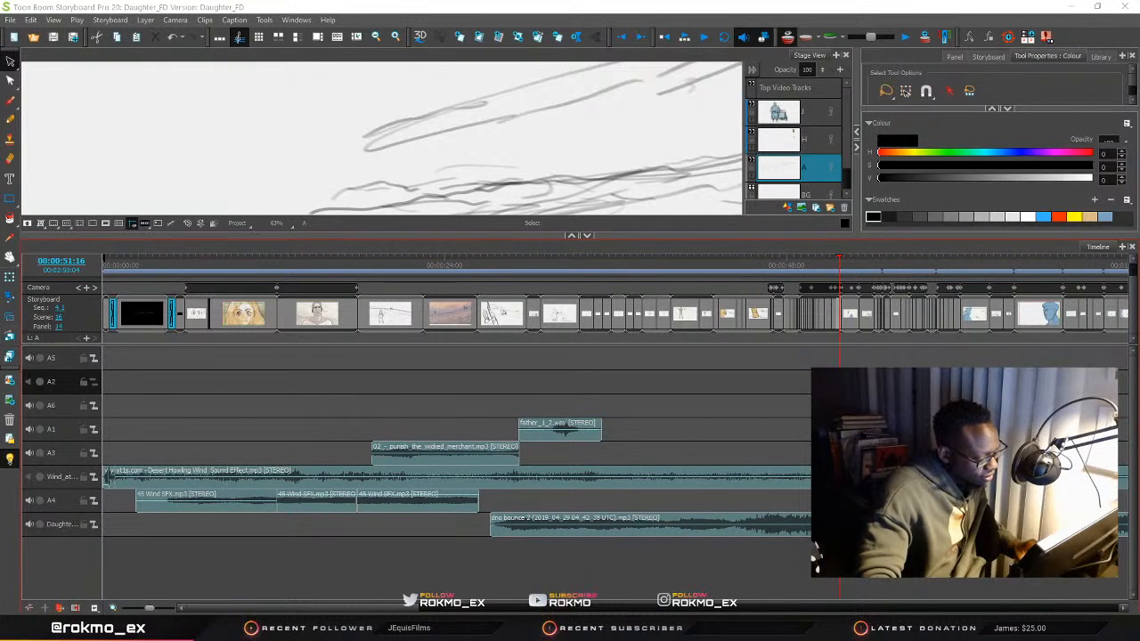
pyautogui.hotkey('alt', 'Tab')
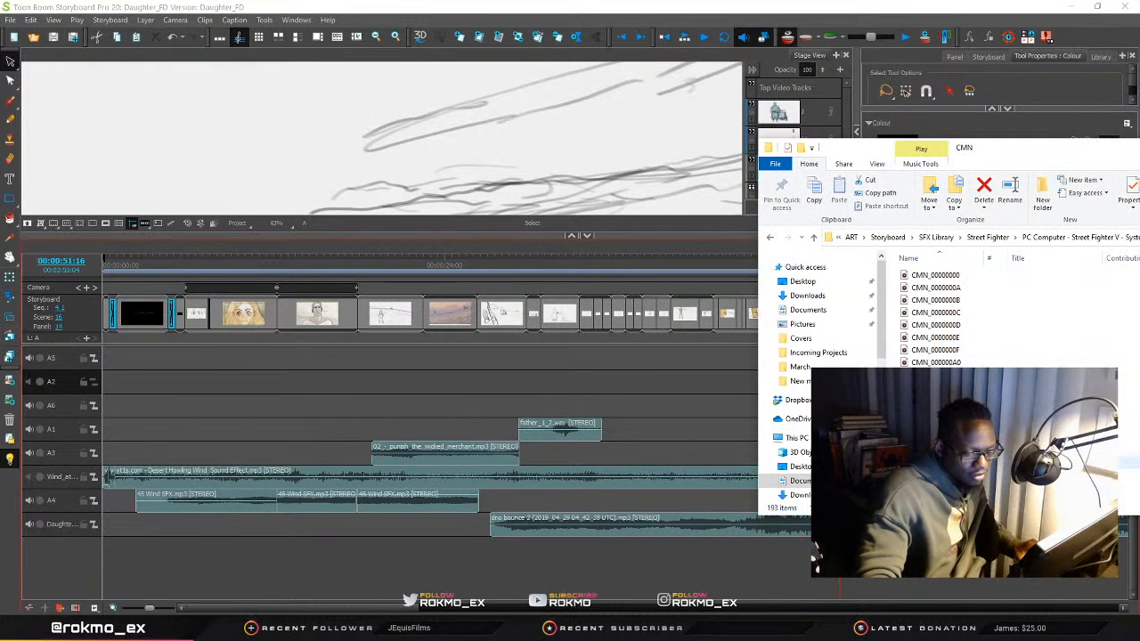
# Audition a selection of sound effects among the CMN_000000A and CMN_000000B files in the CMN folder
pyautogui.doubleClick(935, 424)
pyautogui.doubleClick(935, 413)
pyautogui.doubleClick(935, 475)
pyautogui.doubleClick(935, 487)
pyautogui.scroll(-3, 935, 485)
pyautogui.doubleClick(935, 444)
pyautogui.scroll(-2, 935, 444)
pyautogui.doubleClick(934, 444)
pyautogui.scroll(-2, 935, 482)
pyautogui.doubleClick(935, 482)
# Reposition the File Explorer window and audition more CMN sounds, including CMN_0000001A, CMN_000000C0, CMN_00000001, CMN_0000001D, CMN_0000001F and CMN_0000002A
pyautogui.moveTo(1004, 149); pyautogui.dragTo(889, 89)
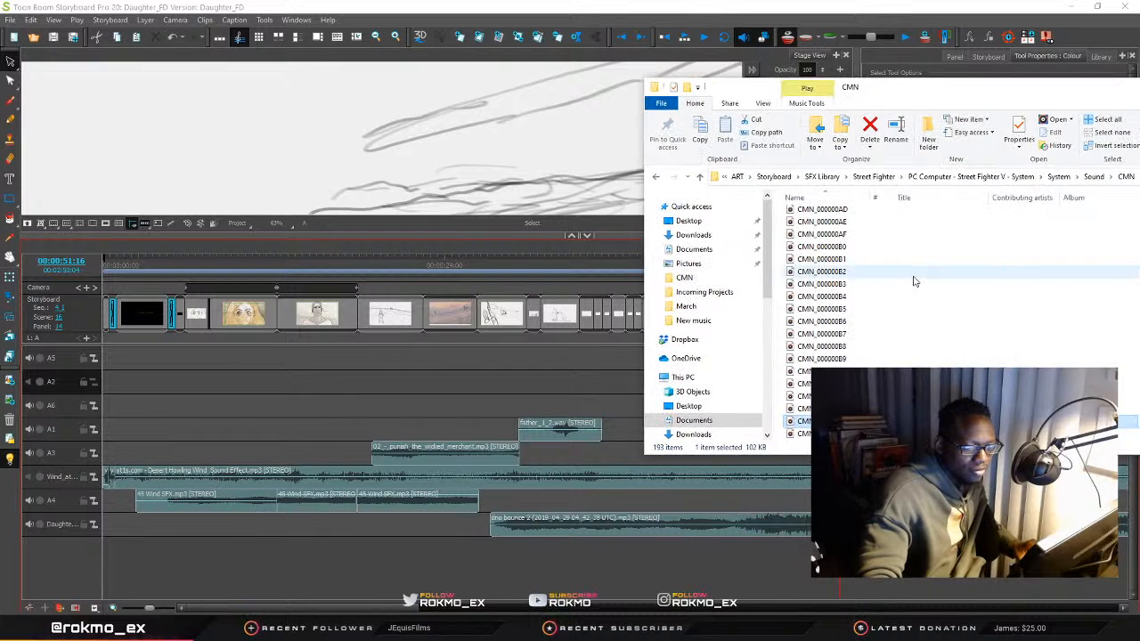
pyautogui.scroll(-6, 848, 358)
pyautogui.doubleClick(821, 310)
pyautogui.scroll(3, 819, 307)
pyautogui.doubleClick(816, 289)
pyautogui.doubleClick(817, 273)
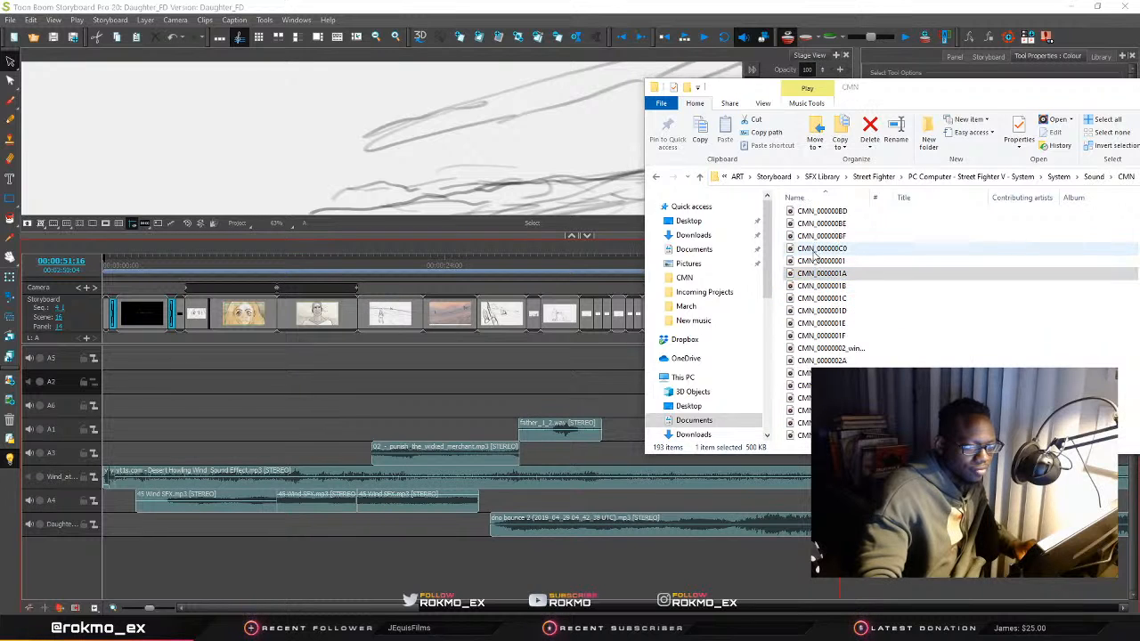
pyautogui.doubleClick(815, 249)
pyautogui.doubleClick(819, 262)
pyautogui.click(824, 310)
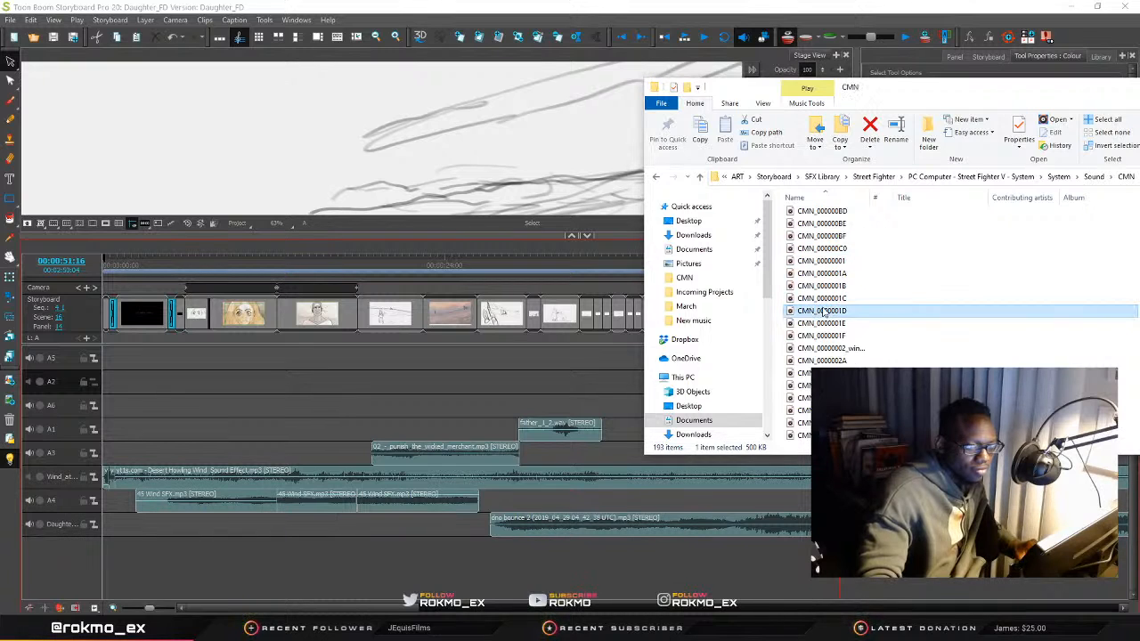
pyautogui.click(806, 336)
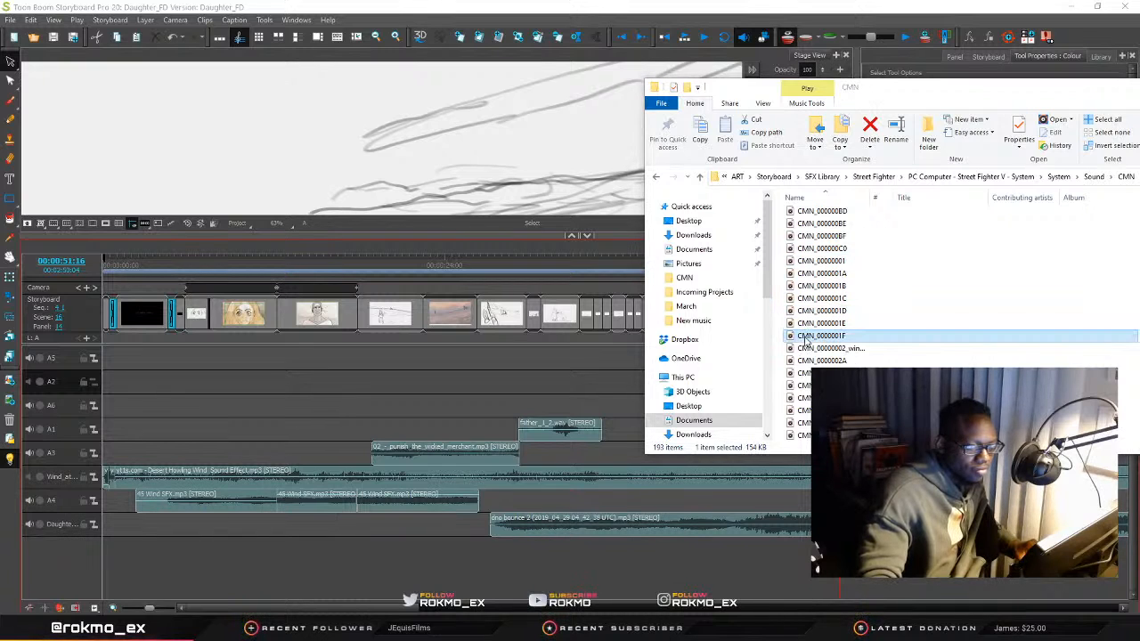
pyautogui.click(809, 348)
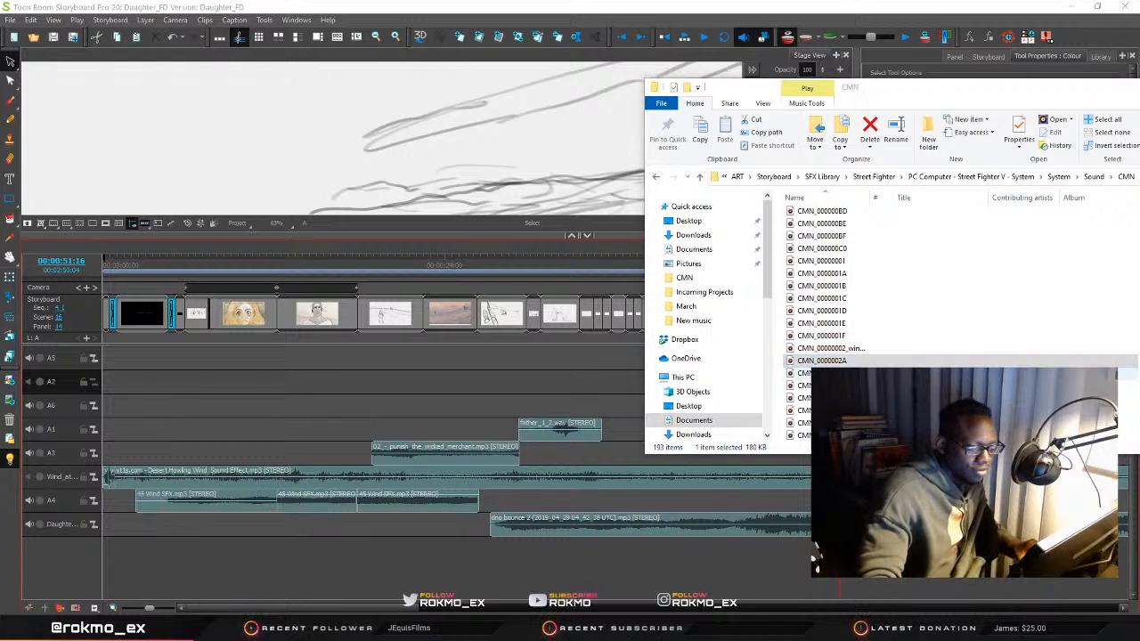
pyautogui.click(806, 373)
# Audition earlier sounds in the CMN folder, including CMN_000000B5, CMN_000000B0, CMN_000000AE and CMN_0000000F back through CMN_0000000C
pyautogui.scroll(3, 806, 373)
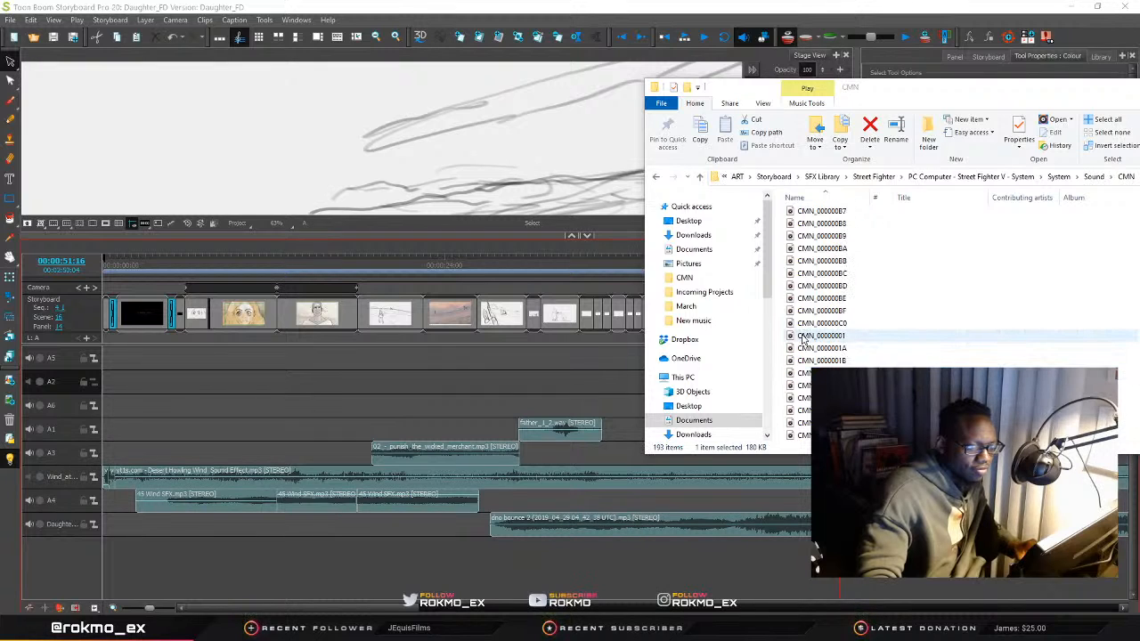
pyautogui.scroll(3, 799, 230)
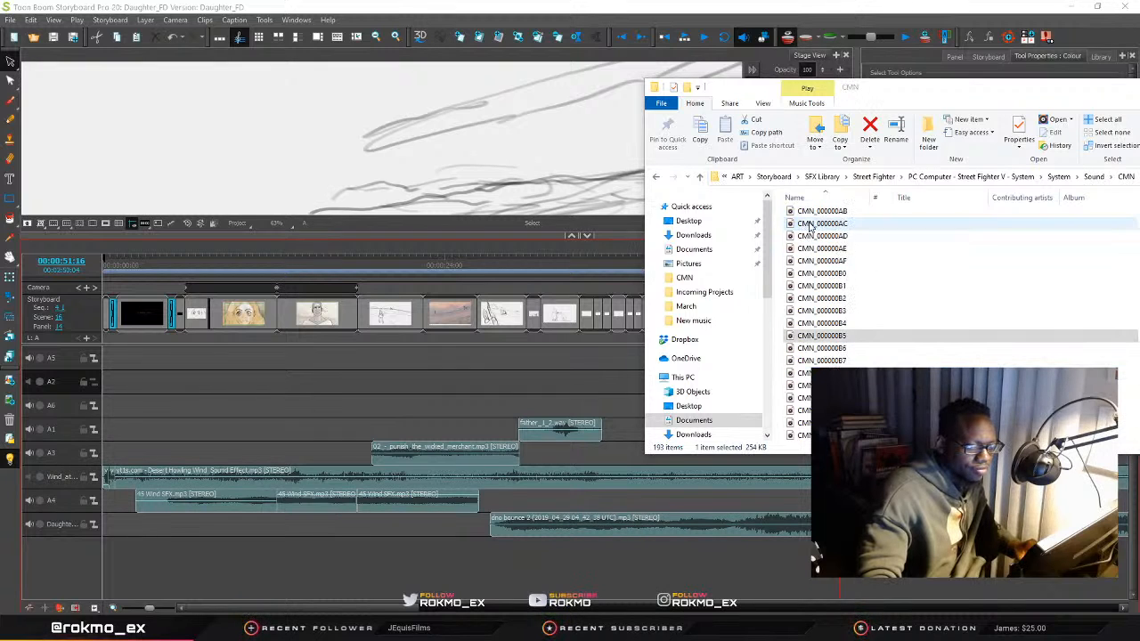
pyautogui.click(806, 275)
pyautogui.scroll(2, 806, 267)
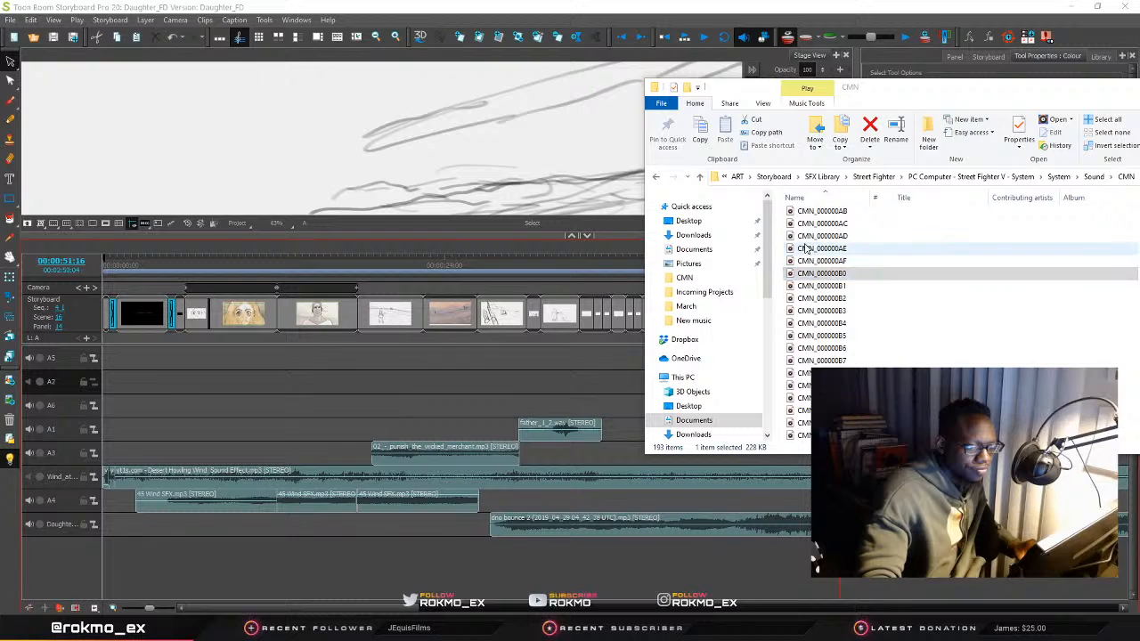
pyautogui.click(806, 248)
pyautogui.scroll(3, 806, 248)
pyautogui.click(806, 248)
pyautogui.scroll(1, 806, 249)
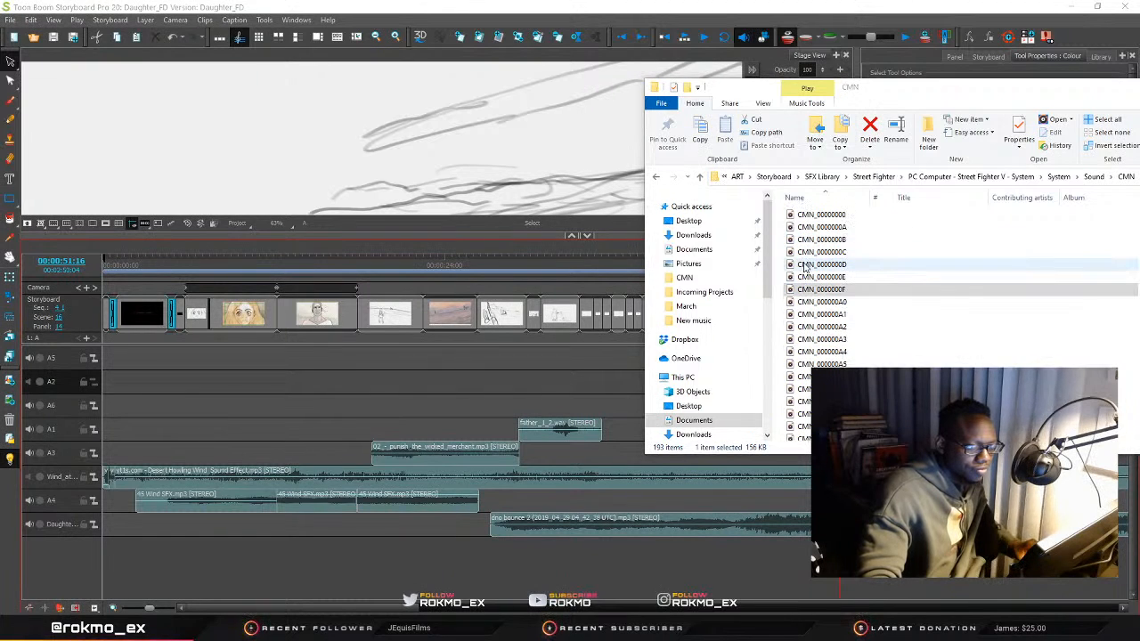
pyautogui.click(806, 278)
pyautogui.click(806, 265)
pyautogui.click(806, 253)
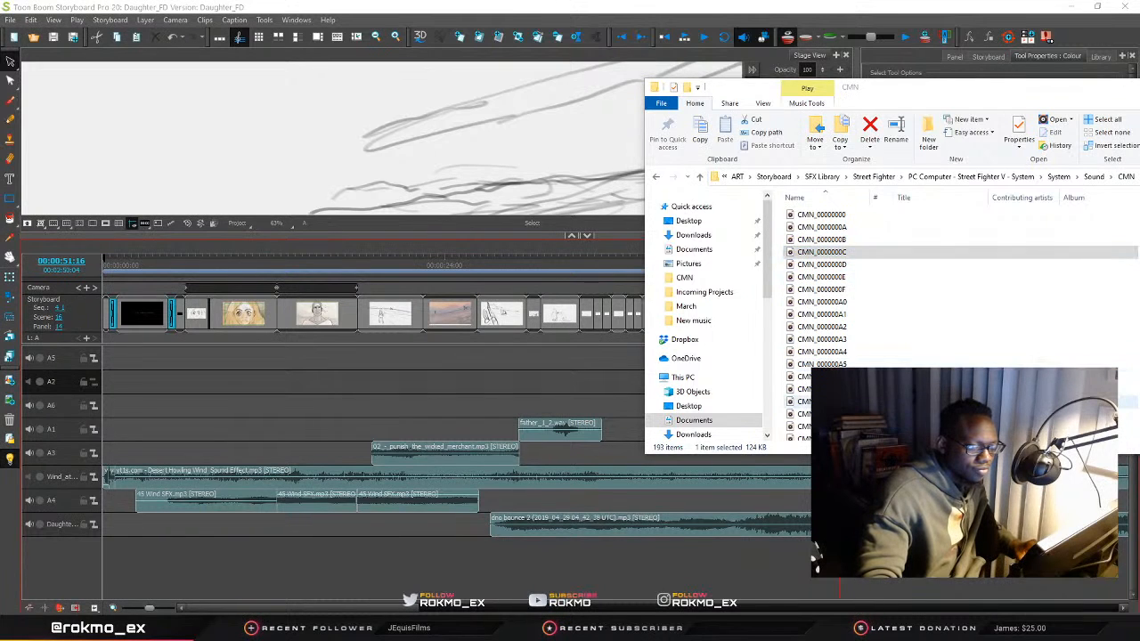
# Audition sounds further down the CMN folder, returning to CMN_0000002F, CMN_00000003 and CMN_0000002D for comparison
pyautogui.scroll(-9, 806, 374)
pyautogui.scroll(10, 819, 284)
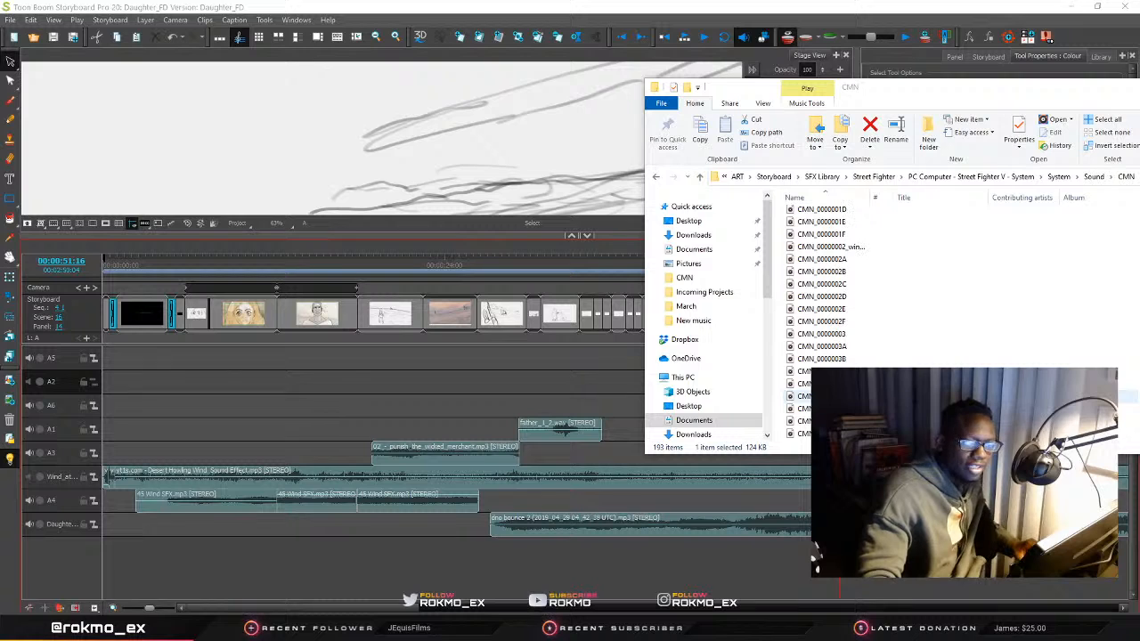
pyautogui.click(805, 407)
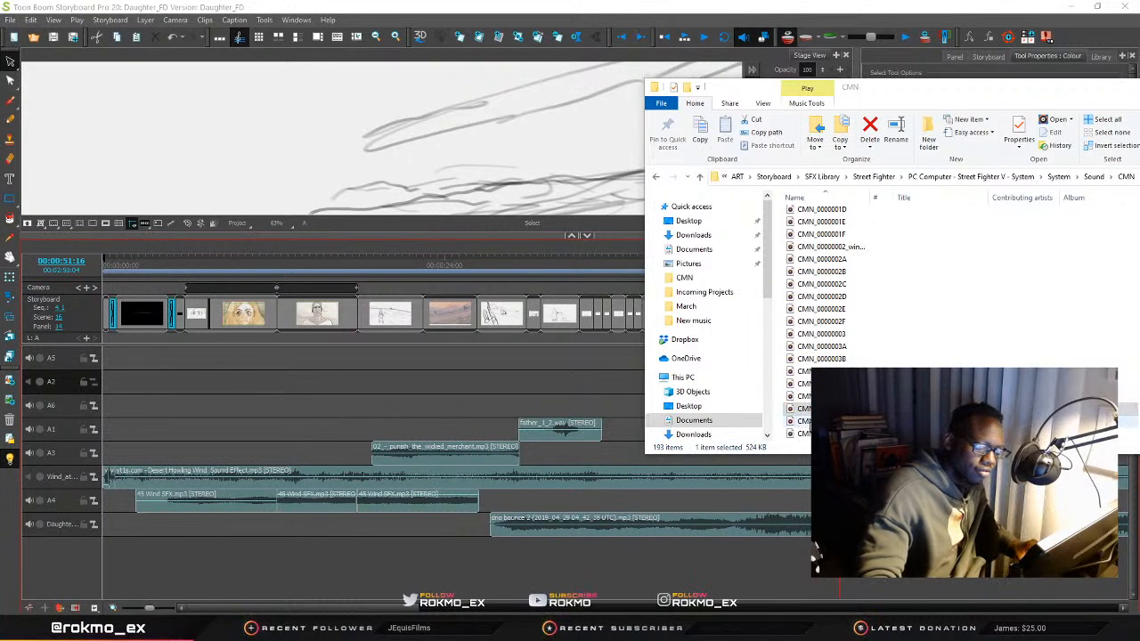
pyautogui.click(806, 433)
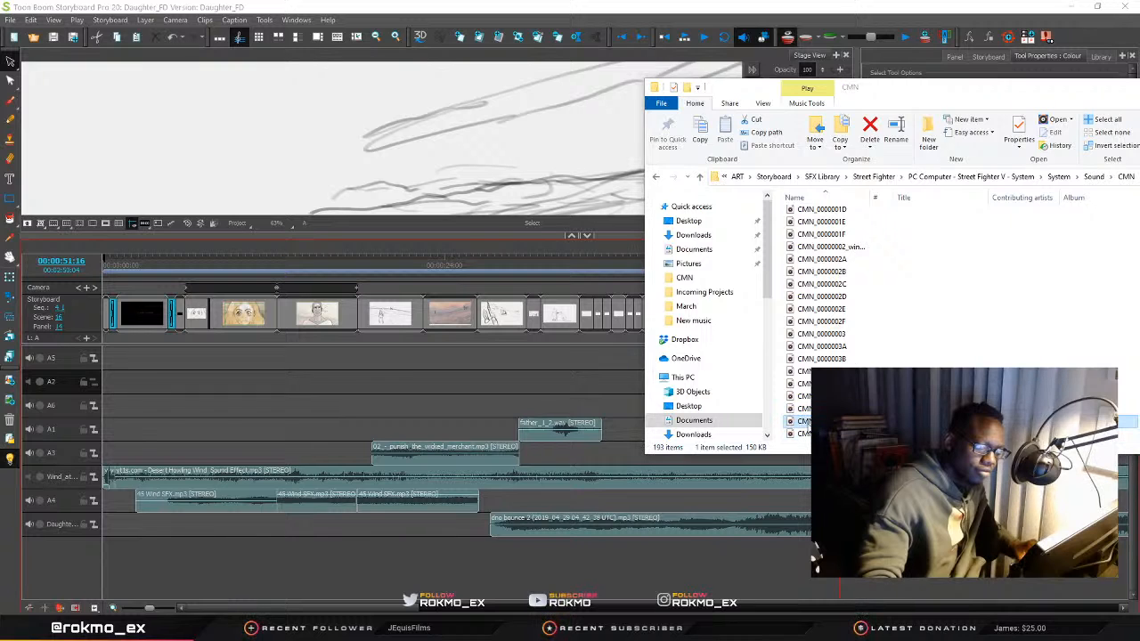
pyautogui.click(802, 334)
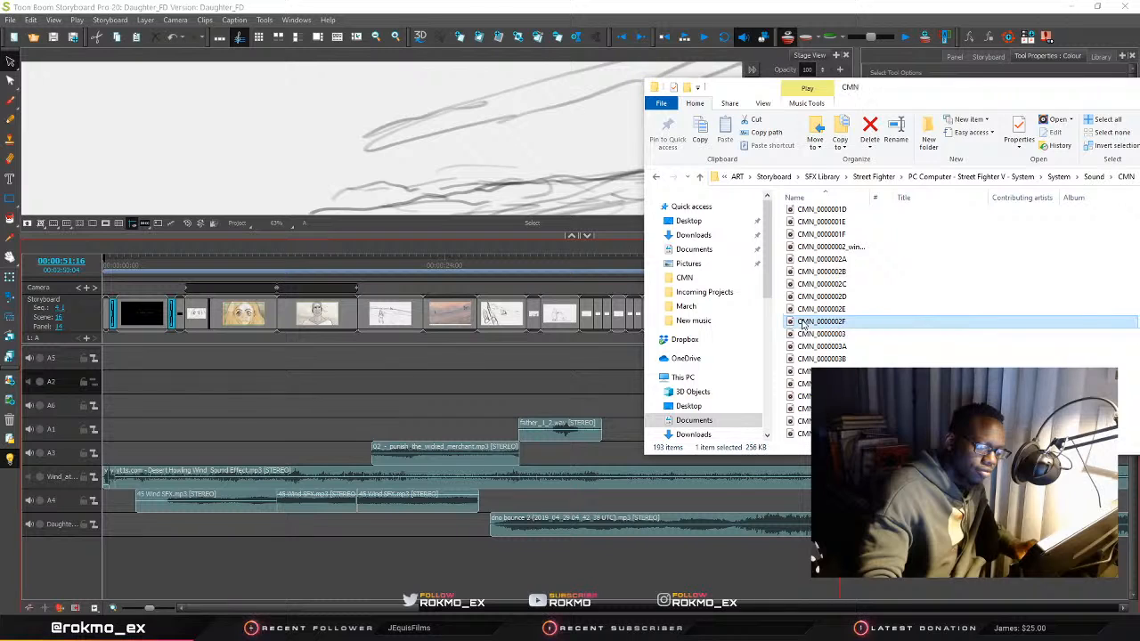
pyautogui.click(804, 336)
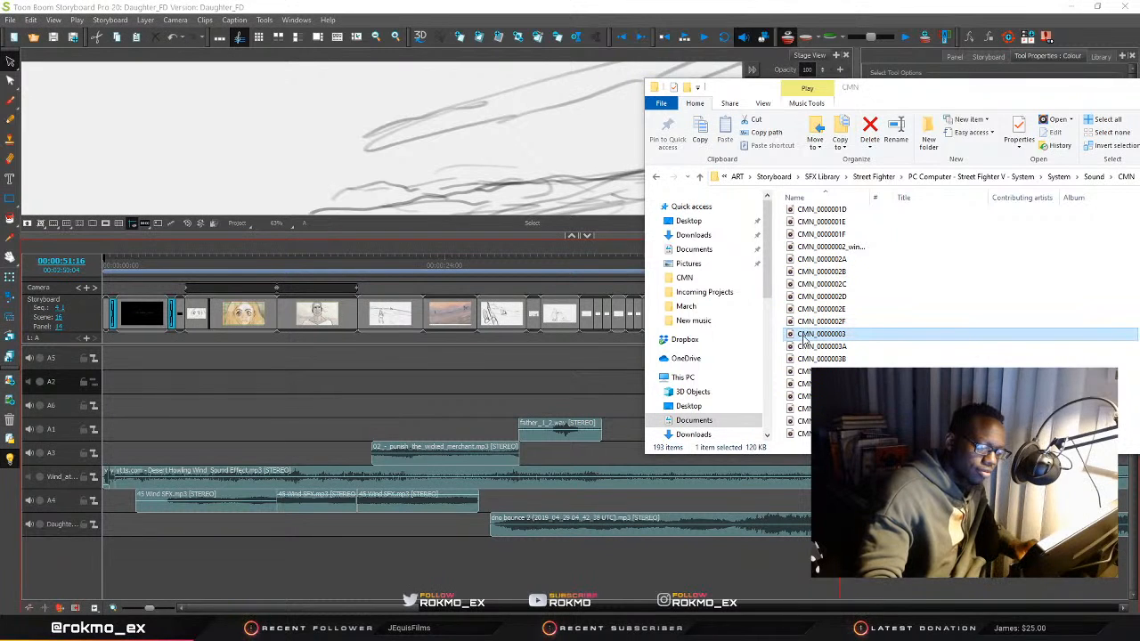
pyautogui.click(804, 297)
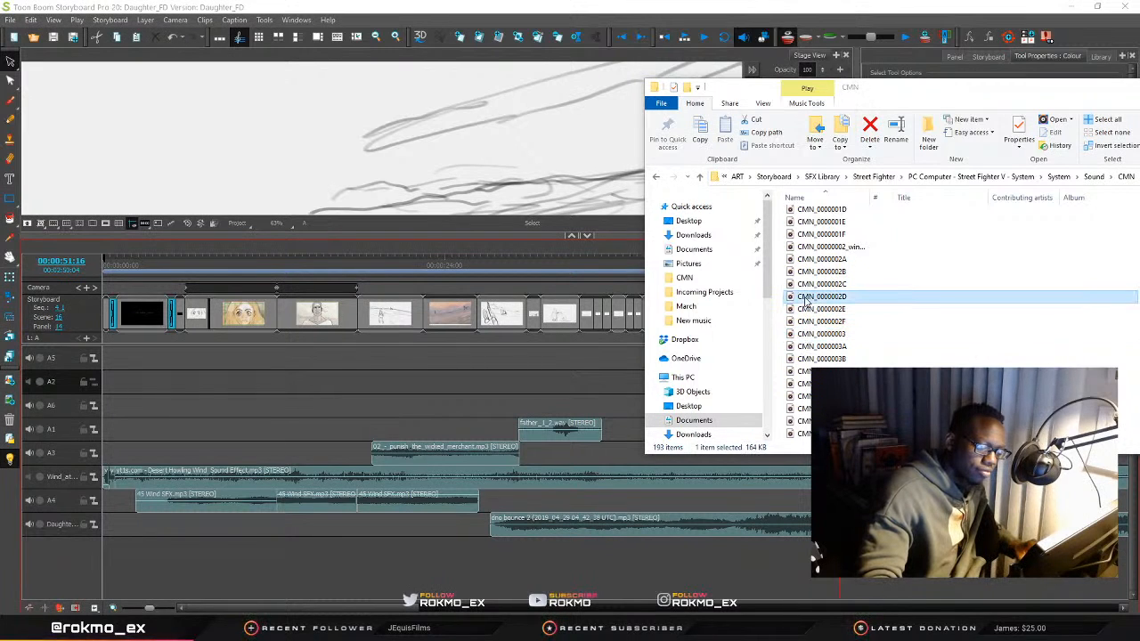
# Audition the CMN sounds from CMN_0000002C back to CMN_0000002A, plus CMN_0000005D through CMN_00000006
pyautogui.click(805, 283)
pyautogui.click(804, 271)
pyautogui.click(803, 260)
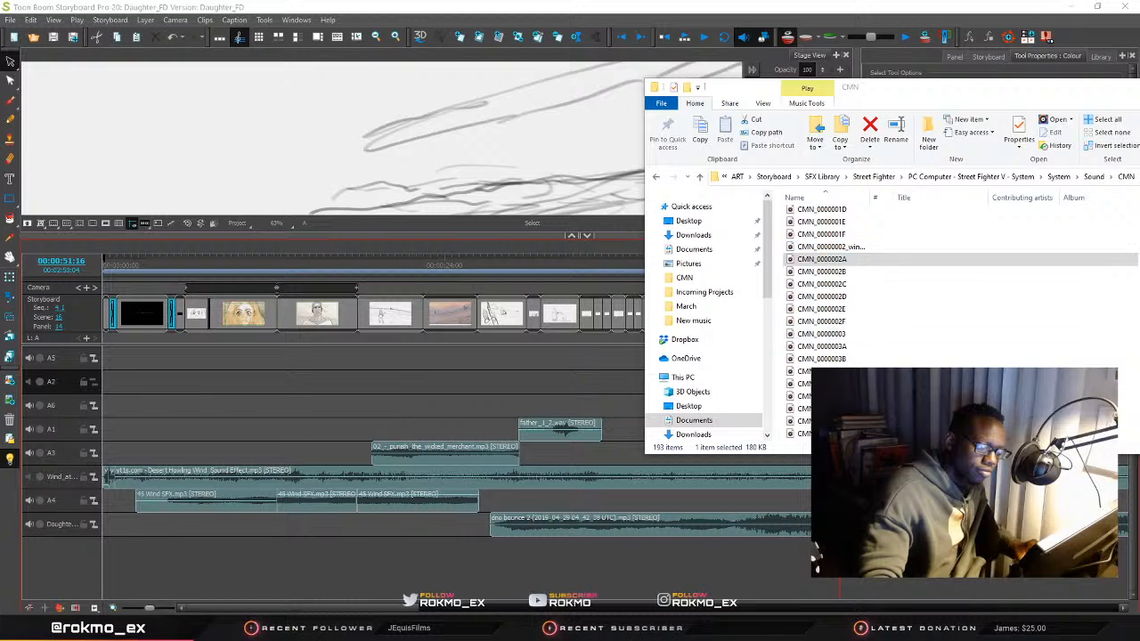
pyautogui.scroll(-3, 806, 427)
pyautogui.click(804, 435)
pyautogui.scroll(-1, 806, 427)
pyautogui.click(806, 396)
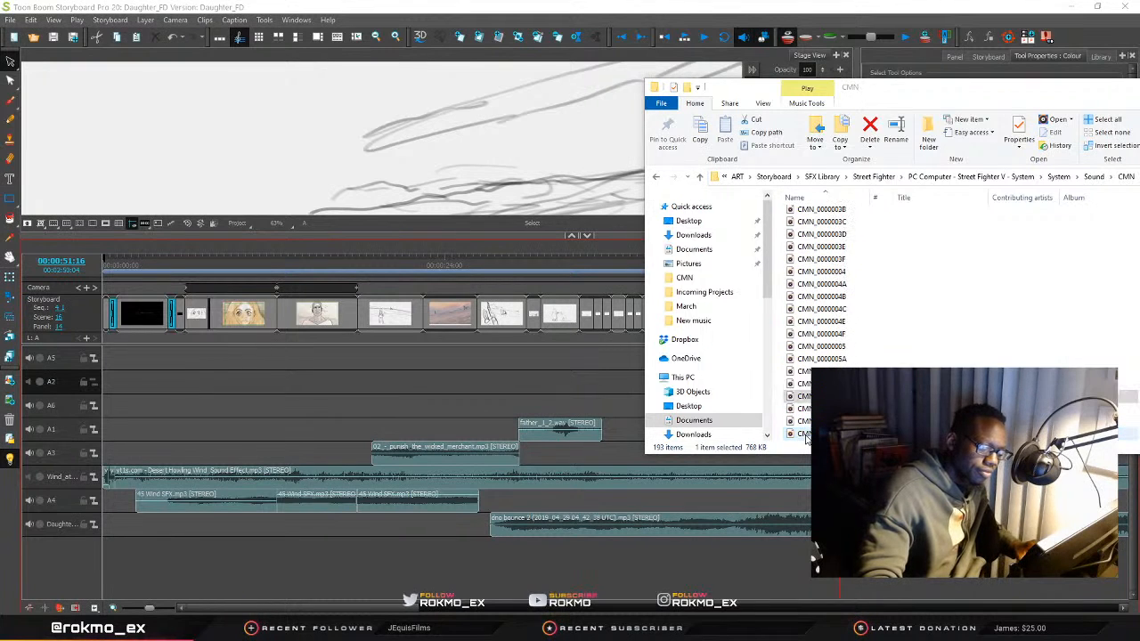
pyautogui.click(806, 408)
pyautogui.click(806, 420)
pyautogui.click(806, 435)
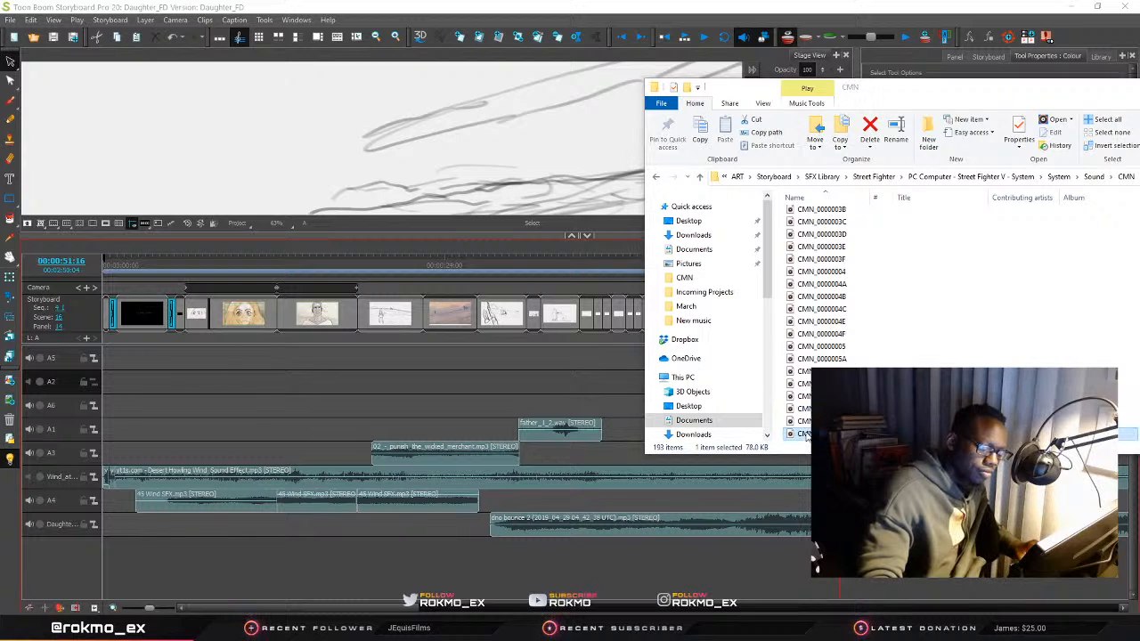
# Audition CMN_0000006C through CMN_0000006F and CMN_0000007A through CMN_0000007E
pyautogui.scroll(-2, 805, 434)
pyautogui.click(806, 397)
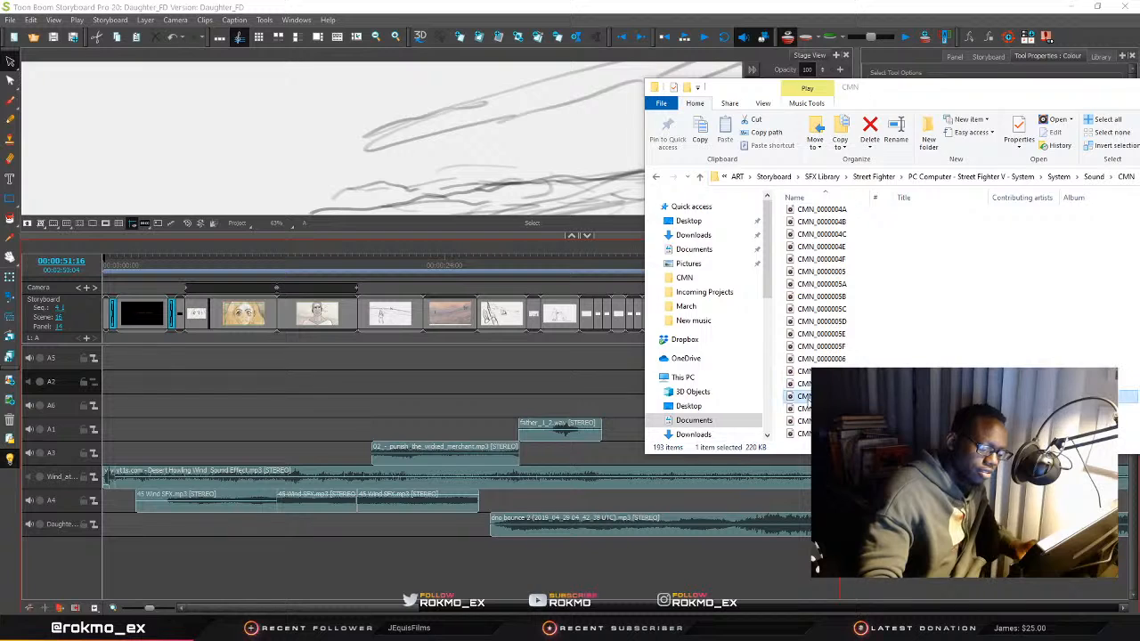
pyautogui.click(807, 408)
pyautogui.click(805, 420)
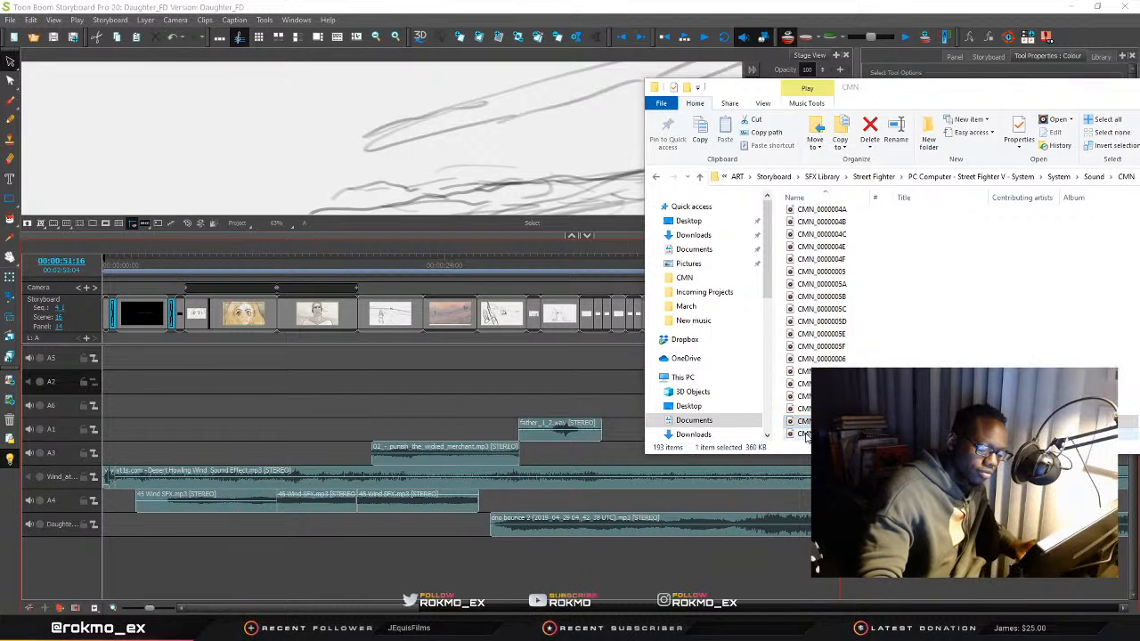
pyautogui.click(805, 434)
pyautogui.scroll(-2, 805, 435)
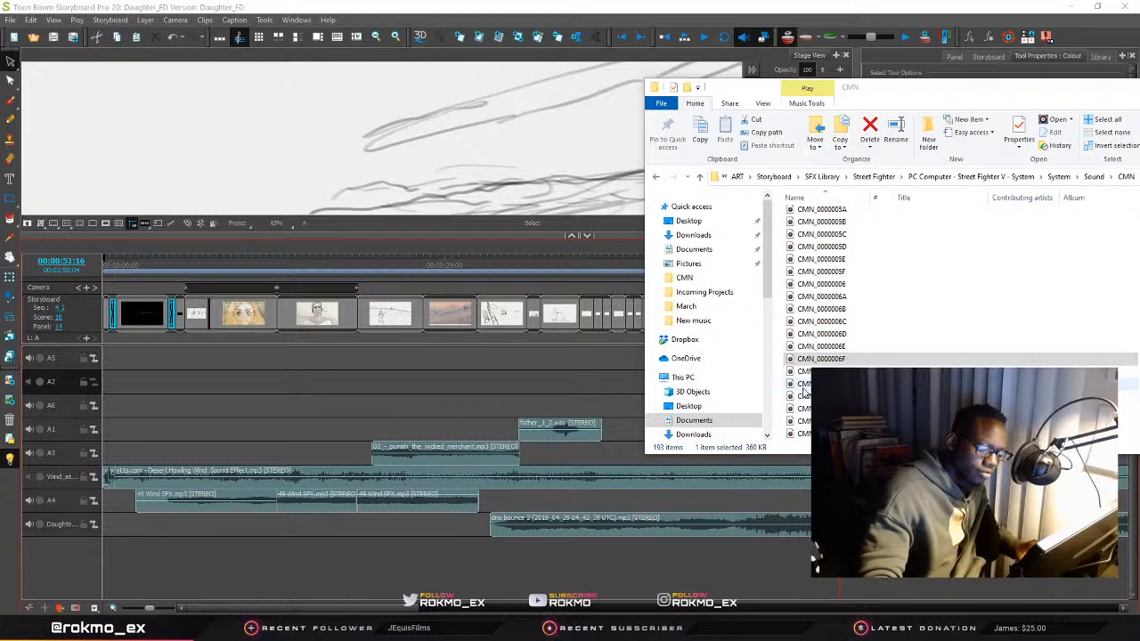
pyautogui.click(806, 385)
pyautogui.click(804, 397)
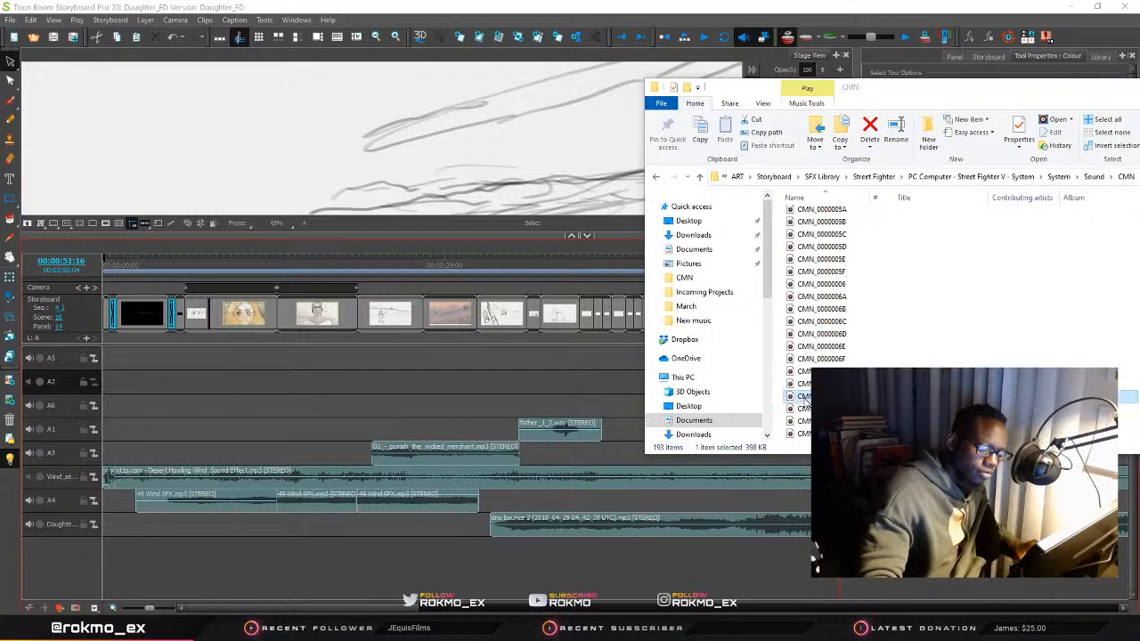
pyautogui.click(805, 409)
pyautogui.click(806, 422)
pyautogui.click(805, 434)
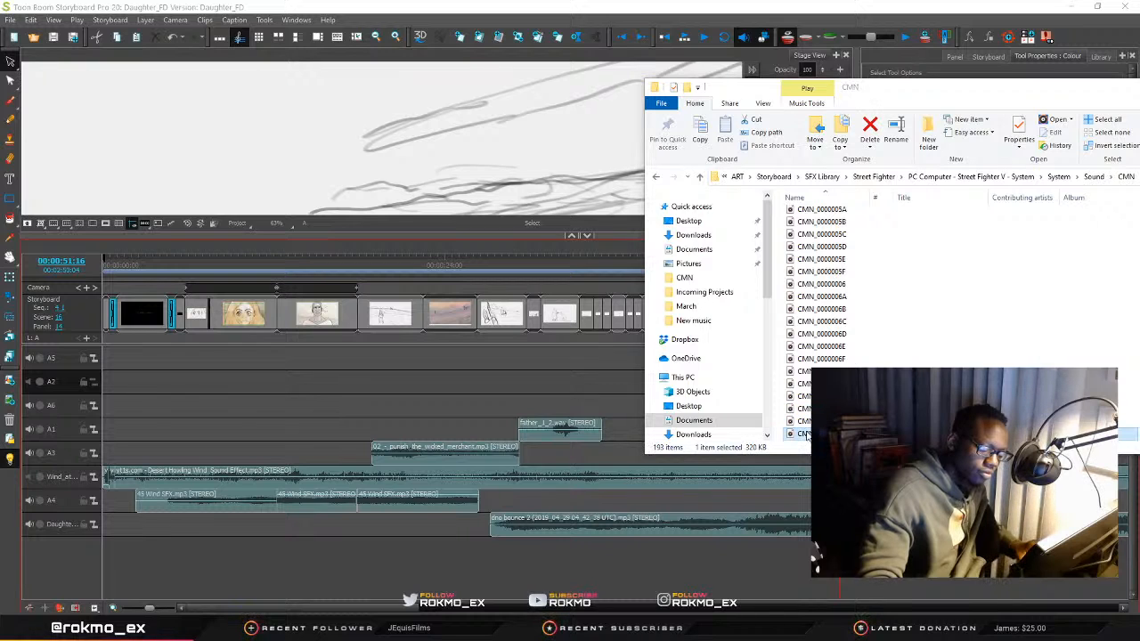
# Audition a selection of sounds from CMN_0000008C to CMN_00000011, including CMN_0000008F, CMN_0000009A and CMN_0000009F
pyautogui.scroll(-3, 806, 427)
pyautogui.click(806, 359)
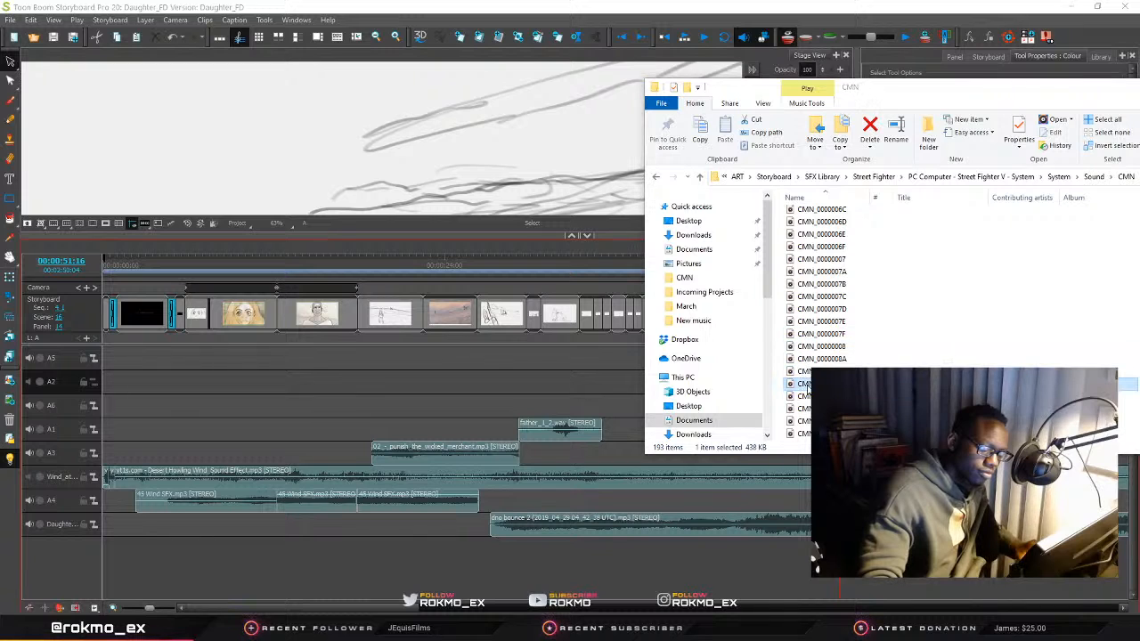
pyautogui.click(806, 397)
pyautogui.click(807, 421)
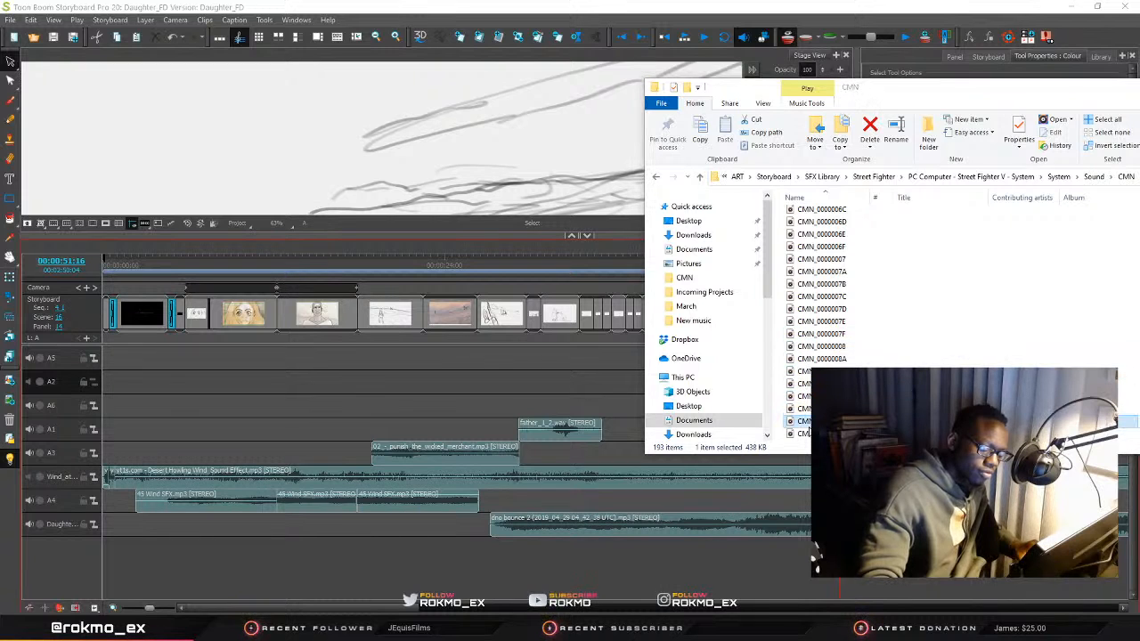
pyautogui.scroll(-1, 807, 429)
pyautogui.click(819, 409)
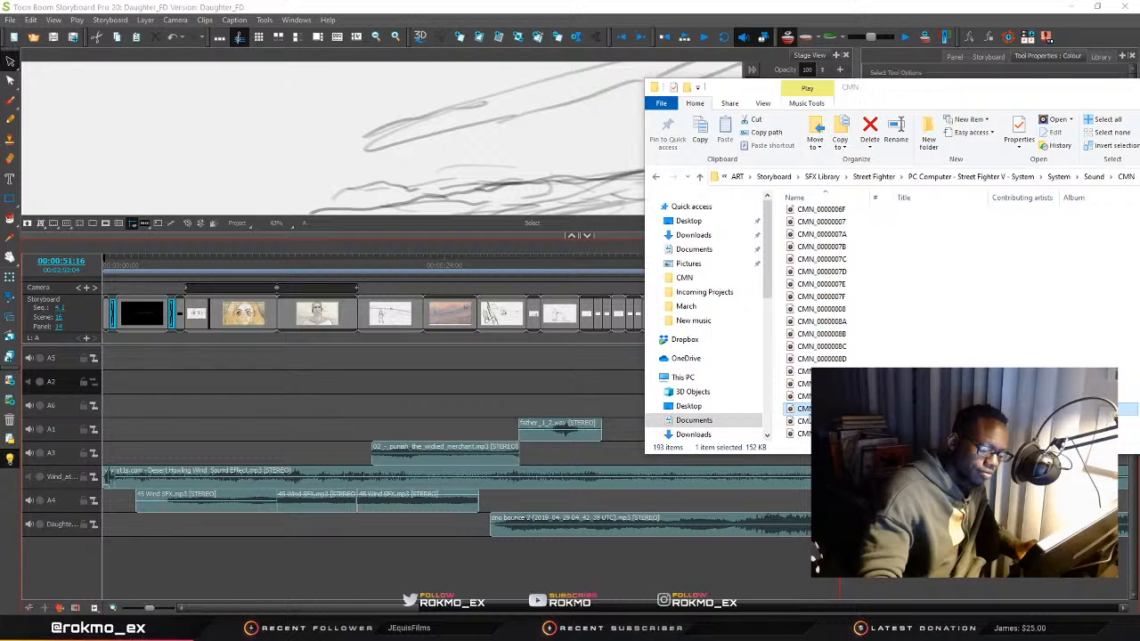
pyautogui.scroll(-3, 819, 409)
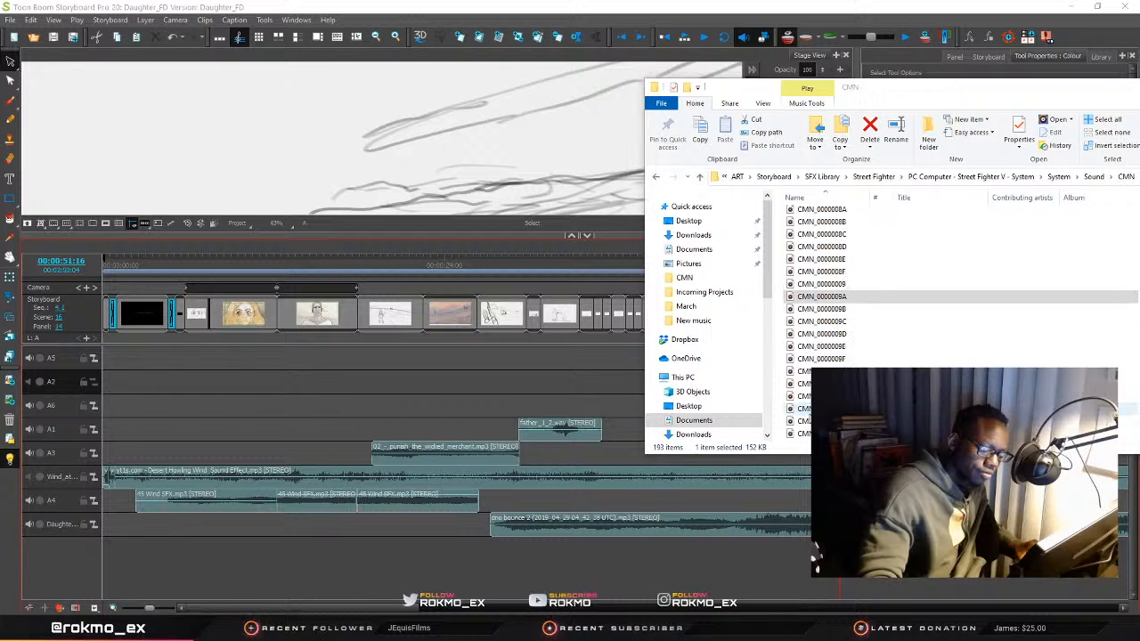
pyautogui.click(806, 359)
pyautogui.click(805, 372)
pyautogui.click(804, 383)
# Audition sounds between CMN_00000014 and CMN_00000030, including CMN_00000022 and CMN_00000027 through CMN_00000030
pyautogui.scroll(-1, 804, 383)
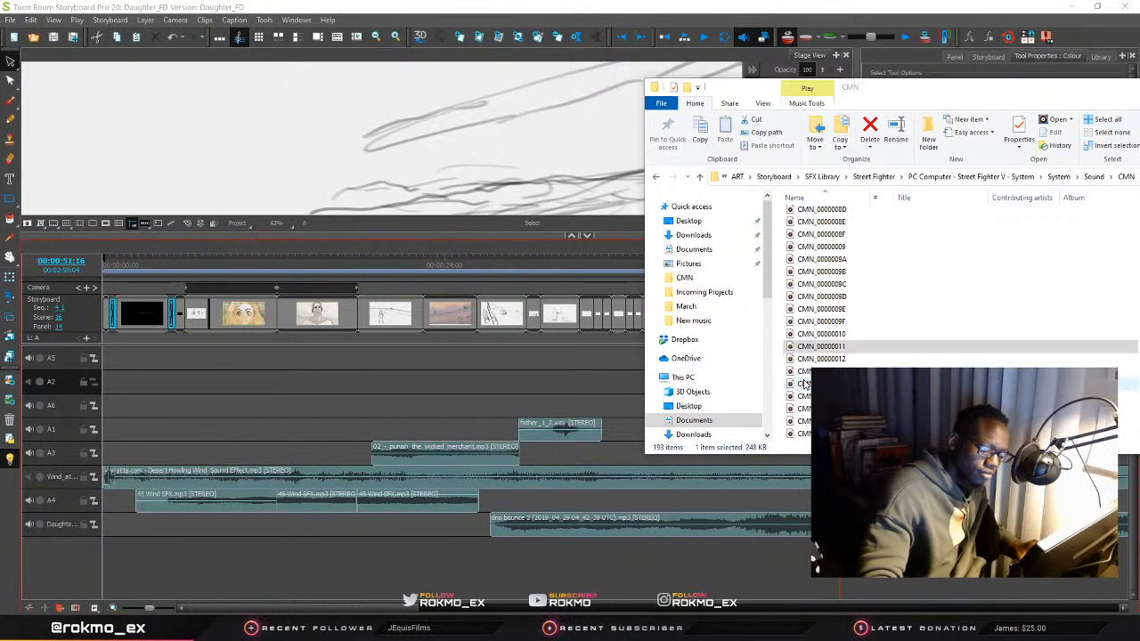
pyautogui.click(803, 383)
pyautogui.click(806, 408)
pyautogui.scroll(-2, 806, 408)
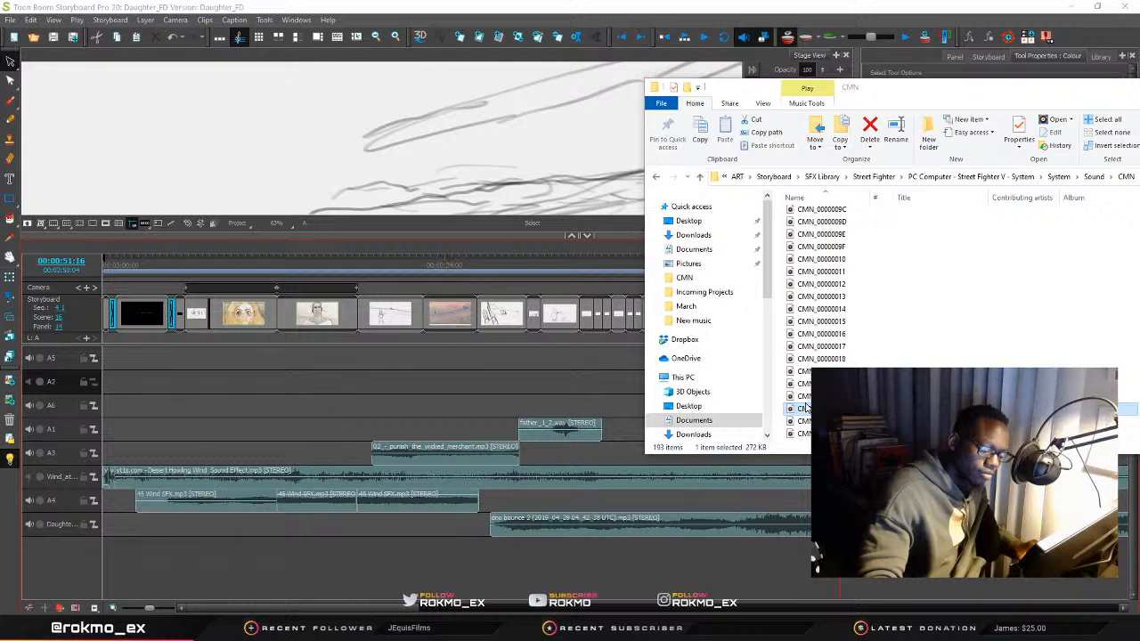
pyautogui.click(805, 396)
pyautogui.click(806, 421)
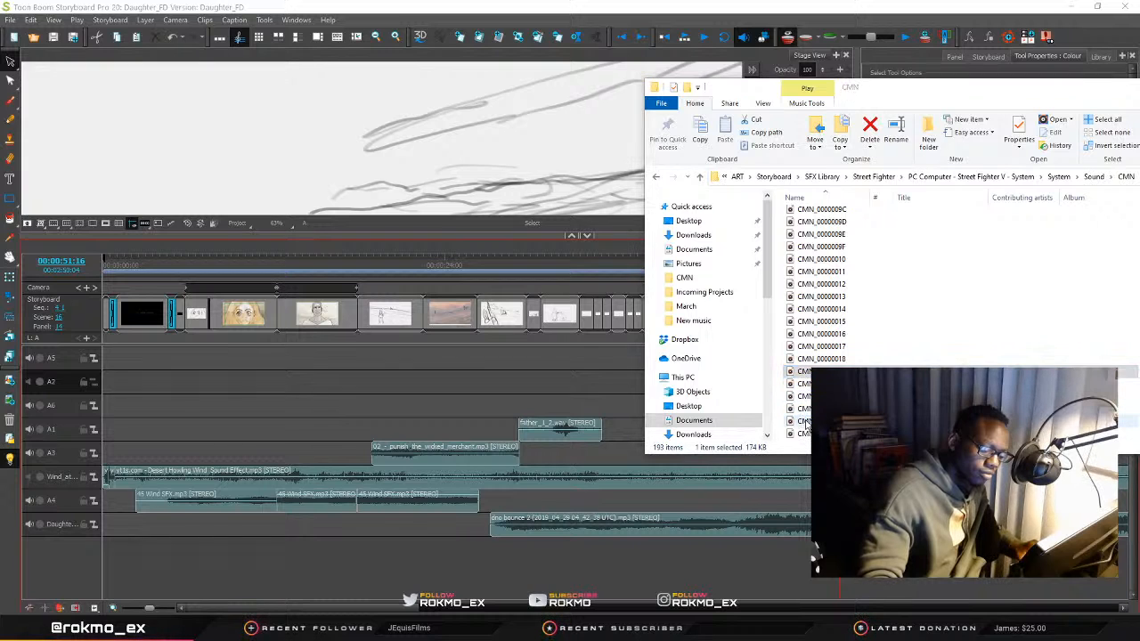
pyautogui.scroll(-2, 806, 419)
pyautogui.click(805, 396)
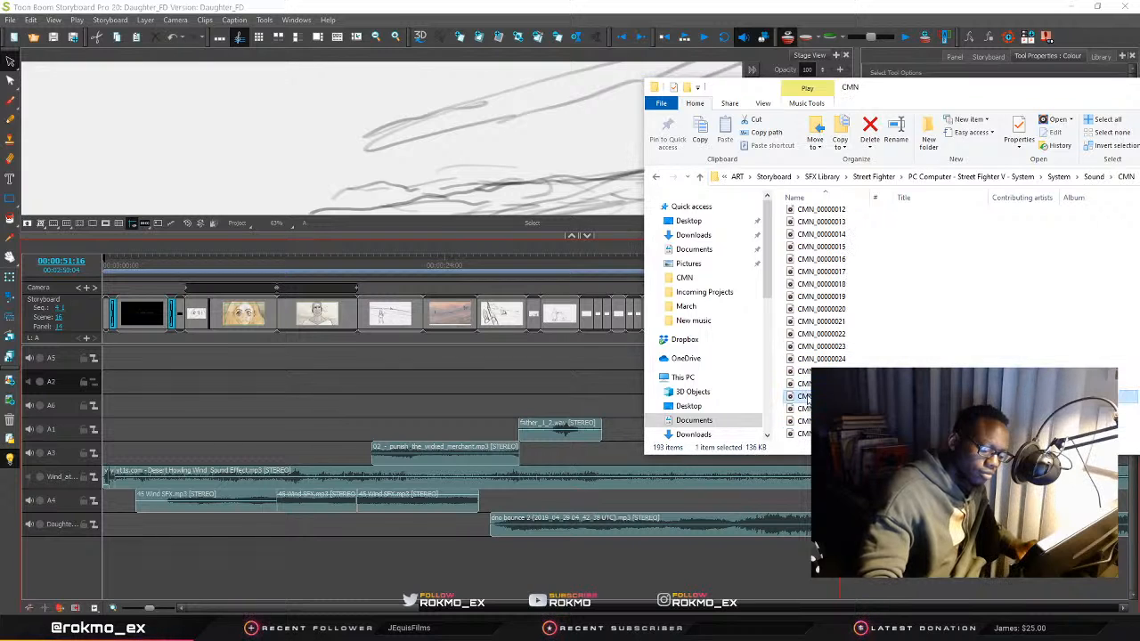
pyautogui.click(806, 409)
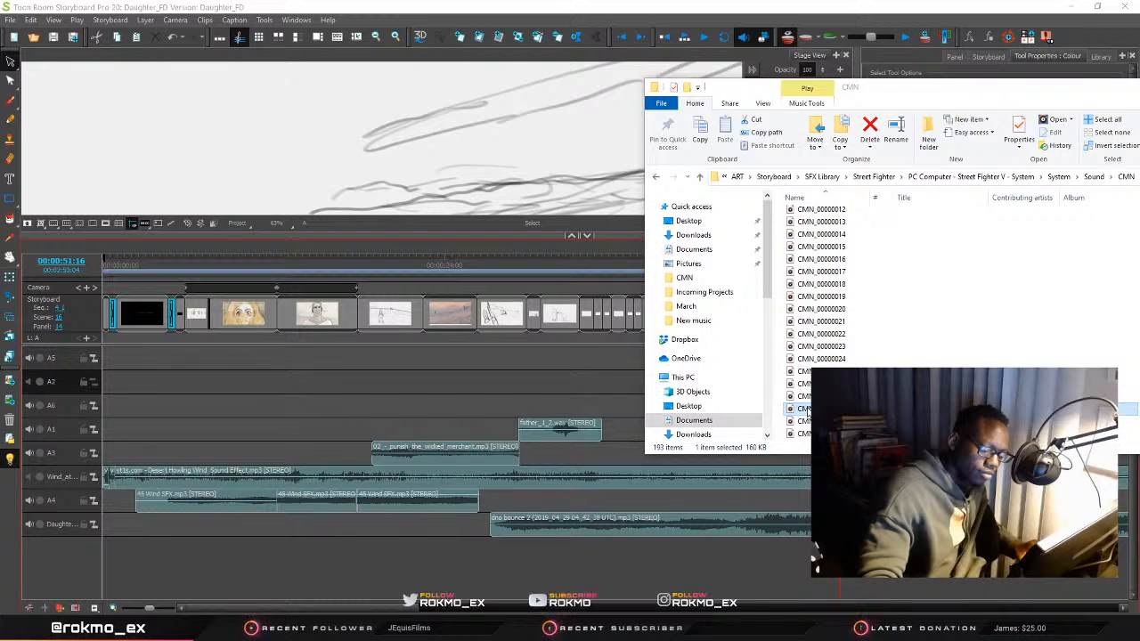
pyautogui.click(807, 421)
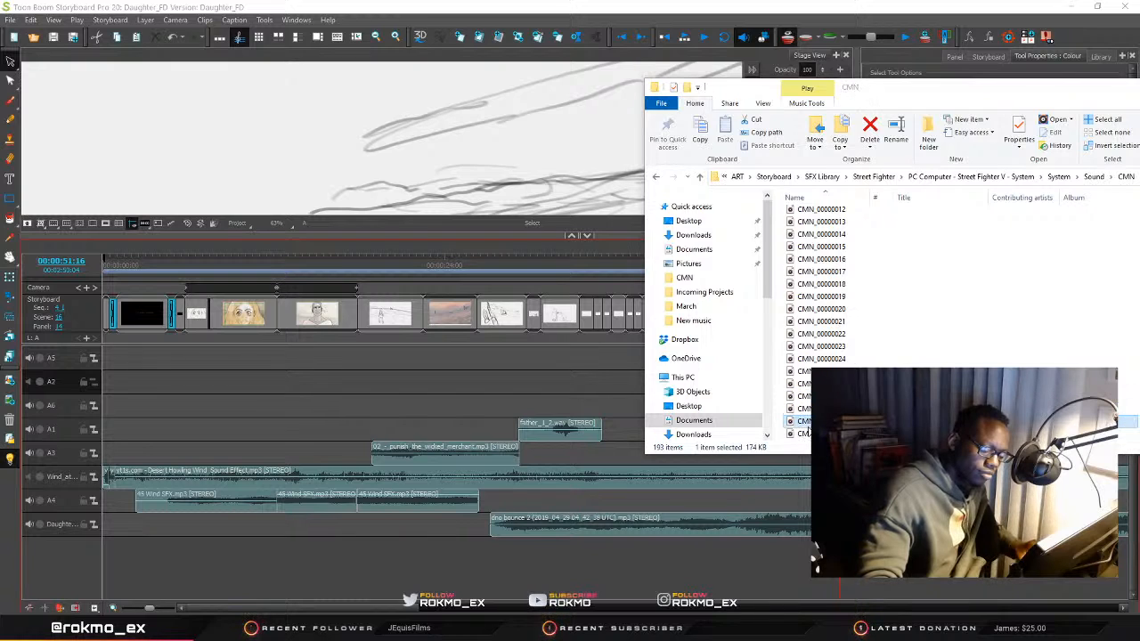
pyautogui.click(806, 433)
# Audition sounds between CMN_00000032 and CMN_00000041, including CMN_00000036, CMN_00000039 and CMN_00000038
pyautogui.scroll(-2, 808, 433)
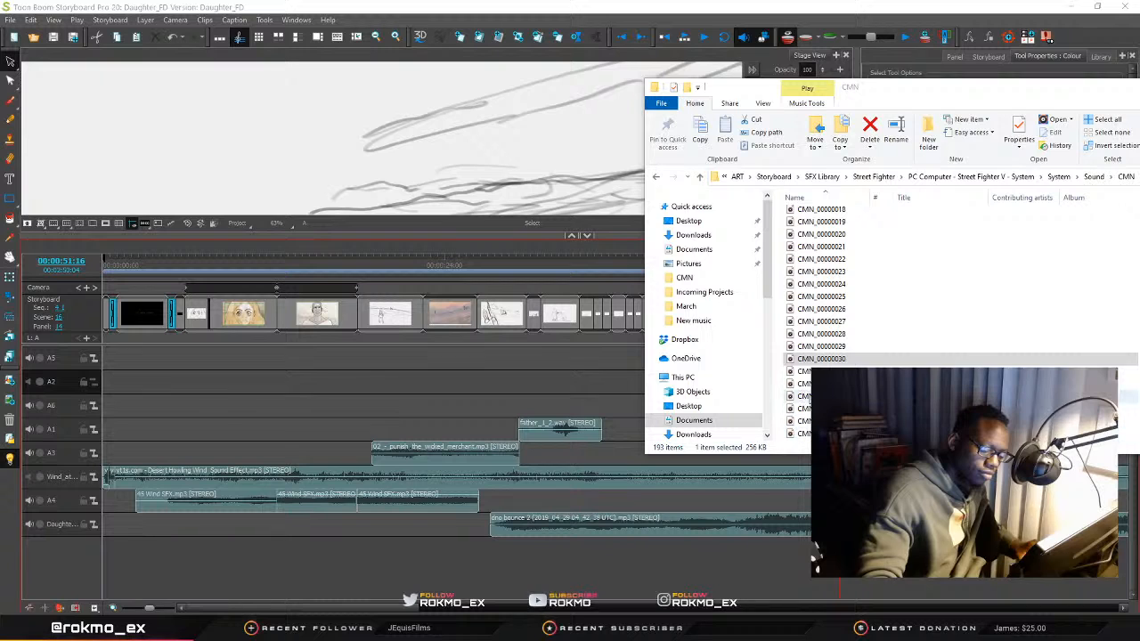
pyautogui.doubleClick(809, 396)
pyautogui.doubleClick(807, 421)
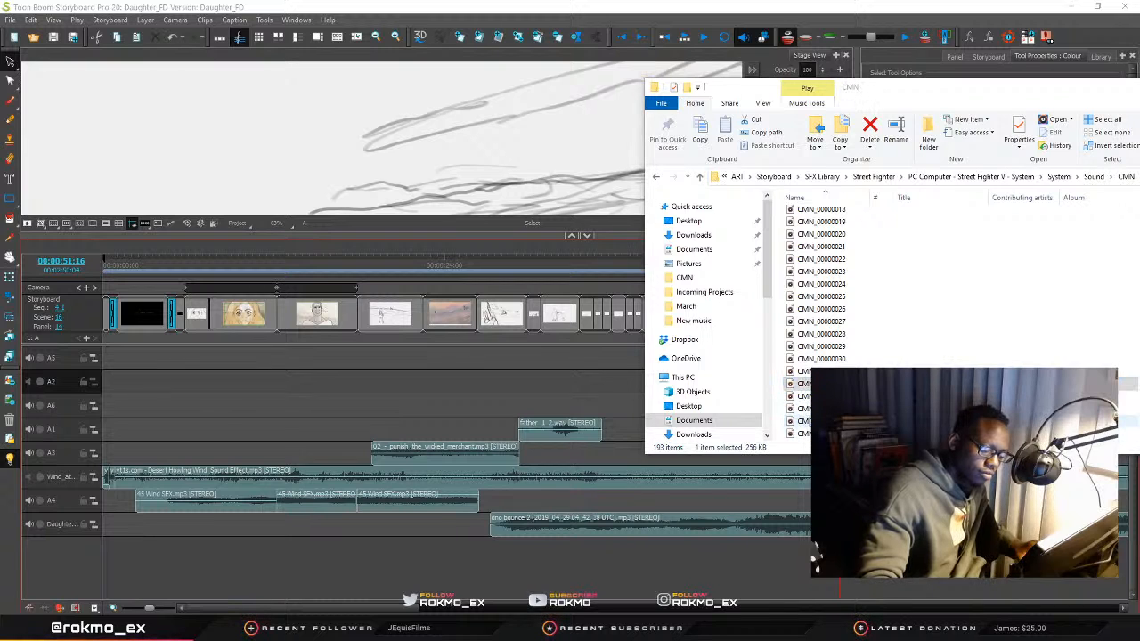
pyautogui.doubleClick(809, 422)
pyautogui.doubleClick(809, 434)
pyautogui.scroll(-1, 809, 435)
pyautogui.doubleClick(808, 434)
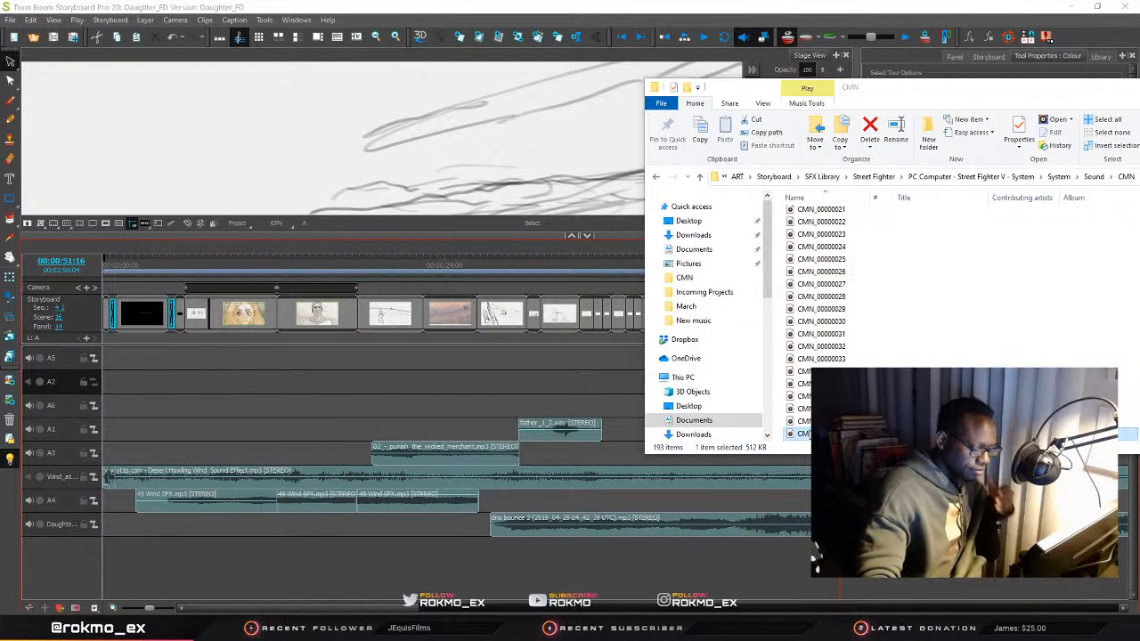
pyautogui.doubleClick(806, 421)
pyautogui.scroll(-2, 806, 401)
pyautogui.doubleClick(807, 384)
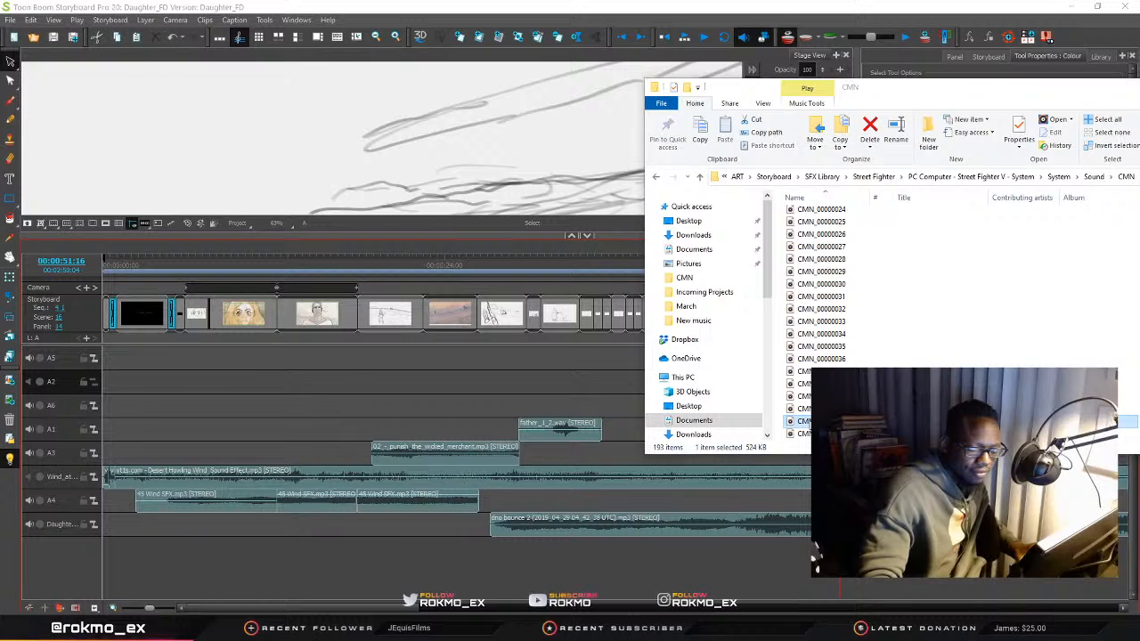
pyautogui.doubleClick(810, 423)
pyautogui.doubleClick(810, 410)
# Audition CMN_00000050 back through CMN_00000047, plus CMN_00000053
pyautogui.scroll(-3, 810, 412)
pyautogui.doubleClick(807, 373)
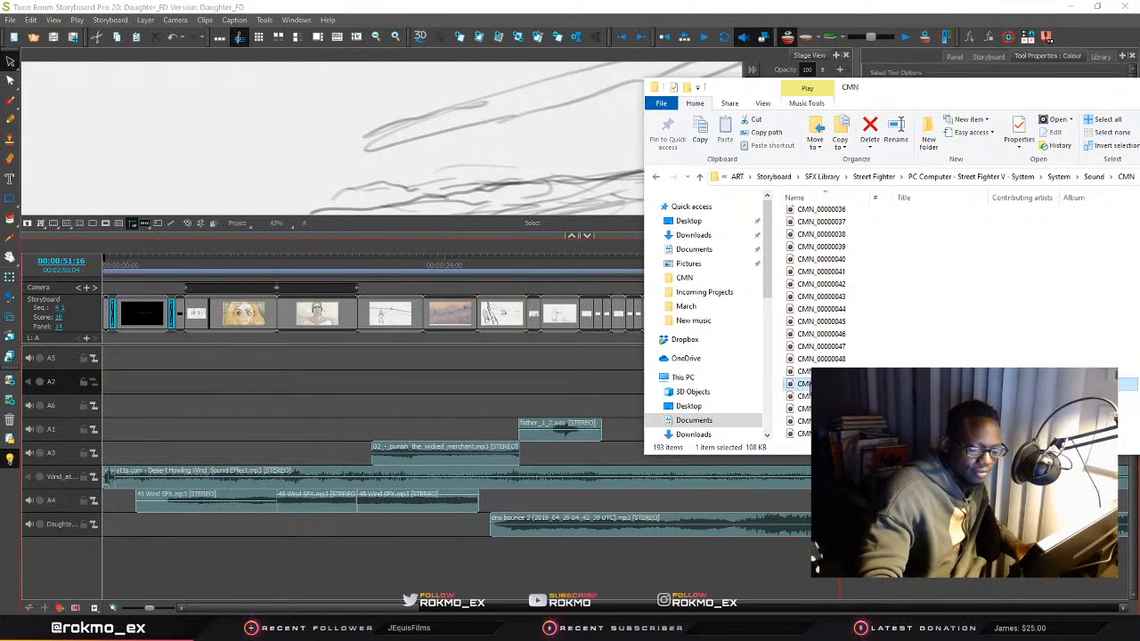
pyautogui.doubleClick(807, 373)
pyautogui.doubleClick(809, 360)
pyautogui.doubleClick(809, 346)
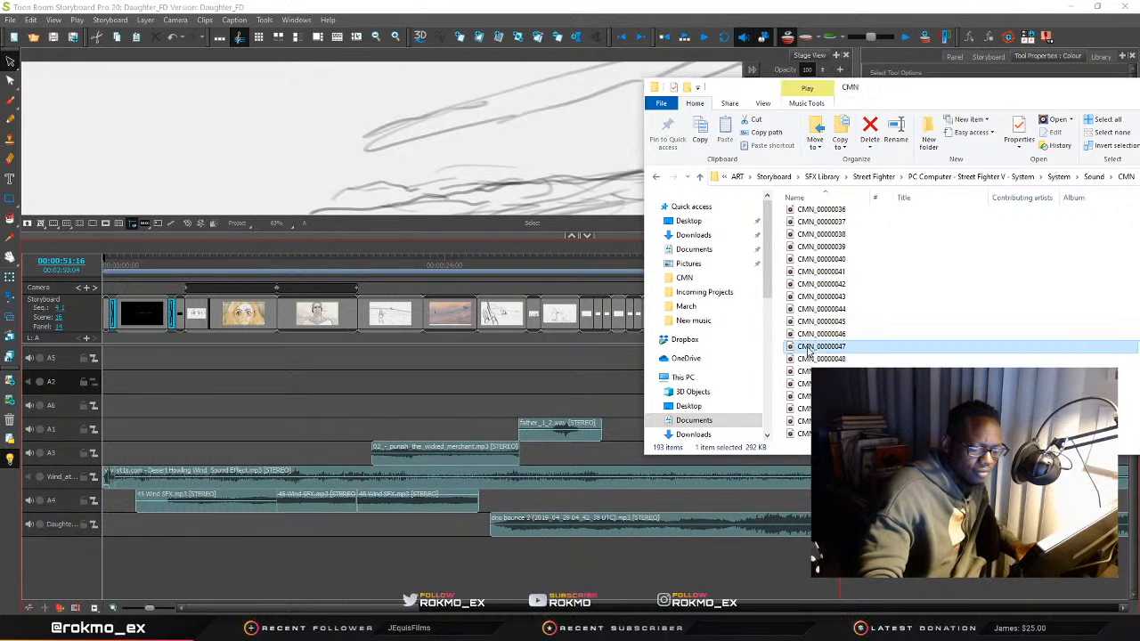
pyautogui.doubleClick(806, 423)
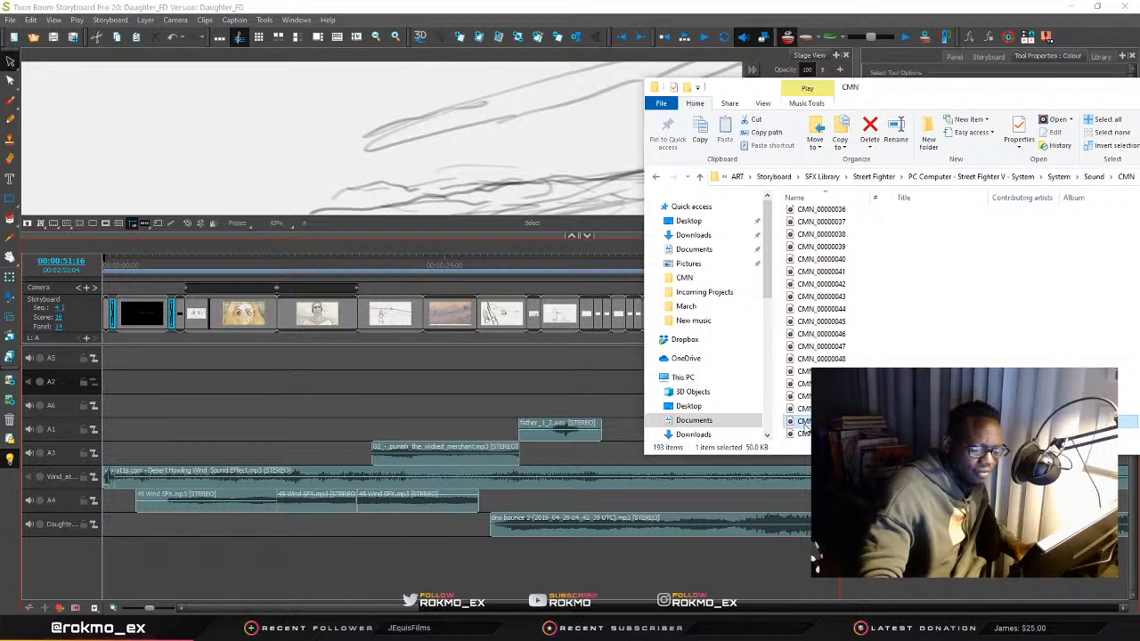
# Audition CMN_00000055 through CMN_00000059, returning to CMN_00000055, CMN_00000054 and CMN_00000053 for comparison
pyautogui.scroll(-2, 806, 420)
pyautogui.doubleClick(807, 373)
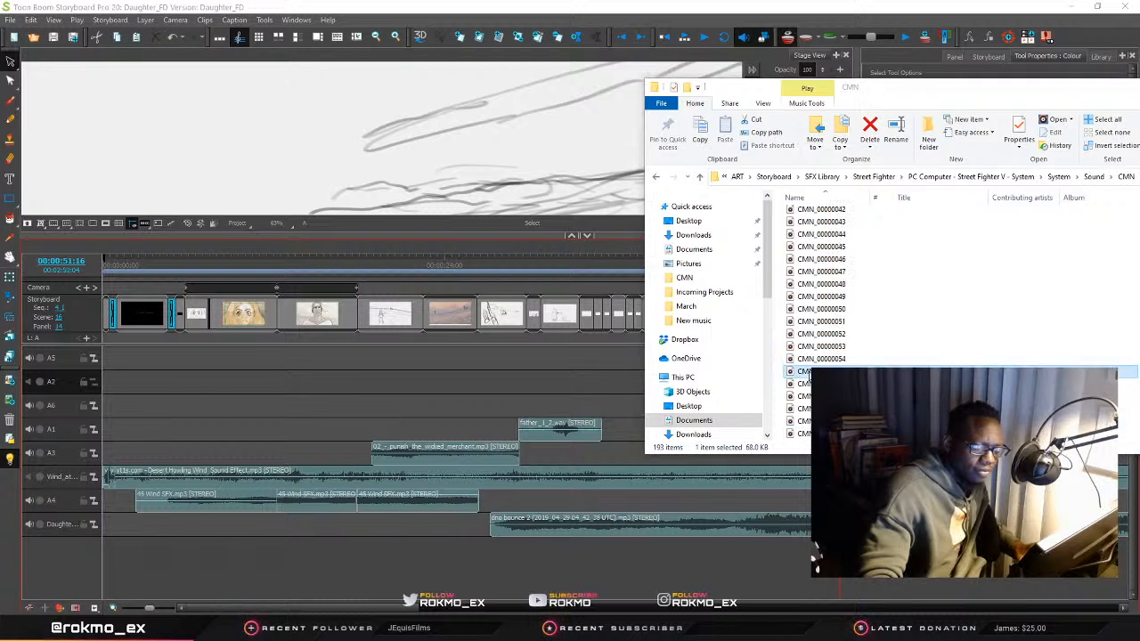
pyautogui.doubleClick(807, 384)
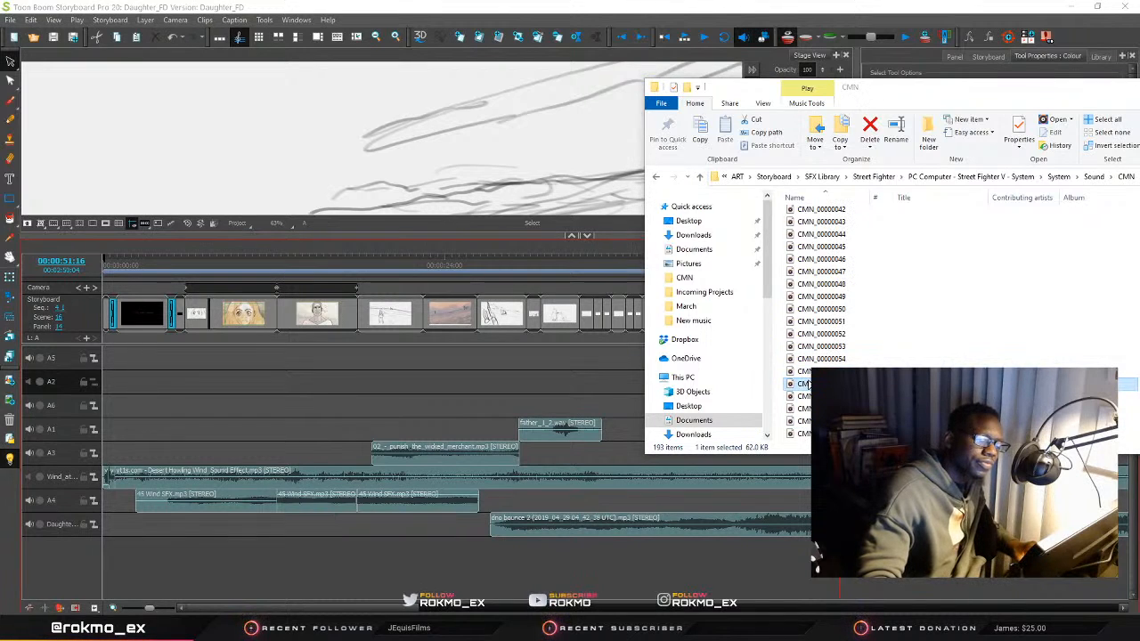
pyautogui.doubleClick(807, 396)
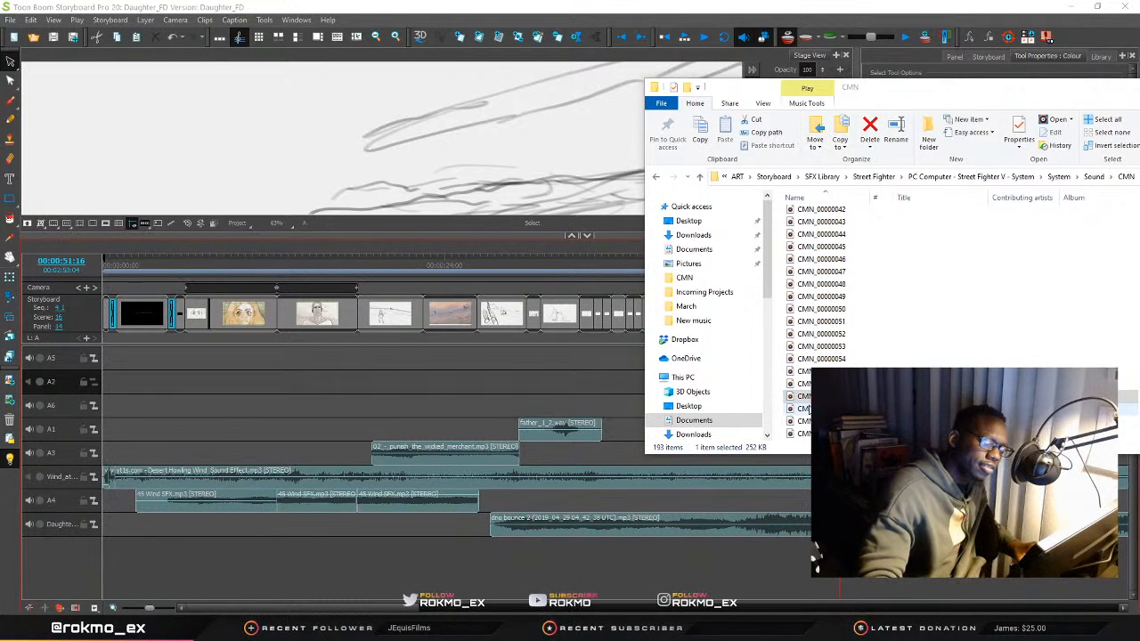
pyautogui.doubleClick(808, 408)
pyautogui.doubleClick(806, 421)
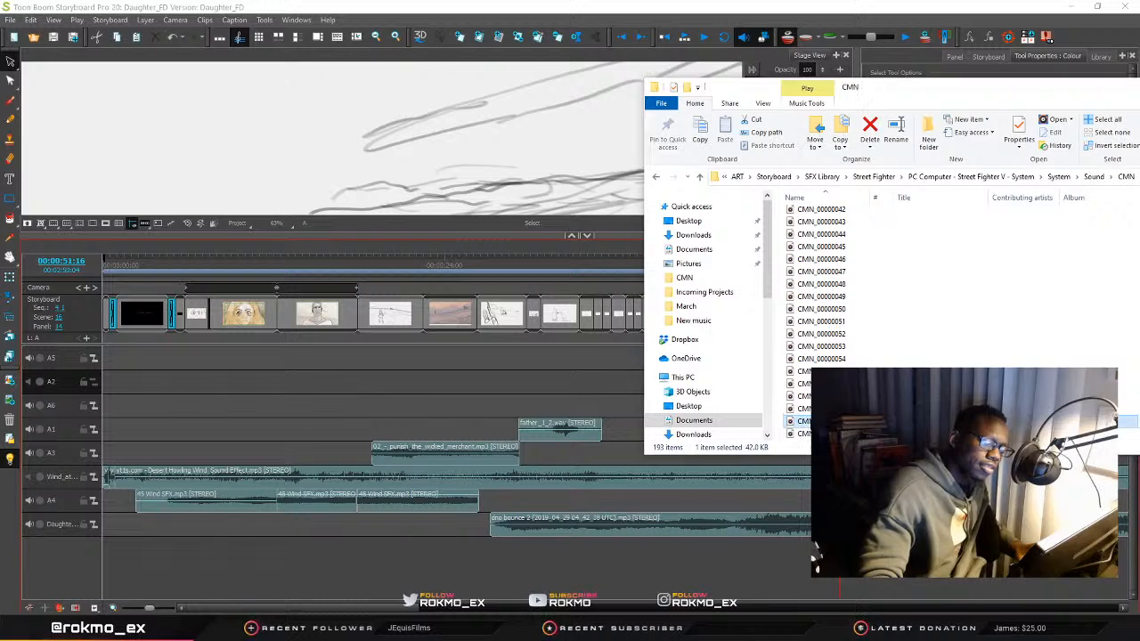
pyautogui.doubleClick(806, 372)
pyautogui.press('Up')
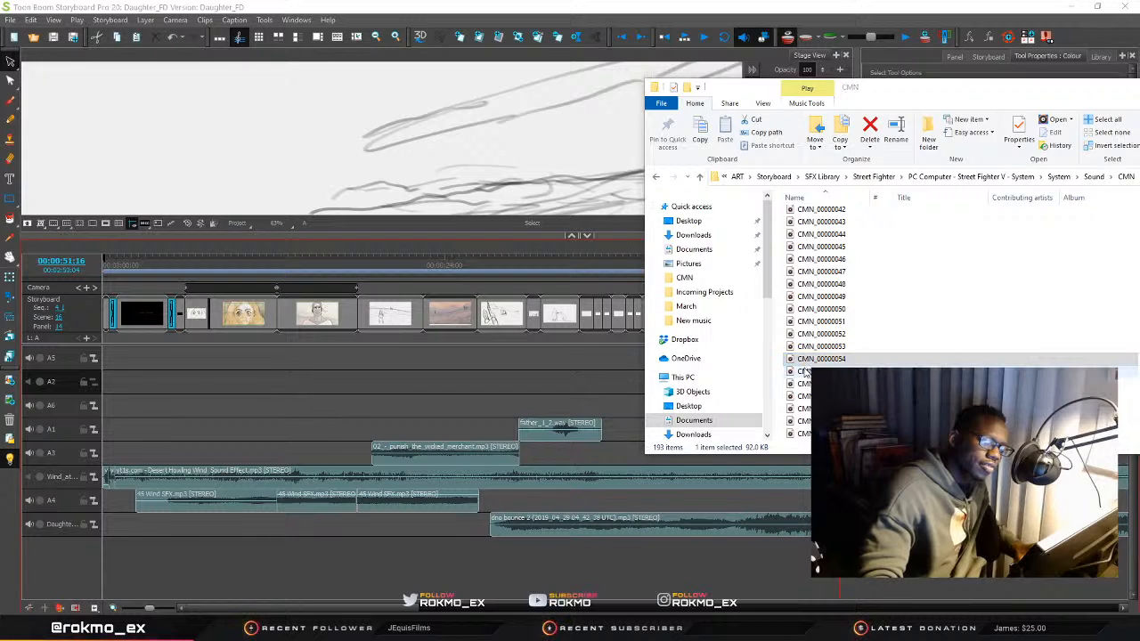
pyautogui.doubleClick(806, 346)
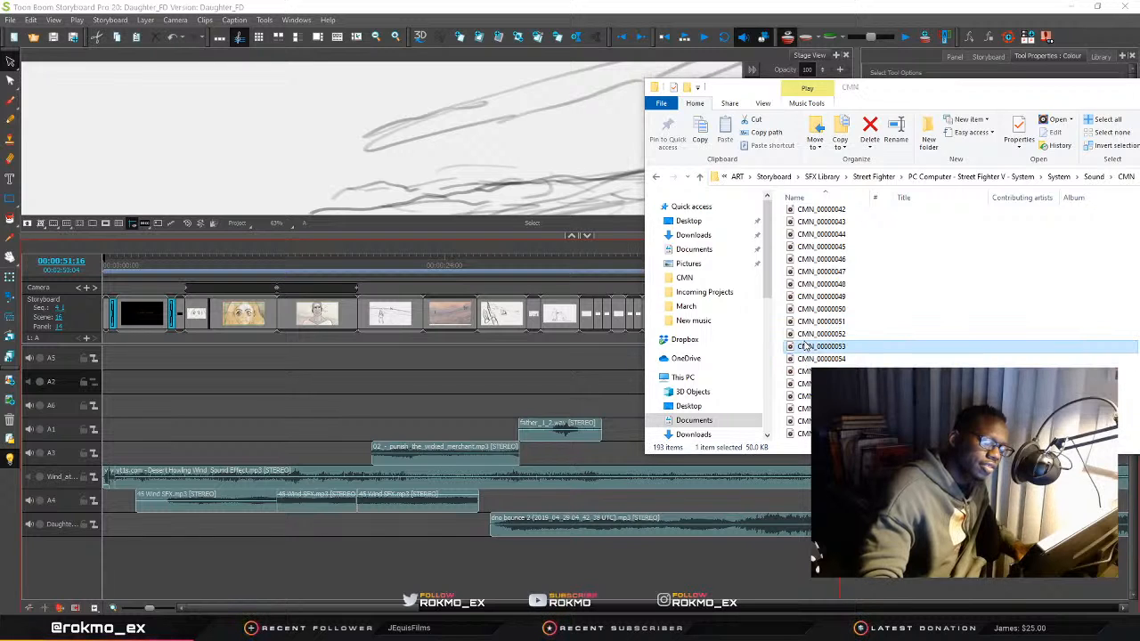
# Compare CMN_00000055 with CMN_00000056 once more and import CMN_00000055 onto the timeline's A5 audio track
pyautogui.doubleClick(806, 372)
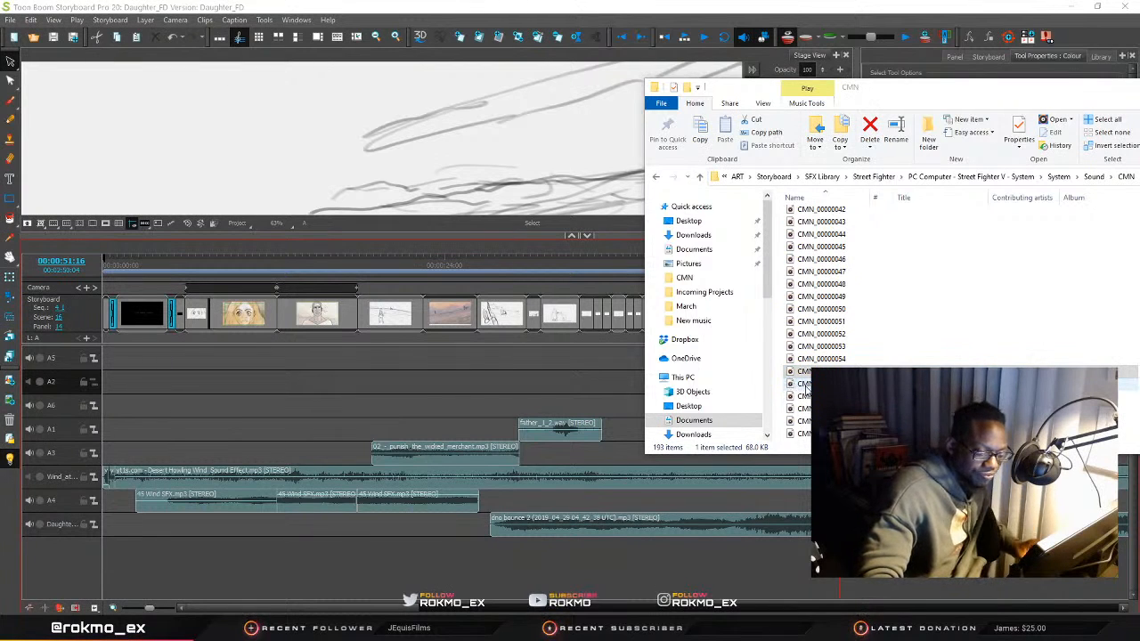
pyautogui.click(806, 384)
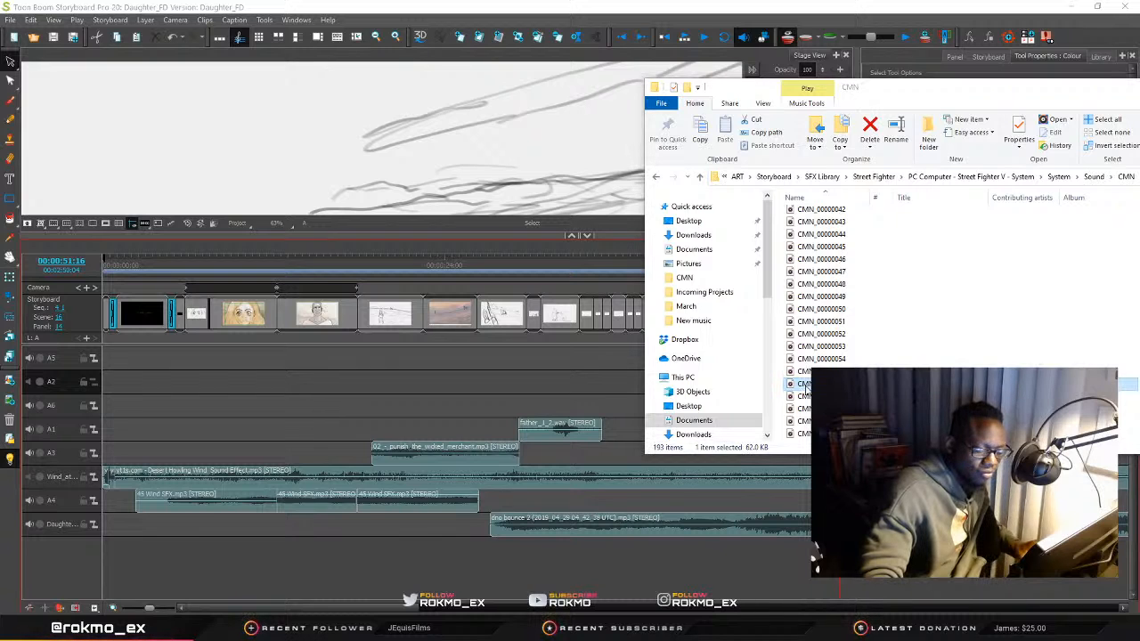
pyautogui.press('Up')
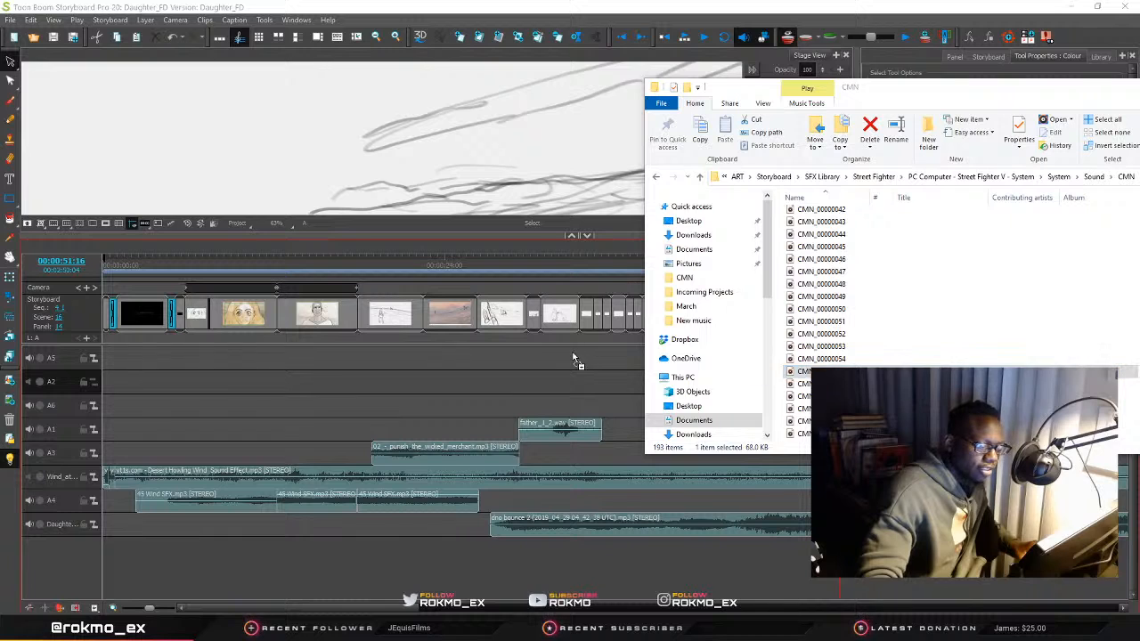
pyautogui.moveTo(586, 365); pyautogui.dragTo(585, 363)
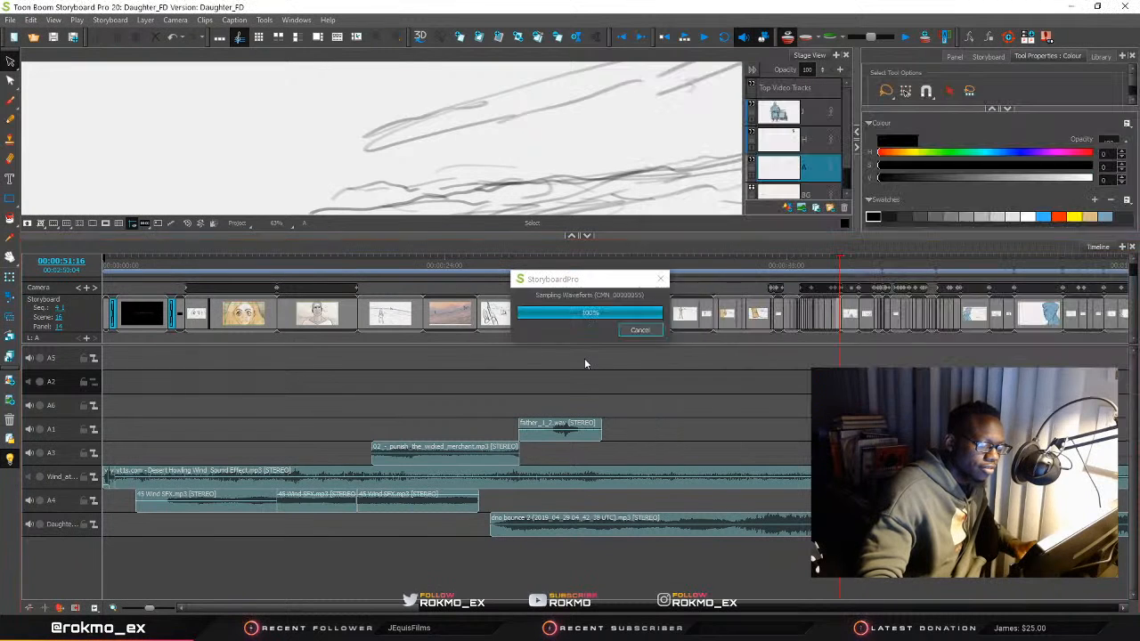
# Move the CMN_00000055 clip on track A5 to around 54 seconds and check the nearby frames at 00:00:54:06
pyautogui.moveTo(588, 357); pyautogui.dragTo(873, 354)
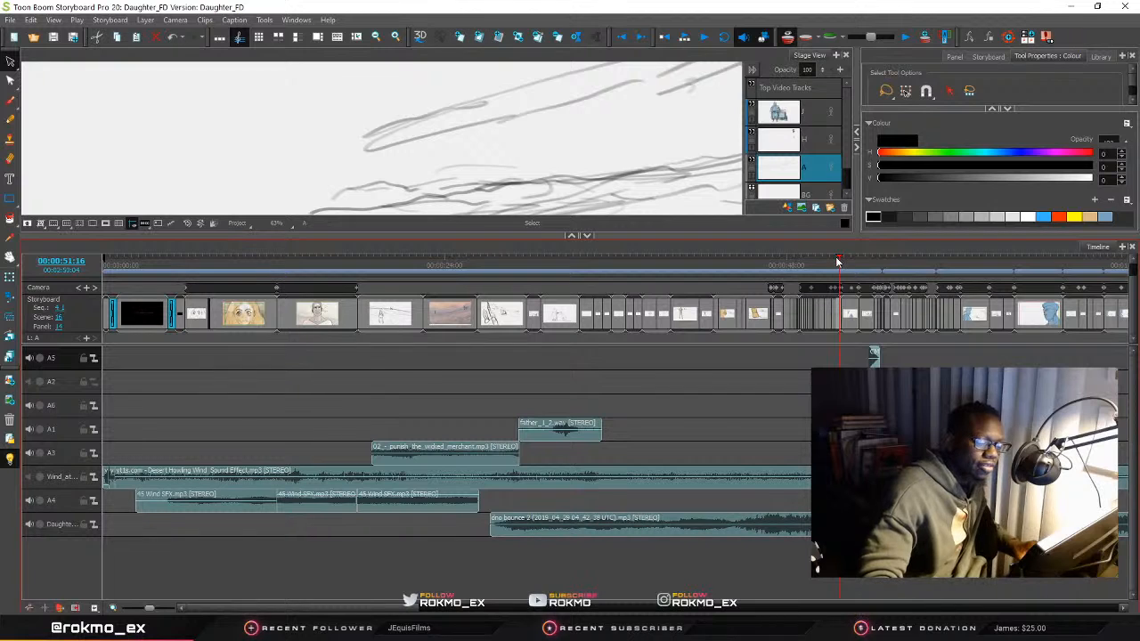
pyautogui.moveTo(837, 257); pyautogui.dragTo(880, 265)
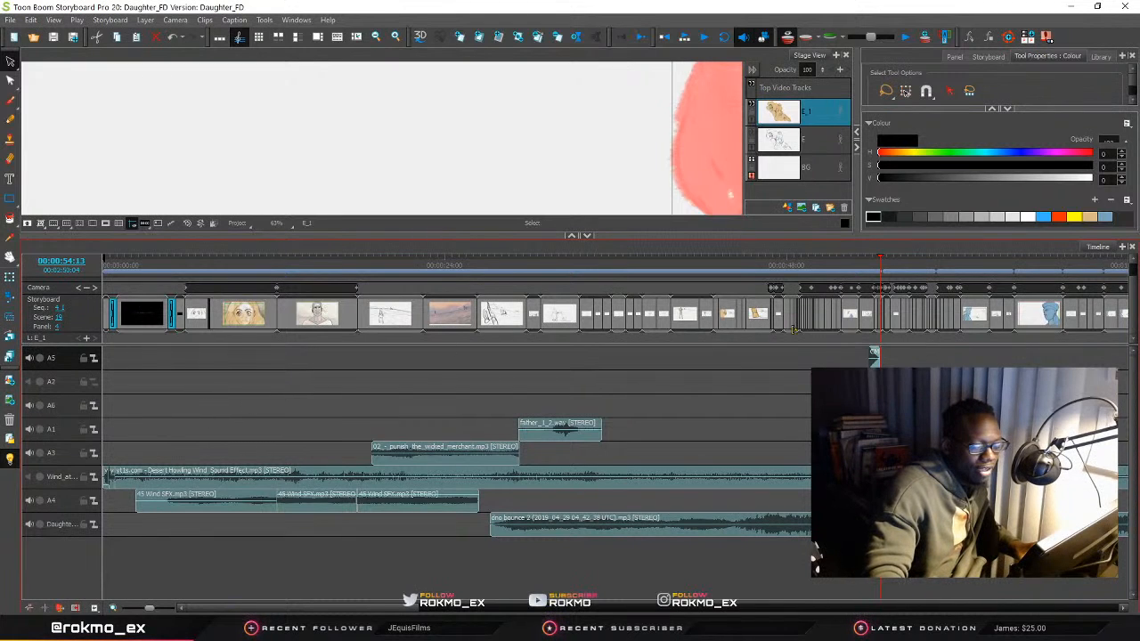
pyautogui.moveTo(883, 274); pyautogui.dragTo(875, 263)
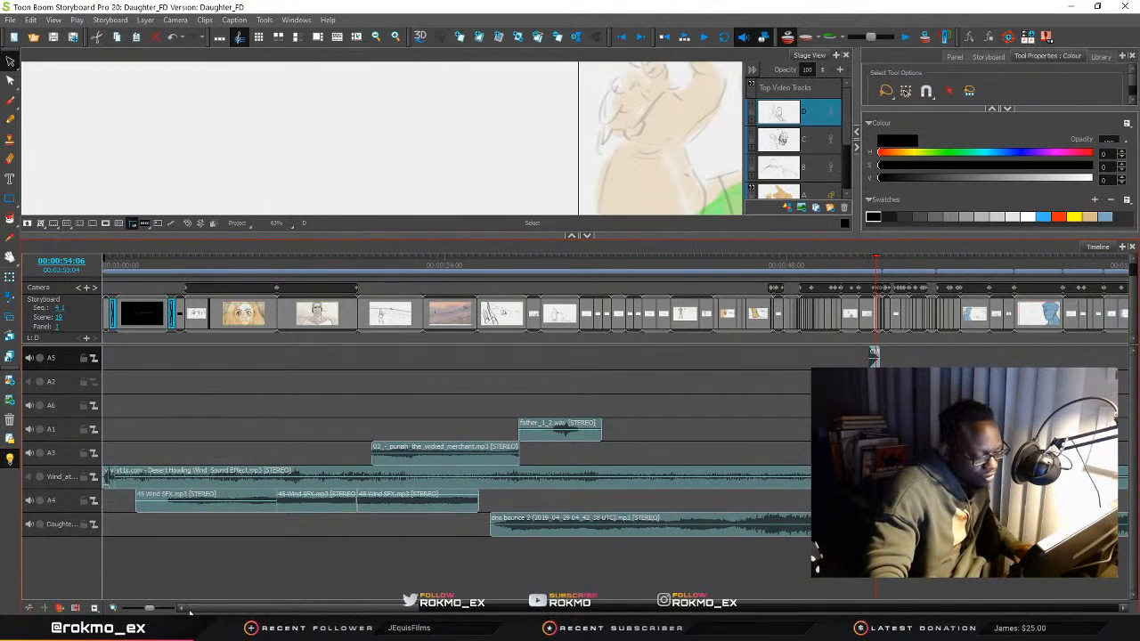
# Shift the CMN_00000055 clip later on A5 so it starts just before 00:00:54:19
pyautogui.moveTo(152, 610); pyautogui.dragTo(156, 610)
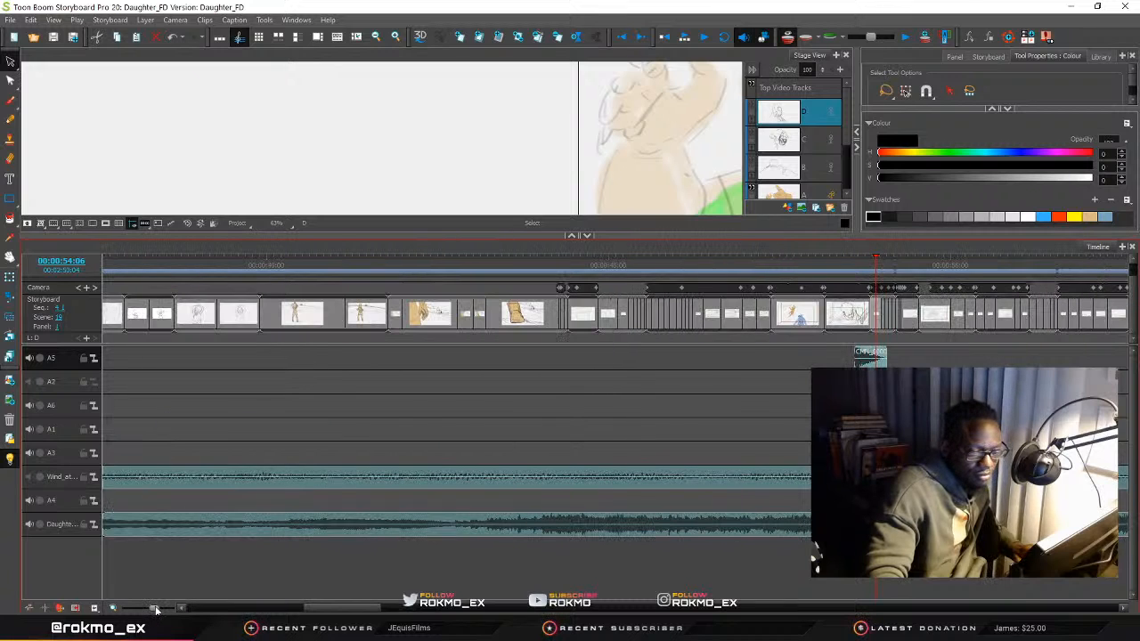
pyautogui.moveTo(879, 353); pyautogui.dragTo(909, 354)
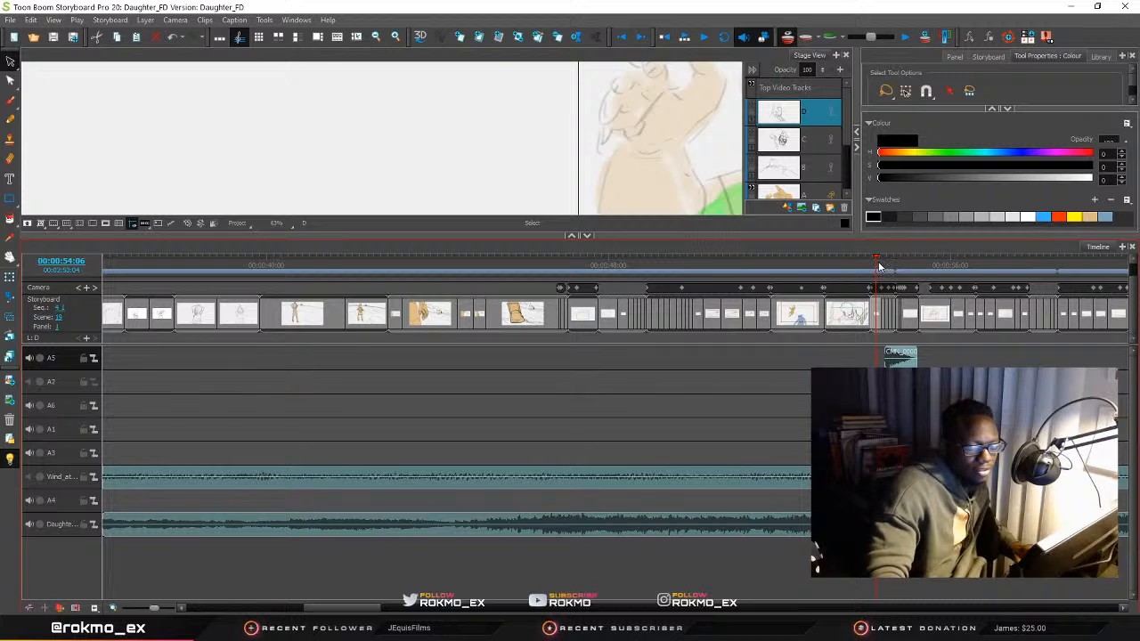
pyautogui.moveTo(879, 265); pyautogui.dragTo(899, 261)
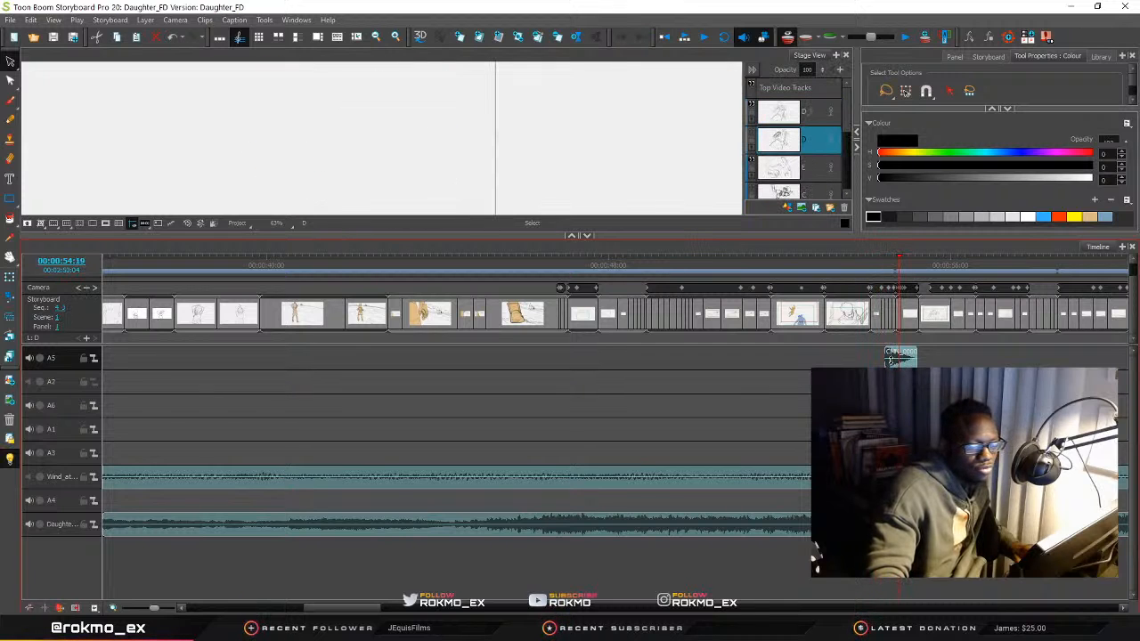
pyautogui.moveTo(900, 356)
pyautogui.mouseDown()
pyautogui.moveTo(912, 356)
pyautogui.moveTo(900, 356)
pyautogui.mouseUp()
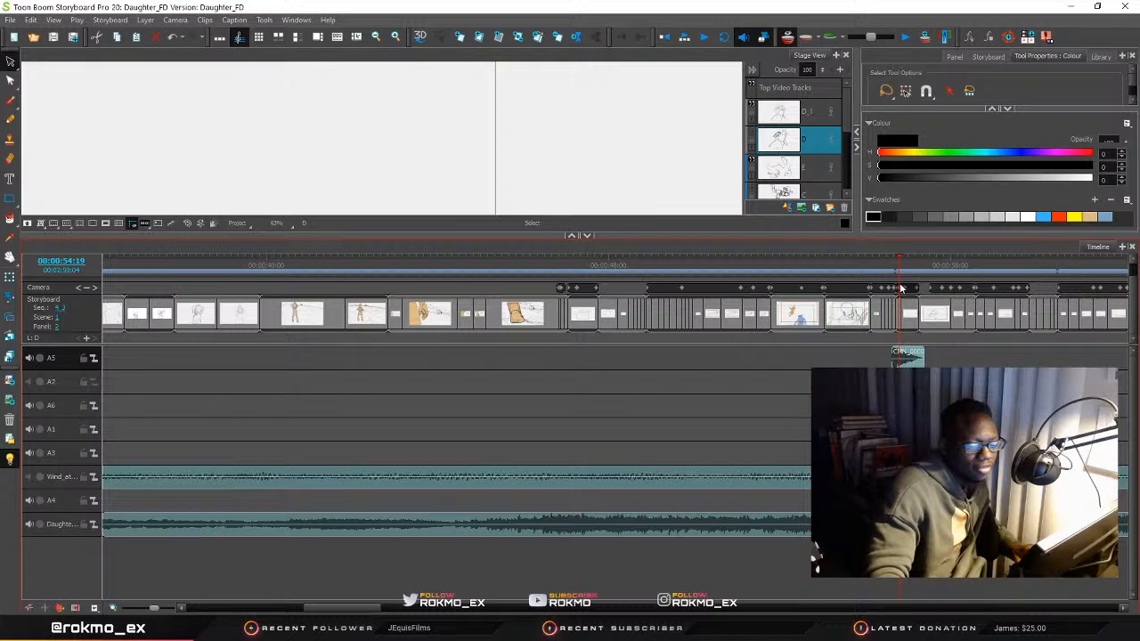
# Play the sequence from 00:00:54:07 and return to 00:00:54:20 to check the sound's sync with the action
pyautogui.moveTo(900, 269)
pyautogui.mouseDown()
pyautogui.moveTo(909, 273)
pyautogui.moveTo(879, 277)
pyautogui.mouseUp()
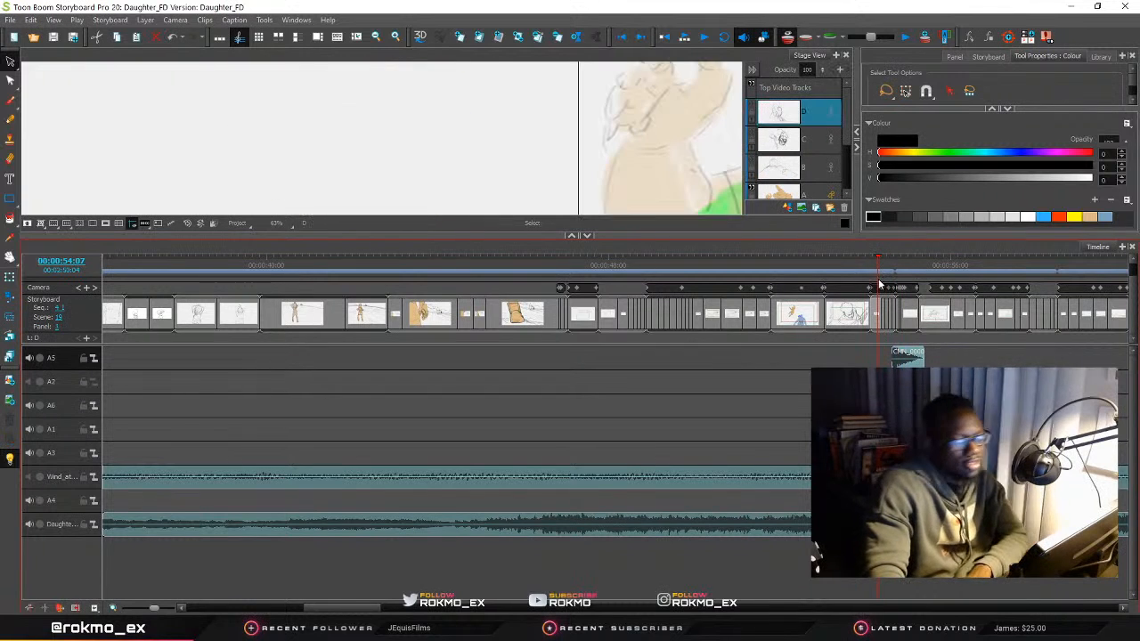
pyautogui.press('space')
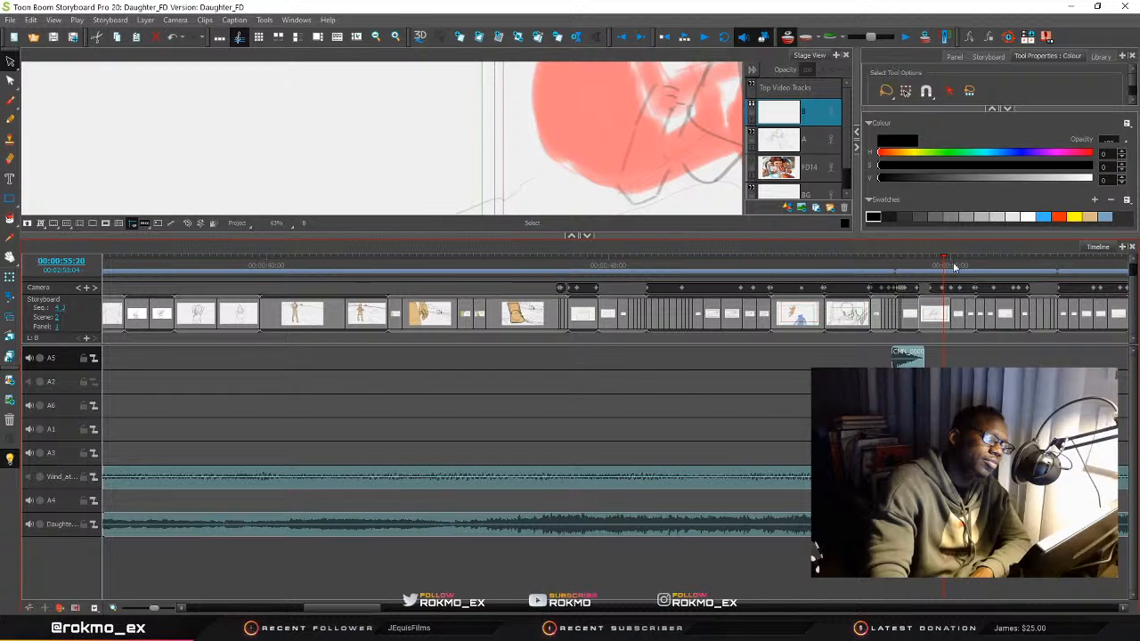
pyautogui.moveTo(948, 267); pyautogui.dragTo(902, 274)
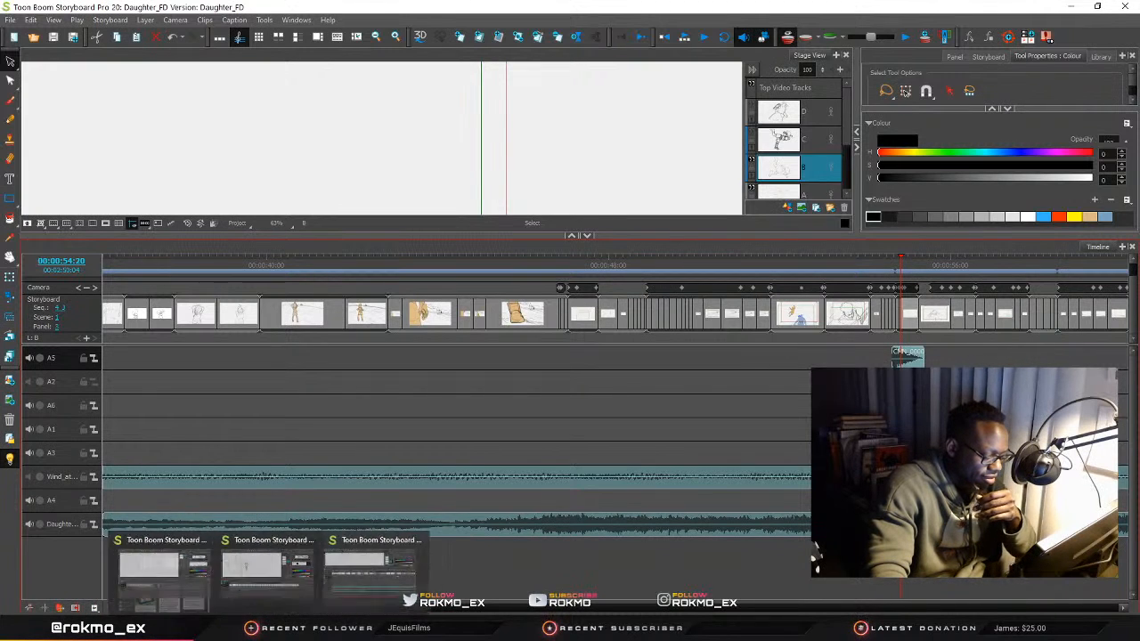
# Switch to the CMN sound folder and audition CMN_00000045, CMN_00000036 and CMN_00000028
pyautogui.moveTo(156, 632)
pyautogui.click(95, 579)
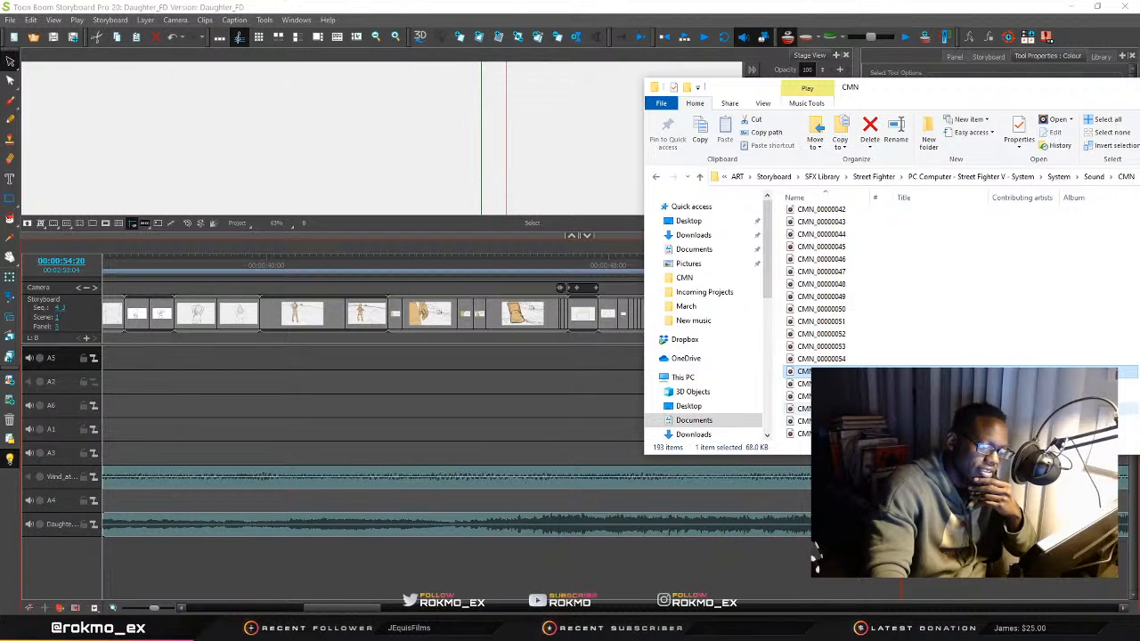
pyautogui.click(833, 247)
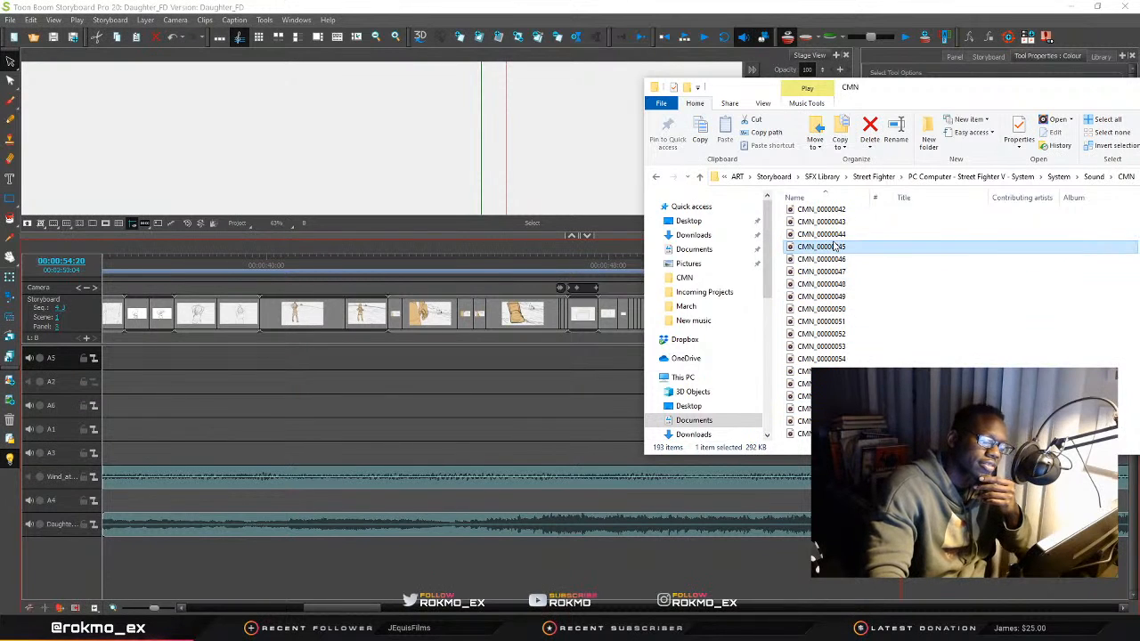
pyautogui.scroll(4, 832, 272)
pyautogui.click(830, 274)
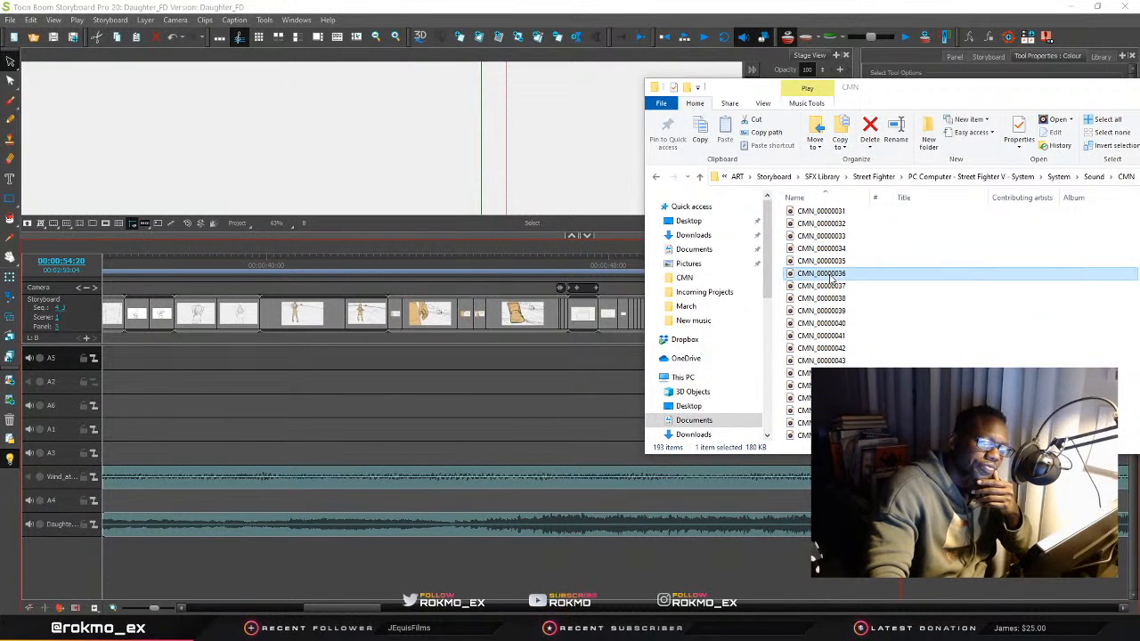
pyautogui.scroll(5, 830, 267)
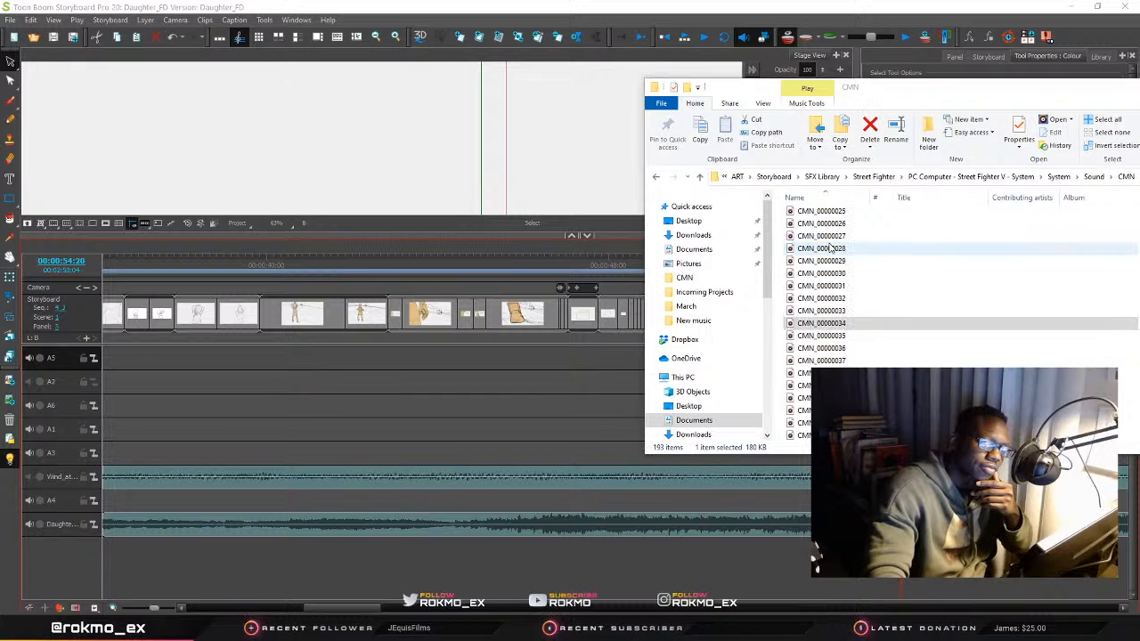
pyautogui.click(829, 247)
# Audition CMN_00000012, CMN_00000011 and CMN_00000013 in the CMN folder and bring CMN_00000013 onto the timeline's audio tracks
pyautogui.scroll(2, 830, 248)
pyautogui.click(829, 247)
pyautogui.scroll(2, 830, 247)
pyautogui.click(825, 311)
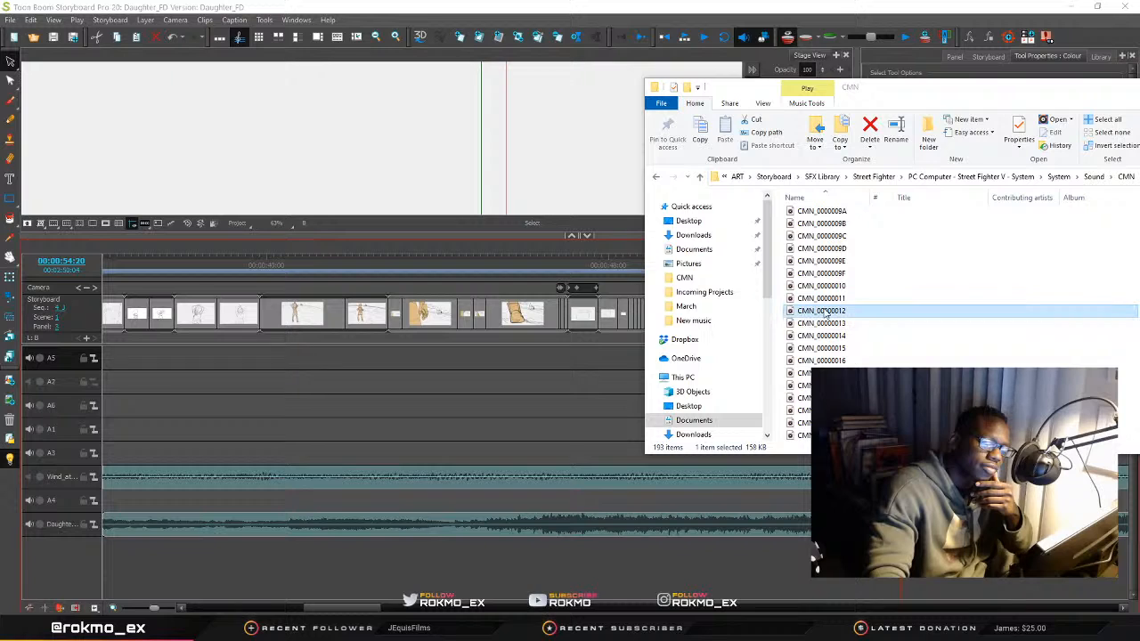
pyautogui.click(827, 299)
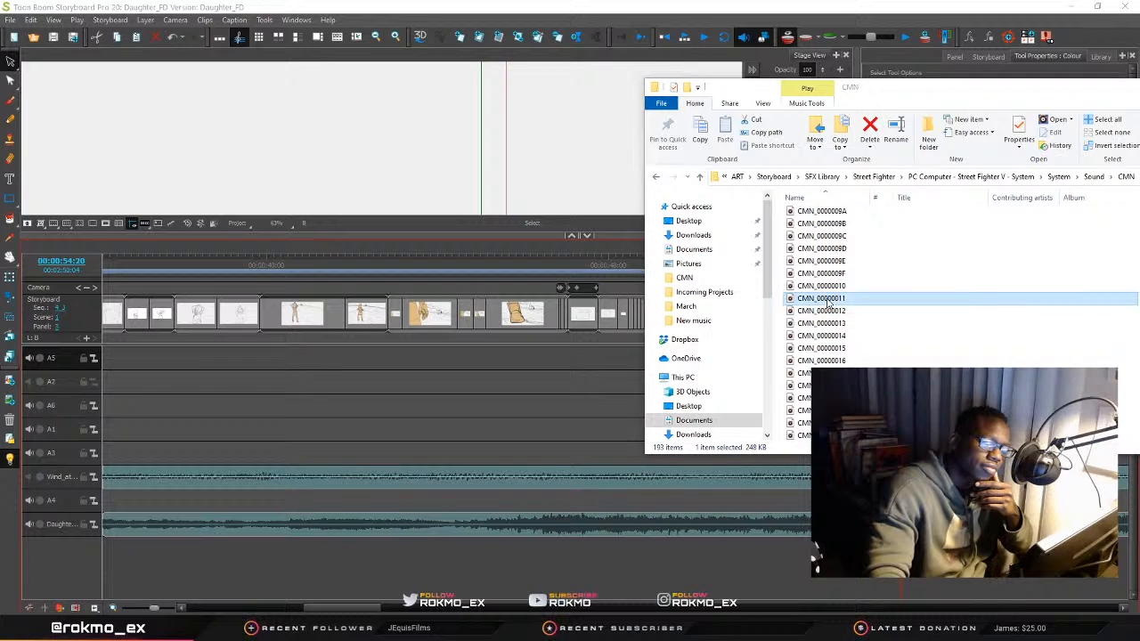
pyautogui.click(833, 324)
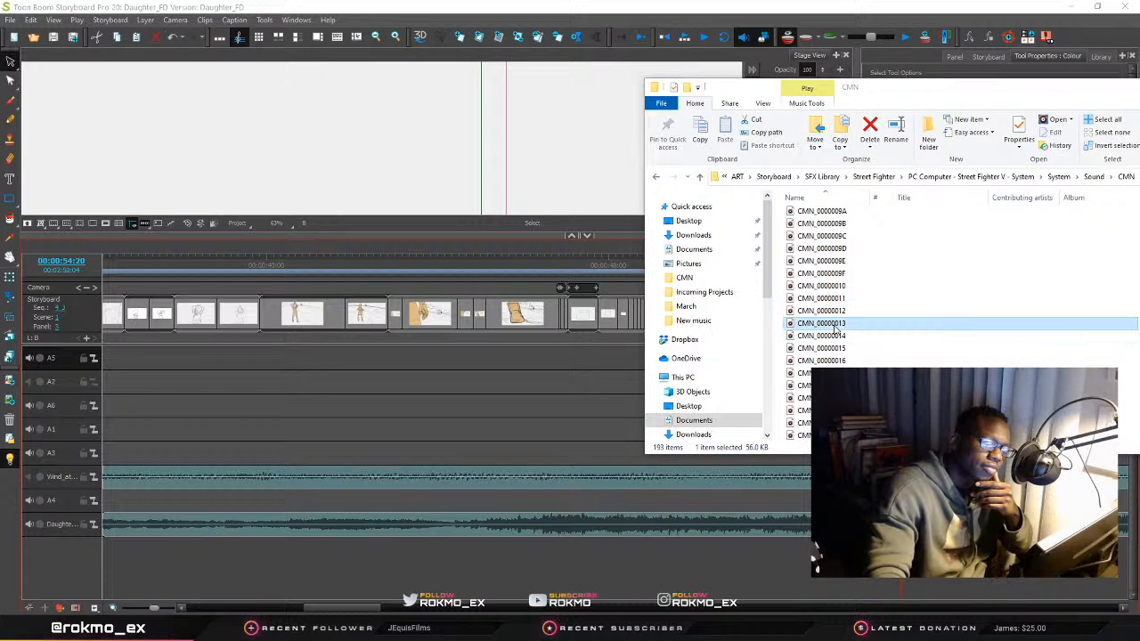
pyautogui.moveTo(890, 89); pyautogui.dragTo(316, 110)
pyautogui.moveTo(221, 345); pyautogui.dragTo(872, 418)
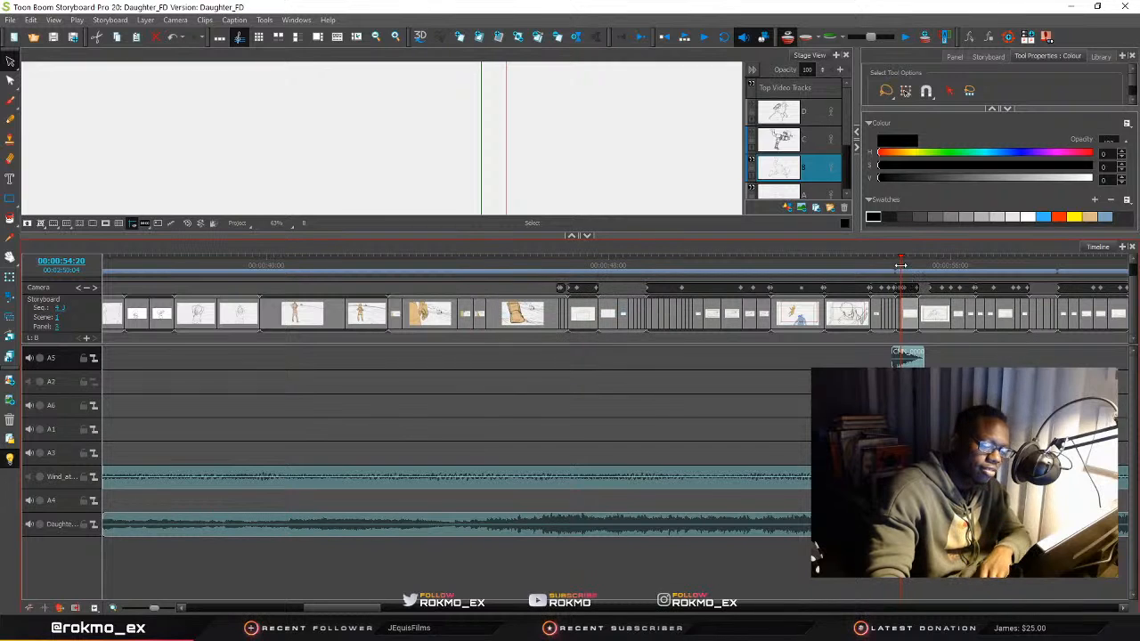
# Scrub and play the sequence between 00:00:54:12 and 00:00:56:12 to review the sound effect timing
pyautogui.moveTo(901, 264); pyautogui.dragTo(887, 264)
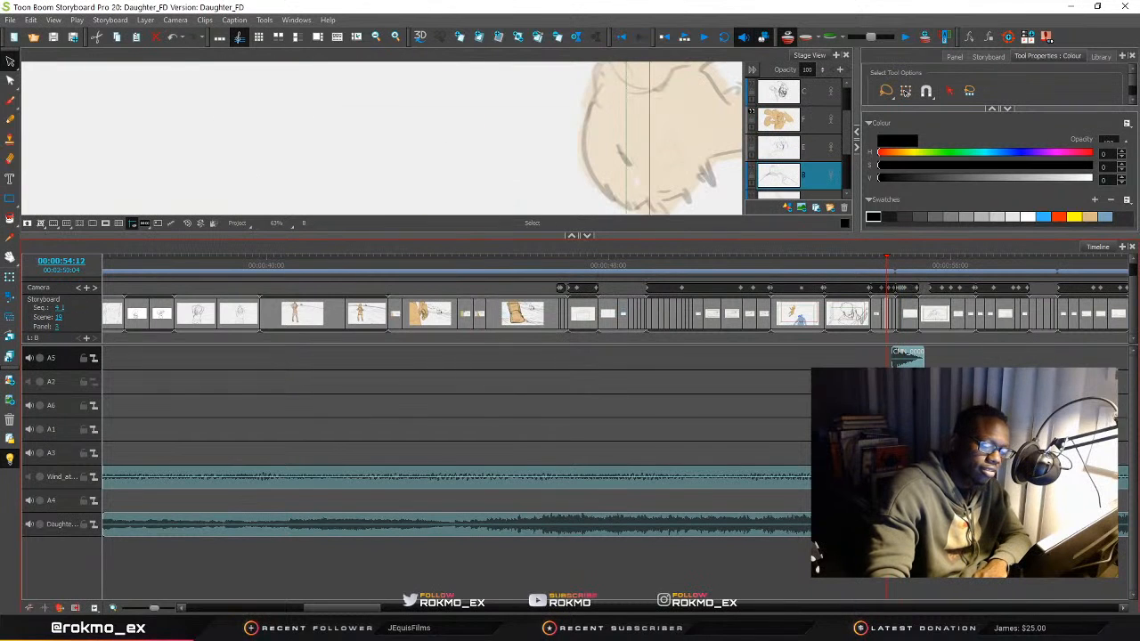
pyautogui.press('Down')
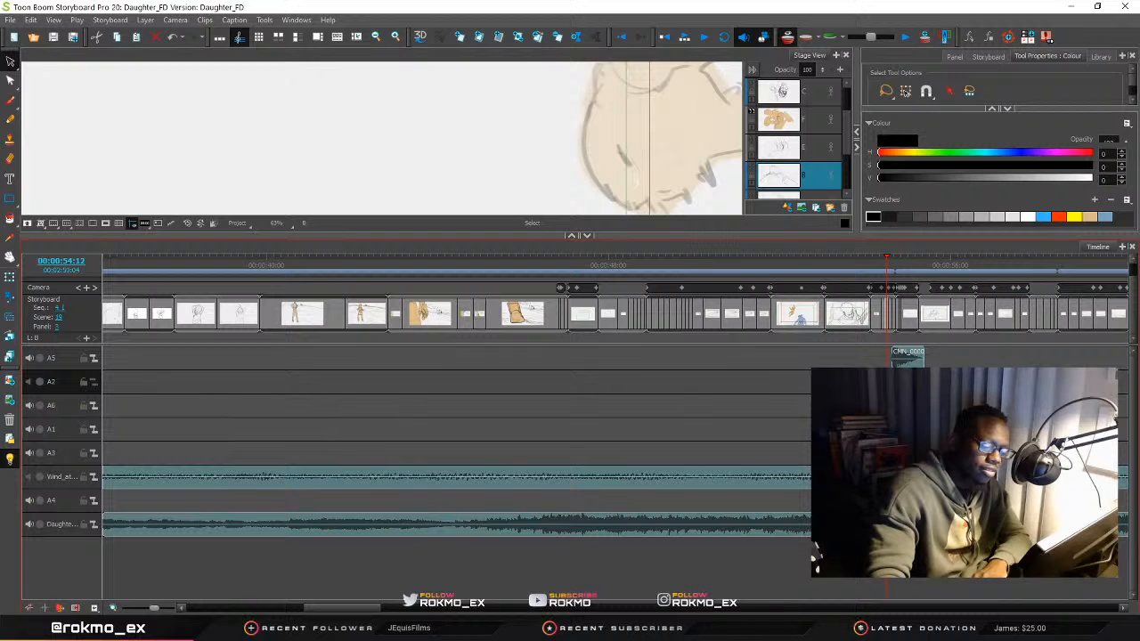
pyautogui.moveTo(887, 262)
pyautogui.mouseDown()
pyautogui.moveTo(875, 262)
pyautogui.moveTo(923, 263)
pyautogui.mouseUp()
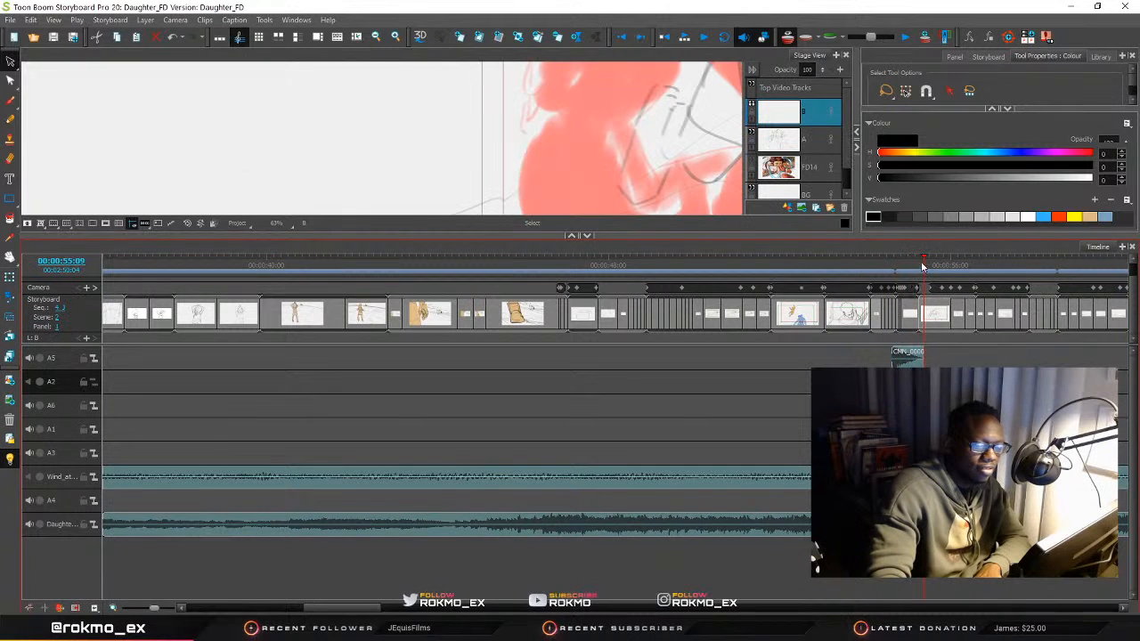
pyautogui.press('Left')
pyautogui.press('Left')
pyautogui.press('Left')
pyautogui.press('Left')
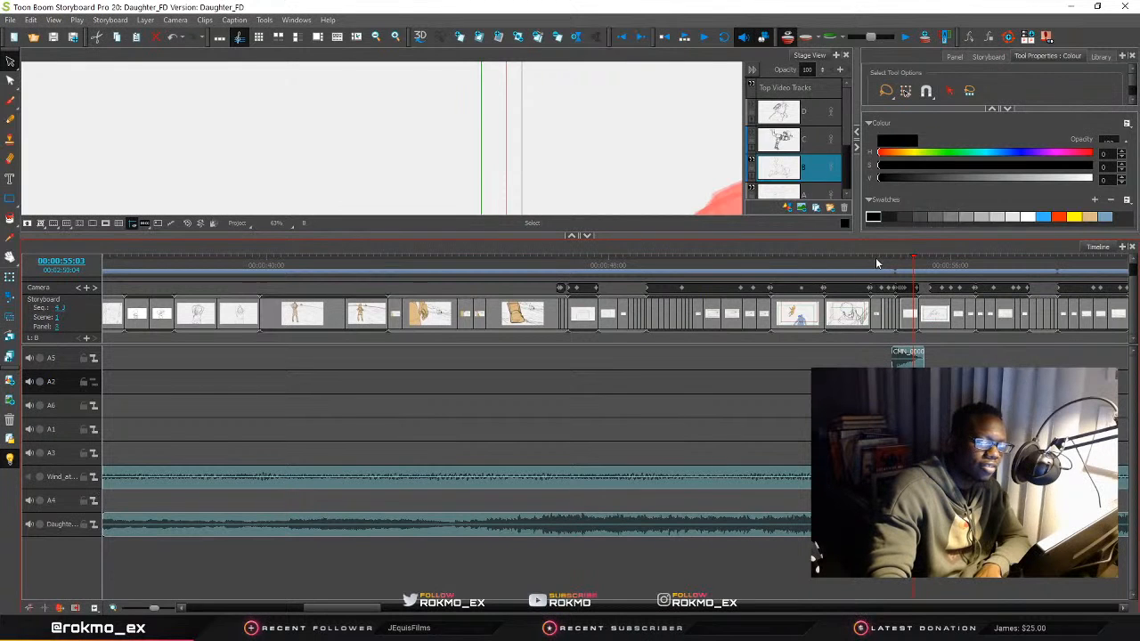
pyautogui.press('space')
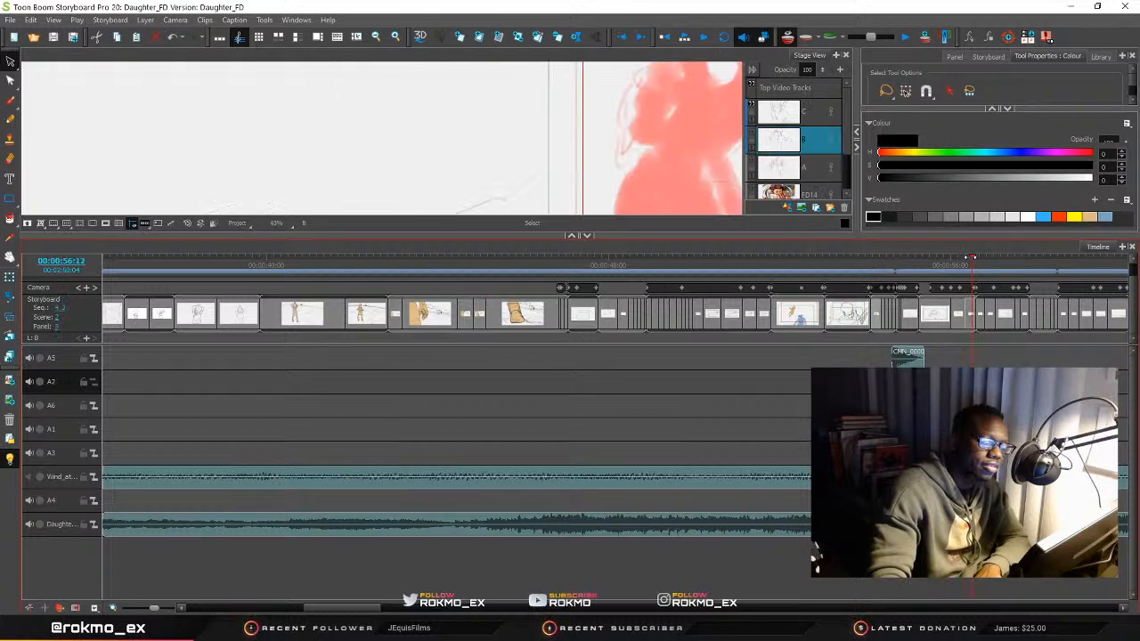
pyautogui.press('space')
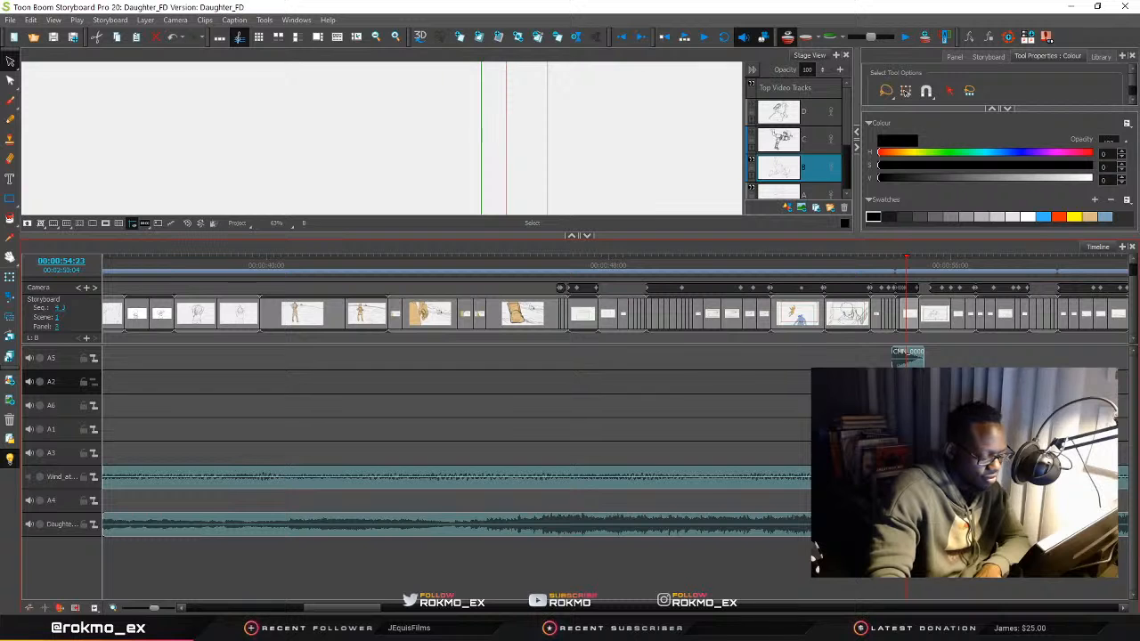
# Return to the CMN sound folder and audition sounds from CMN_00000017 to CMN_00000021
pyautogui.moveTo(252, 629)
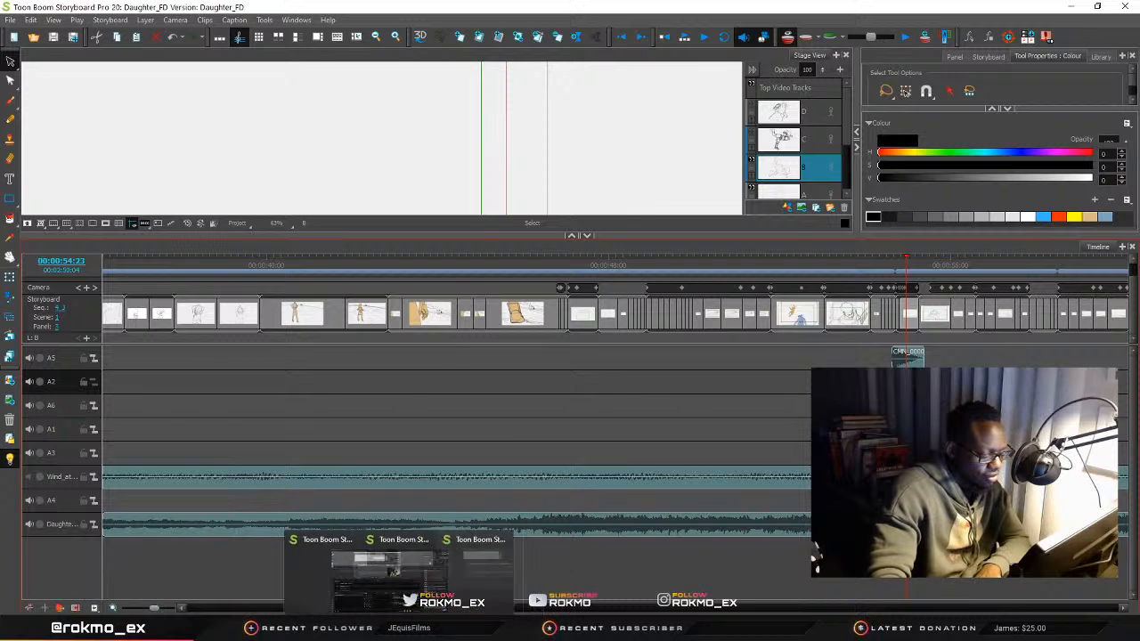
pyautogui.click(229, 579)
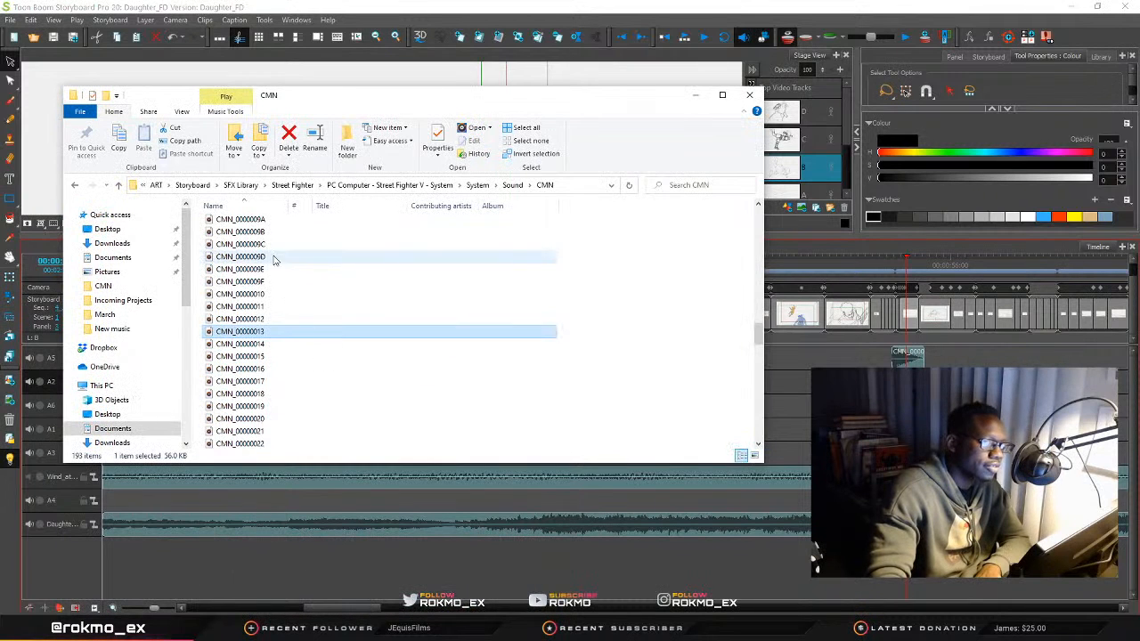
pyautogui.click(237, 383)
pyautogui.press('Down')
pyautogui.press('Down')
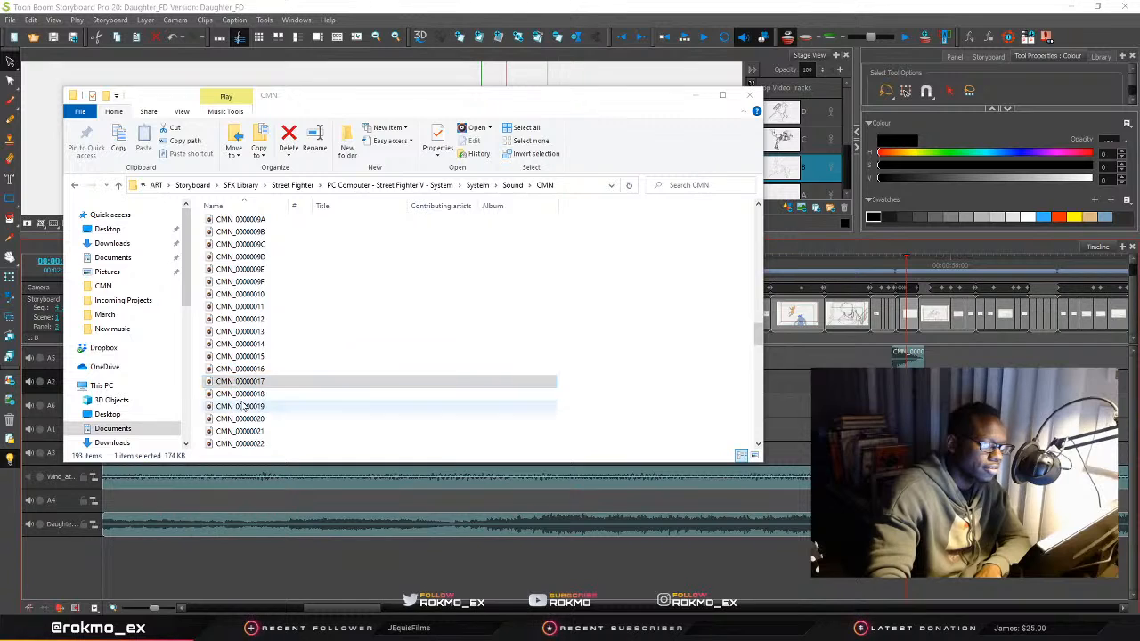
pyautogui.click(240, 419)
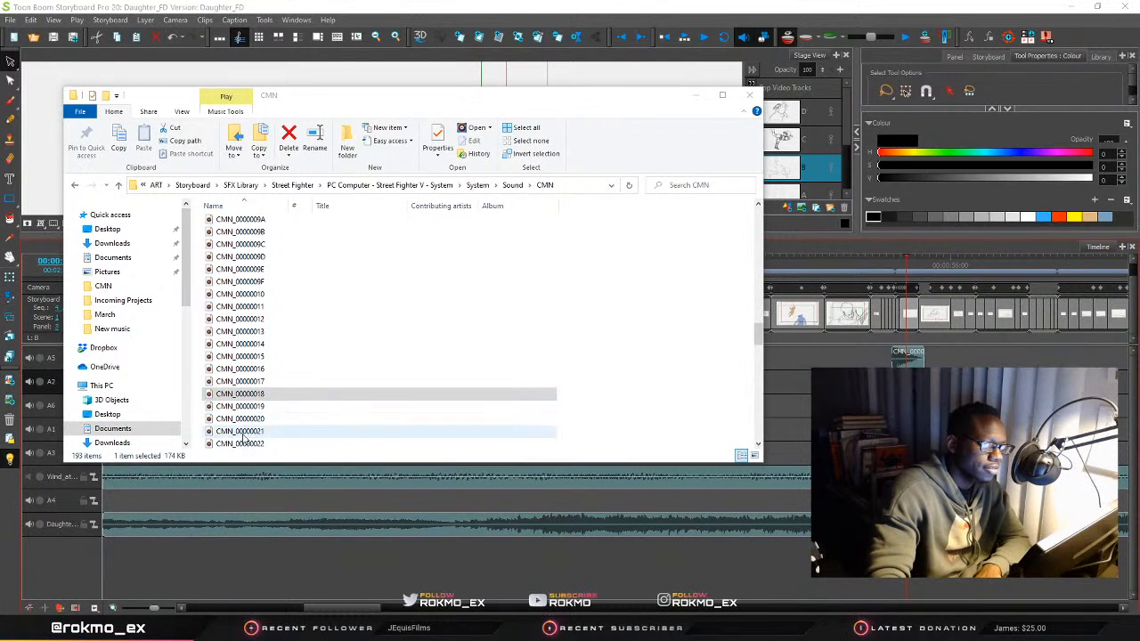
pyautogui.click(240, 431)
# Audition CMN_00000029 and CMN_00000028 further down the CMN folder
pyautogui.scroll(-1, 242, 437)
pyautogui.scroll(-2, 242, 435)
pyautogui.click(241, 432)
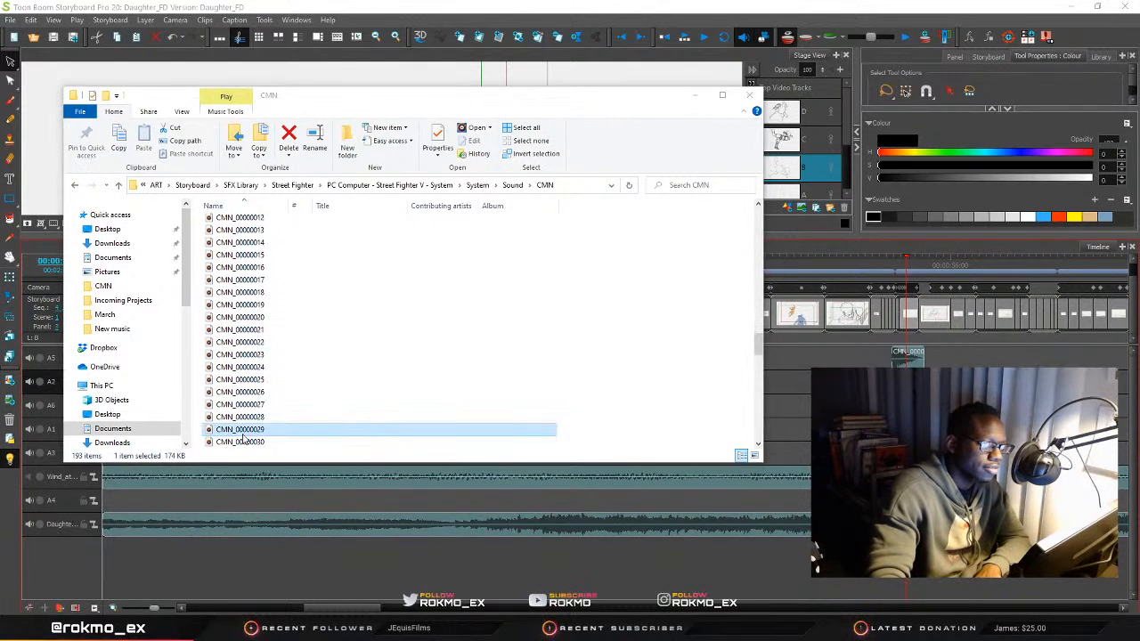
pyautogui.click(250, 418)
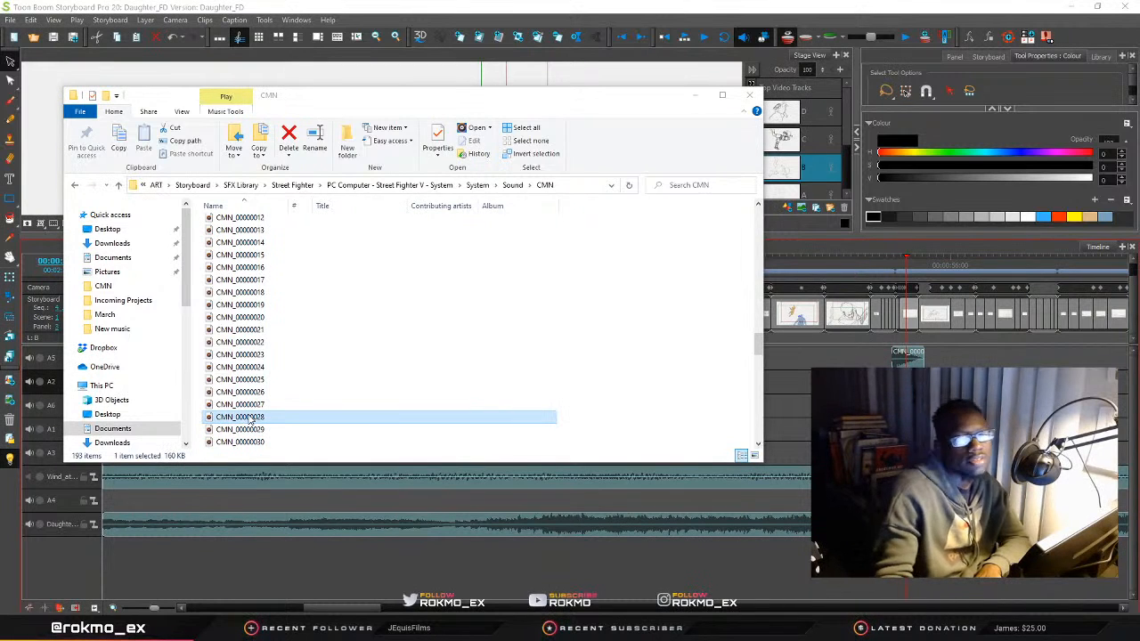
# Audition CMN_00000033 back through CMN_00000030
pyautogui.scroll(-2, 250, 418)
pyautogui.click(243, 417)
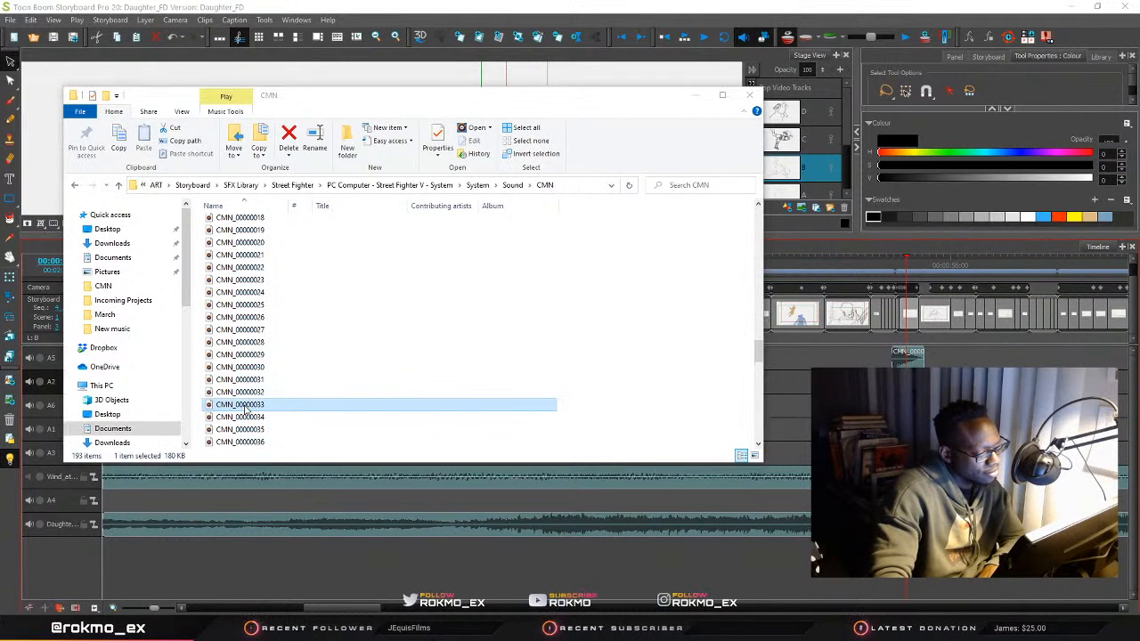
pyautogui.click(244, 392)
pyautogui.click(246, 379)
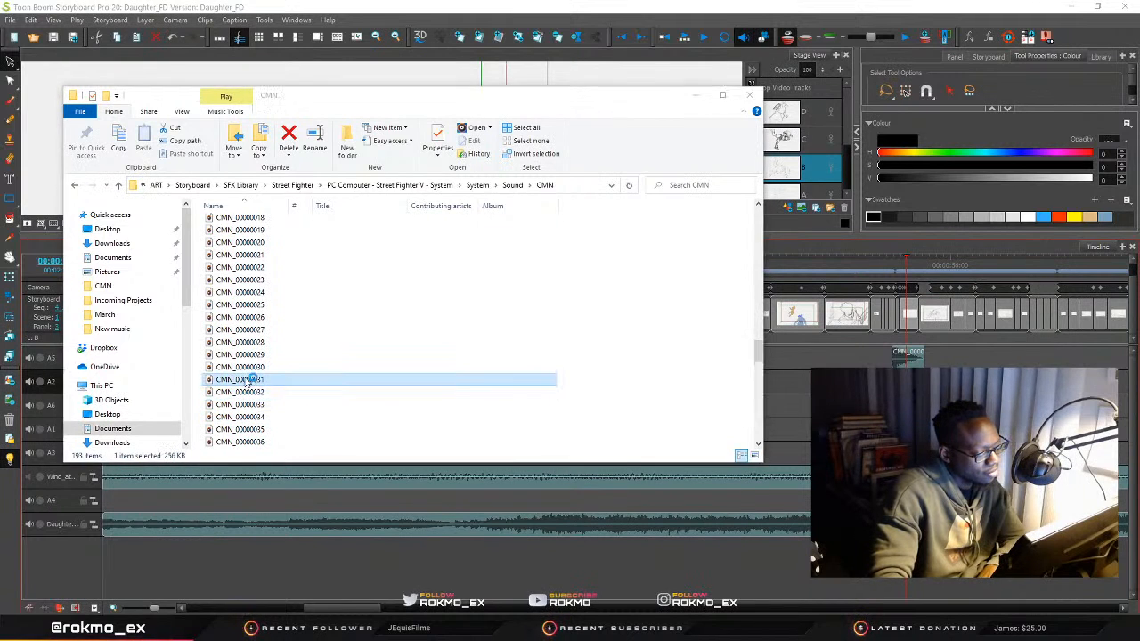
pyautogui.click(246, 366)
# Audition CMN_00000035, CMN_00000036, CMN_00000039, CMN_00000042 and CMN_00000043
pyautogui.click(247, 429)
pyautogui.click(248, 443)
pyautogui.scroll(-1, 249, 448)
pyautogui.click(250, 444)
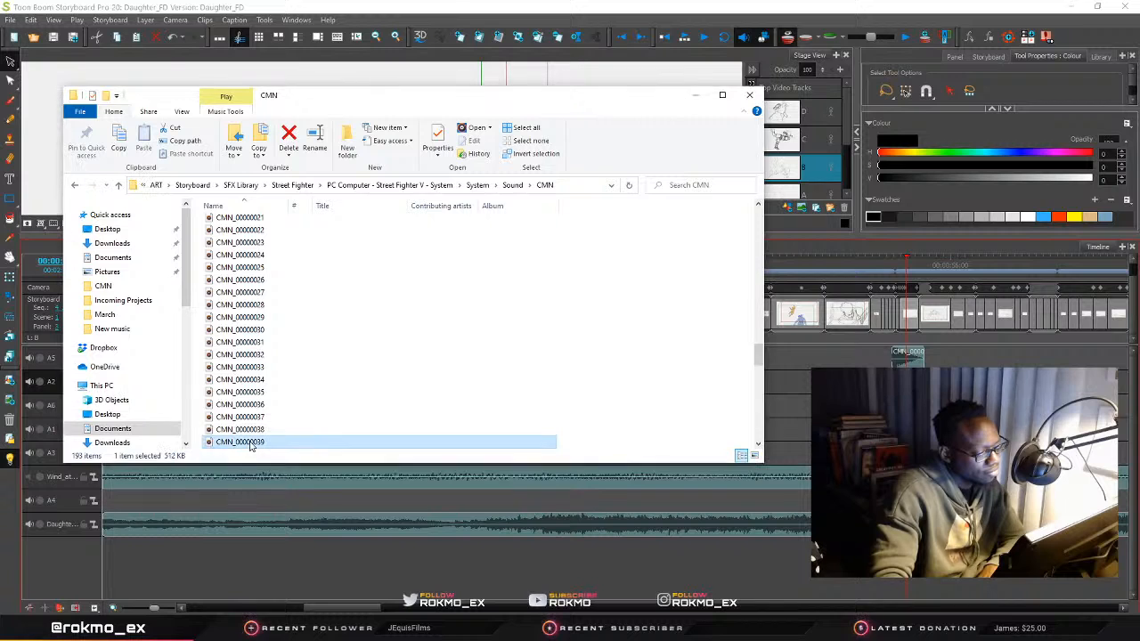
pyautogui.scroll(-3, 251, 446)
pyautogui.click(247, 368)
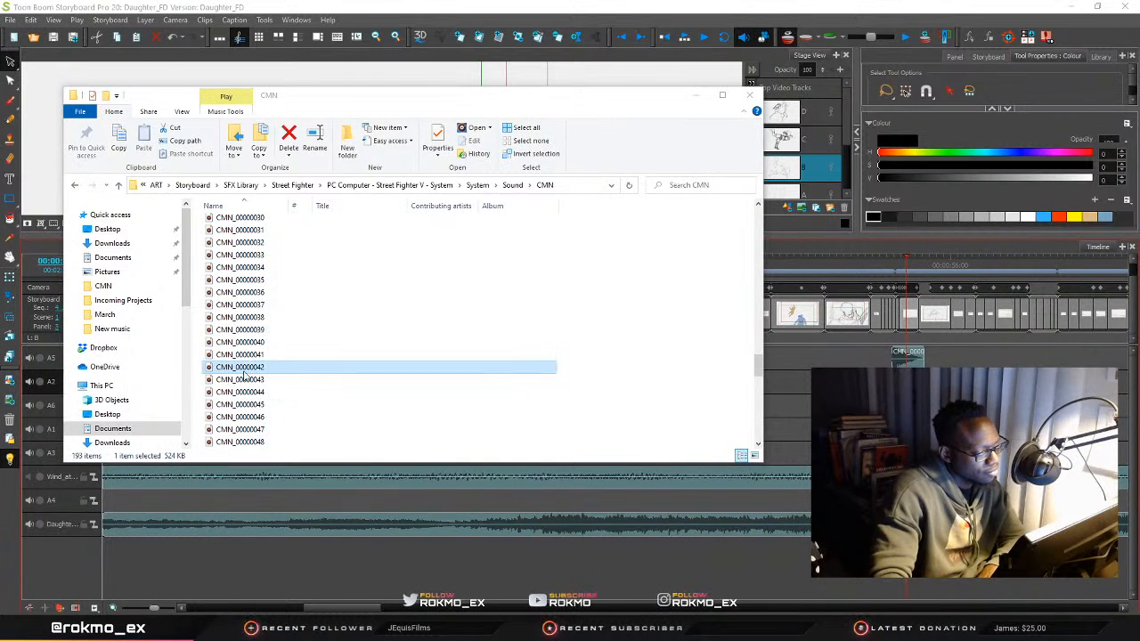
pyautogui.click(249, 380)
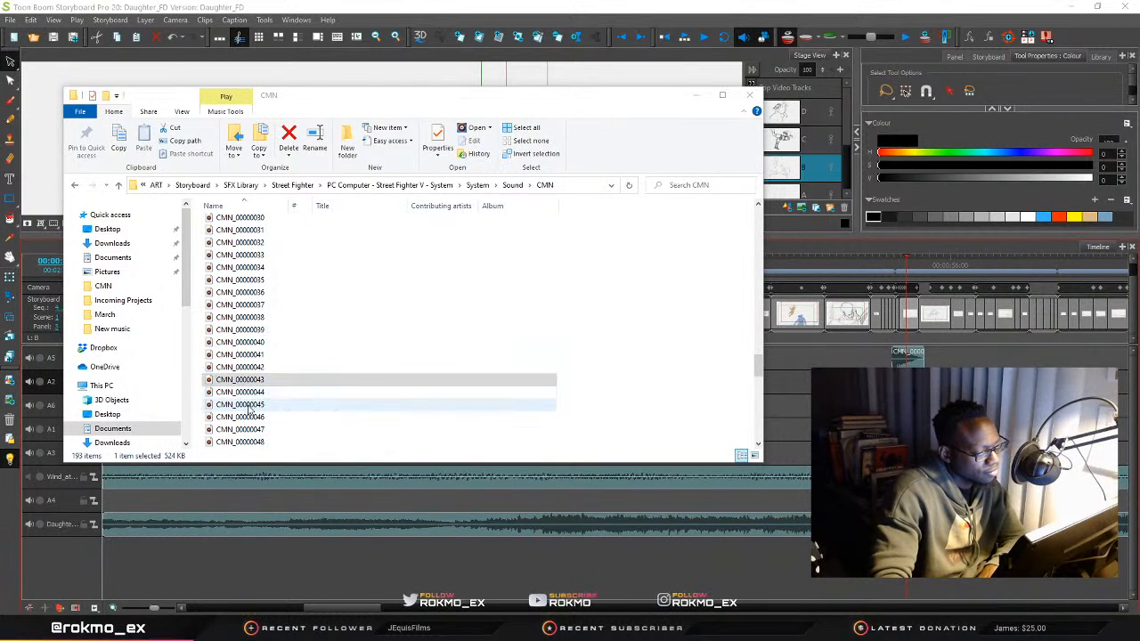
# Audition CMN_00000045, CMN_00000047, CMN_00000048, CMN_00000052, CMN_00000051 and CMN_00000054 in the CMN folder
pyautogui.click(250, 406)
pyautogui.click(254, 430)
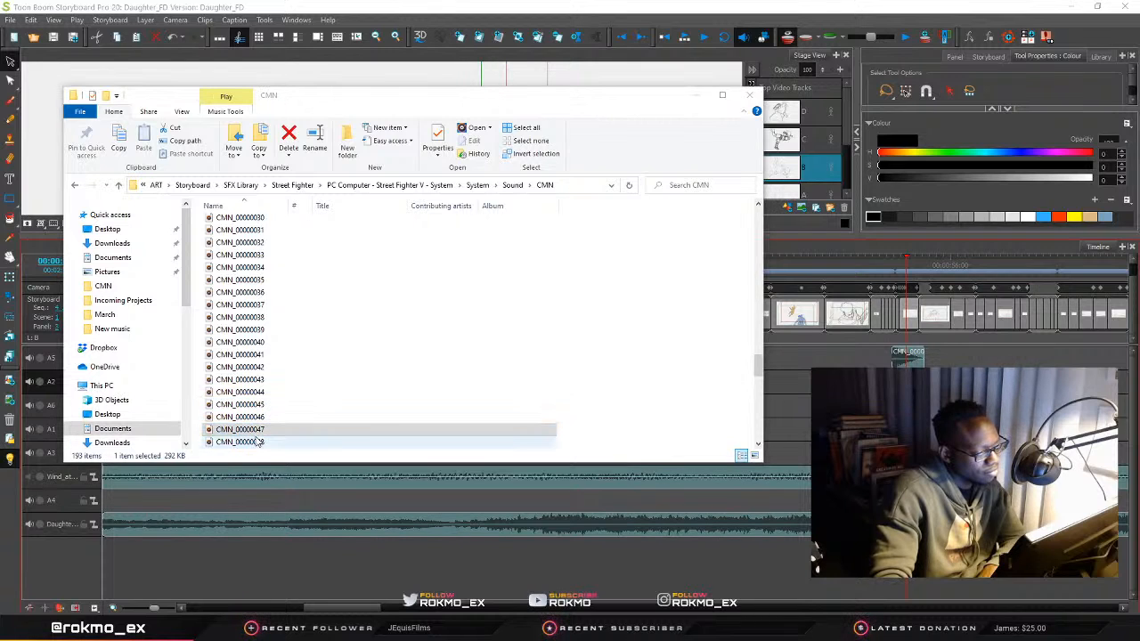
pyautogui.click(258, 442)
pyautogui.scroll(-2, 258, 436)
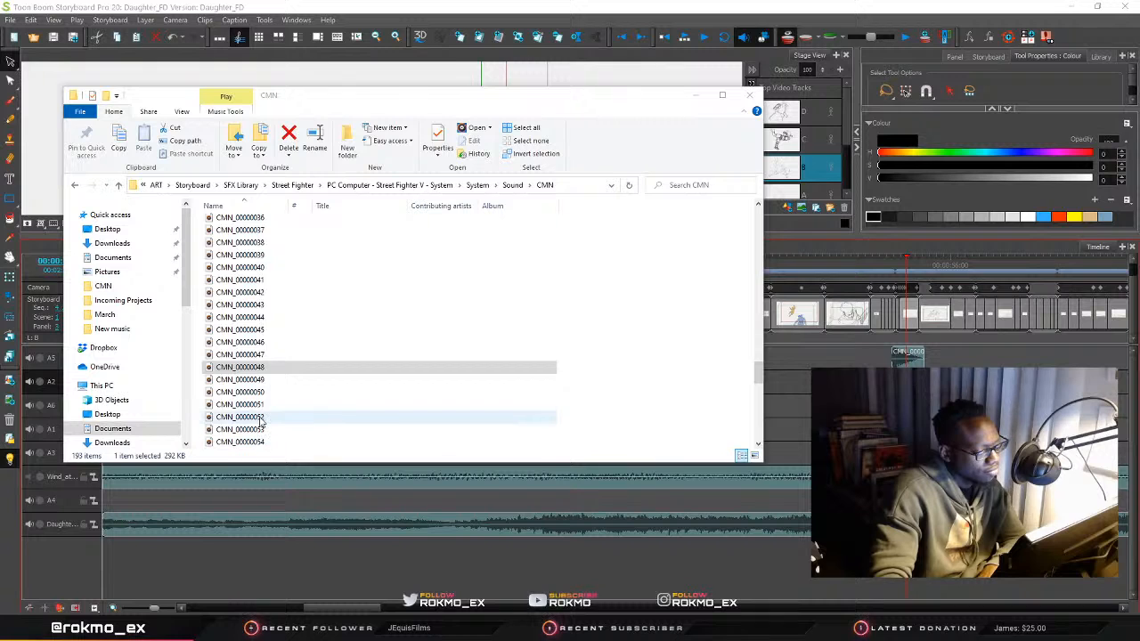
pyautogui.click(260, 417)
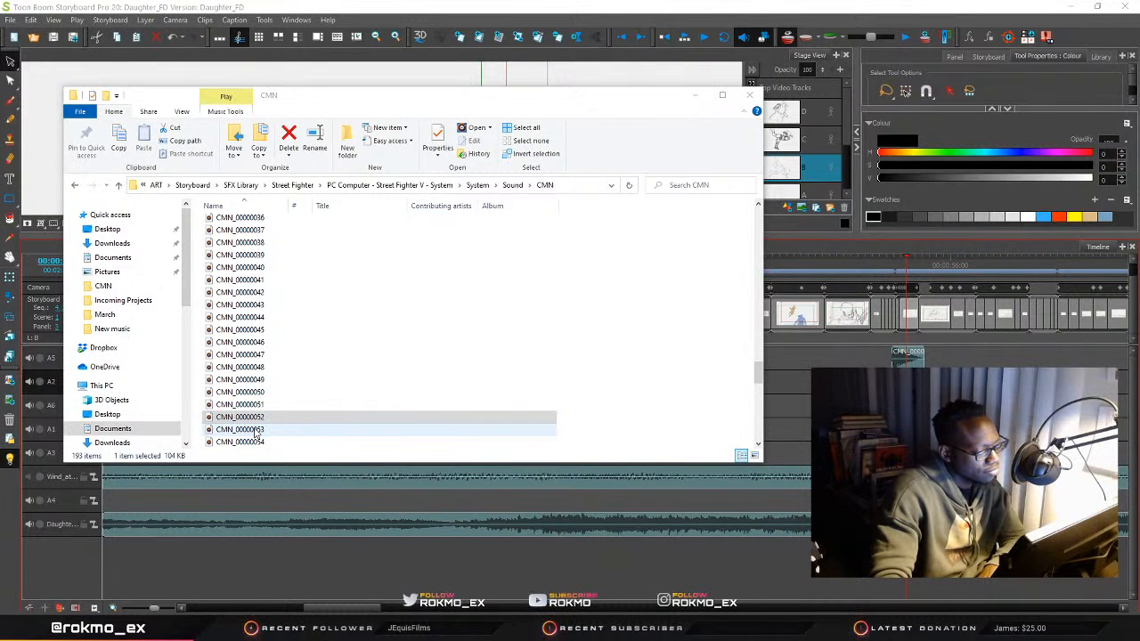
pyautogui.click(254, 405)
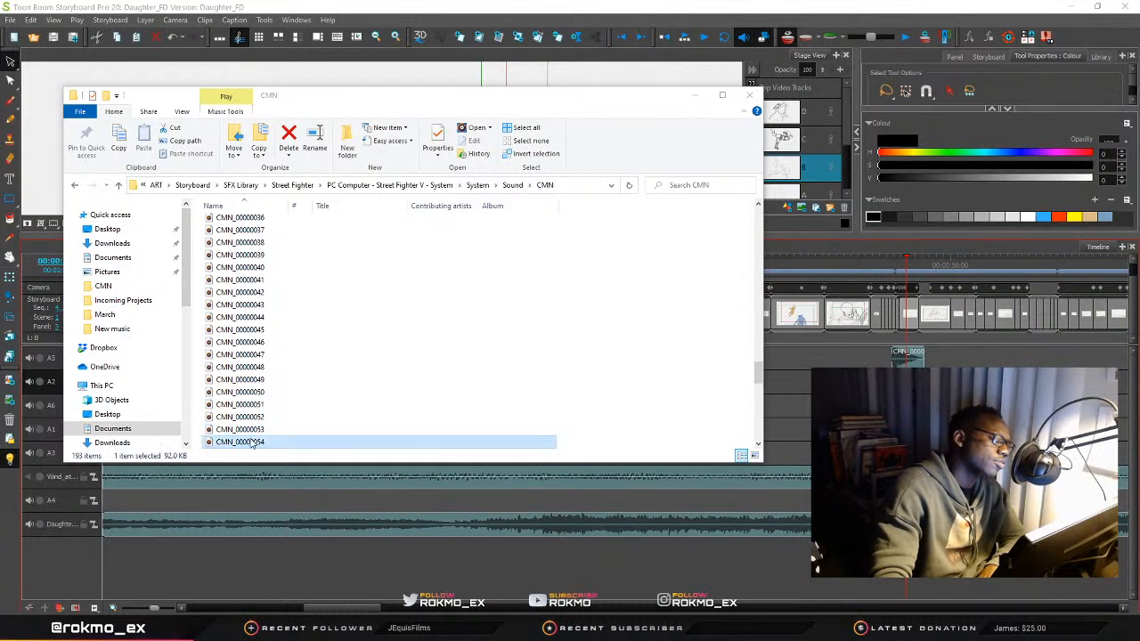
# Audition CMN_00000058, CMN_00000057, CMN_00000060 and CMN_00000064 through CMN_00000066
pyautogui.scroll(-2, 252, 442)
pyautogui.click(251, 416)
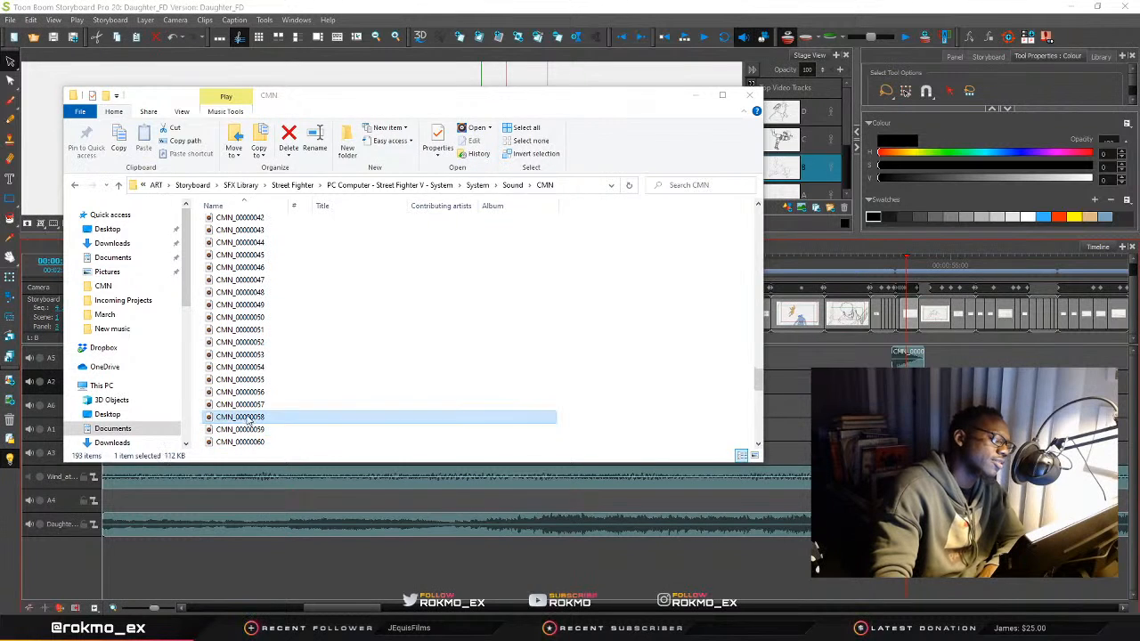
pyautogui.click(248, 405)
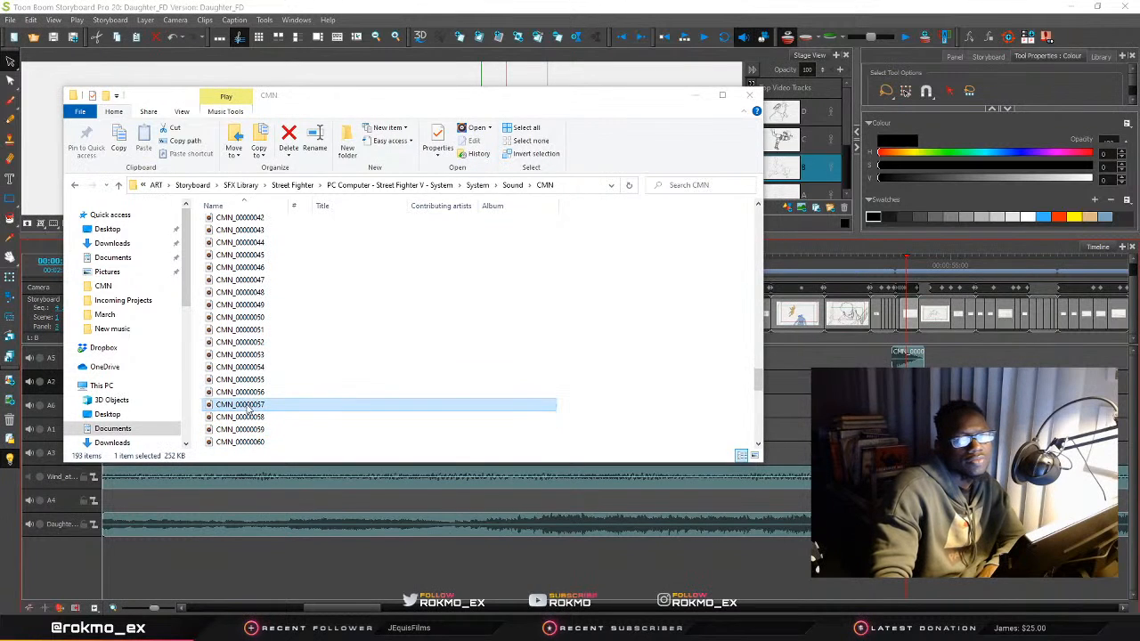
pyautogui.click(242, 443)
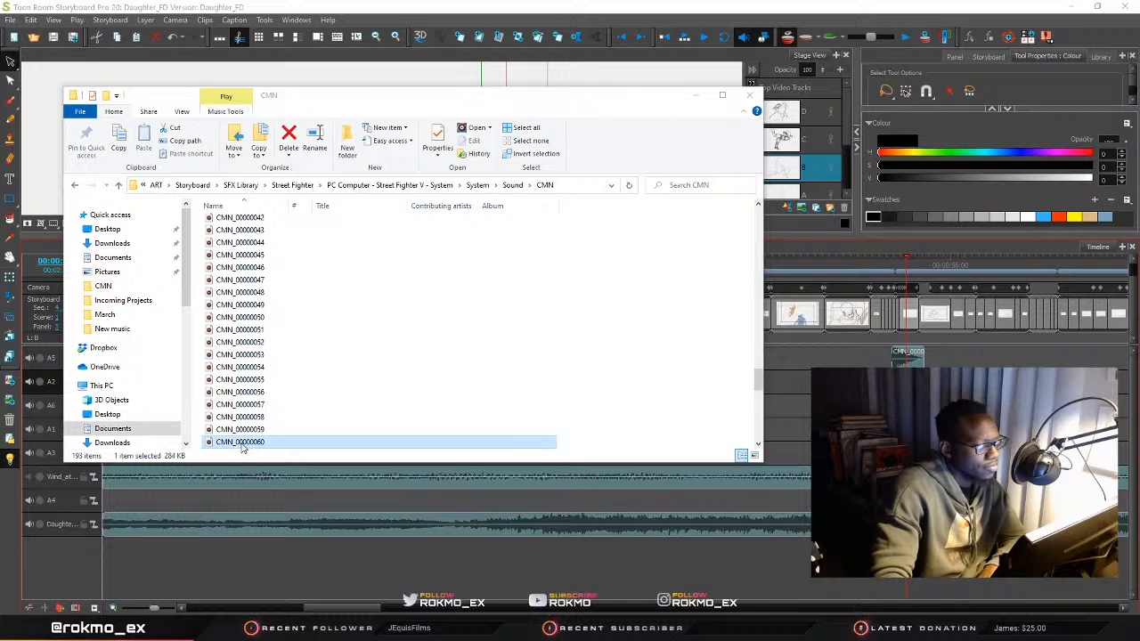
pyautogui.scroll(-2, 242, 447)
pyautogui.click(242, 419)
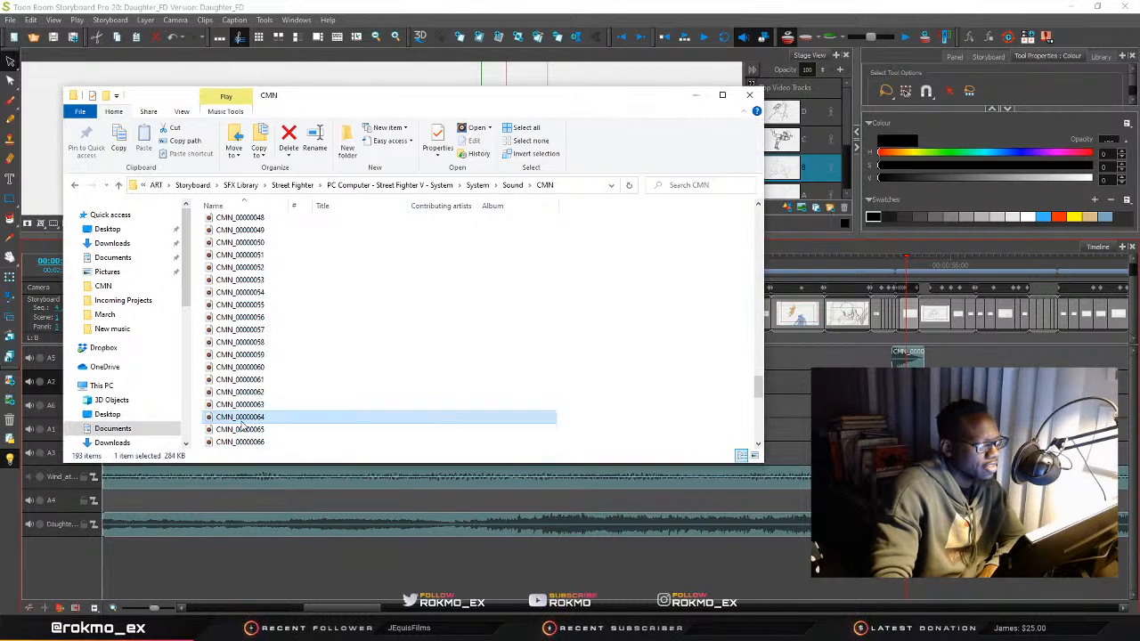
pyautogui.click(242, 430)
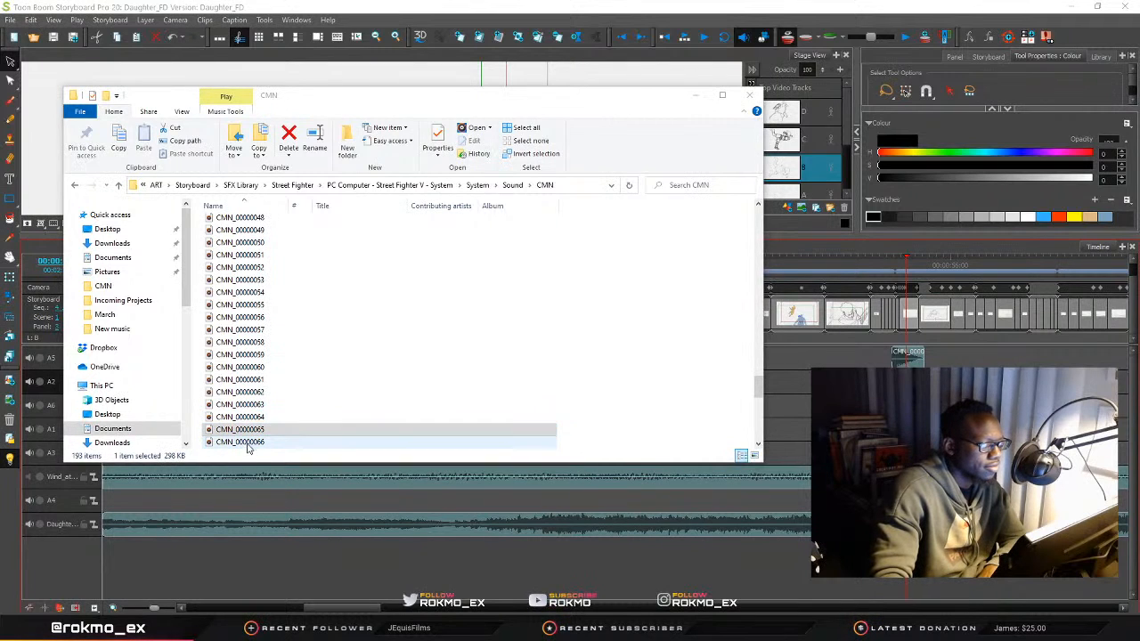
pyautogui.click(246, 443)
# Audition further CMN sounds between CMN_00000069 and CMN_00000072
pyautogui.scroll(-1, 249, 447)
pyautogui.scroll(-1, 250, 447)
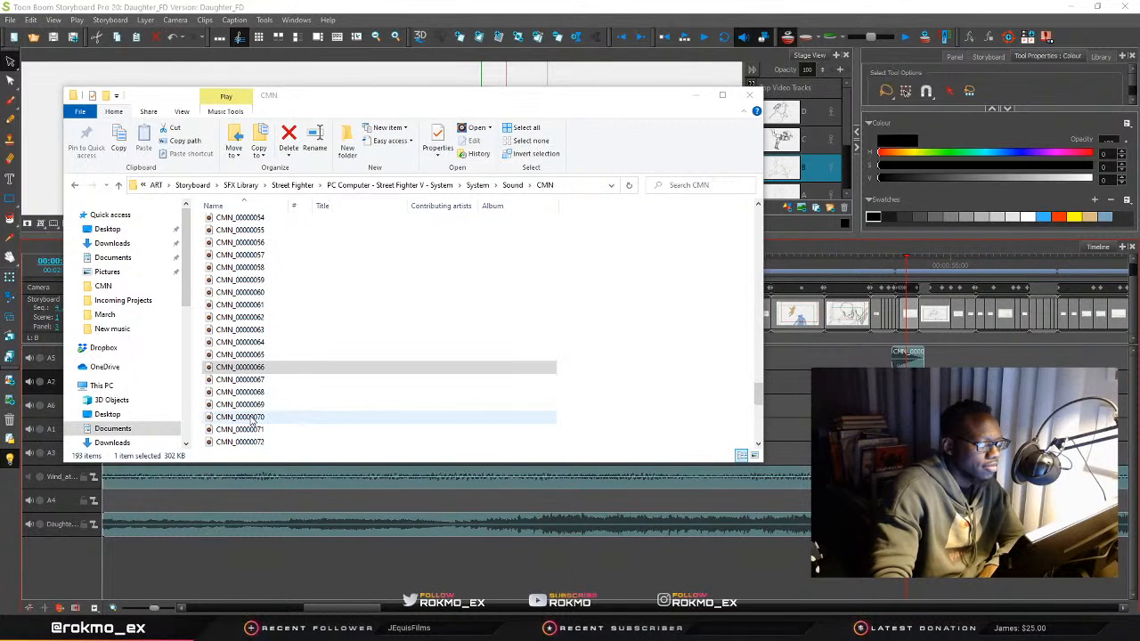
pyautogui.click(251, 416)
pyautogui.click(252, 428)
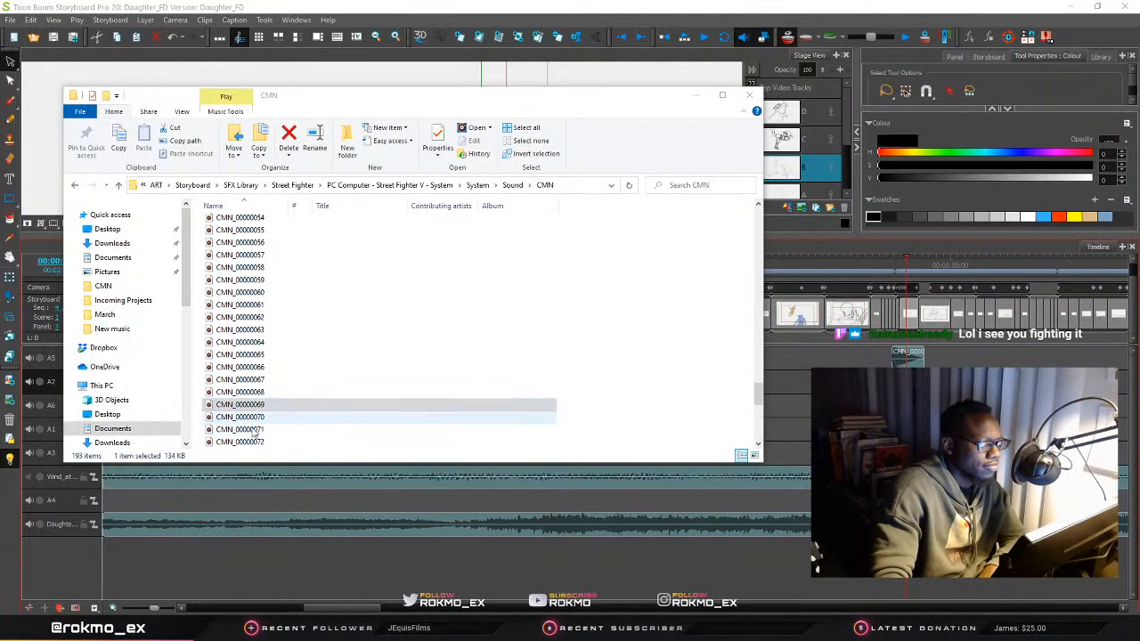
pyautogui.click(252, 442)
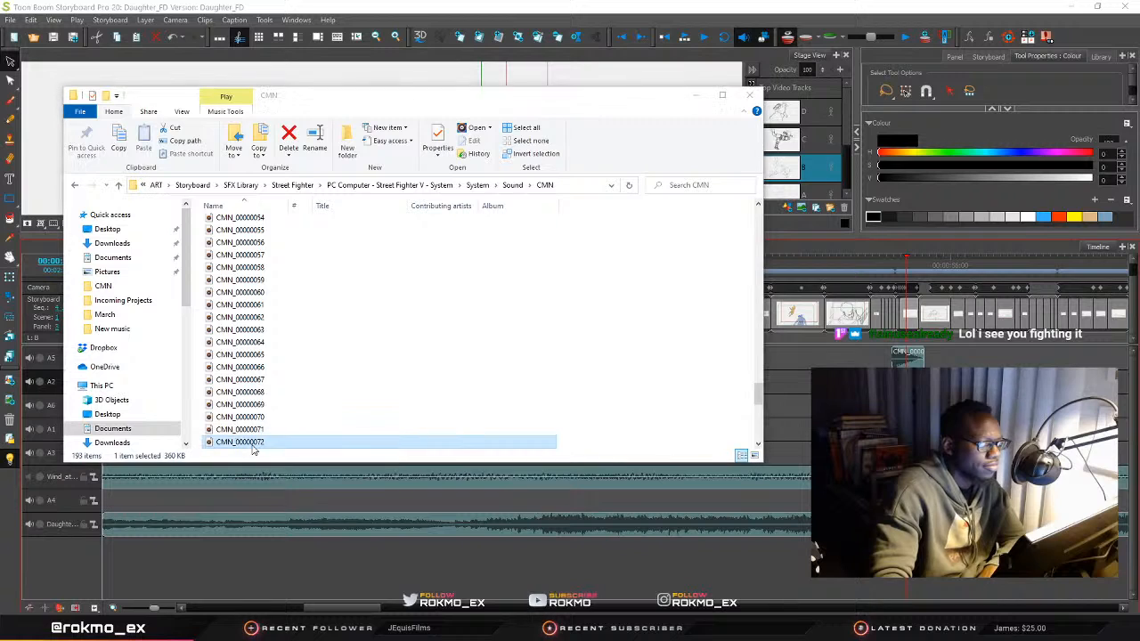
# Audition CMN_00000076, CMN_00000077, CMN_00000075, CMN_00000080 and CMN_00000081
pyautogui.scroll(-2, 252, 442)
pyautogui.click(252, 417)
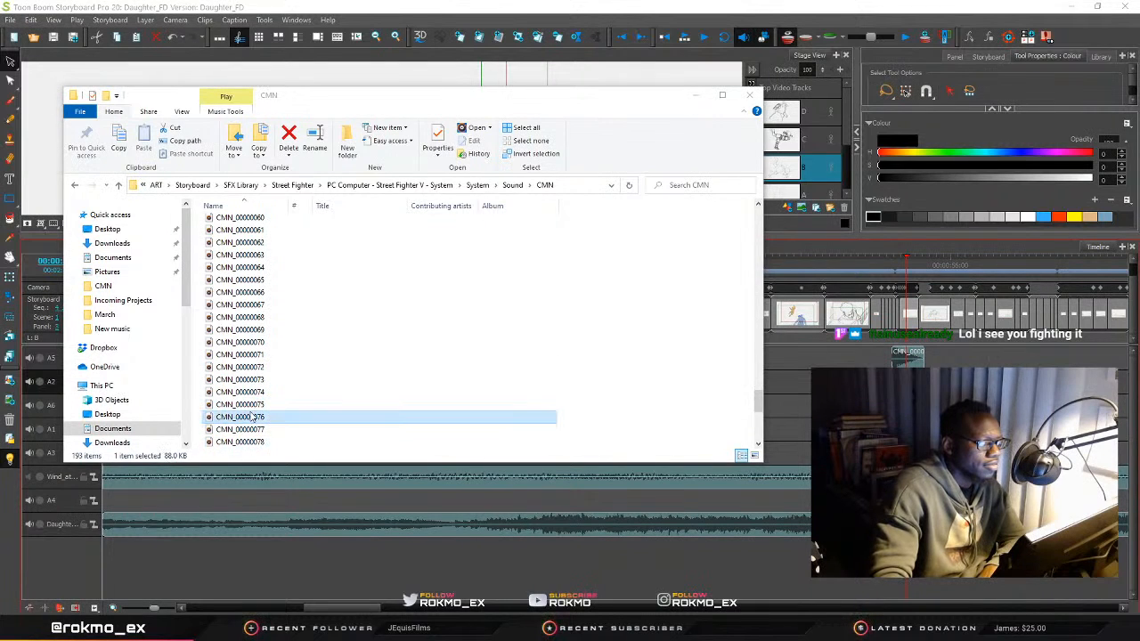
pyautogui.click(252, 429)
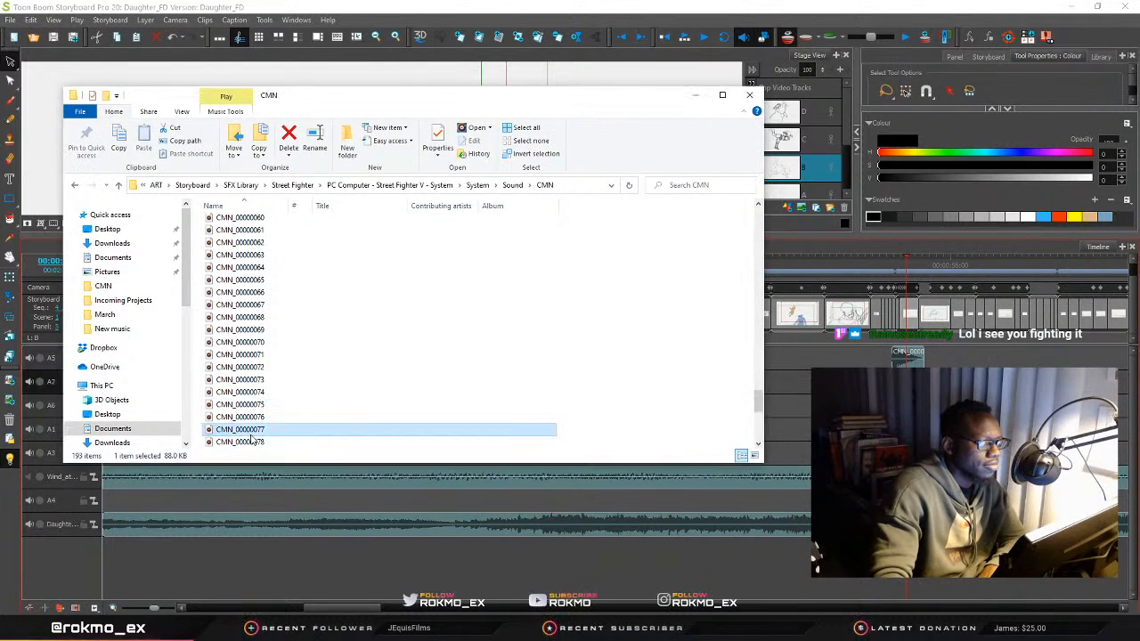
pyautogui.click(249, 406)
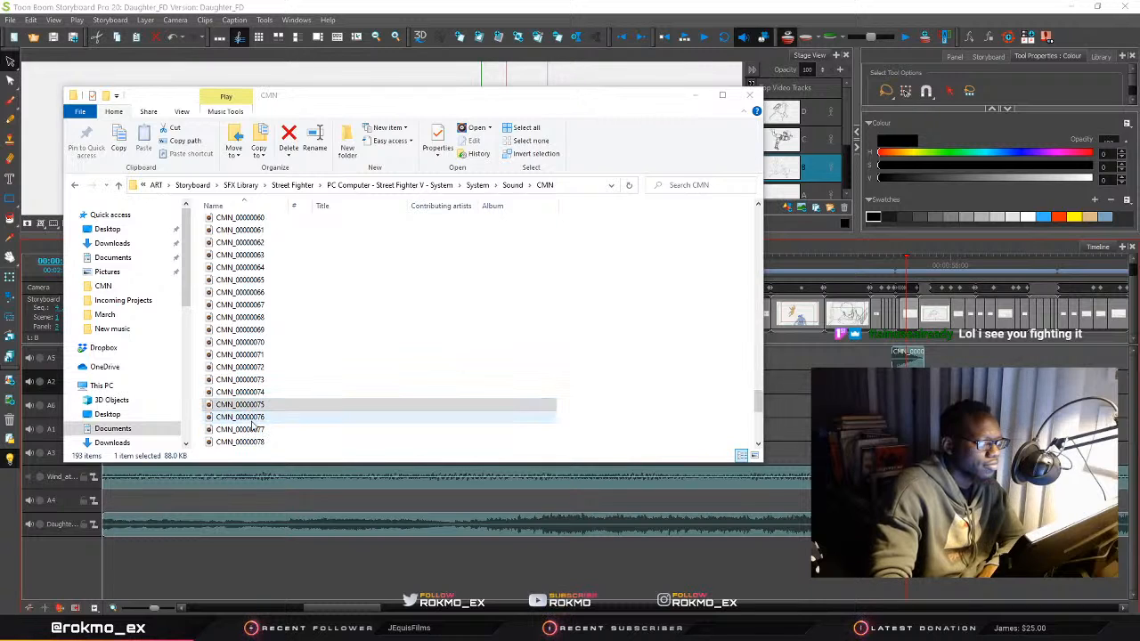
pyautogui.scroll(-1, 253, 428)
pyautogui.click(255, 431)
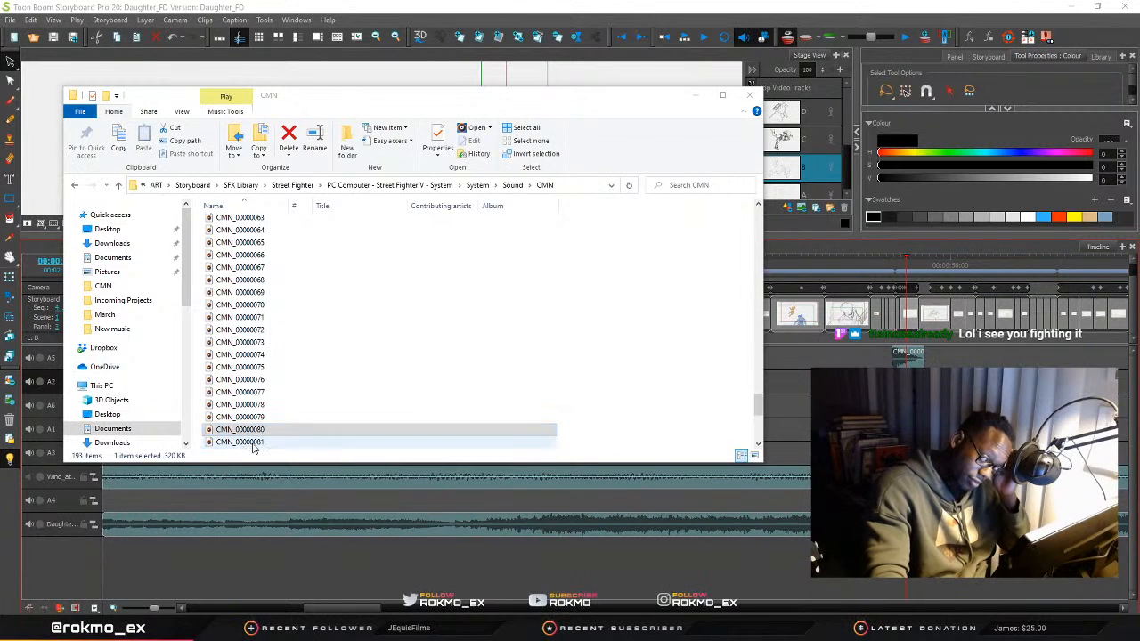
pyautogui.click(252, 443)
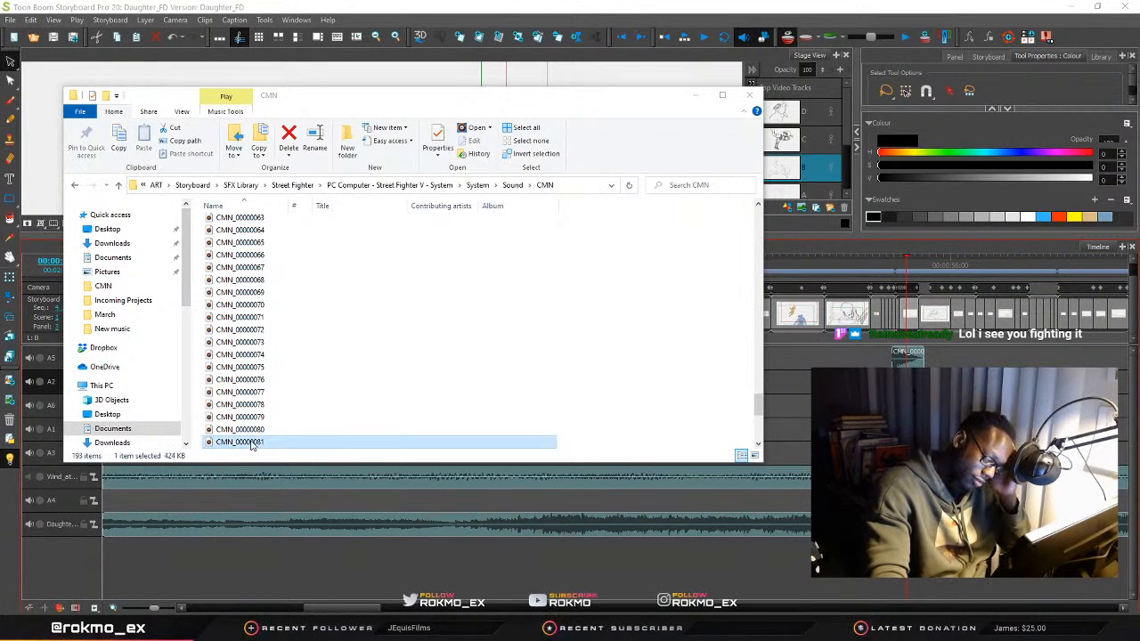
# Audition CMN_00000084, CMN_00000086, CMN_00000089 and CMN_00000090
pyautogui.scroll(-3, 251, 446)
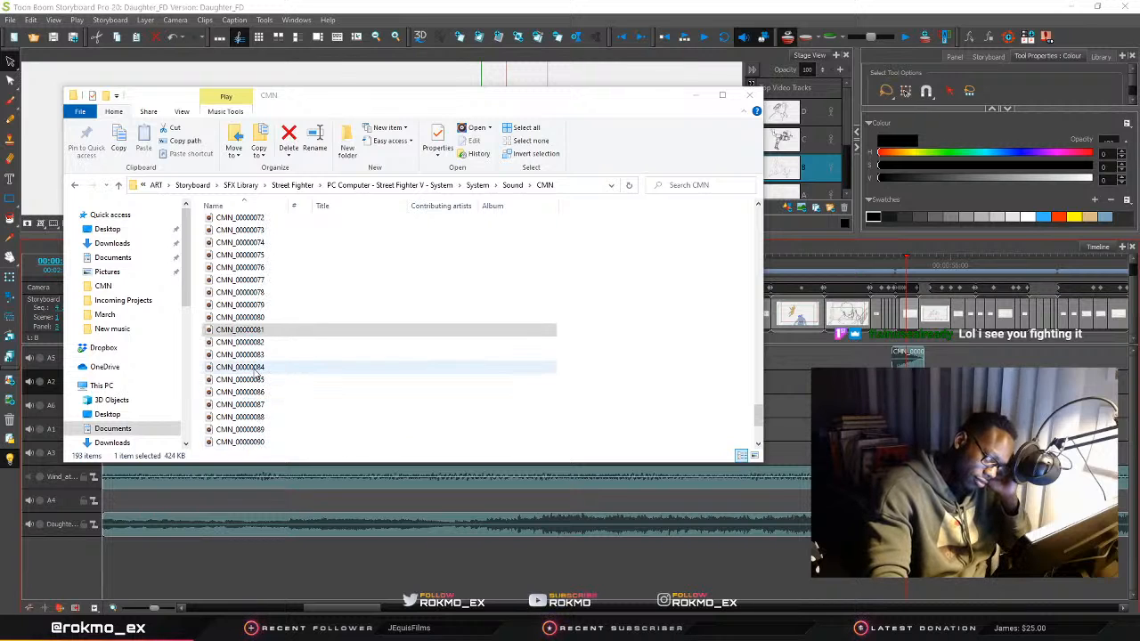
pyautogui.click(256, 370)
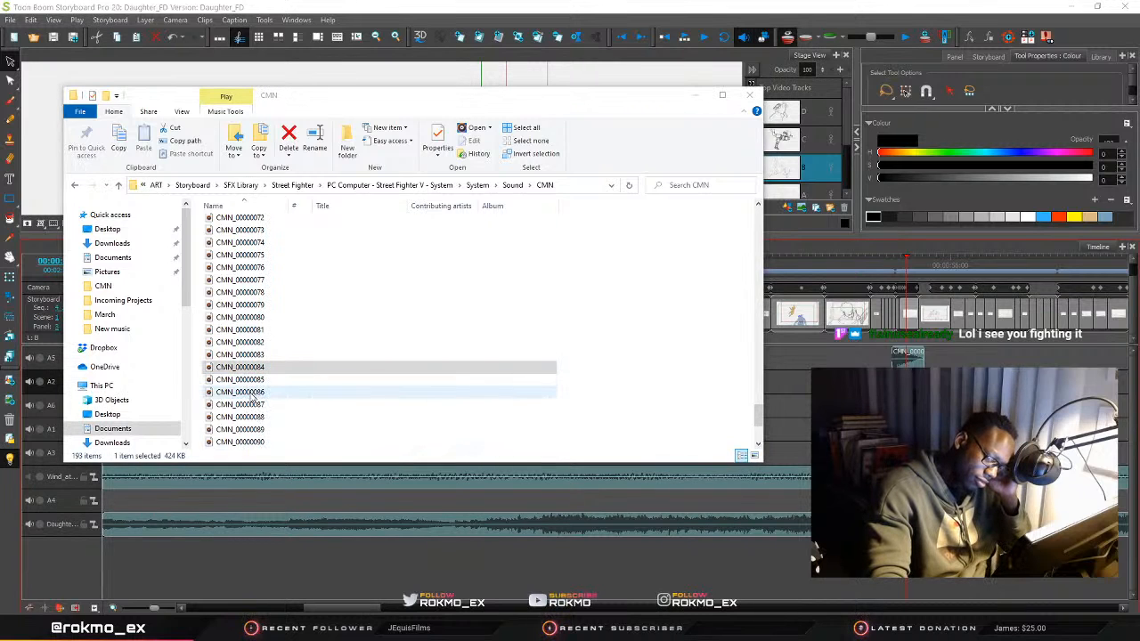
pyautogui.click(254, 393)
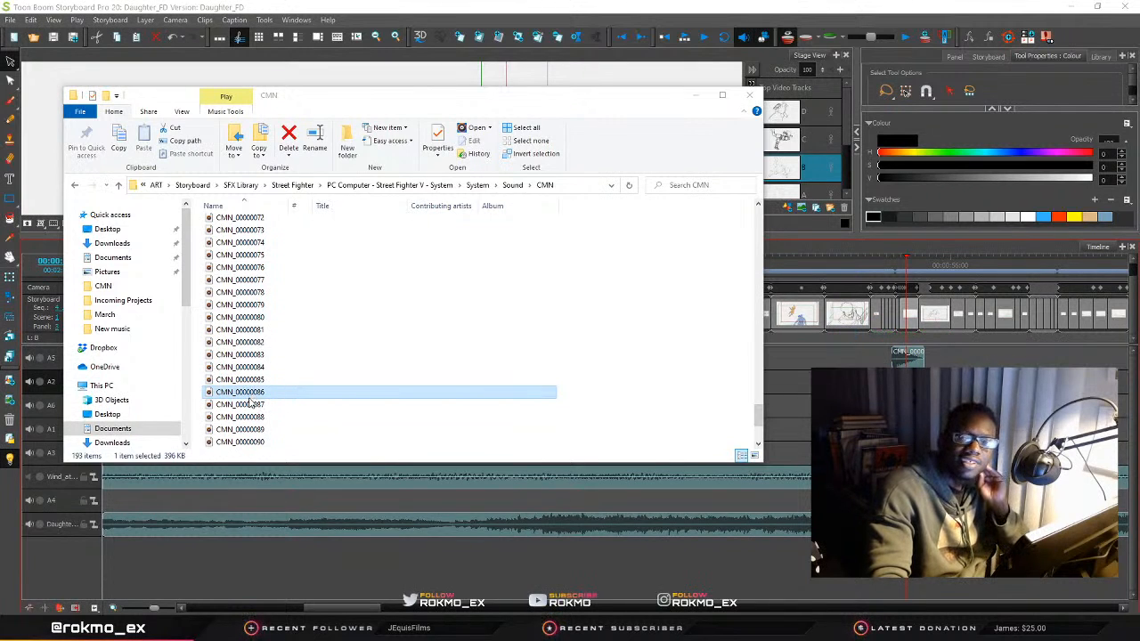
pyautogui.click(225, 429)
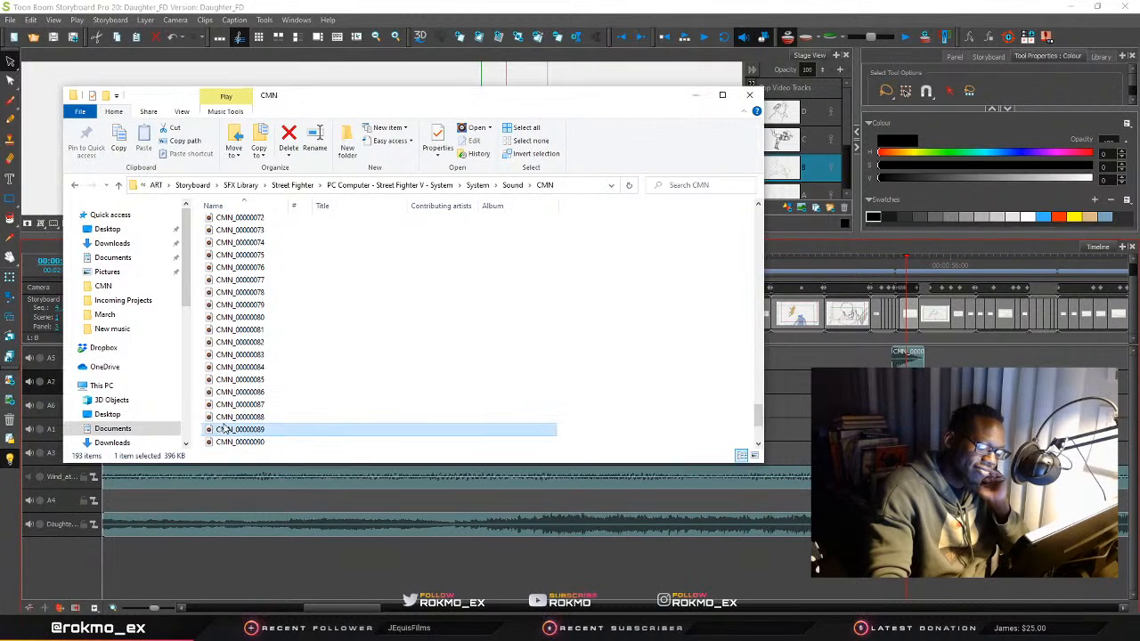
pyautogui.click(228, 442)
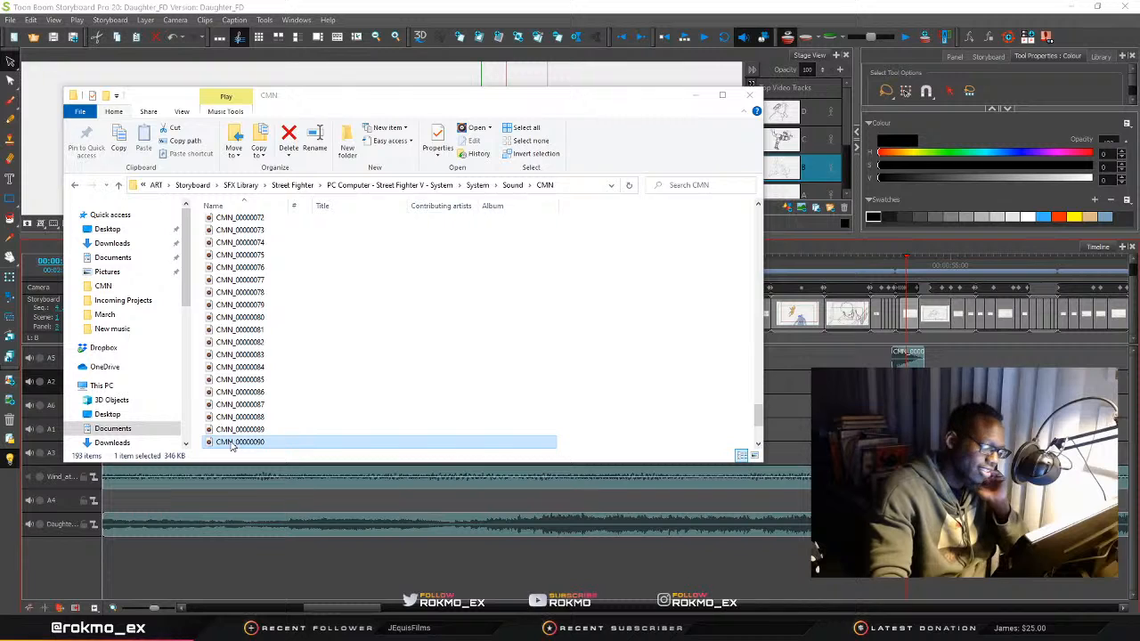
# Audition CMN_00000095, CMN_00000096 and CMN_00000092 near the end of the CMN folder
pyautogui.scroll(-2, 232, 445)
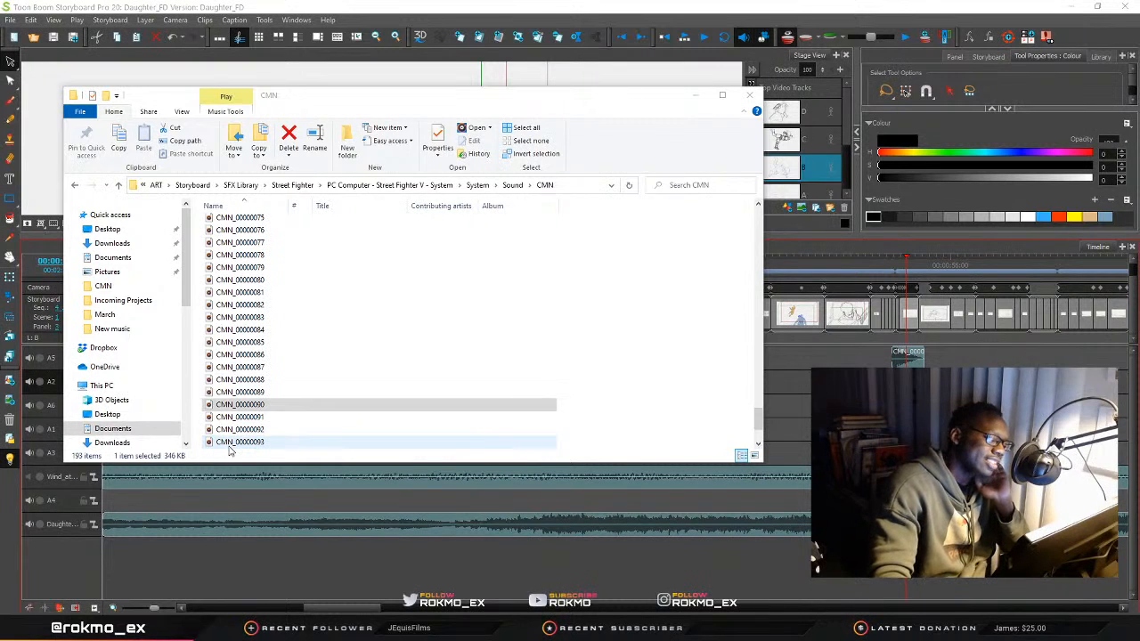
pyautogui.click(234, 431)
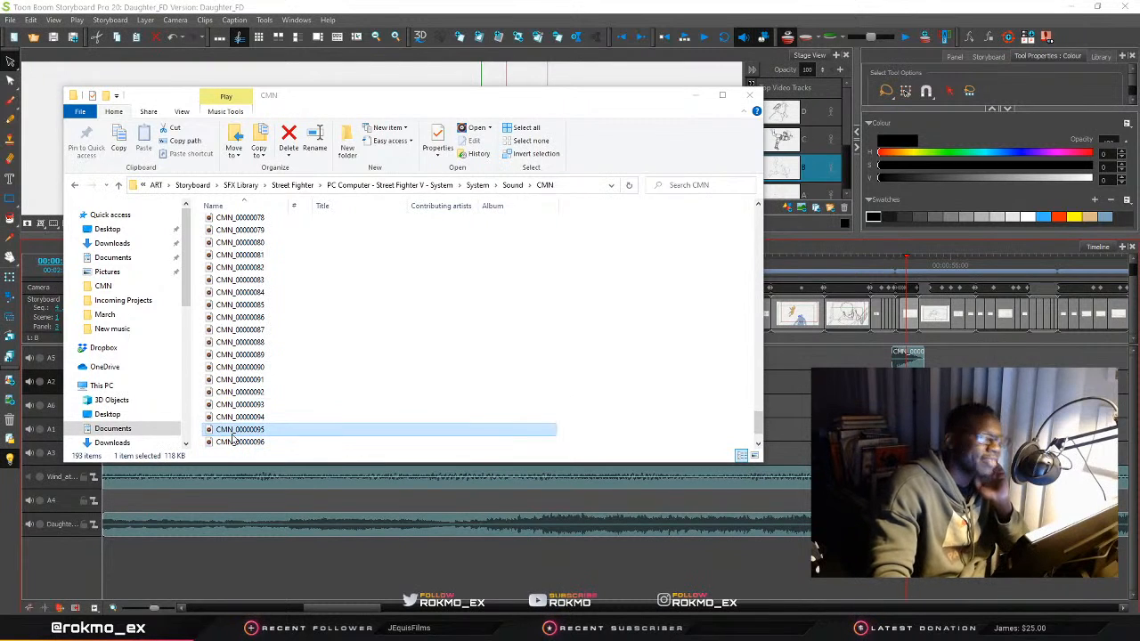
pyautogui.click(231, 440)
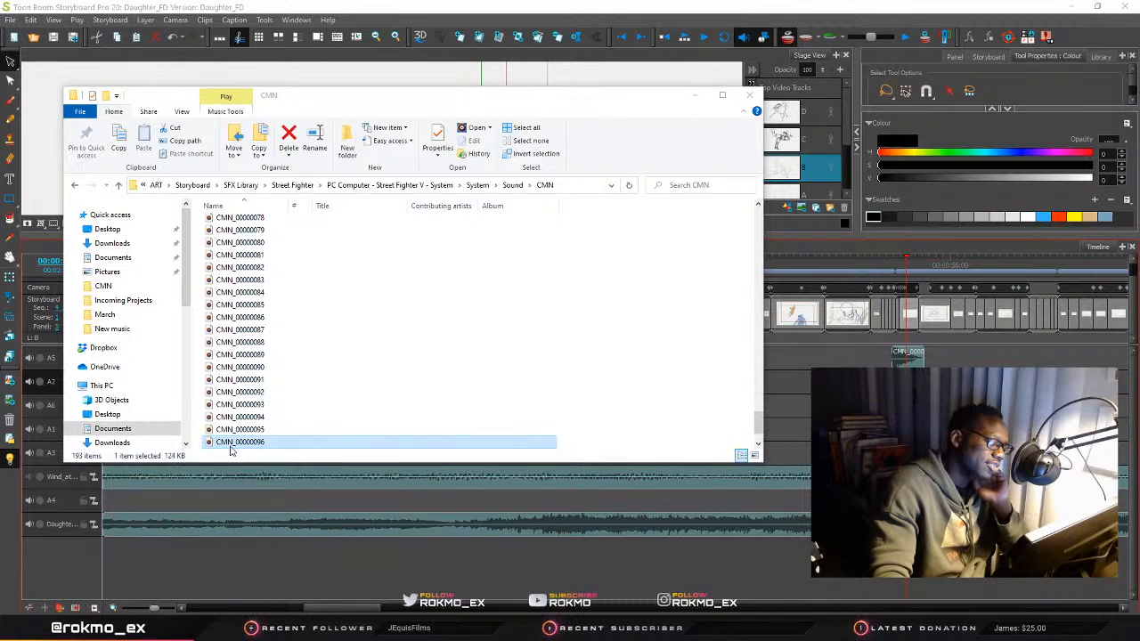
pyautogui.click(246, 393)
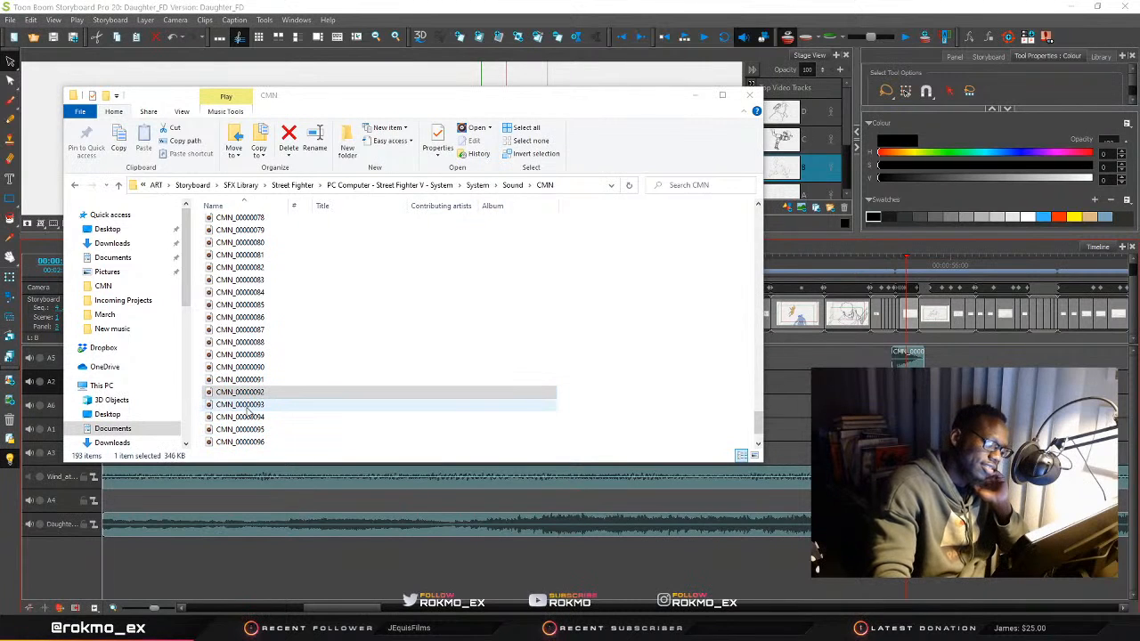
# Return from the CMN folder to the storyboard, enlarge the stage area, and play the chase from just before 00:00:54:09
pyautogui.click(695, 100)
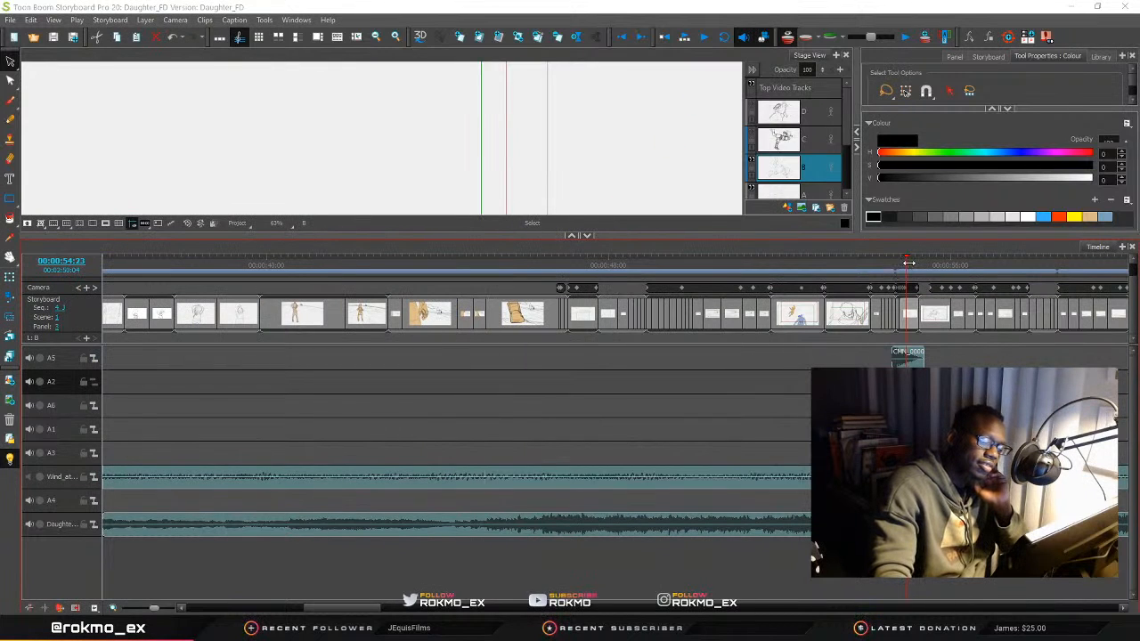
pyautogui.moveTo(908, 263); pyautogui.dragTo(540, 362)
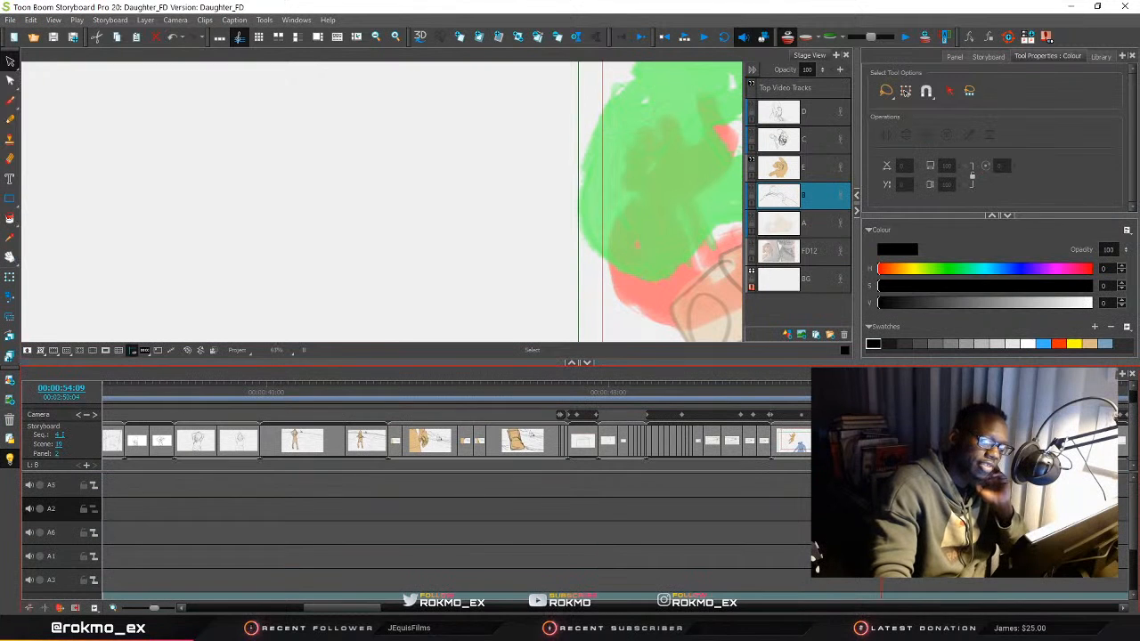
pyautogui.moveTo(876, 391)
pyautogui.mouseDown()
pyautogui.moveTo(756, 391)
pyautogui.moveTo(891, 391)
pyautogui.moveTo(854, 391)
pyautogui.mouseUp()
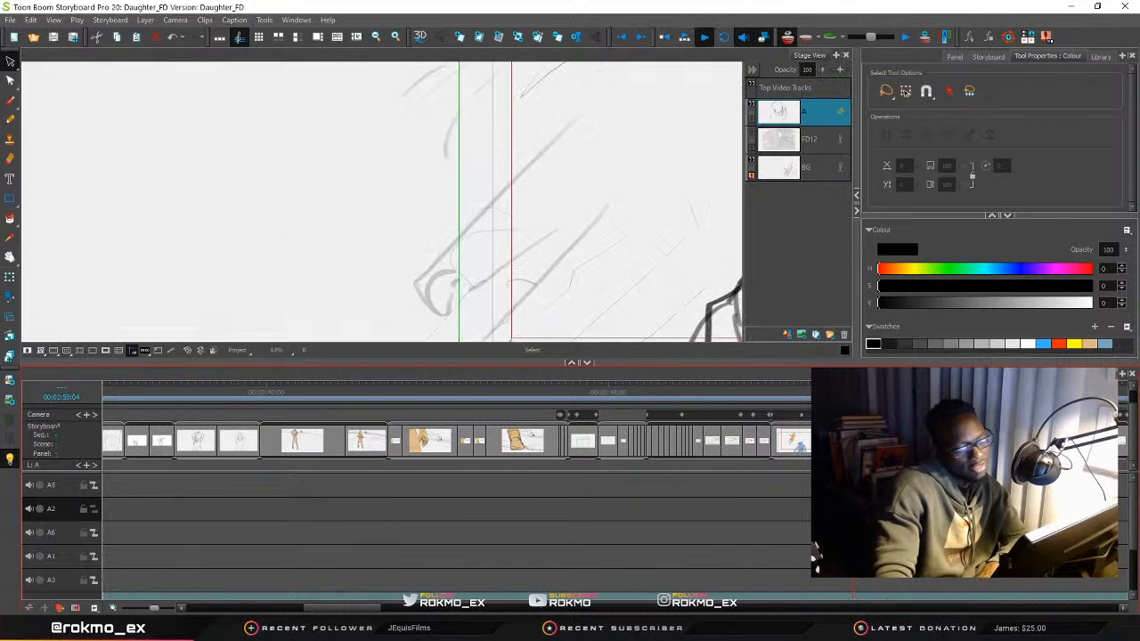
pyautogui.press('Return')
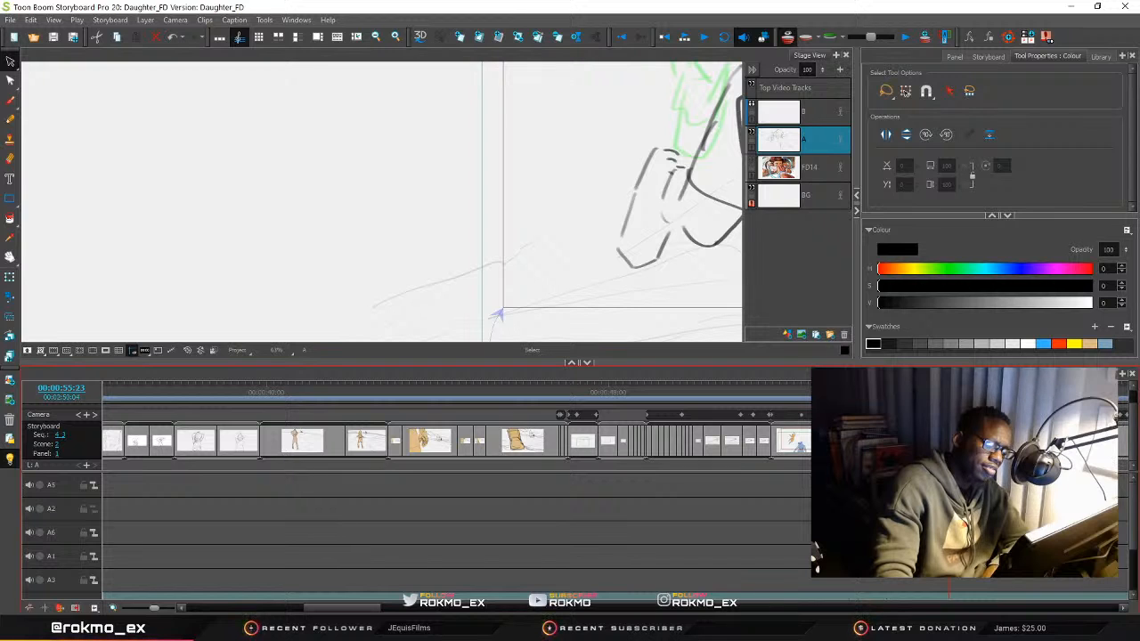
# Tighten the fight panels between about 00:00:55 and 00:00:57, shortening two of them to 4 frames each
pyautogui.moveTo(948, 392); pyautogui.dragTo(927, 392)
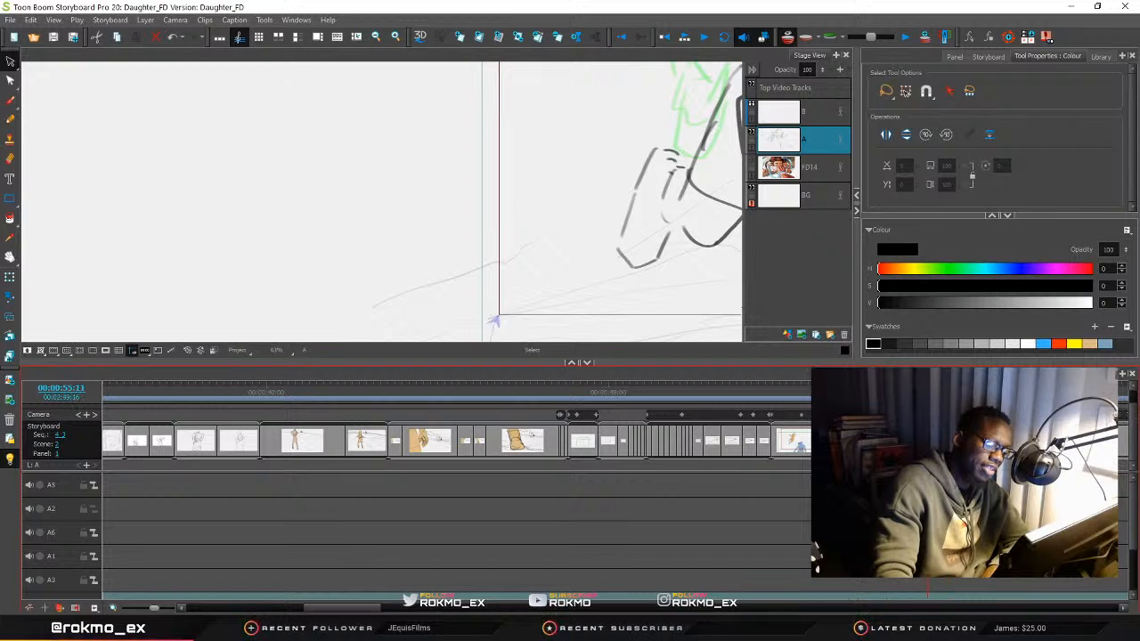
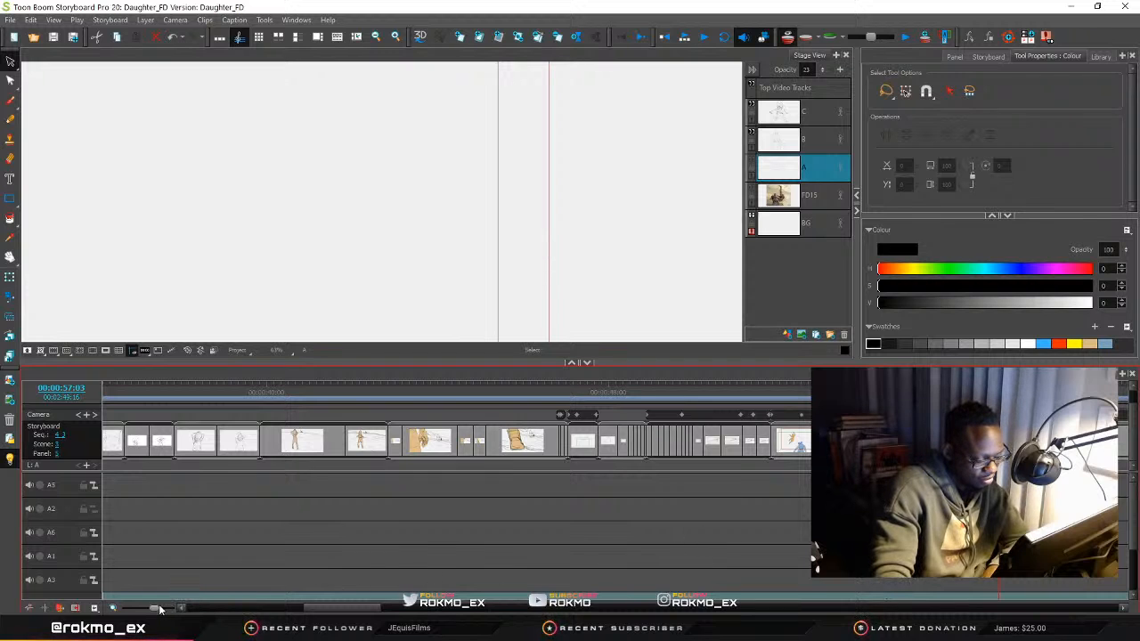
pyautogui.moveTo(159, 609); pyautogui.dragTo(162, 609)
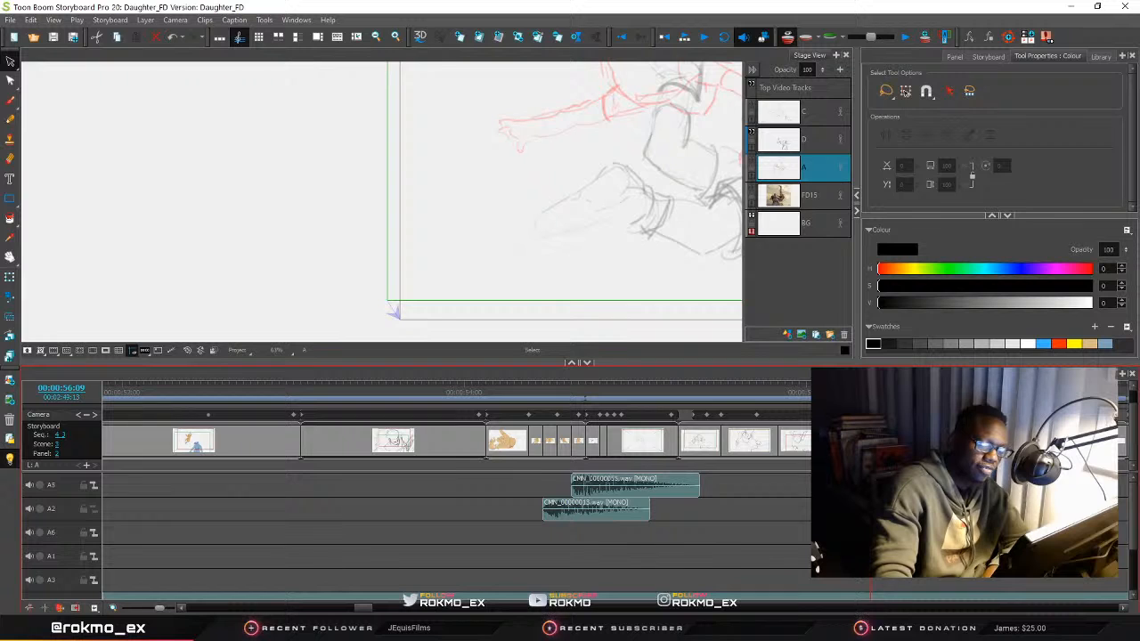
pyautogui.press('Right')
pyautogui.press('Right')
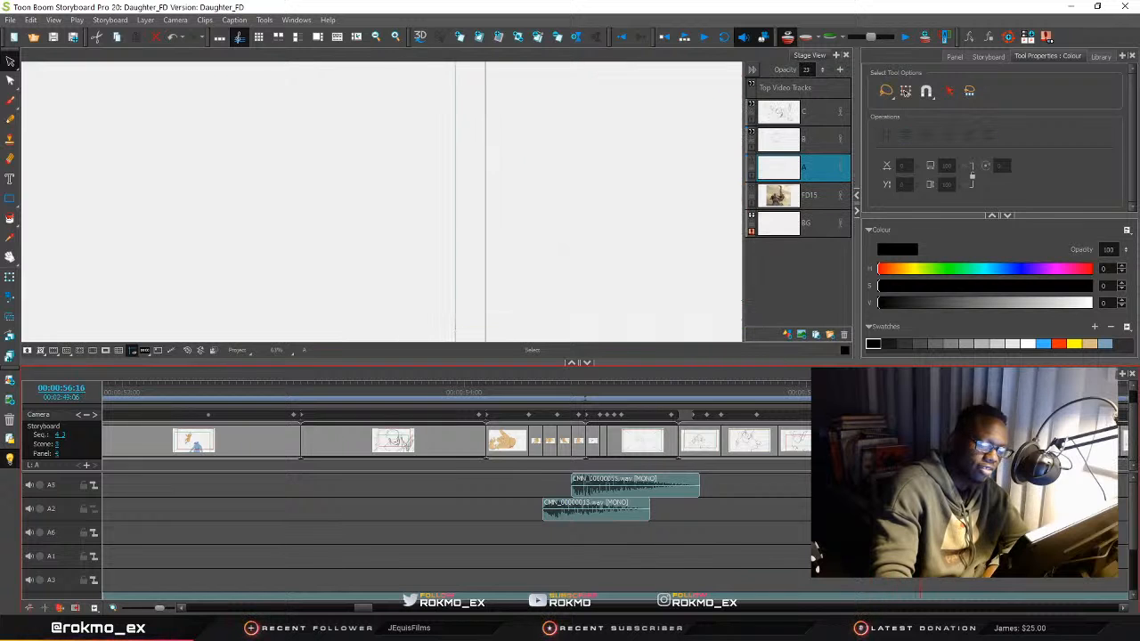
pyautogui.press('Left')
pyautogui.press('Left')
pyautogui.press(',')
pyautogui.press('Left')
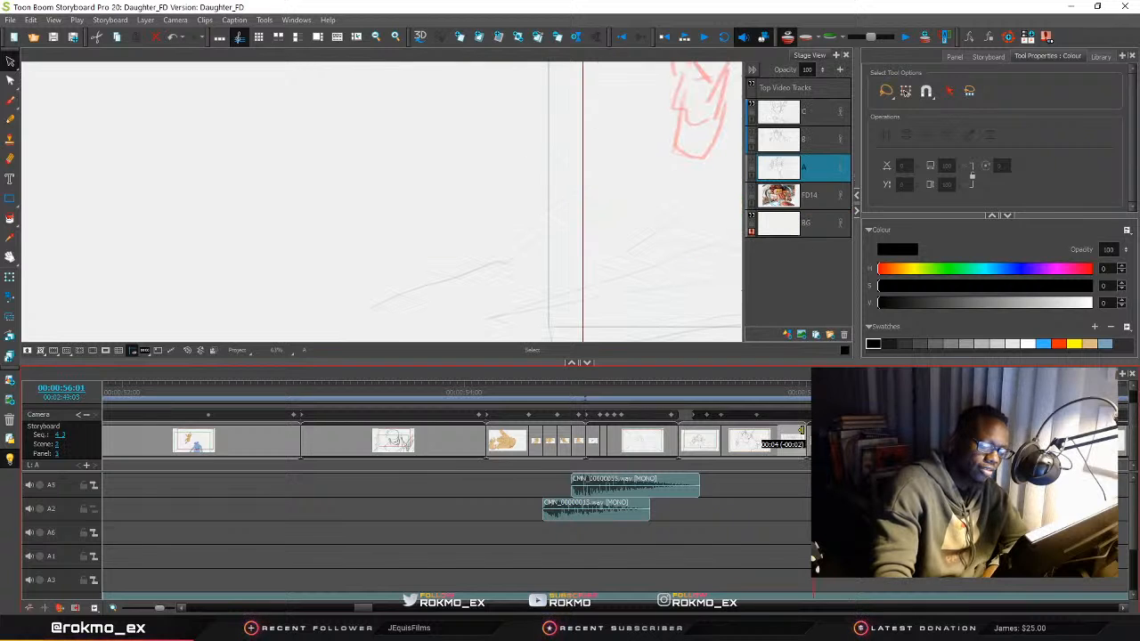
pyautogui.press('Left')
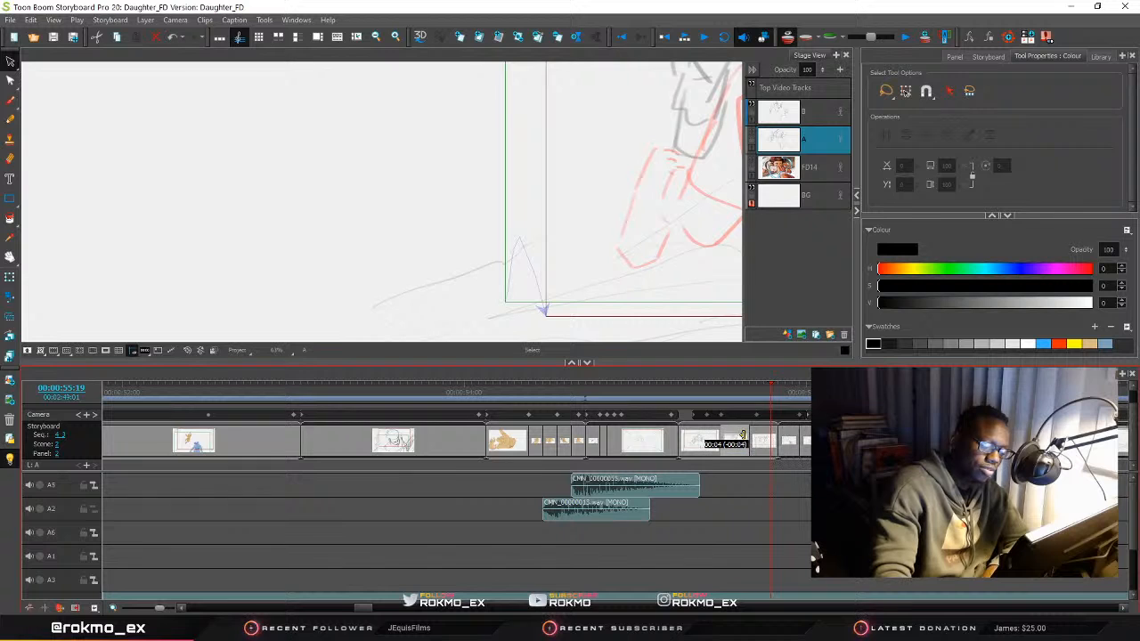
# Play the retimed fight panels from 00:00:55:03
pyautogui.click(732, 388)
pyautogui.click(659, 390)
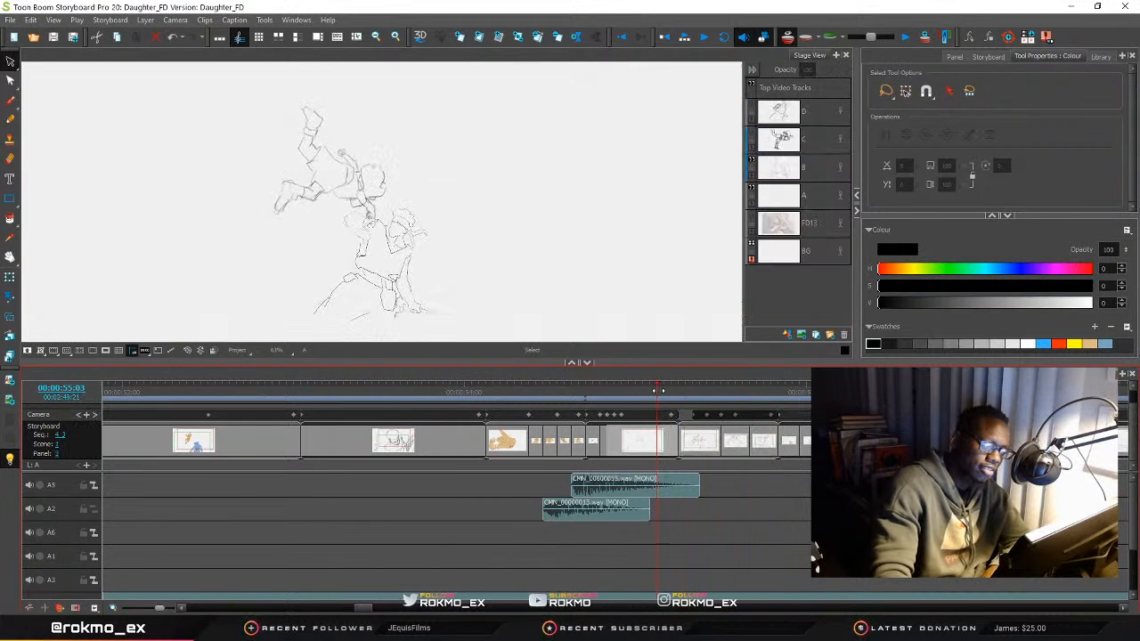
pyautogui.press('Return')
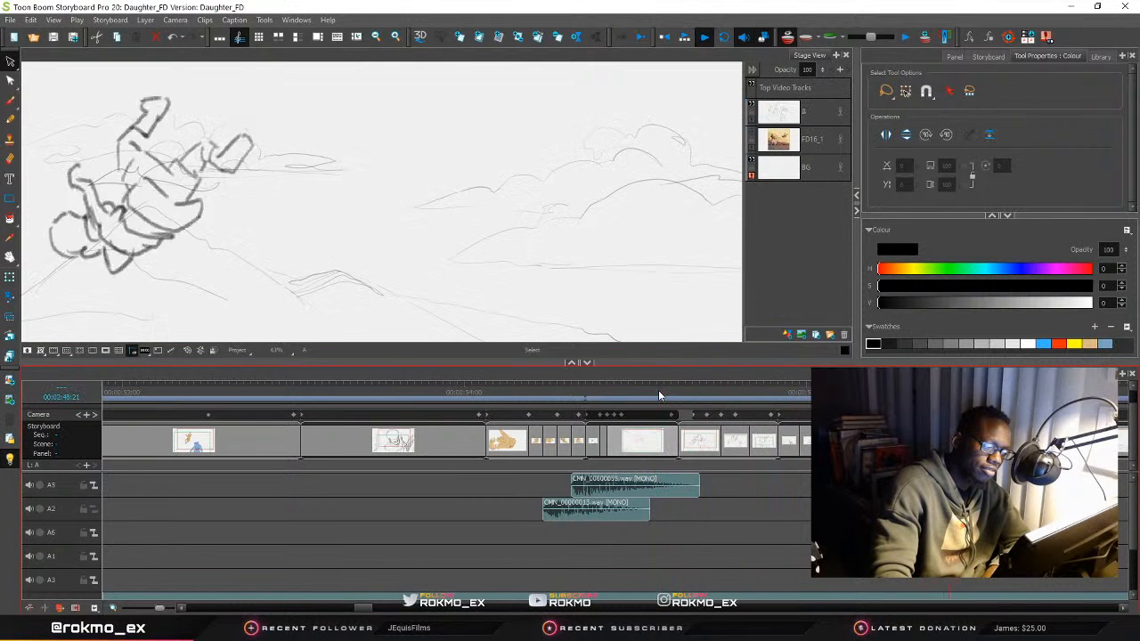
# Scrub through the throw around 00:00:56:06 to 00:00:56:10, and replay it through the landing in the dust
pyautogui.click(704, 393)
pyautogui.moveTo(699, 388)
pyautogui.mouseDown()
pyautogui.moveTo(730, 408)
pyautogui.moveTo(848, 410)
pyautogui.mouseUp()
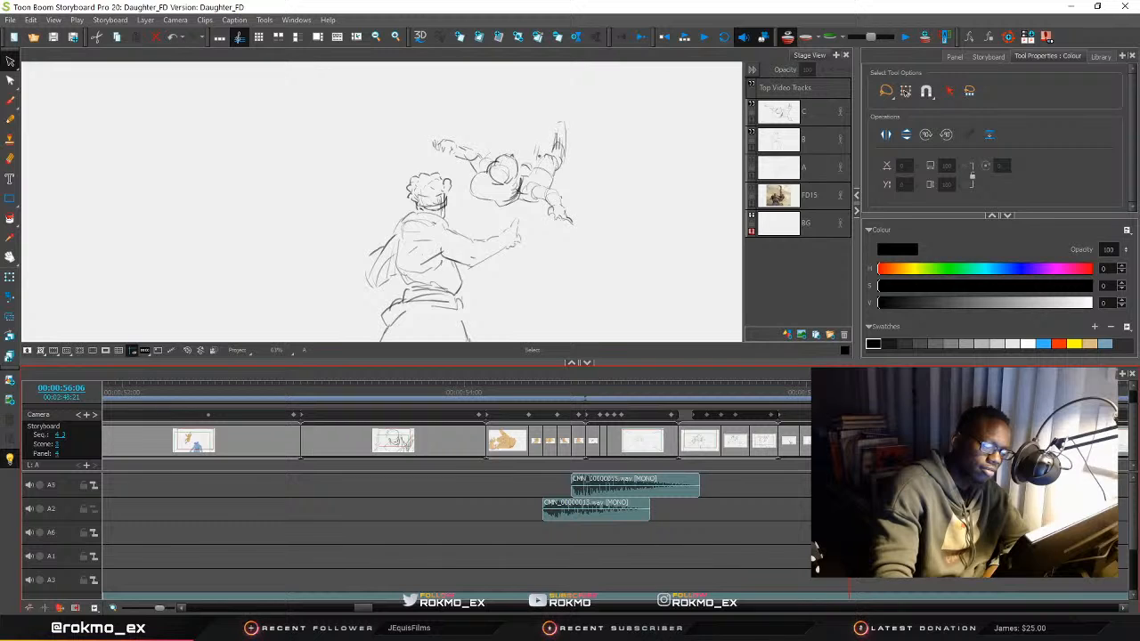
pyautogui.moveTo(848, 410)
pyautogui.mouseDown()
pyautogui.moveTo(934, 410)
pyautogui.moveTo(877, 410)
pyautogui.mouseUp()
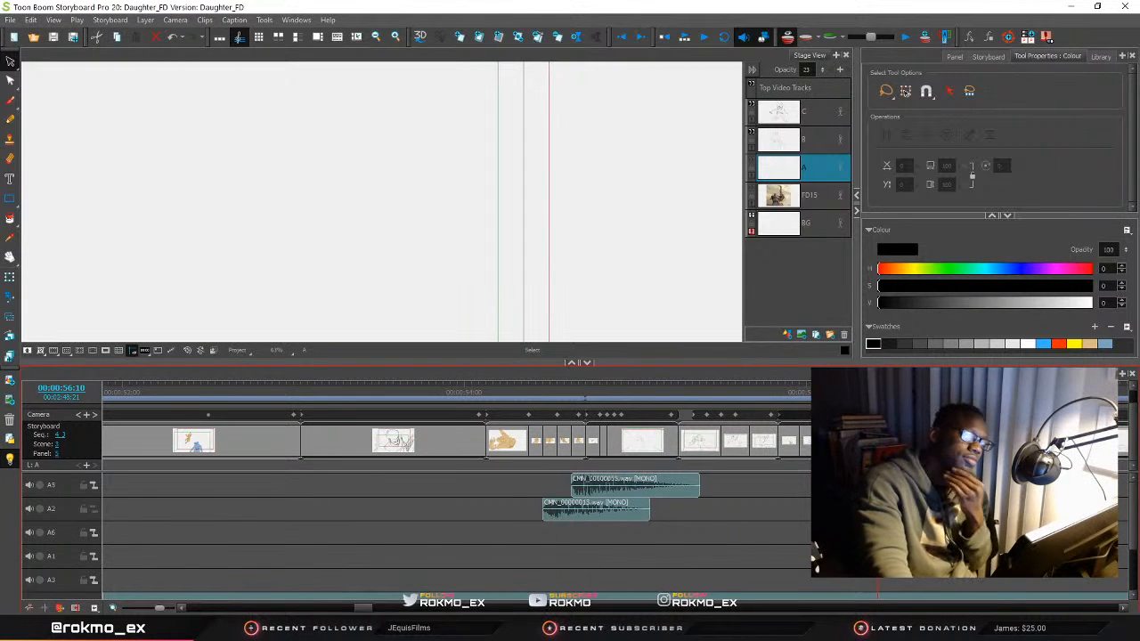
pyautogui.moveTo(877, 396)
pyautogui.mouseDown()
pyautogui.moveTo(769, 412)
pyautogui.moveTo(960, 412)
pyautogui.moveTo(832, 412)
pyautogui.mouseUp()
pyautogui.press('space')
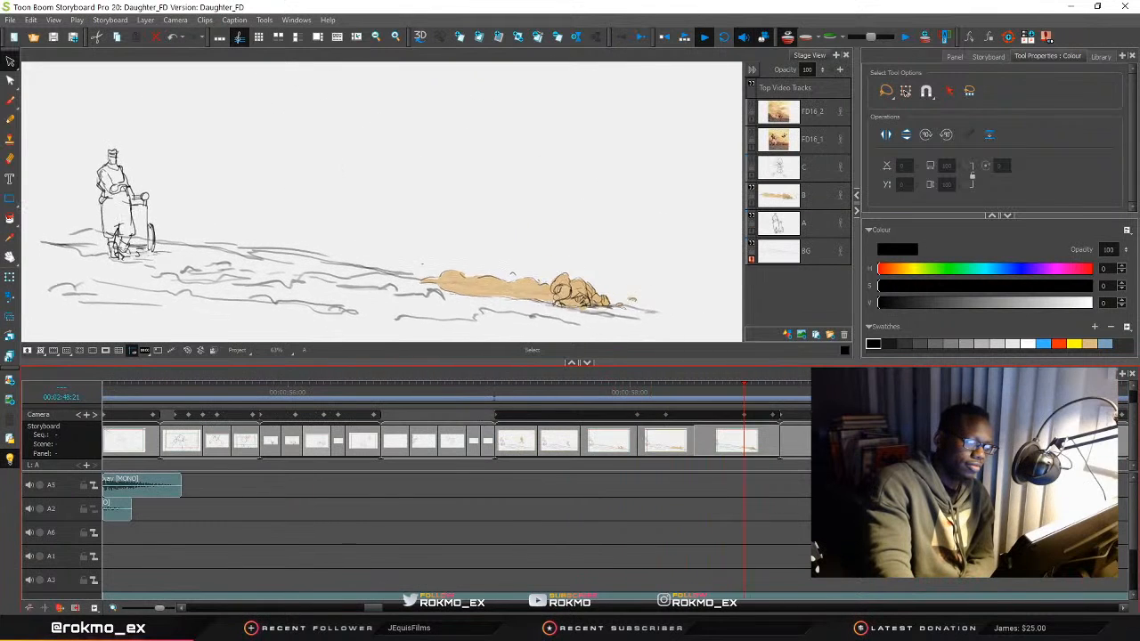
pyautogui.press('space')
# Mute the Daughter music track and replay the fight from shortly before 00:00:55:07
pyautogui.moveTo(822, 412); pyautogui.dragTo(167, 412)
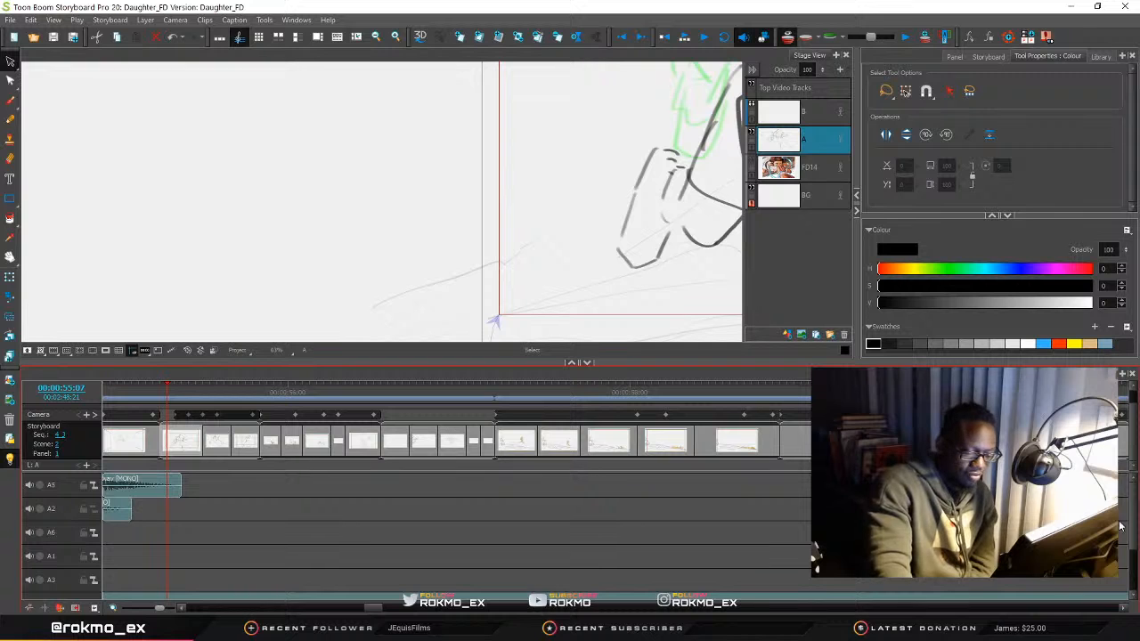
pyautogui.moveTo(1131, 525); pyautogui.dragTo(1131, 566)
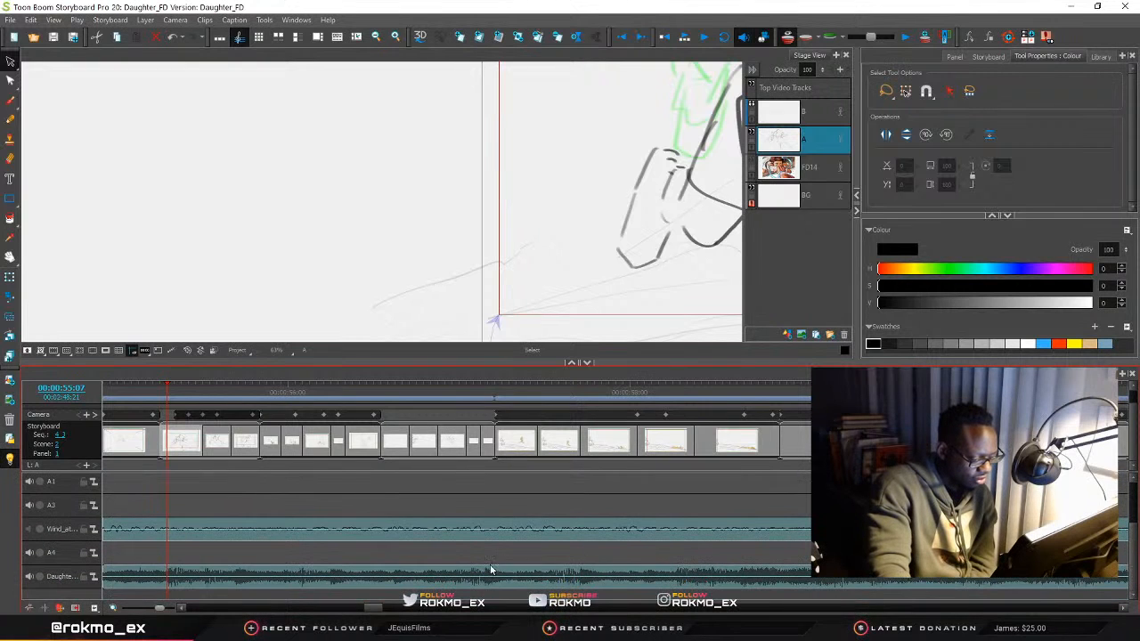
pyautogui.click(30, 577)
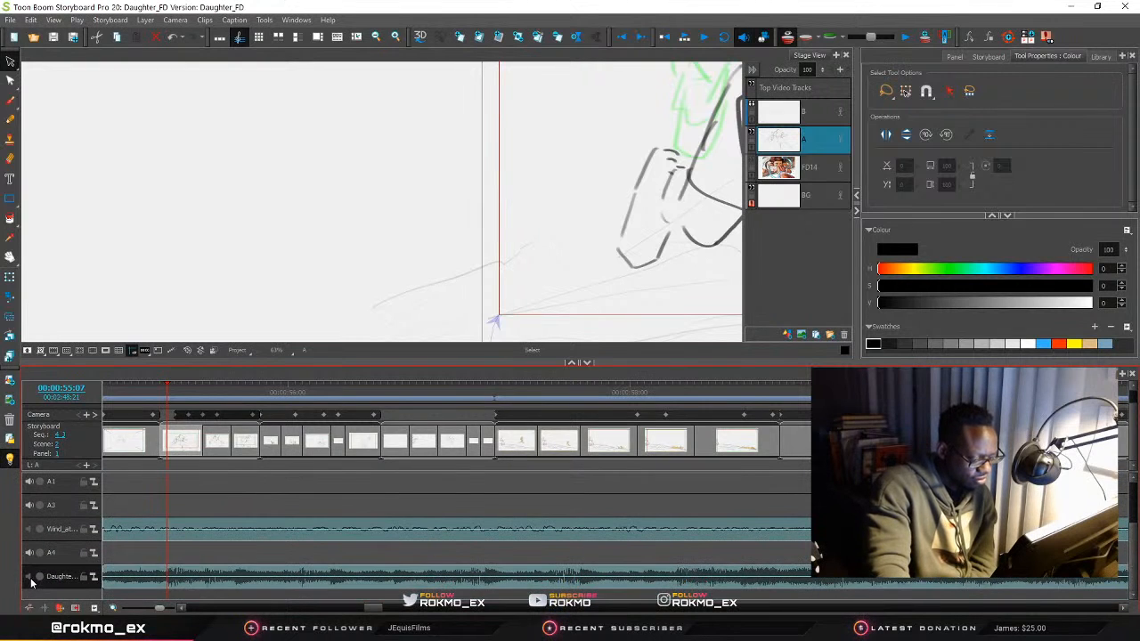
pyautogui.click(160, 392)
pyautogui.moveTo(155, 392); pyautogui.dragTo(2, 436)
pyautogui.press('space')
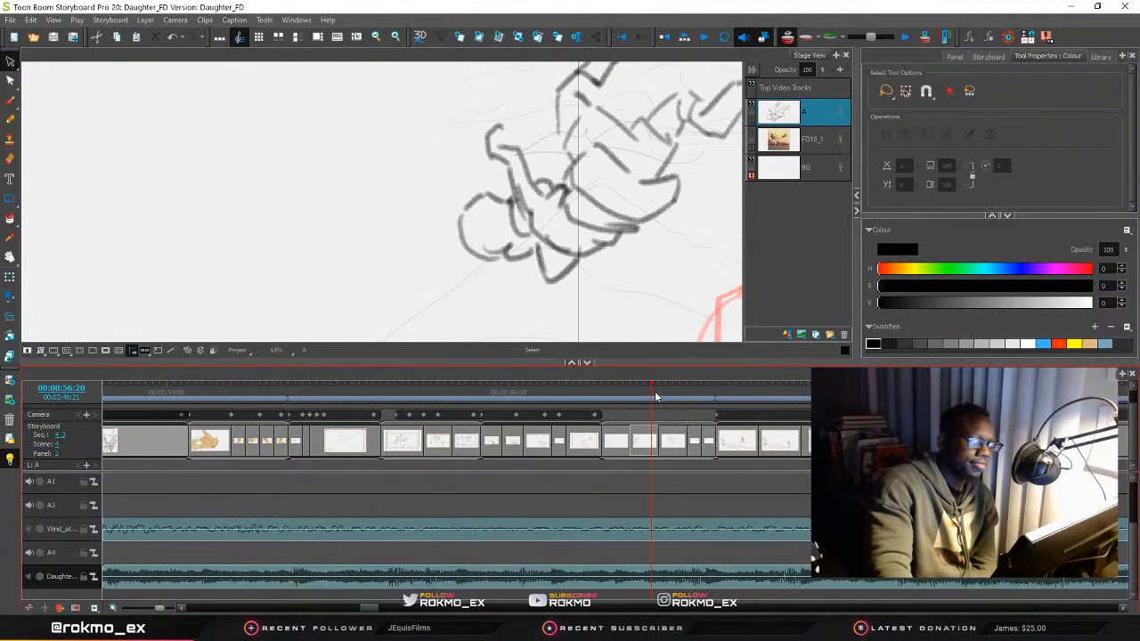
# Review the boards from the fall at 00:00:56:22 through to 00:01:06:06, with the full audio layout in view
pyautogui.moveTo(652, 391)
pyautogui.mouseDown()
pyautogui.moveTo(356, 395)
pyautogui.moveTo(503, 430)
pyautogui.moveTo(707, 454)
pyautogui.moveTo(666, 469)
pyautogui.mouseUp()
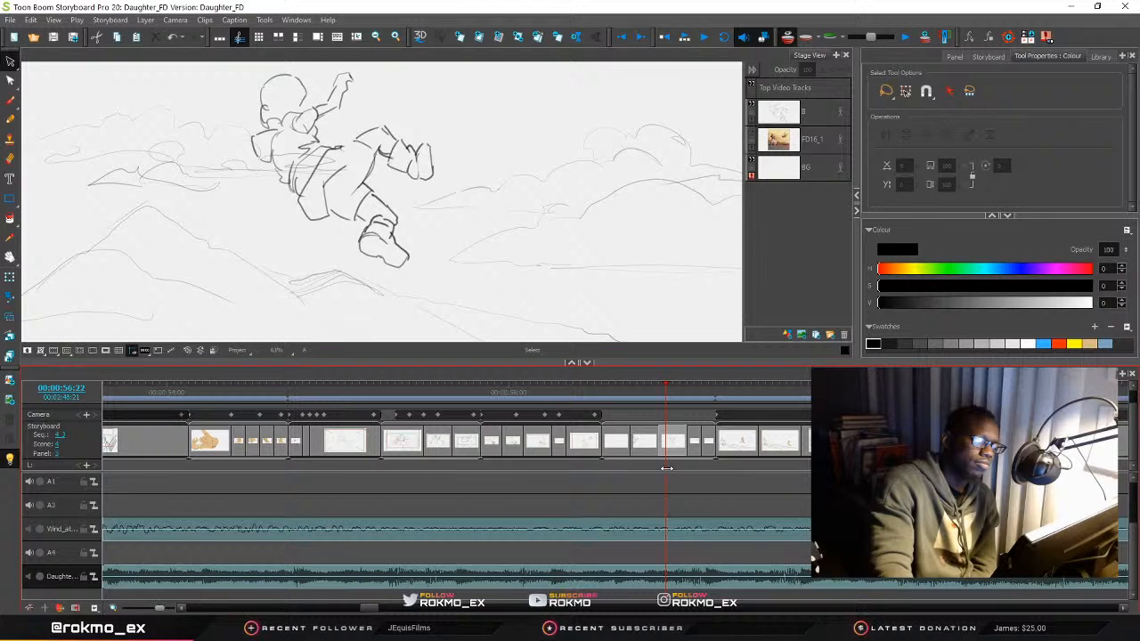
pyautogui.moveTo(669, 468)
pyautogui.mouseDown()
pyautogui.moveTo(935, 463)
pyautogui.moveTo(211, 457)
pyautogui.moveTo(833, 462)
pyautogui.moveTo(824, 463)
pyautogui.mouseUp()
pyautogui.moveTo(160, 607); pyautogui.dragTo(145, 611)
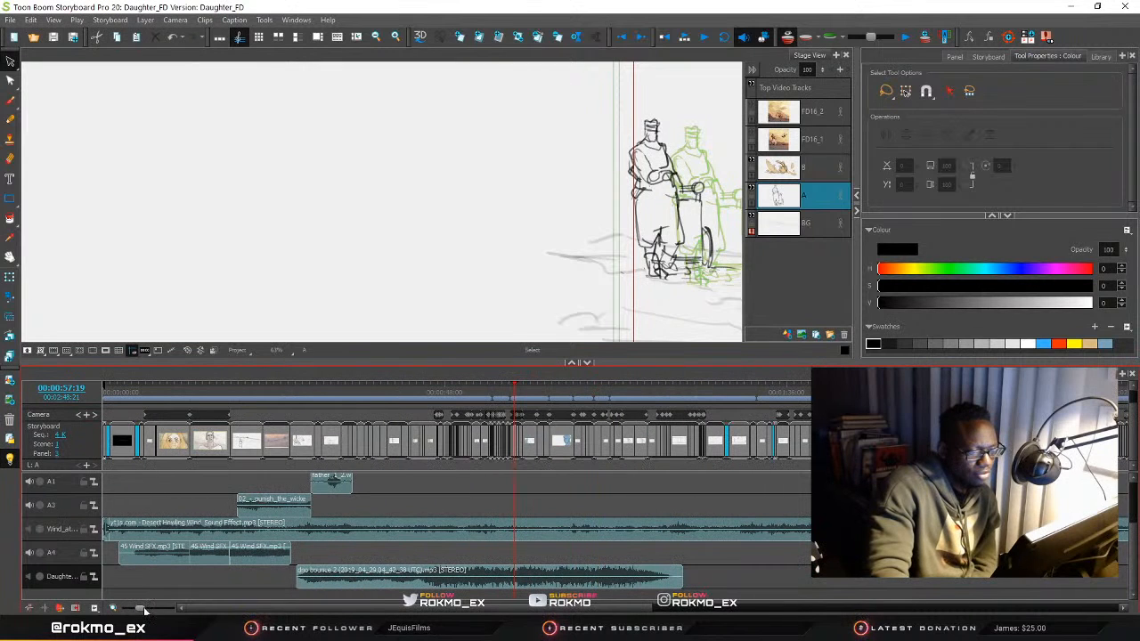
pyautogui.click(498, 389)
pyautogui.moveTo(499, 389); pyautogui.dragTo(574, 396)
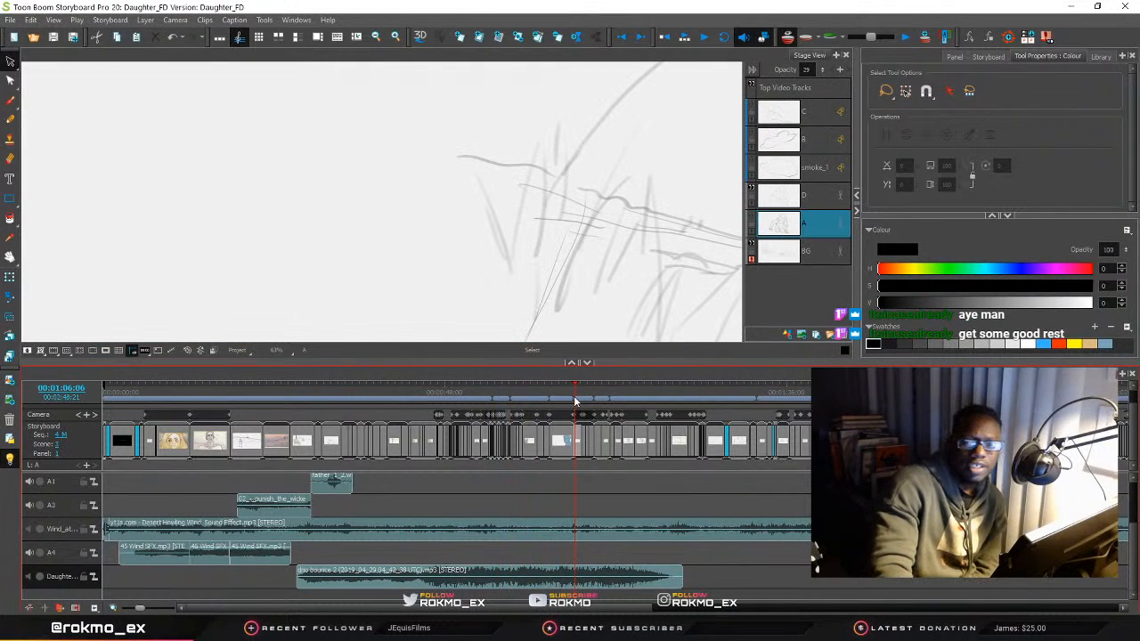